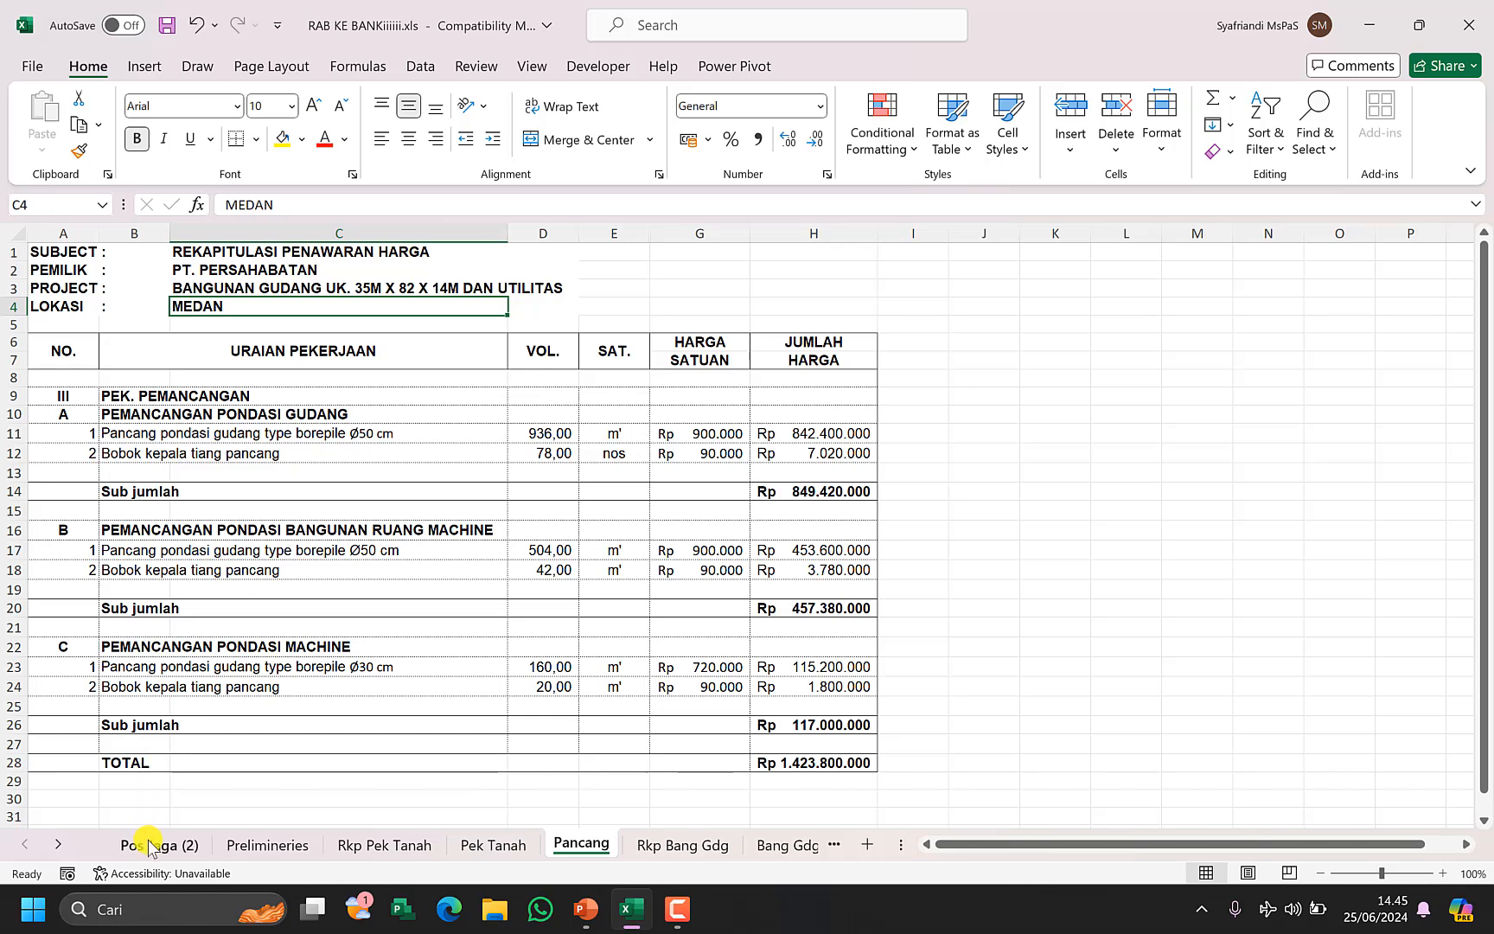
Open the Pos Jaga (2) worksheet of the RAB workbook and switch to the Project window.
click(157, 846)
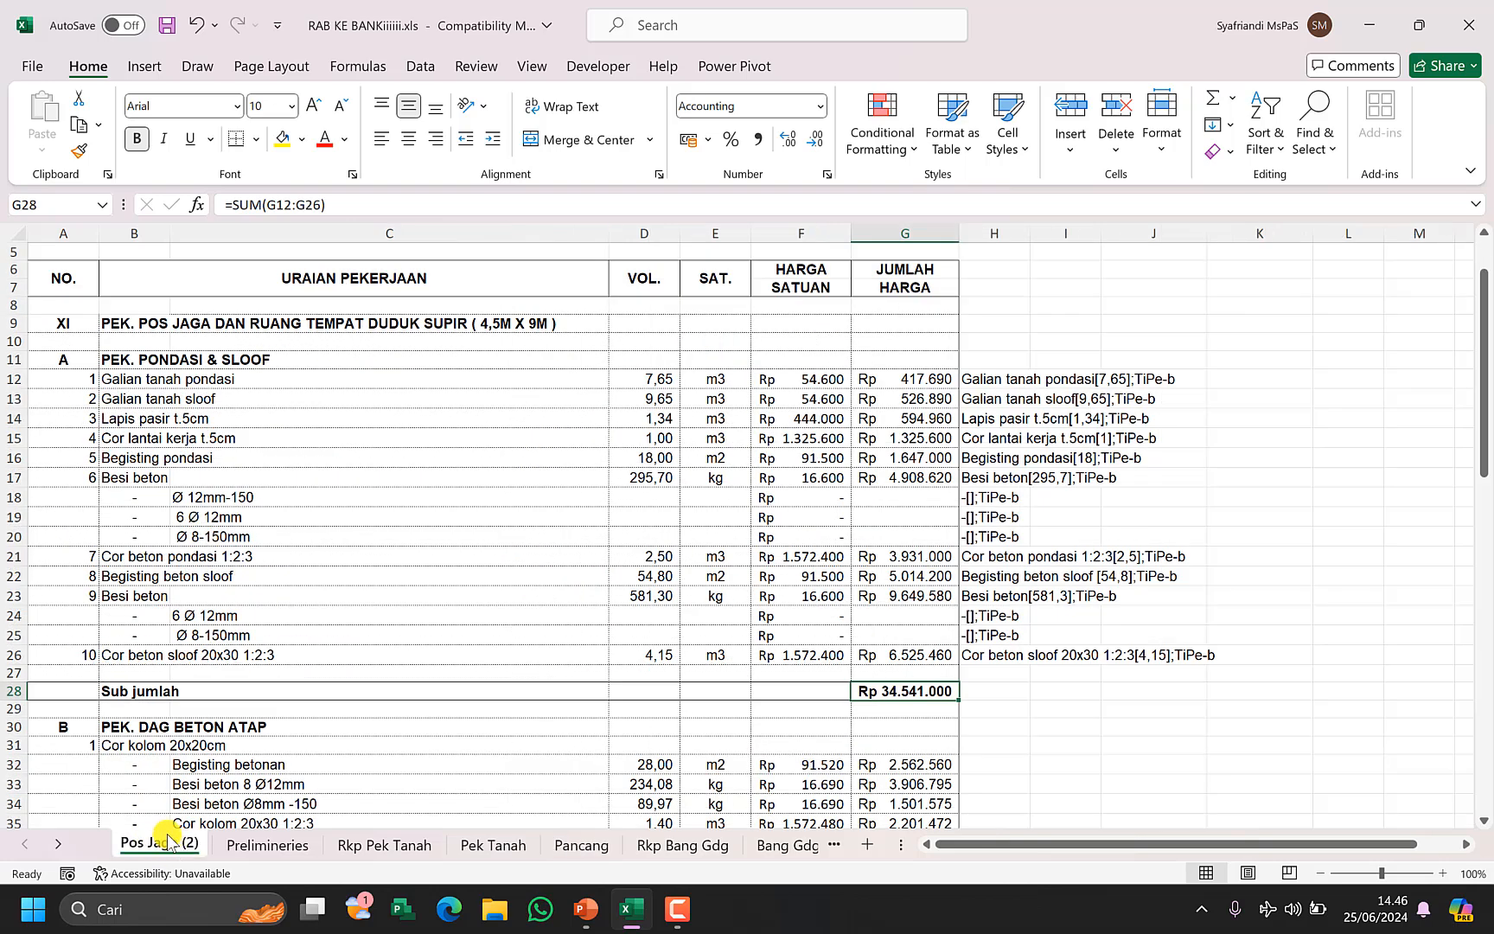
click(436, 552)
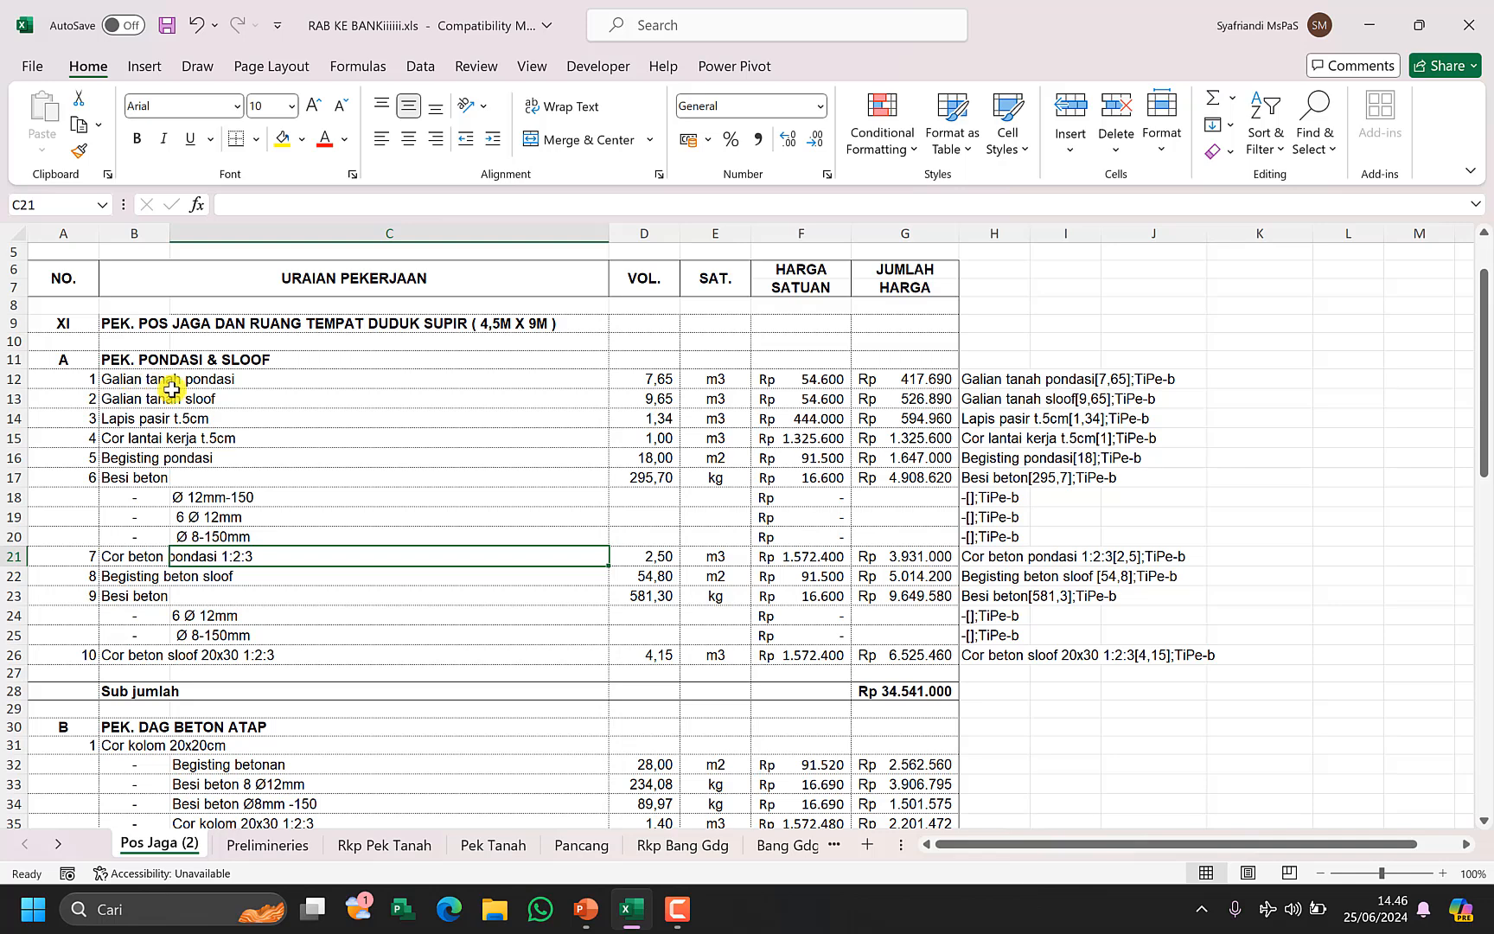
click(402, 908)
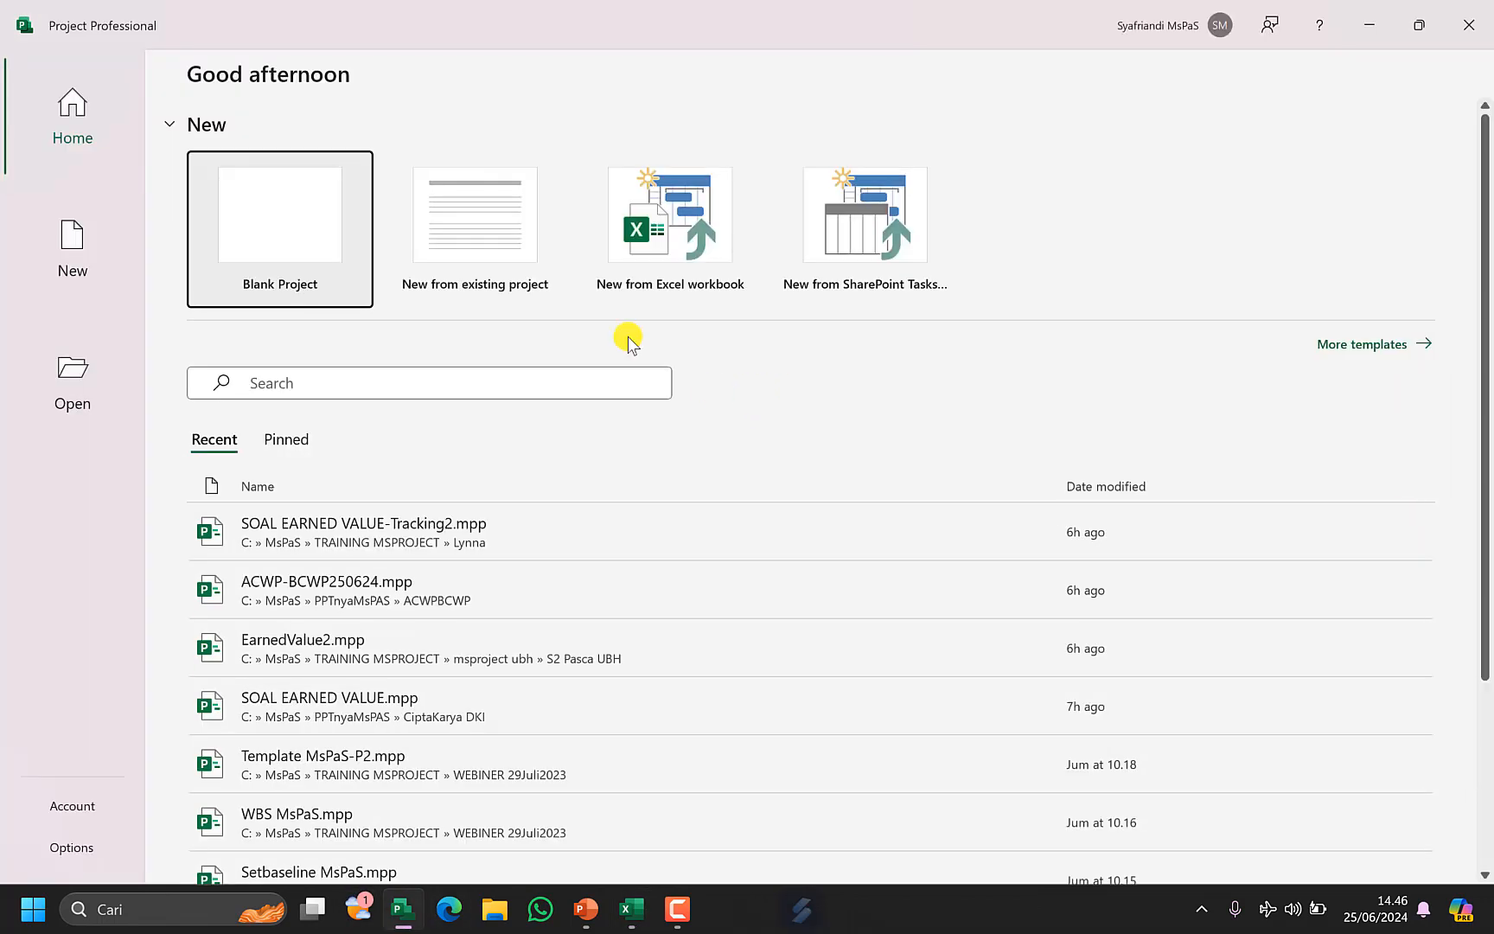
click(297, 228)
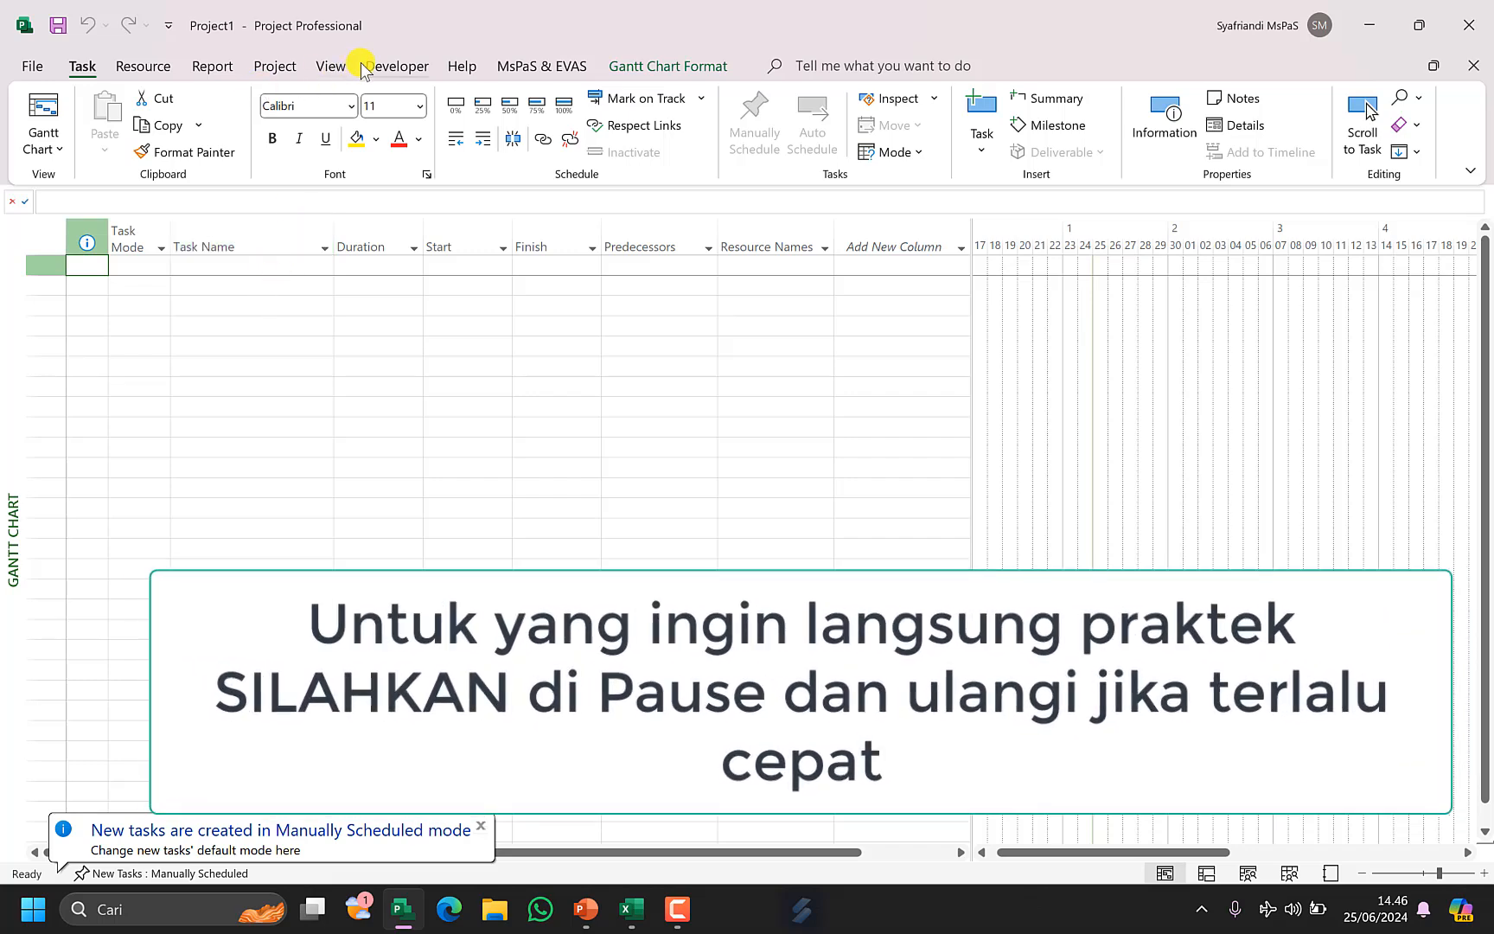
Set the project start date to 01/07/2024 in the Project Information dialog.
click(291, 62)
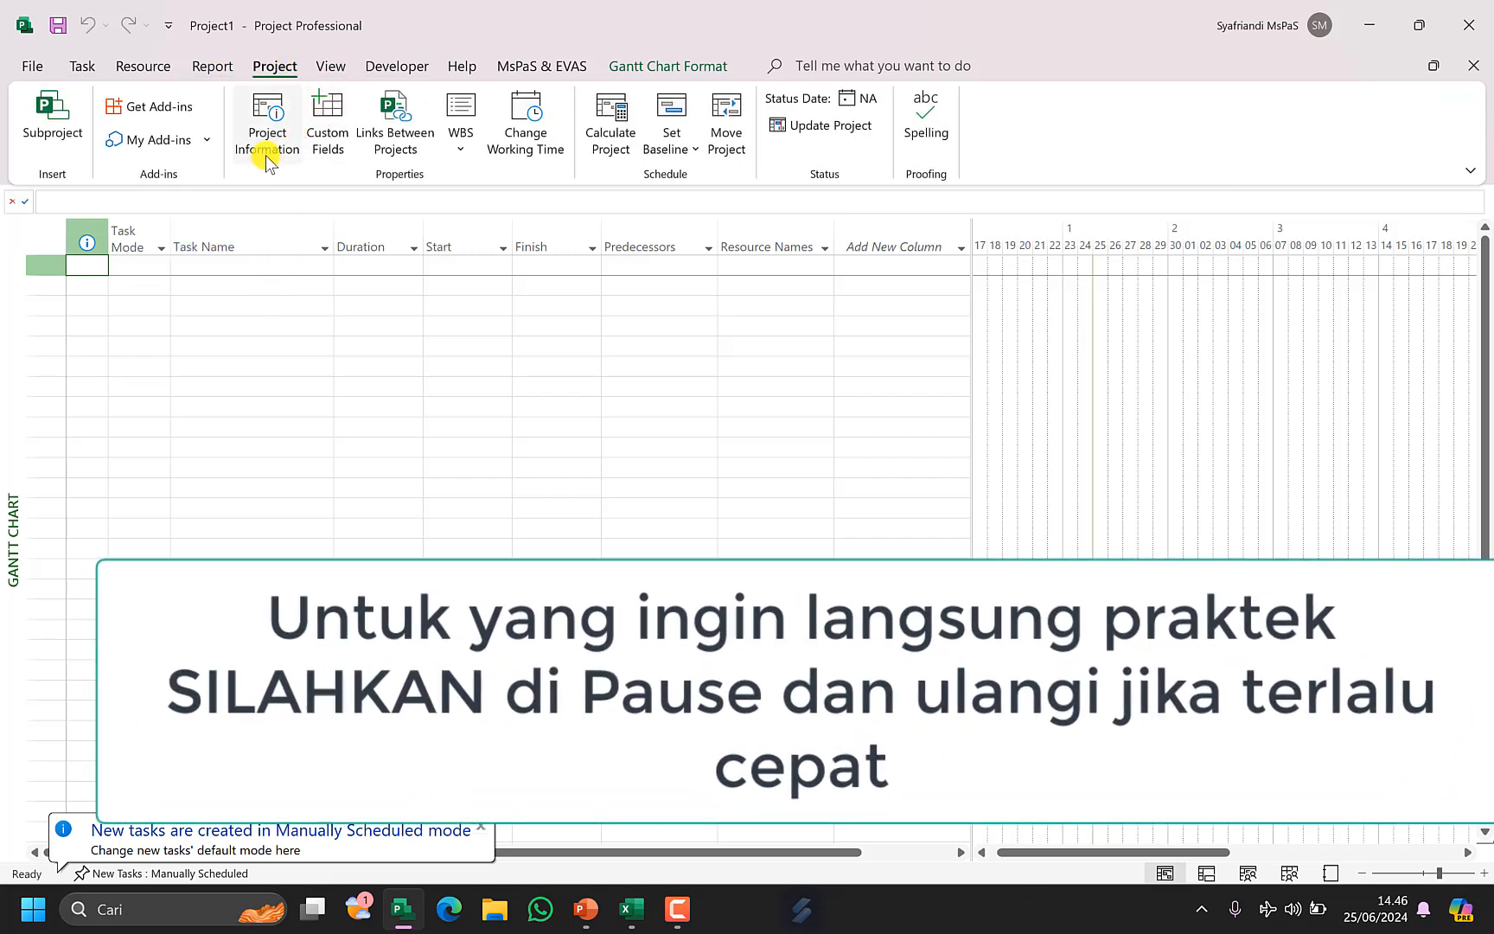
click(277, 151)
click(735, 227)
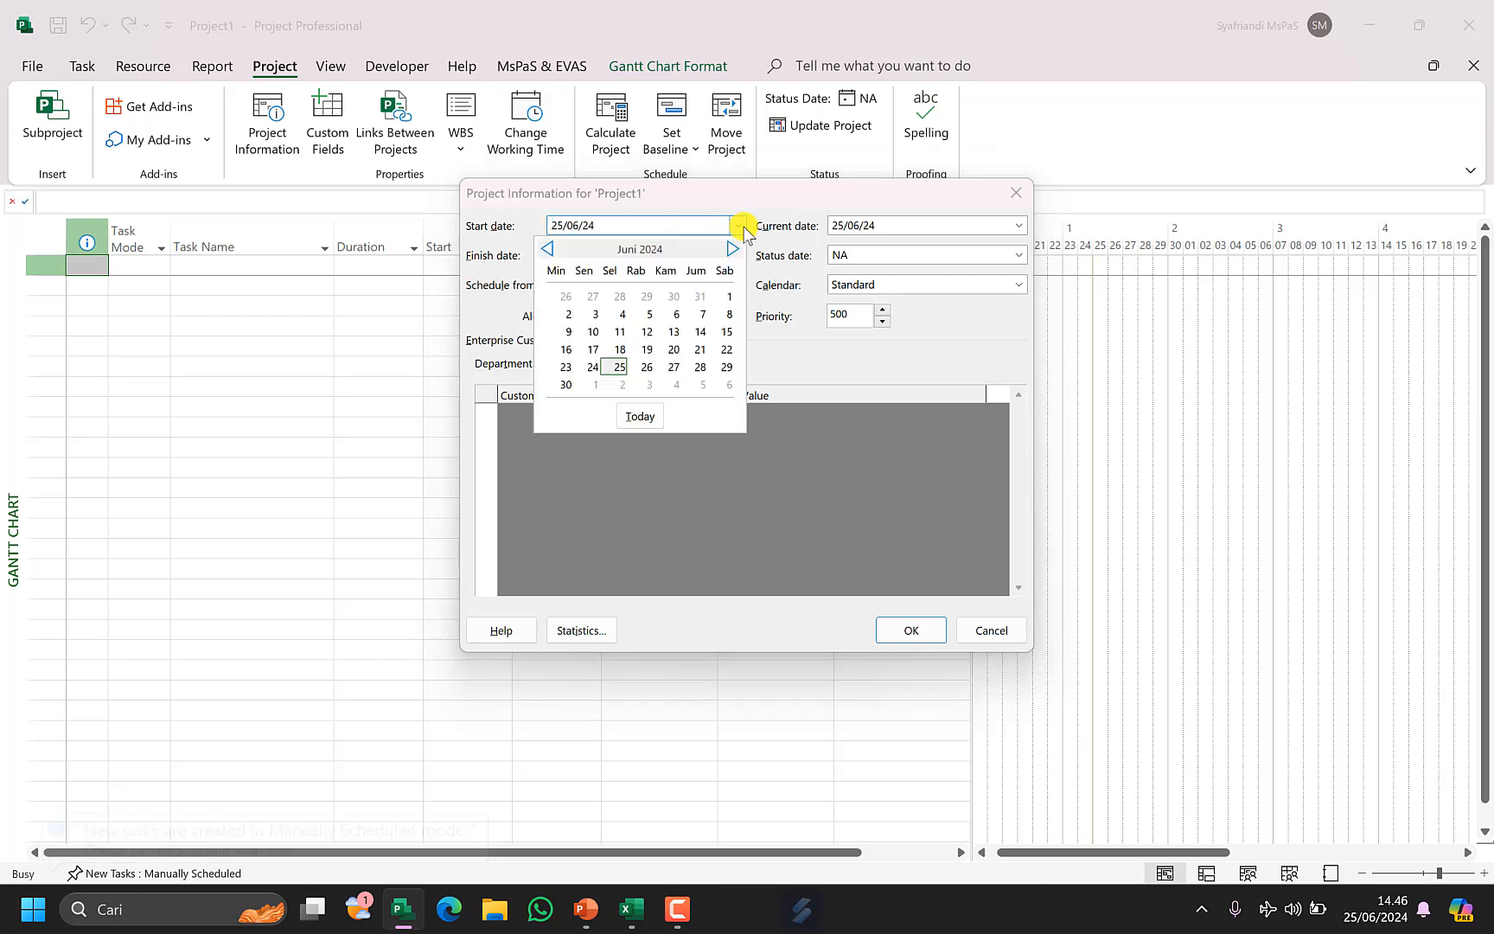
click(594, 383)
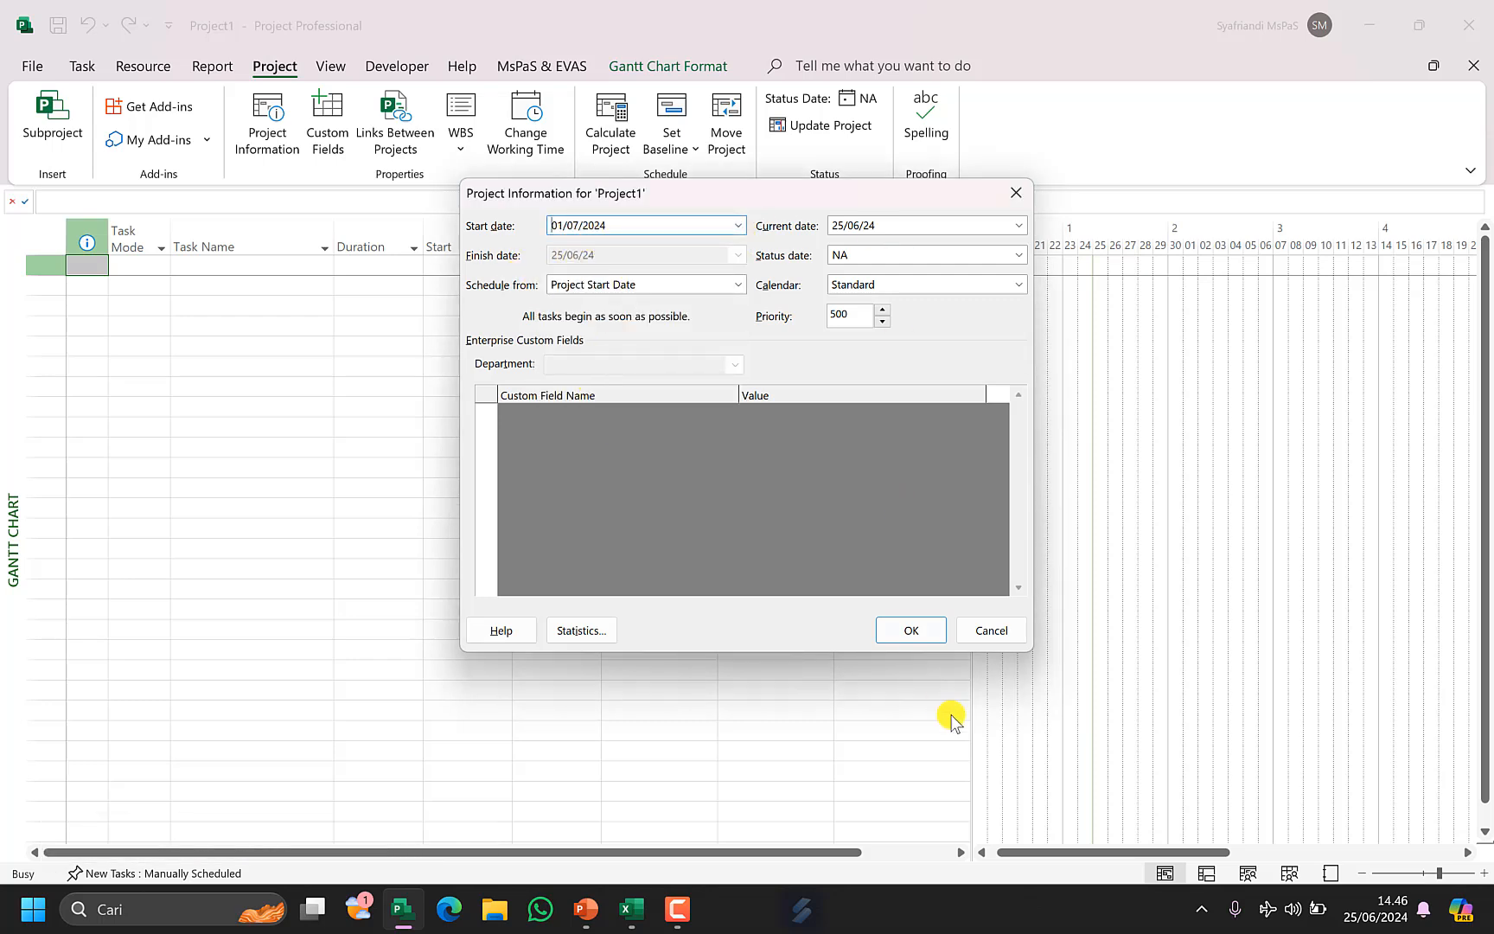
click(938, 637)
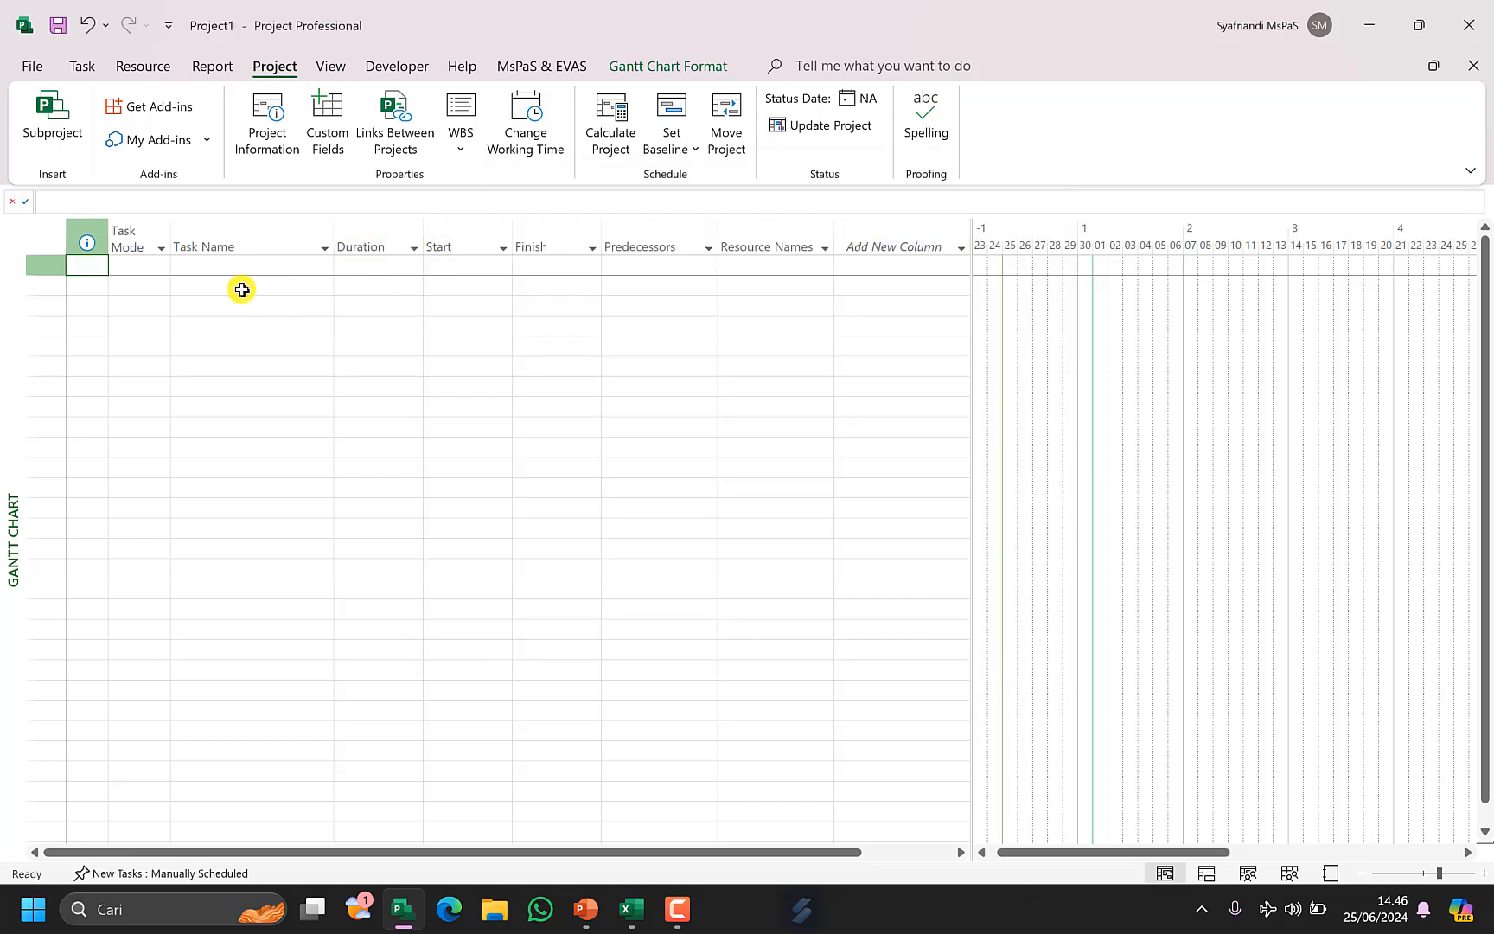
Copy the work items B11:B26 from the Pos Jaga (2) sheet and paste them as task names in Project.
click(244, 267)
click(631, 909)
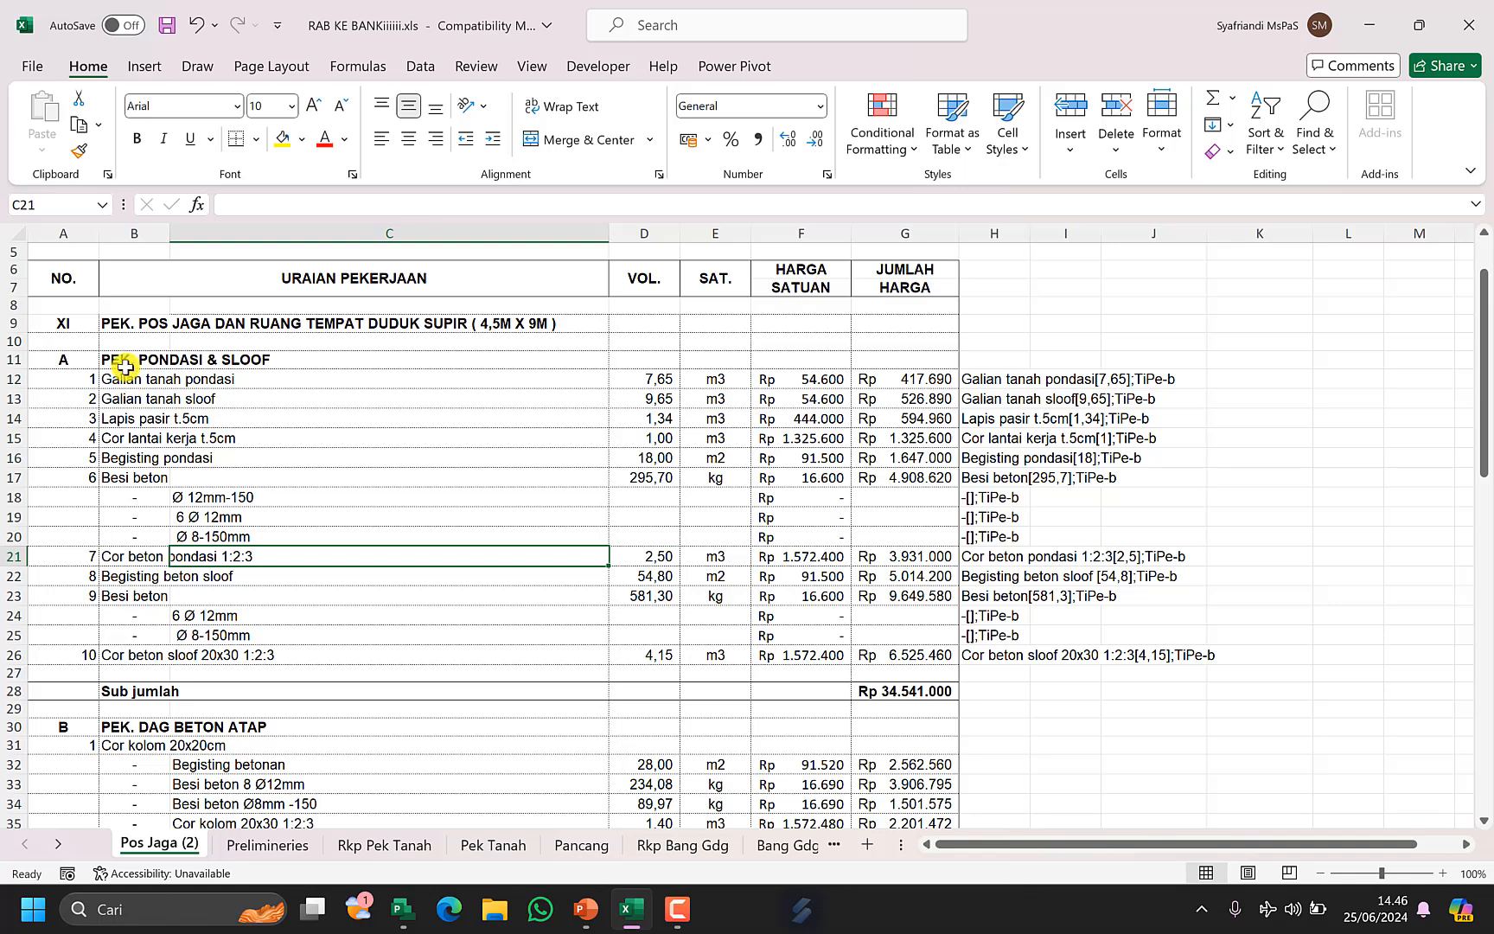
drag(125, 366, 138, 665)
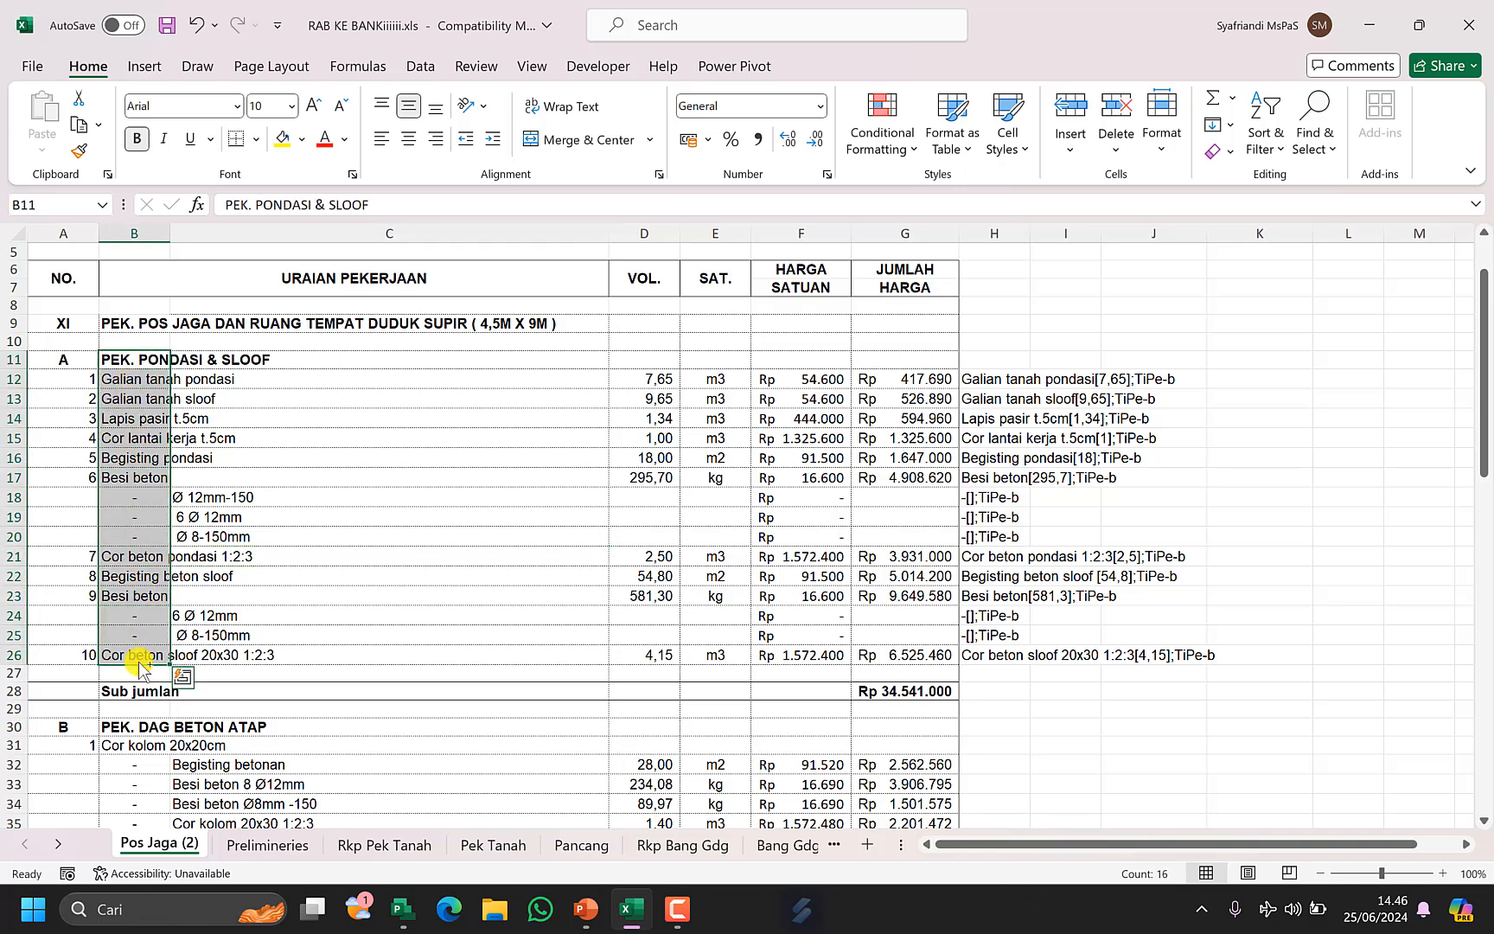
key(ctrl+c)
mouse_move(629, 918)
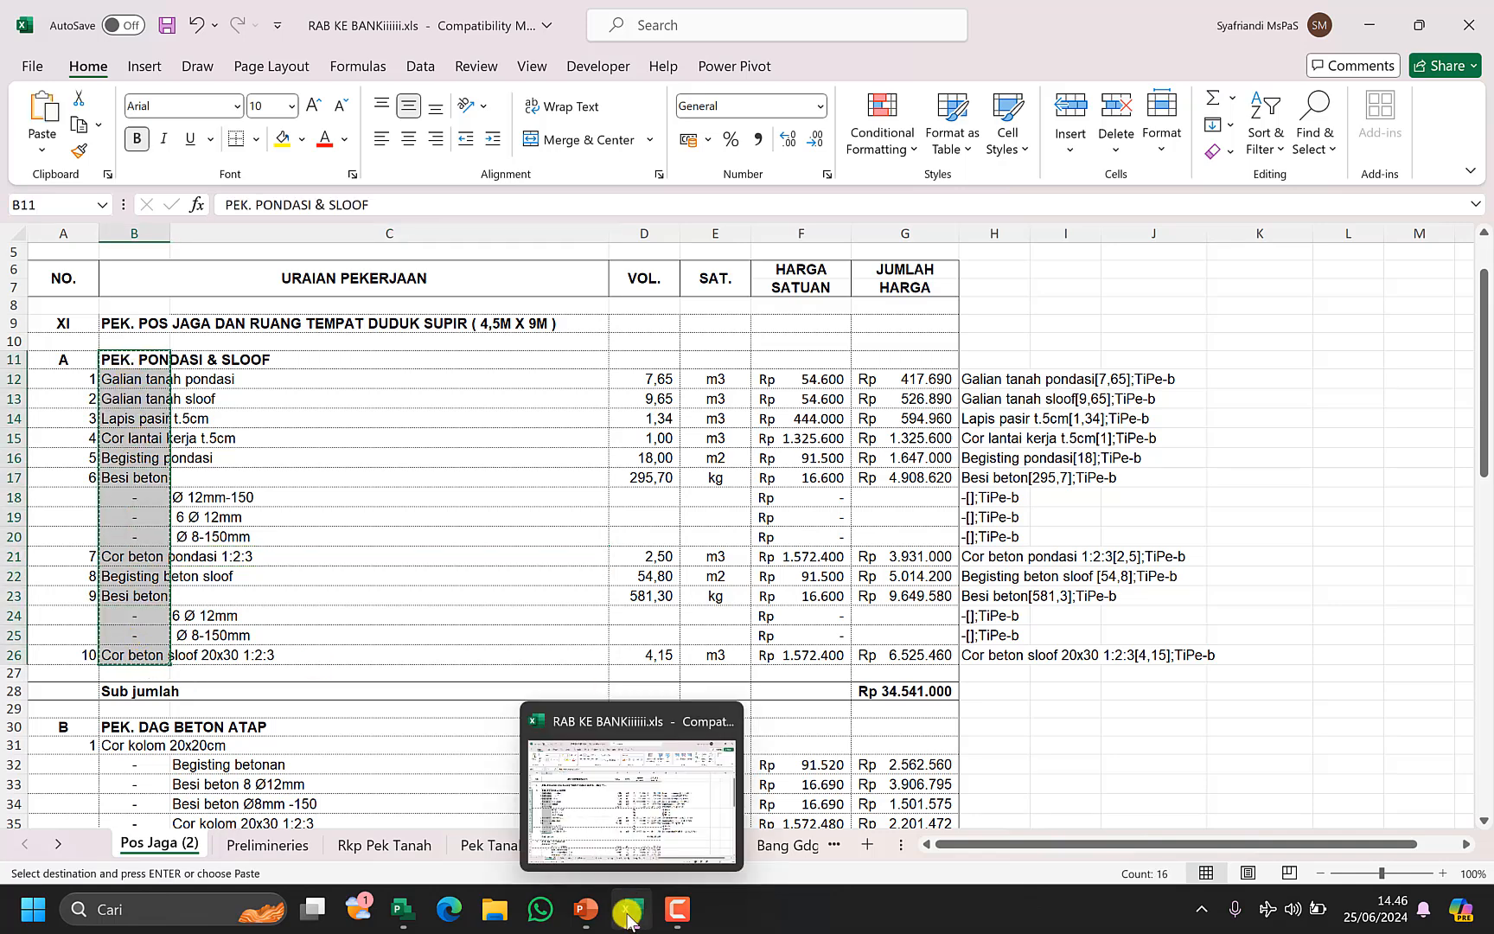
mouse_move(400, 909)
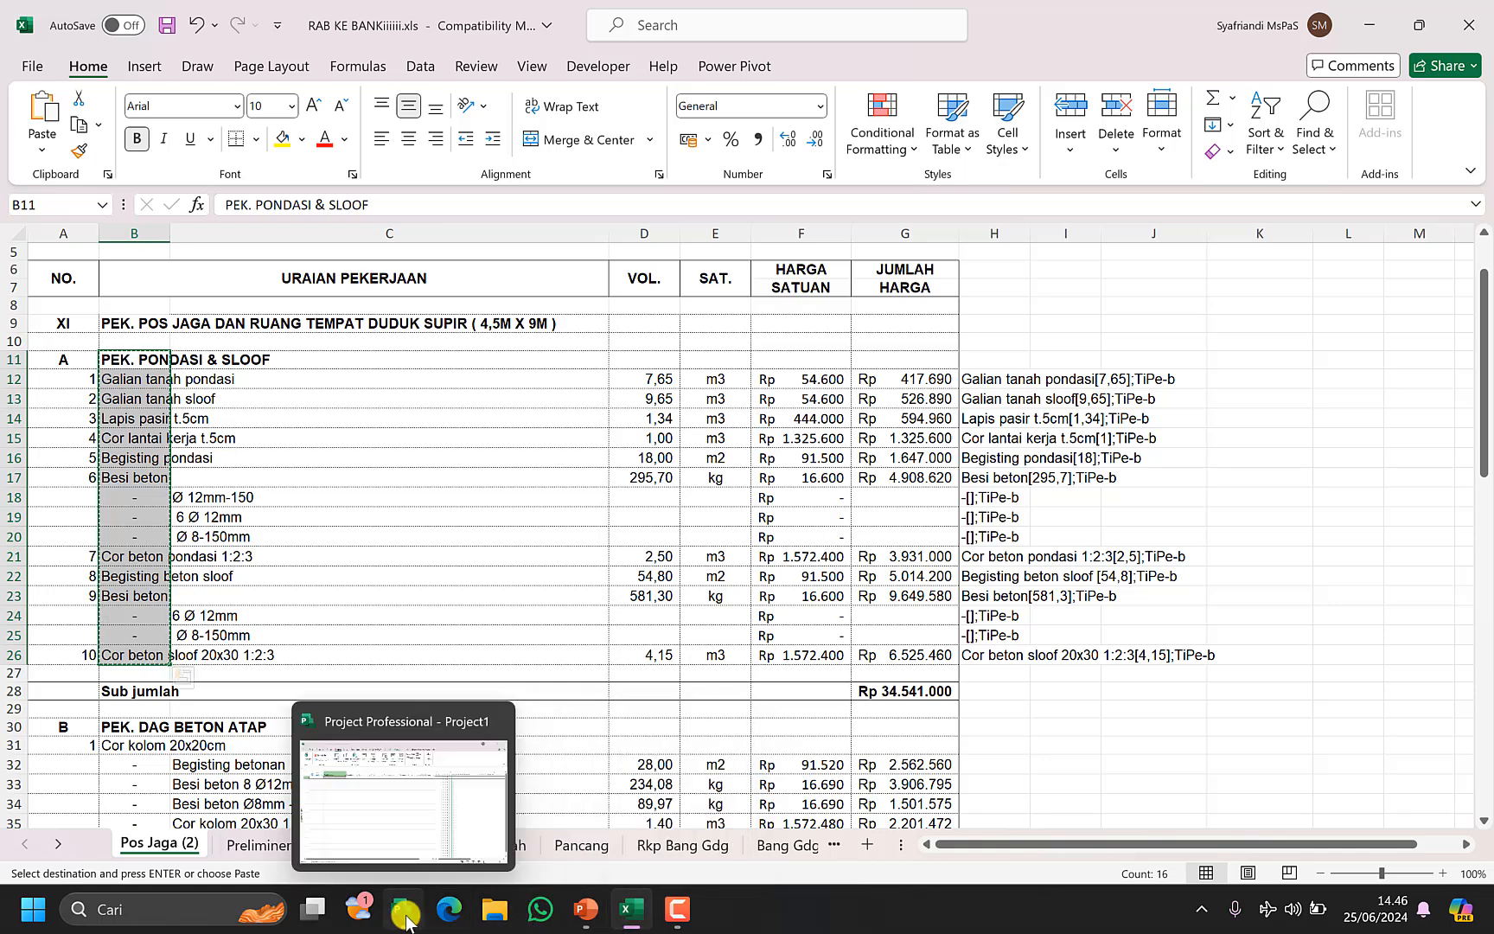
click(434, 802)
key(ctrl+v)
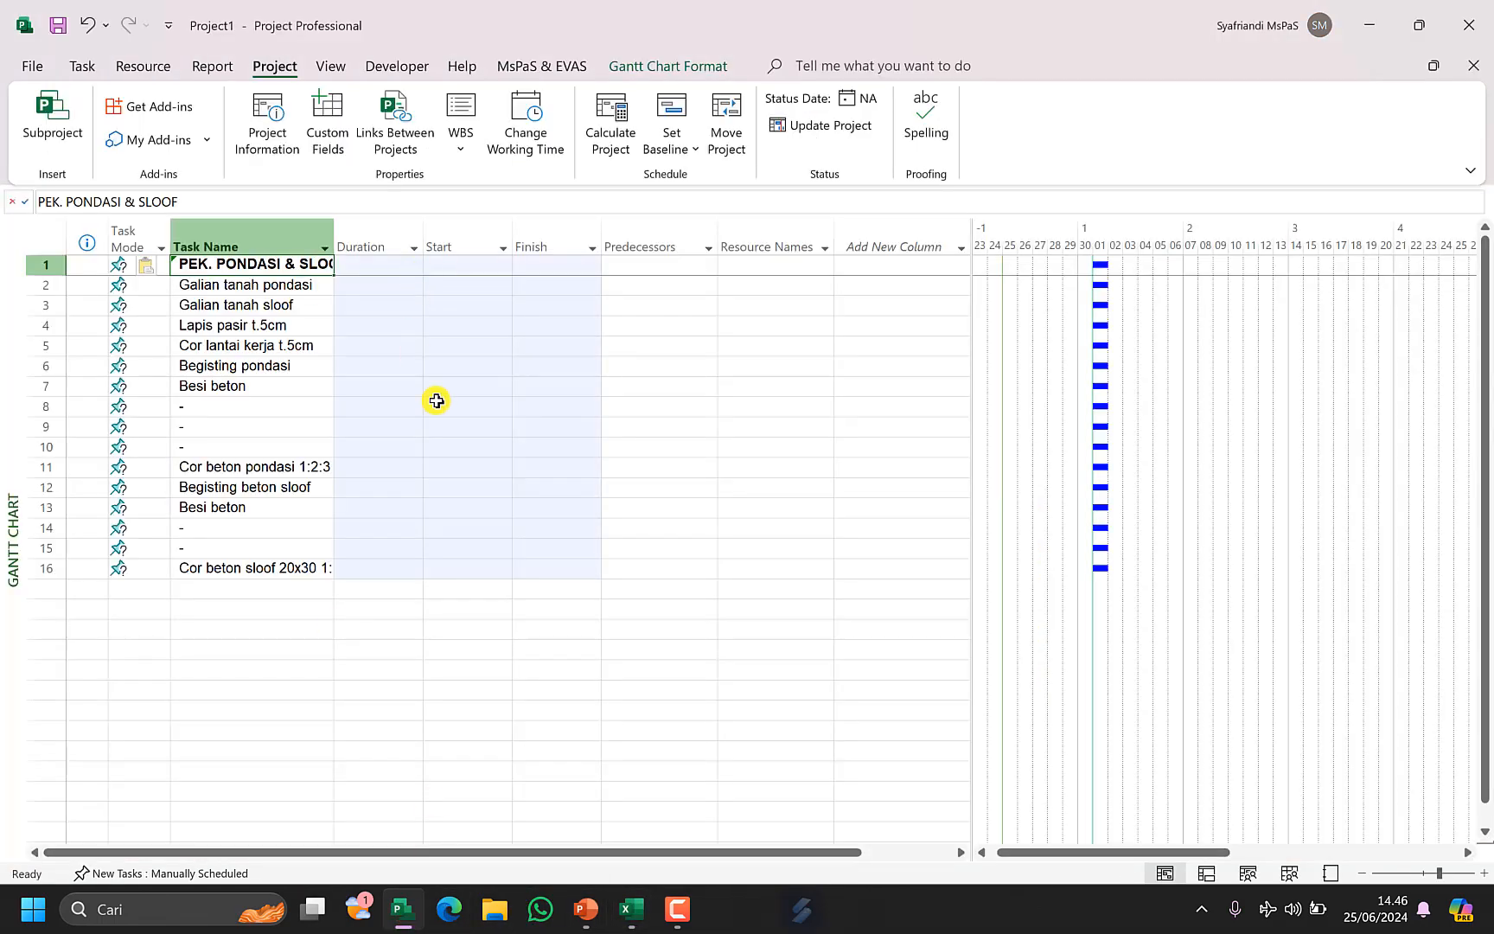
Apply the custom RAB table to the Gantt Chart view.
click(390, 277)
click(331, 66)
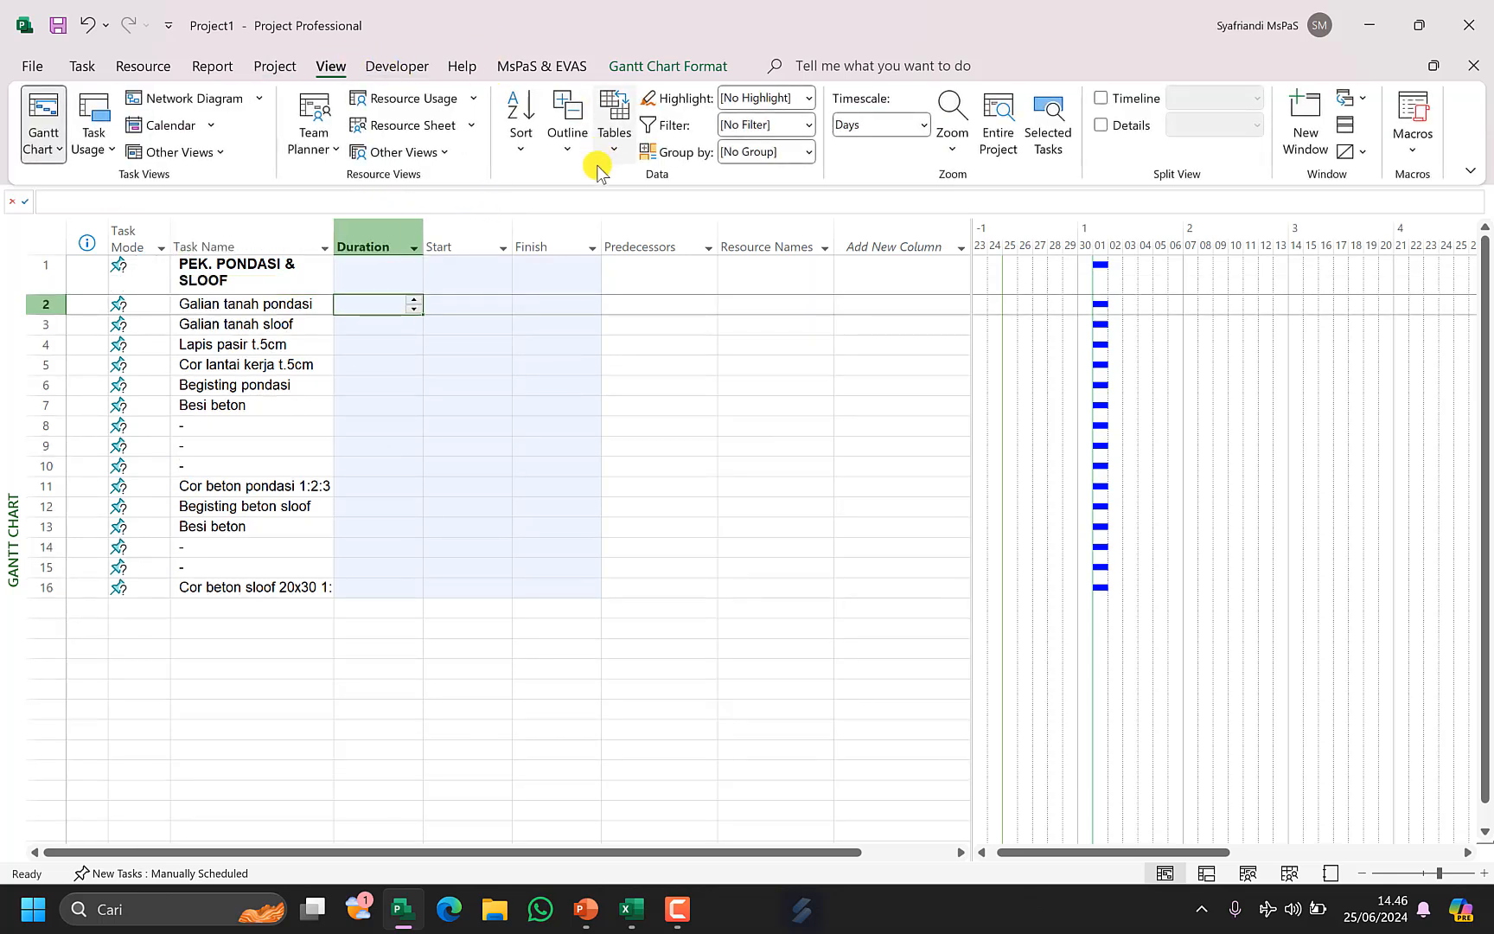
click(612, 142)
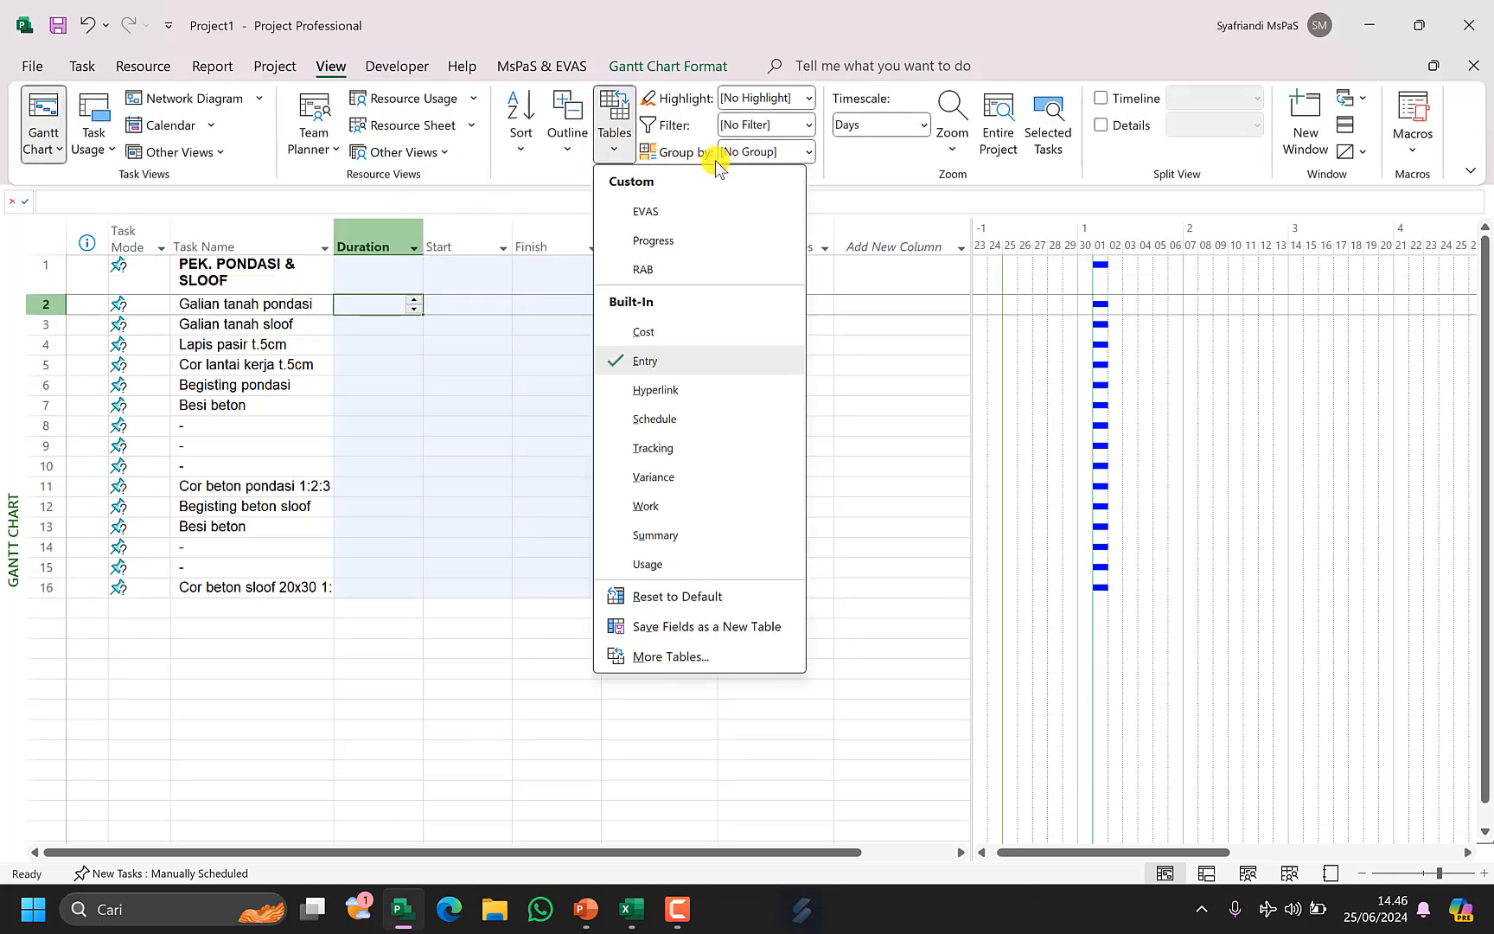
click(644, 270)
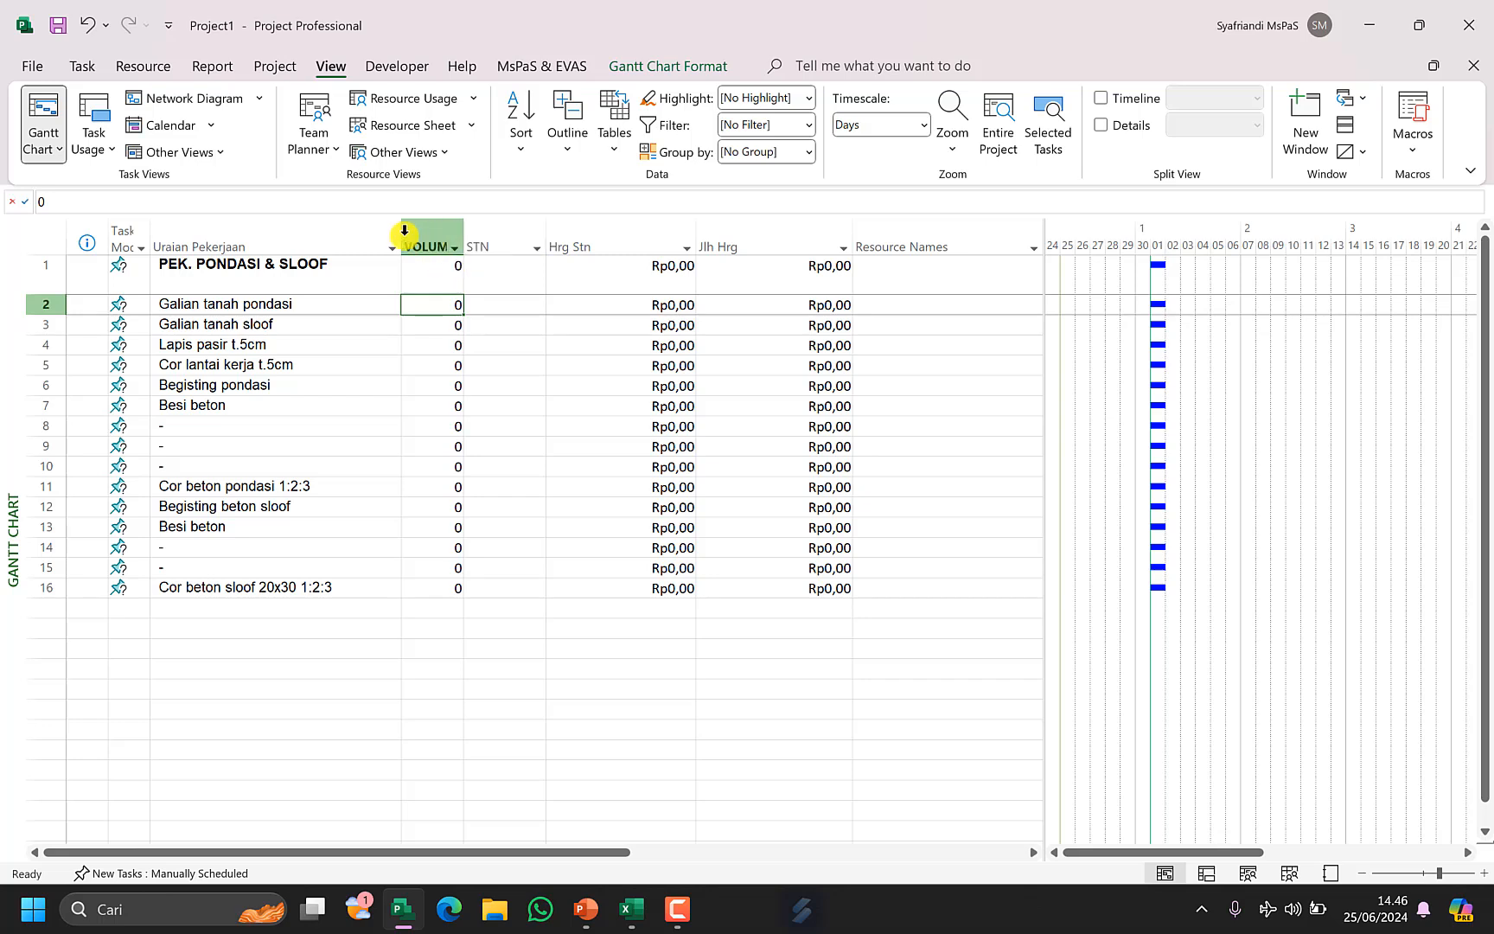
Narrow the Uraian Pekerjaan column and select the VOLUM through Jlh Hrg columns.
drag(403, 231, 348, 280)
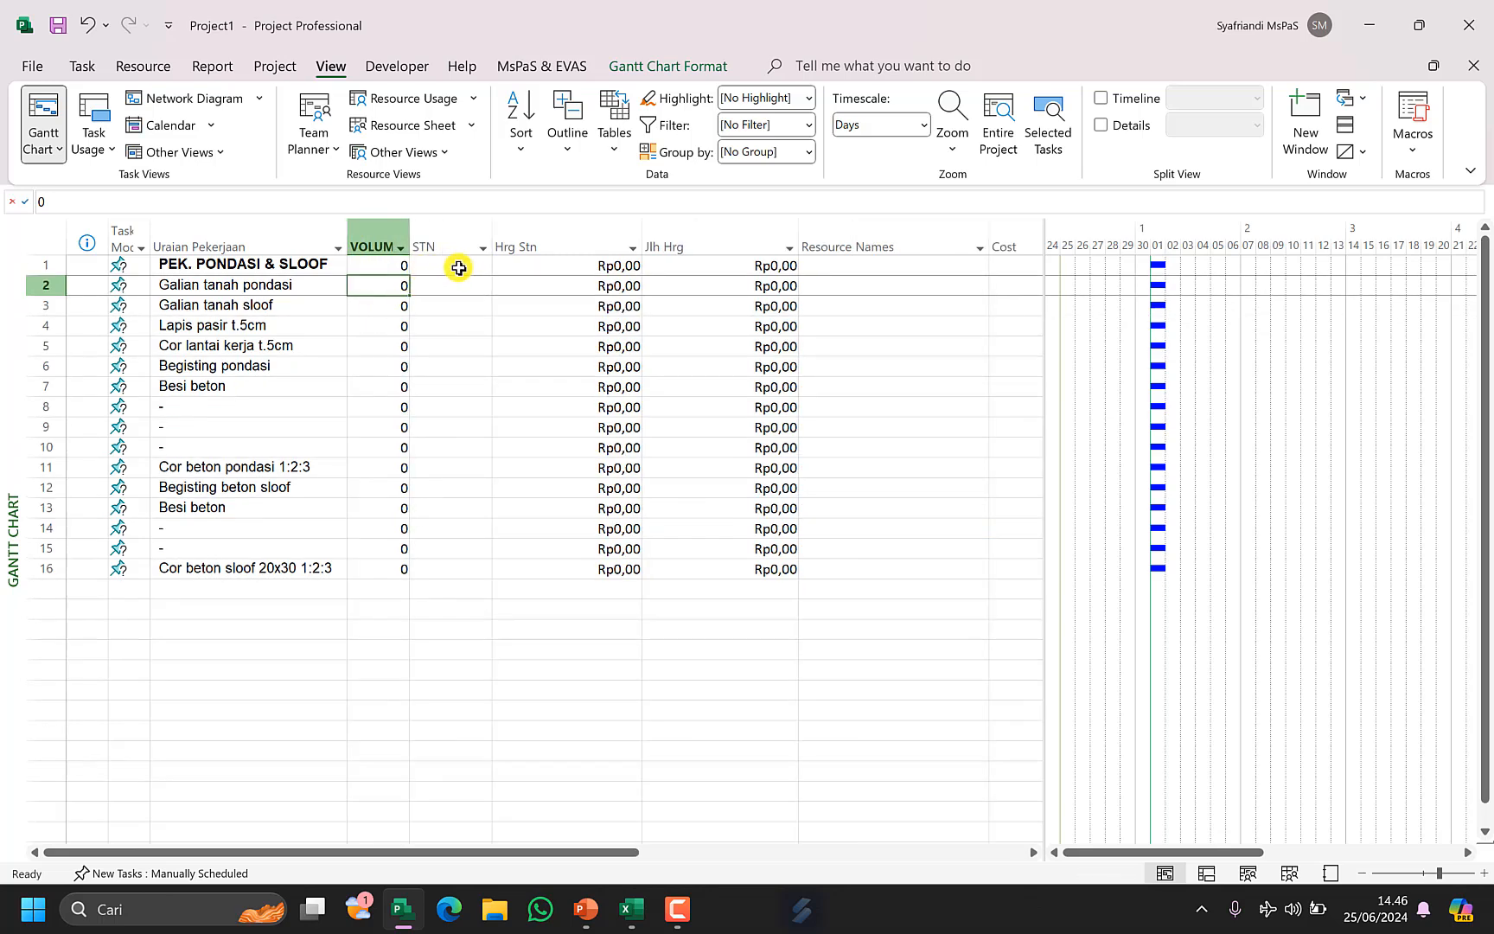
click(704, 235)
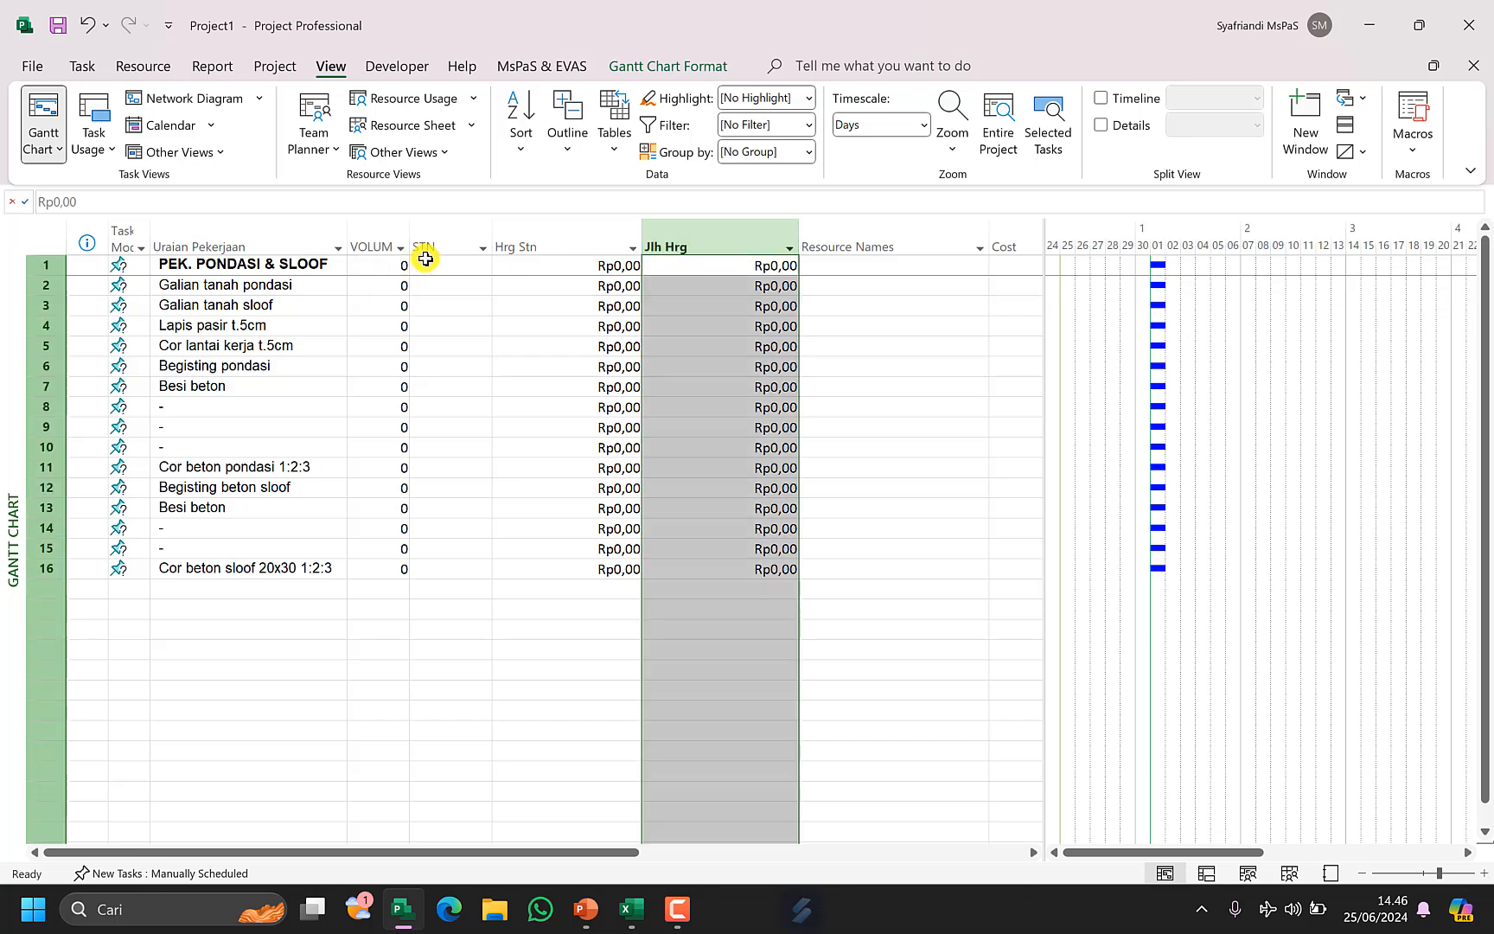
click(391, 240)
shift+click(683, 230)
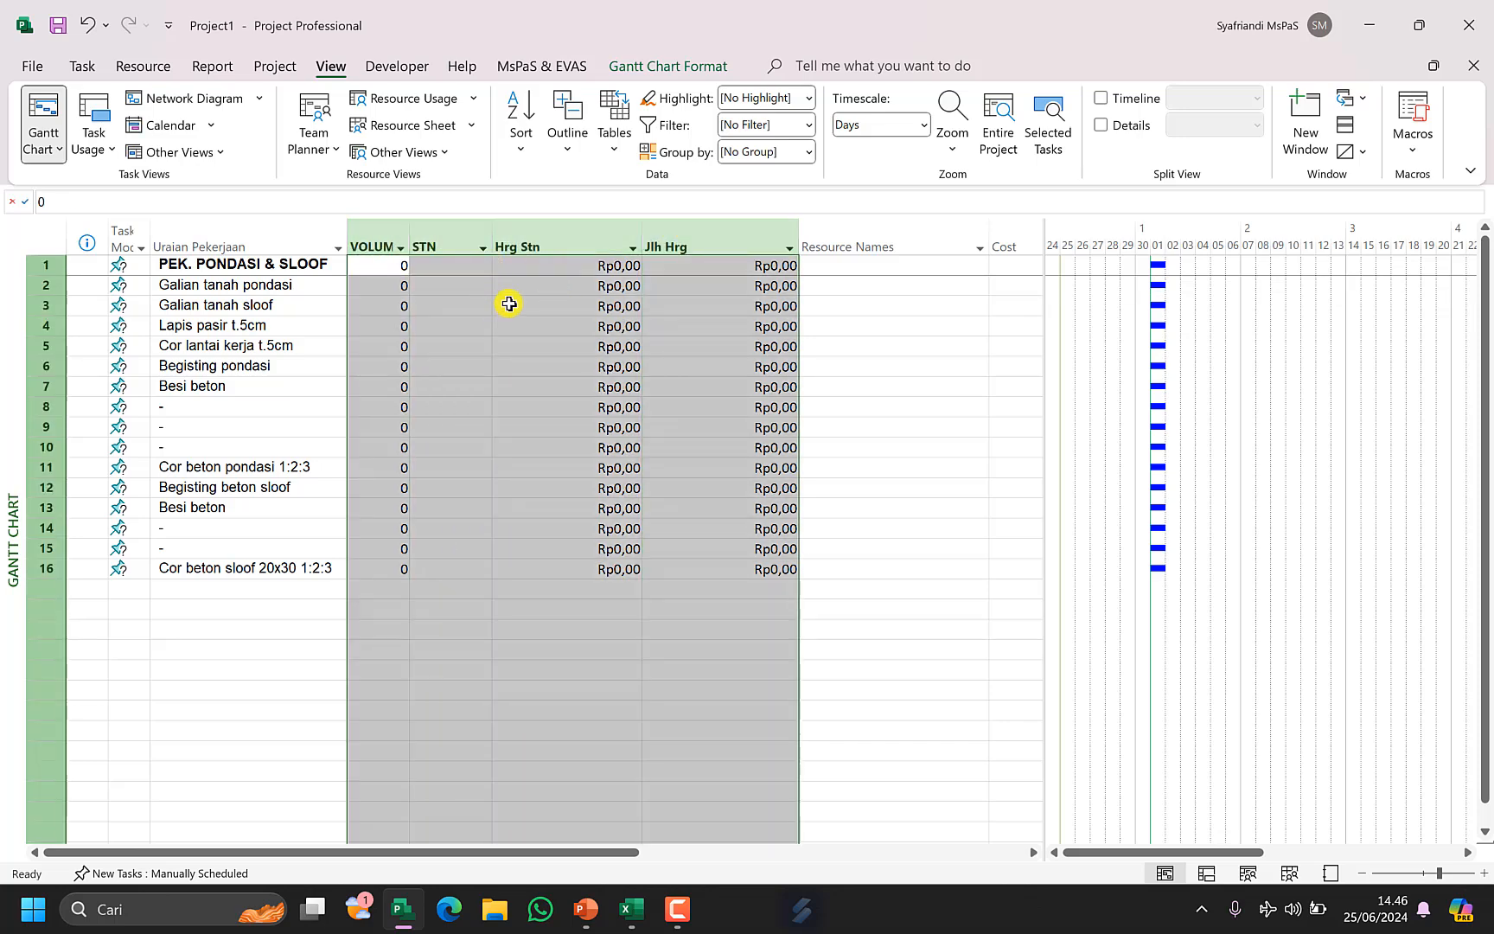
Copy the volume, unit and unit price cells D11:F26 from Excel and paste them into the VOLUM column, skipping further paste error messages.
click(644, 917)
drag(647, 363, 788, 652)
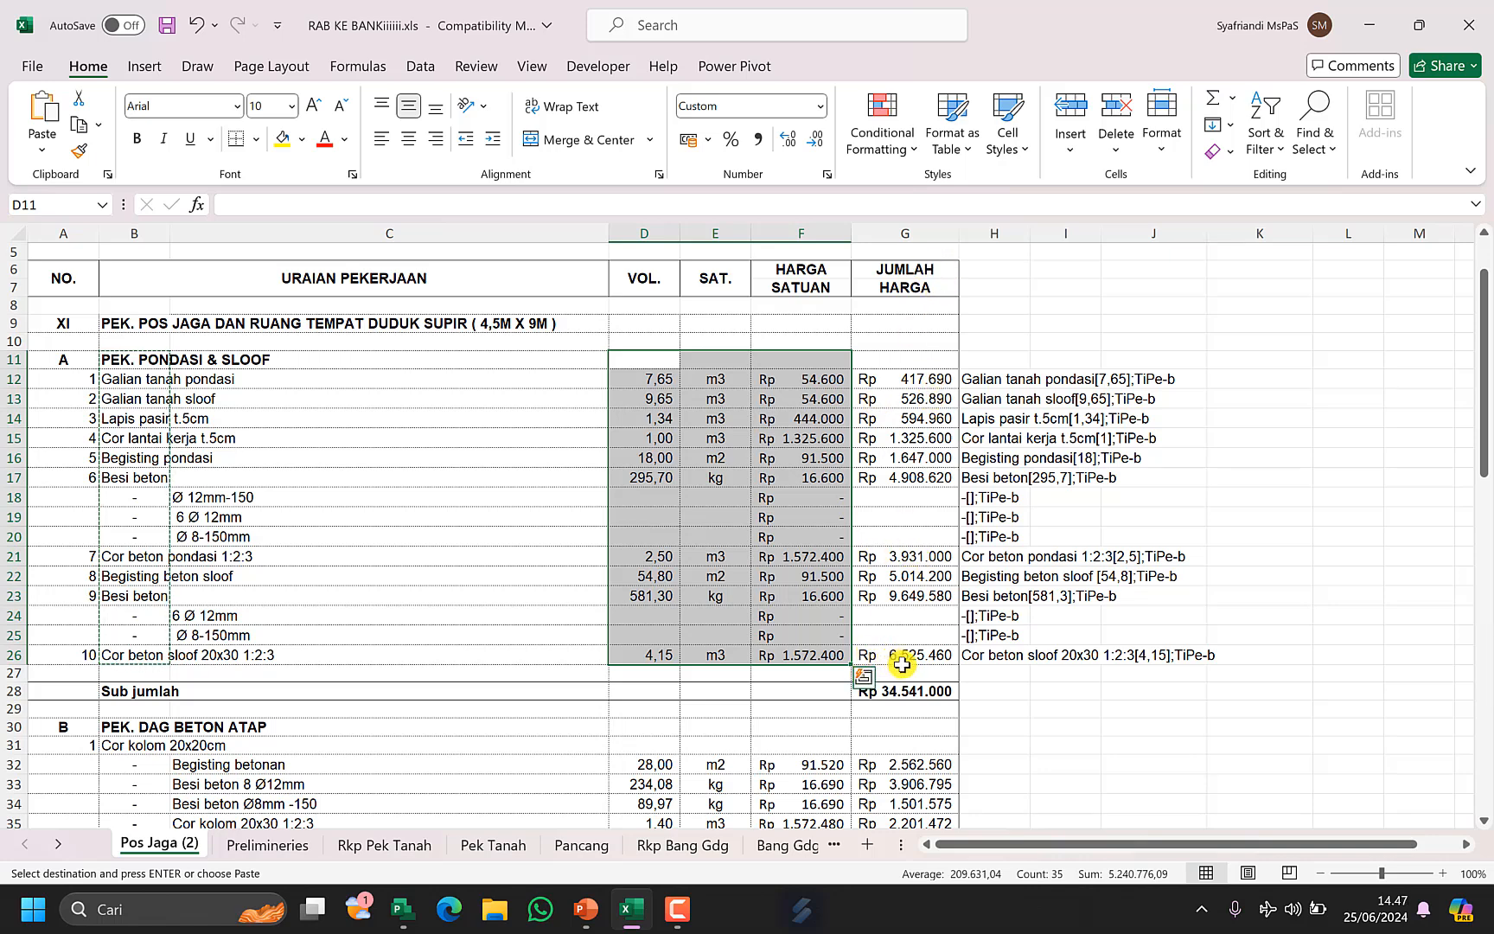
key(Escape)
key(ctrl+c)
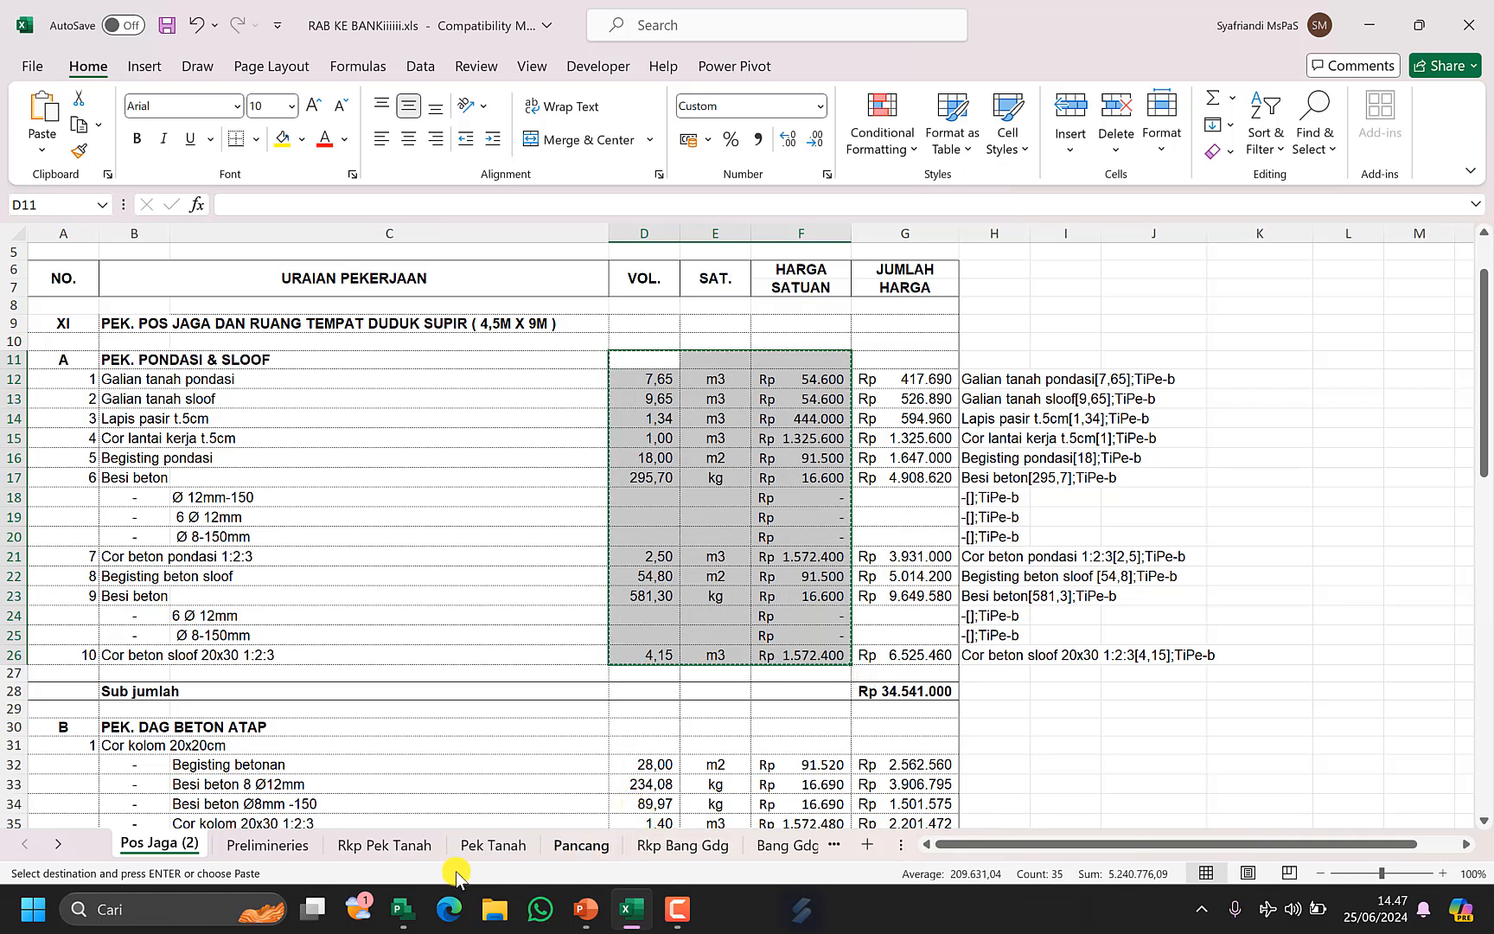
click(406, 918)
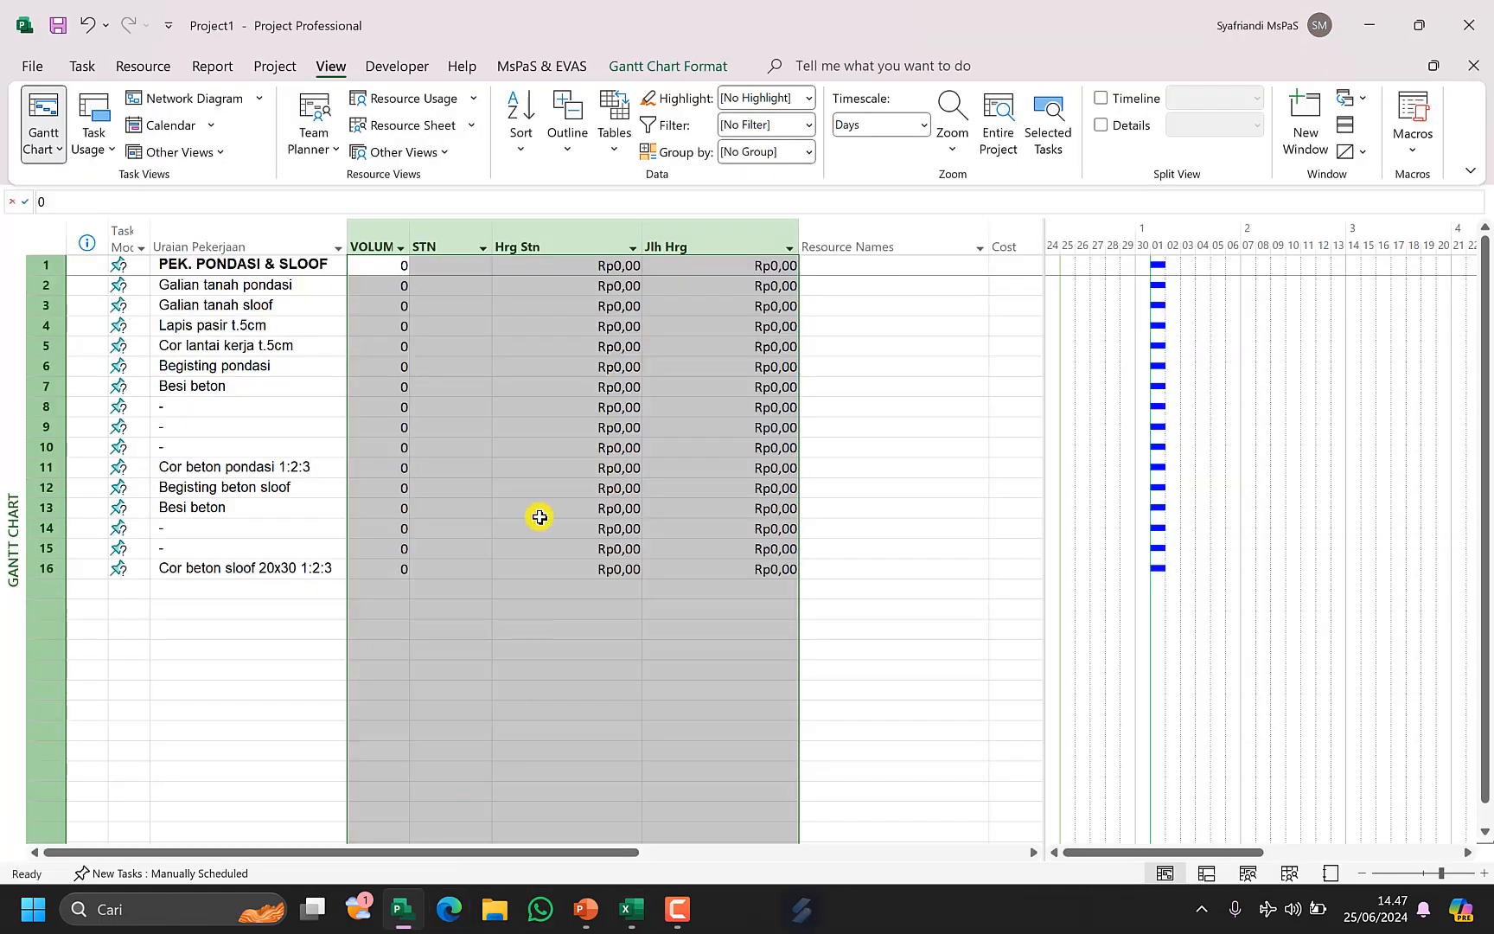
click(381, 262)
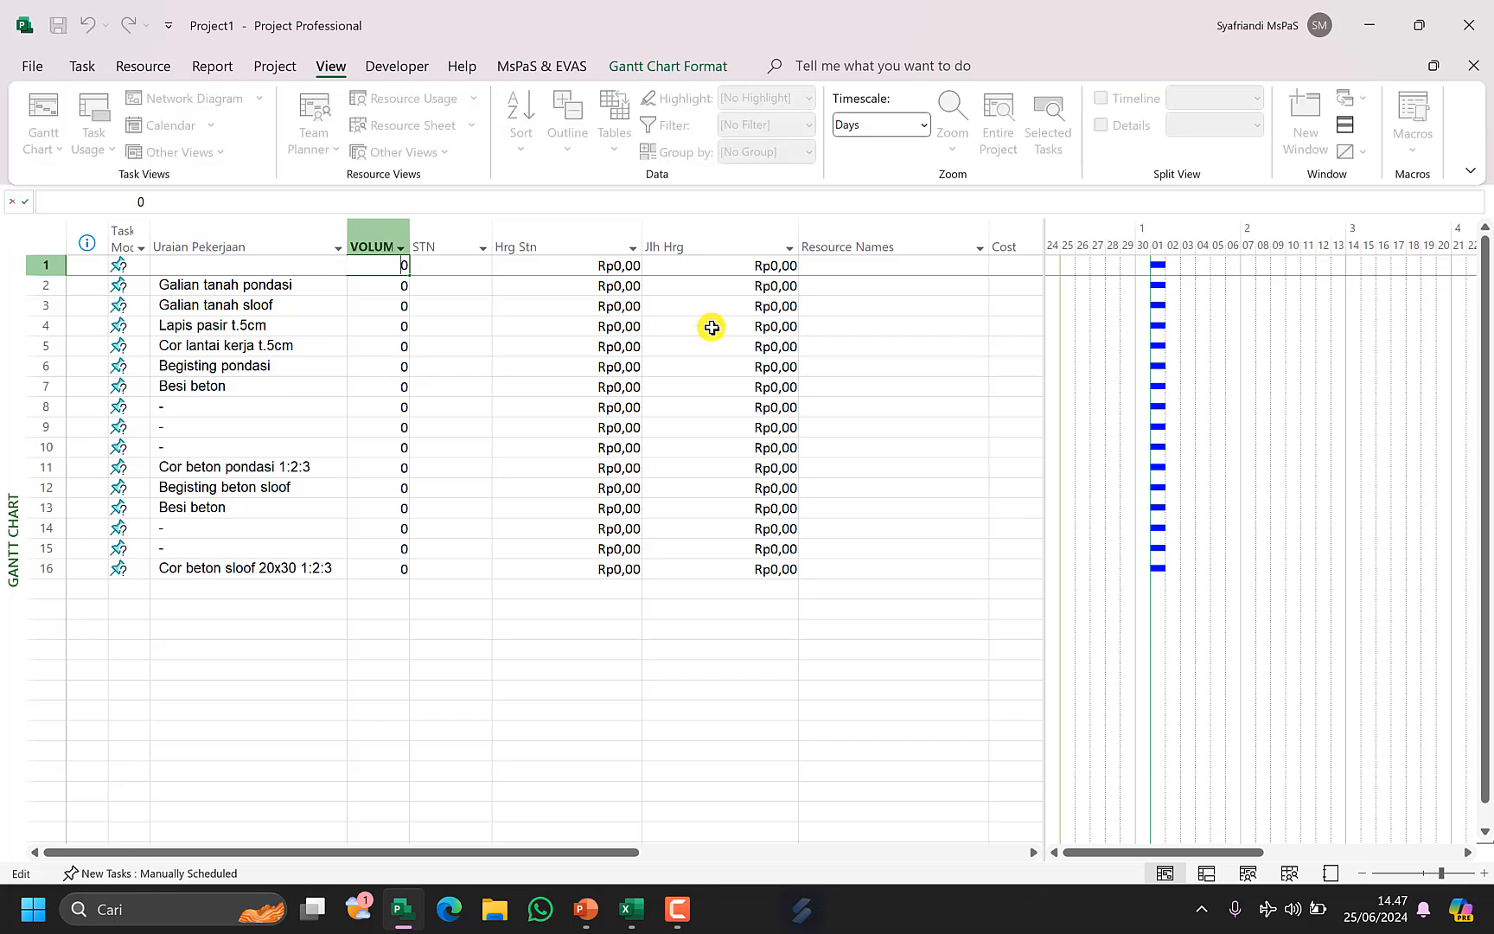
click(481, 394)
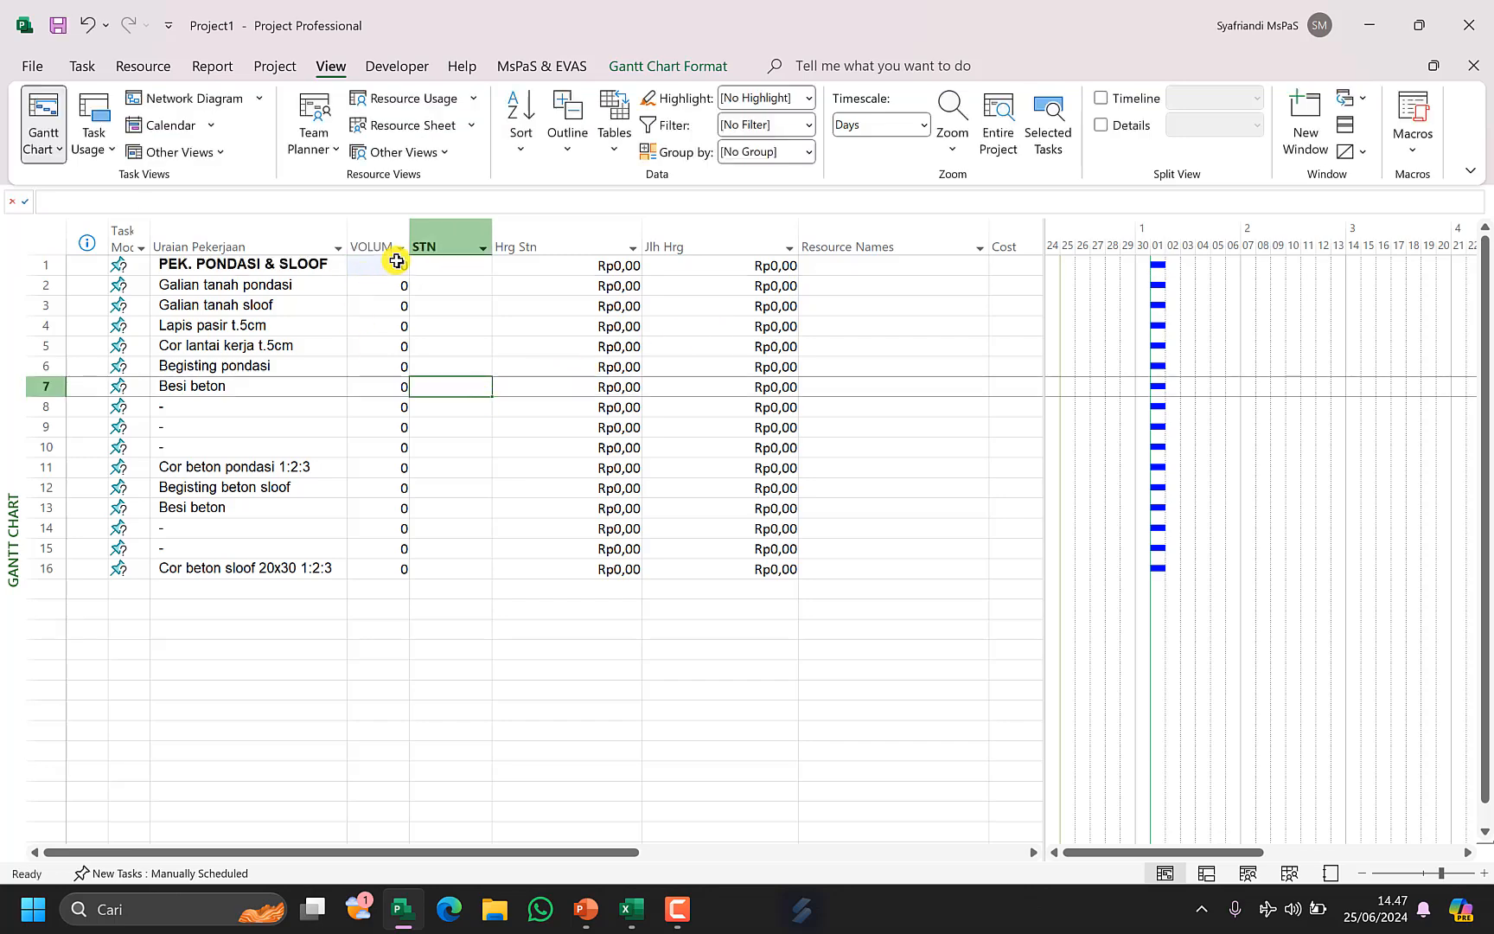
click(395, 263)
key(ctrl+v)
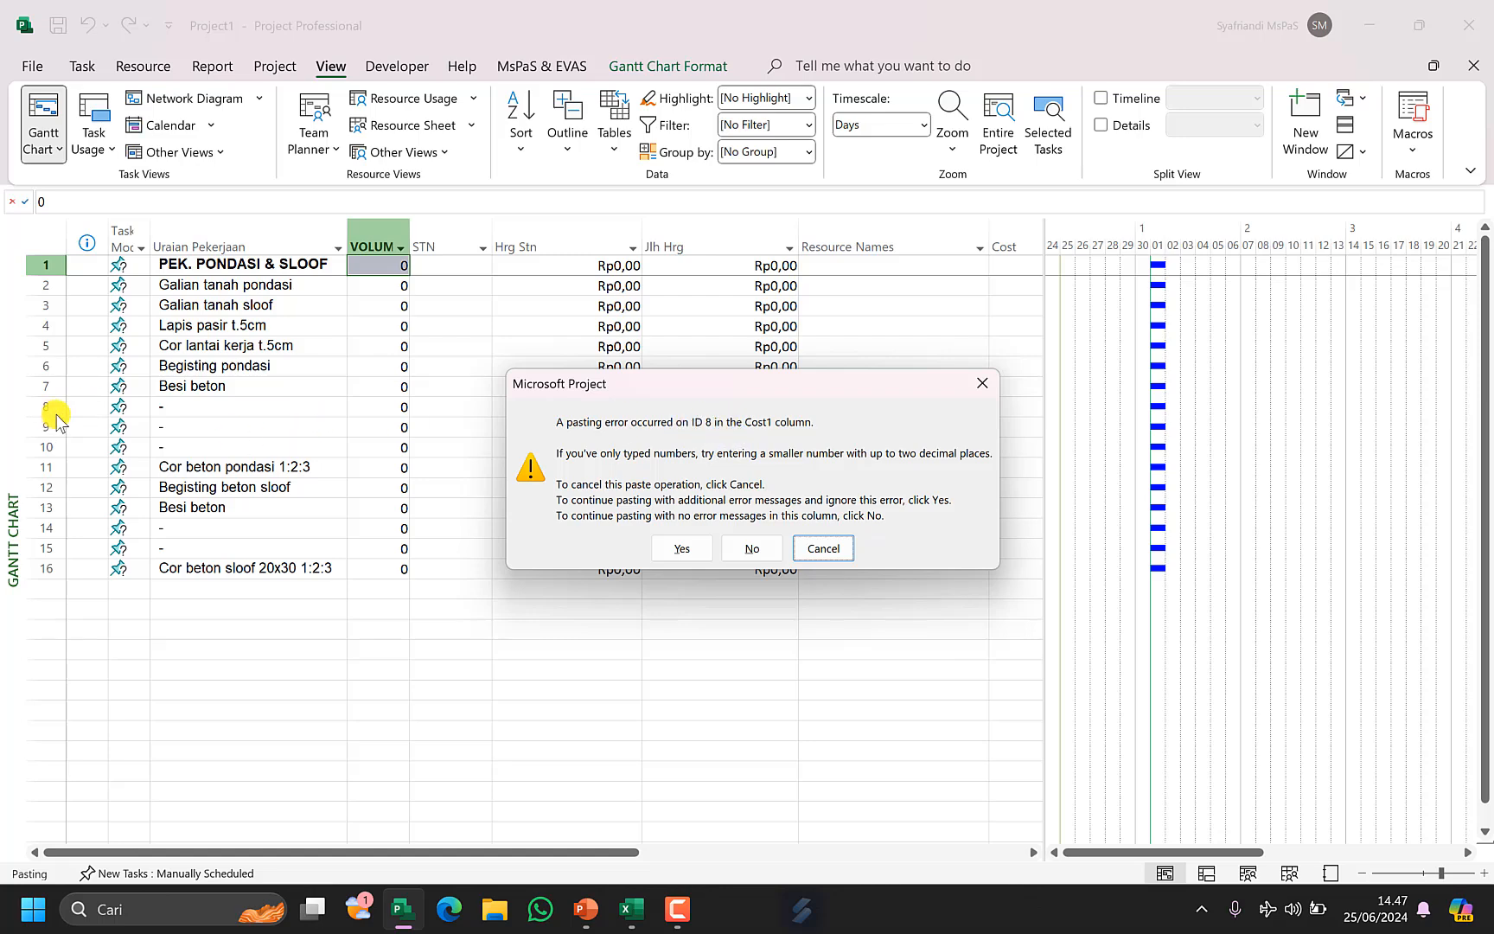
click(752, 548)
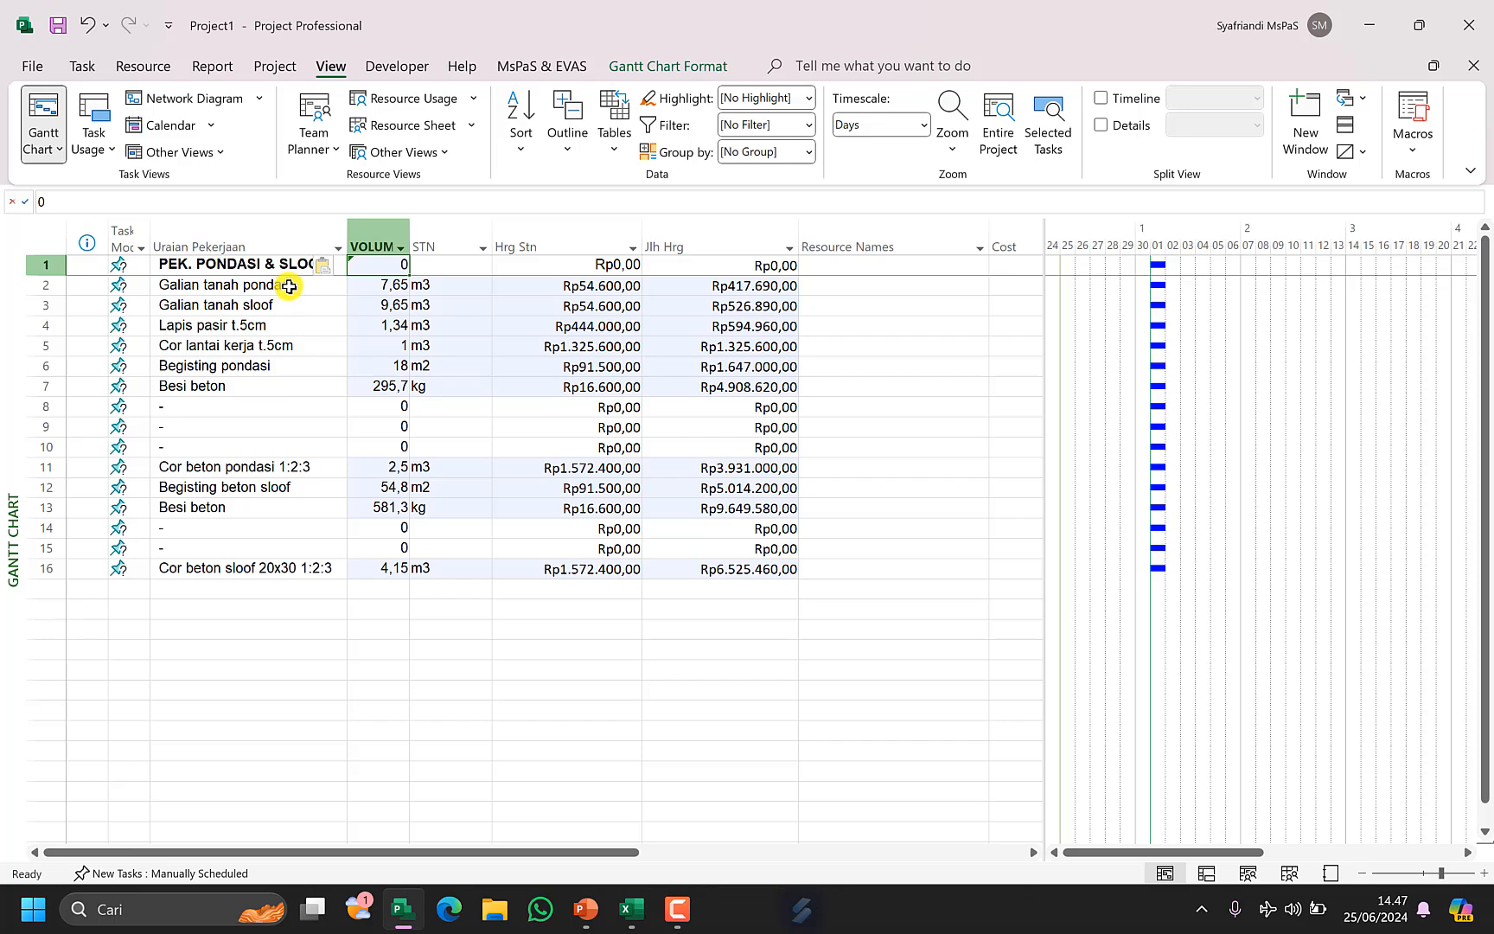
Indent tasks 2 to 16 beneath PEK. PONDASI & SLOOF to make it a summary task.
drag(289, 286, 340, 566)
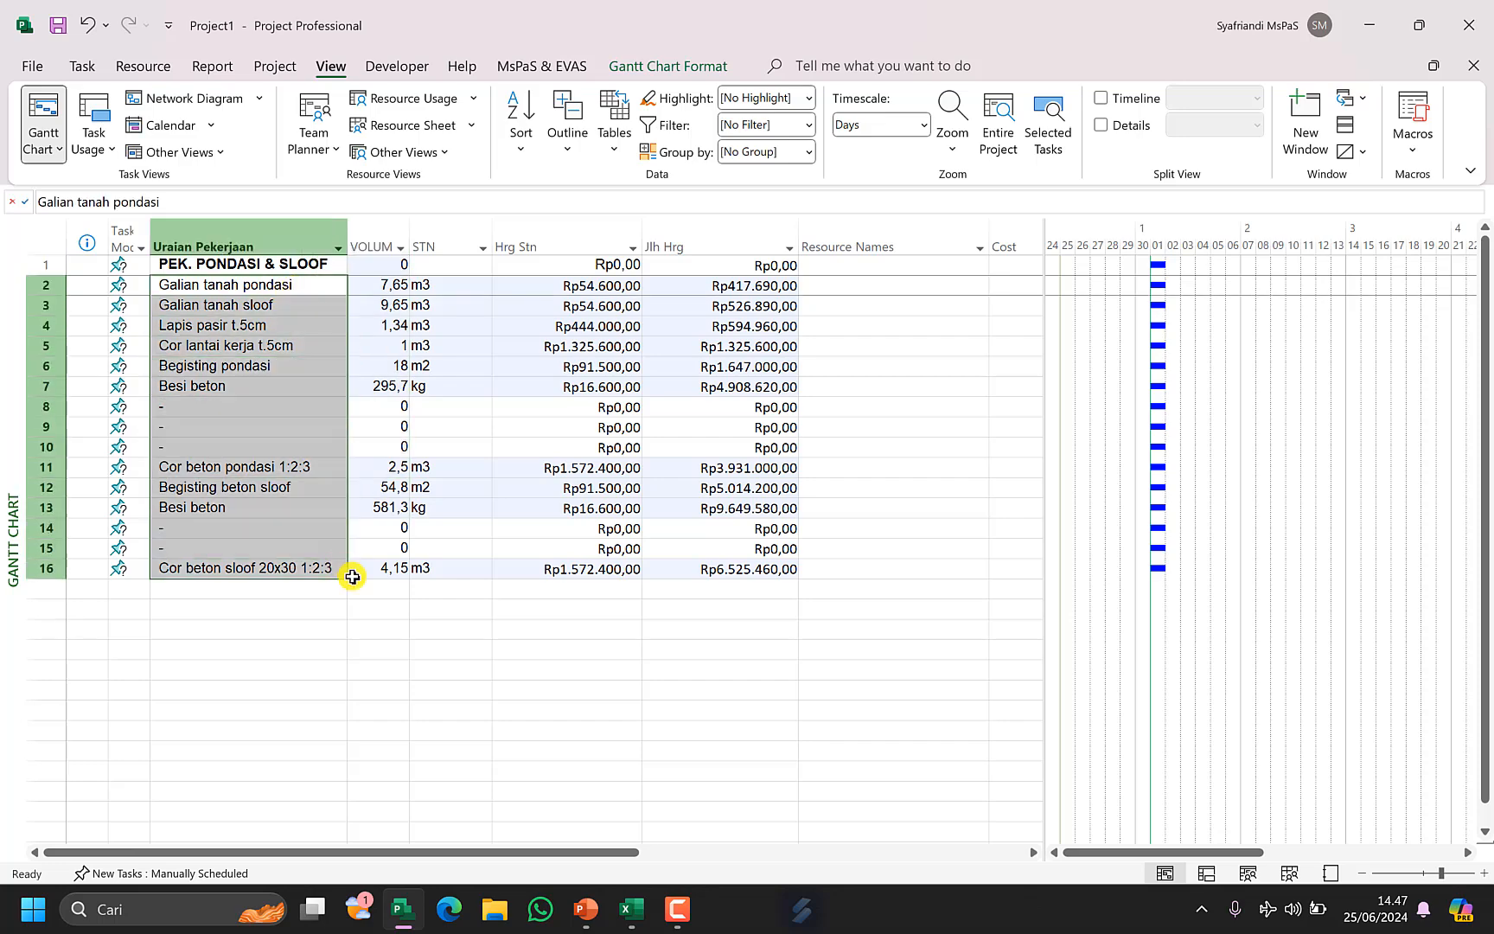
click(82, 67)
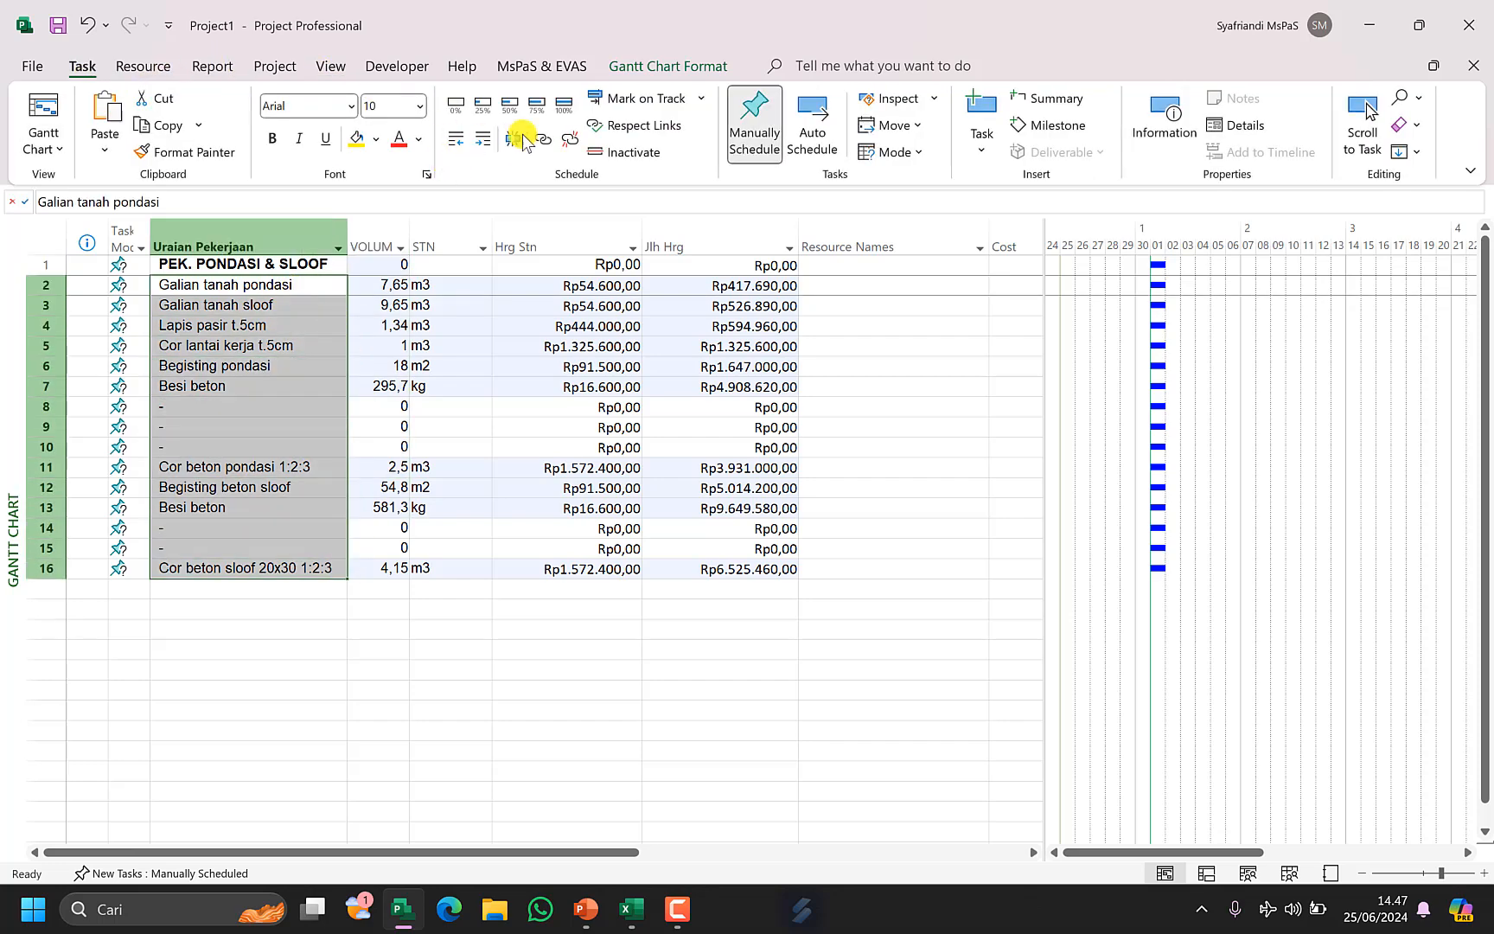
click(485, 139)
click(754, 265)
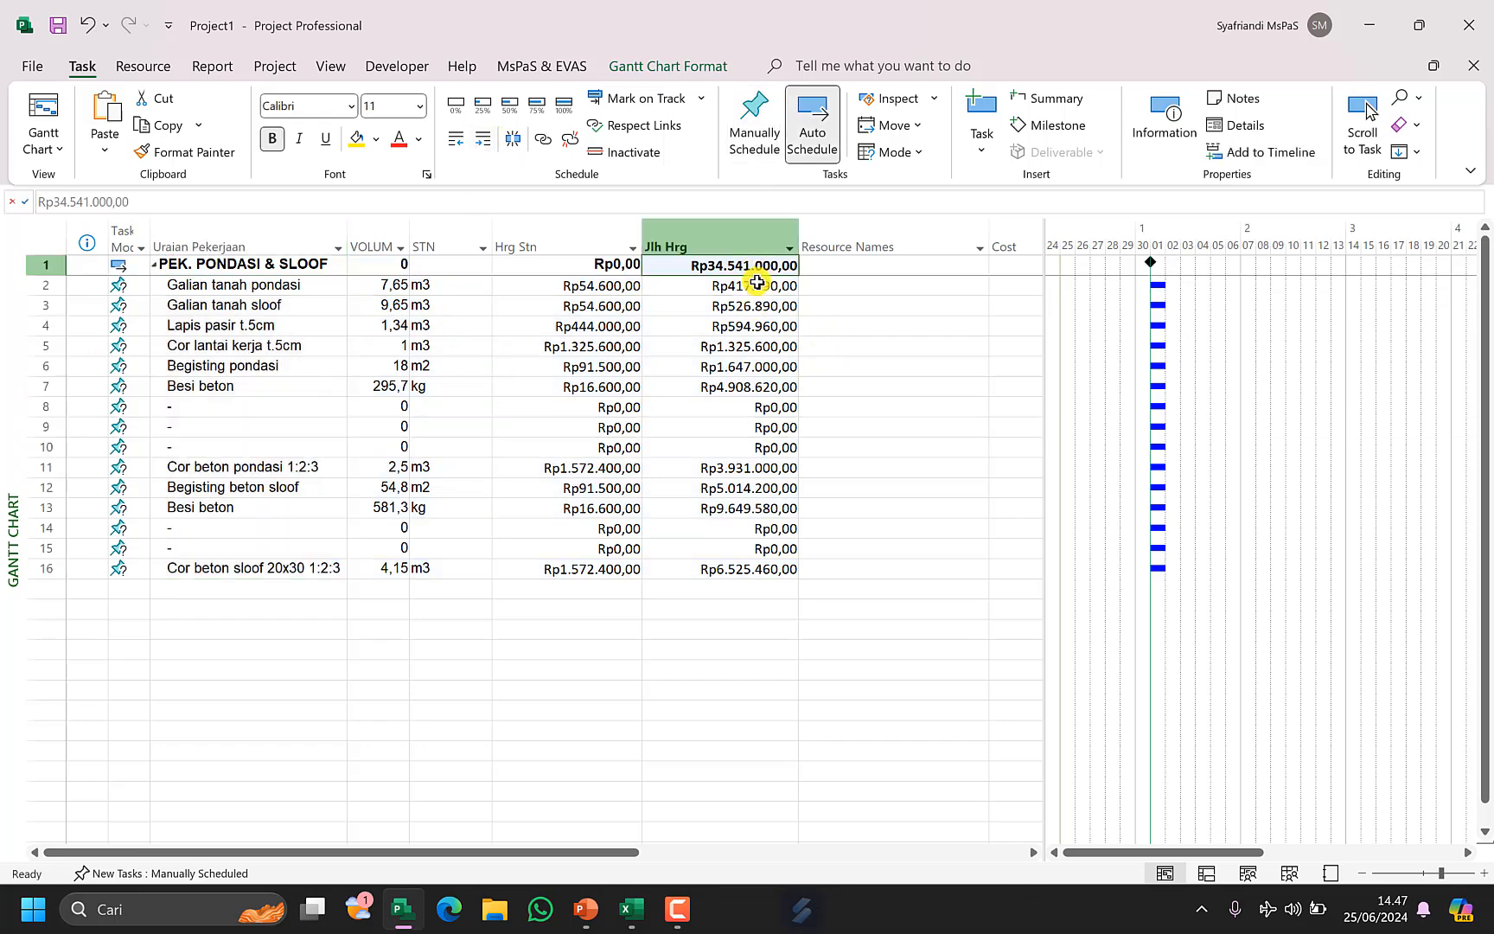
Delete the blank dash rows 8–10 and 14–15 from the task list.
click(1419, 26)
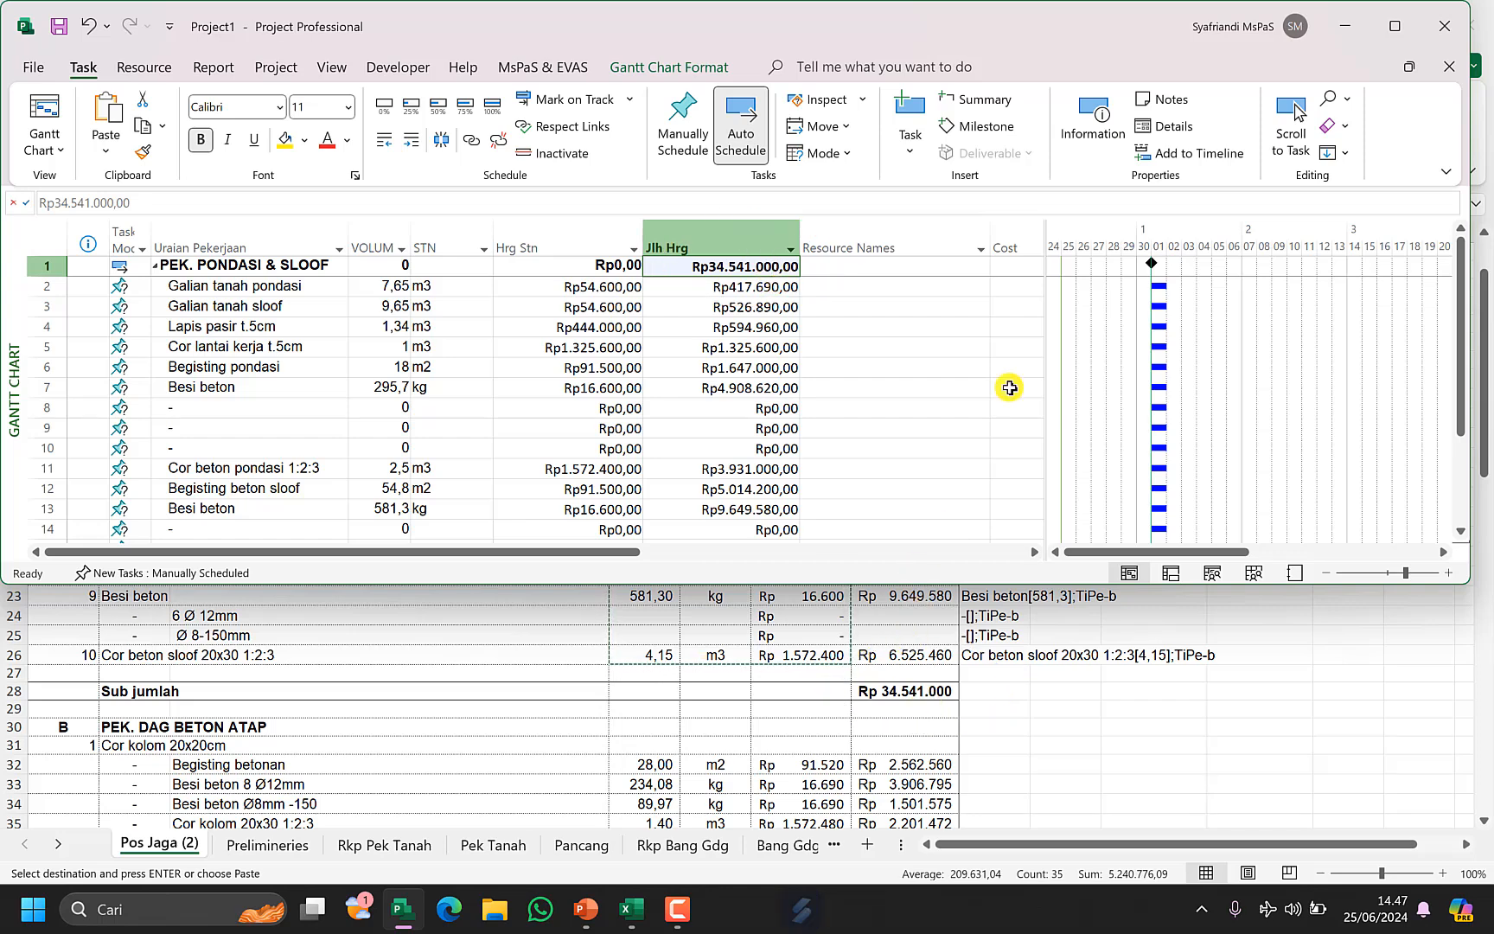
click(1398, 29)
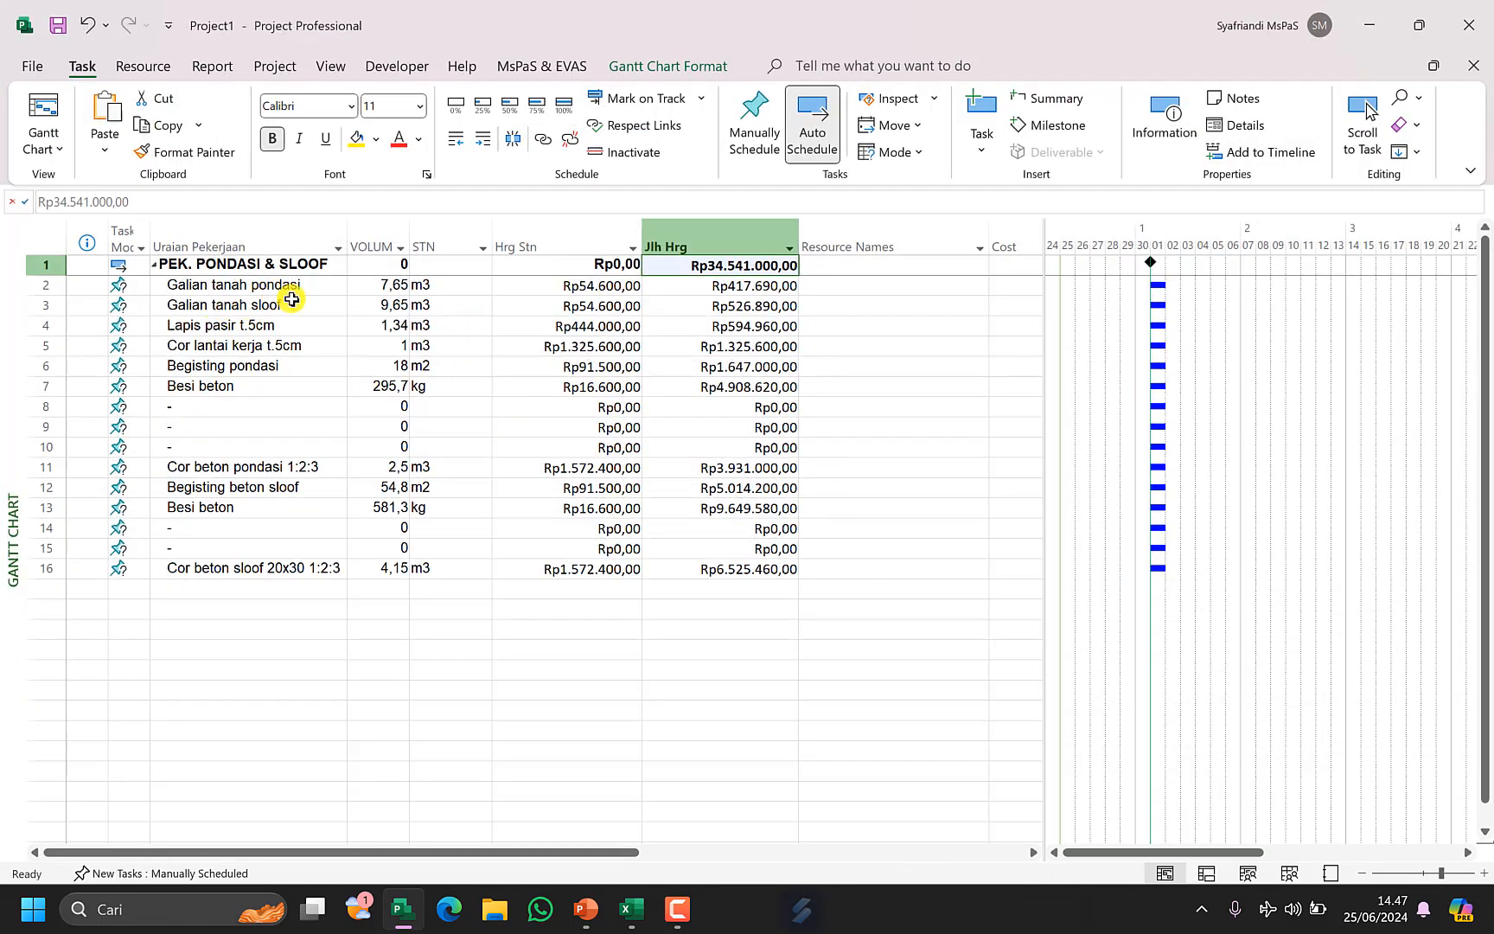
drag(47, 405, 46, 447)
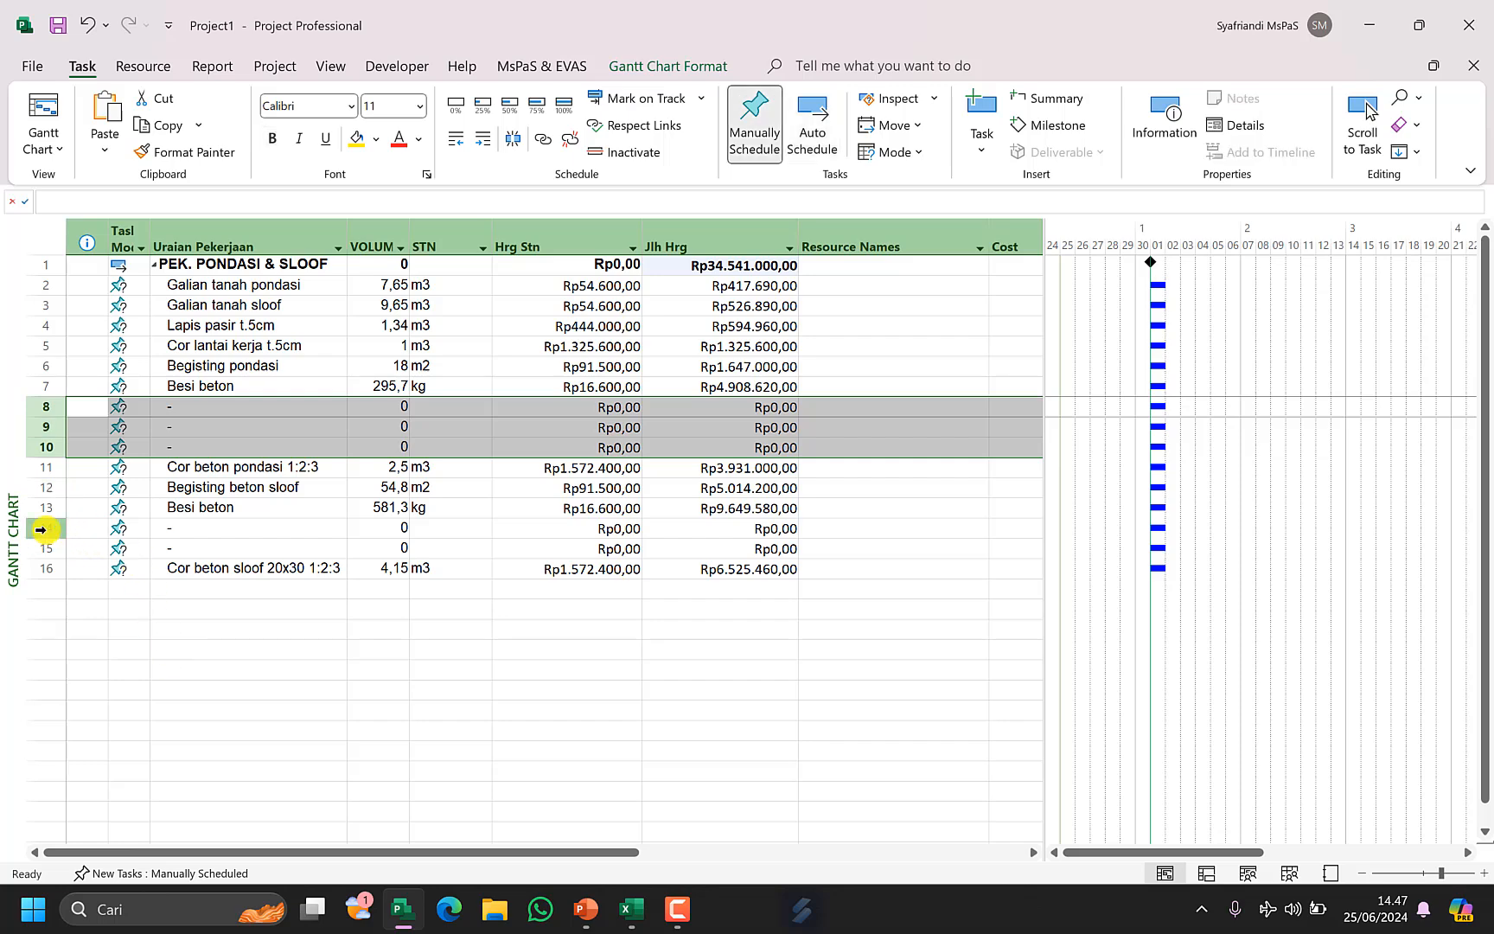
drag(47, 527, 58, 547)
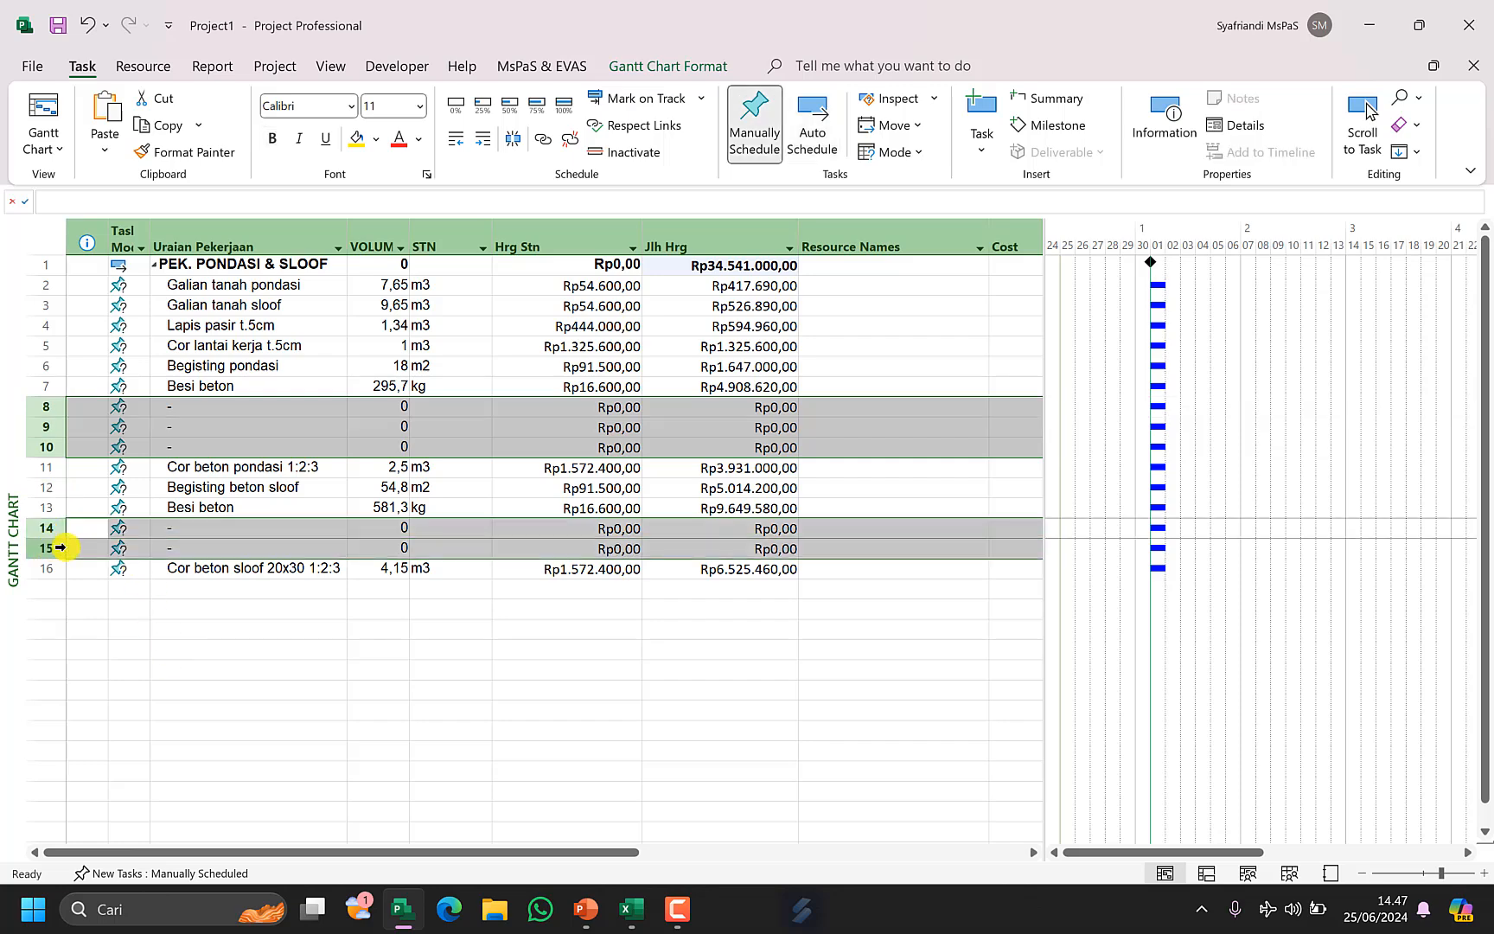
key(Delete)
Open a second window of Project1 in Gantt Chart view and arrange both windows side by side.
click(748, 320)
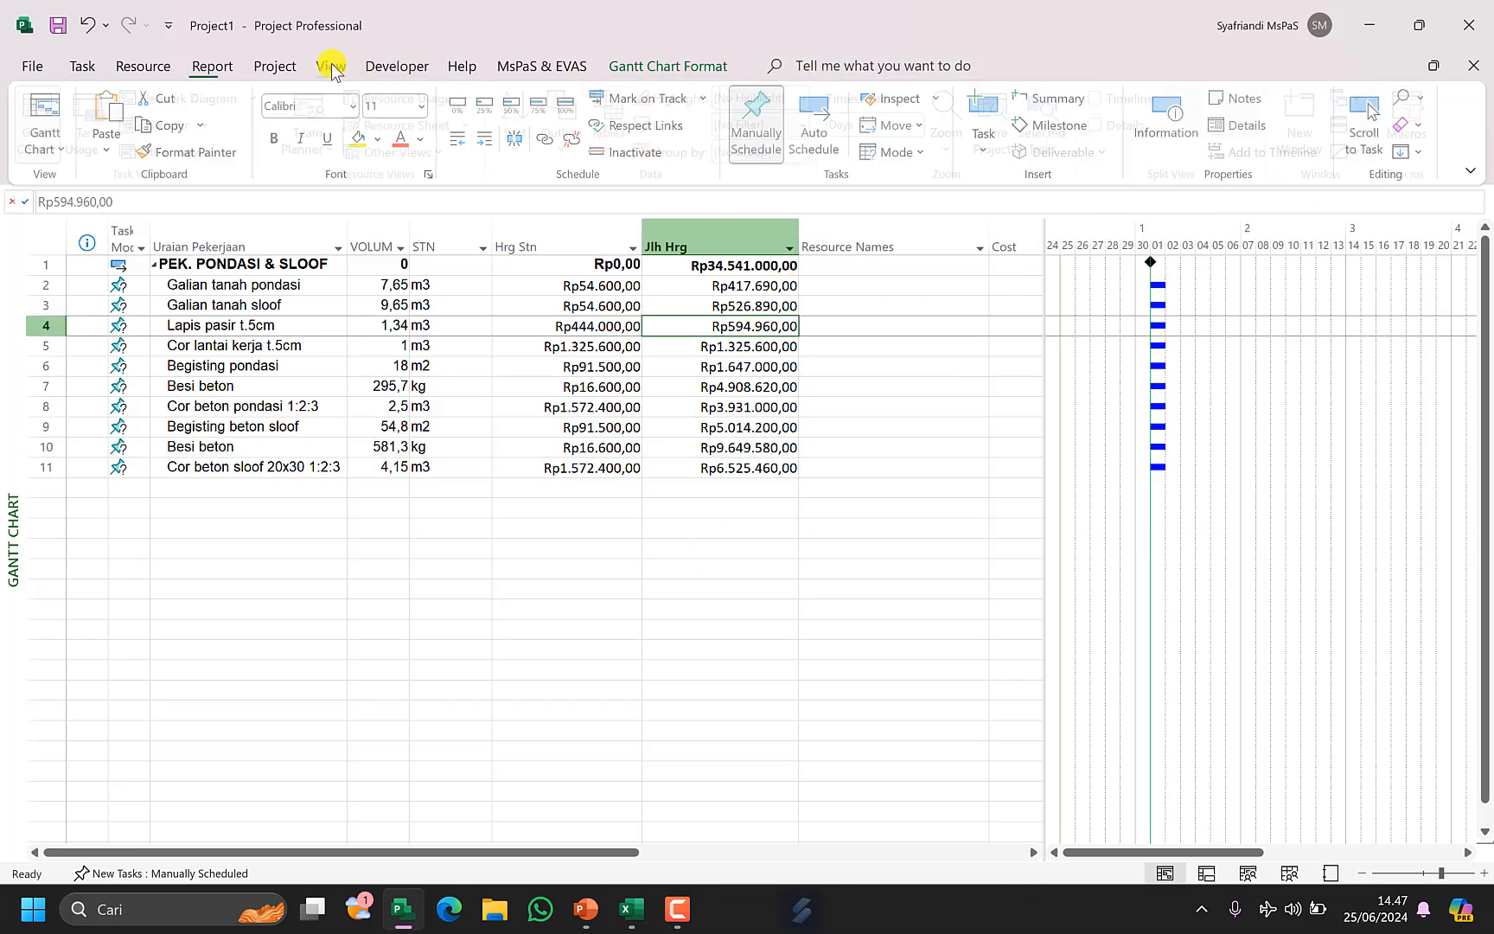
click(332, 64)
click(1297, 117)
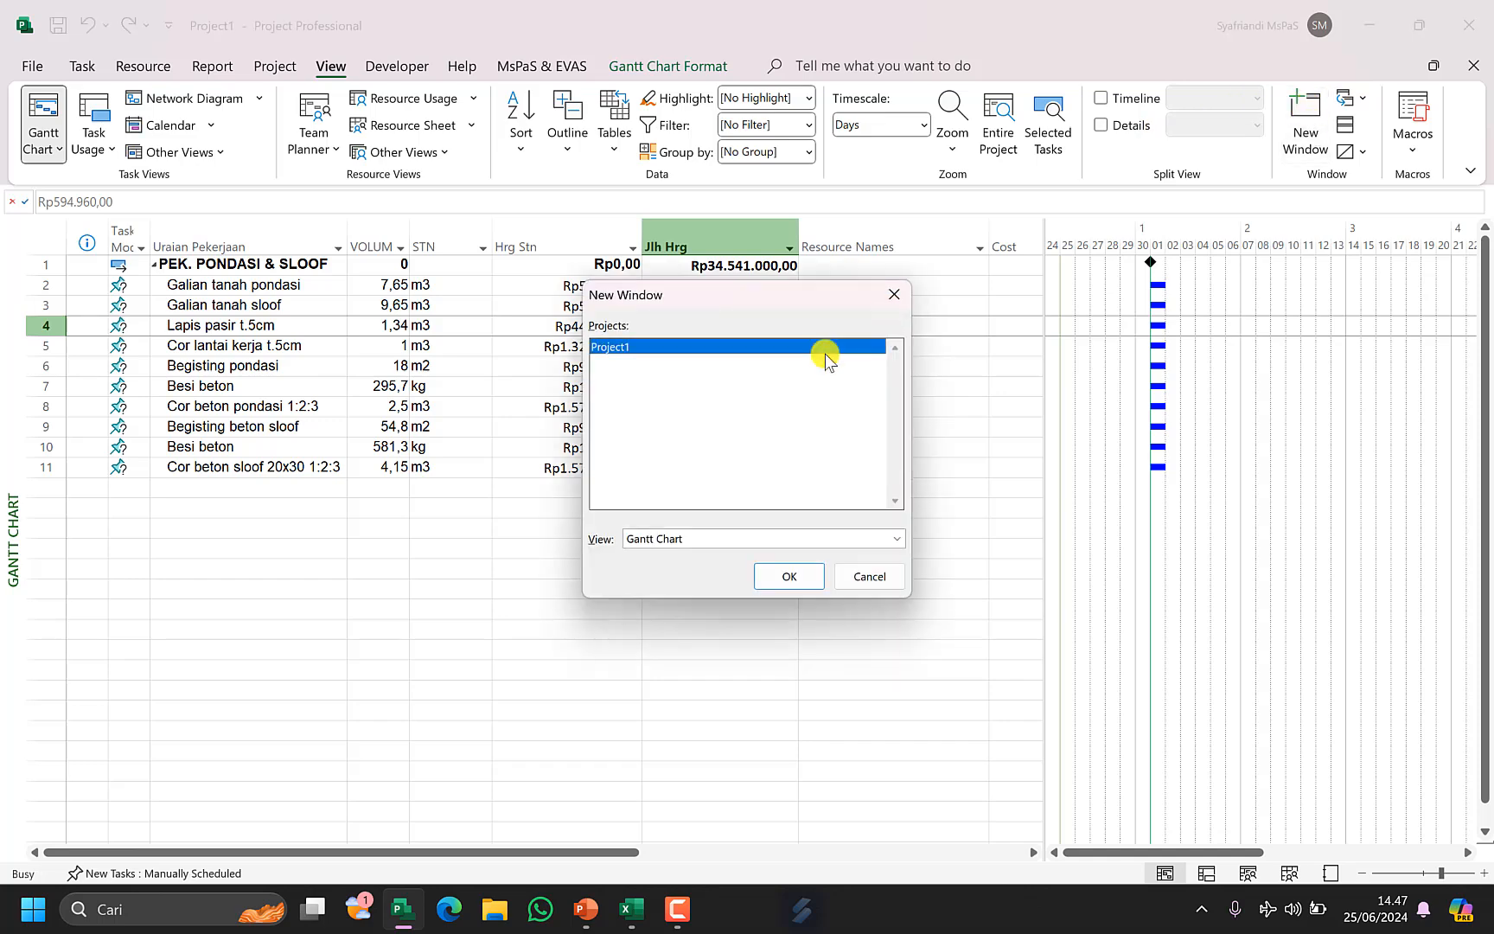
click(778, 578)
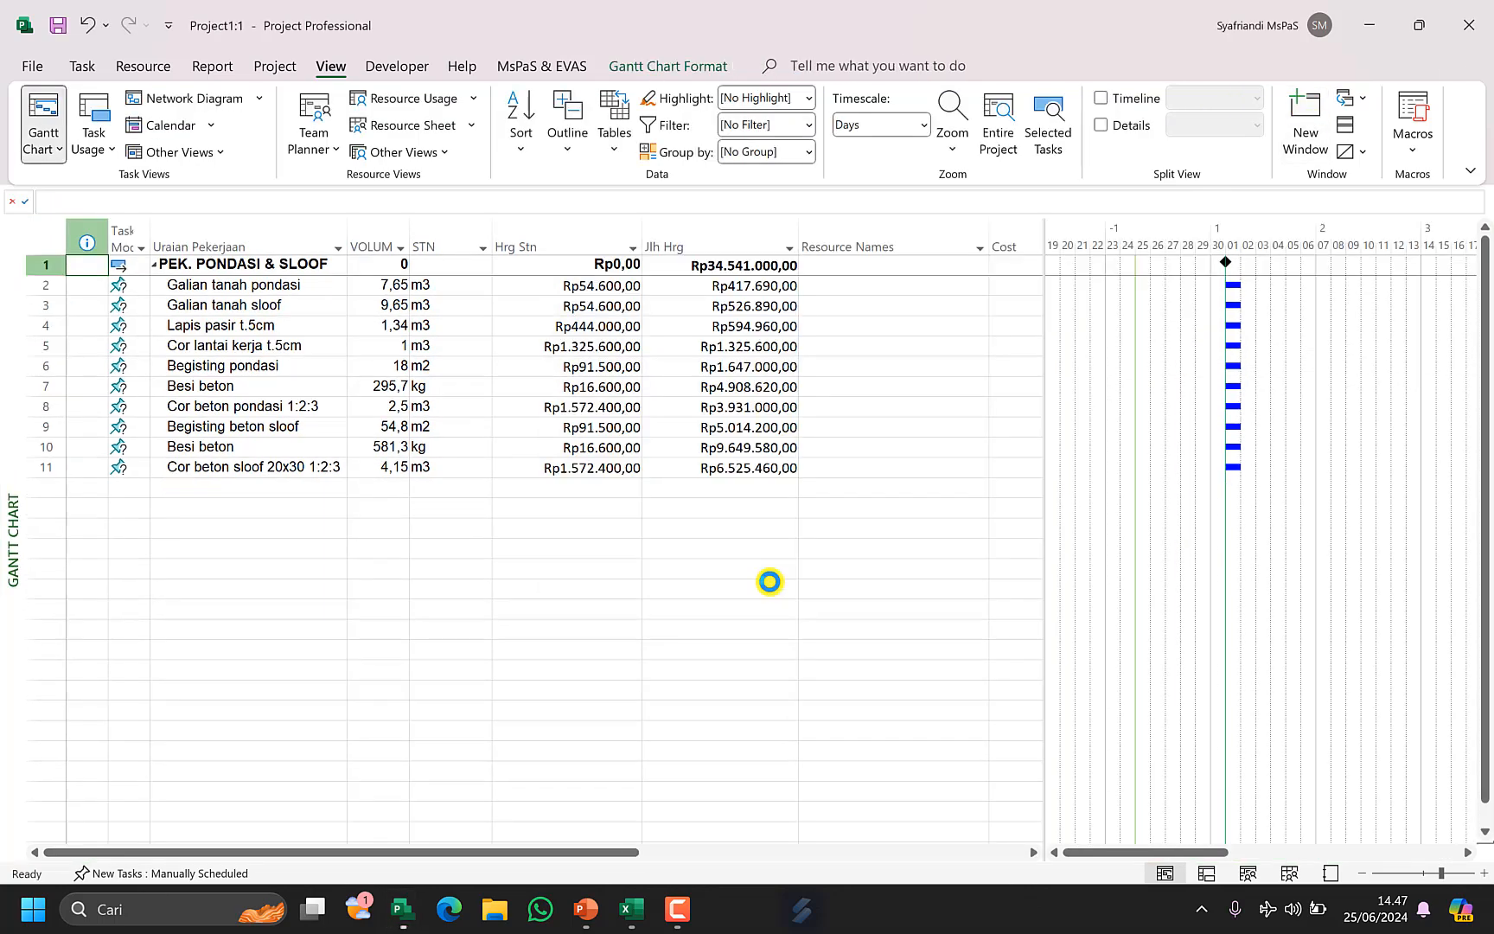
click(1345, 130)
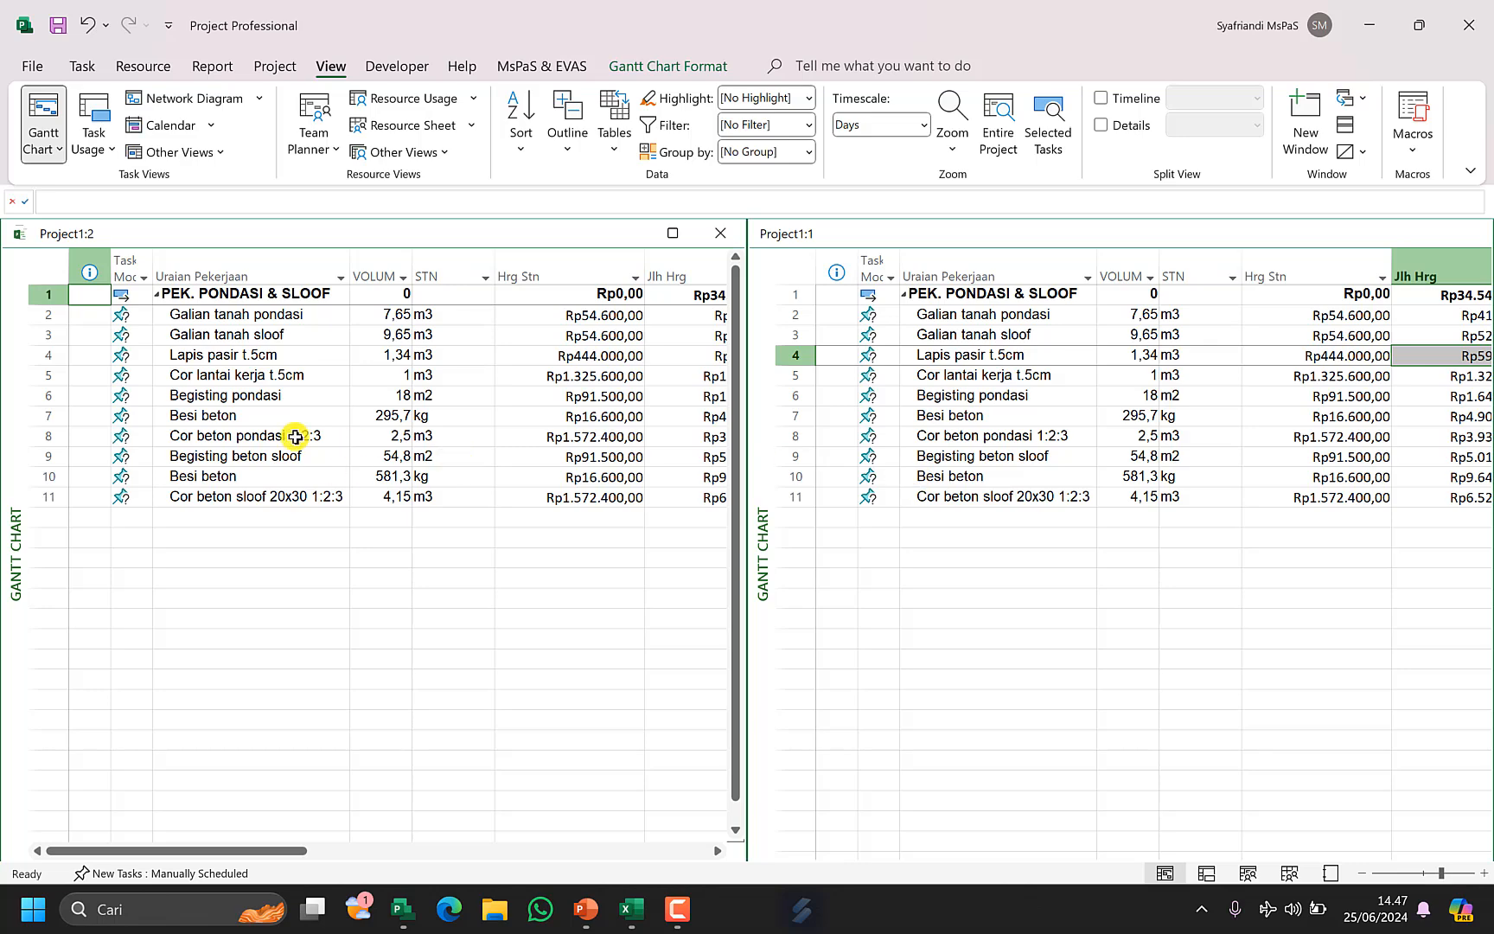
Switch the right-hand window to the Resource Sheet view.
click(250, 417)
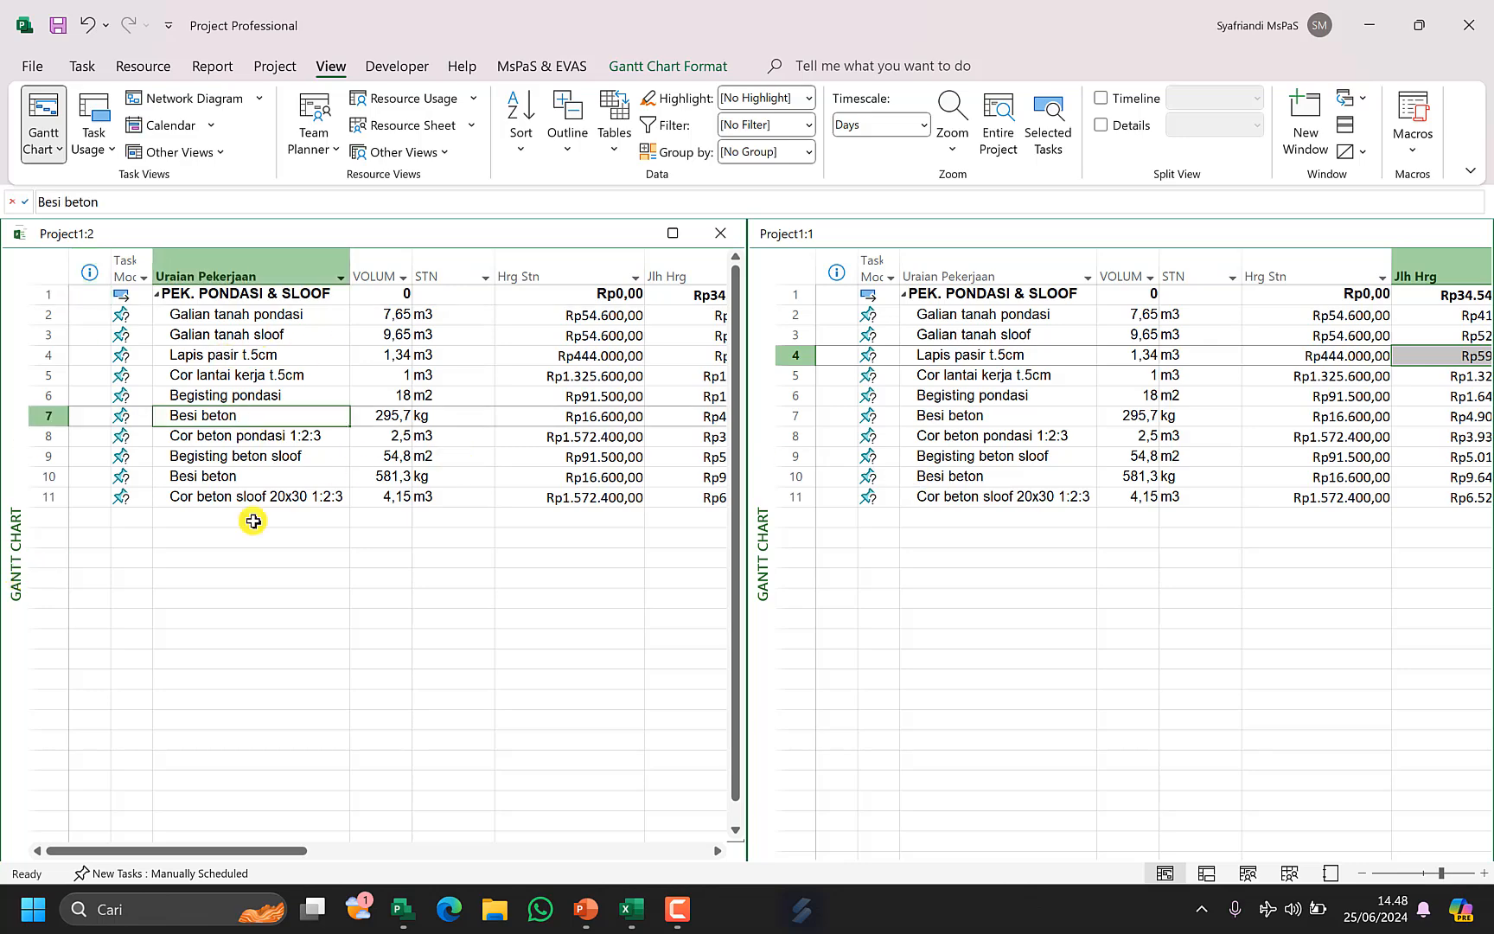
right_click(766, 550)
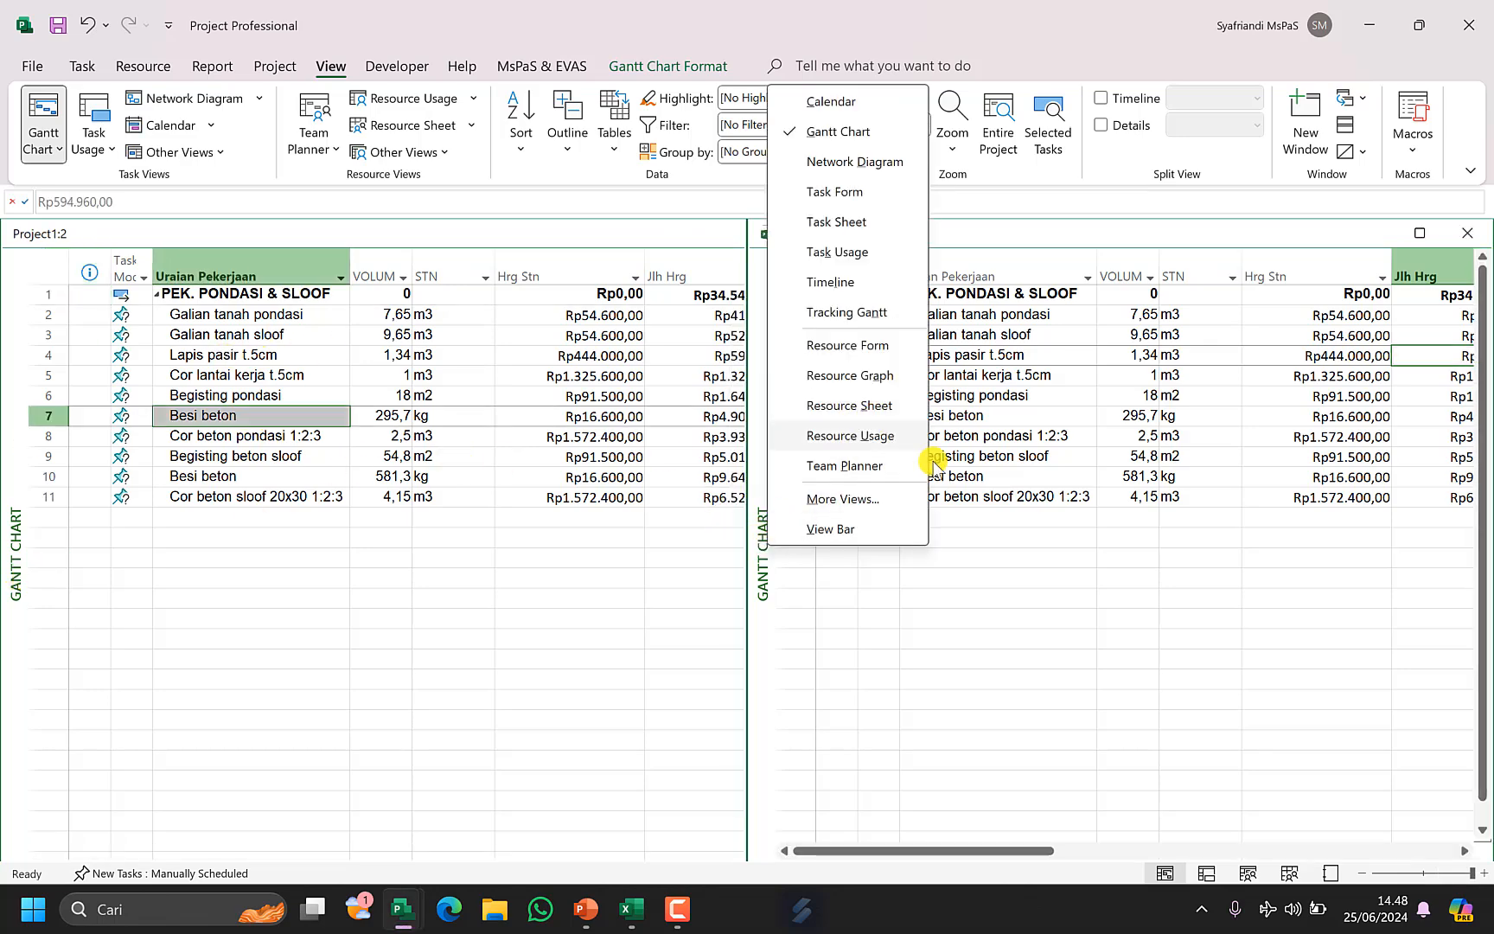
click(871, 399)
Copy the task names of rows 2–11 and paste them as resource names in the Resource Sheet.
click(267, 317)
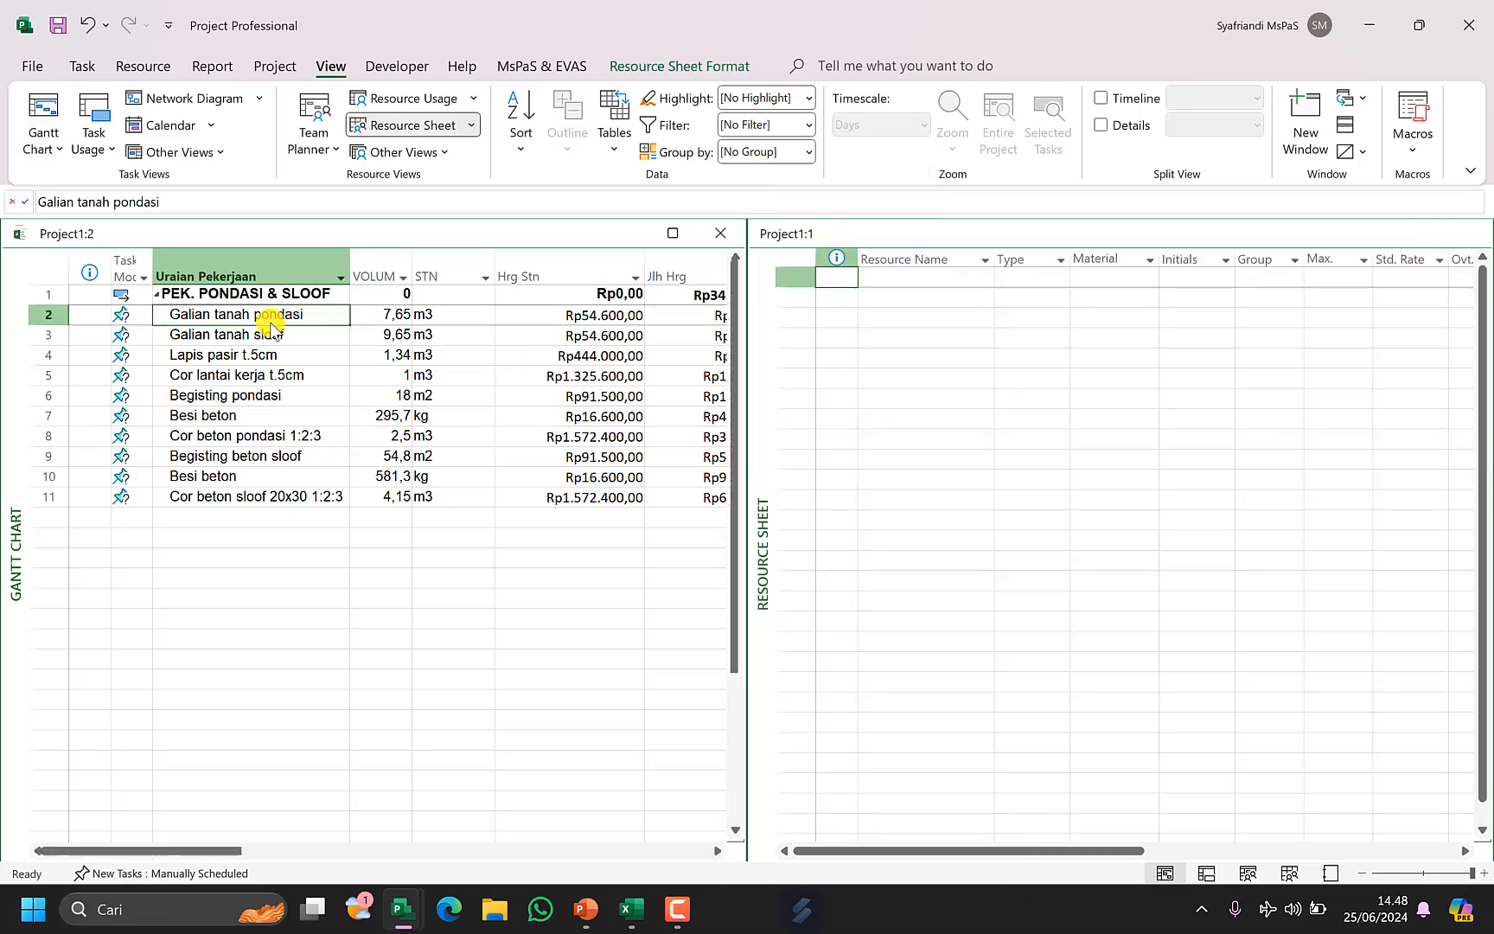
shift+click(293, 497)
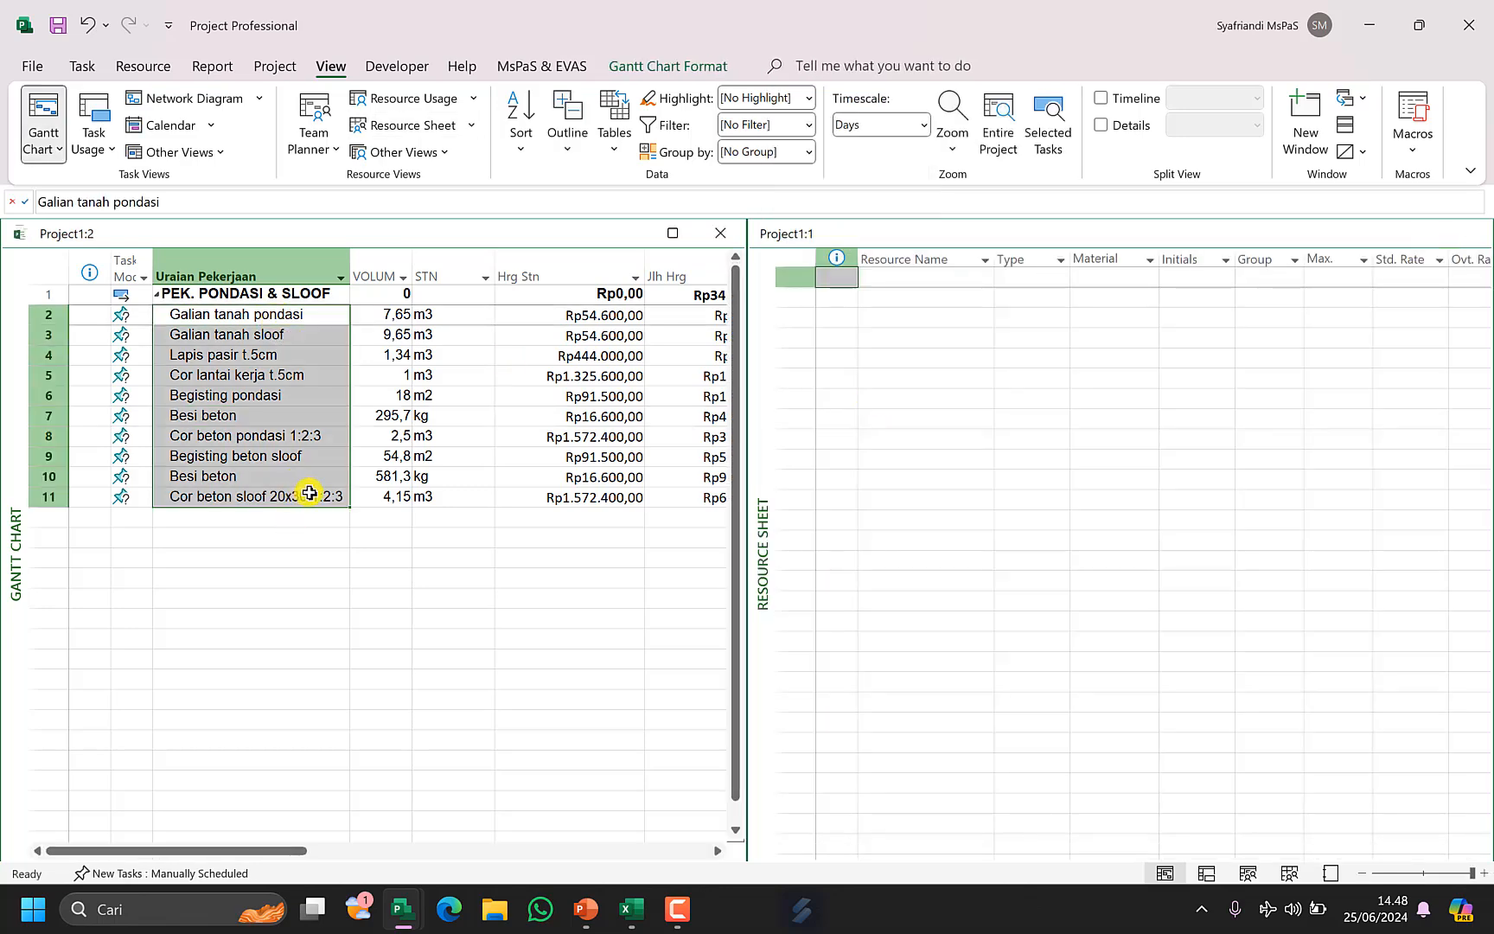
click(896, 261)
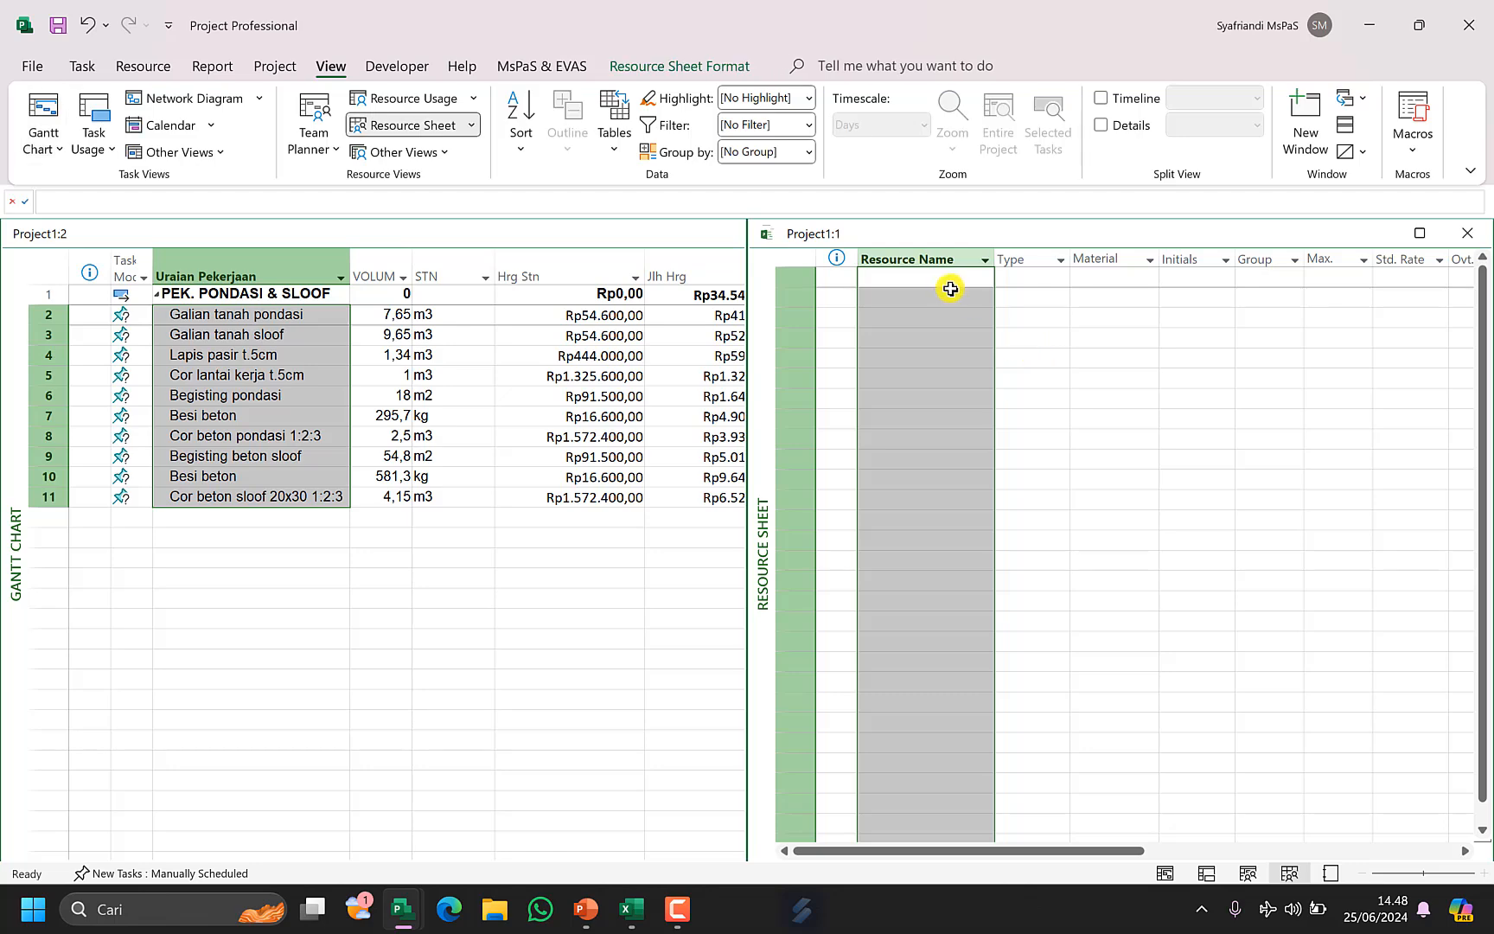
click(955, 277)
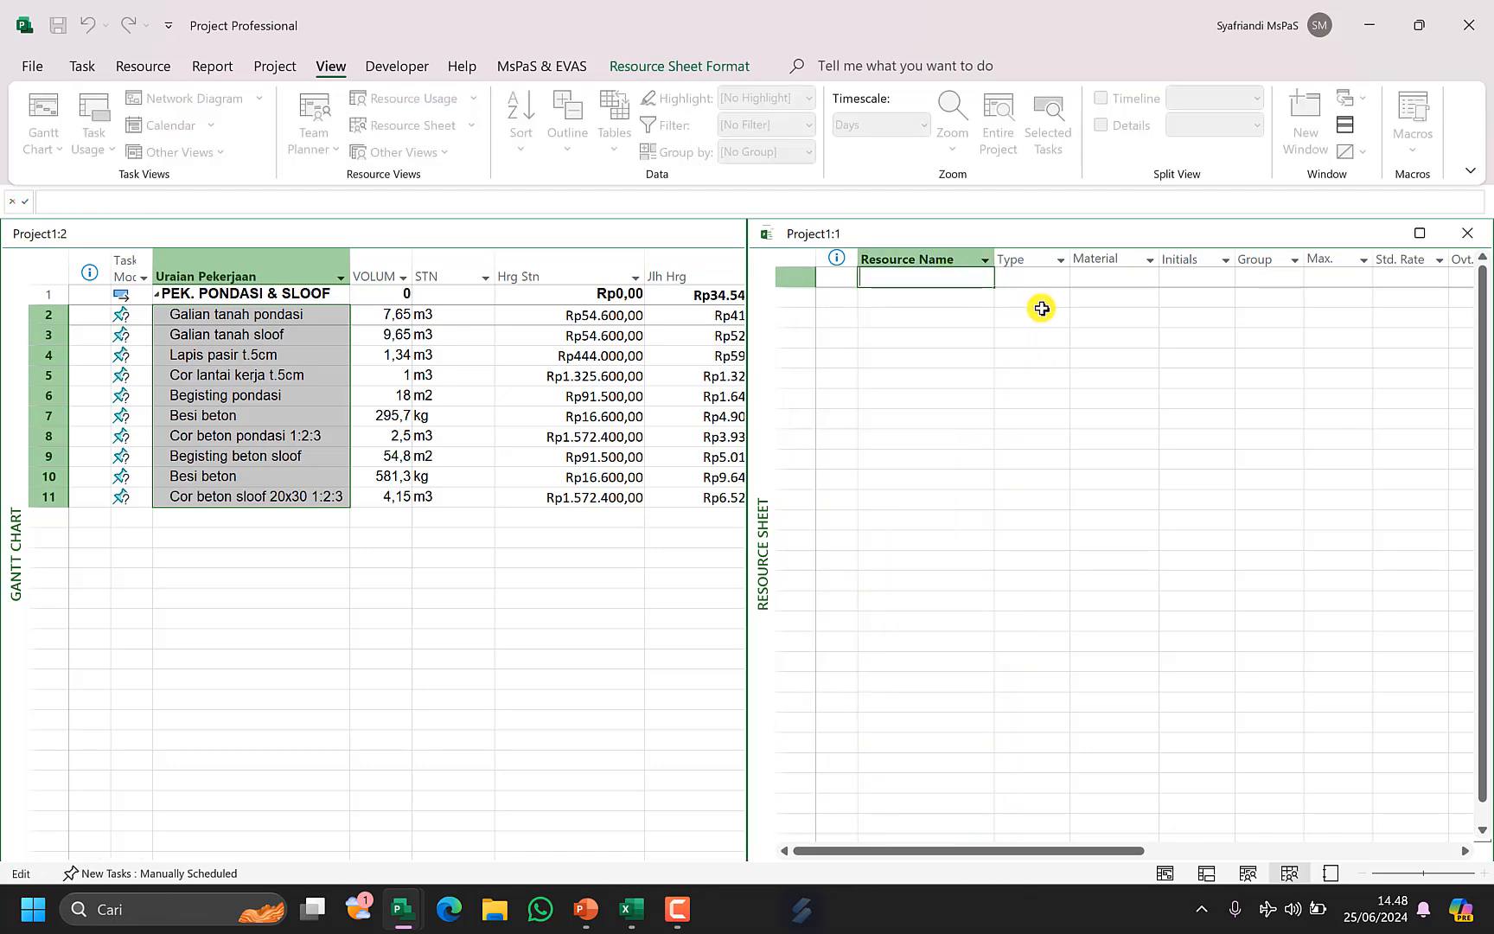
text(Galian tanah pondasi)
key(Return)
click(959, 292)
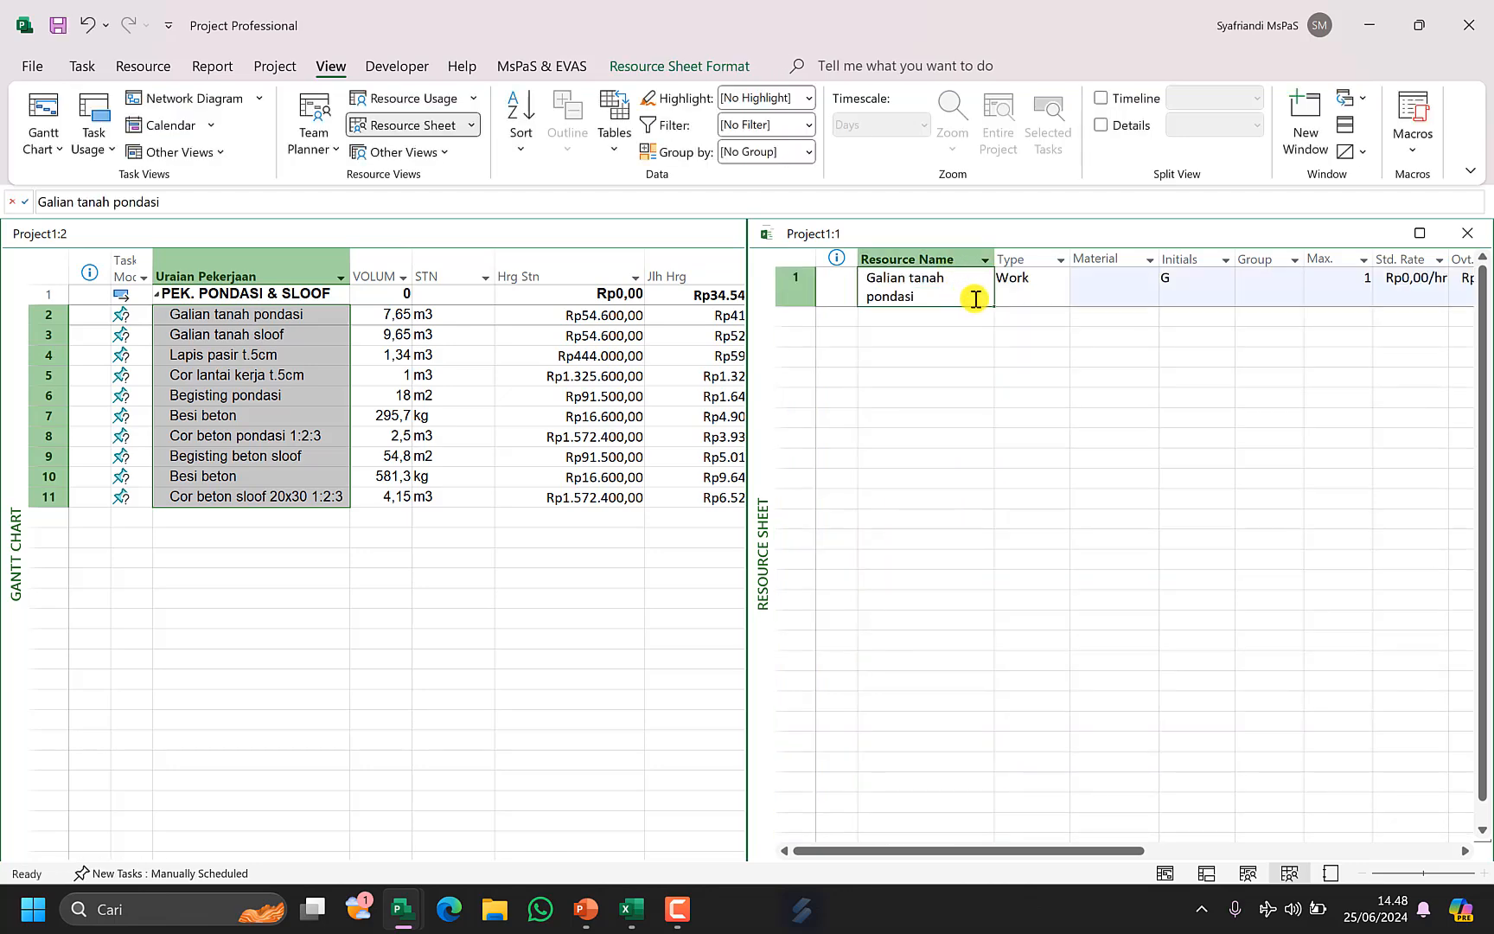
text(Galian tanah pondasi Galian tanah sloof Lapis pasir t.5cm Cor lantai kerja t.5cm Begisting pondasi Besi beton Cor beton pondasi 1:2:3 Begisting beton sloof Besi beton Cor beton sloof 20x30 1:2:3)
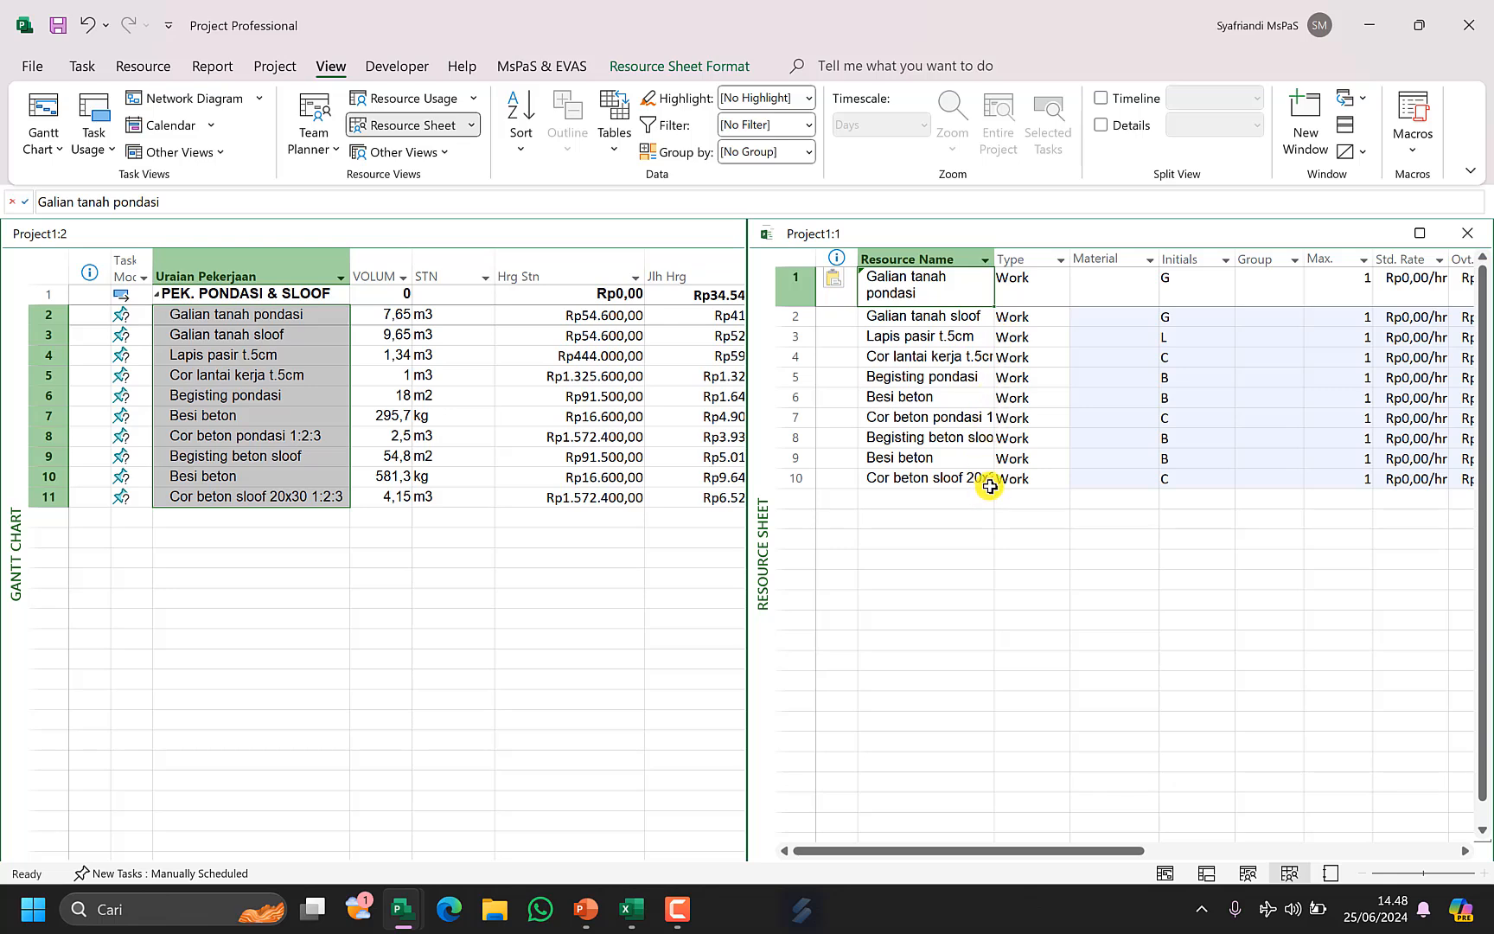
Set the Type of all ten pasted resources to Material.
click(1029, 300)
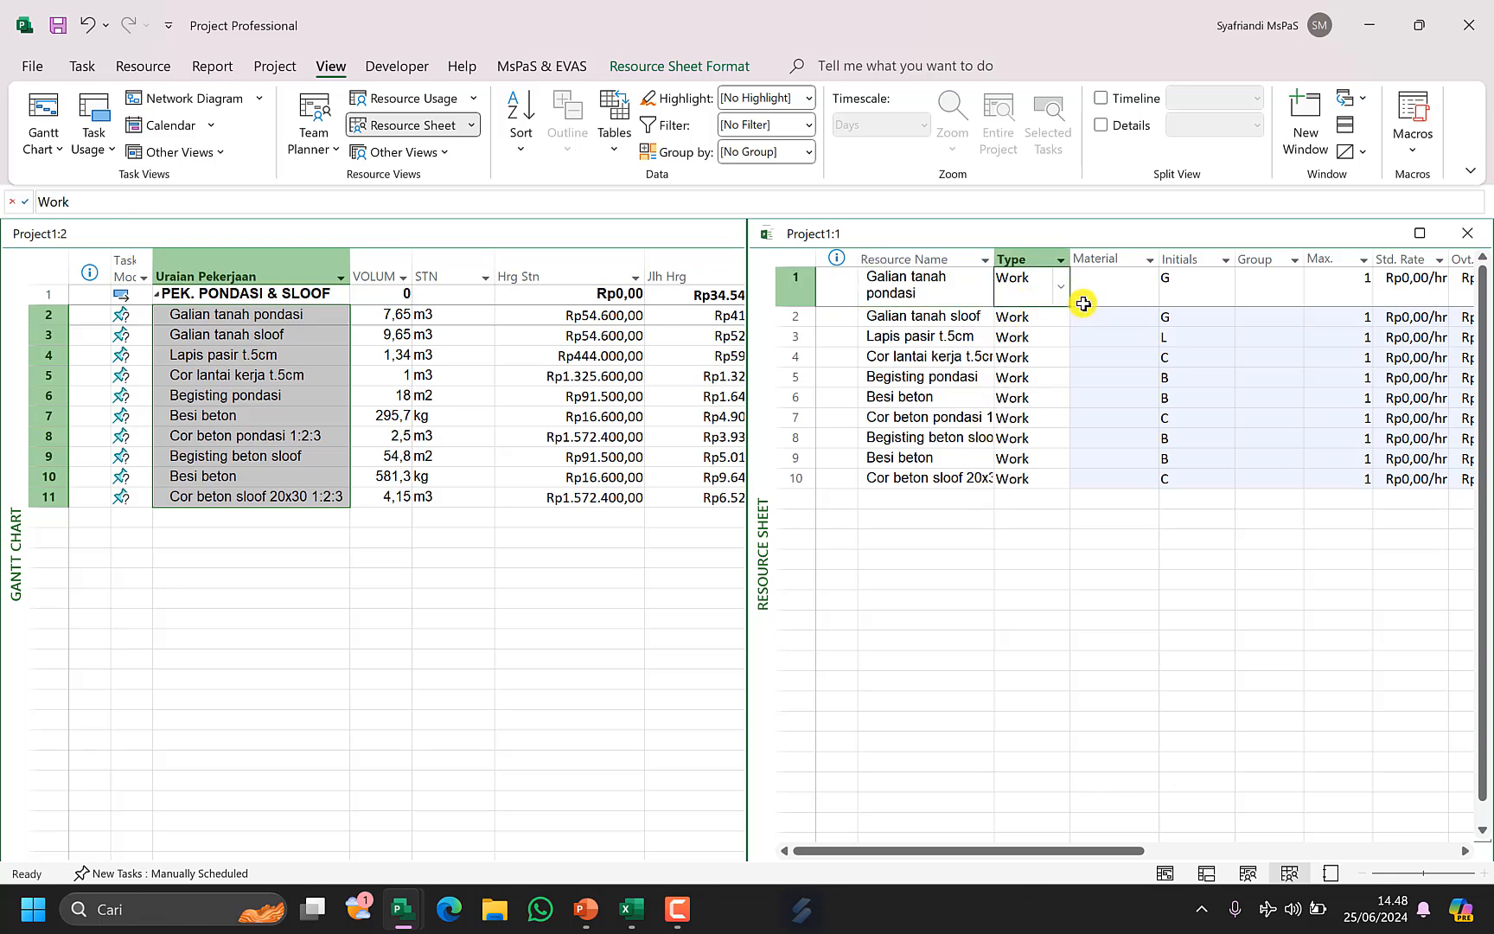
click(1060, 294)
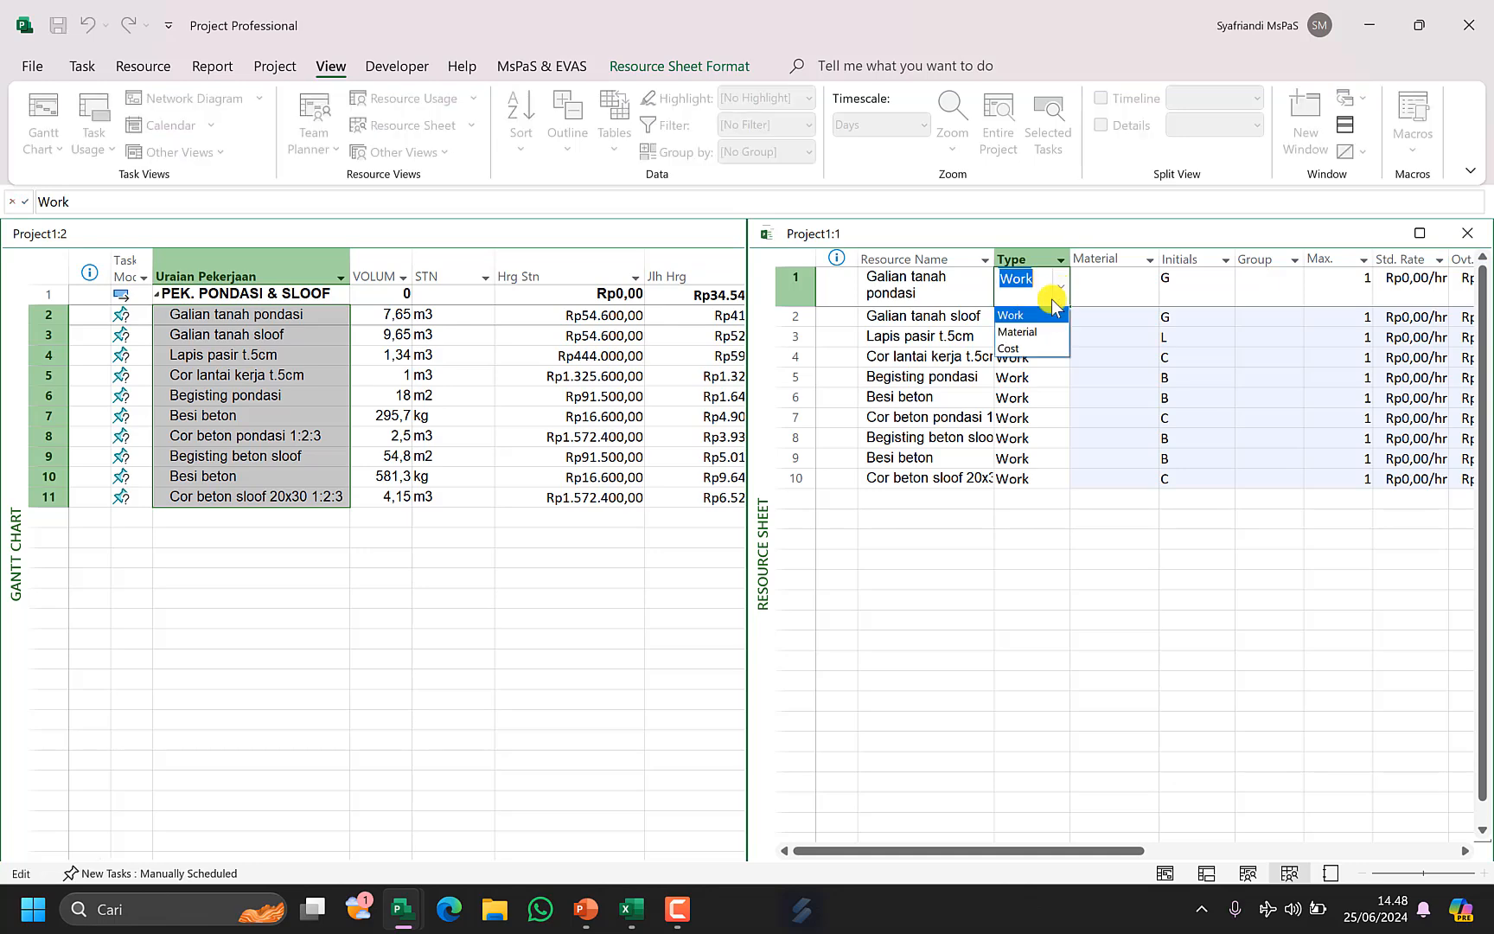
click(1028, 334)
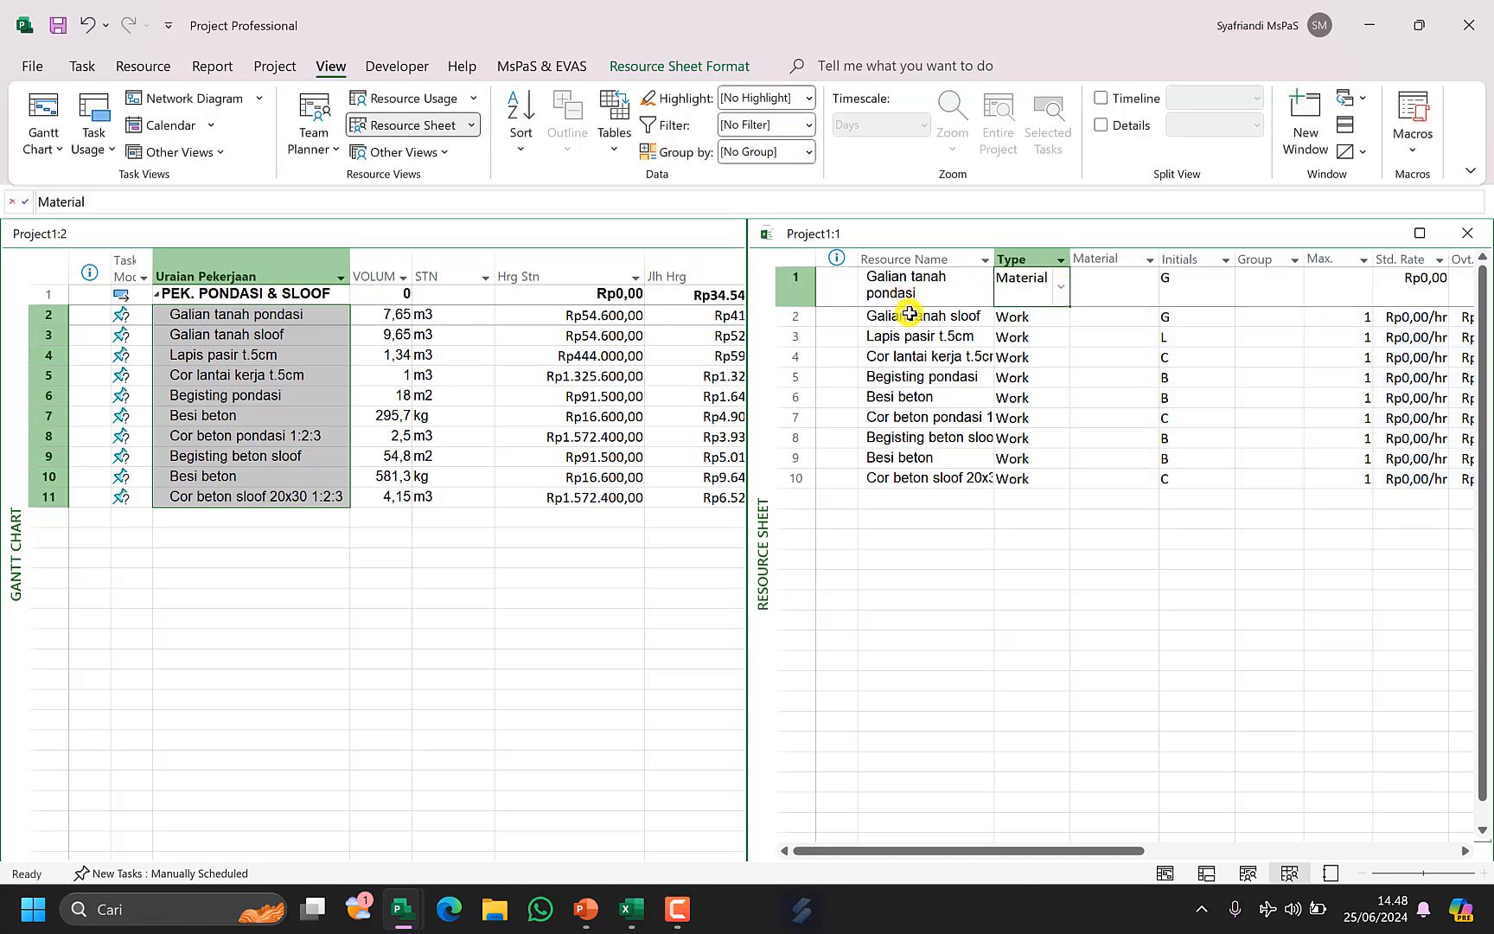
click(916, 356)
click(1028, 295)
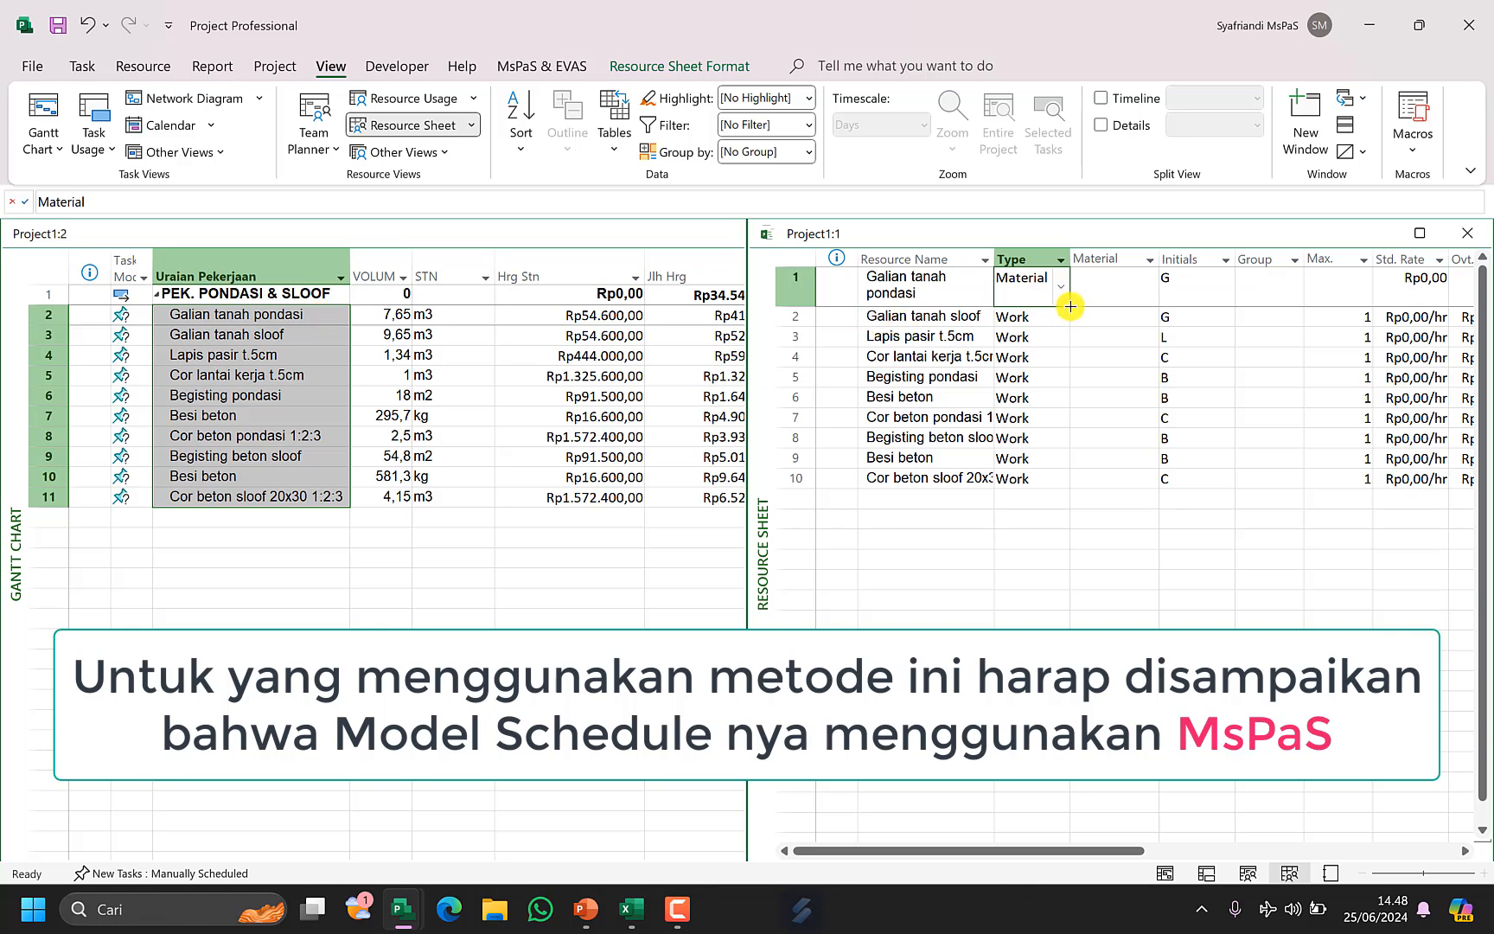
drag(1070, 306, 1060, 484)
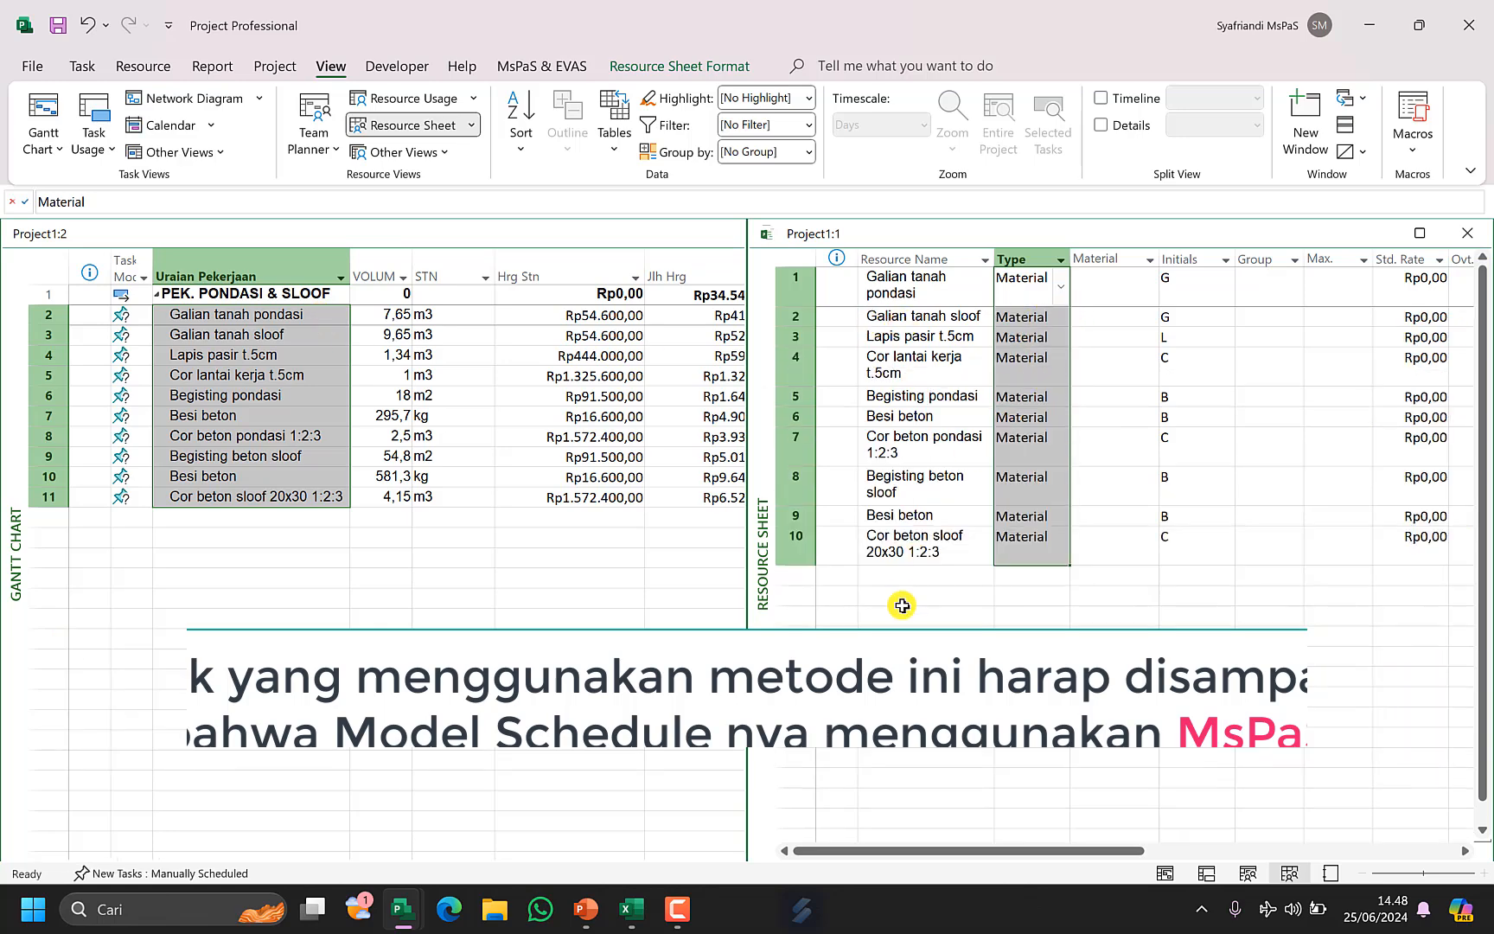
Add a Work resource named TiPe-b below the materials with Max. units of 100.
click(908, 576)
text(TiPe-b)
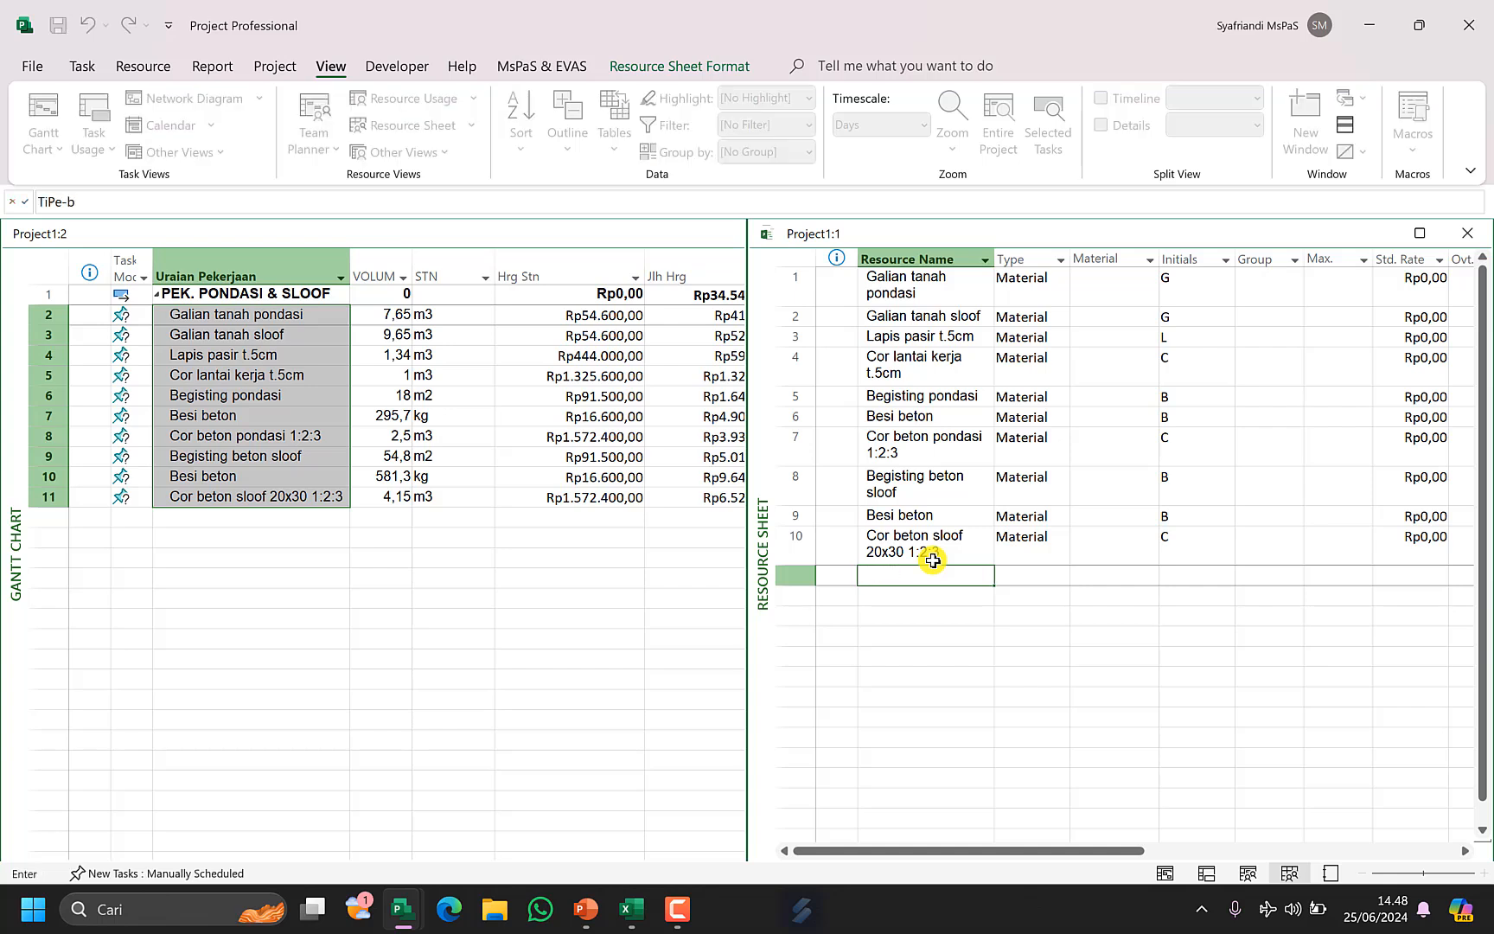
key(Tab)
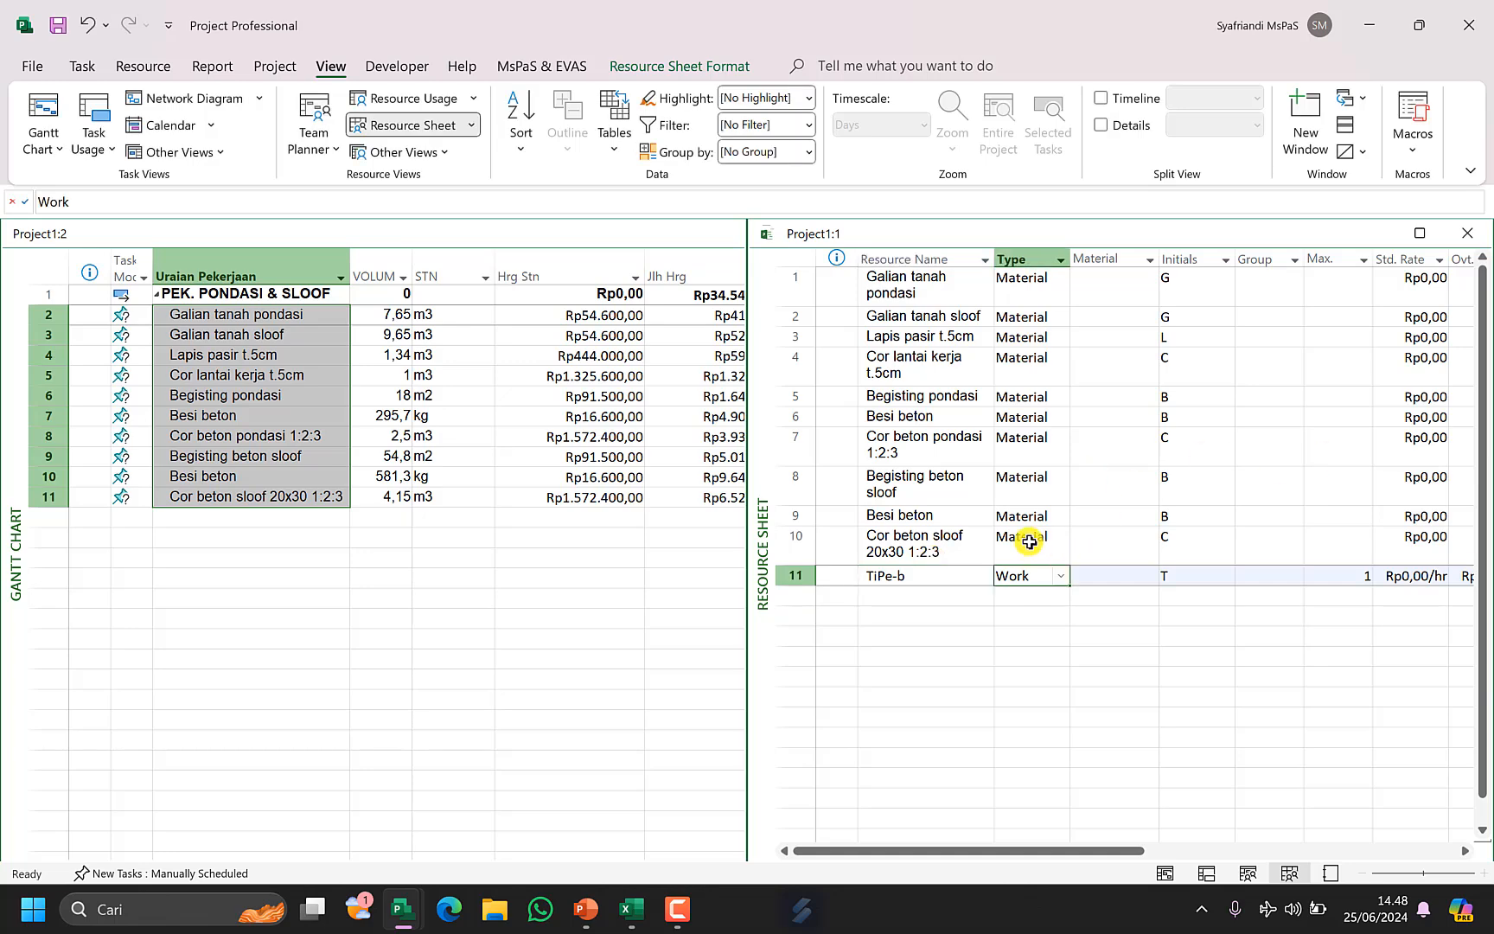
click(927, 578)
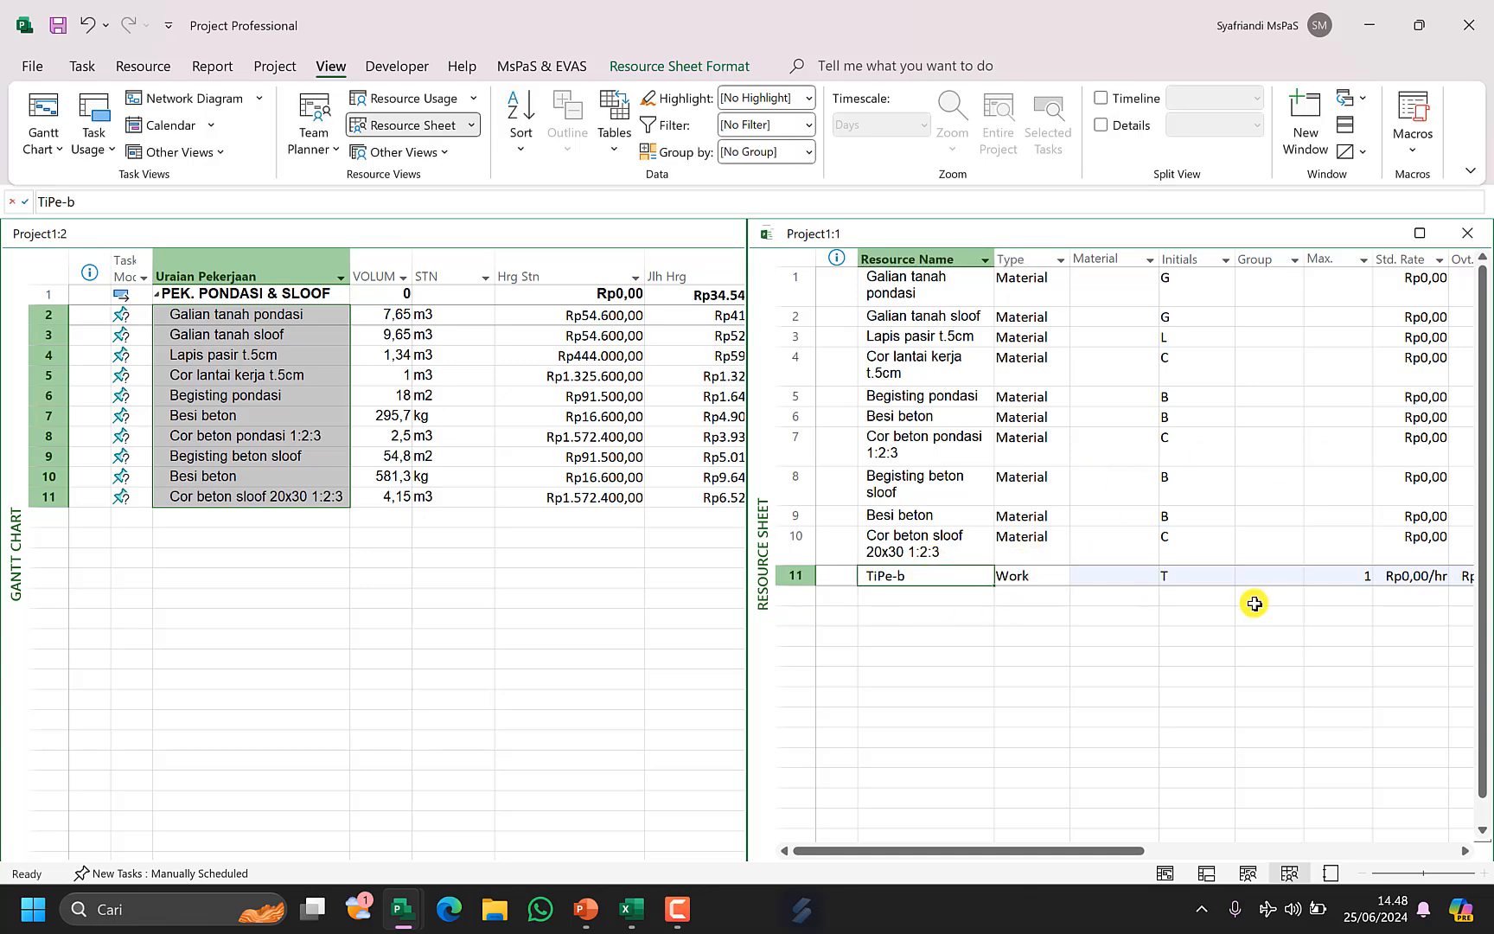
click(1346, 577)
text(100)
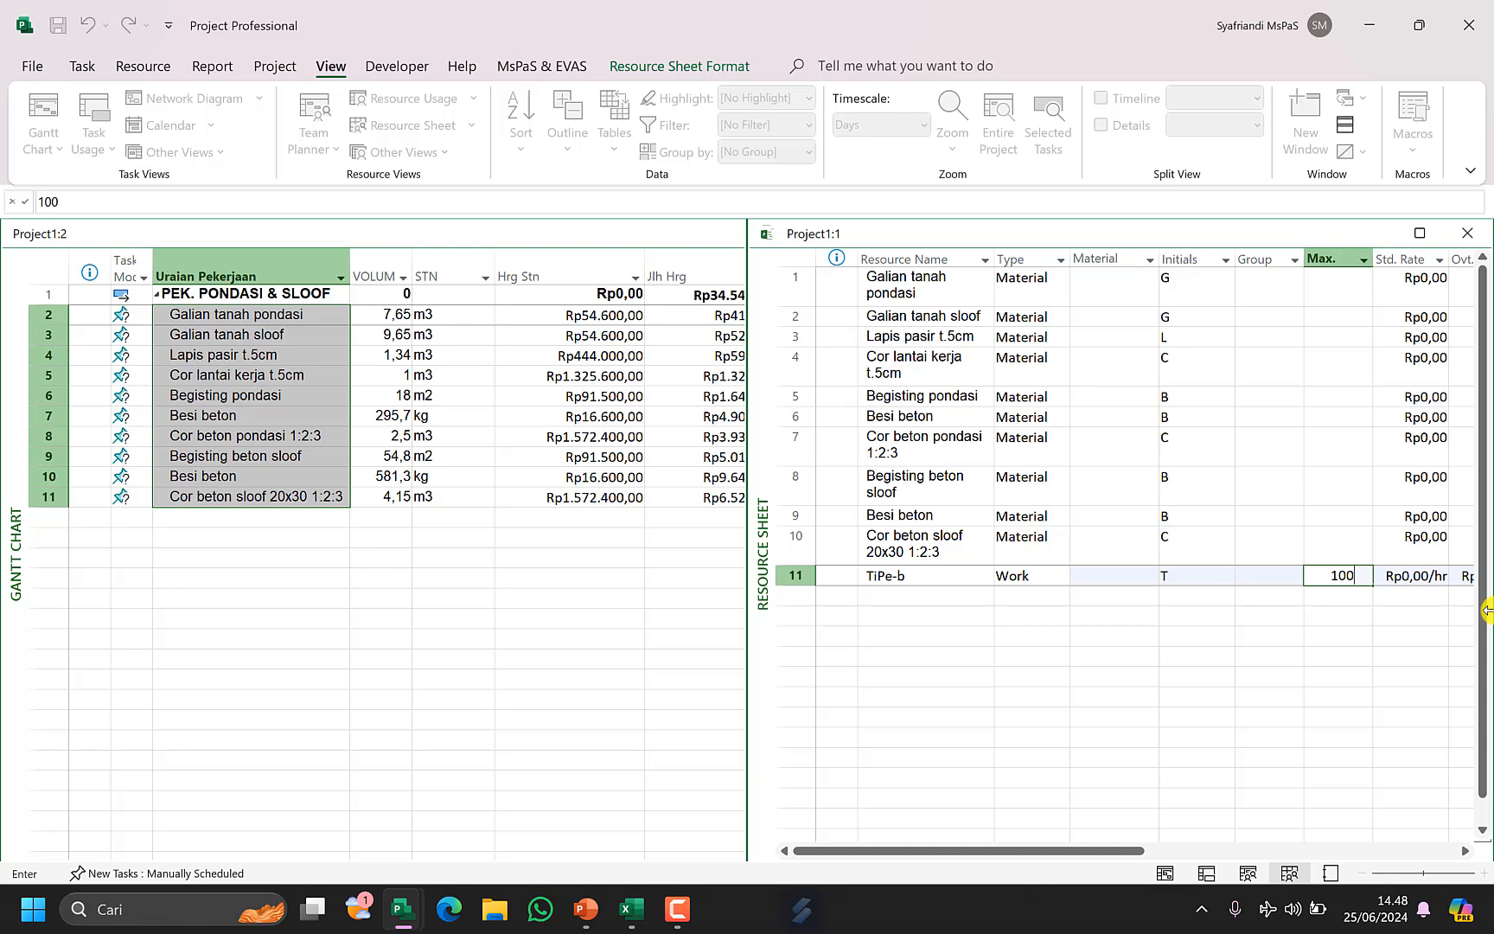
key(Return)
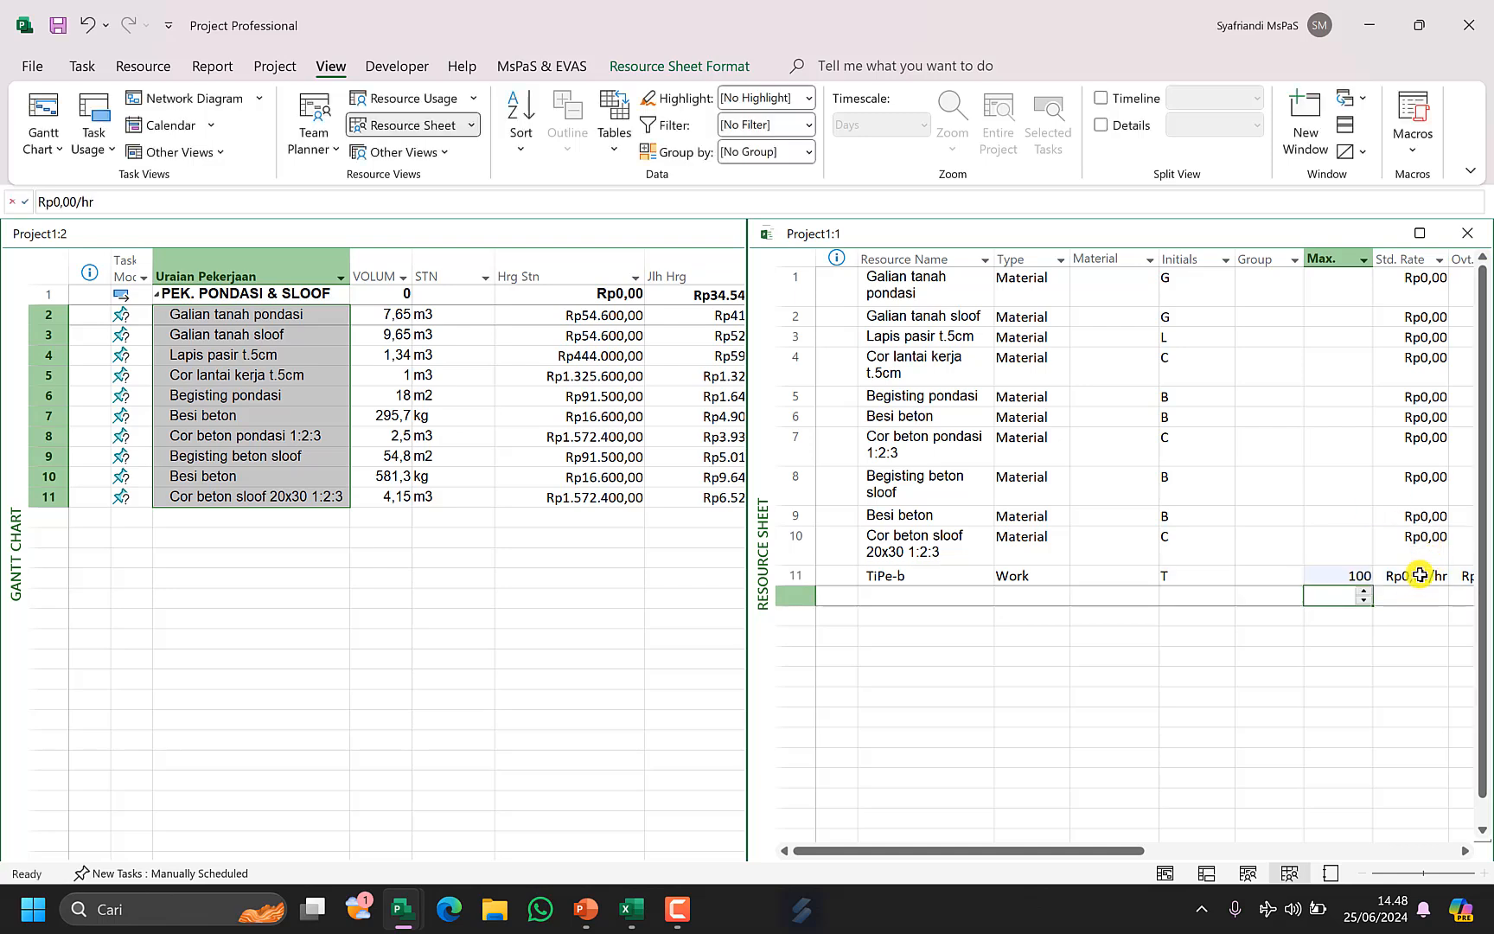
Hide the Initials and Group columns of the Resource Sheet.
click(1419, 575)
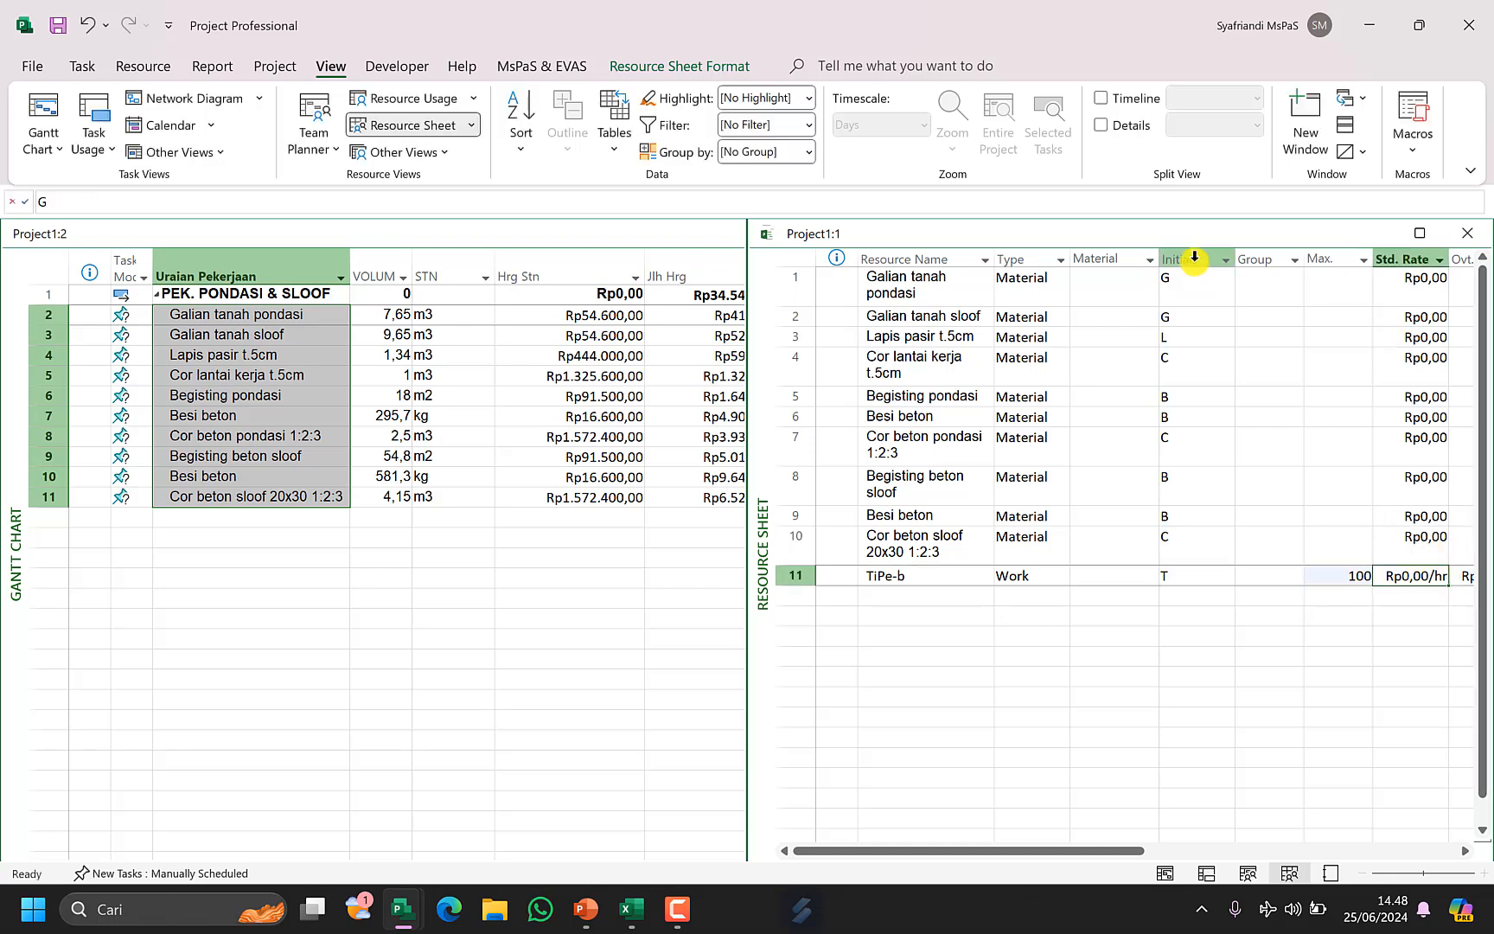
drag(1193, 259, 1245, 266)
right_click(1246, 260)
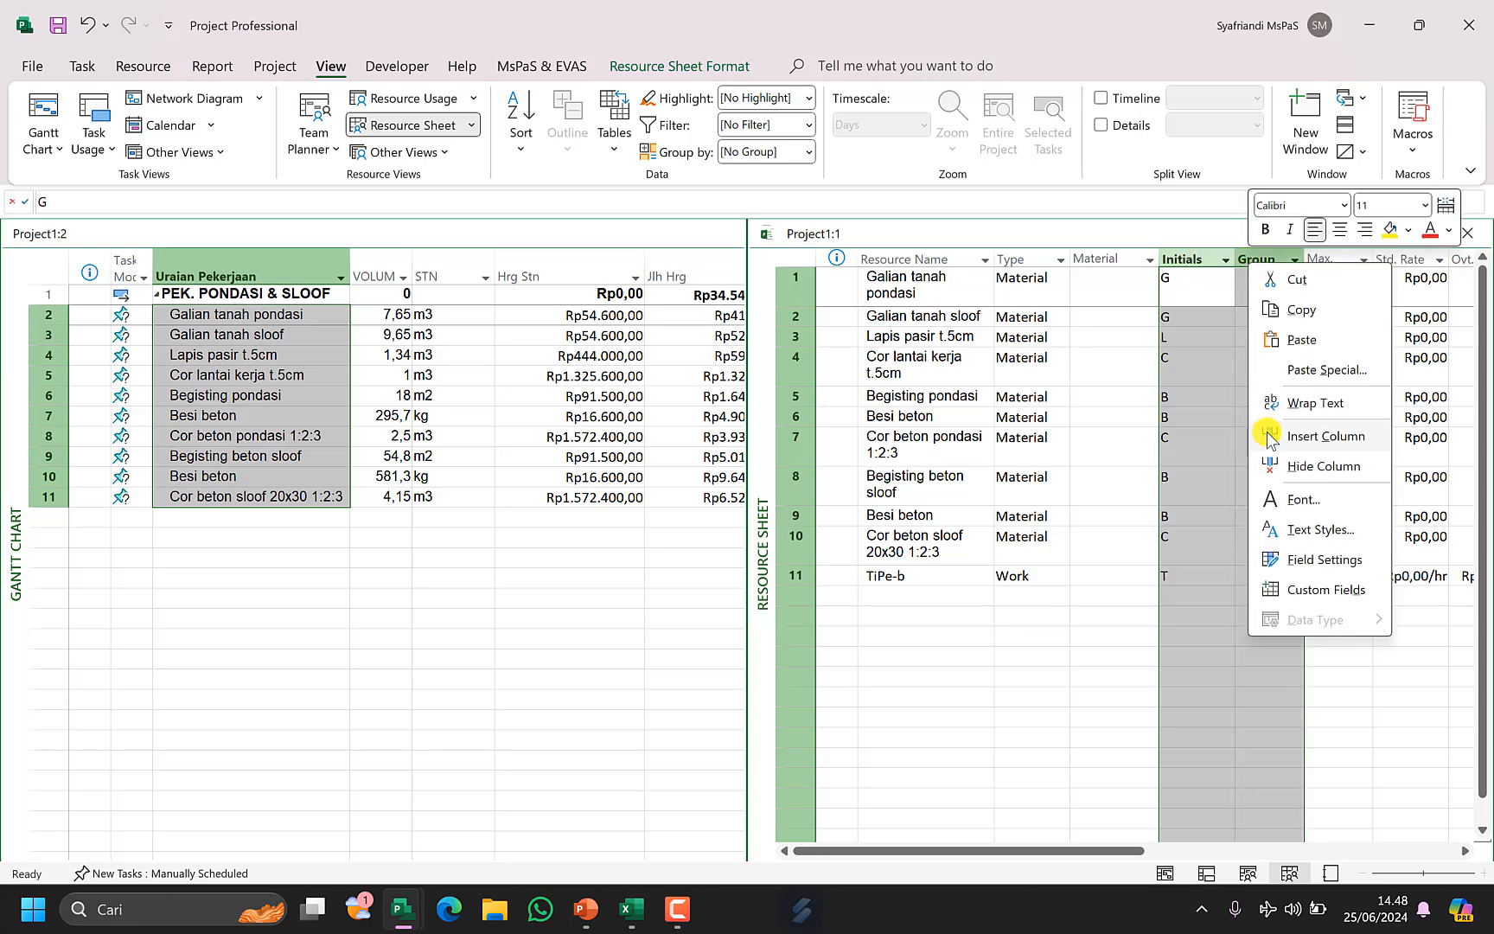
click(1266, 467)
Copy the STN units of rows 2–11 into the Material Label column and widen its header.
click(1118, 384)
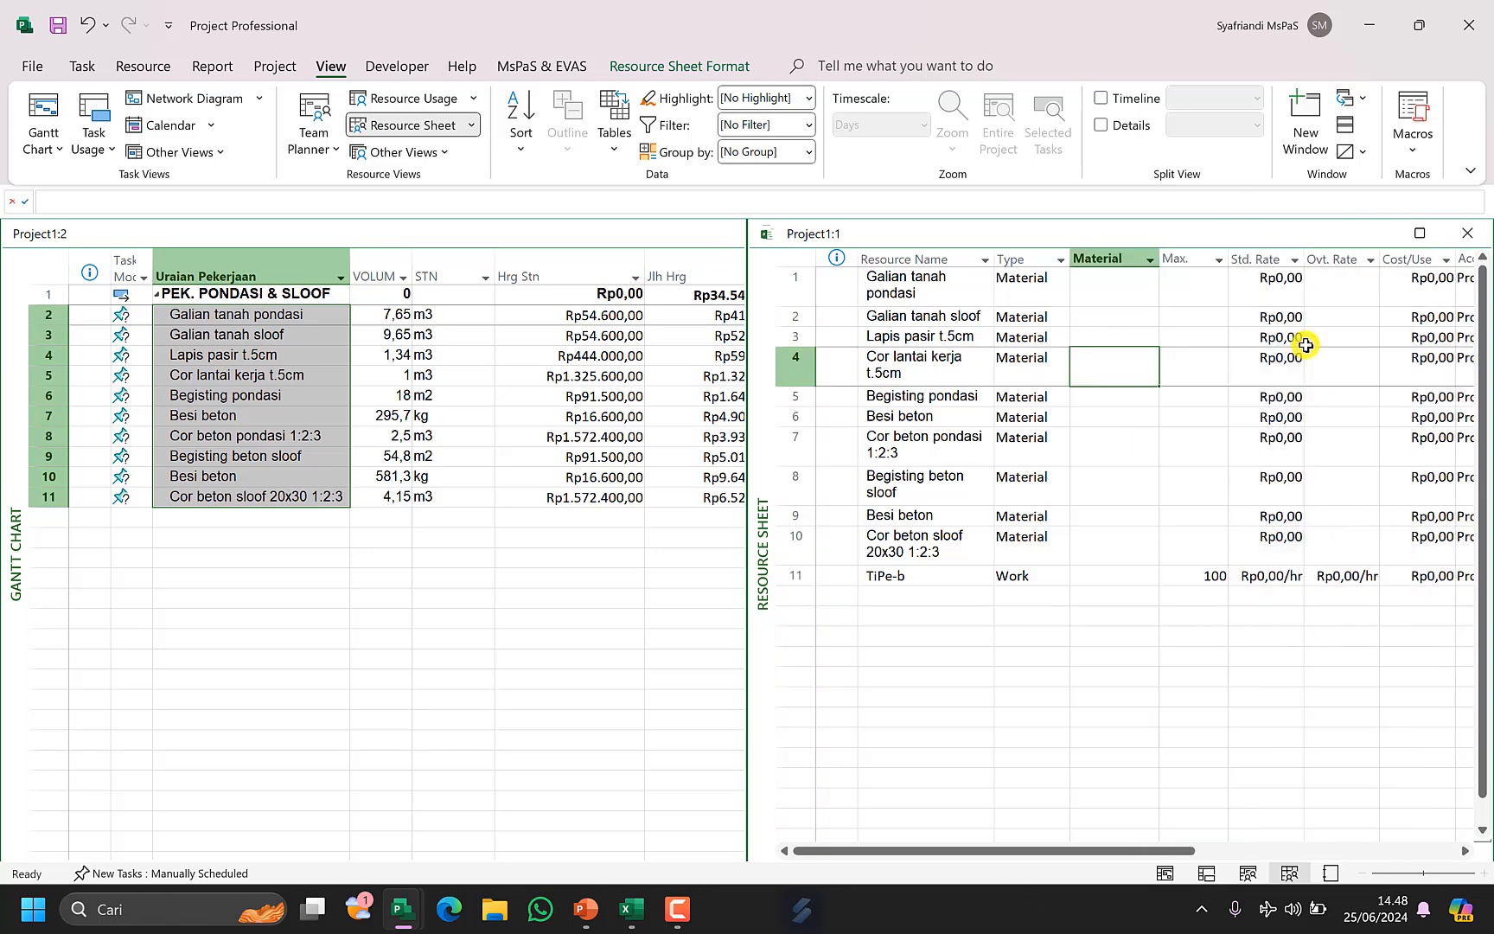
click(484, 376)
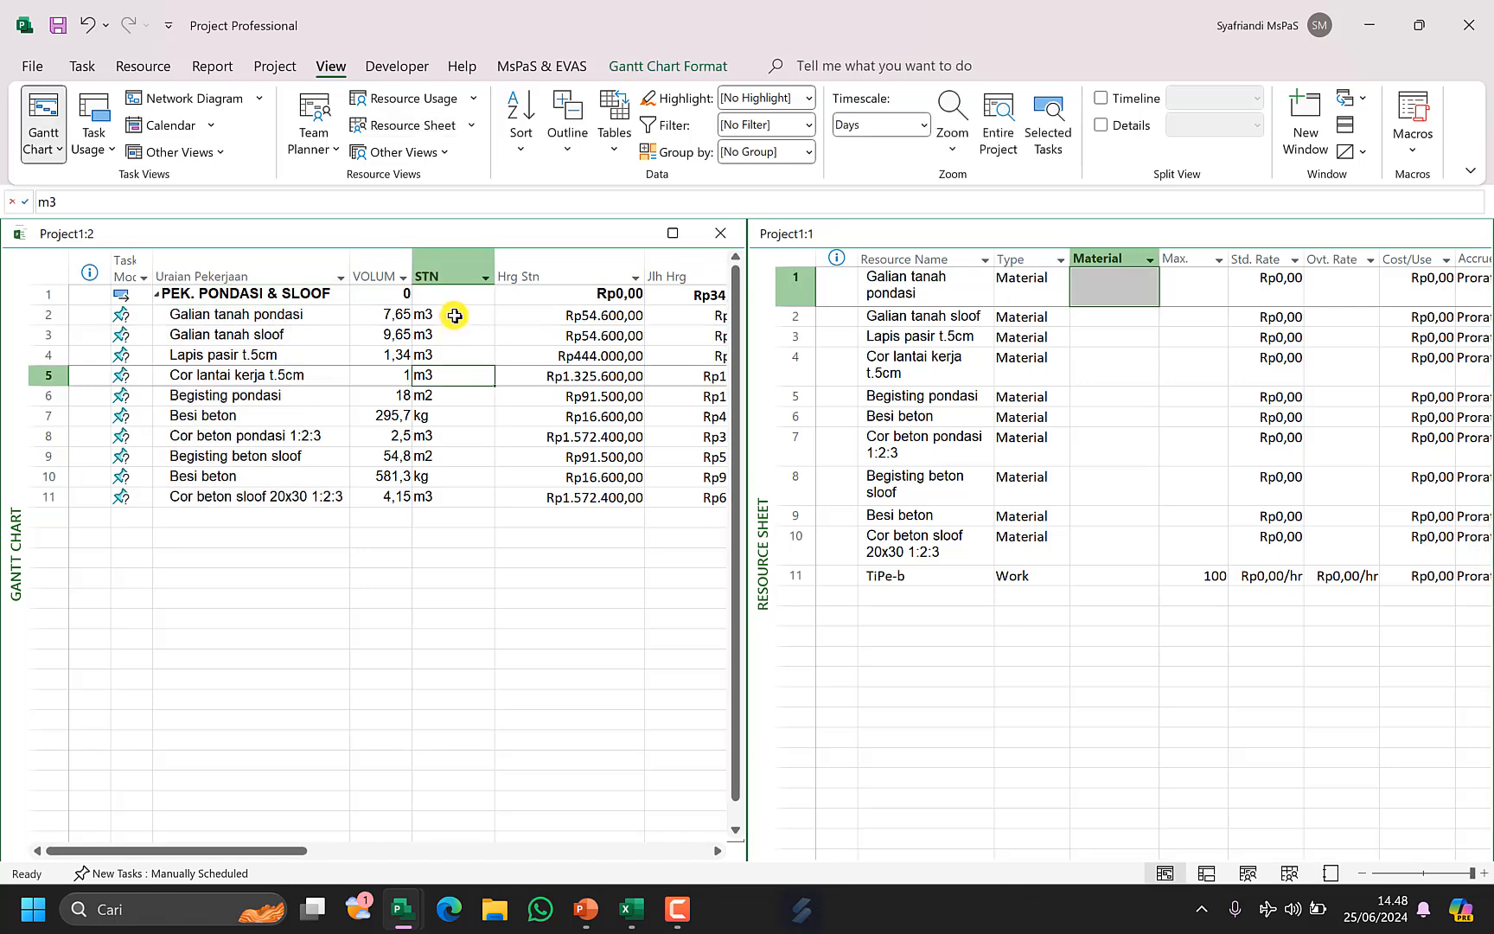
drag(452, 313, 435, 495)
key(ctrl+c)
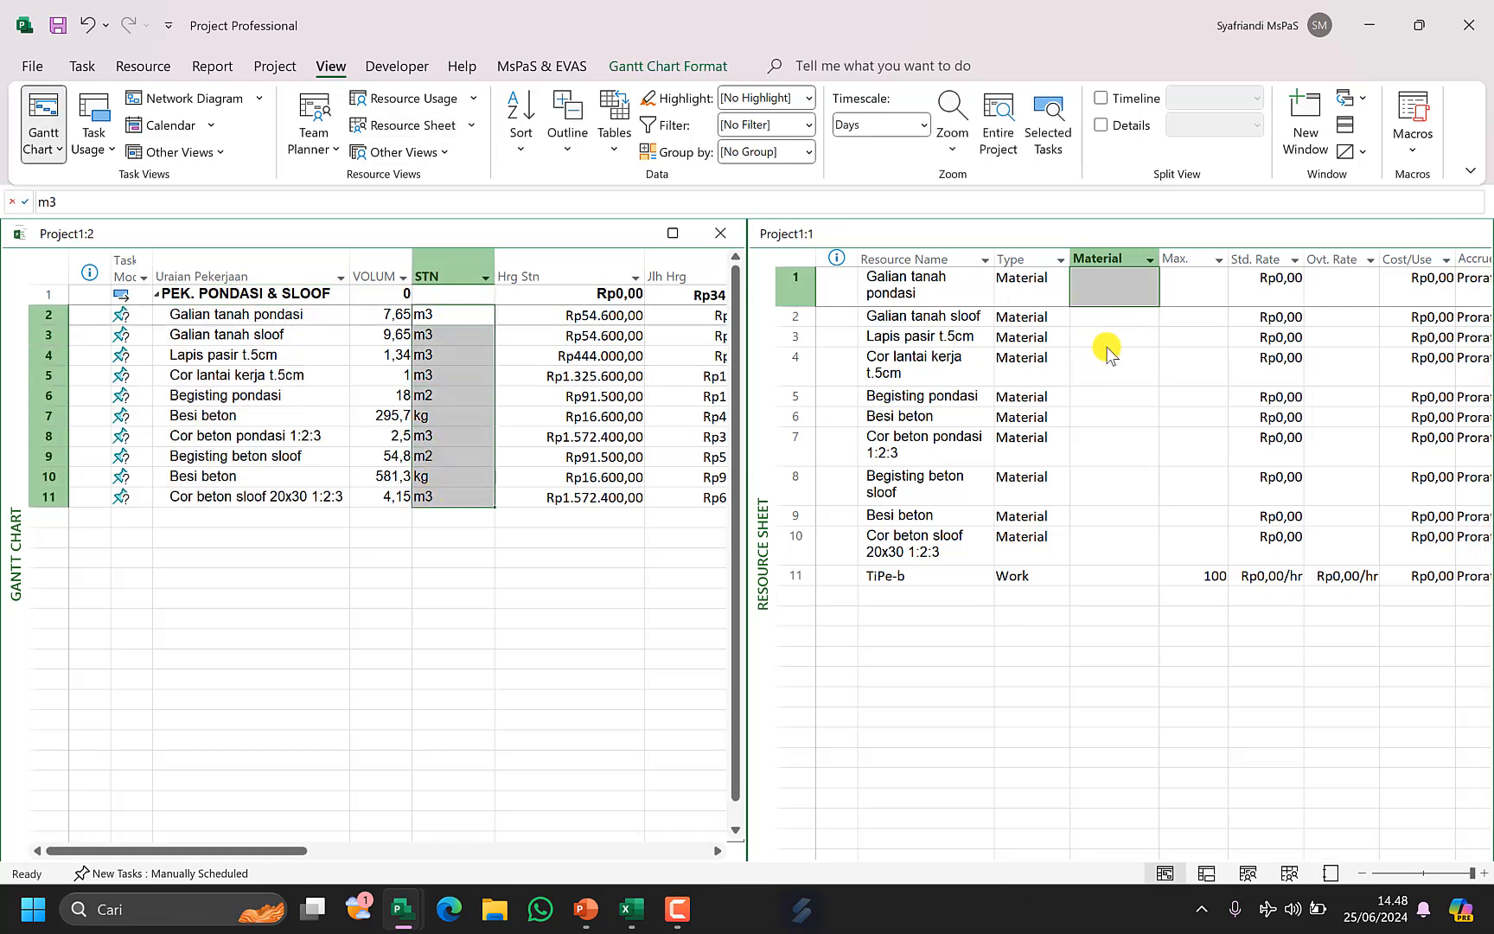
click(1101, 288)
key(ctrl+v)
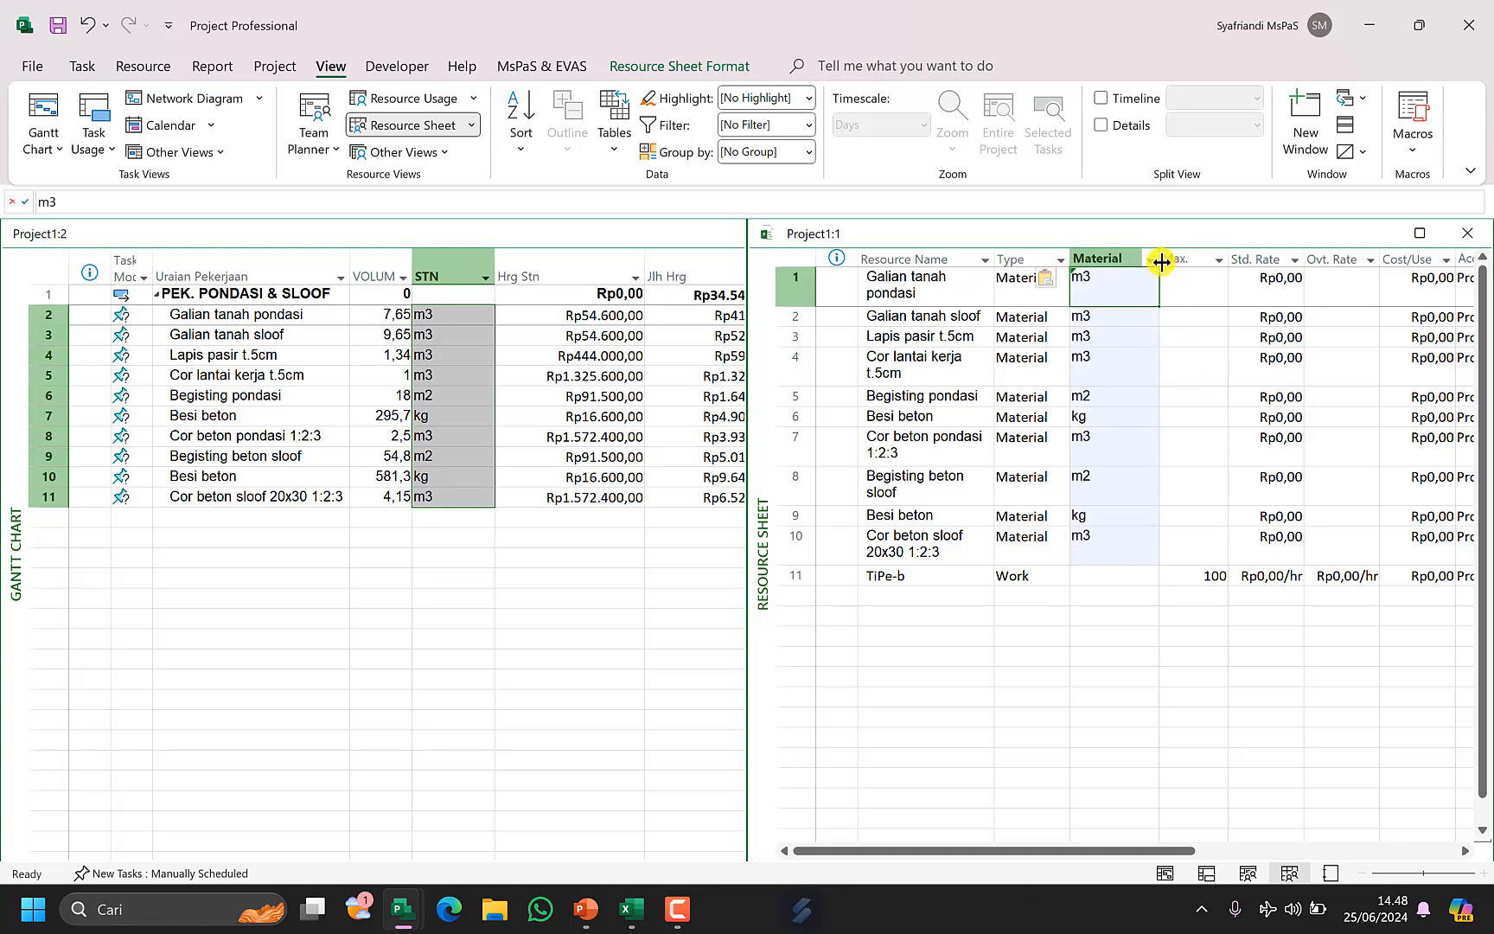
drag(1160, 261, 1133, 286)
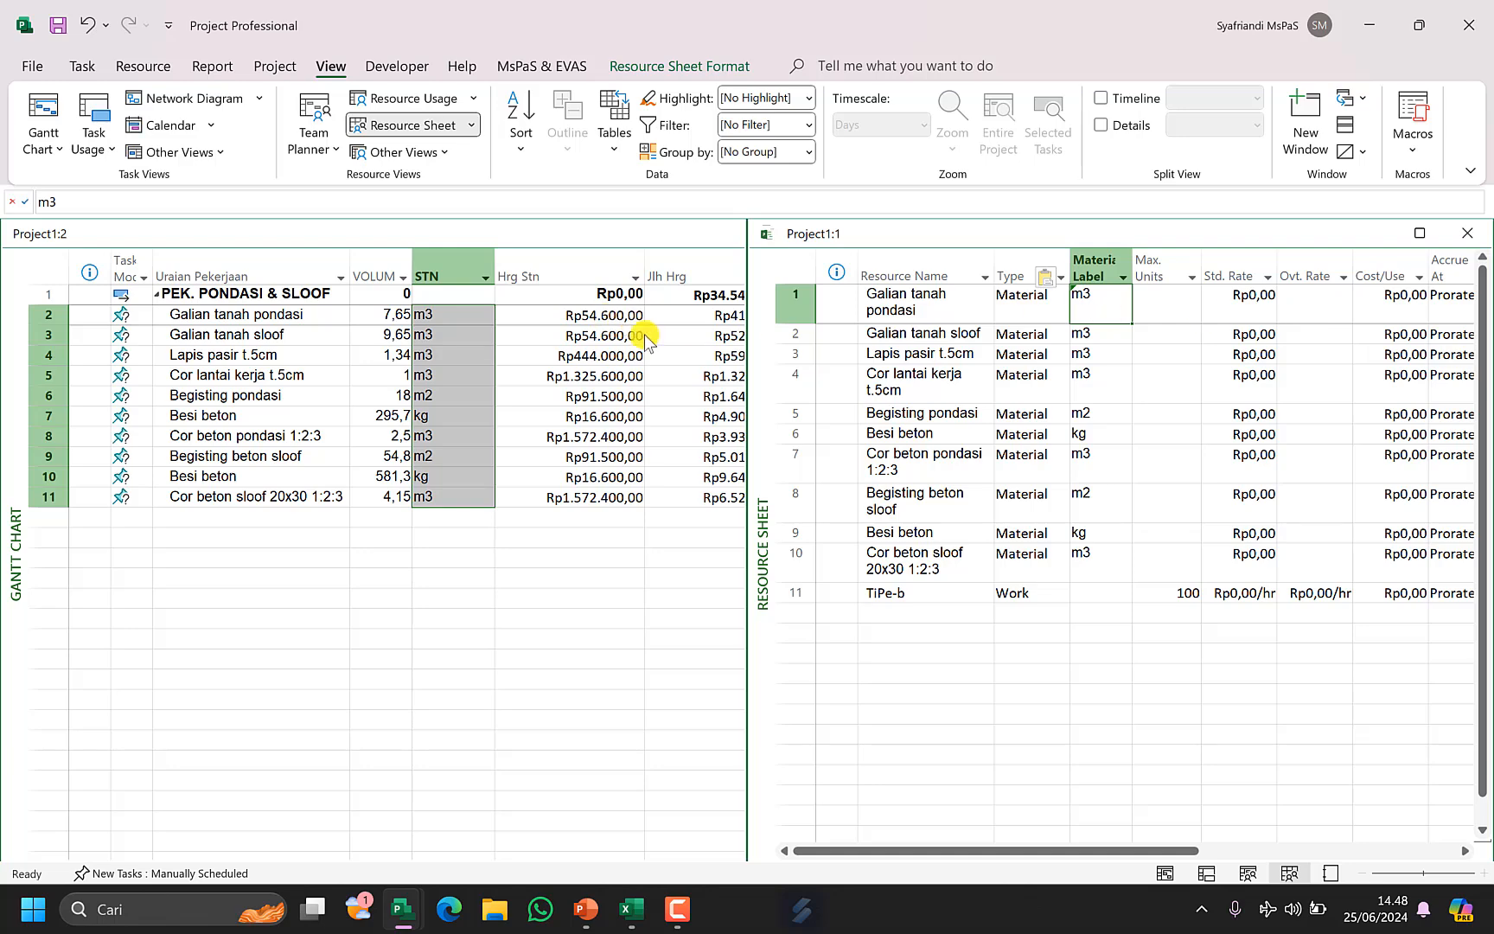
Copy the Hrg Stn unit prices of rows 2–11 into the resources' Std. Rate column and widen it.
click(597, 315)
drag(594, 317, 596, 492)
key(ctrl+c)
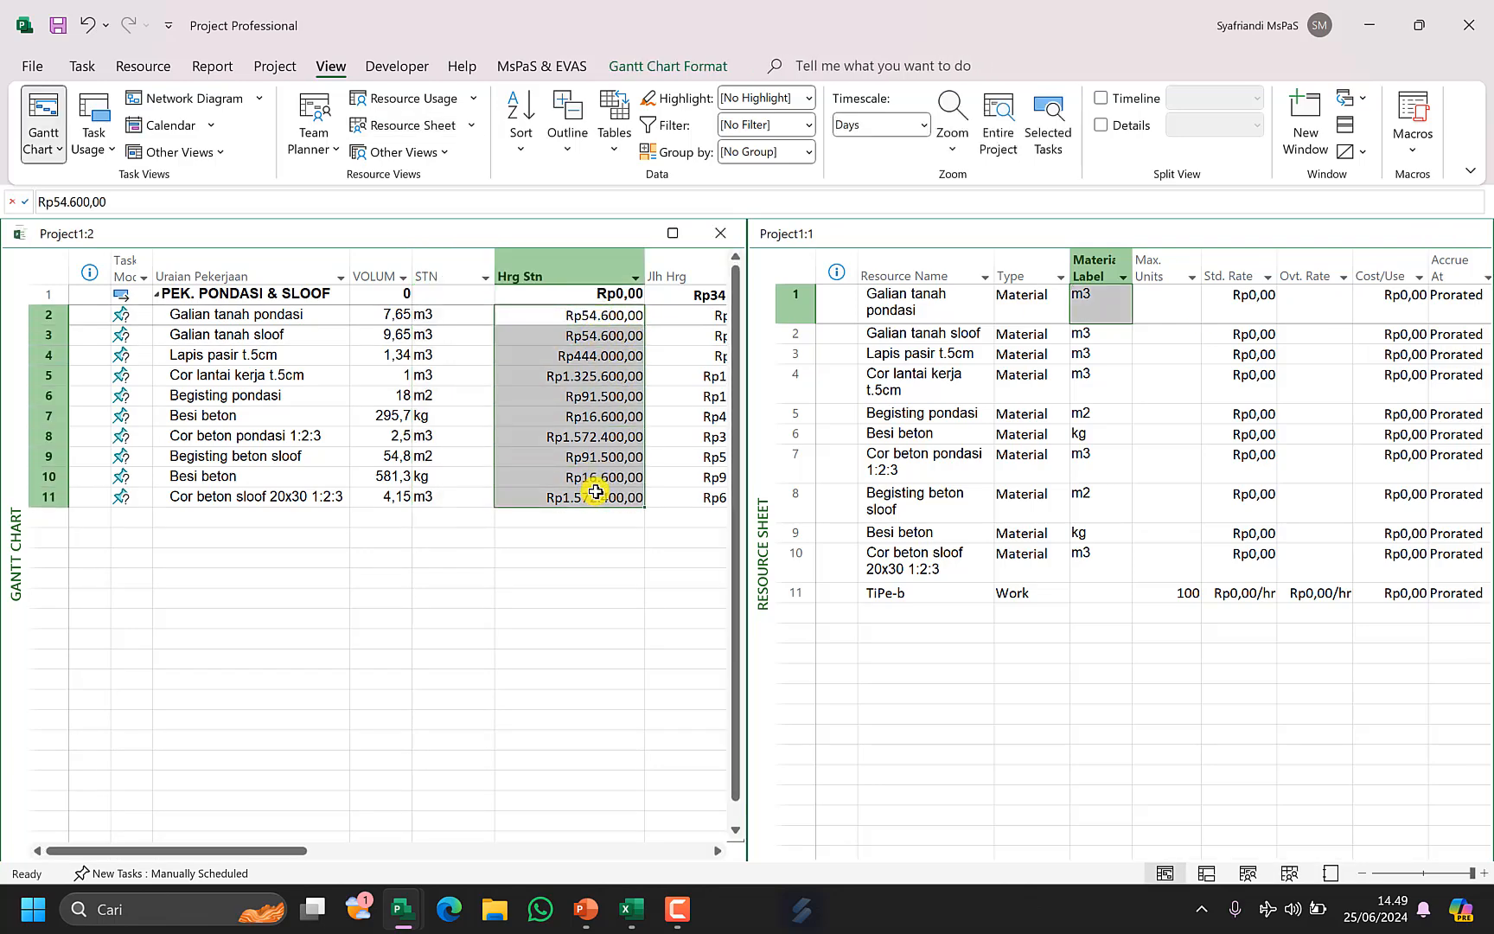
click(1219, 315)
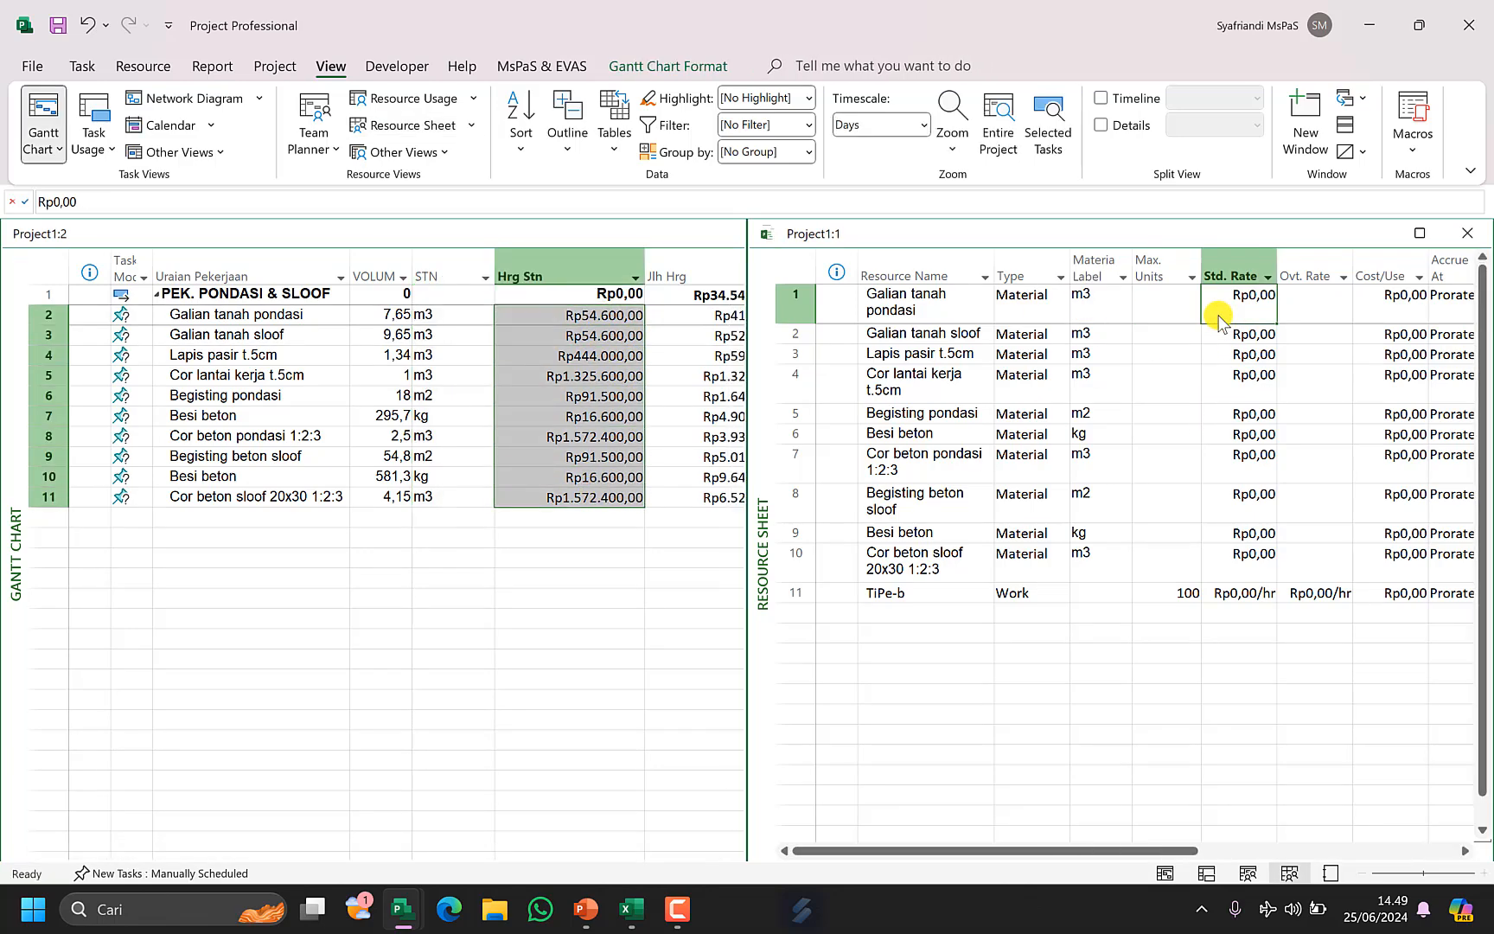
key(ctrl+v)
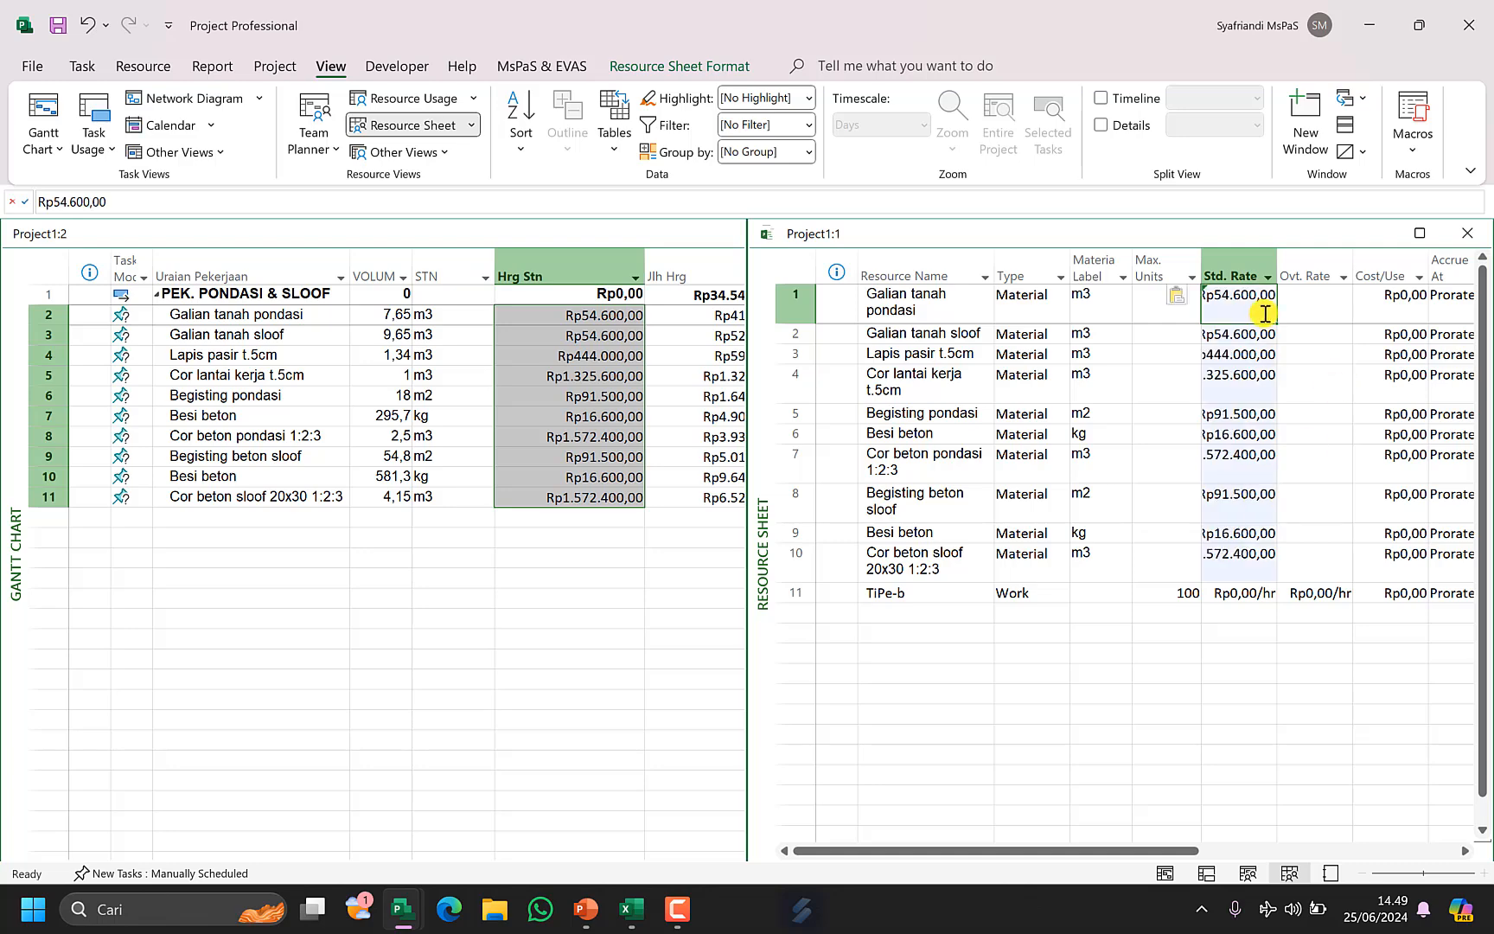
drag(1277, 271, 1297, 277)
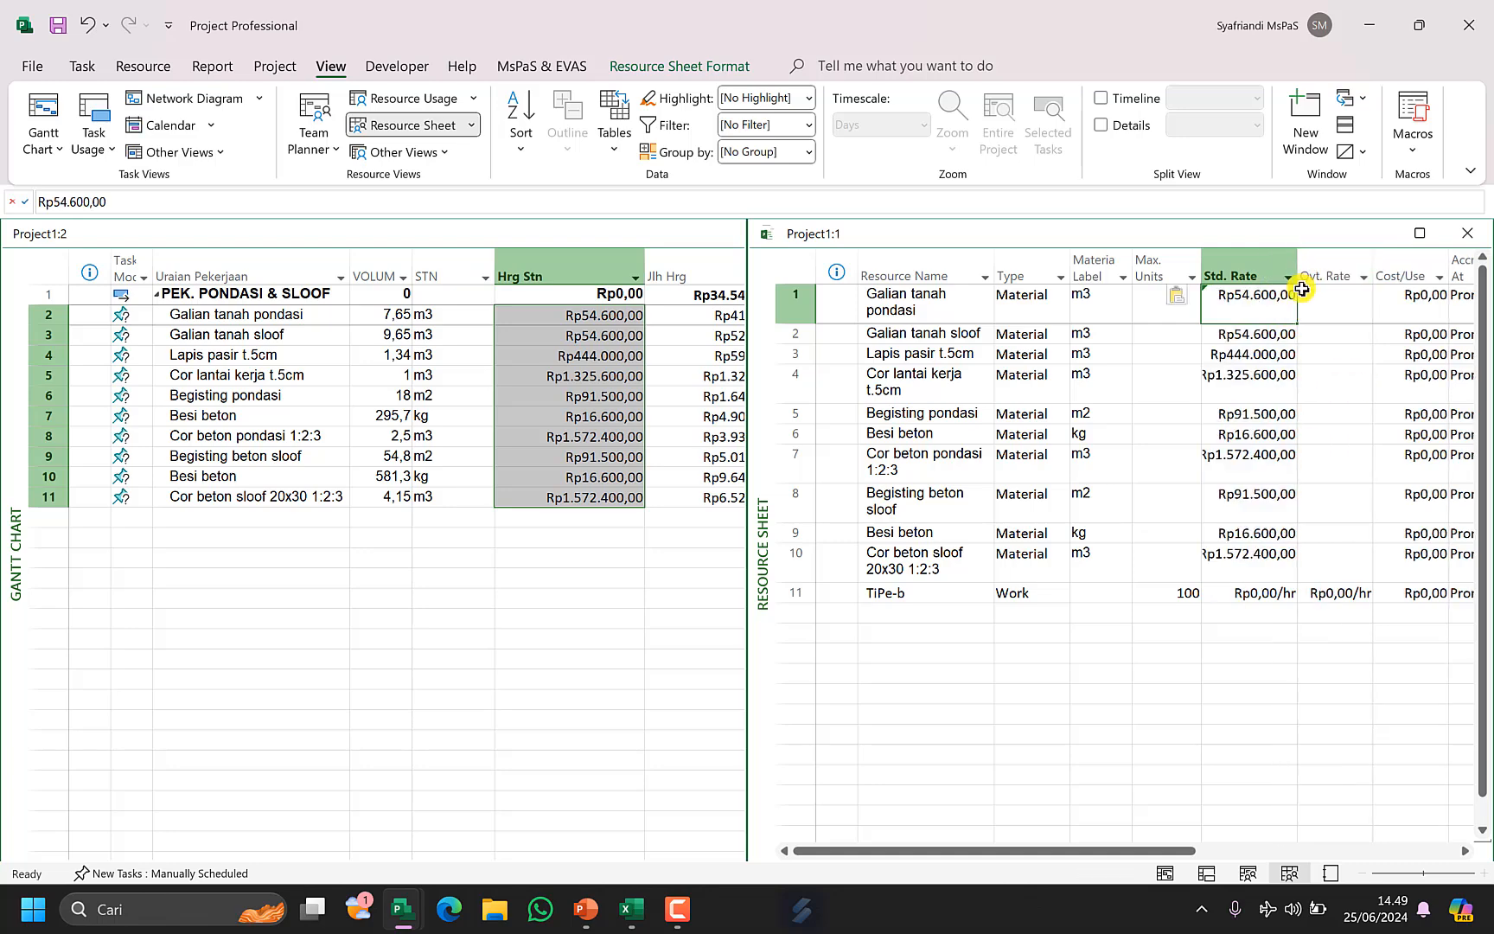
Close the Resource Sheet window and maximize the Gantt Chart window, selecting task 2's Resource Names cell.
click(1473, 247)
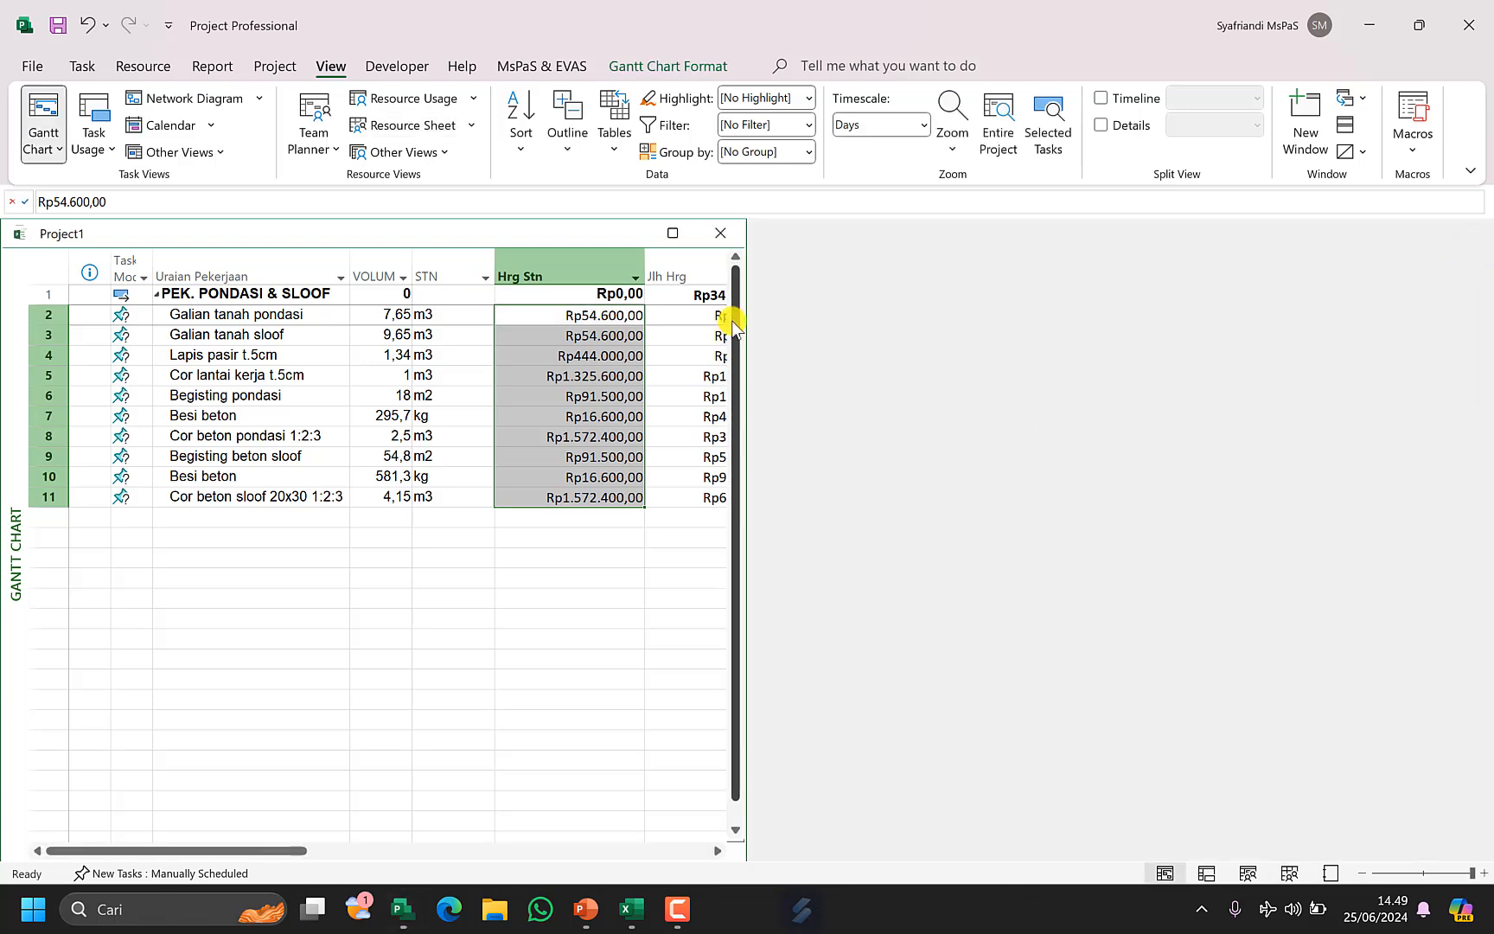
click(685, 233)
click(849, 281)
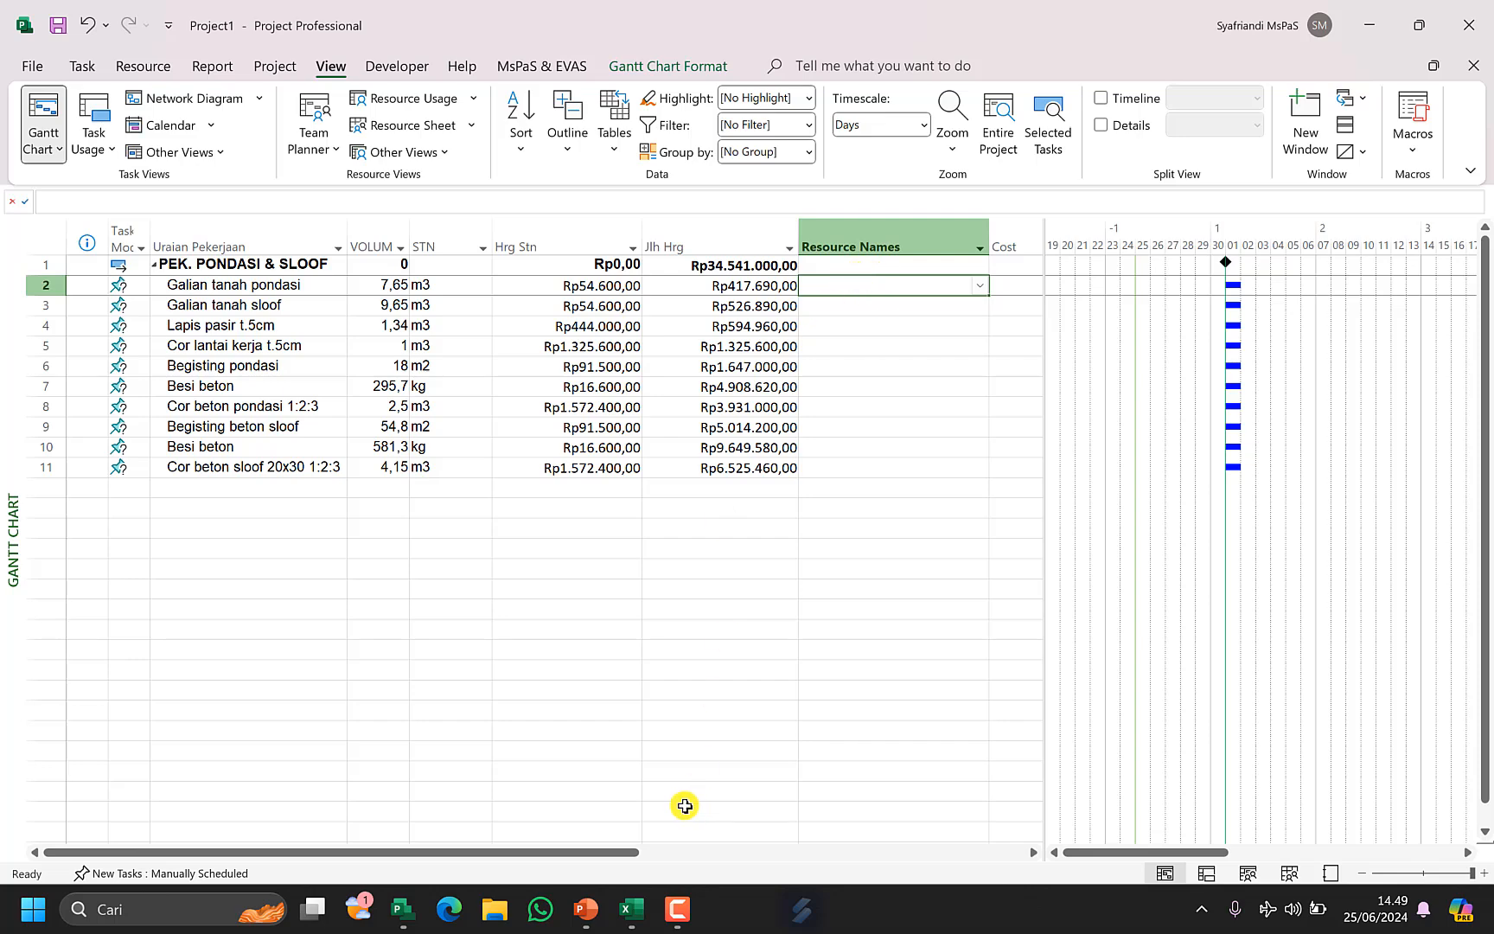
In the Excel RAB sheet, rebuild the H12 formula =B12&"["&D12&"];TiPe-b" and fill it down to row 26.
click(631, 908)
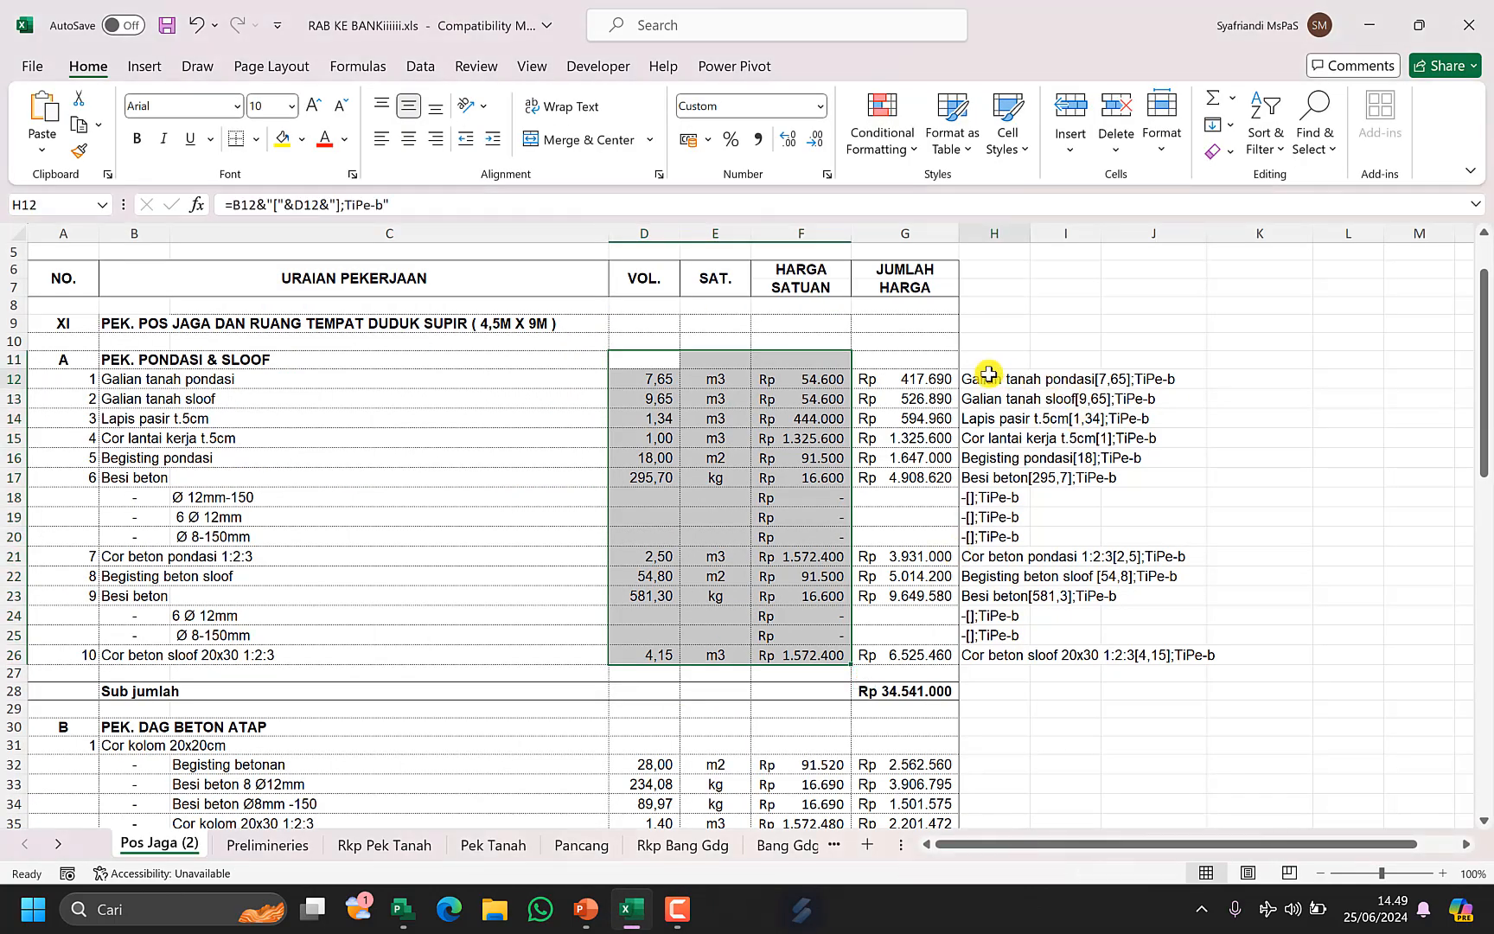
drag(1016, 380, 995, 692)
key(Down)
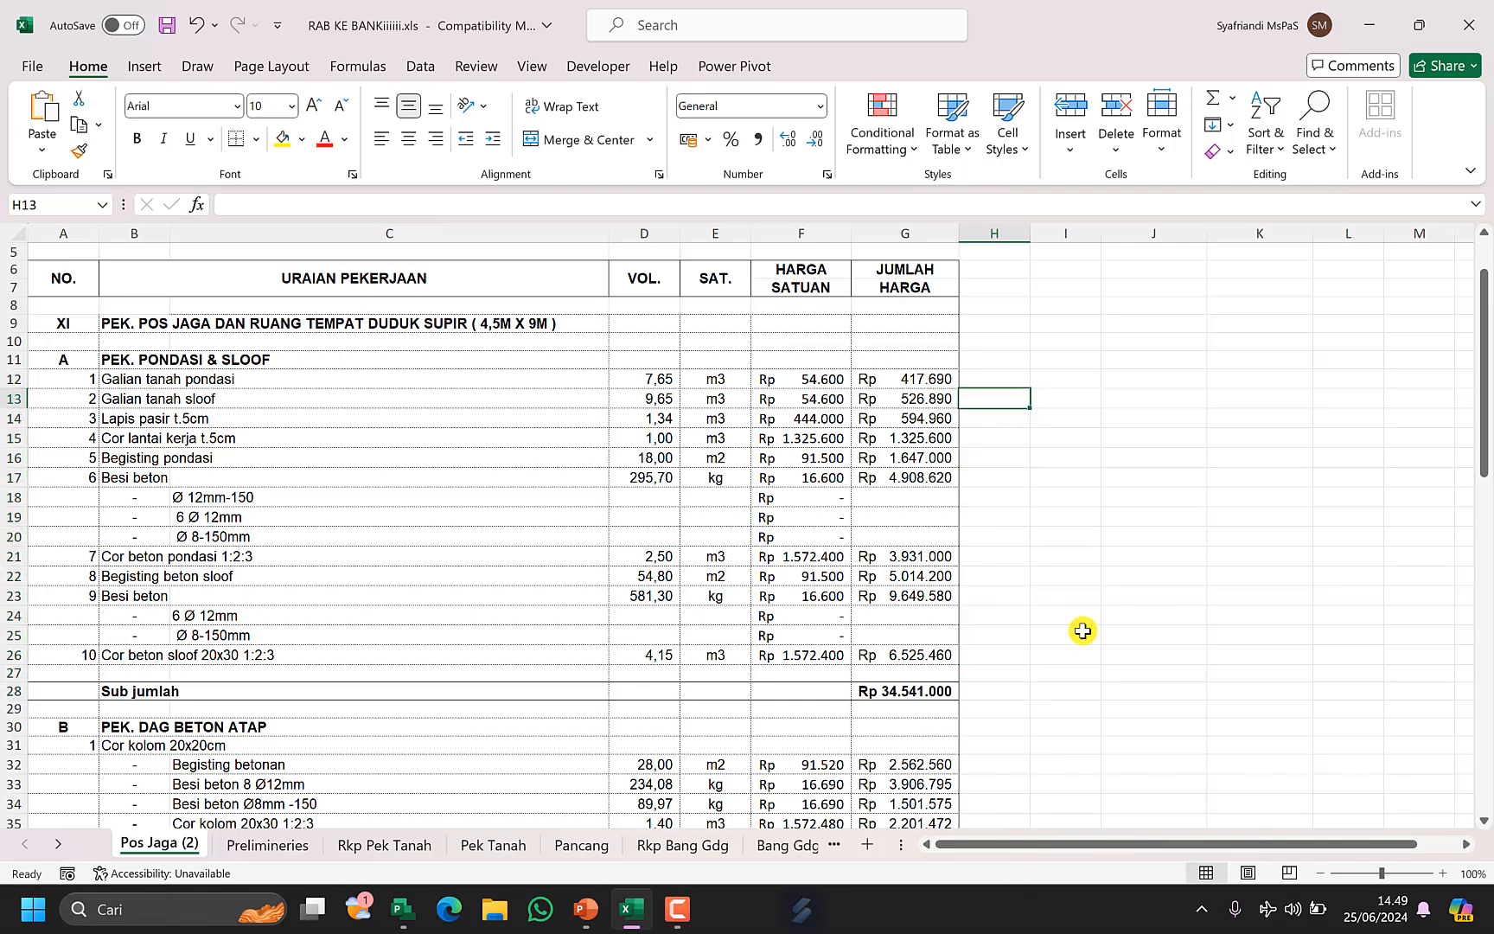
key(Up)
text(=)
key(Left)
key(Left)
key(Left)
key(Left)
key(Left)
key(Left)
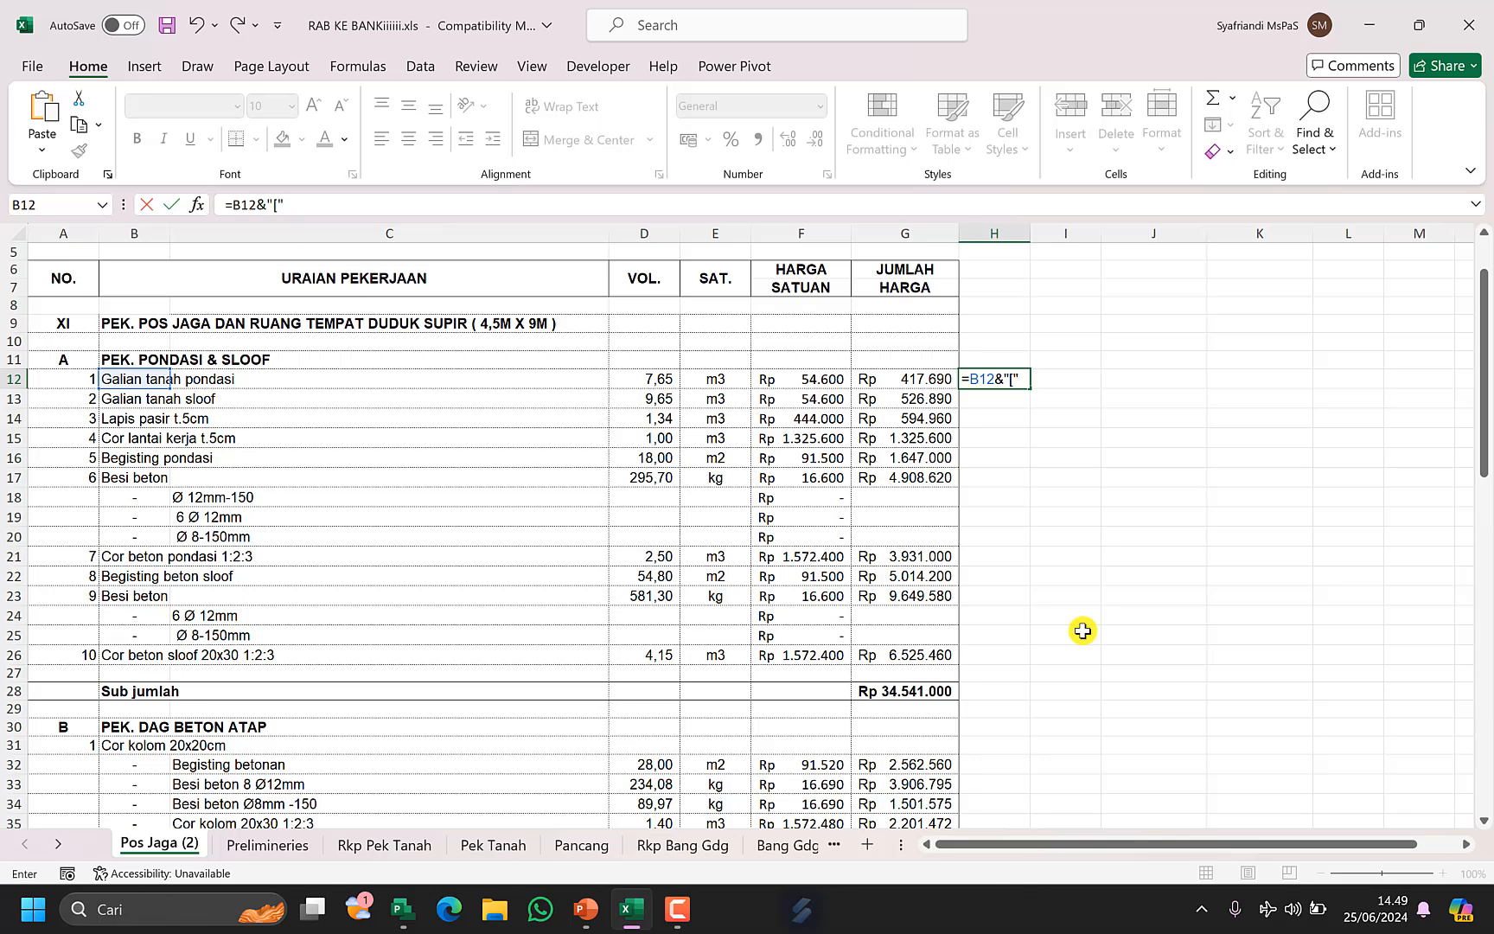
click(664, 378)
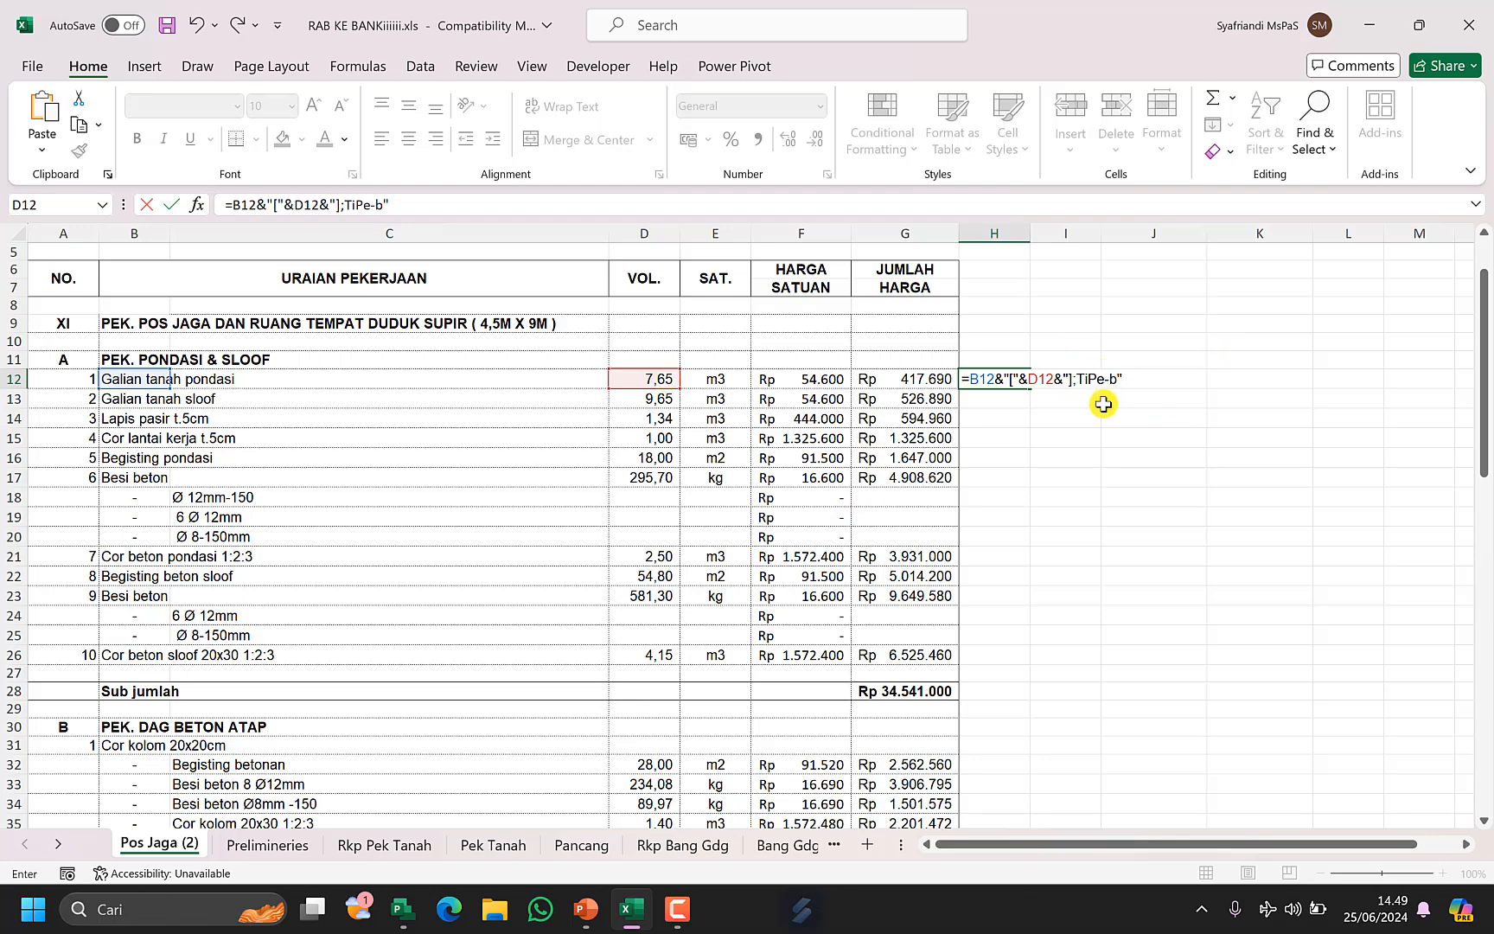
key(ctrl+Return)
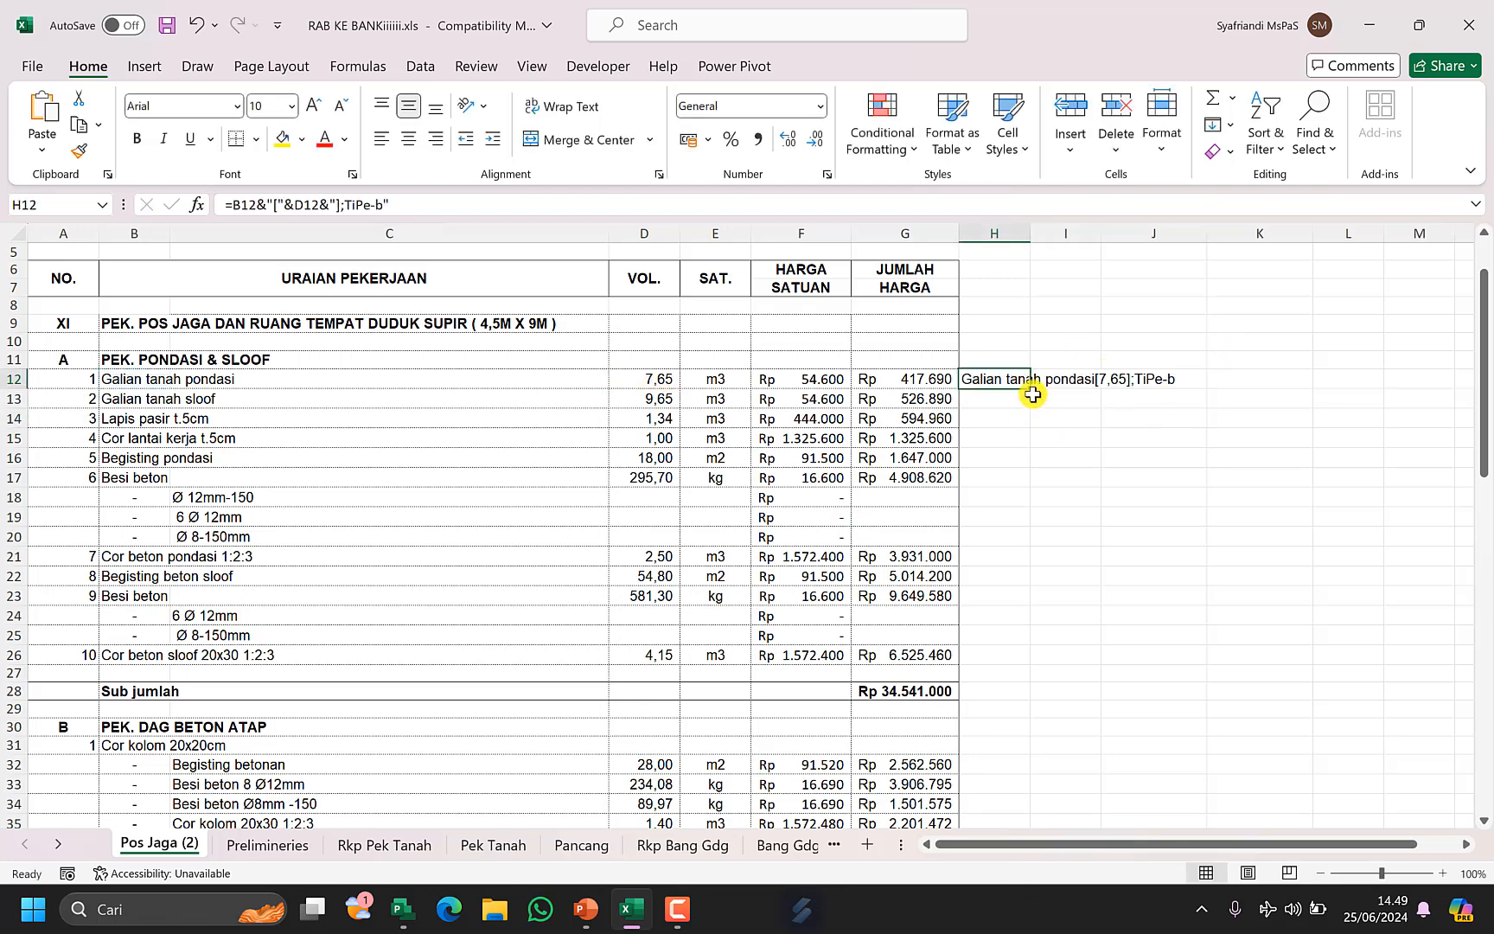
drag(1030, 390, 1006, 638)
click(1111, 516)
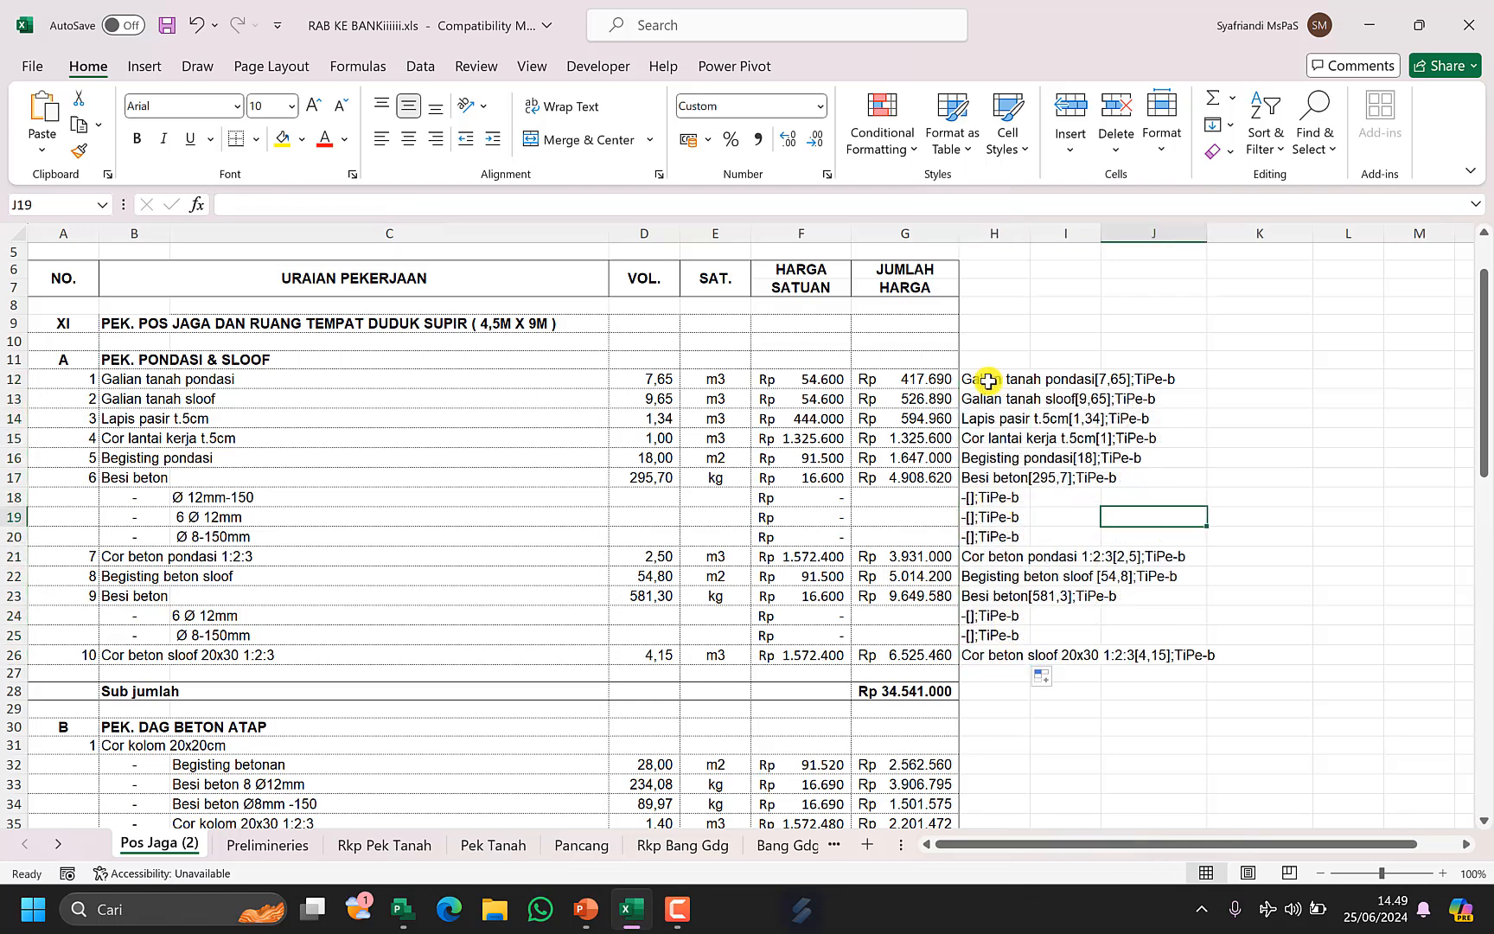
Paste the H12:H17 texts into the Resource Names of tasks 2–7 and widen the table to show Cost and Selisih RAB.
drag(987, 380, 985, 470)
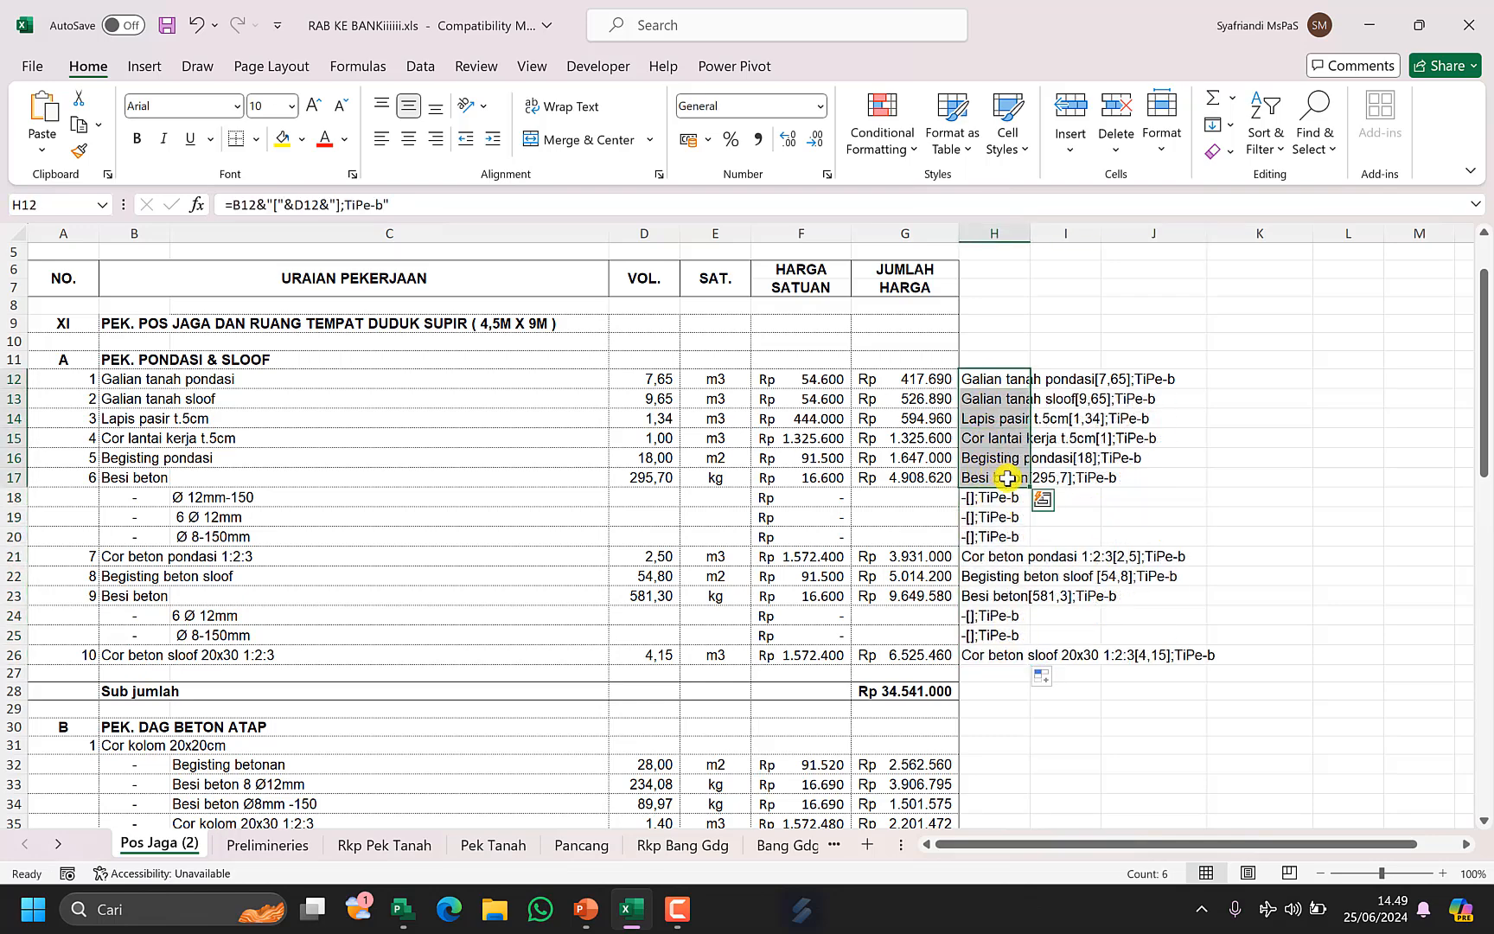
key(ctrl+c)
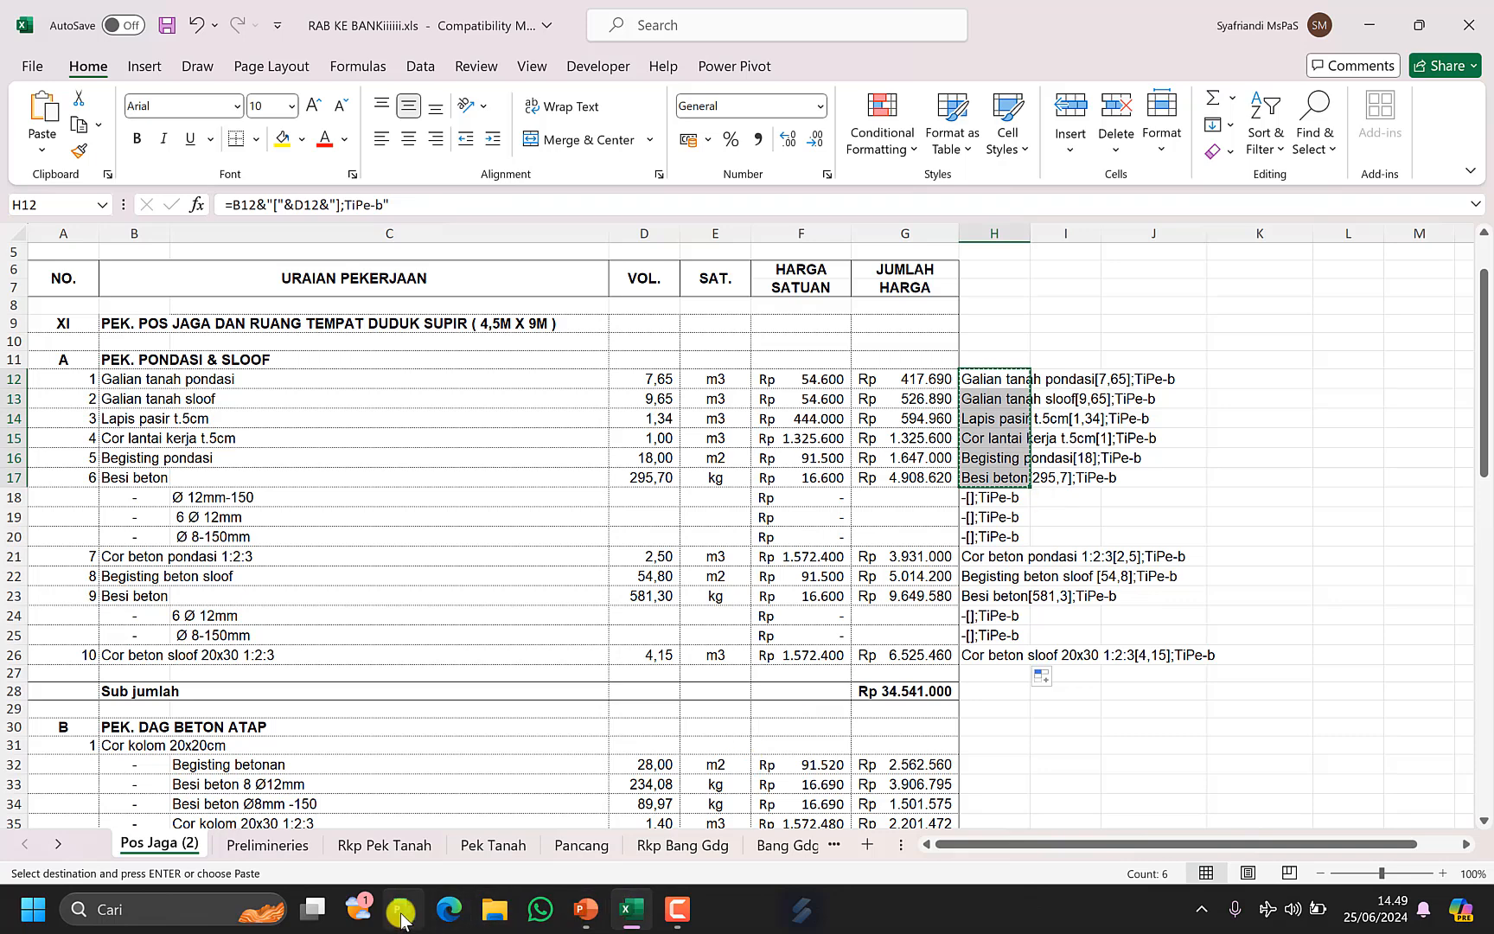
click(401, 912)
key(ctrl+v)
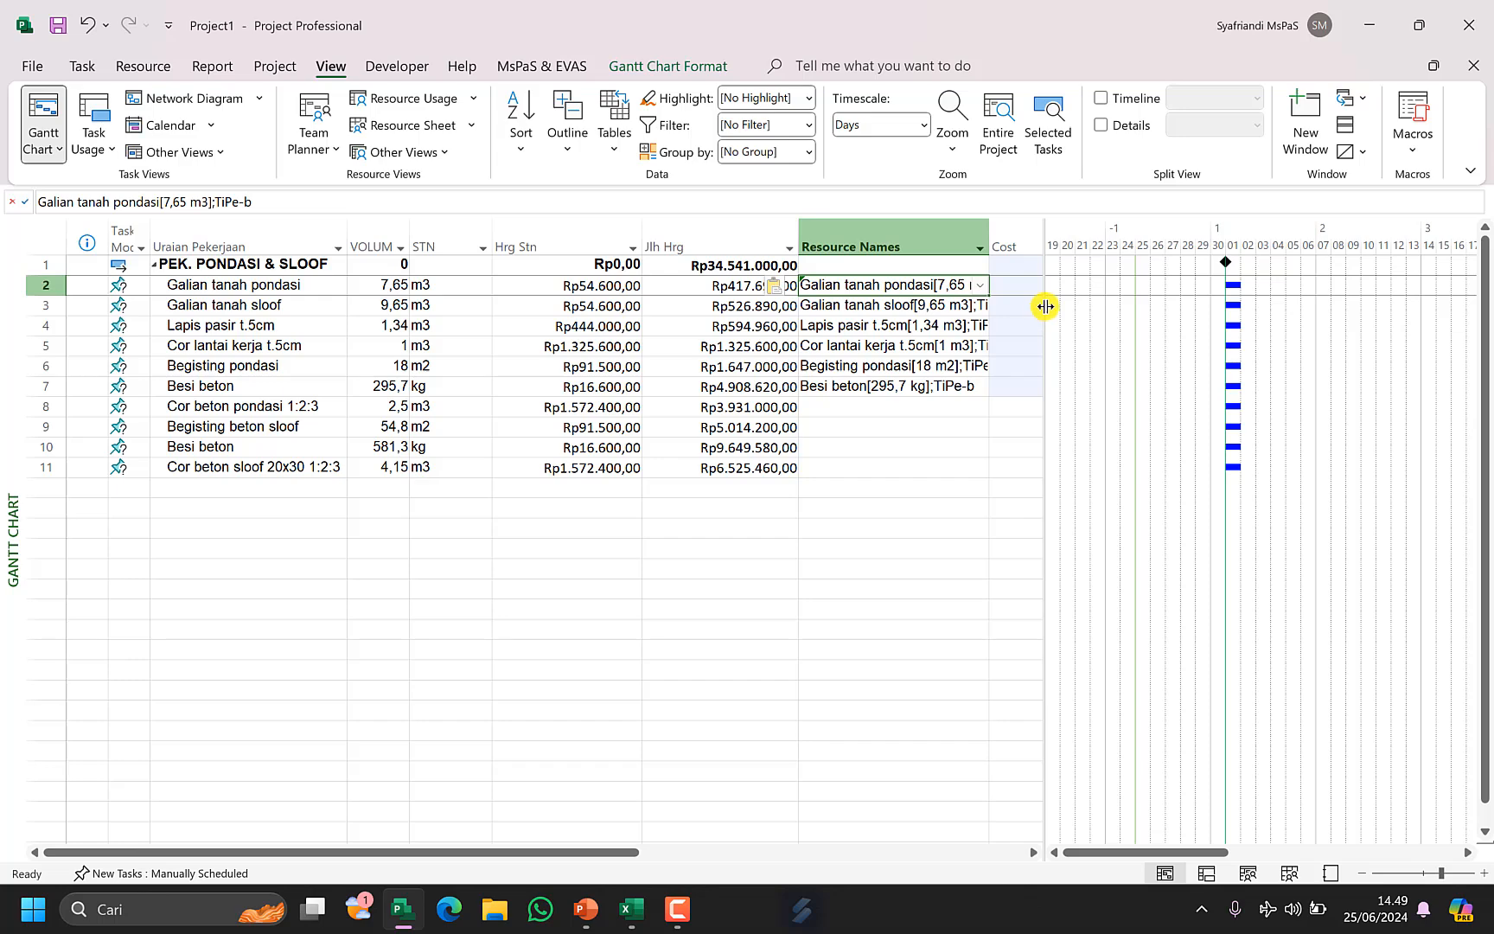
drag(1045, 306, 1278, 306)
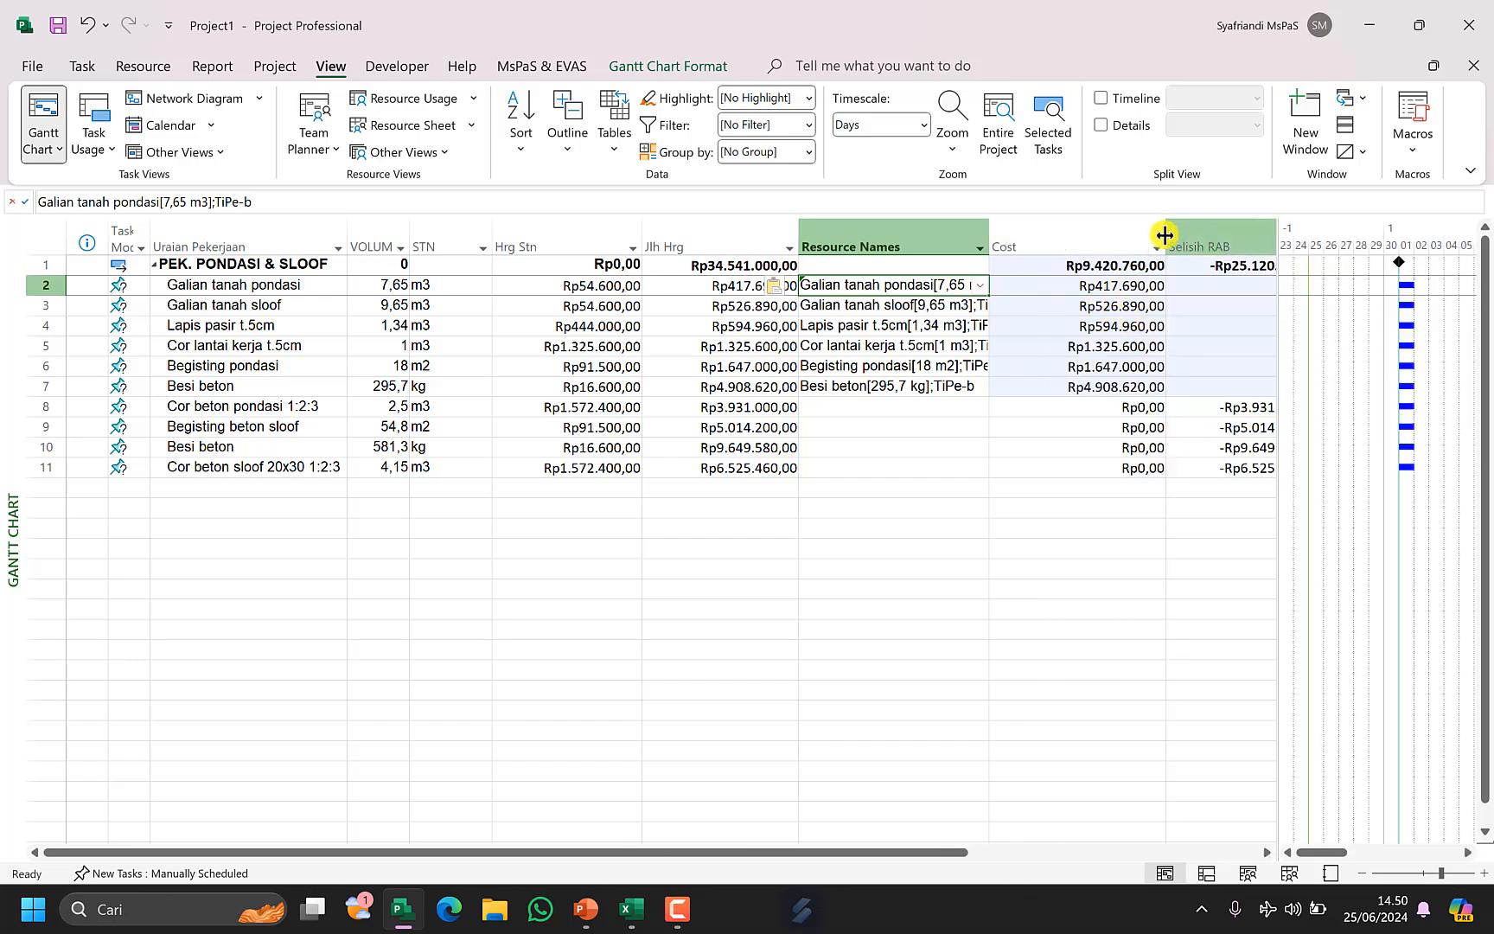
drag(1165, 234, 1132, 303)
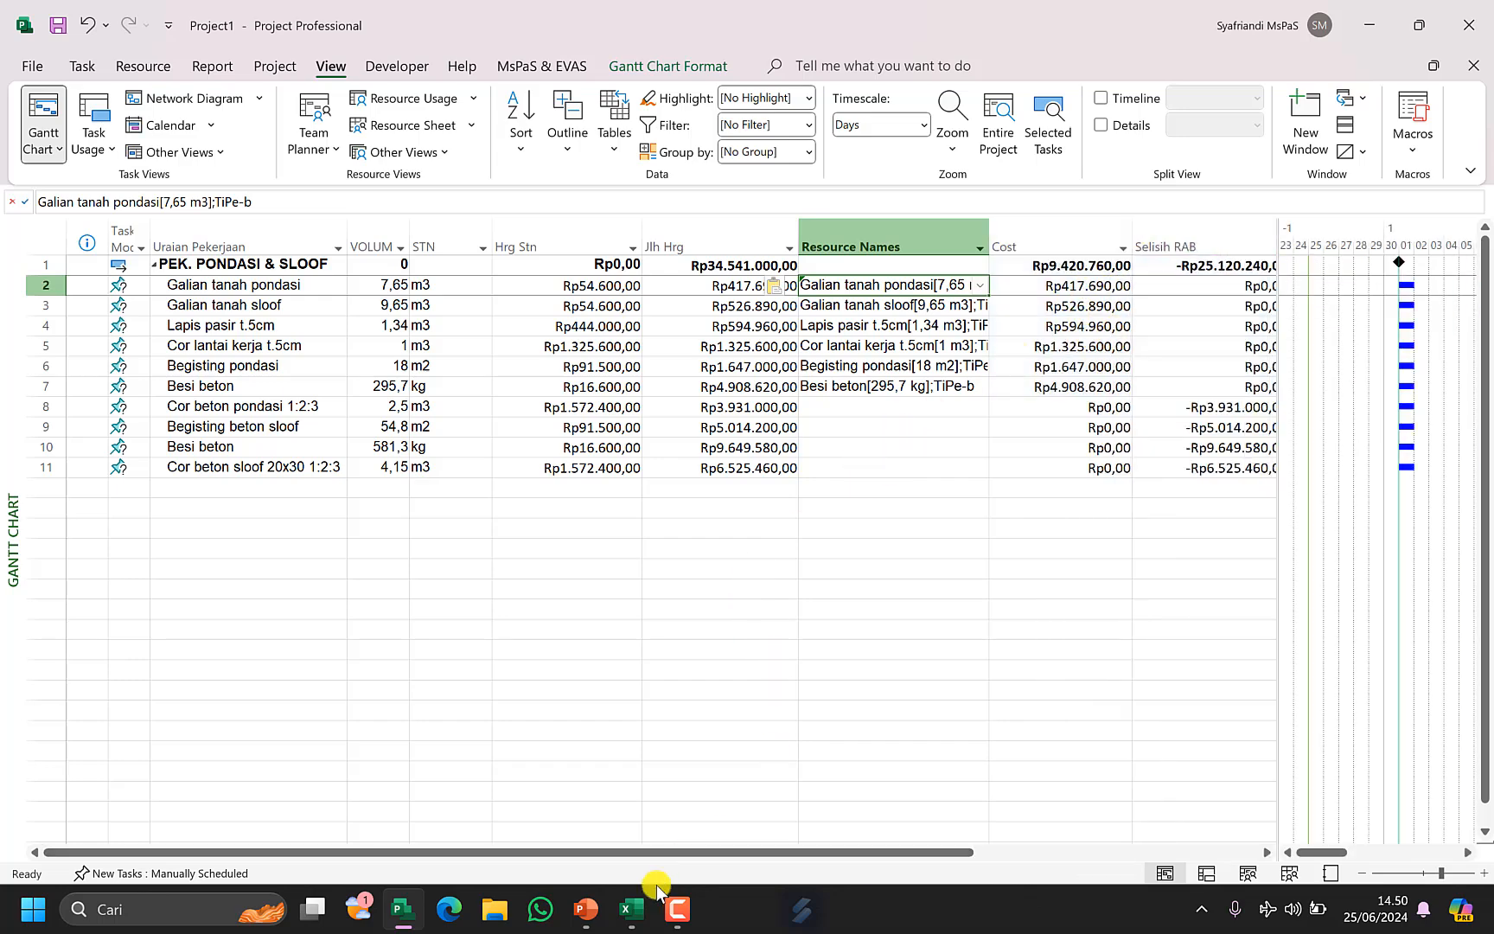
Copy H21:H23 from Excel and paste them into the Resource Names of tasks 8–10.
click(631, 908)
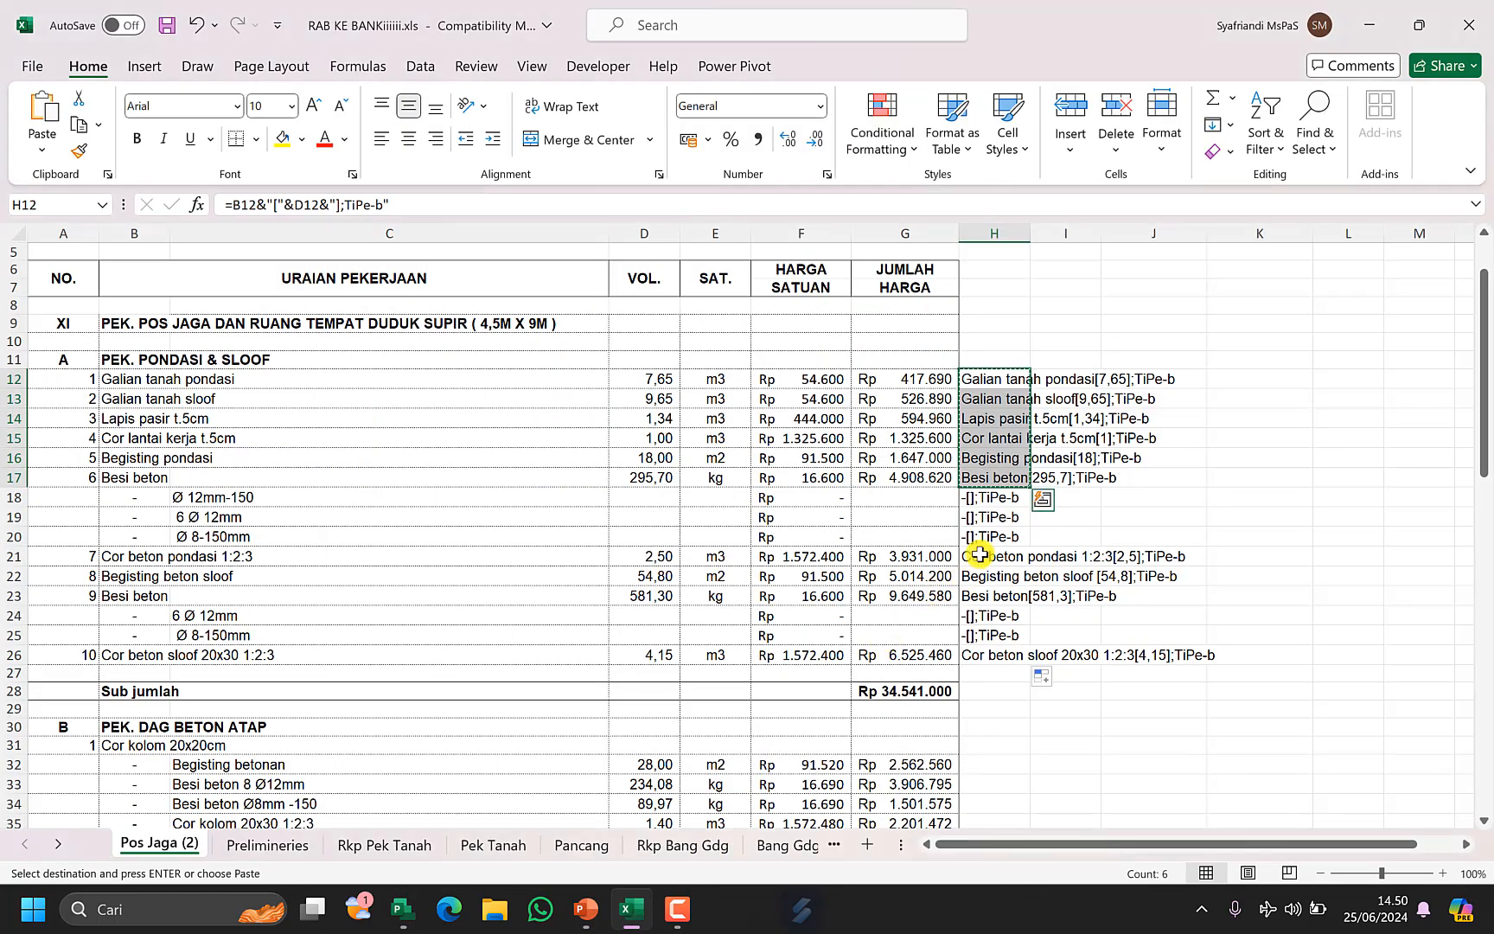
drag(979, 554, 978, 595)
key(ctrl+c)
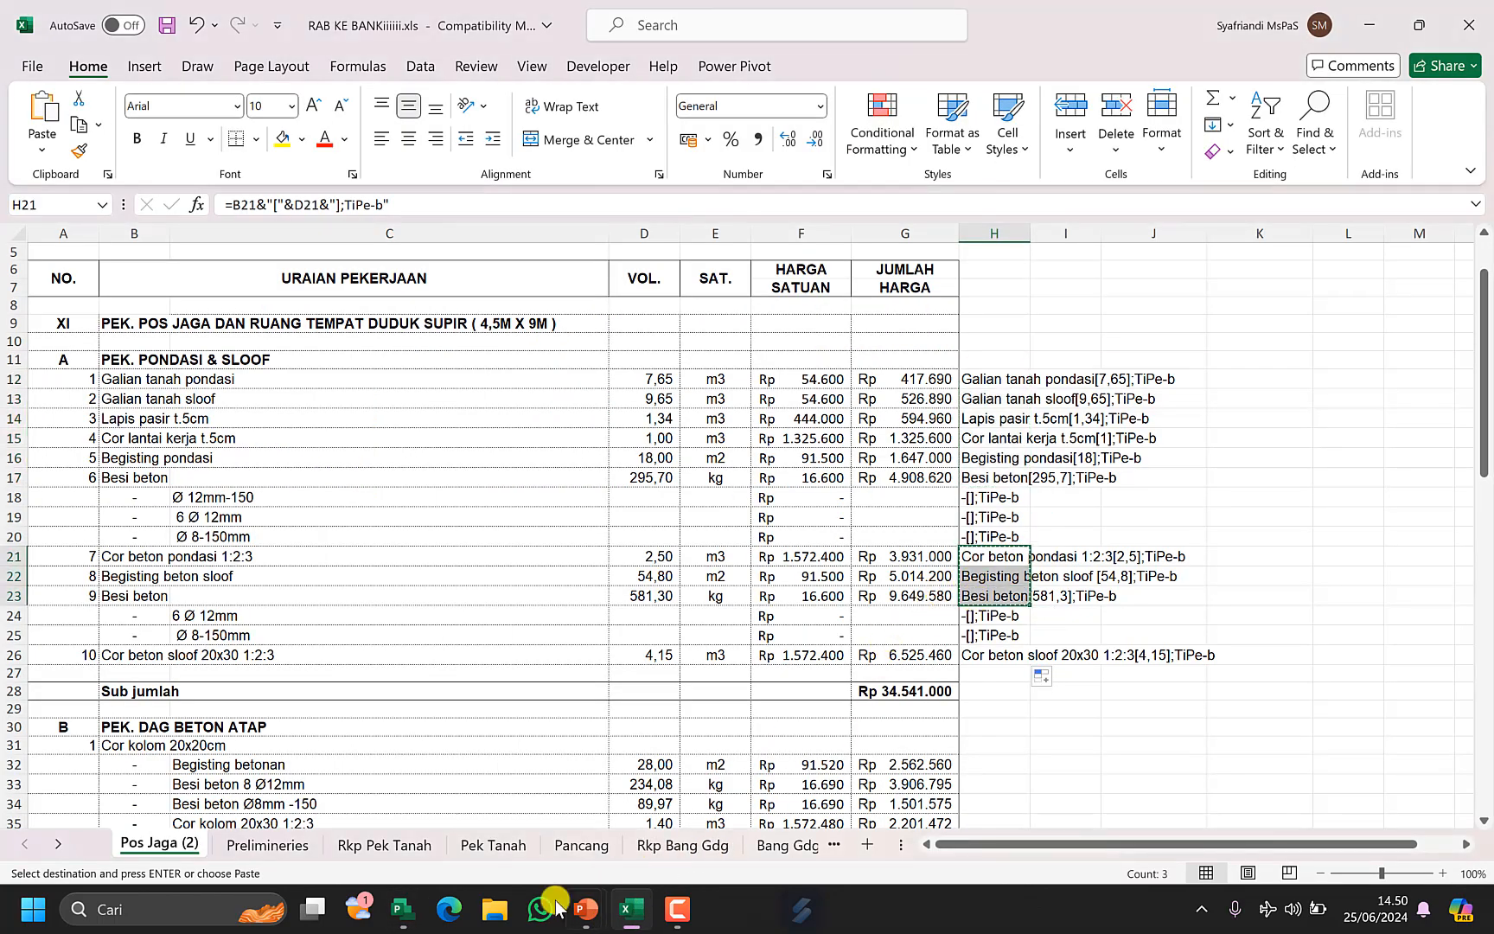
click(401, 908)
click(898, 408)
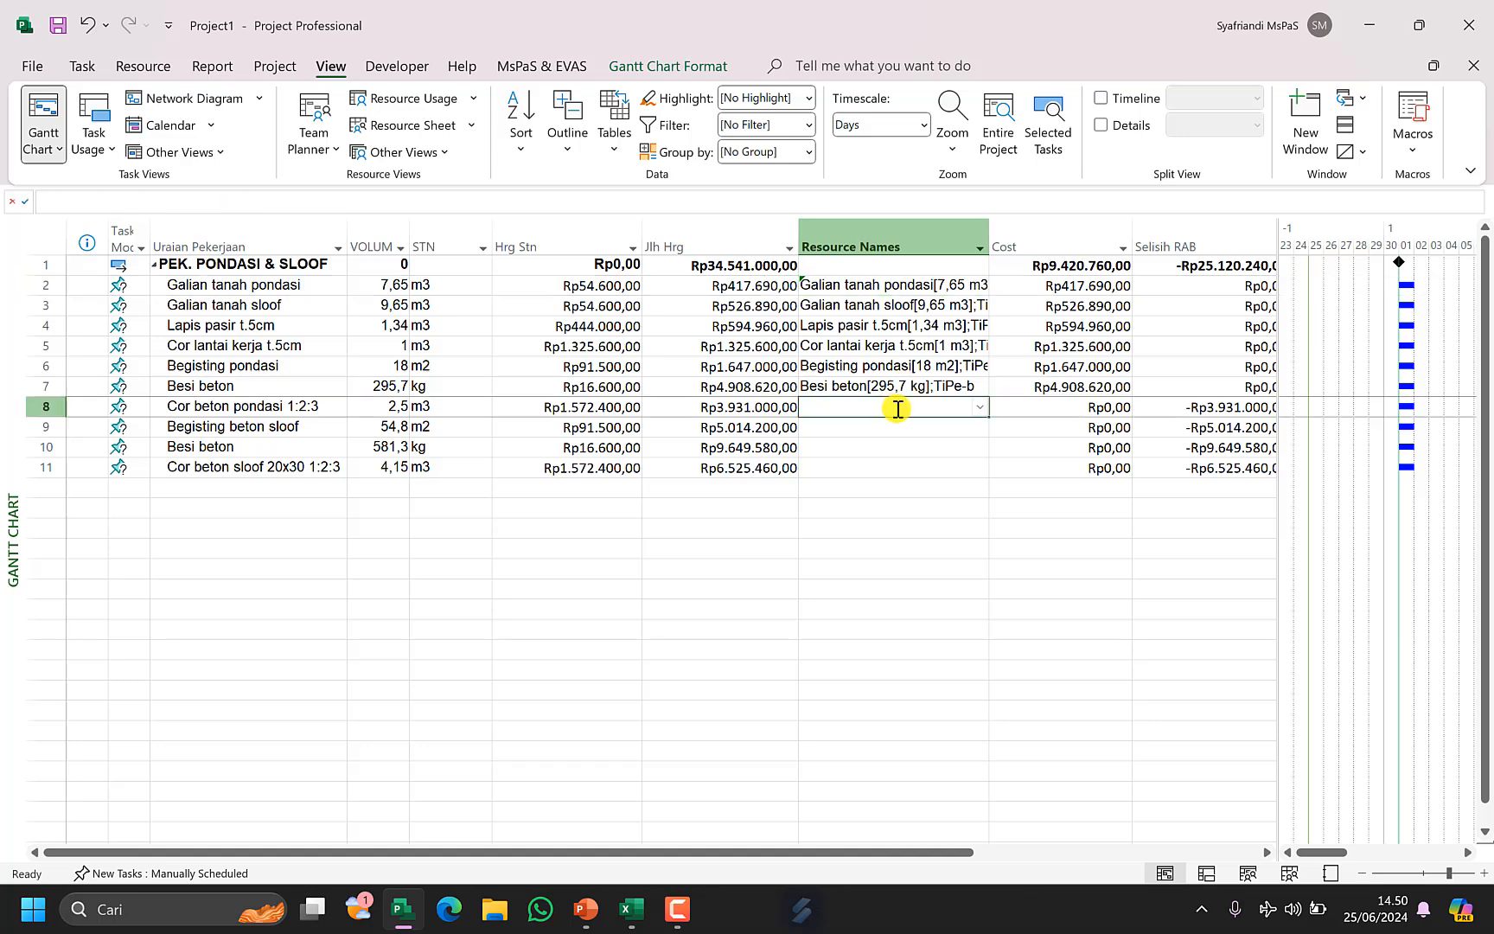
key(ctrl+v)
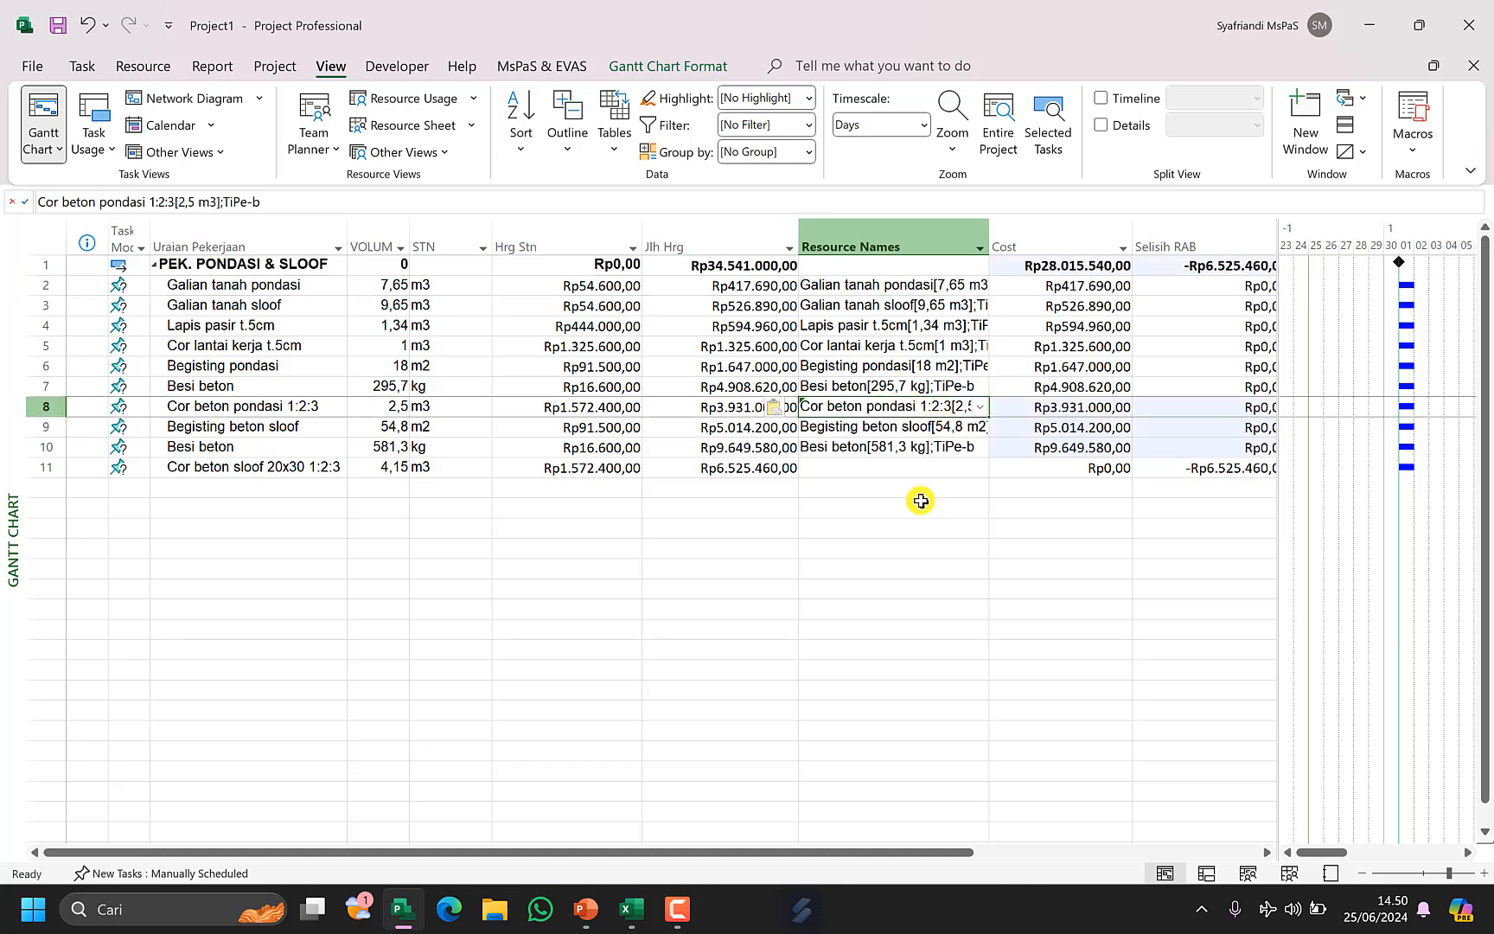
Copy H26 from Excel and paste it into the Resource Names of task 11, Cor beton sloof 20x30 1:2:3.
click(628, 907)
click(991, 655)
key(ctrl+c)
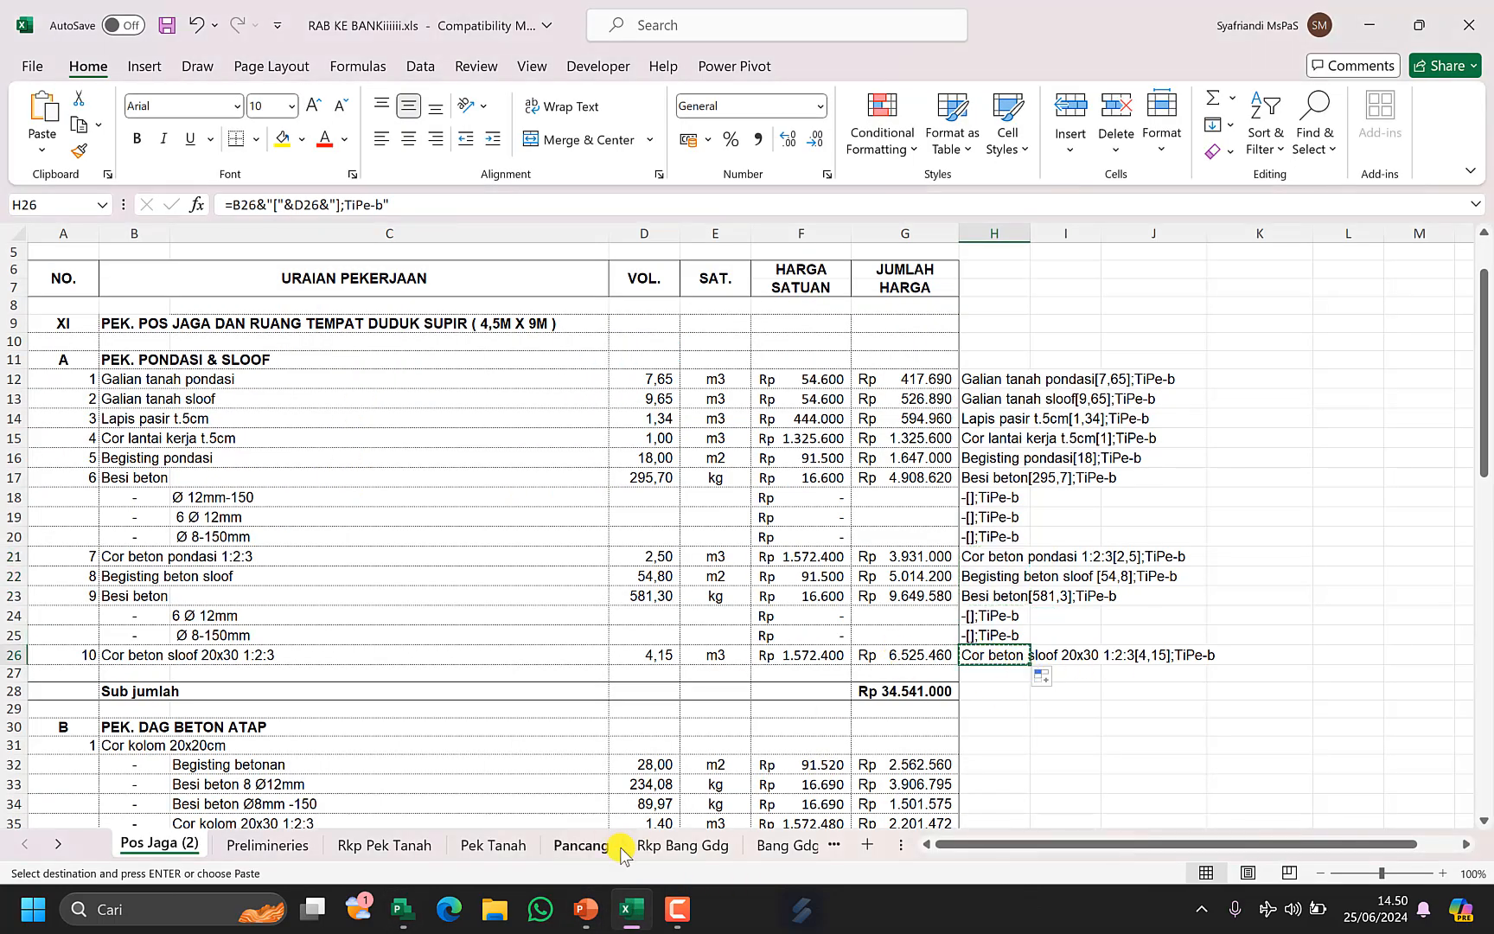
click(391, 914)
click(919, 467)
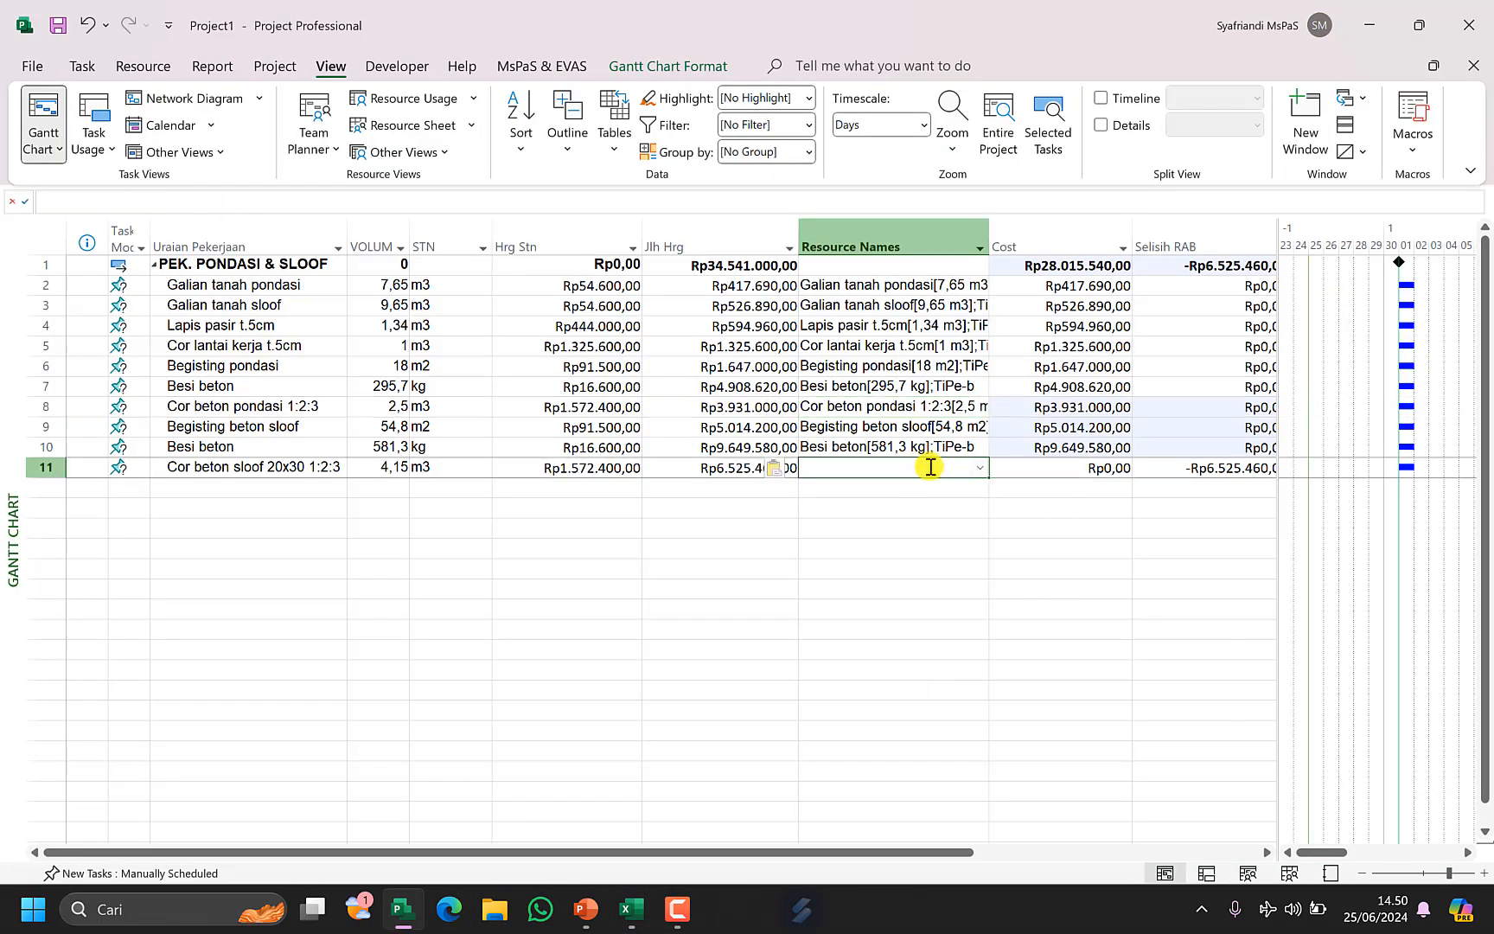
key(ctrl+v)
Compare the Jlh Hrg and Cost columns, then narrow the STN and Hrg Stn columns.
click(769, 235)
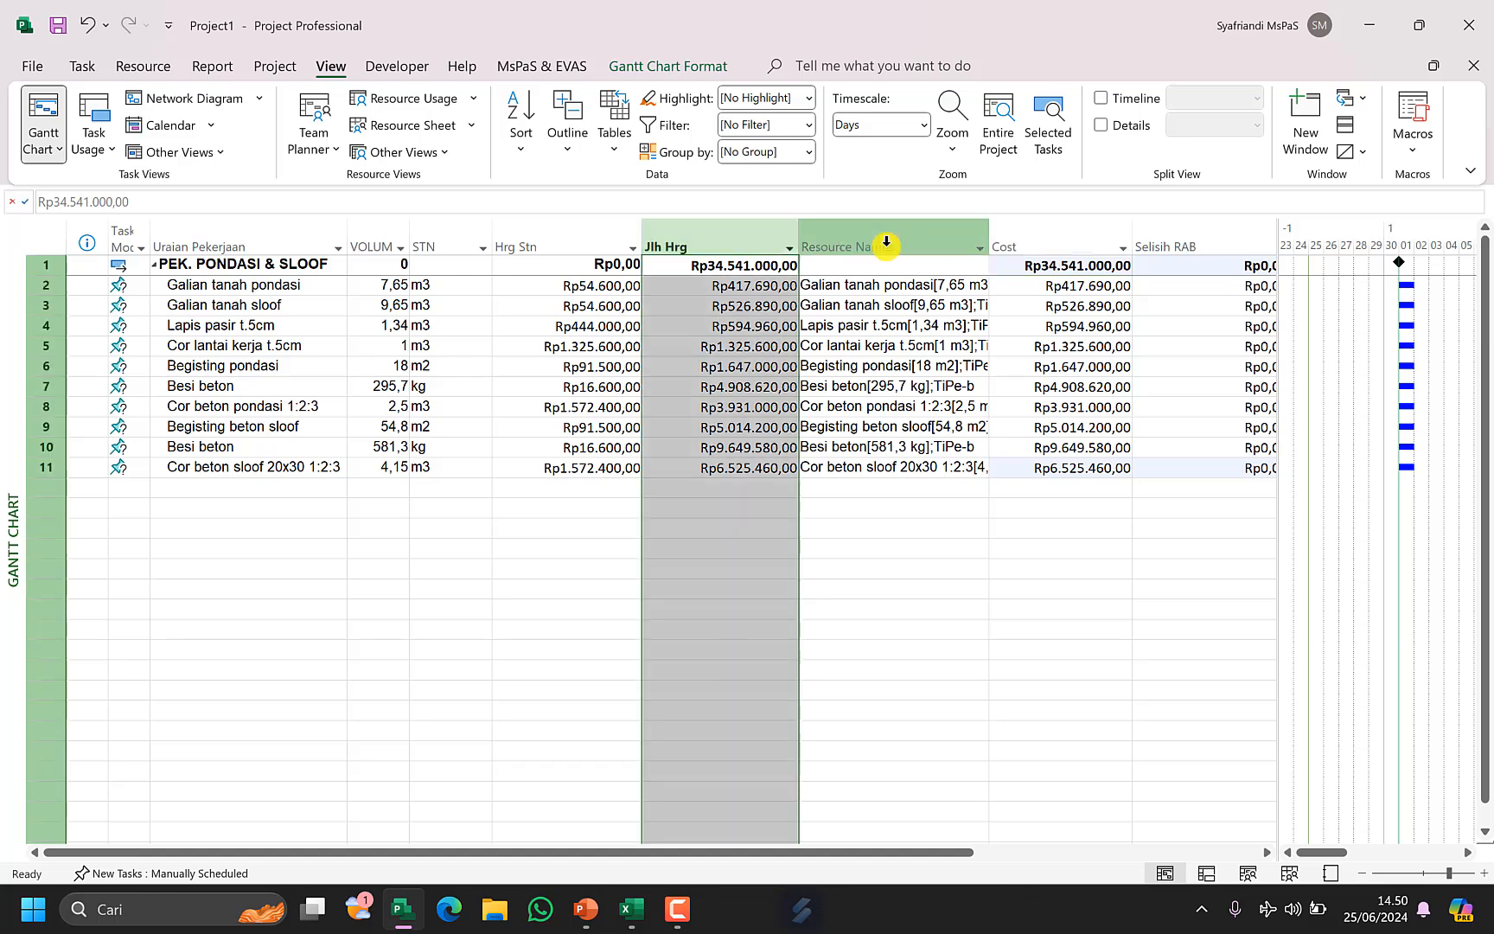
shift+click(1061, 231)
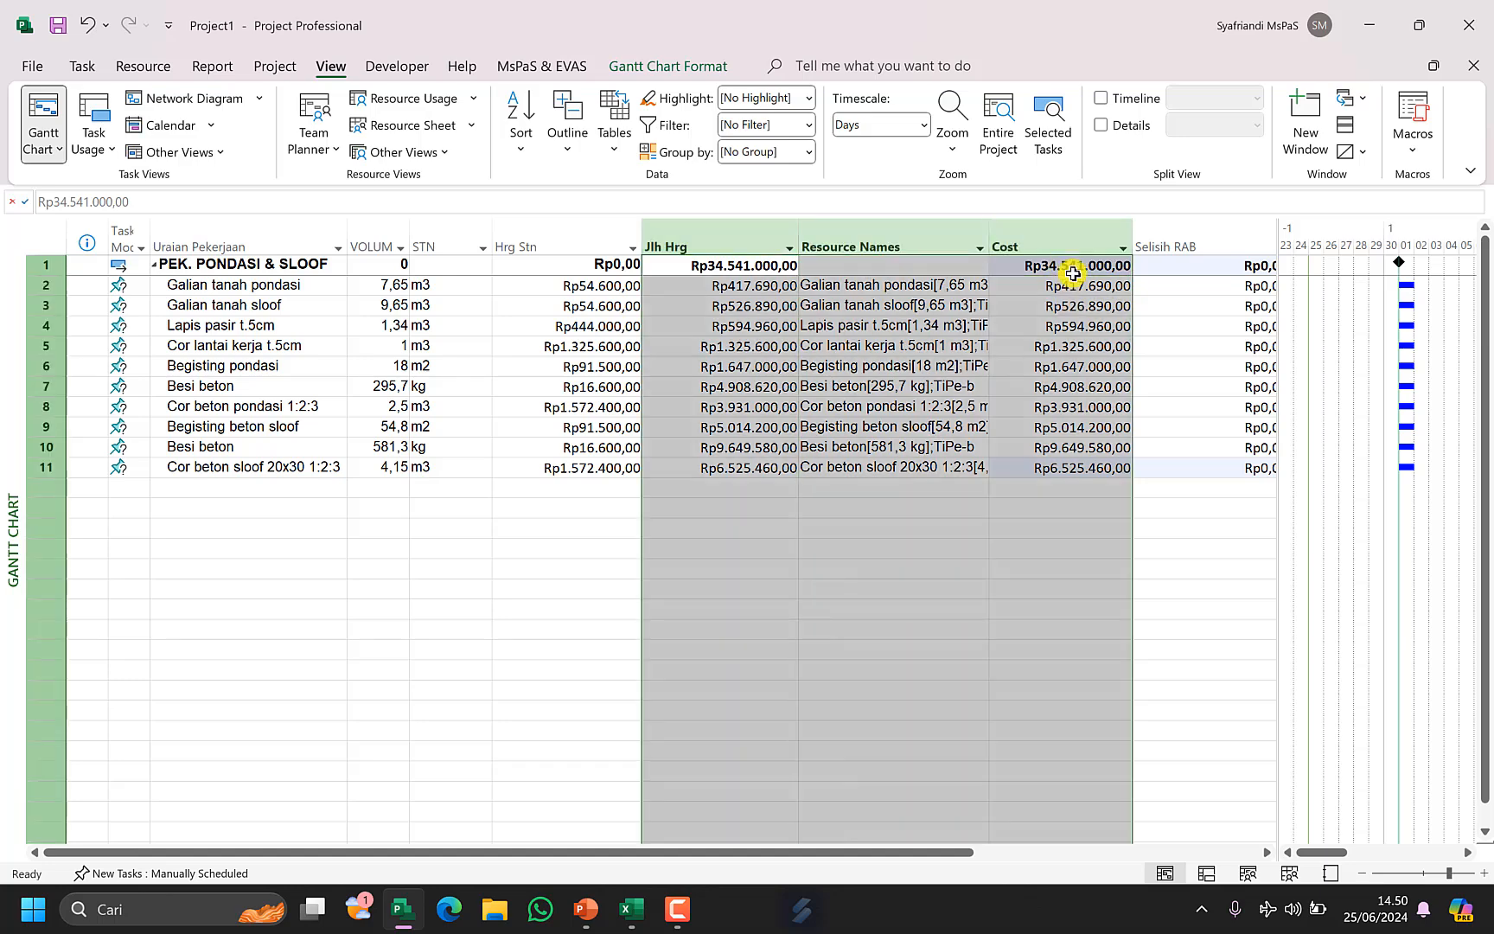
click(1072, 273)
click(779, 268)
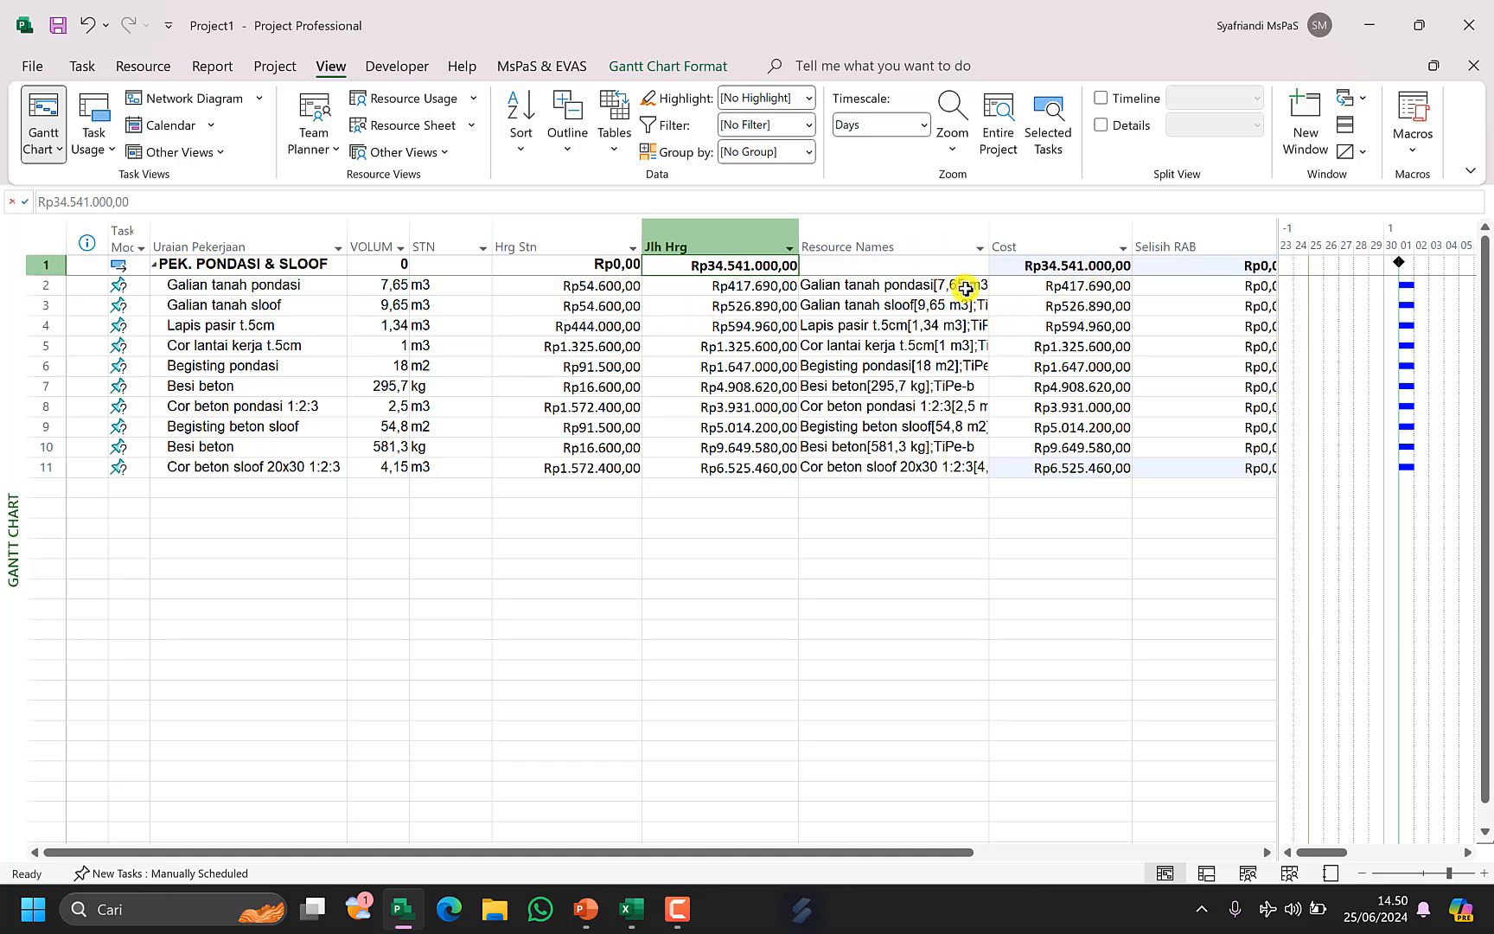
drag(1070, 269, 1075, 466)
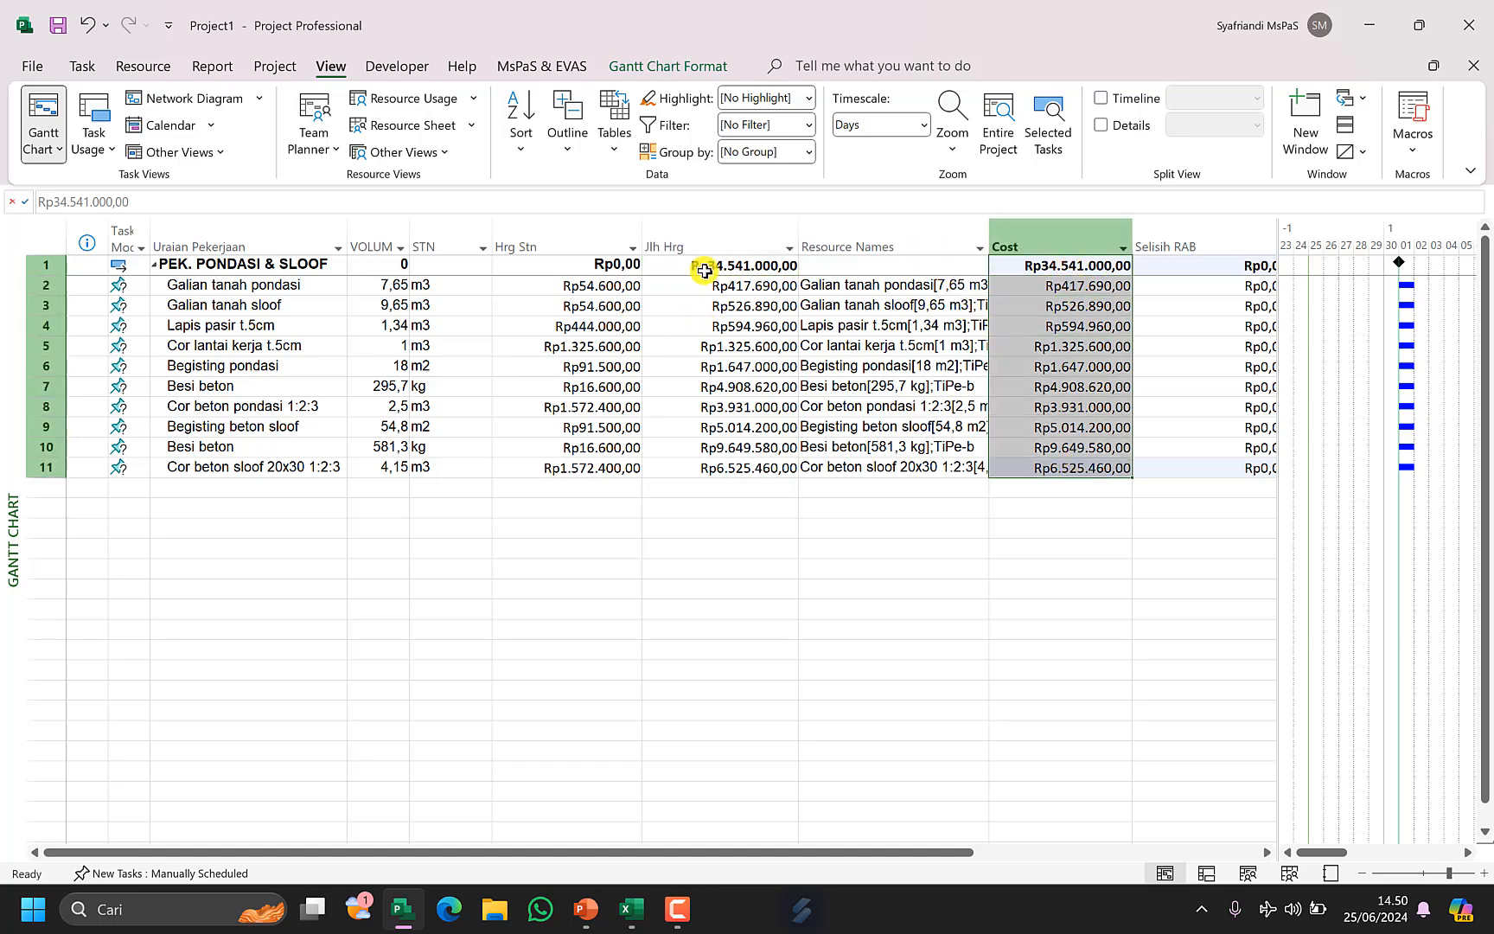
click(725, 272)
drag(641, 237, 621, 235)
drag(492, 234, 459, 300)
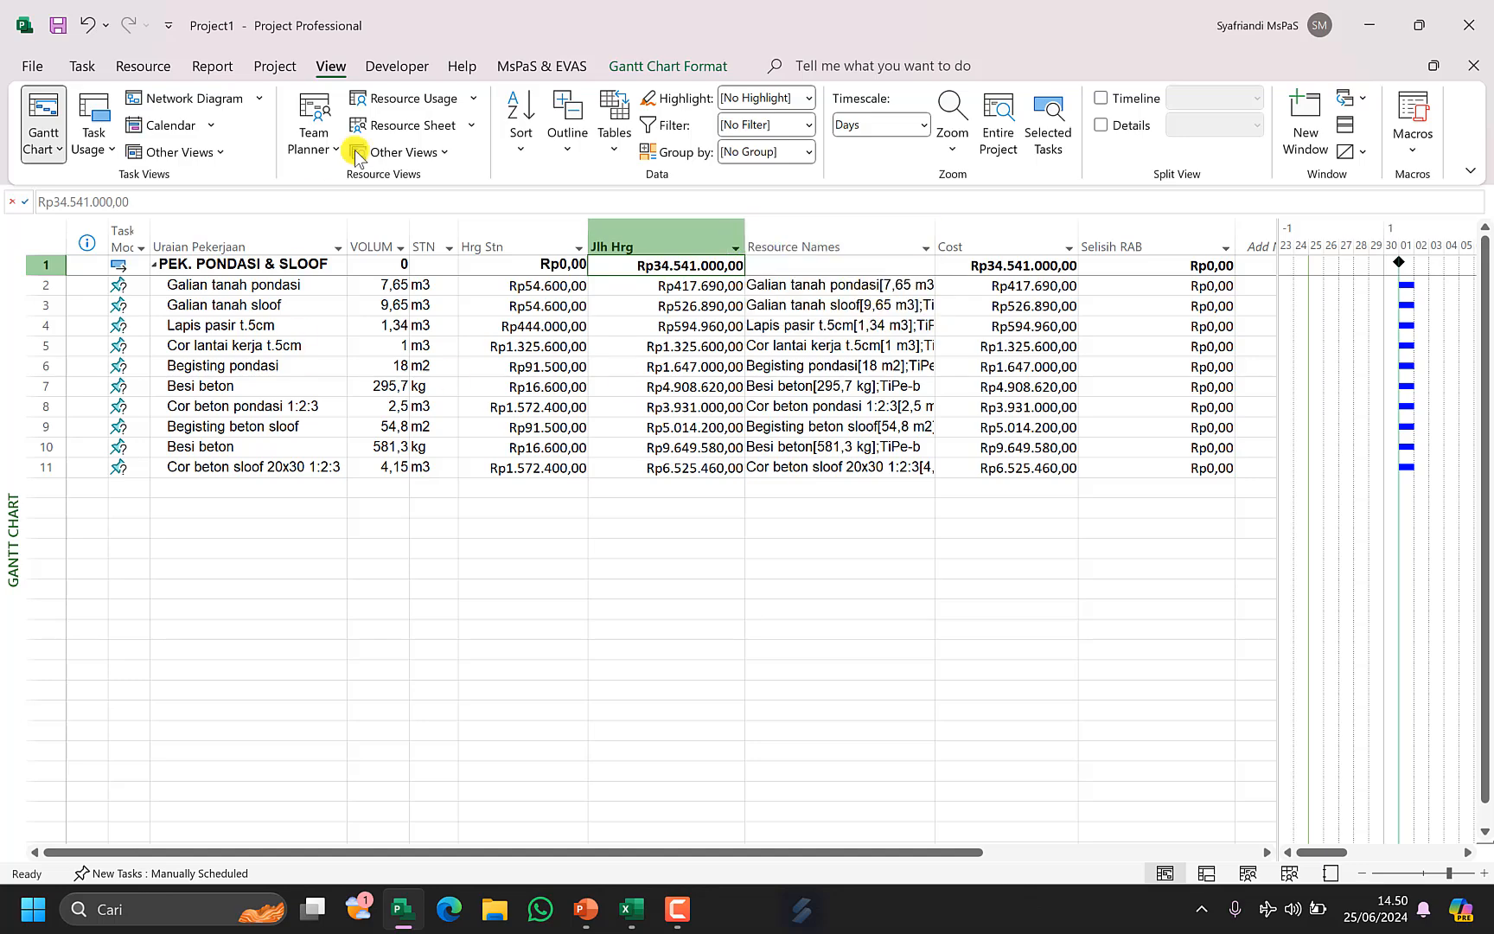
Switch the Gantt Chart's table to the built-in Entry table.
click(614, 143)
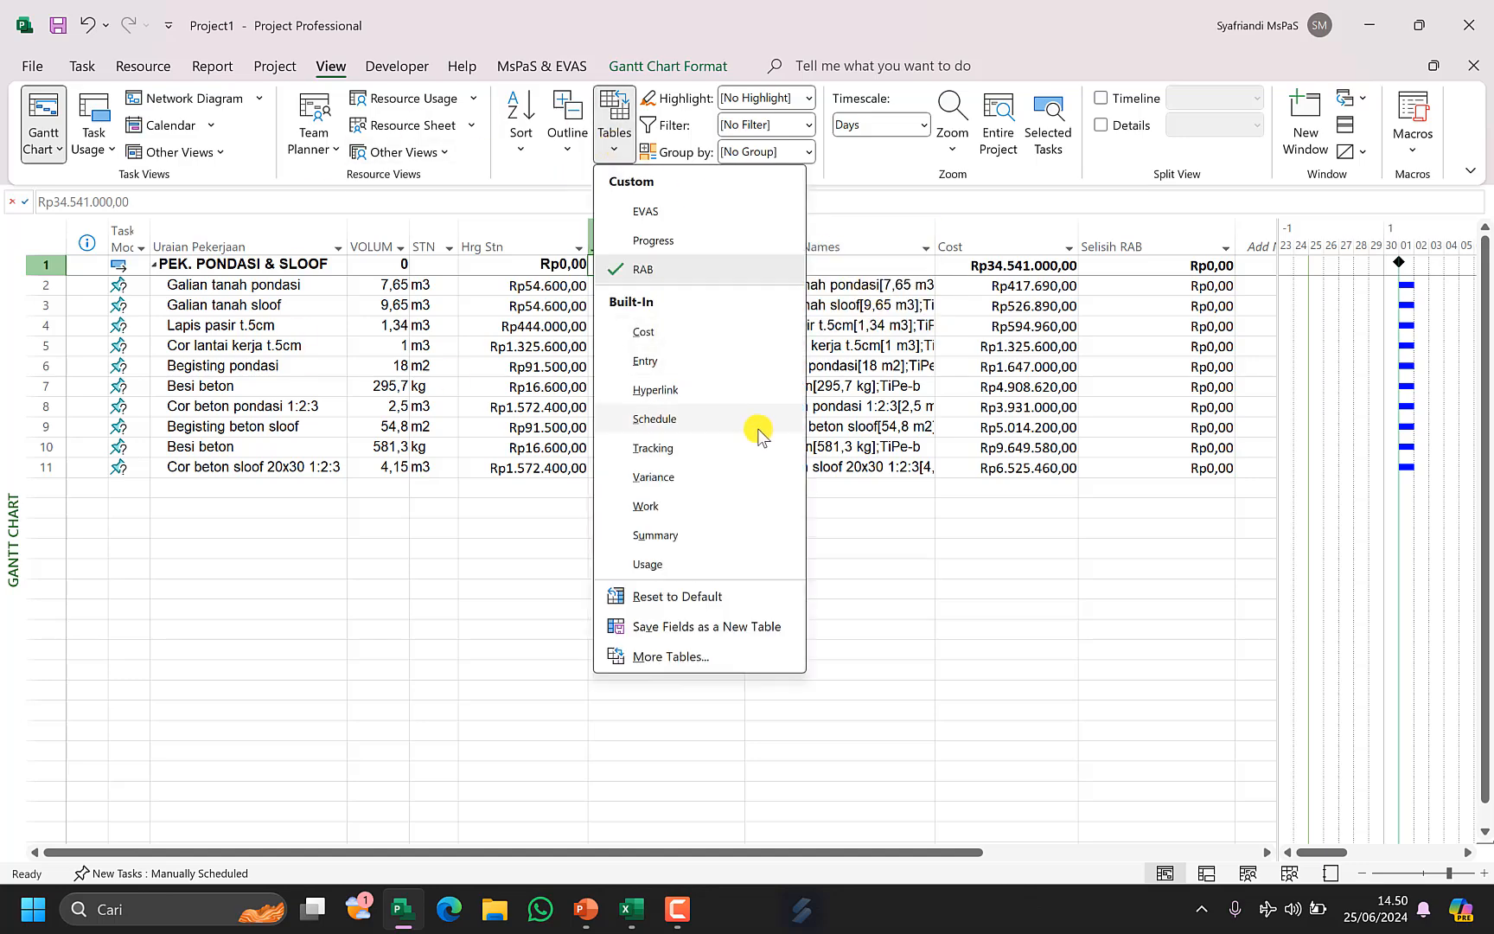
click(734, 370)
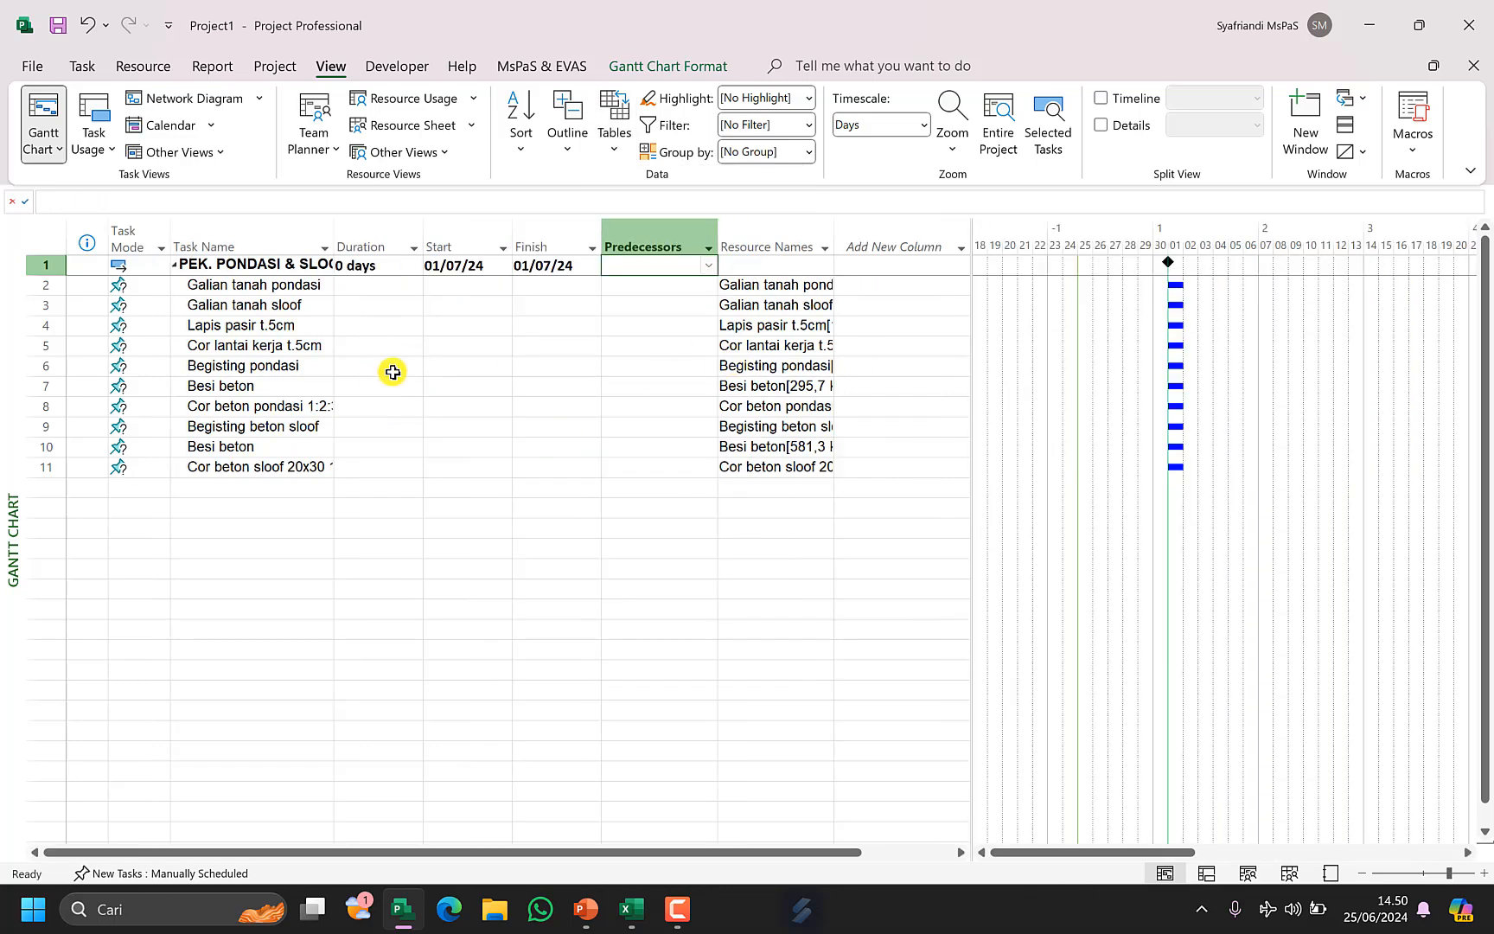
Enter durations 5, 4, 6, 3, 8, 7, 2, 6, 4 and 3 days for tasks 2 through 11.
click(397, 287)
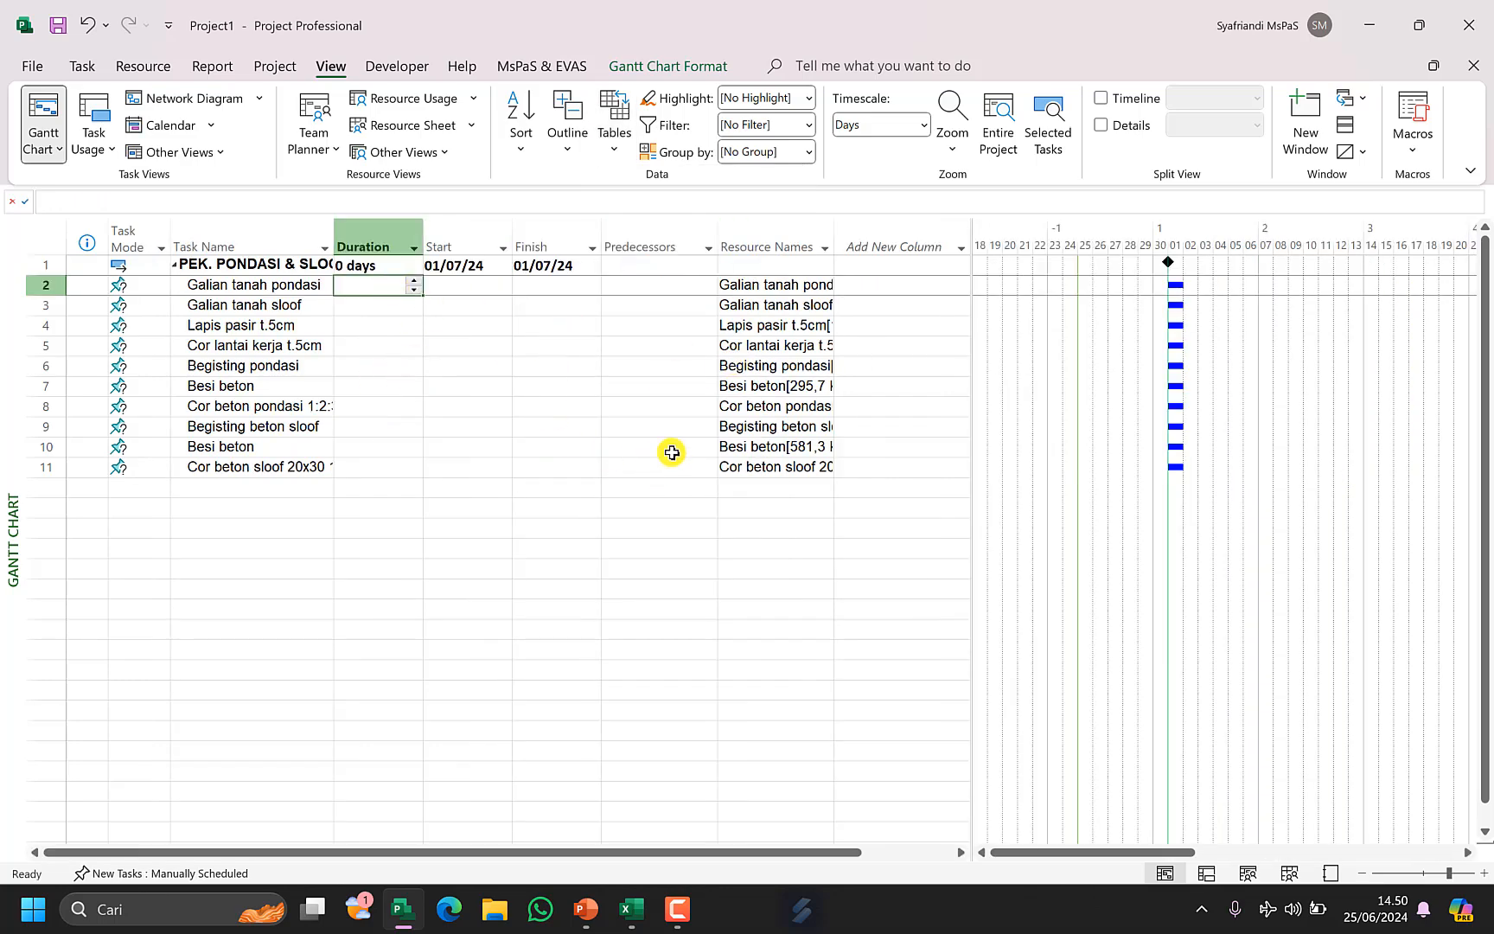
text(5)
key(Return)
text(4)
key(Return)
text(6)
key(Return)
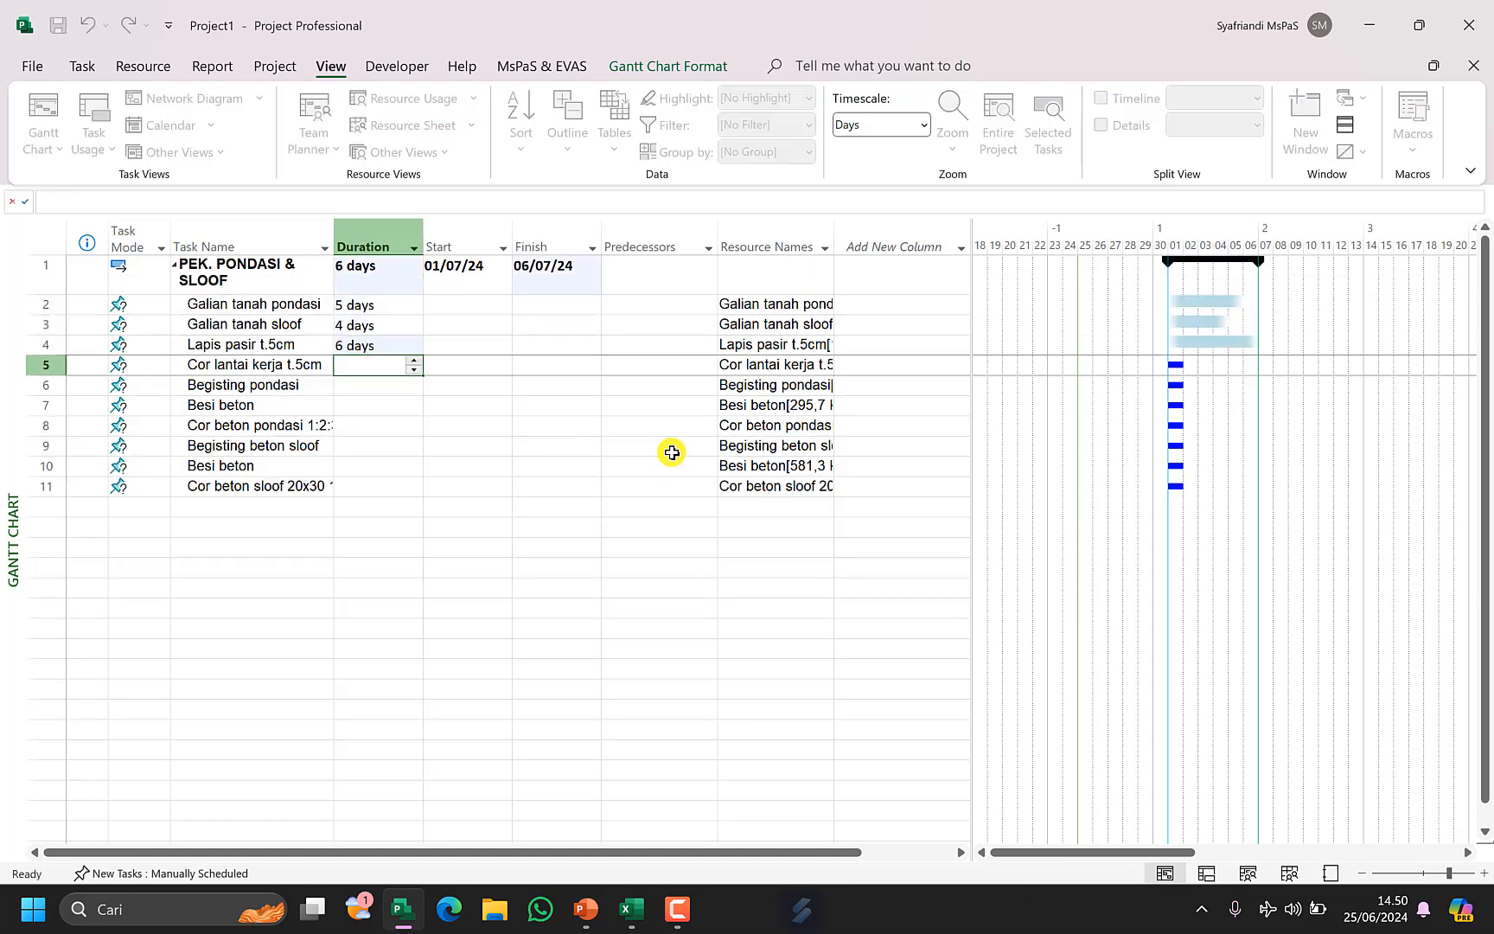
text(3)
key(Return)
text(8)
key(Return)
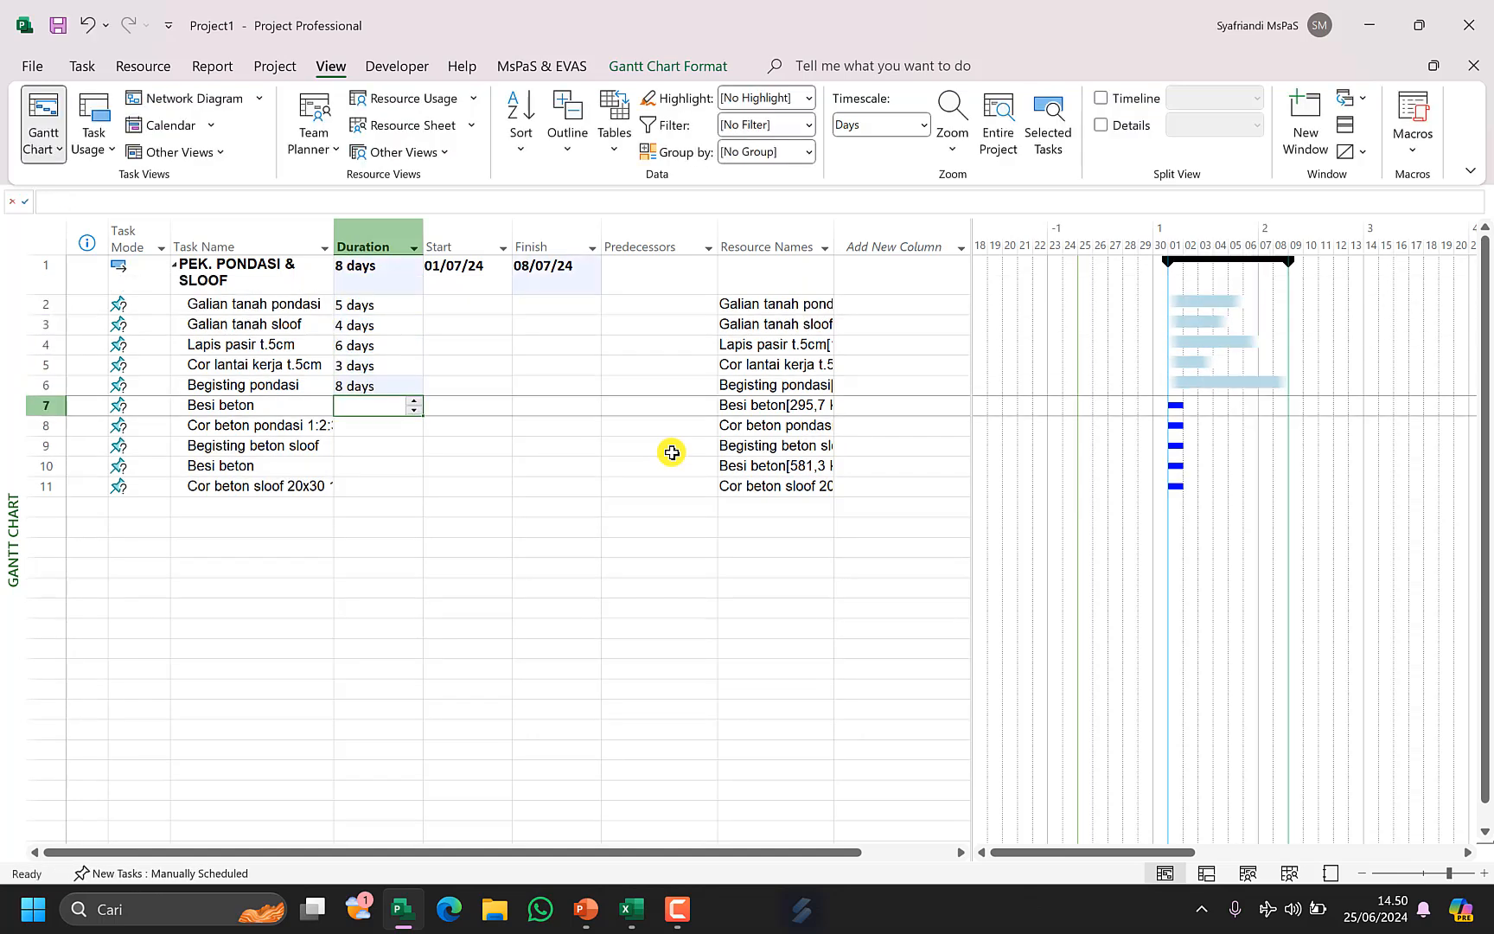
text(7)
key(Return)
text(2)
key(Return)
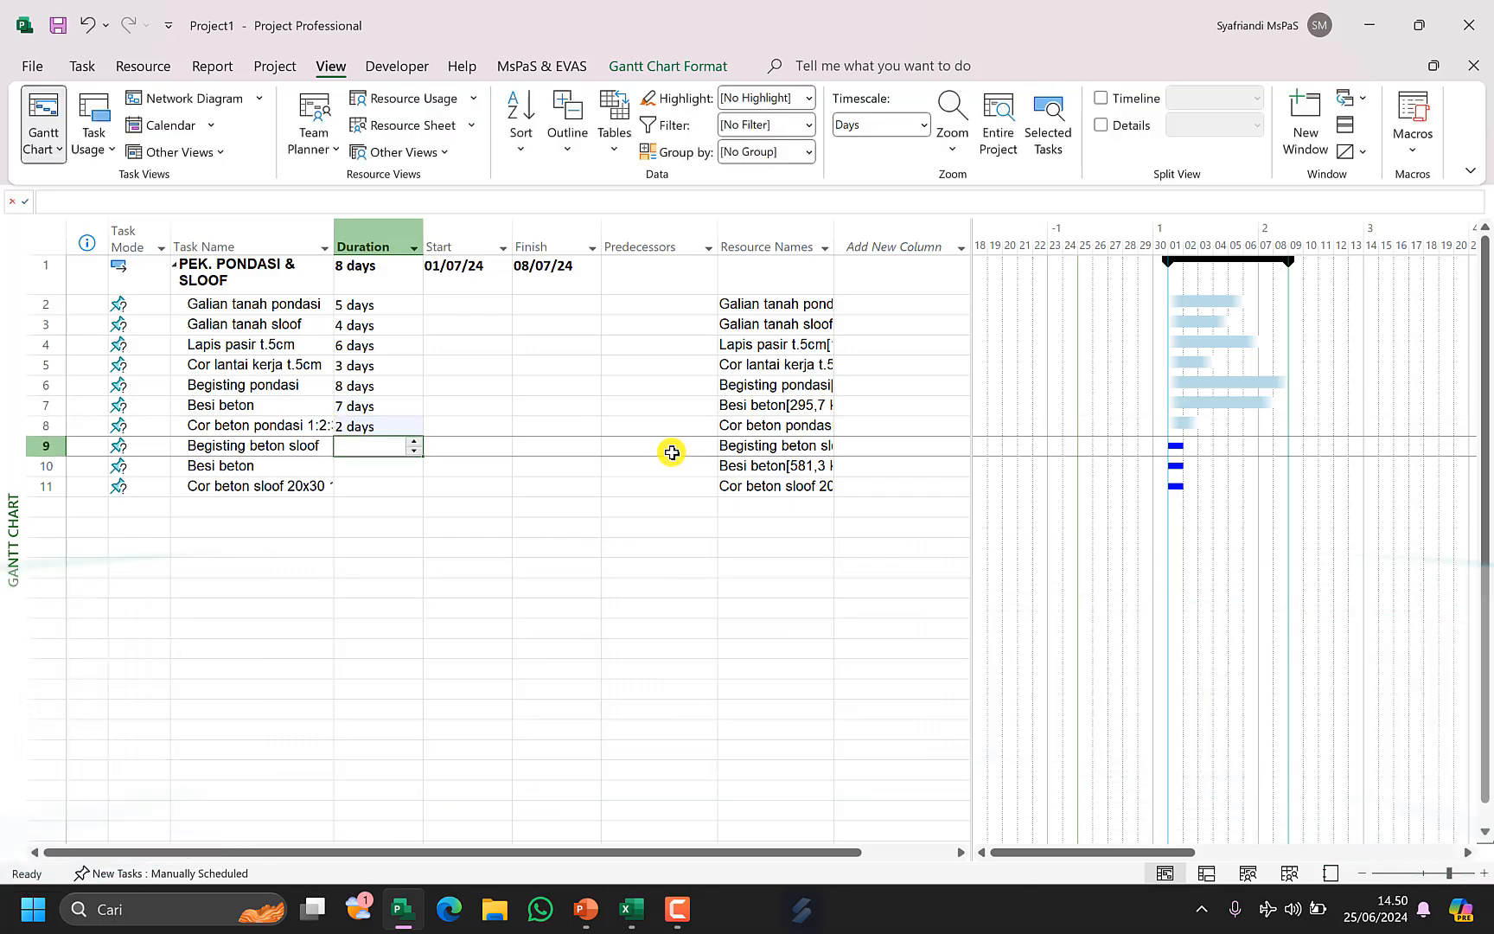
text(6)
key(Return)
text(4)
key(Return)
text(3)
key(Return)
Link tasks 2–11 in a finish-to-start chain, then delete Besi beton (task 7)'s predecessor.
drag(374, 305, 374, 484)
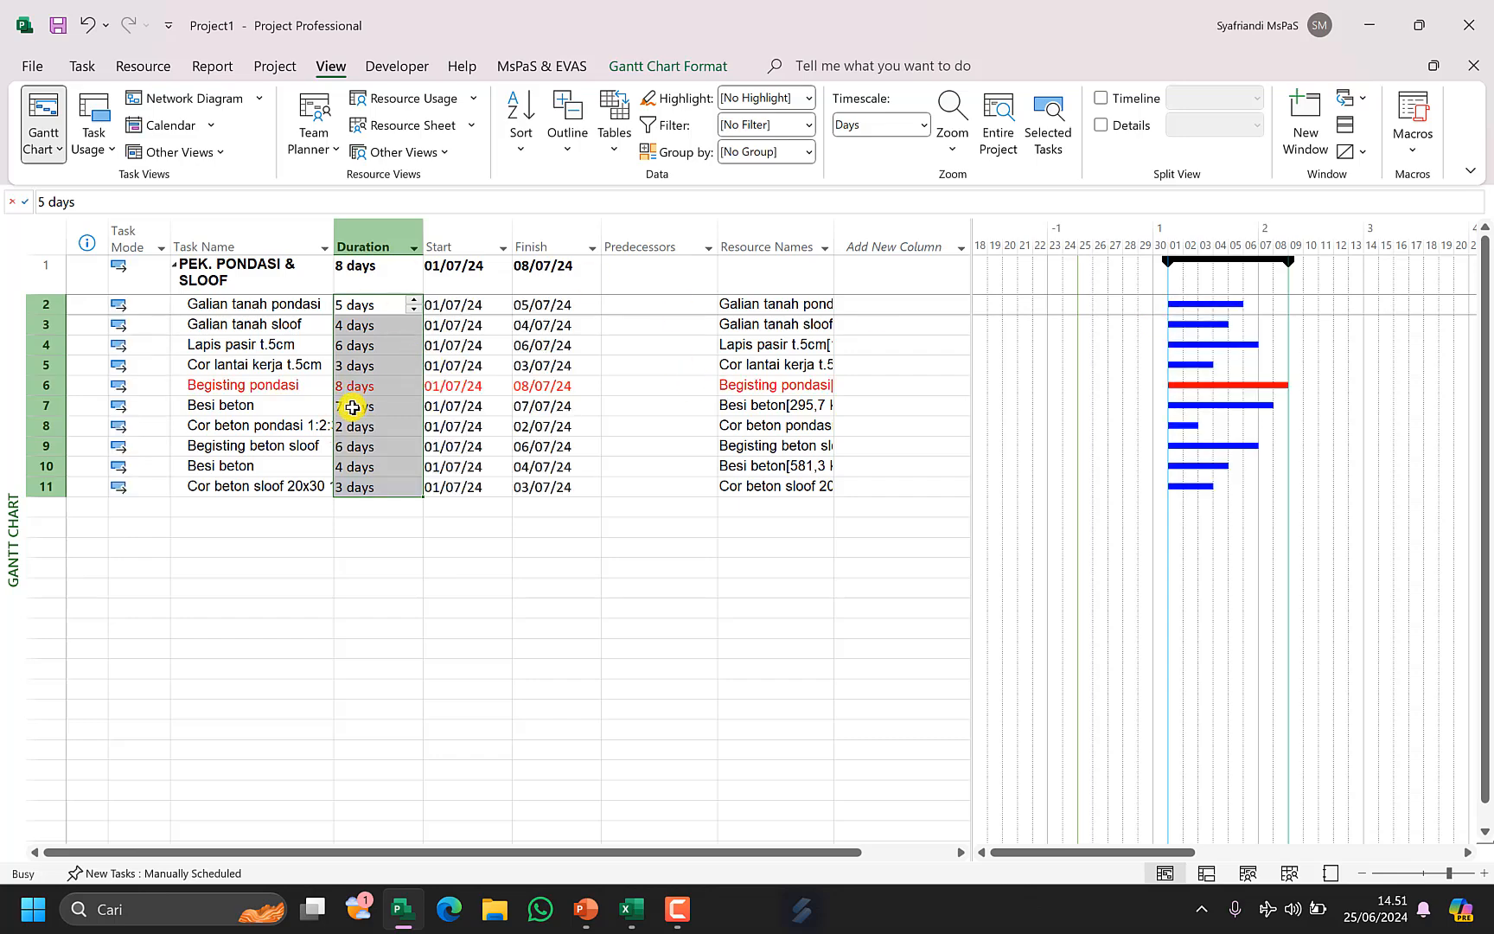
key(ctrl+F2)
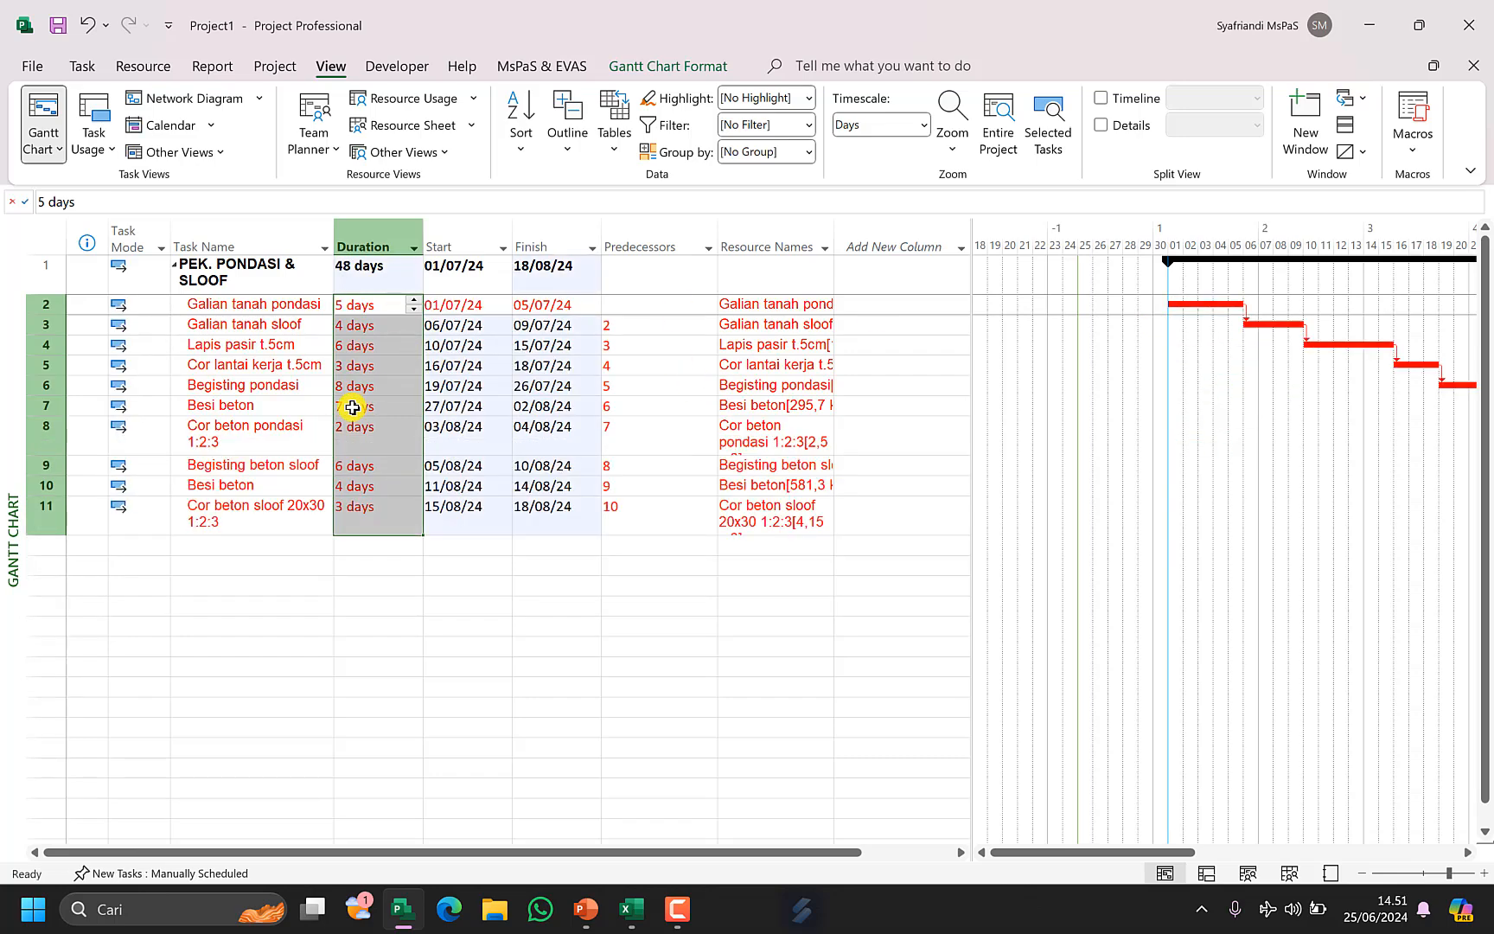
click(624, 403)
key(Delete)
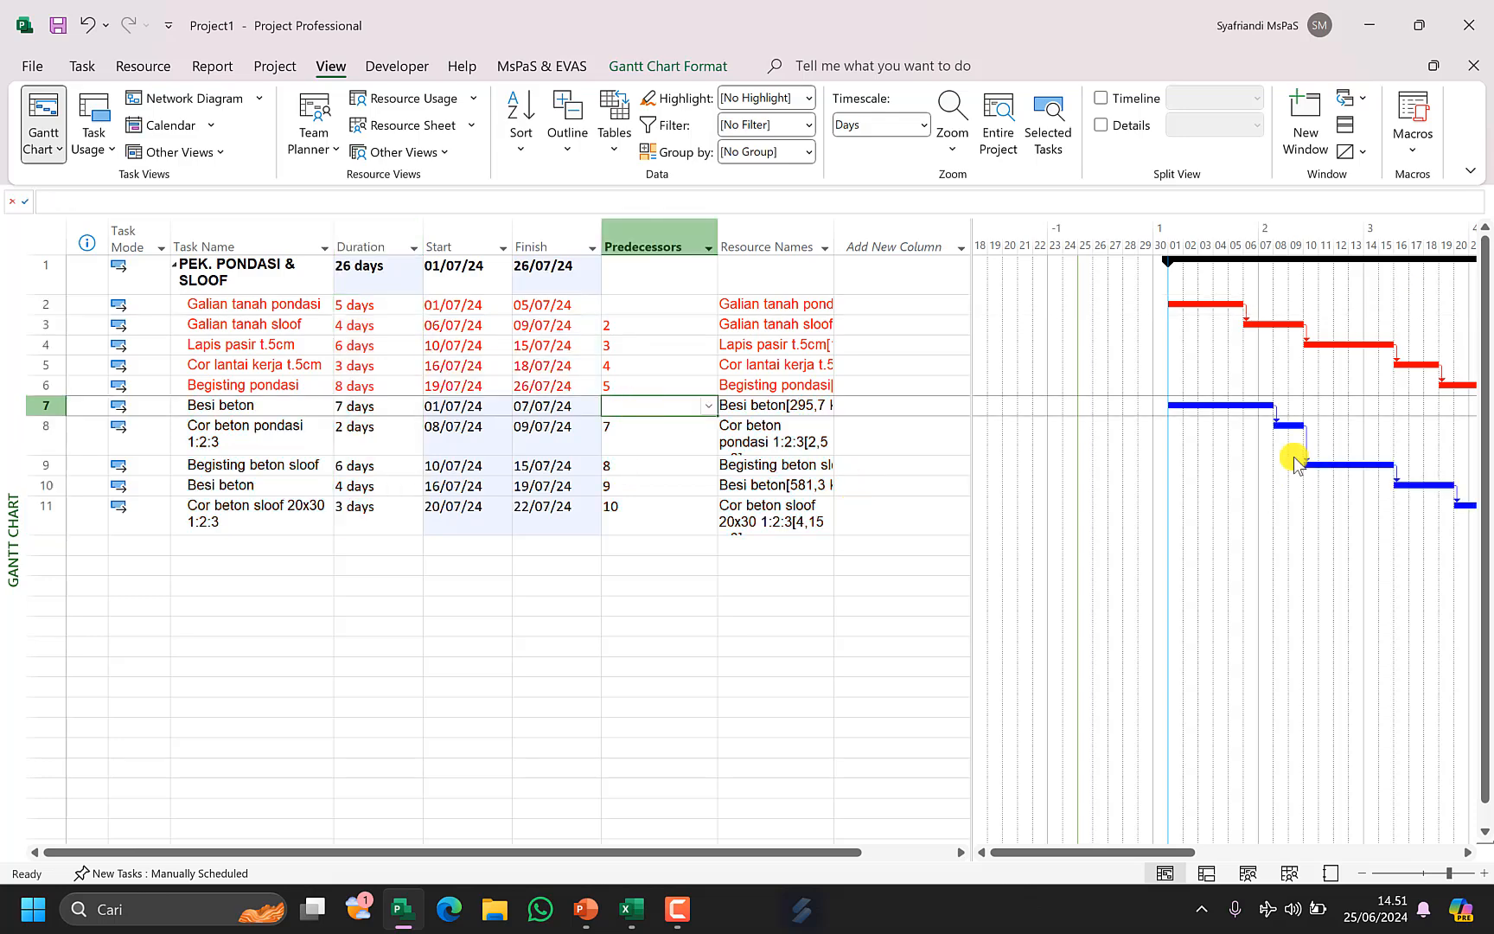
Set Cor beton pondasi 1:2:3's predecessors to 7;2.
click(658, 430)
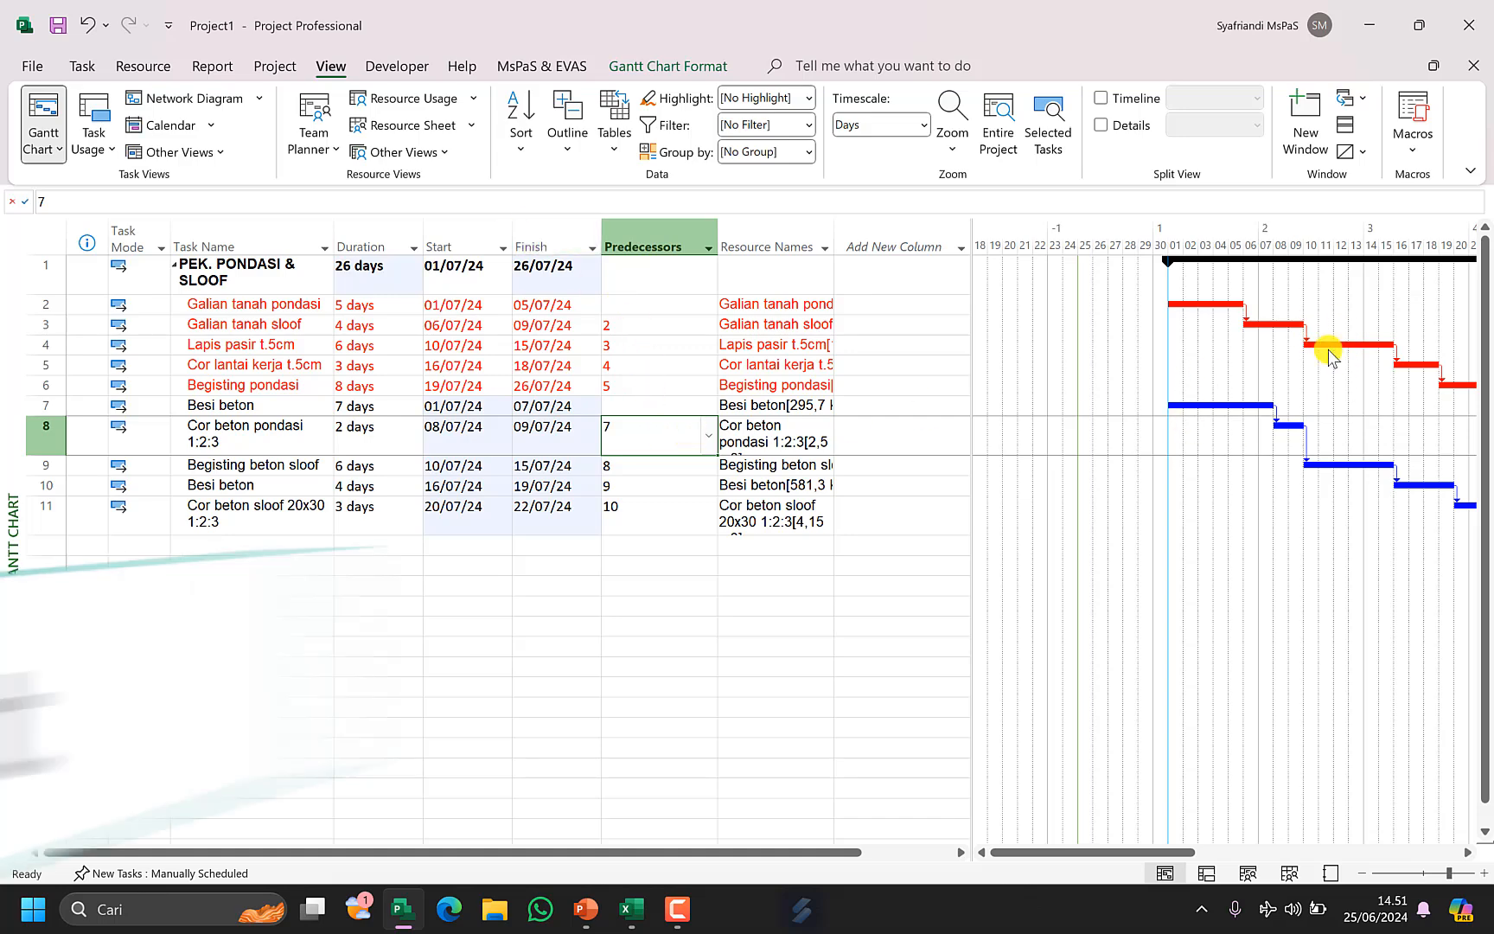
key(F2)
text(;2)
key(Return)
drag(1072, 852, 1106, 840)
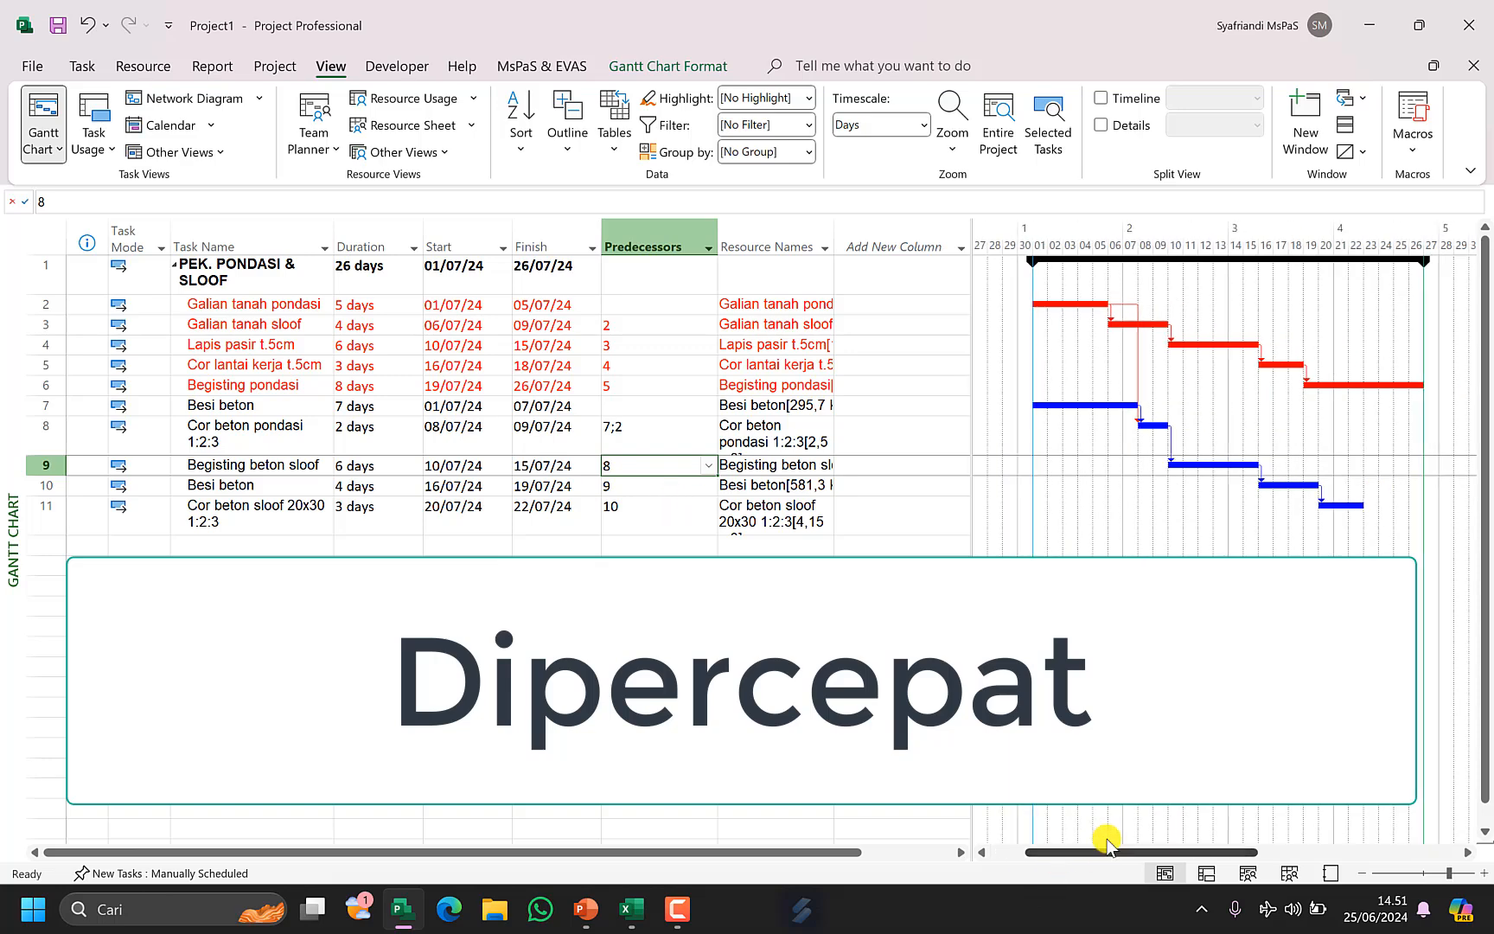
Set Begisting pondasi and Cor beton sloof 20x30 to 4 days and Cor beton pondasi 1:2:3 to 5 days.
click(655, 431)
key(Down)
key(Down)
key(F2)
key(Escape)
key(Left)
key(Left)
key(Left)
key(Up)
key(Up)
key(Up)
key(Up)
text(4)
key(Return)
key(Down)
key(Down)
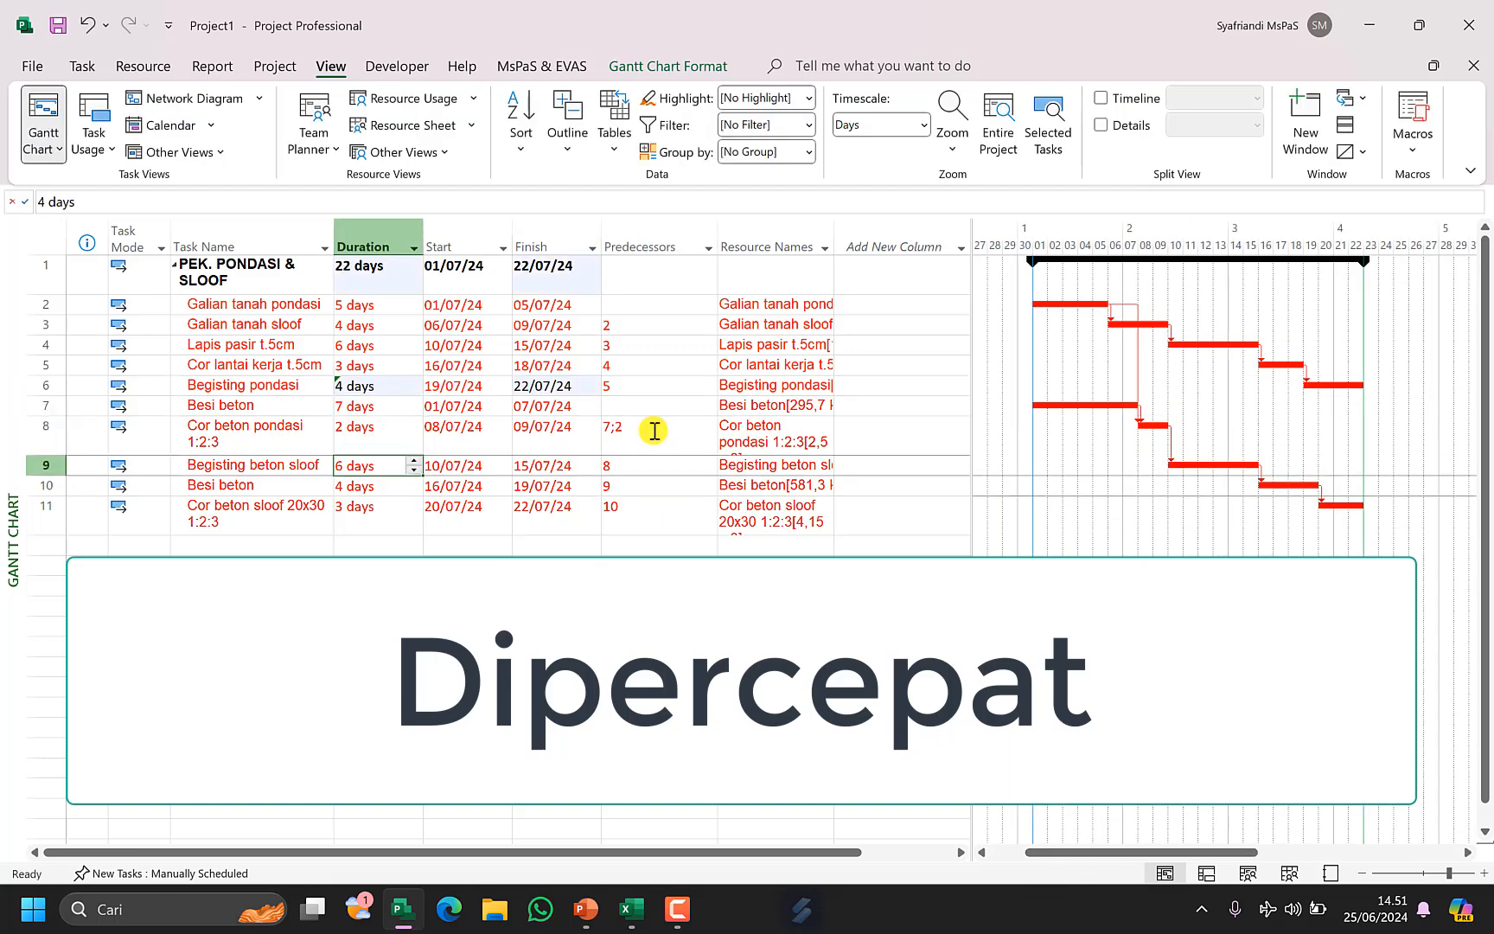
key(Down)
key(Down)
text(4)
key(Return)
key(Up)
key(Up)
key(Up)
key(Up)
key(Up)
key(Down)
text(5)
key(Return)
Set the second Besi beton task's duration to 5 days.
key(Right)
key(Right)
key(Right)
key(Down)
key(F2)
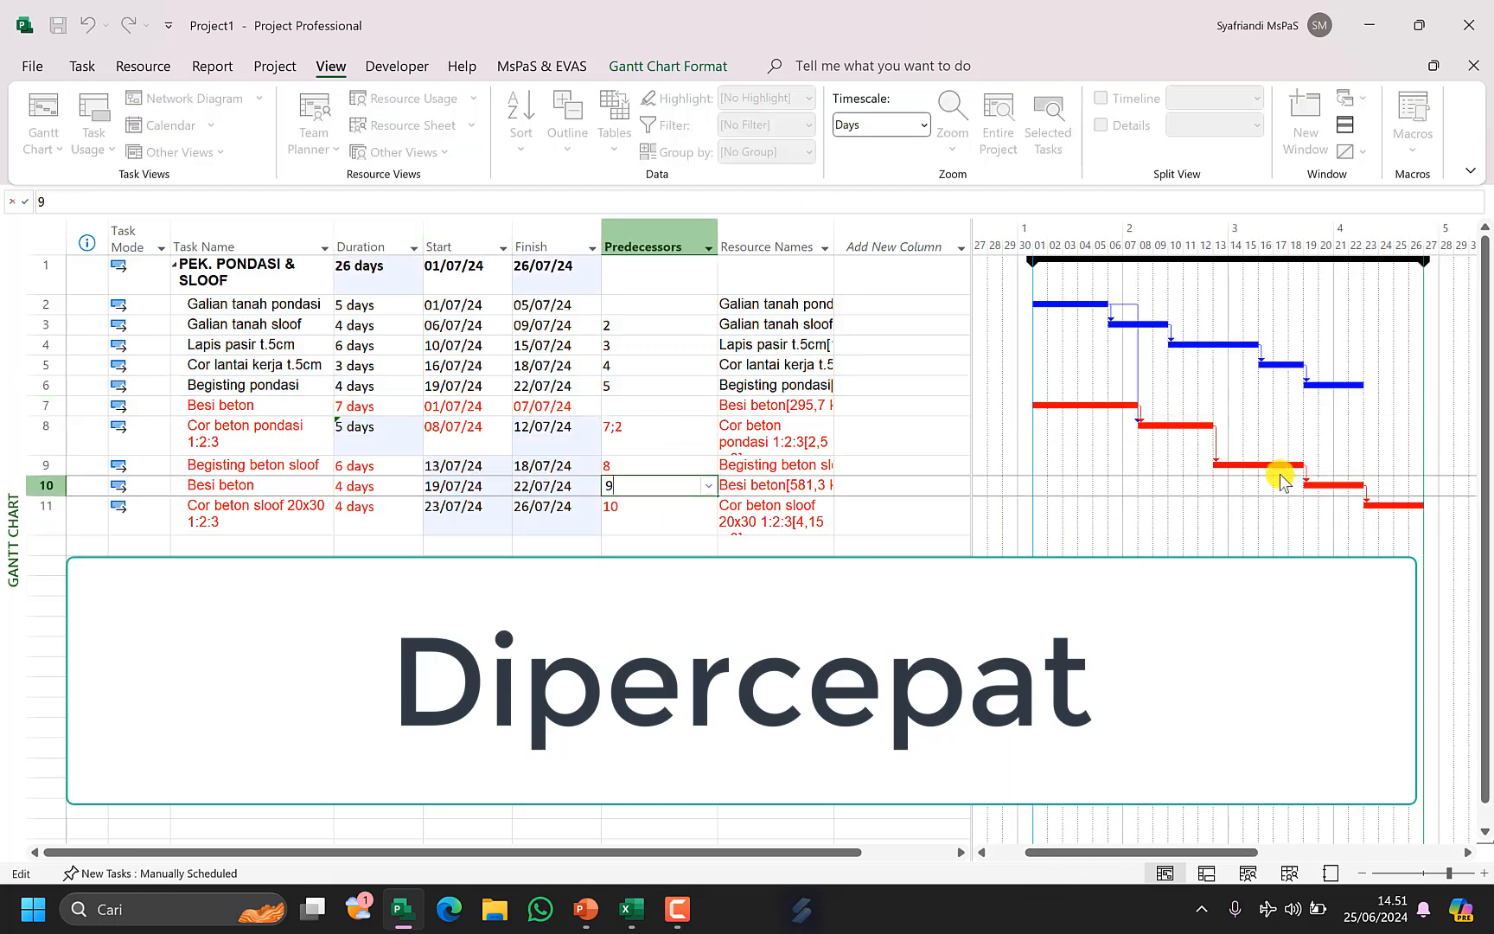
key(Return)
key(Down)
key(F2)
key(Escape)
key(Left)
key(Left)
key(Left)
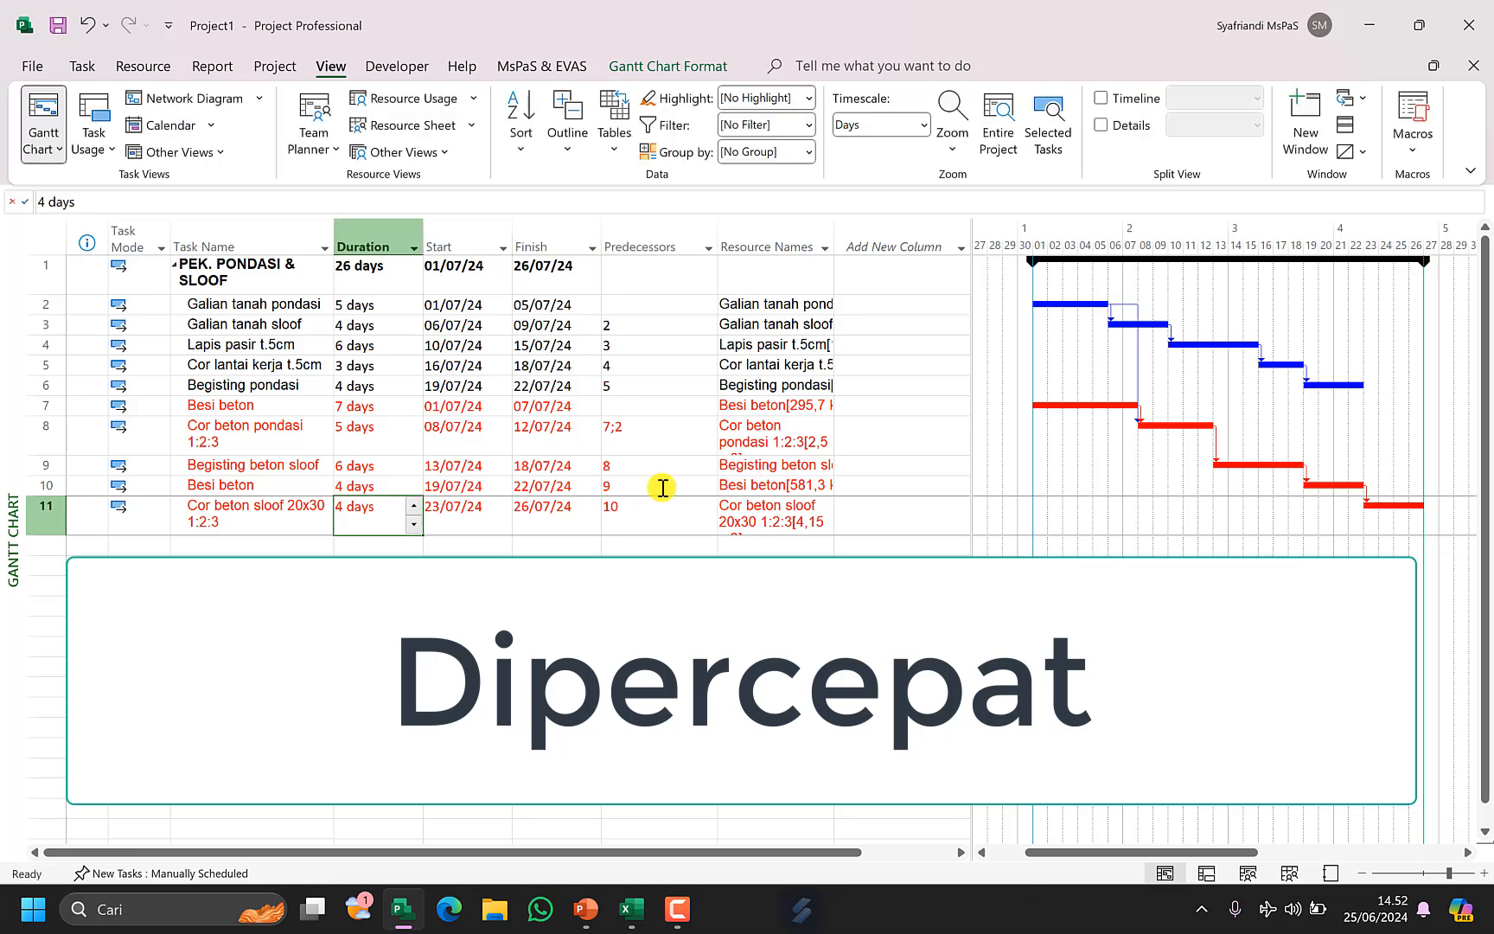
key(Up)
text(5)
key(Return)
Add task 6 to Cor beton sloof 20x30 1:2:3's predecessors, making them 10;6.
key(Up)
key(Up)
key(Up)
key(Up)
key(Down)
key(Down)
key(Right)
key(Right)
key(Right)
Set Cor lantai kerja t.5cm's duration to 4 days.
key(Down)
key(Down)
key(F2)
text(;6)
key(Return)
key(Up)
key(Up)
key(Up)
key(Up)
key(Up)
key(Up)
key(Left)
key(Left)
key(Left)
Undo the last two duration edits and set Cor lantai kerja t.5cm's duration to 5 days.
key(Down)
key(Down)
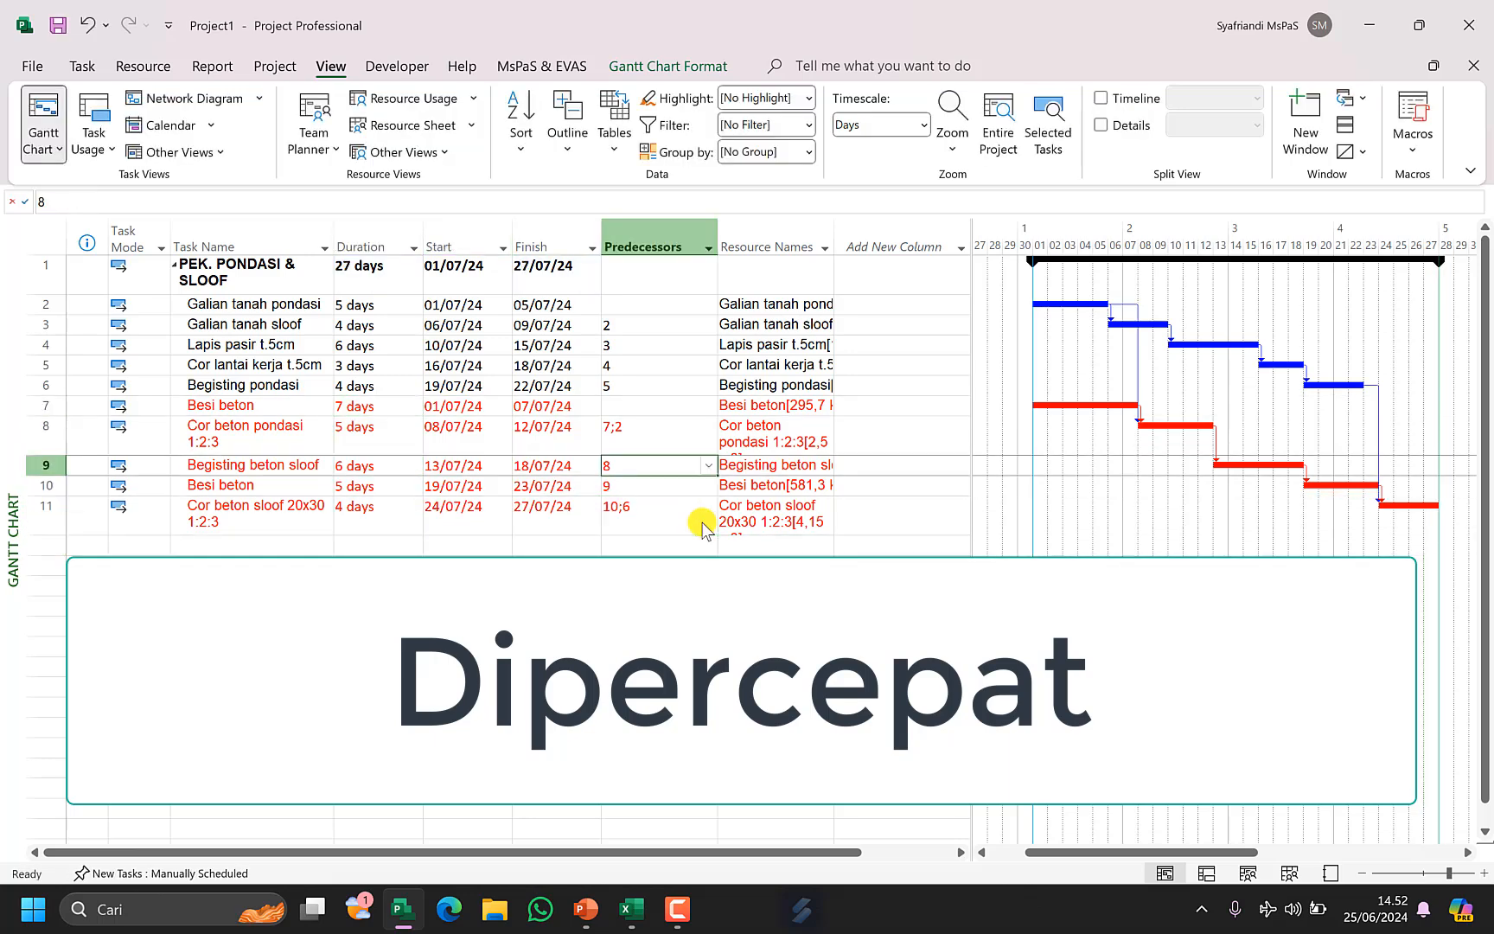
key(Up)
key(Up)
key(Up)
text(4)
key(Return)
Set Begisting beton sloof's duration to 7 days and Begisting pondasi's duration to 4 days.
key(Down)
key(Down)
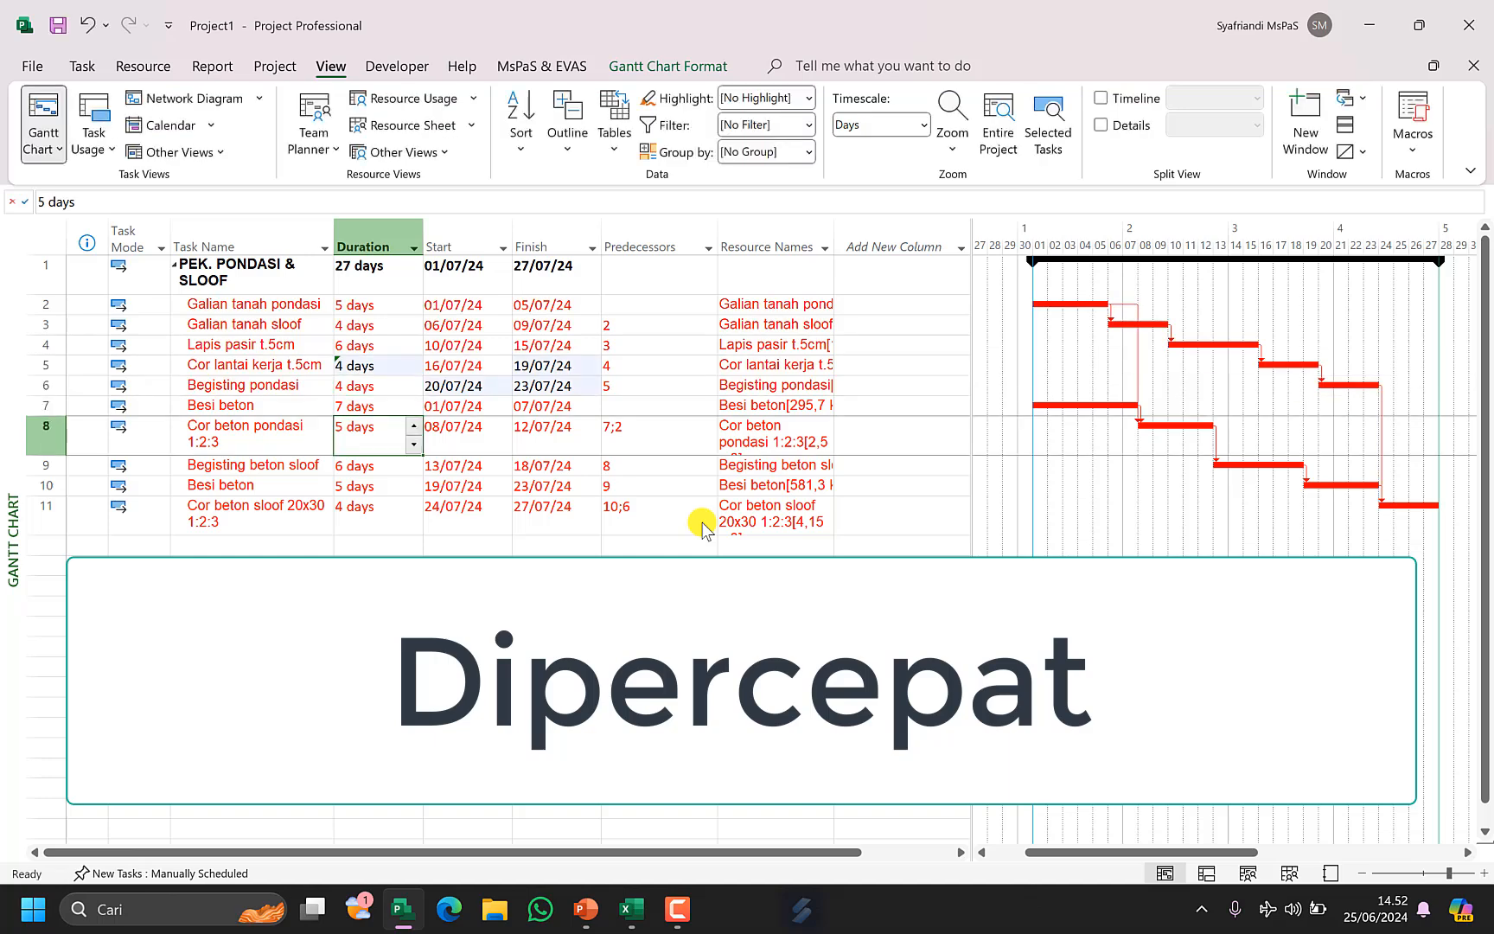
text(4)
key(Return)
key(ctrl+z)
key(ctrl+z)
text(5)
key(Return)
key(Down)
key(Down)
key(Down)
text(7)
key(Return)
key(Up)
key(Up)
key(Up)
text(4)
key(Return)
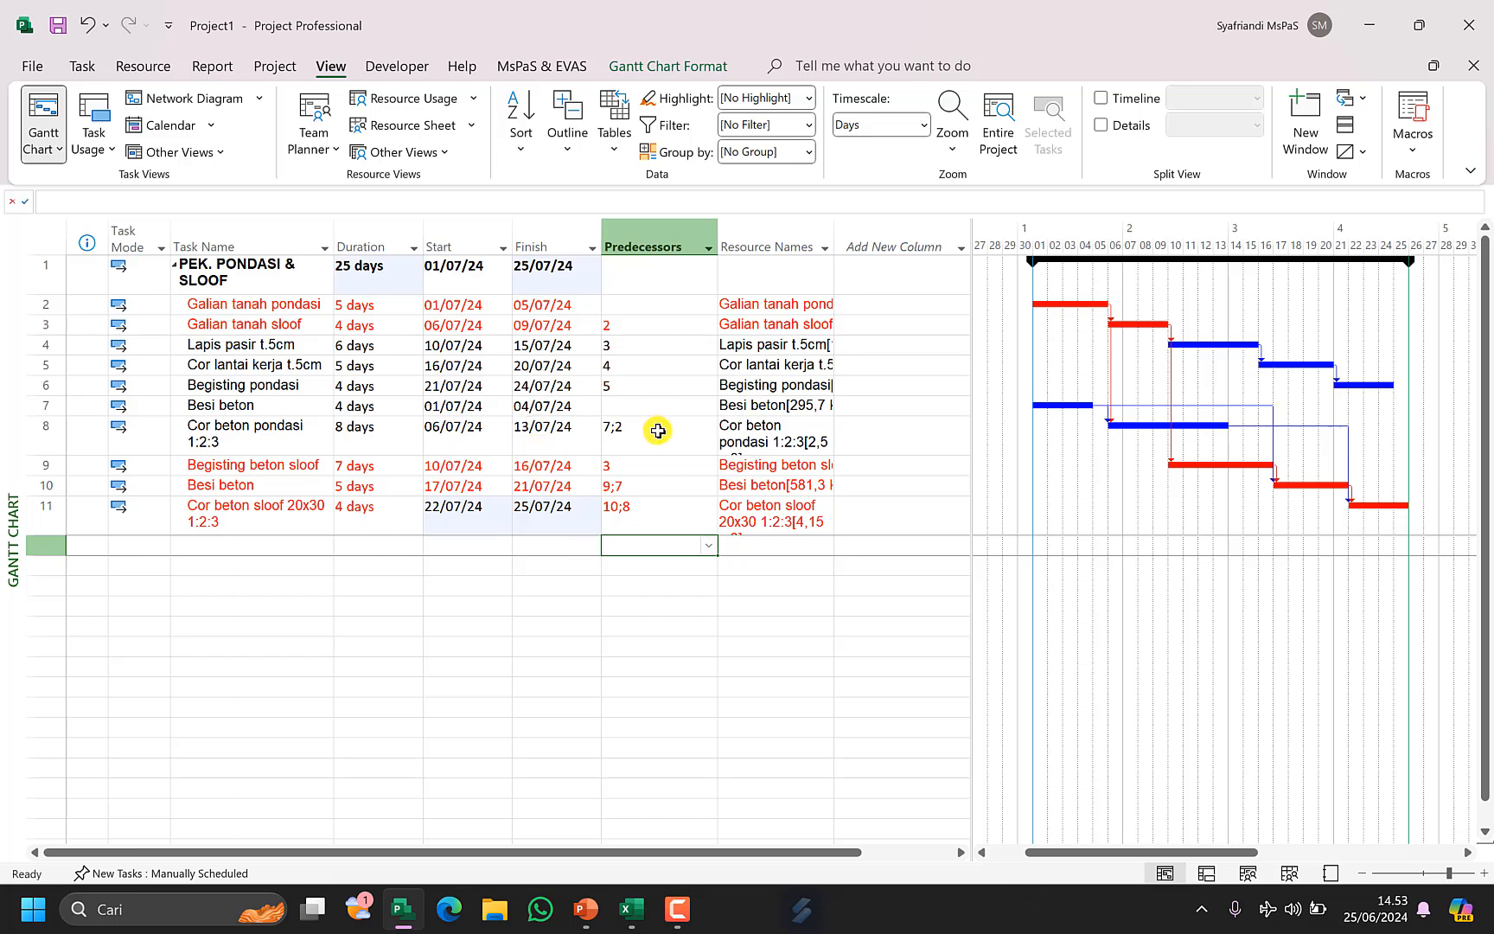
click(670, 391)
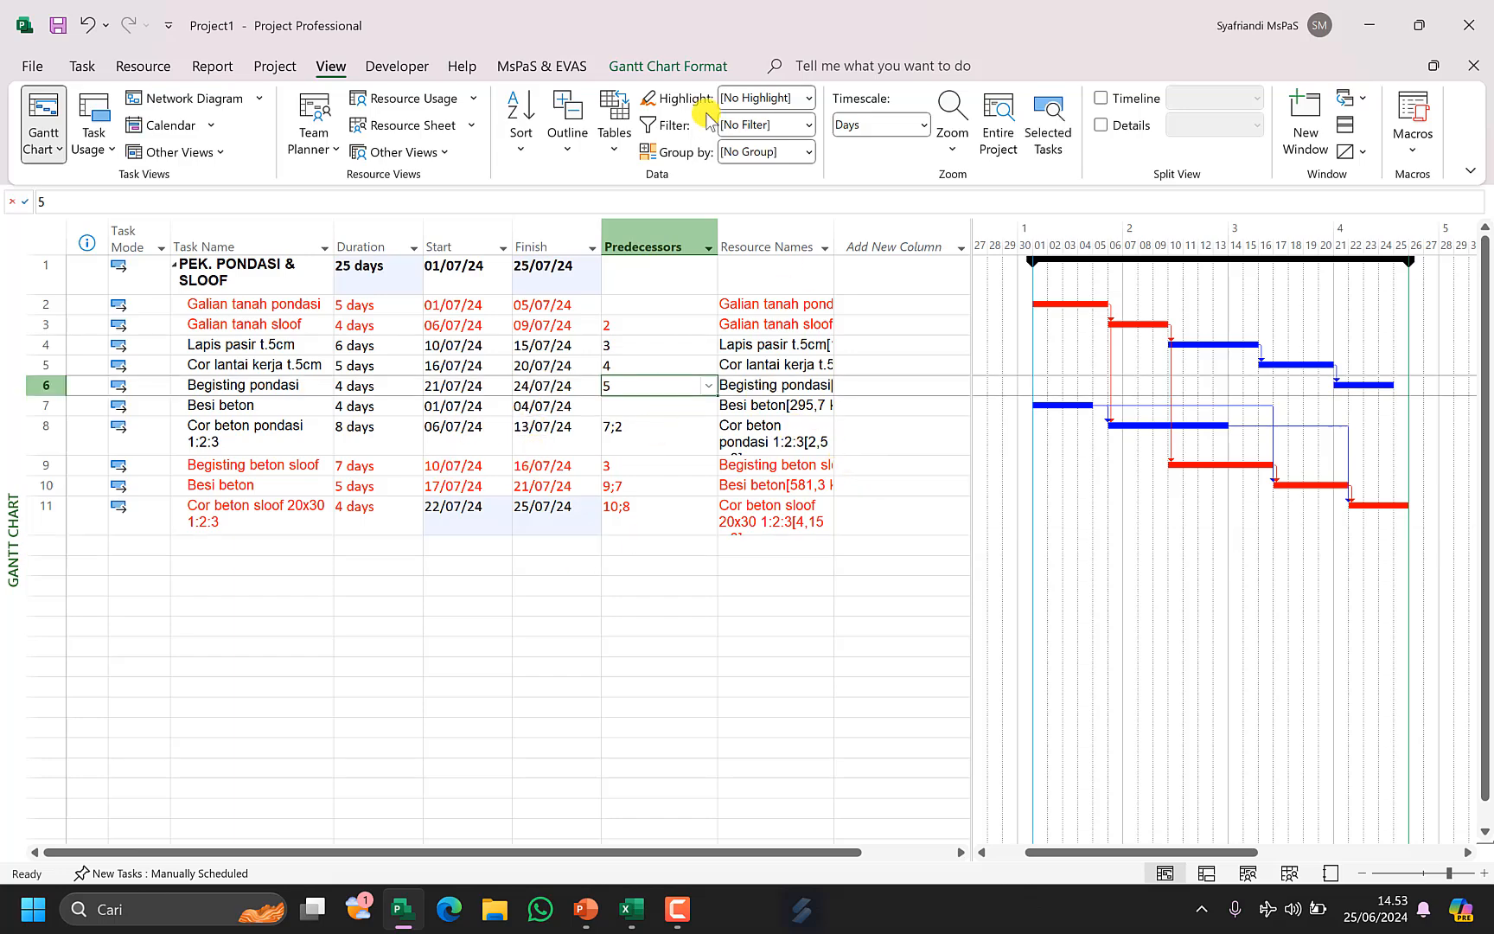
Switch the task sheet to the custom EVAS table.
click(619, 160)
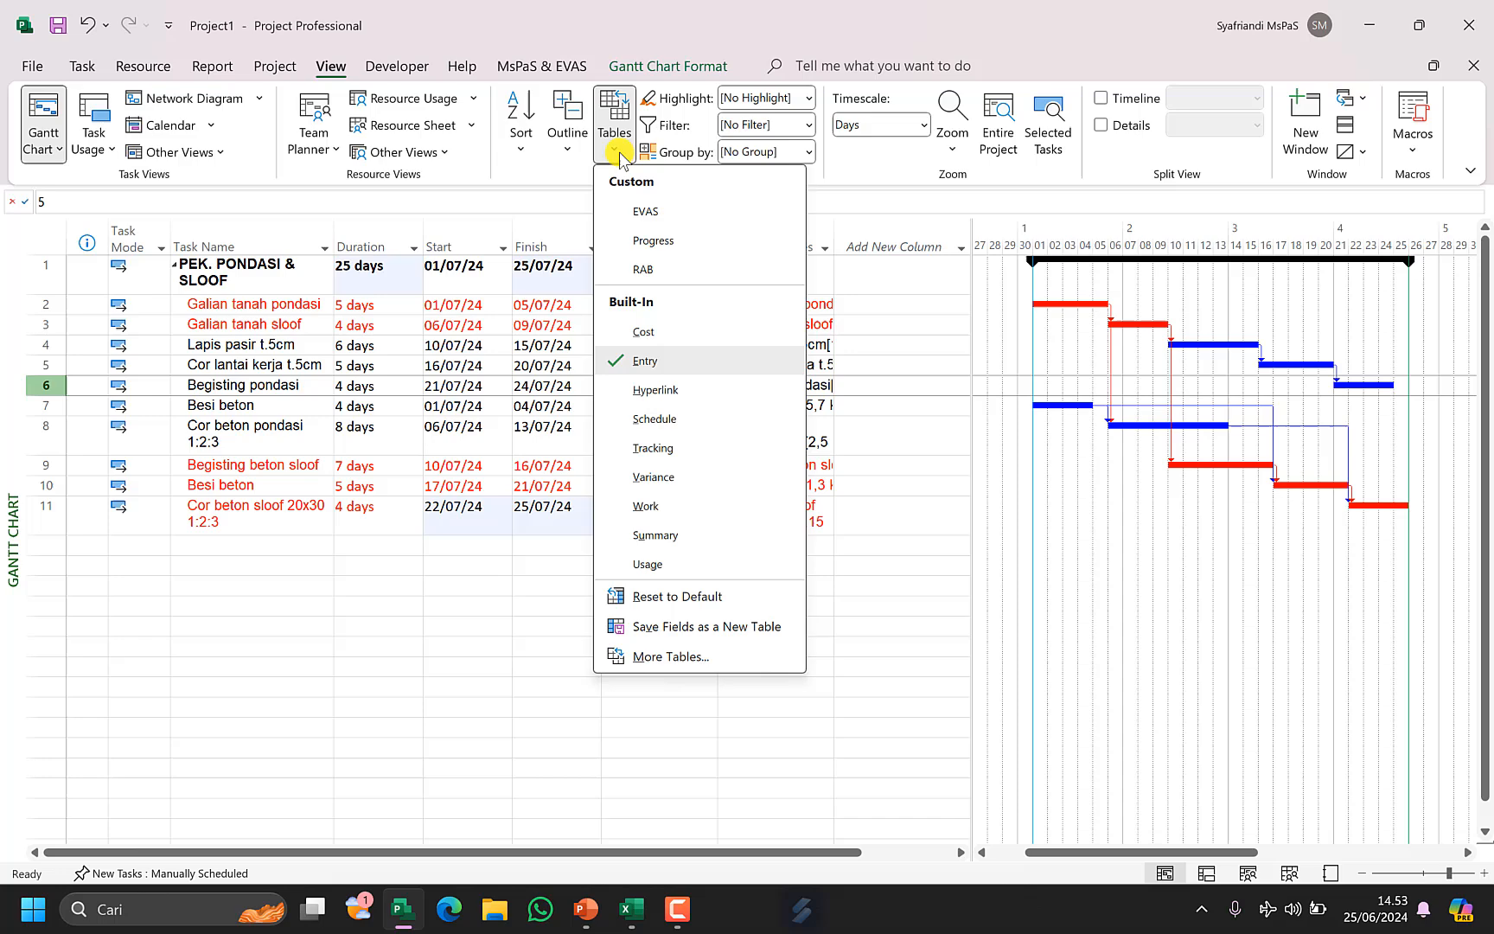
click(634, 208)
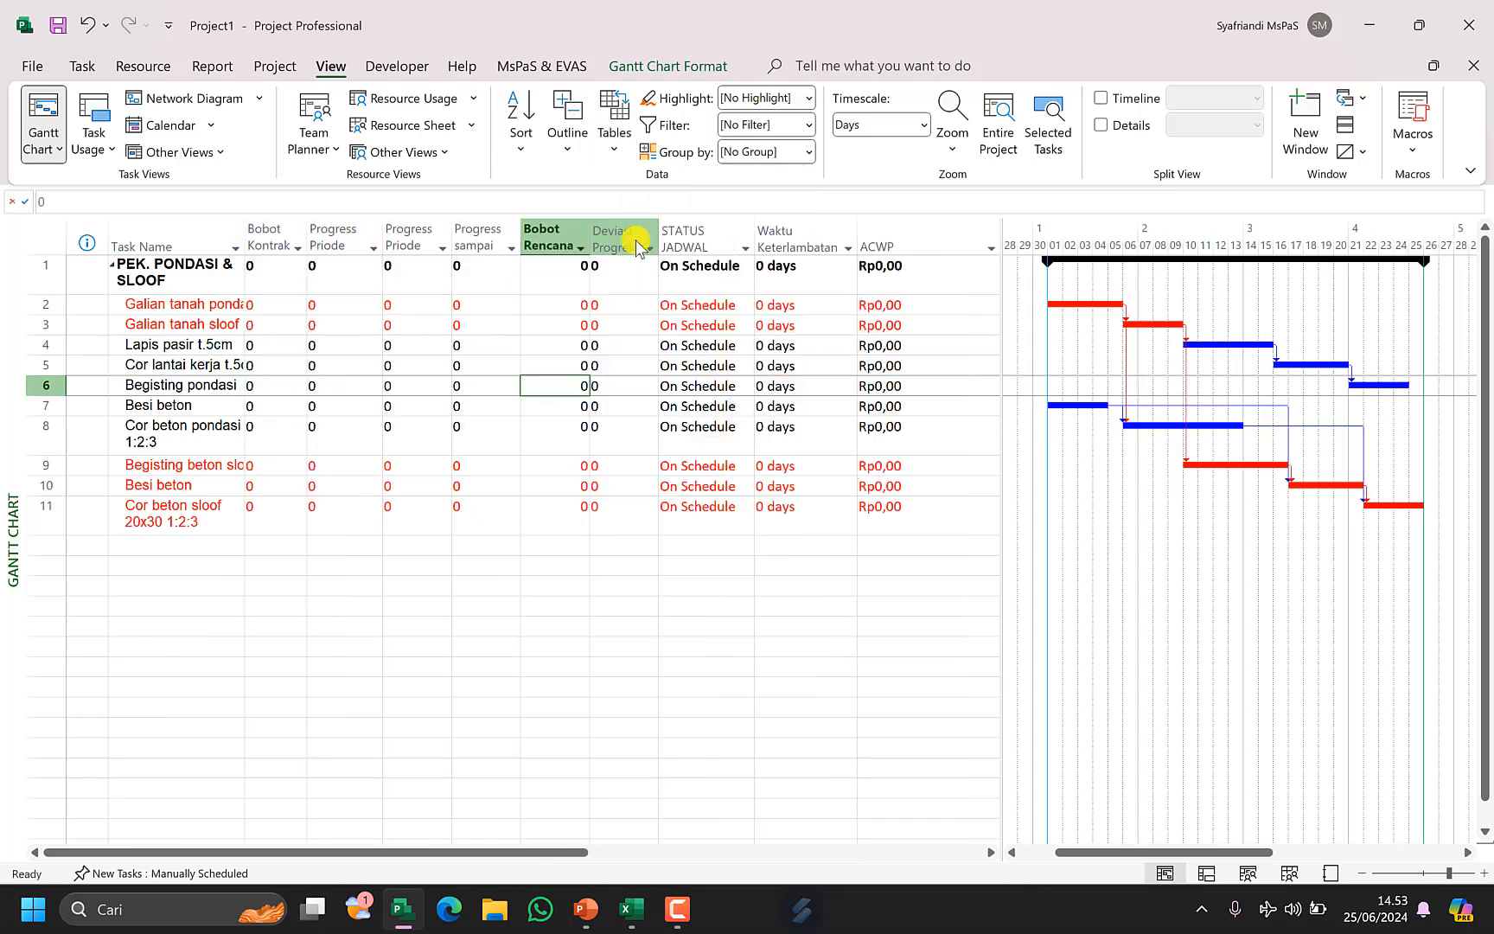
Edit the Bobot Kontrak % custom field formula to [Baseline Cost]/345410, using the Excel Sub jumlah total.
right_click(272, 242)
click(364, 568)
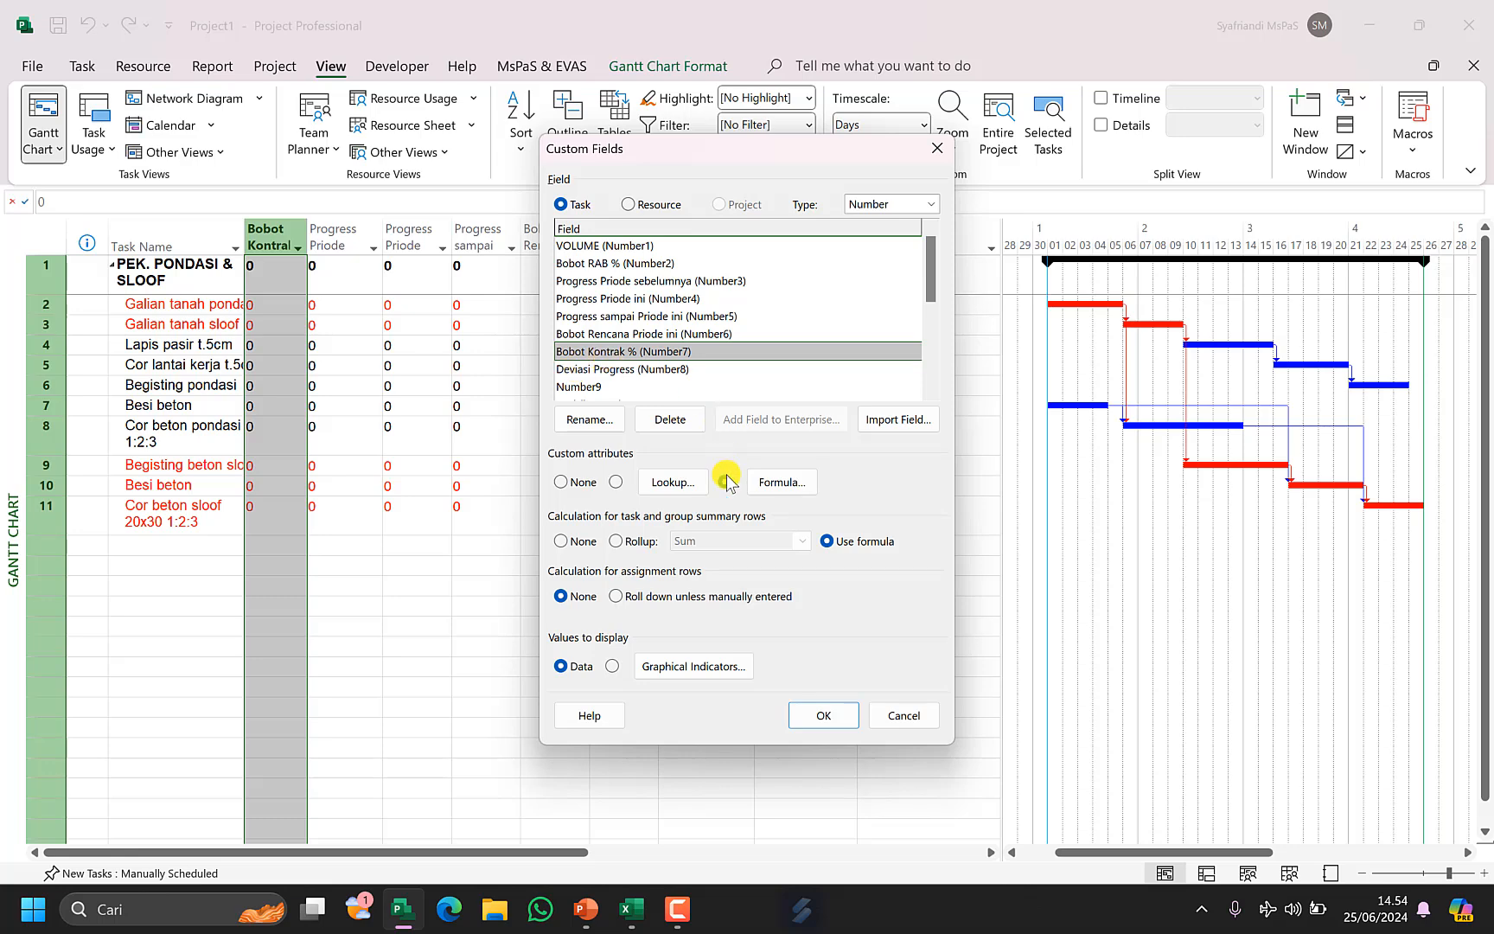
click(777, 484)
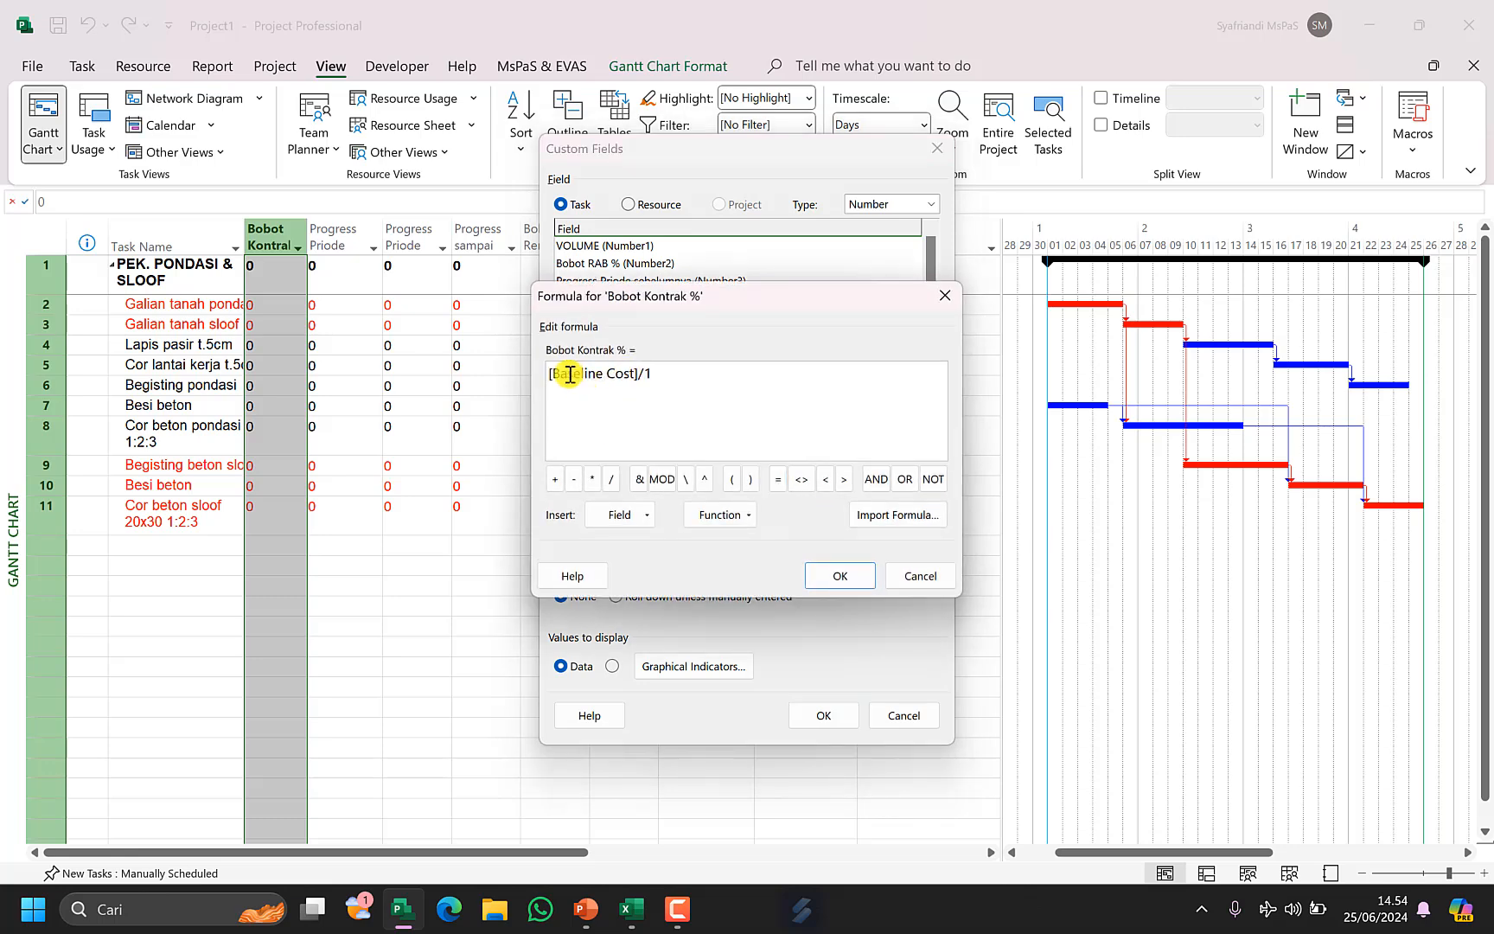
click(631, 907)
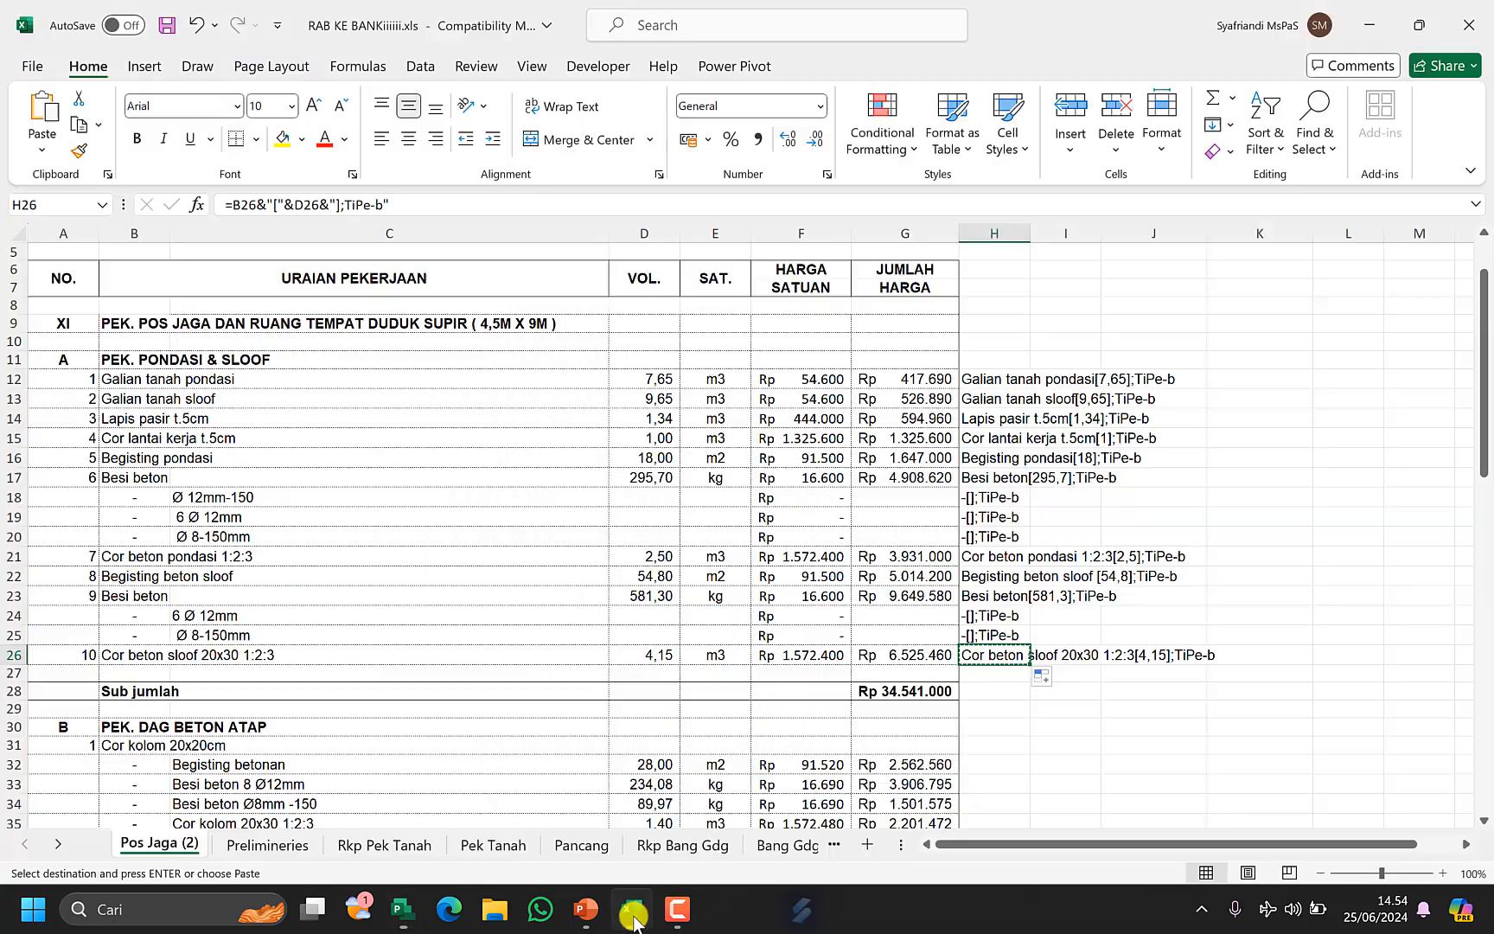
click(951, 692)
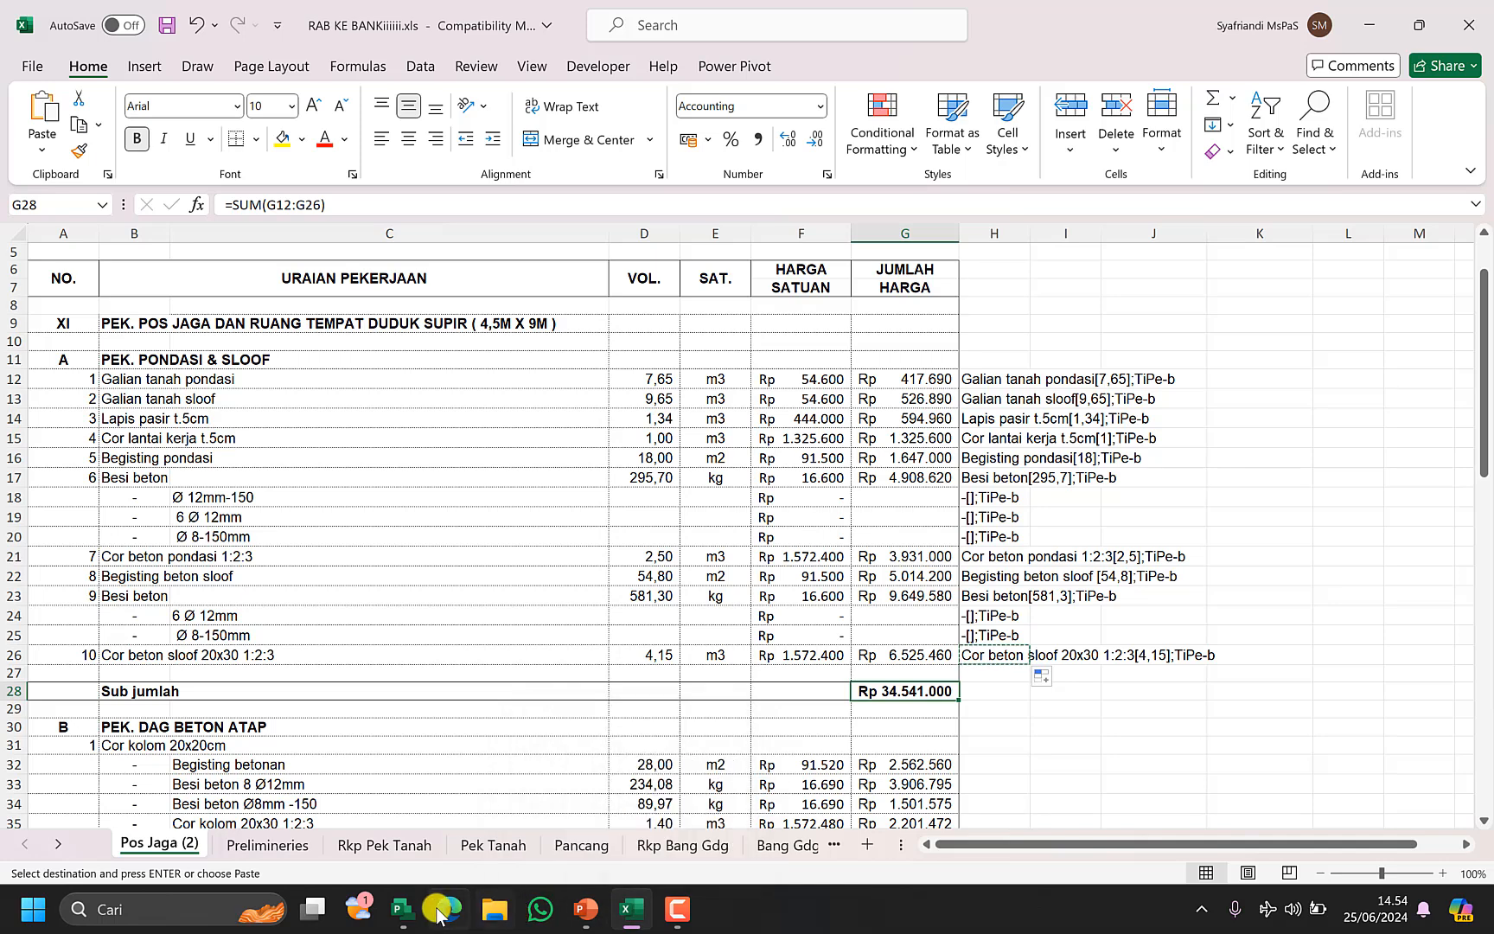
click(402, 907)
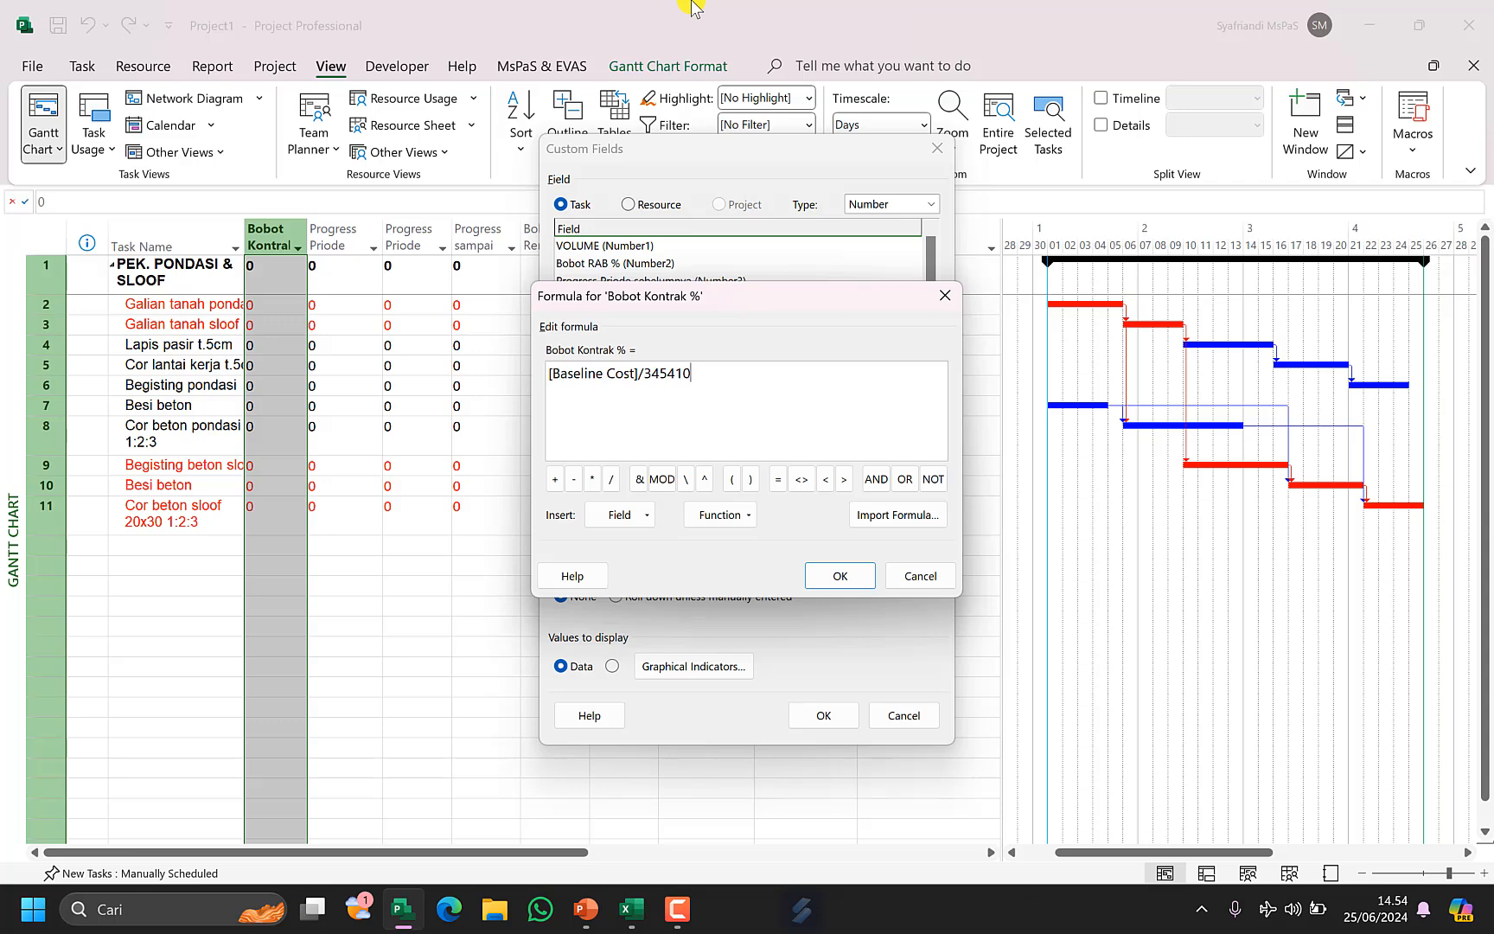
key(Return)
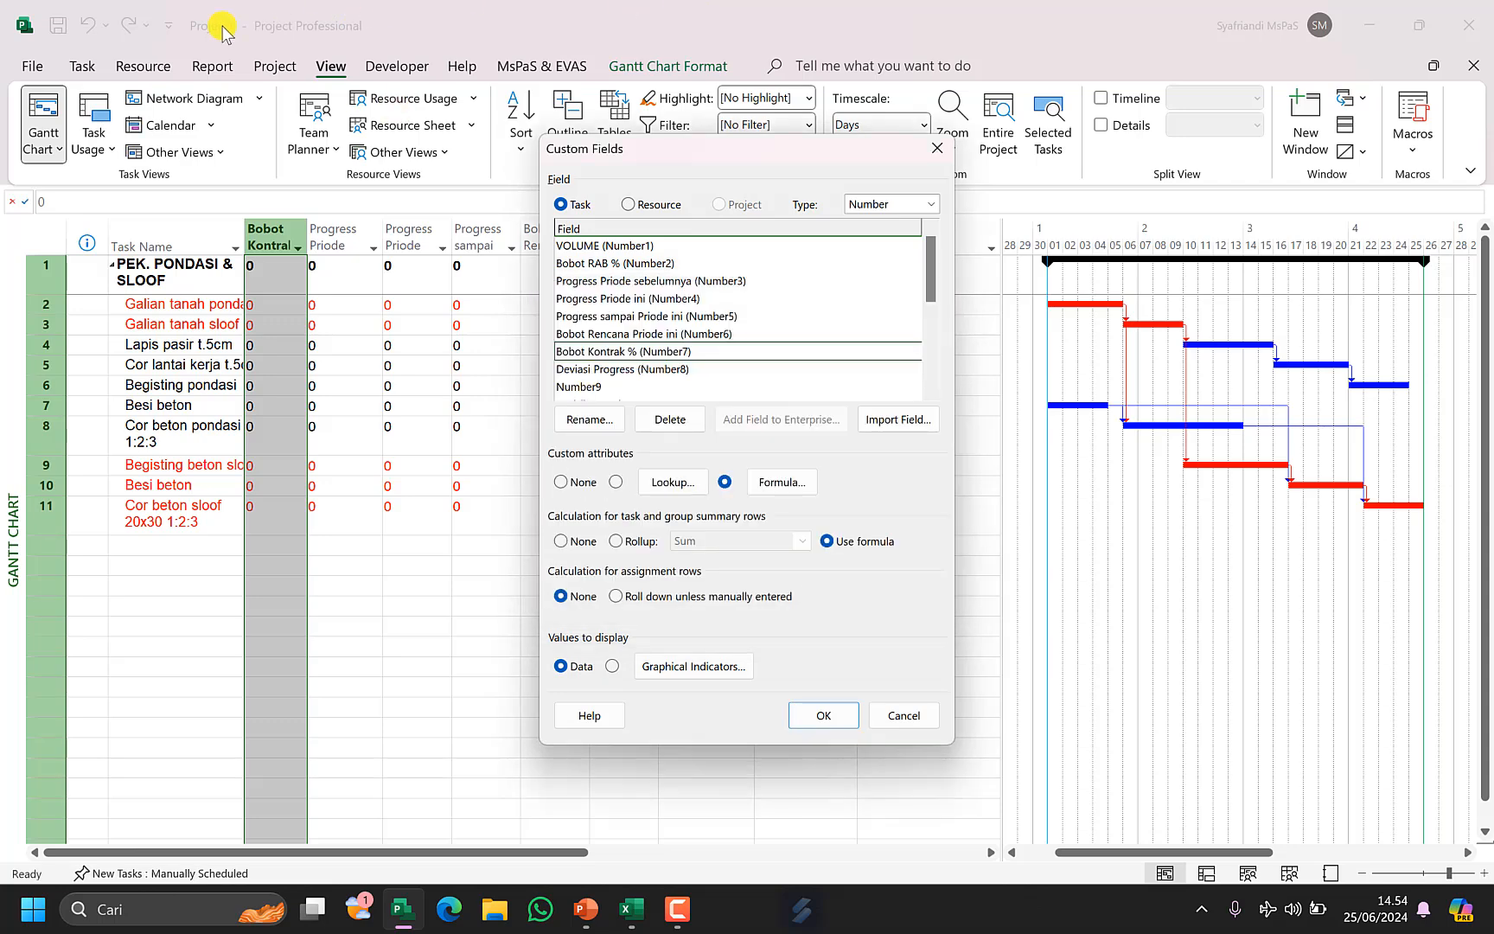
Copy the 345410 divisor from the Bobot Kontrak % formula.
click(631, 909)
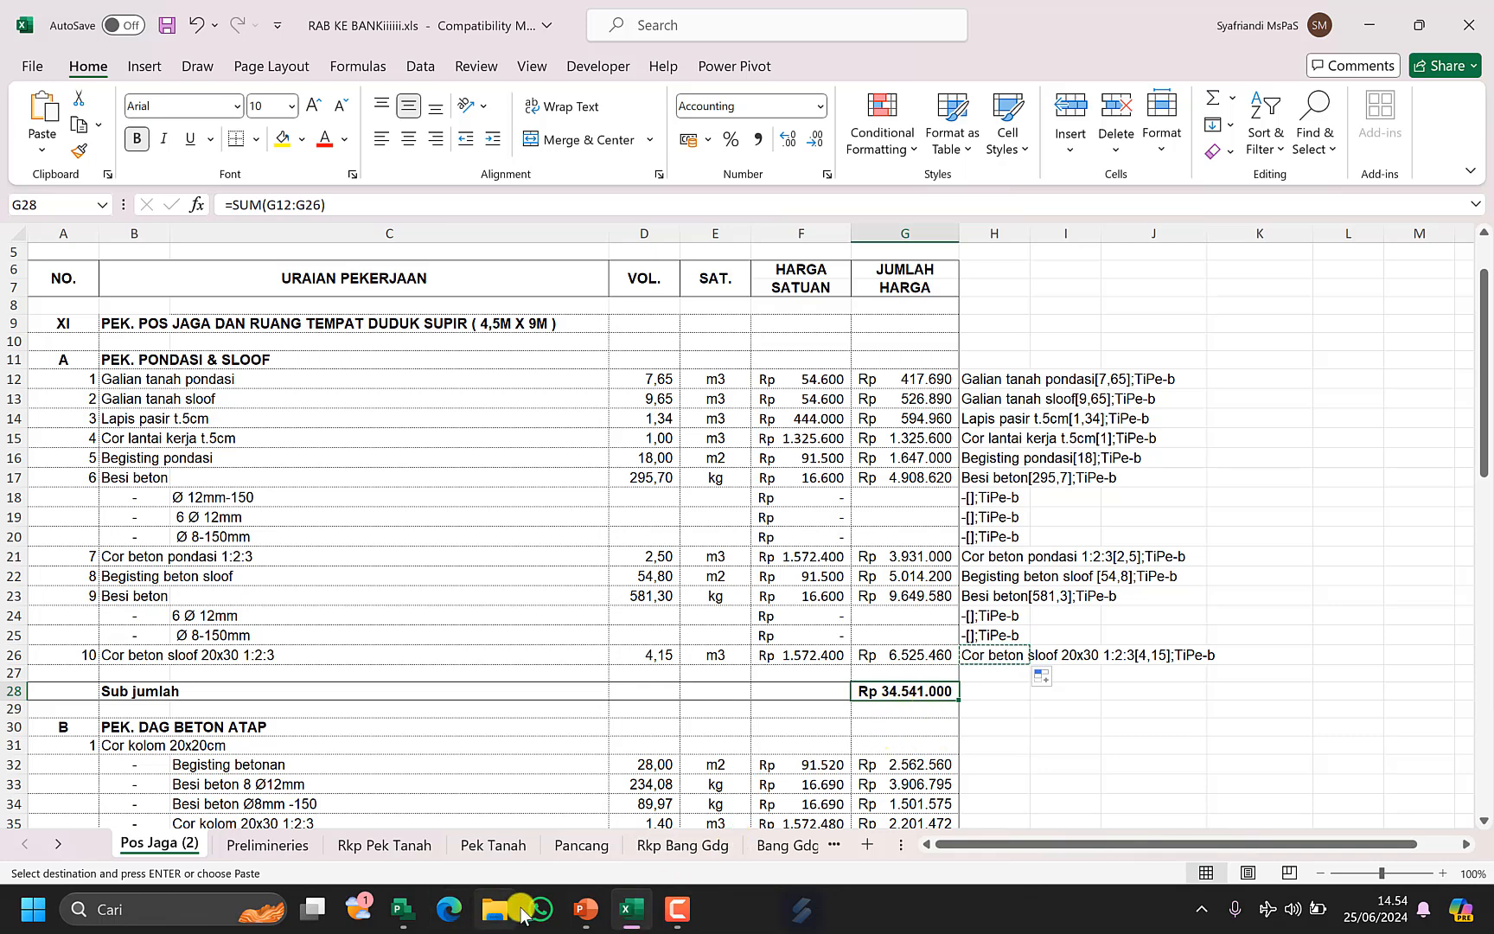
click(631, 909)
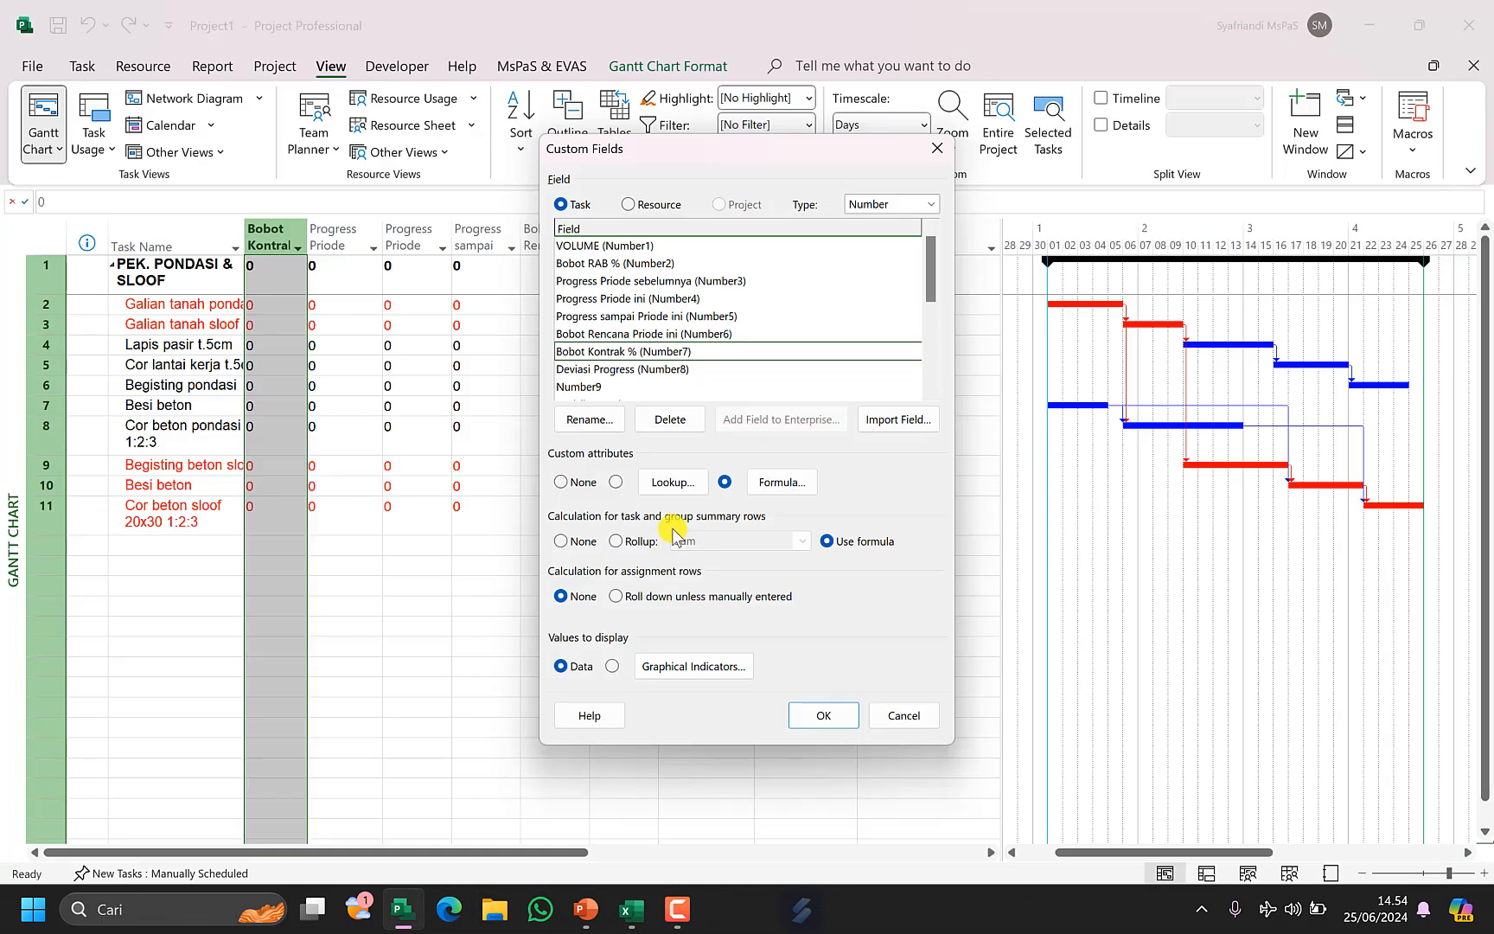
click(769, 481)
drag(650, 372, 724, 377)
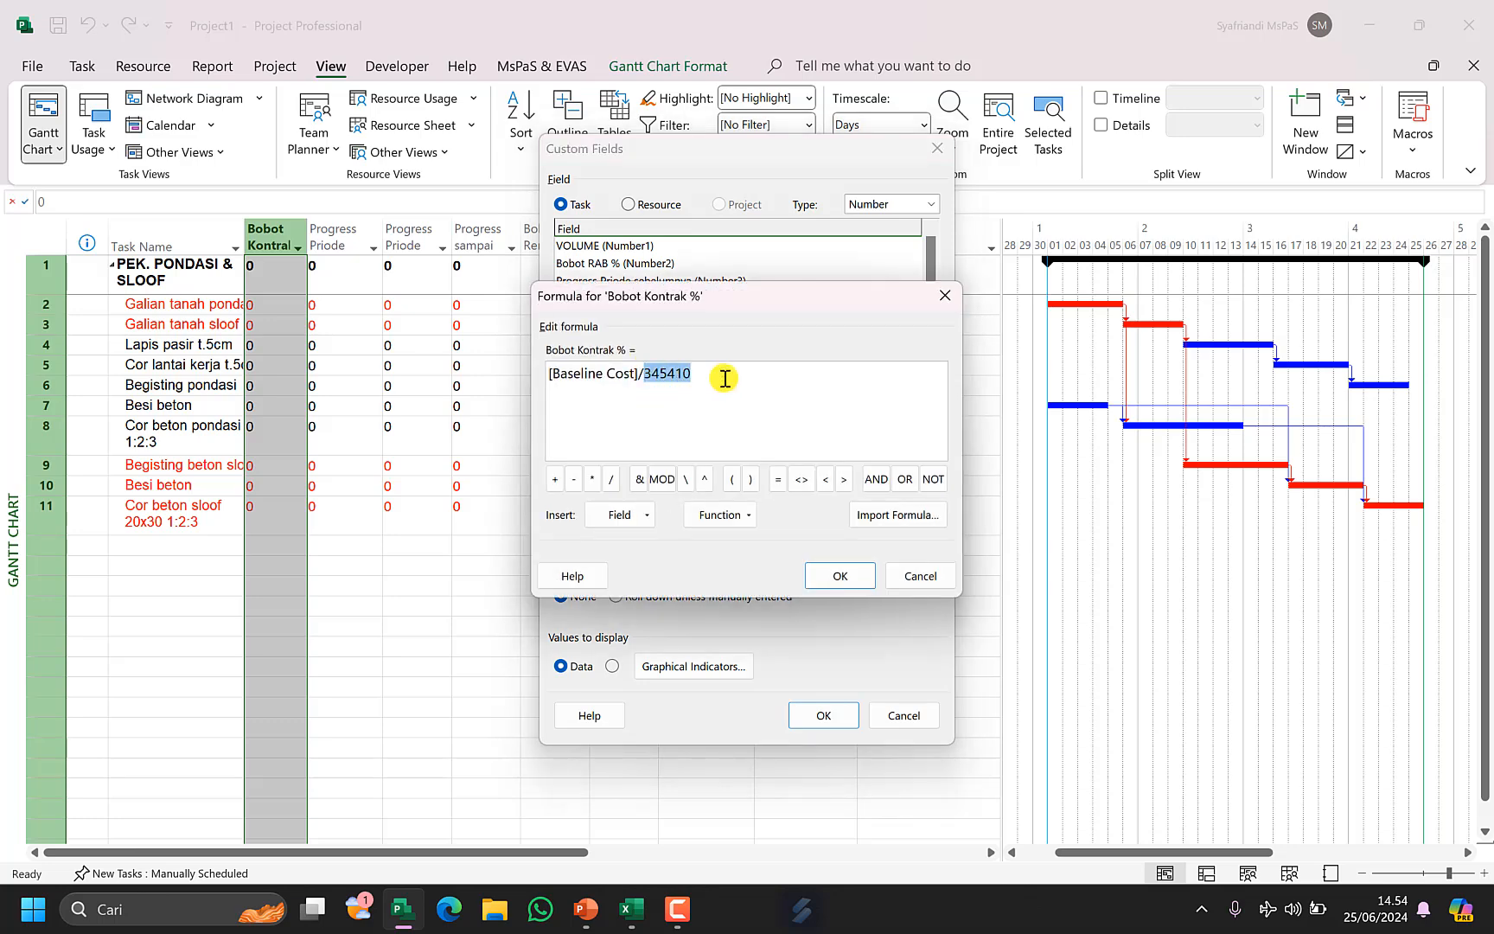
click(838, 579)
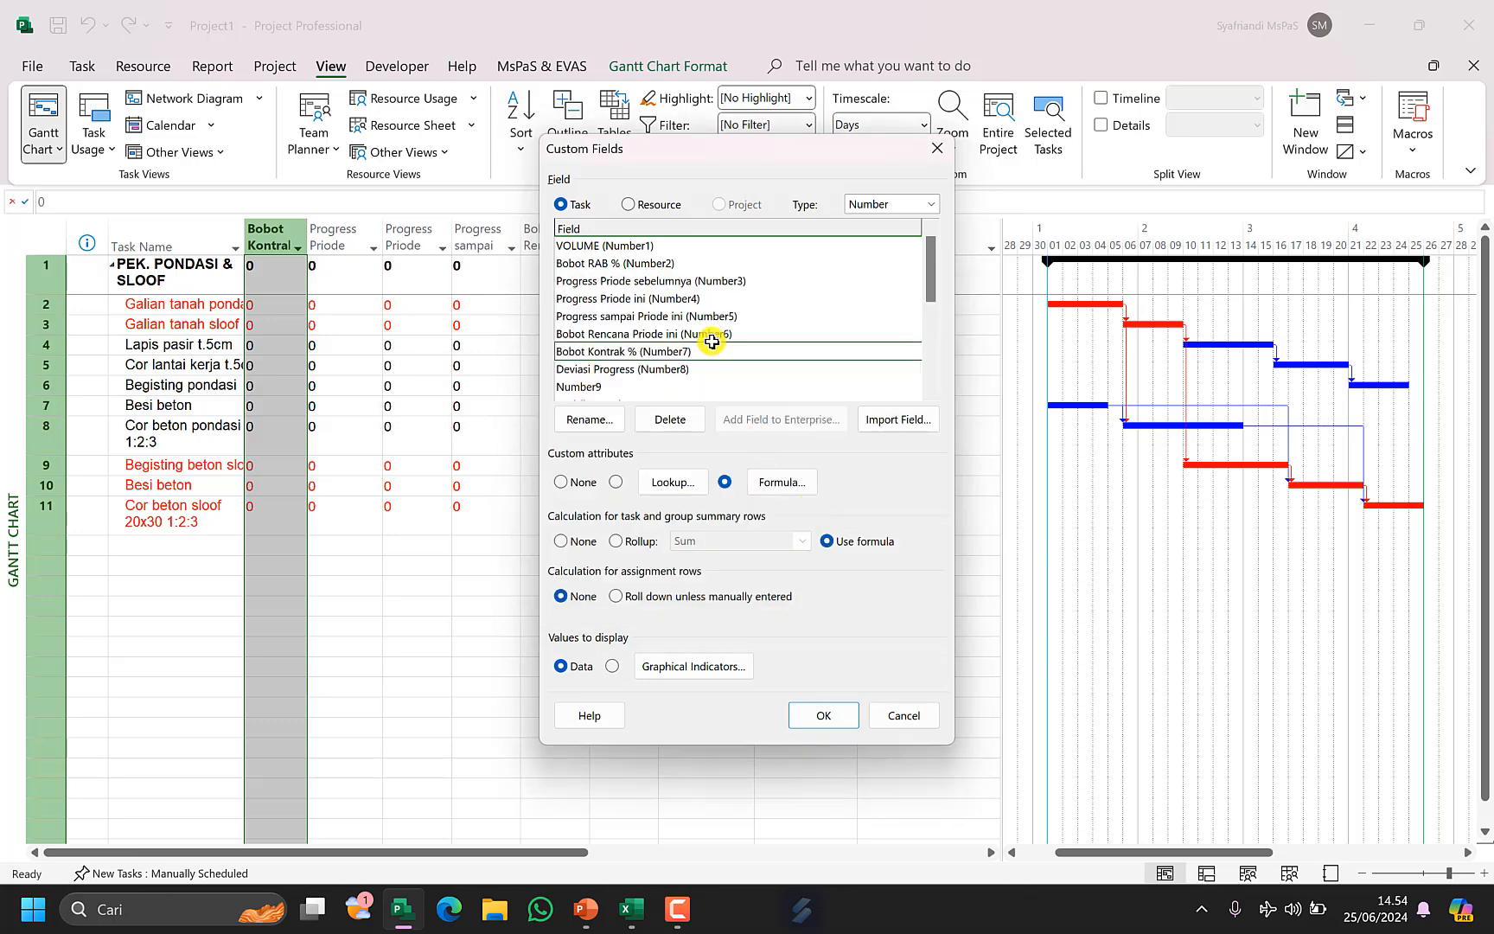
Set the Bobot Rencana Priode ini field formula to [BCWS]/345410.
click(704, 335)
click(763, 481)
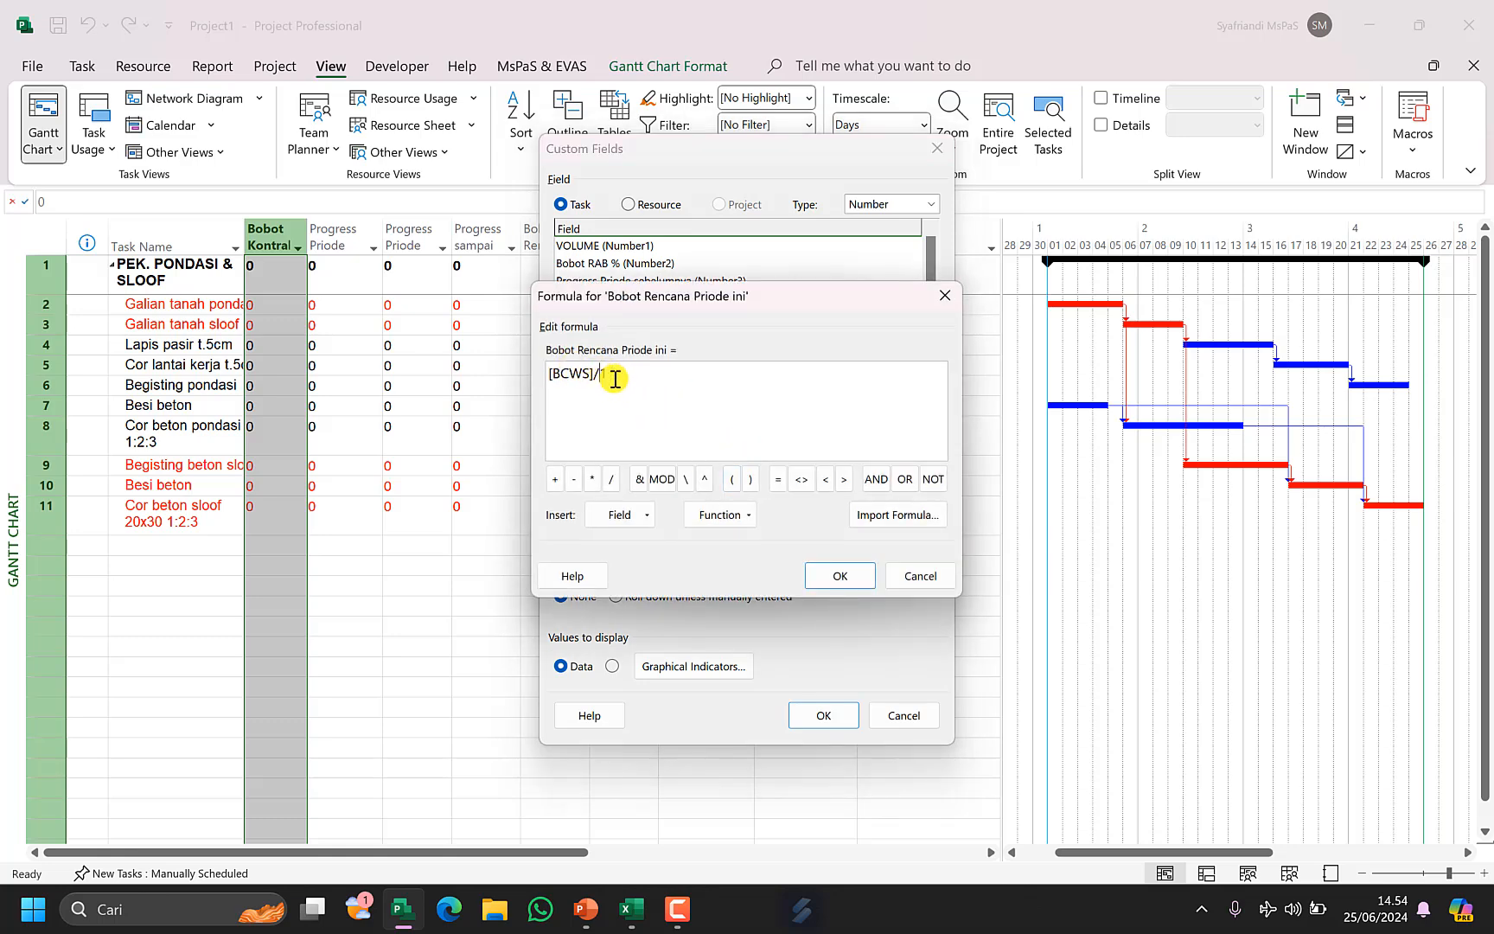
text(45410)
click(820, 576)
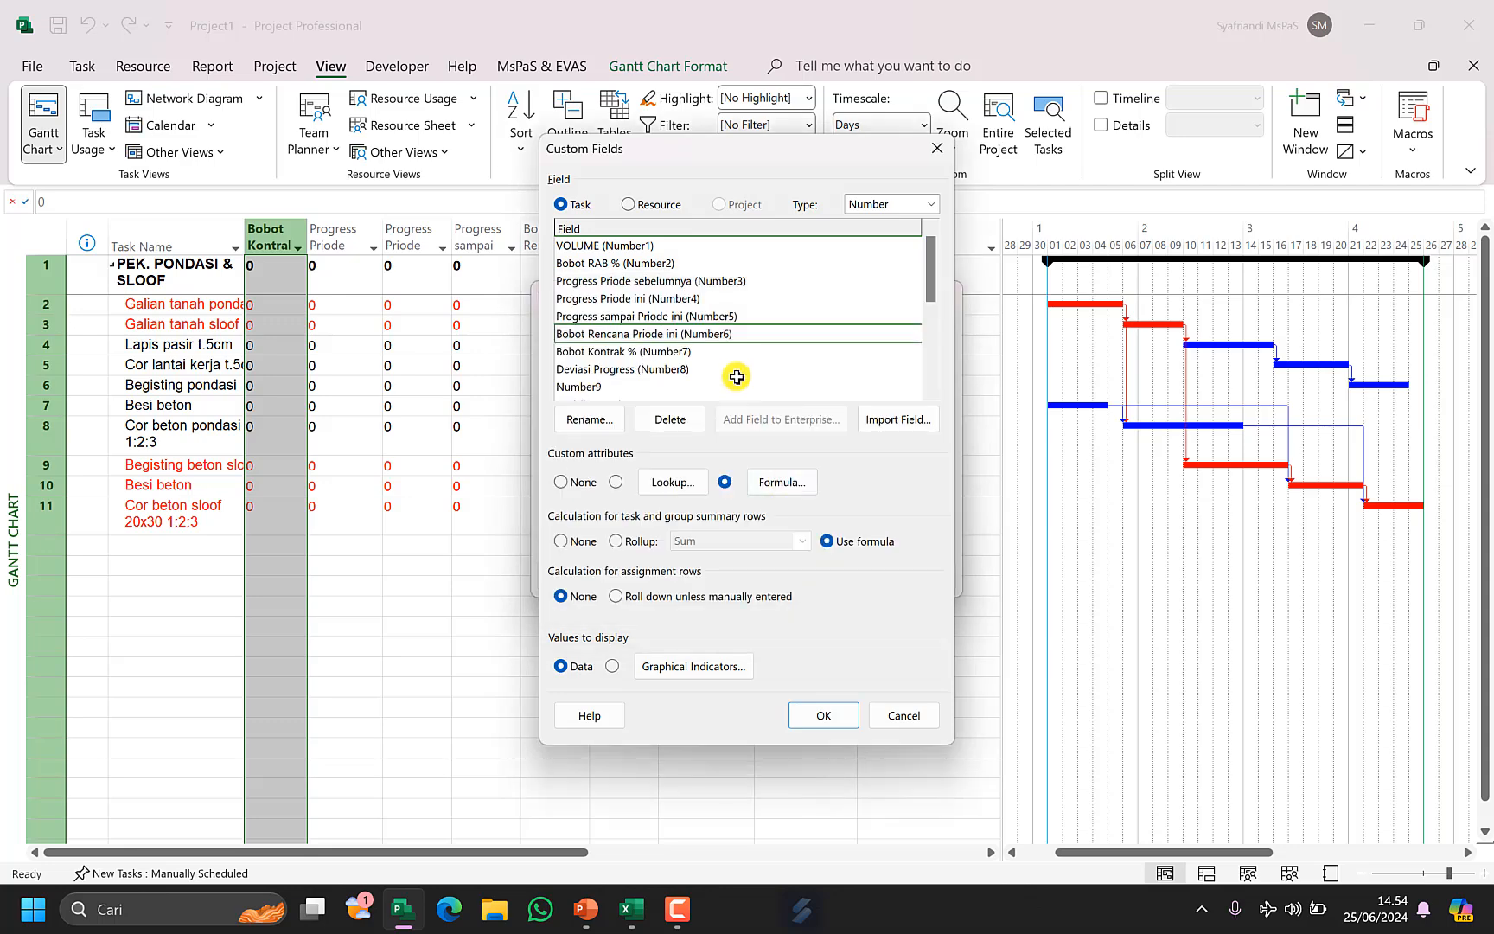
click(731, 316)
click(786, 482)
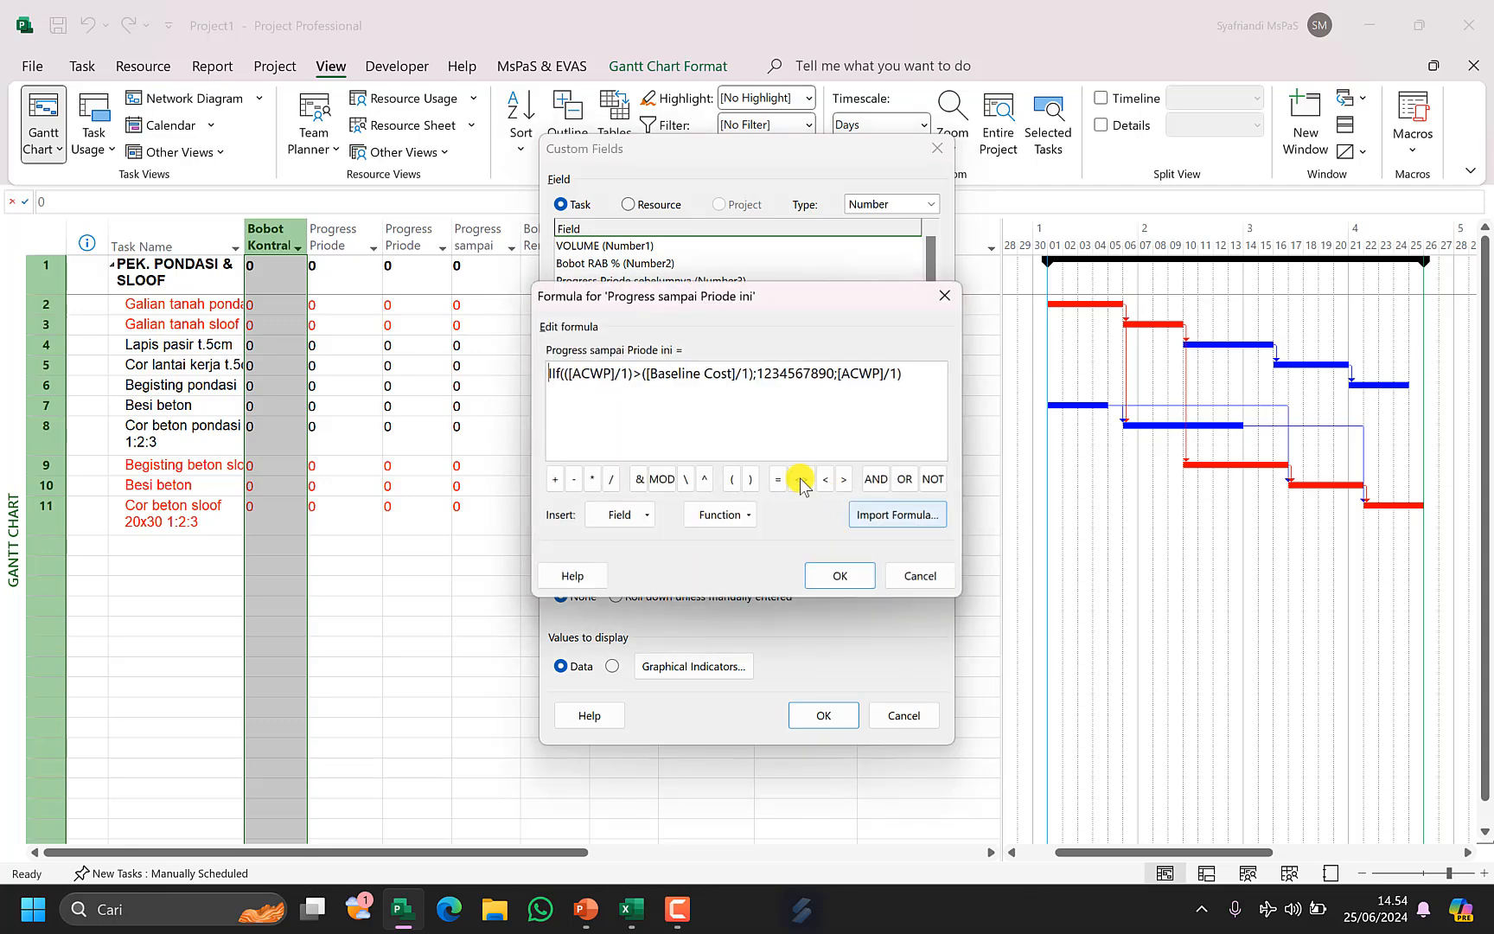
double_click(623, 376)
text(345410)
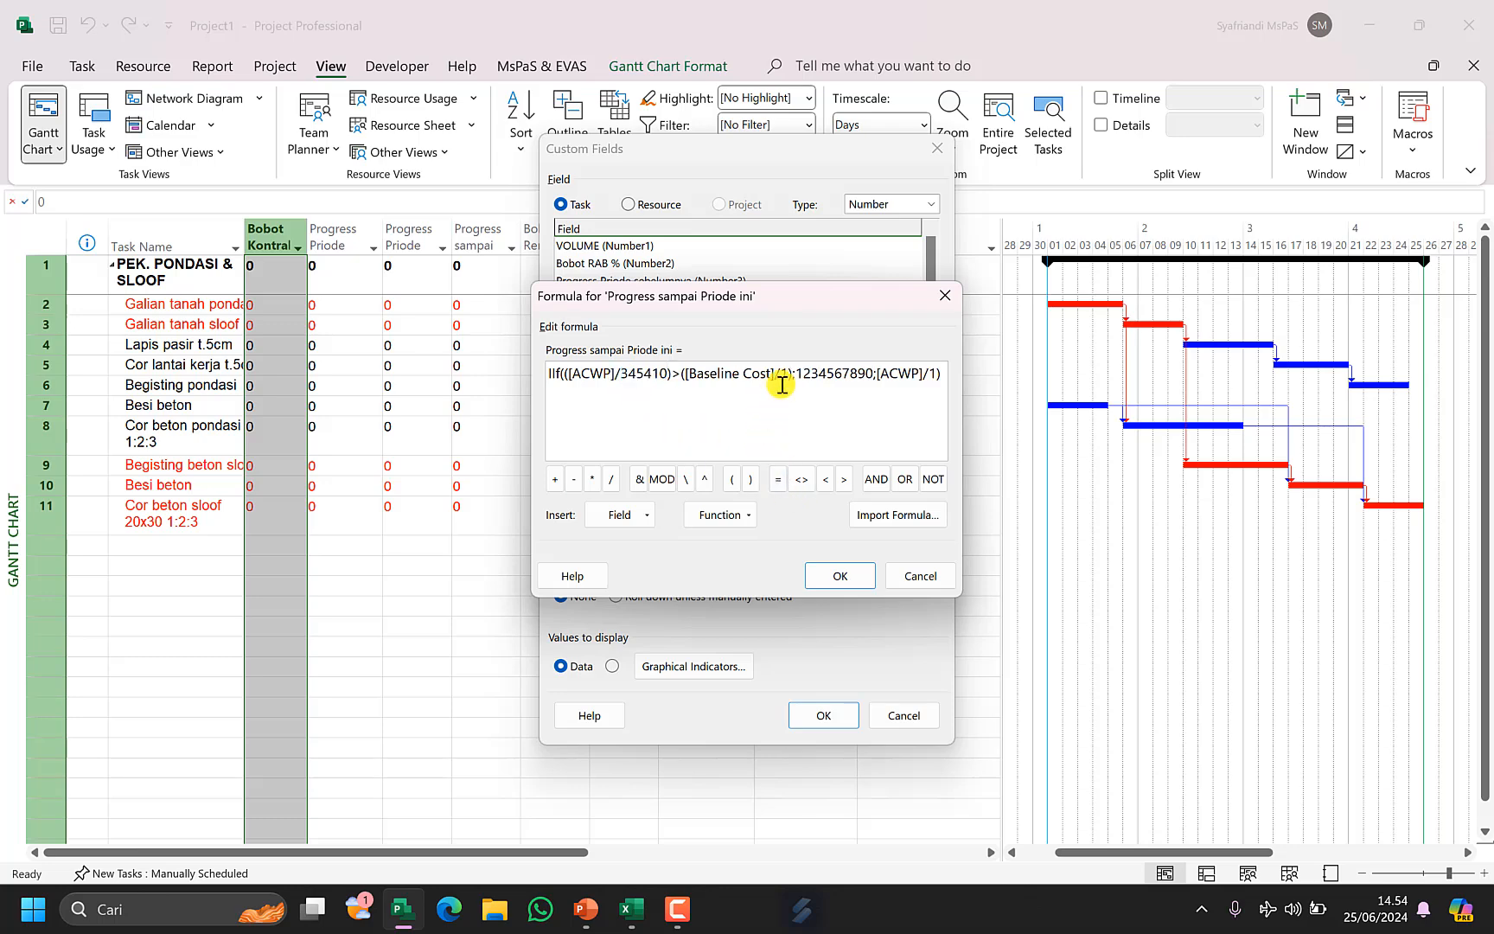
text(345410)
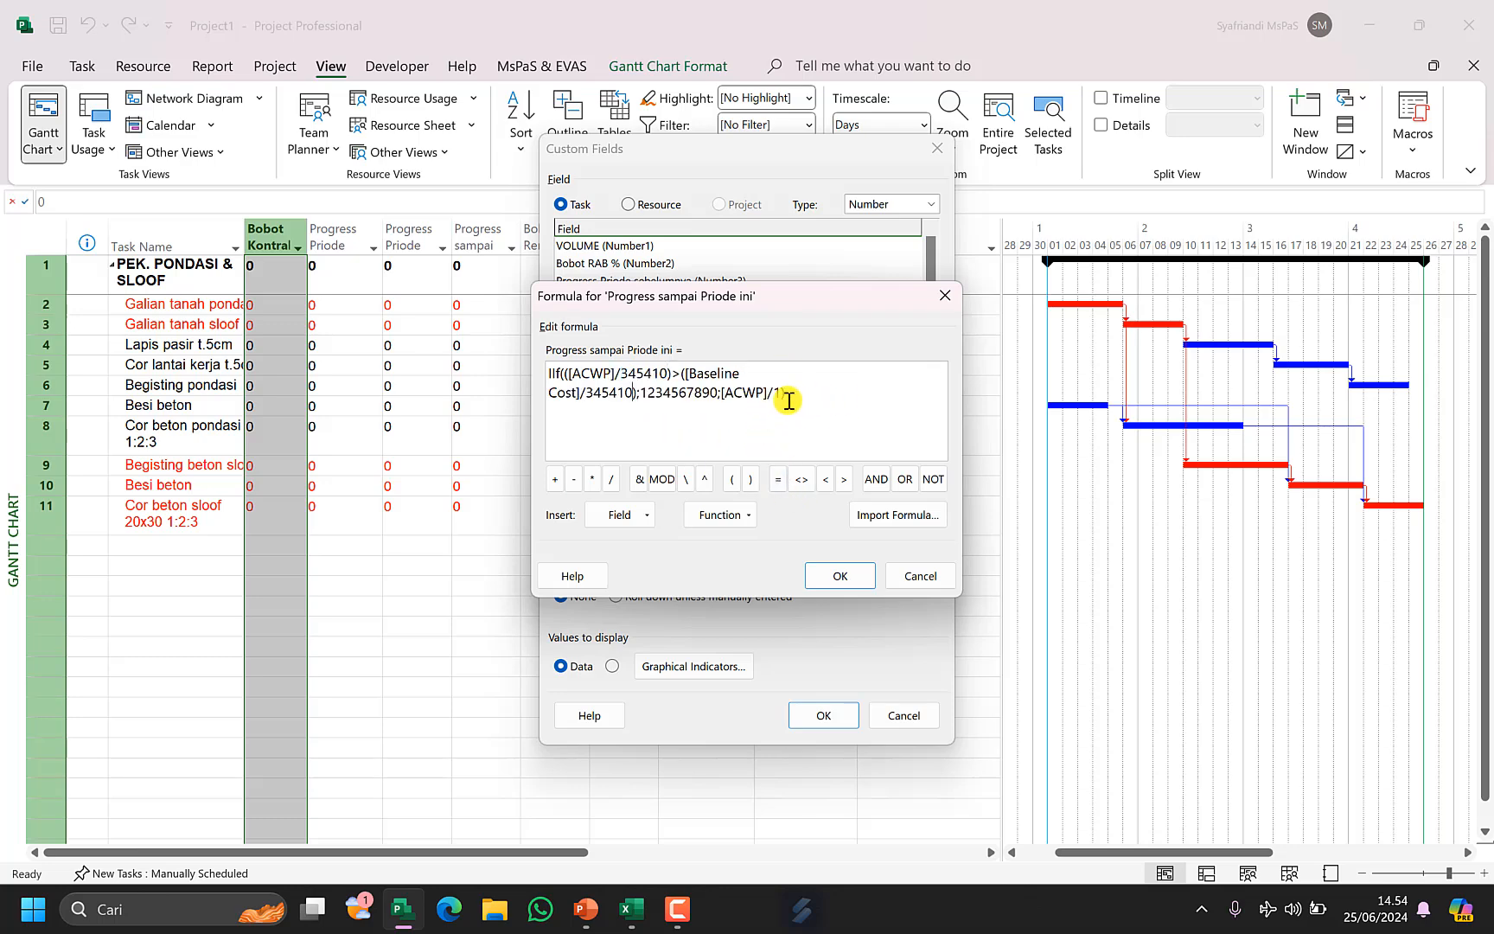
text(345410)
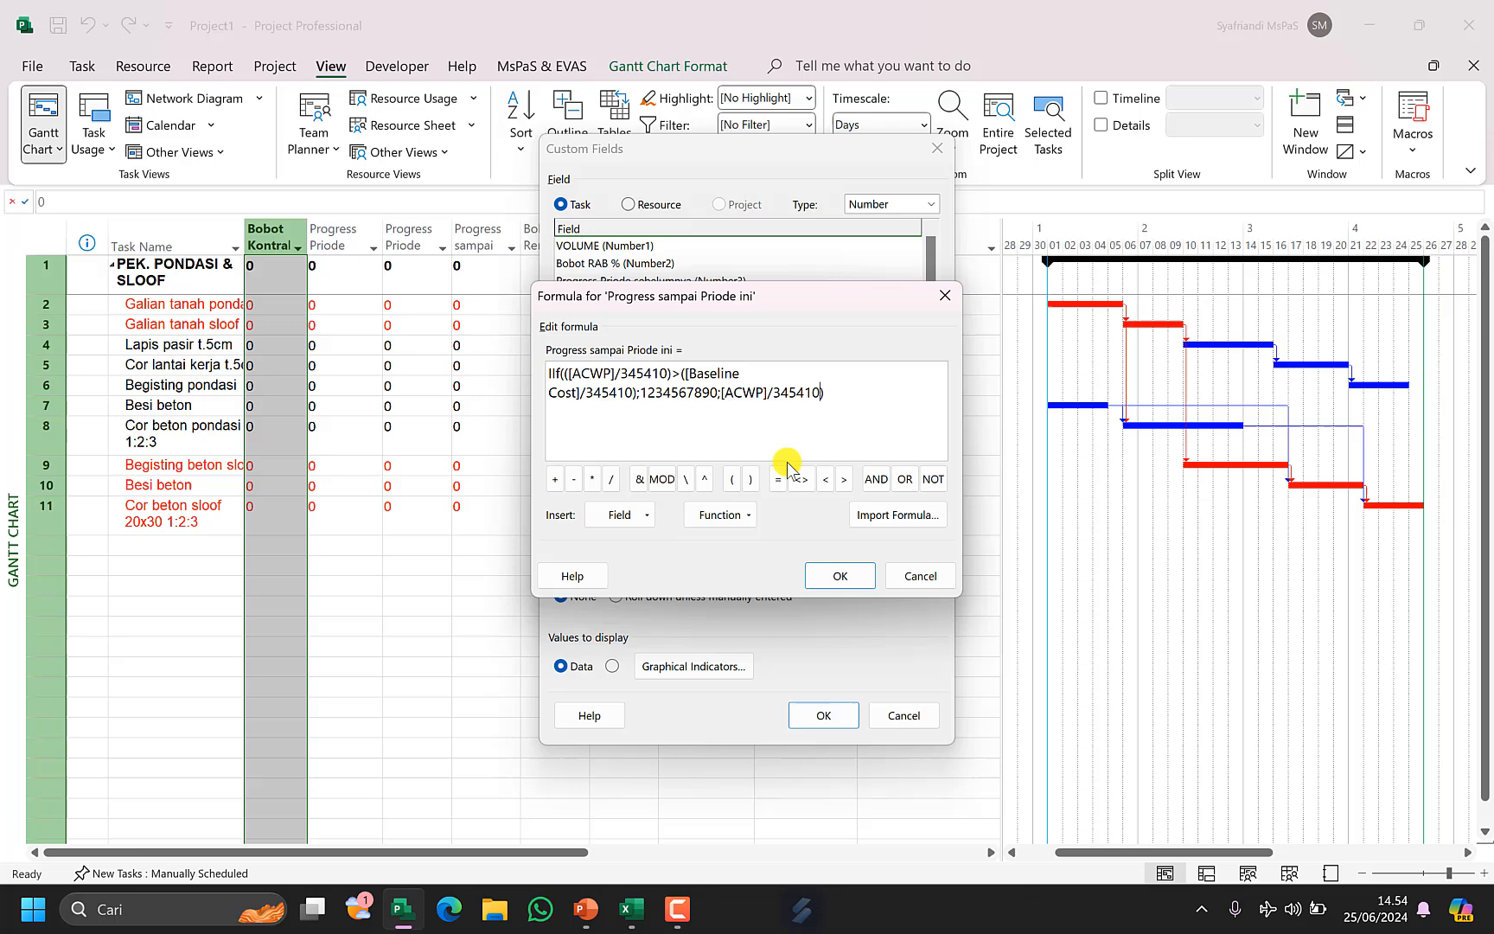
click(851, 578)
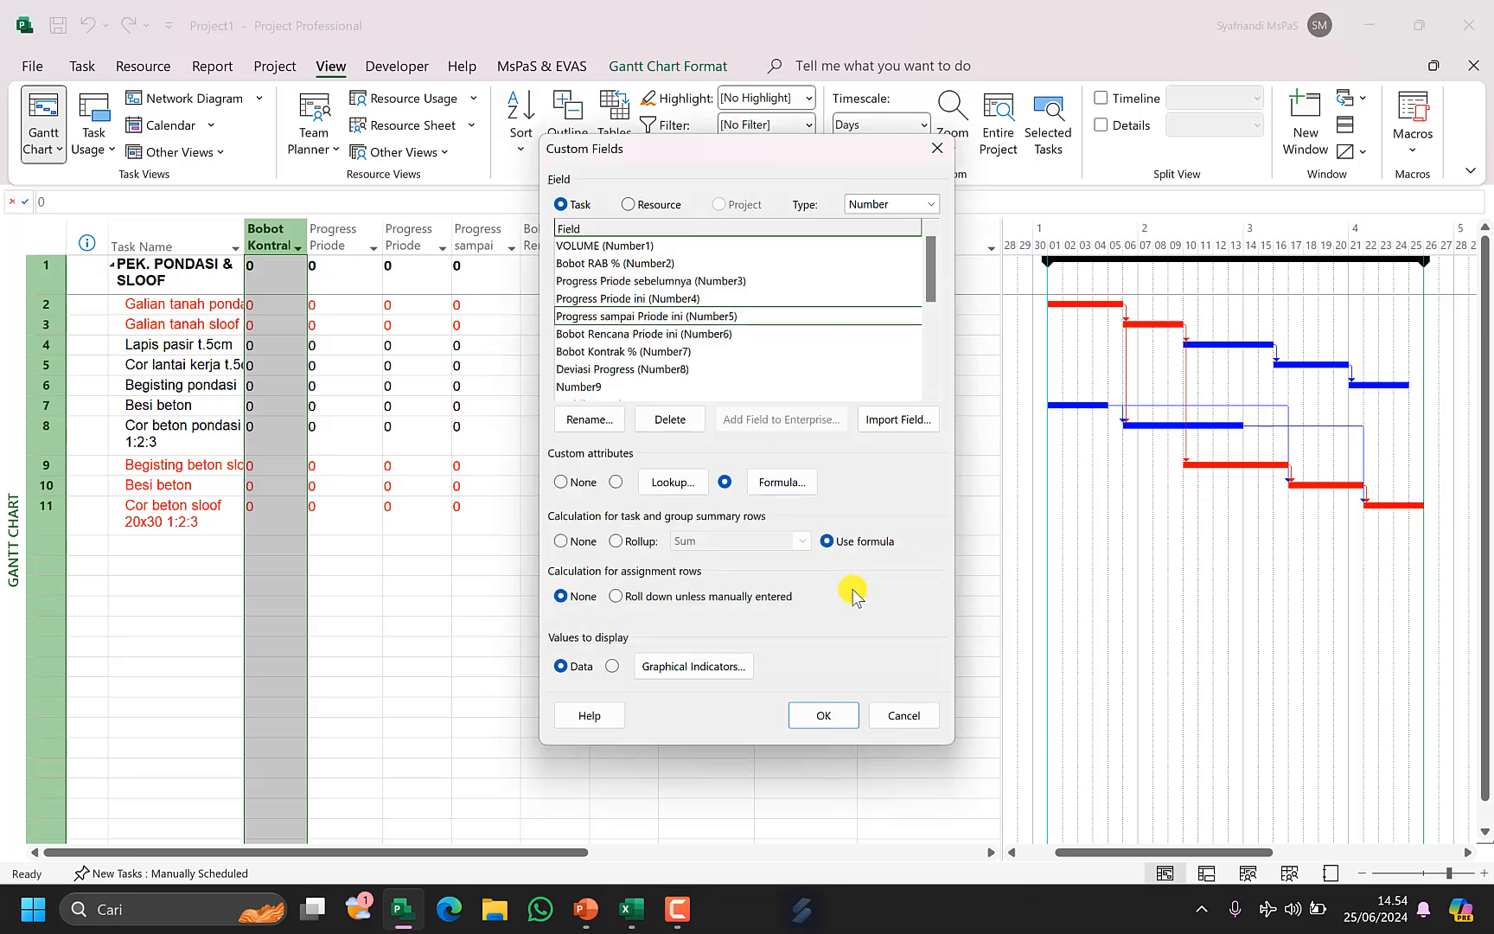
click(823, 715)
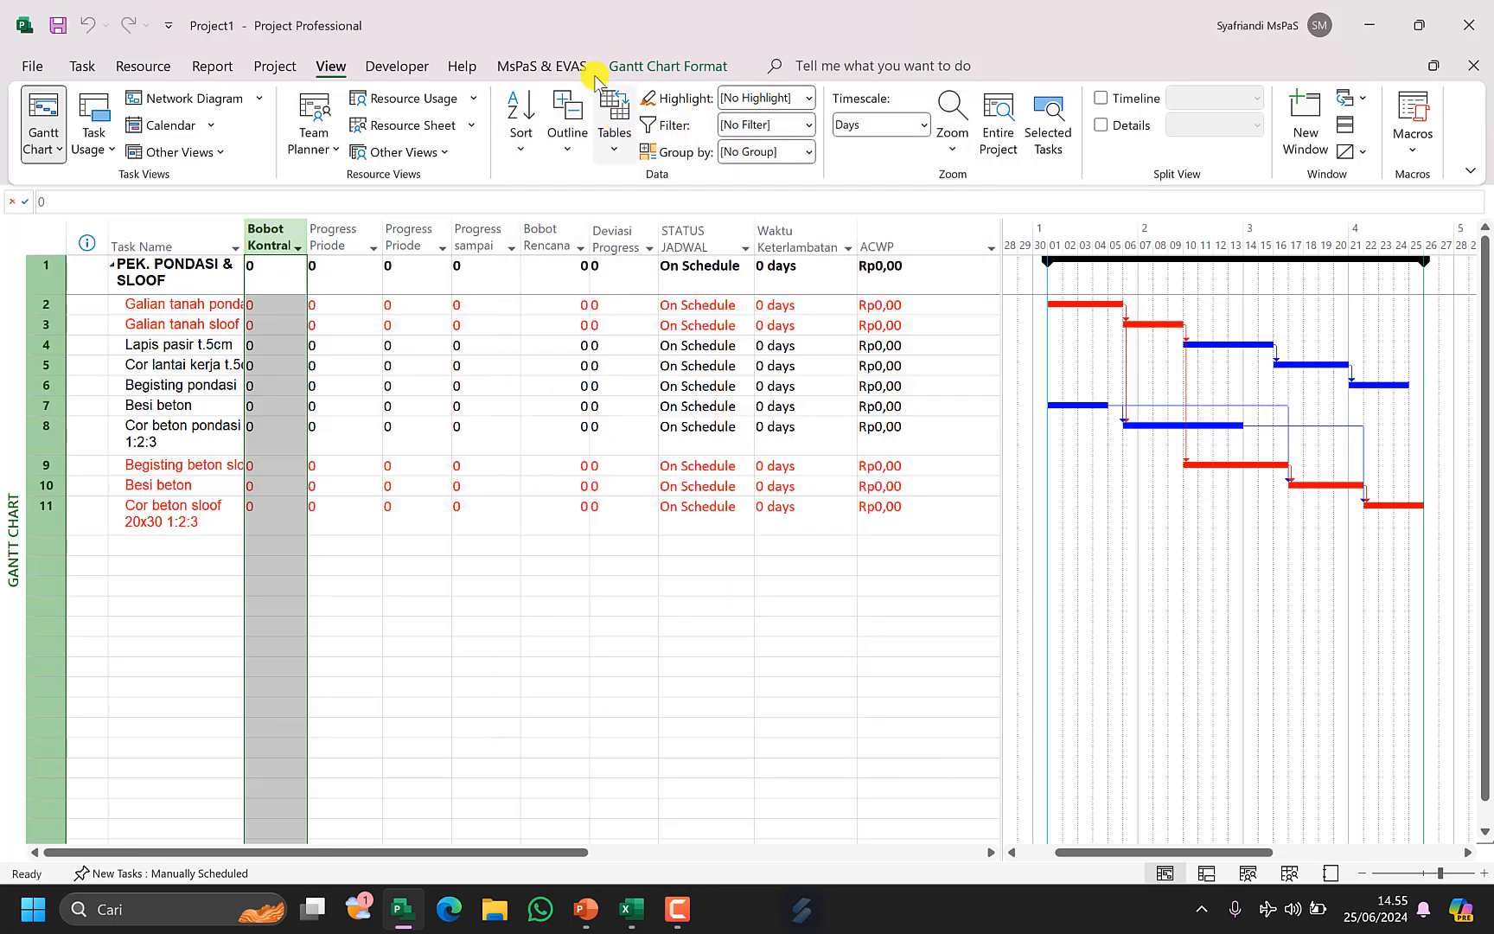
Set the project baseline.
click(500, 69)
click(687, 121)
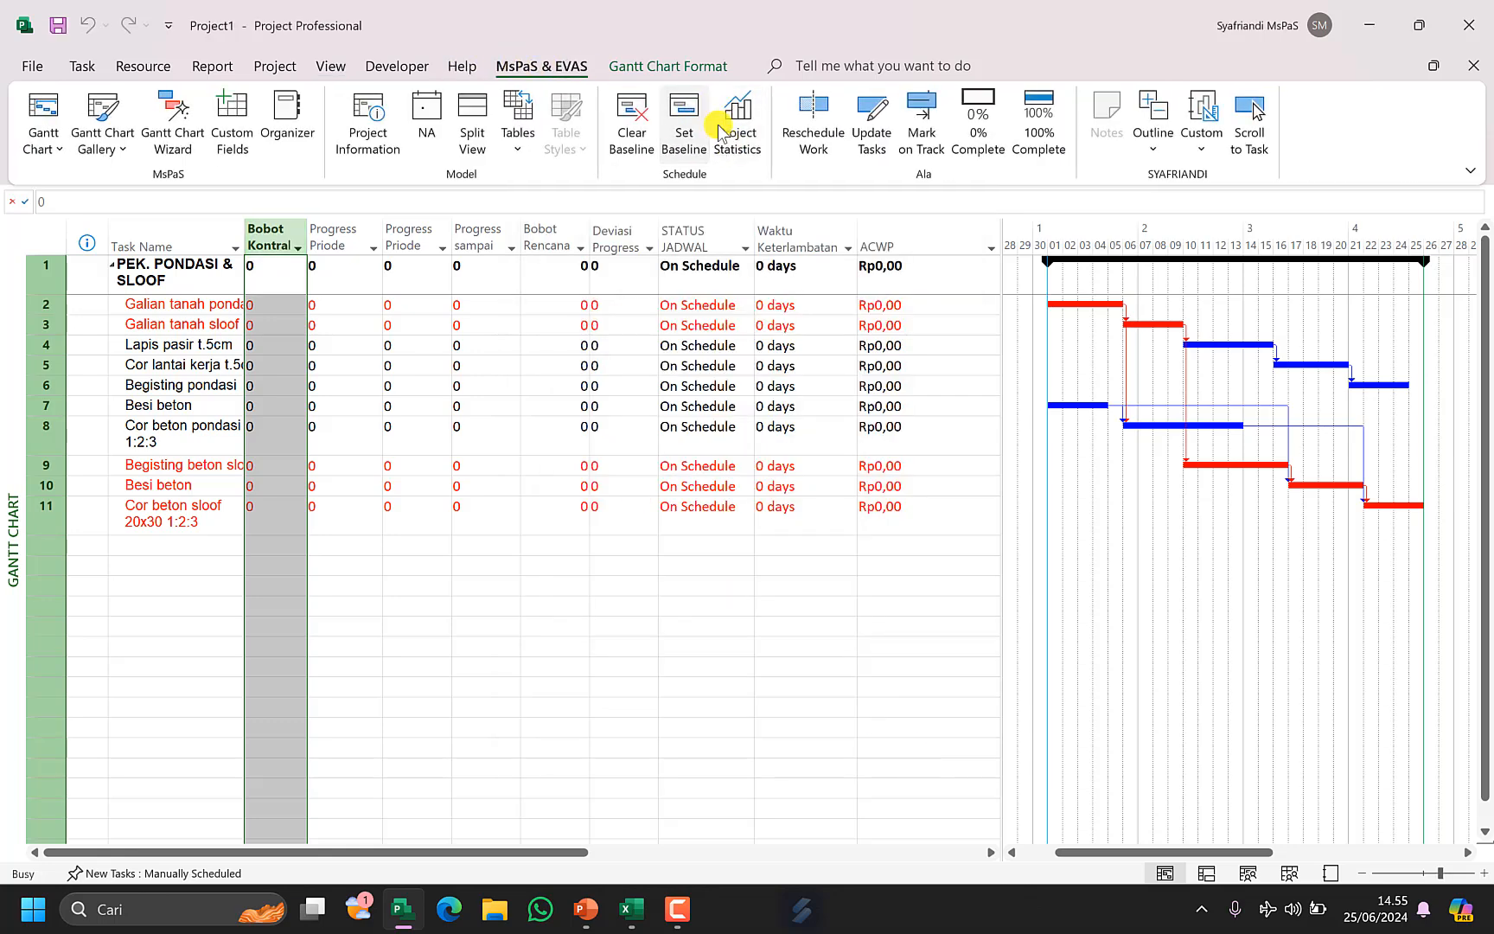
click(767, 630)
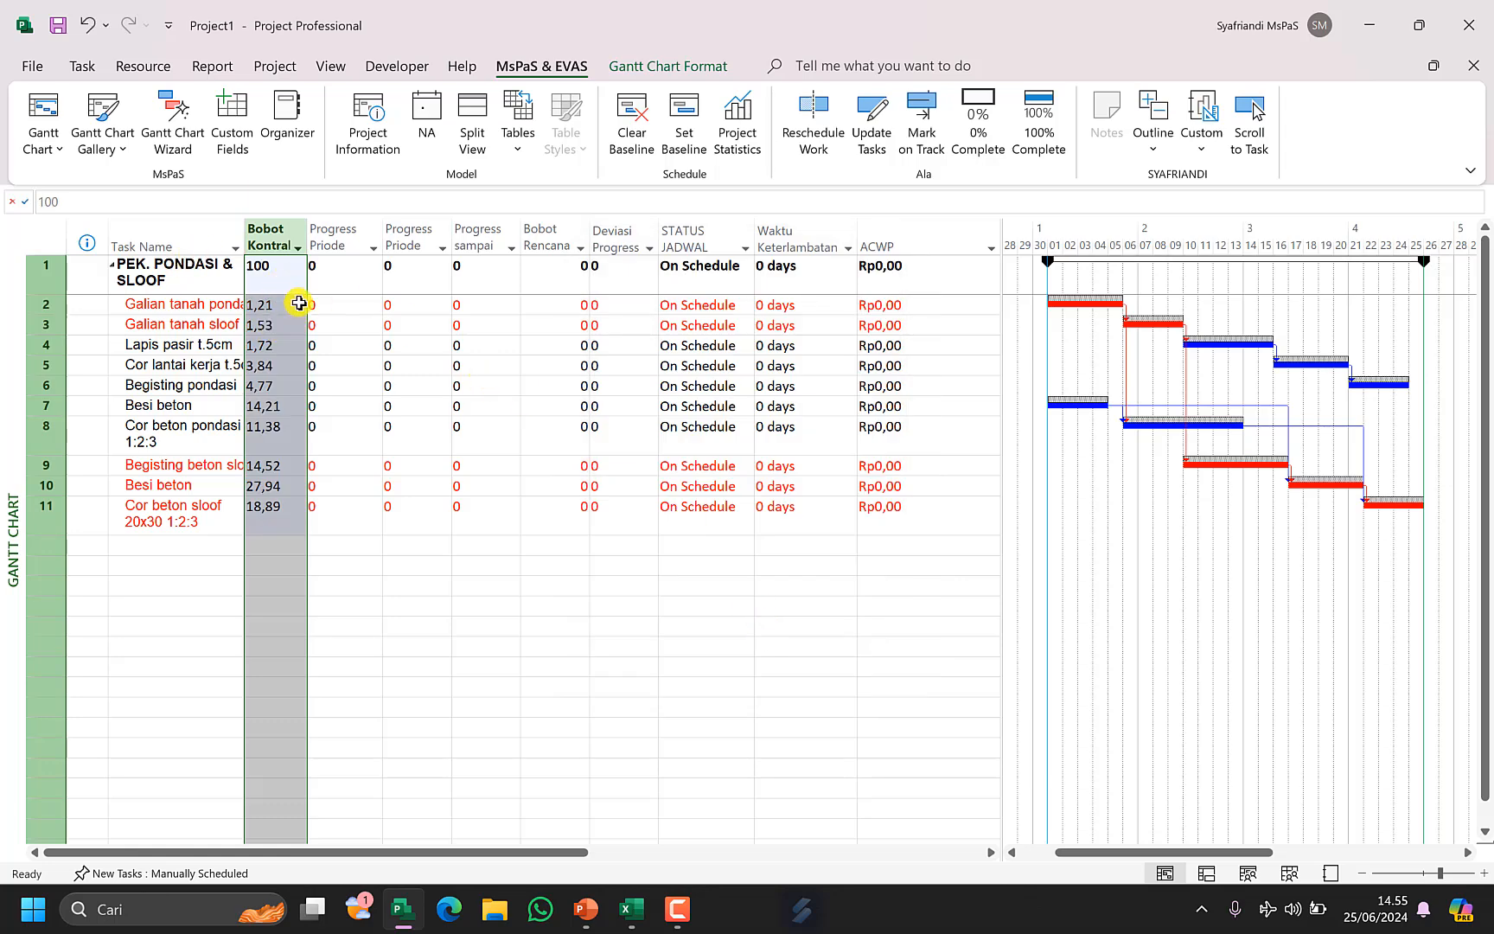
Insert a new task named Manajemen above Galian tanah pondasi.
click(43, 121)
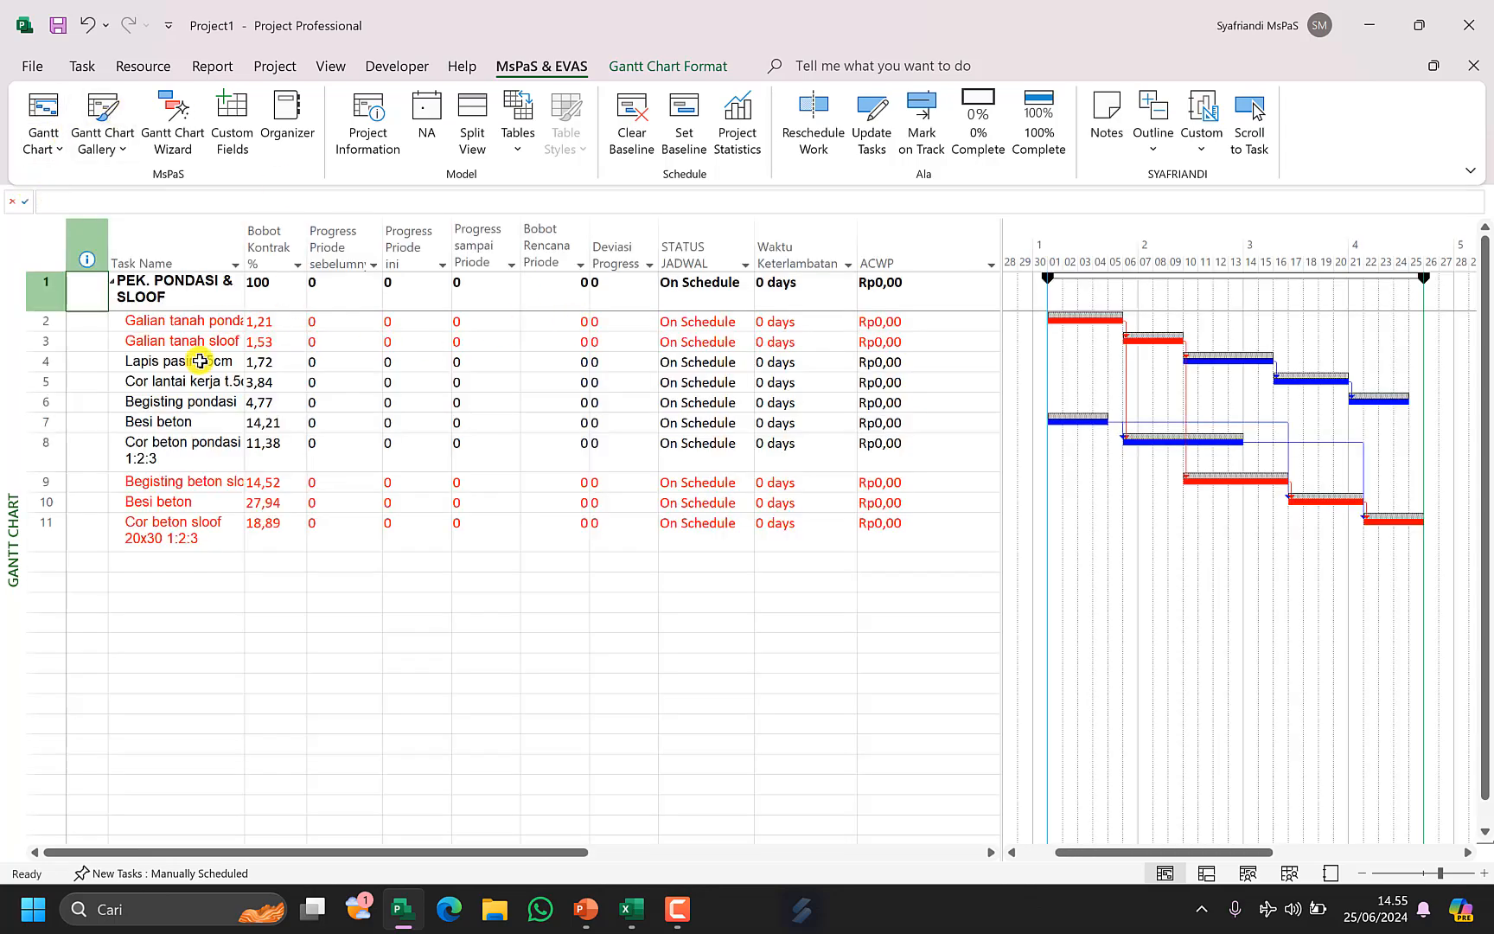
click(203, 325)
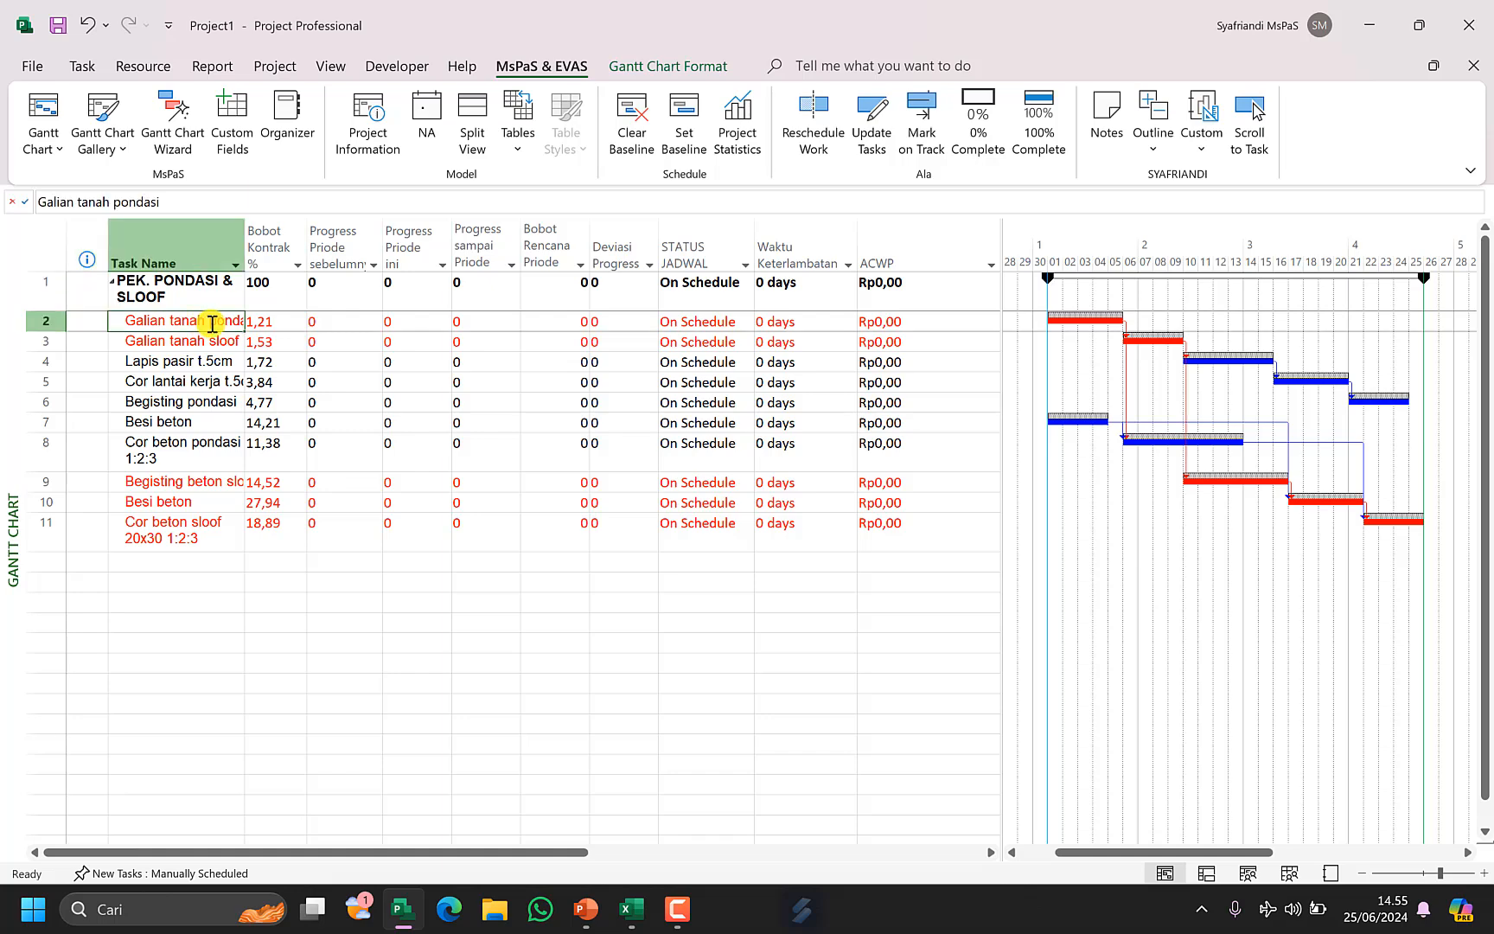
key(Insert)
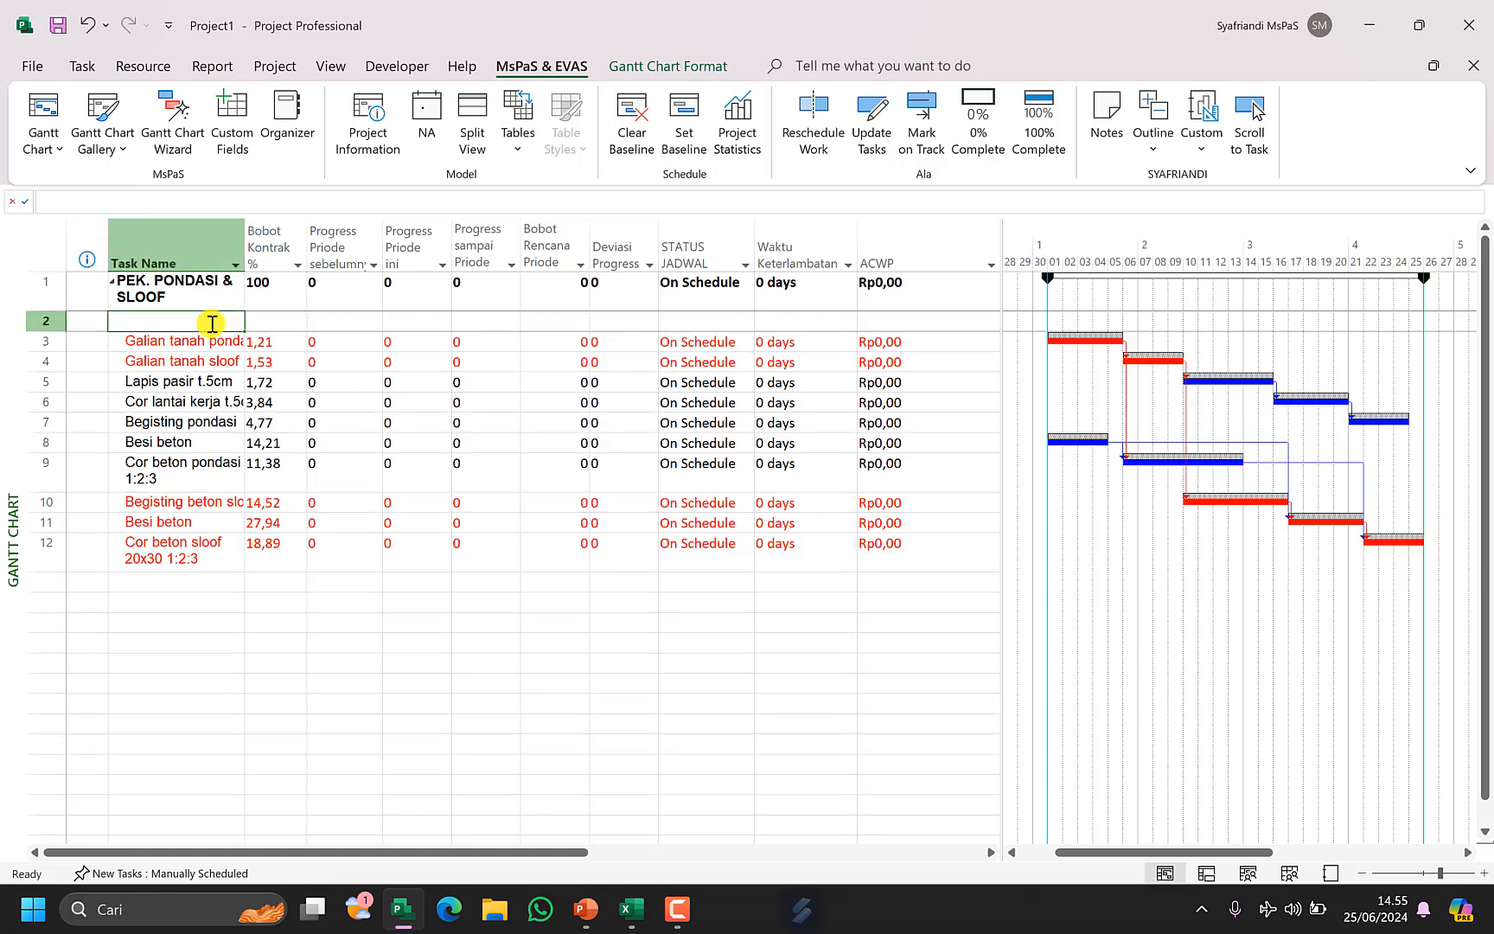
text(Manajemen)
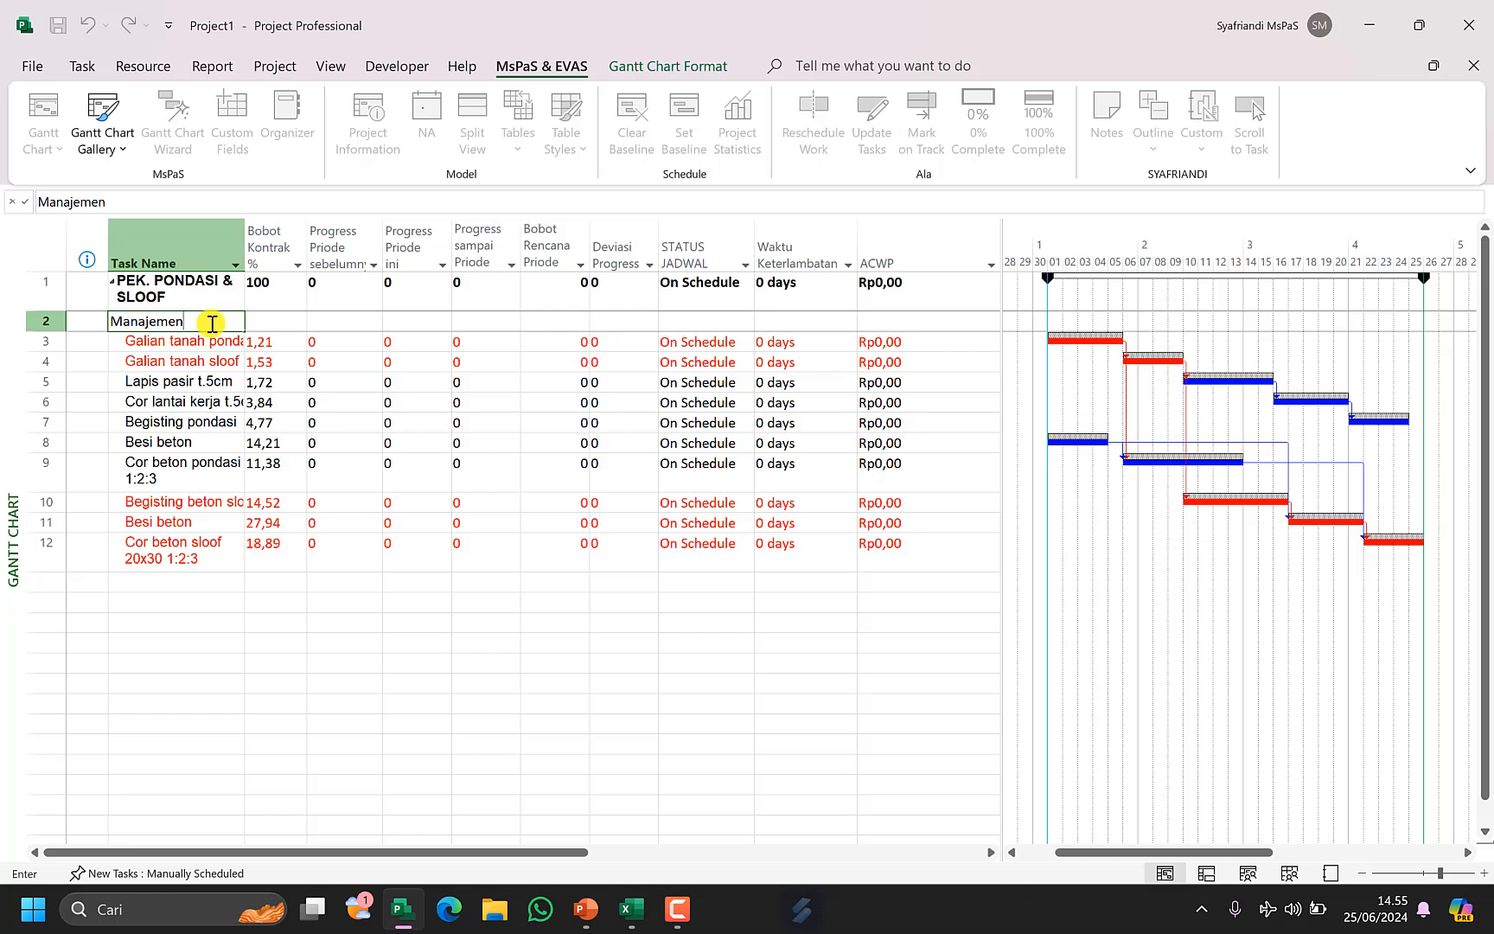
key(Return)
click(211, 323)
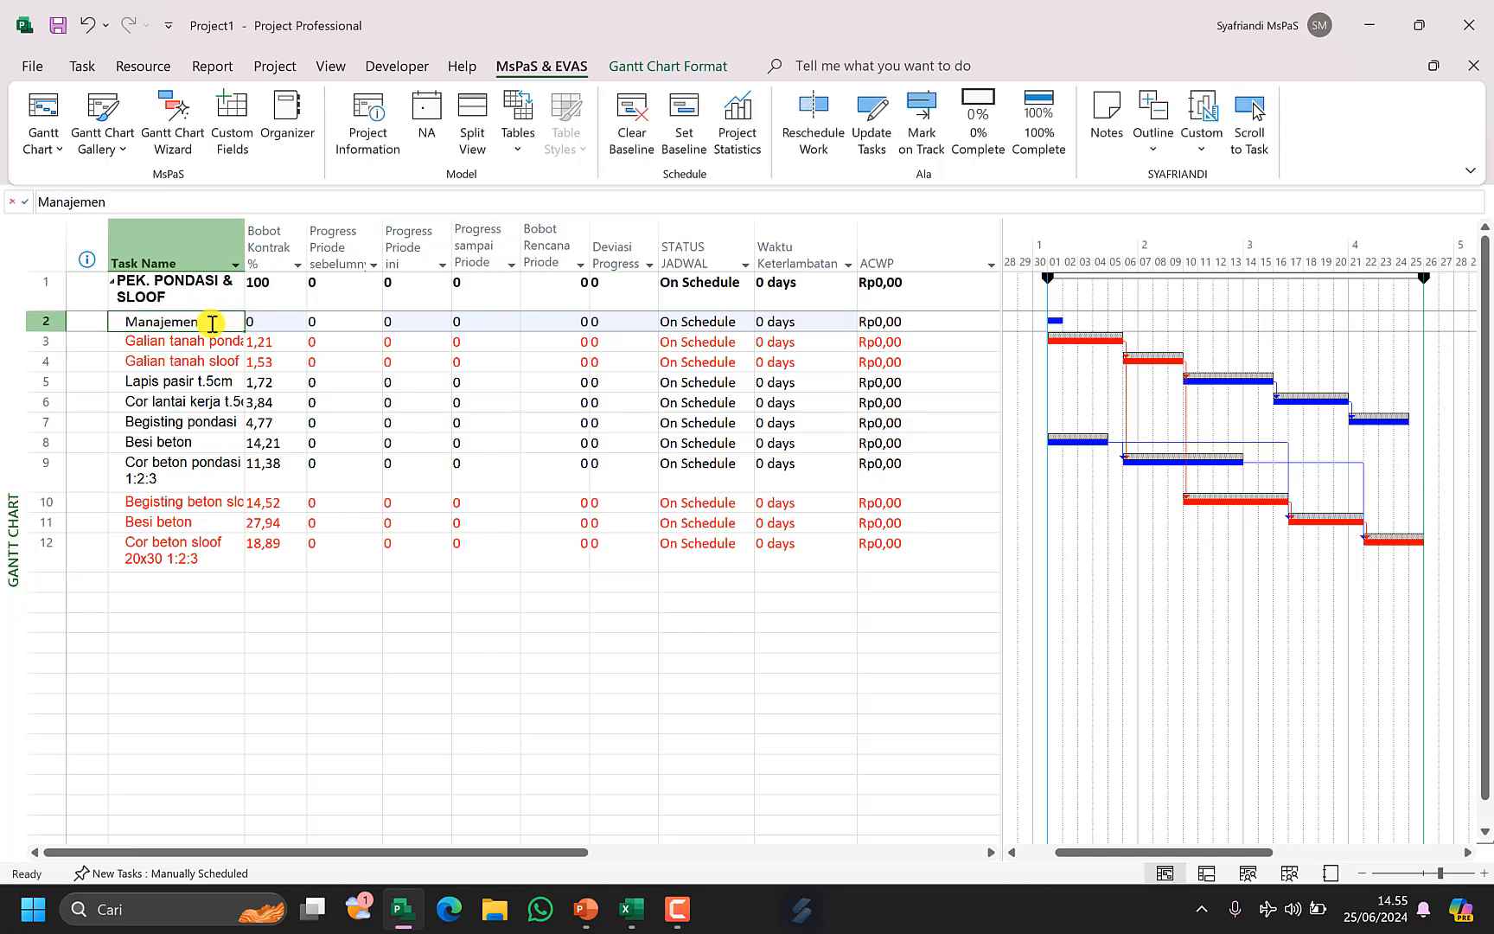
Switch the task sheet back to the Entry table.
click(518, 134)
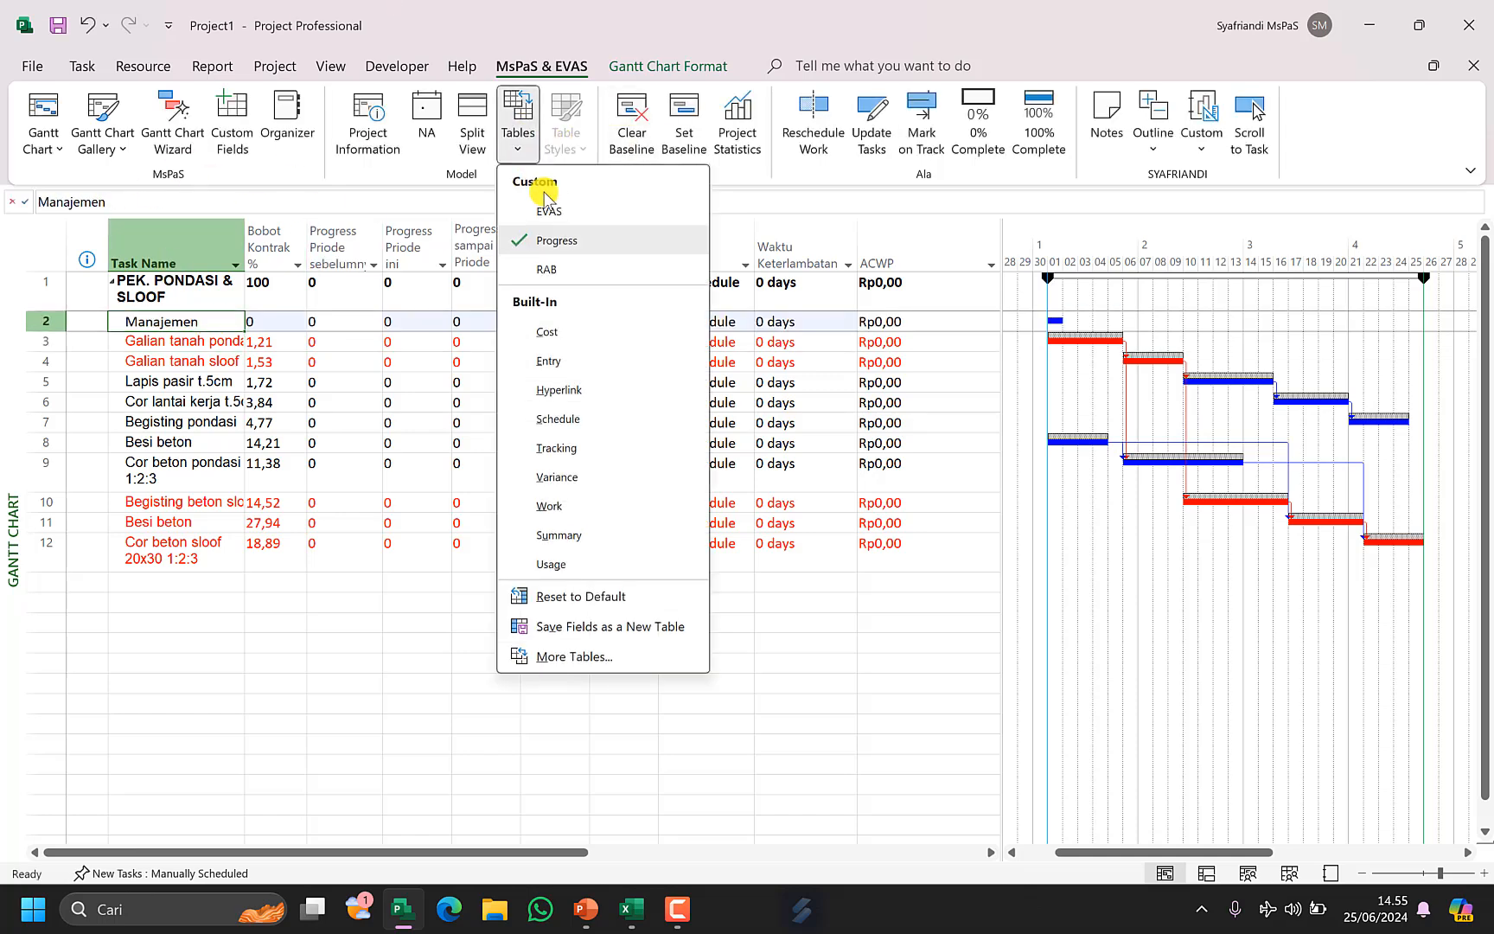
click(570, 363)
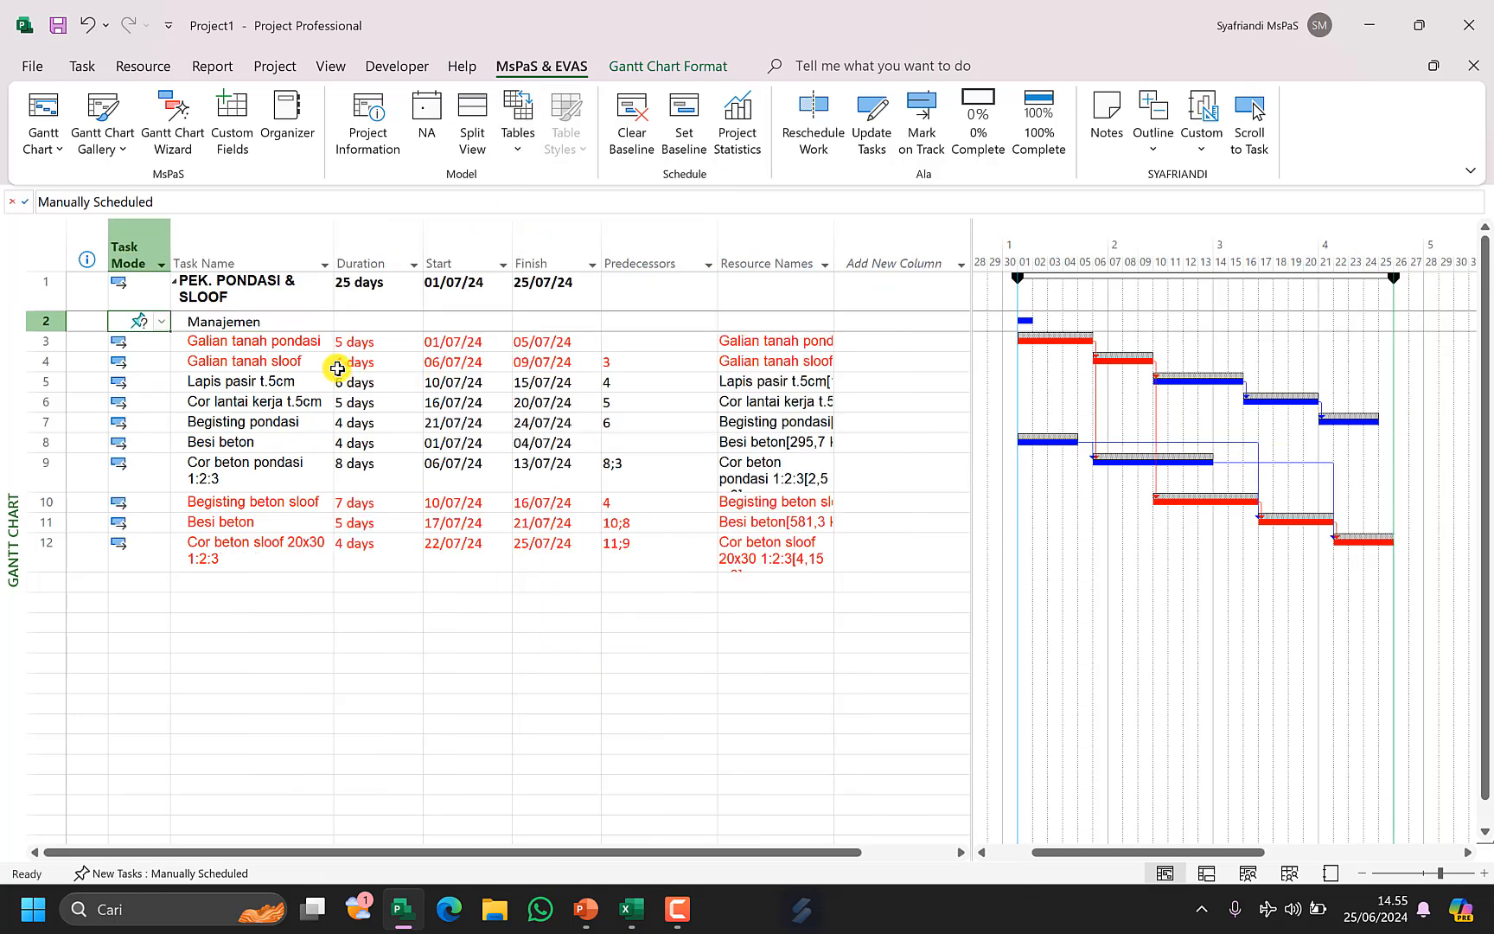
Set the Manajemen task's duration to 24 days.
click(376, 322)
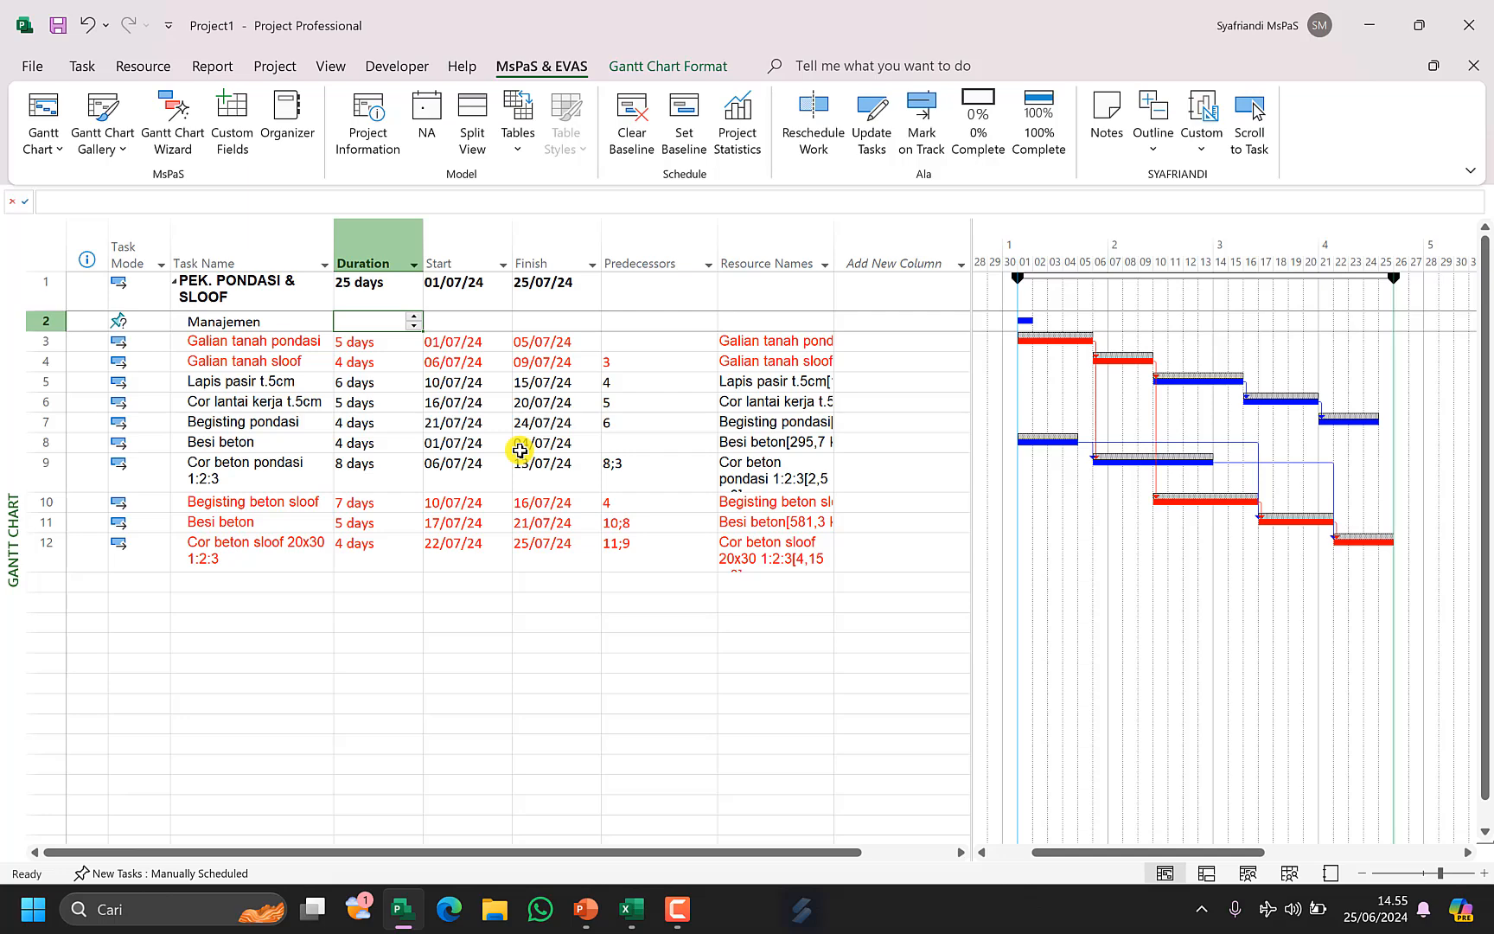
text(24)
key(Left)
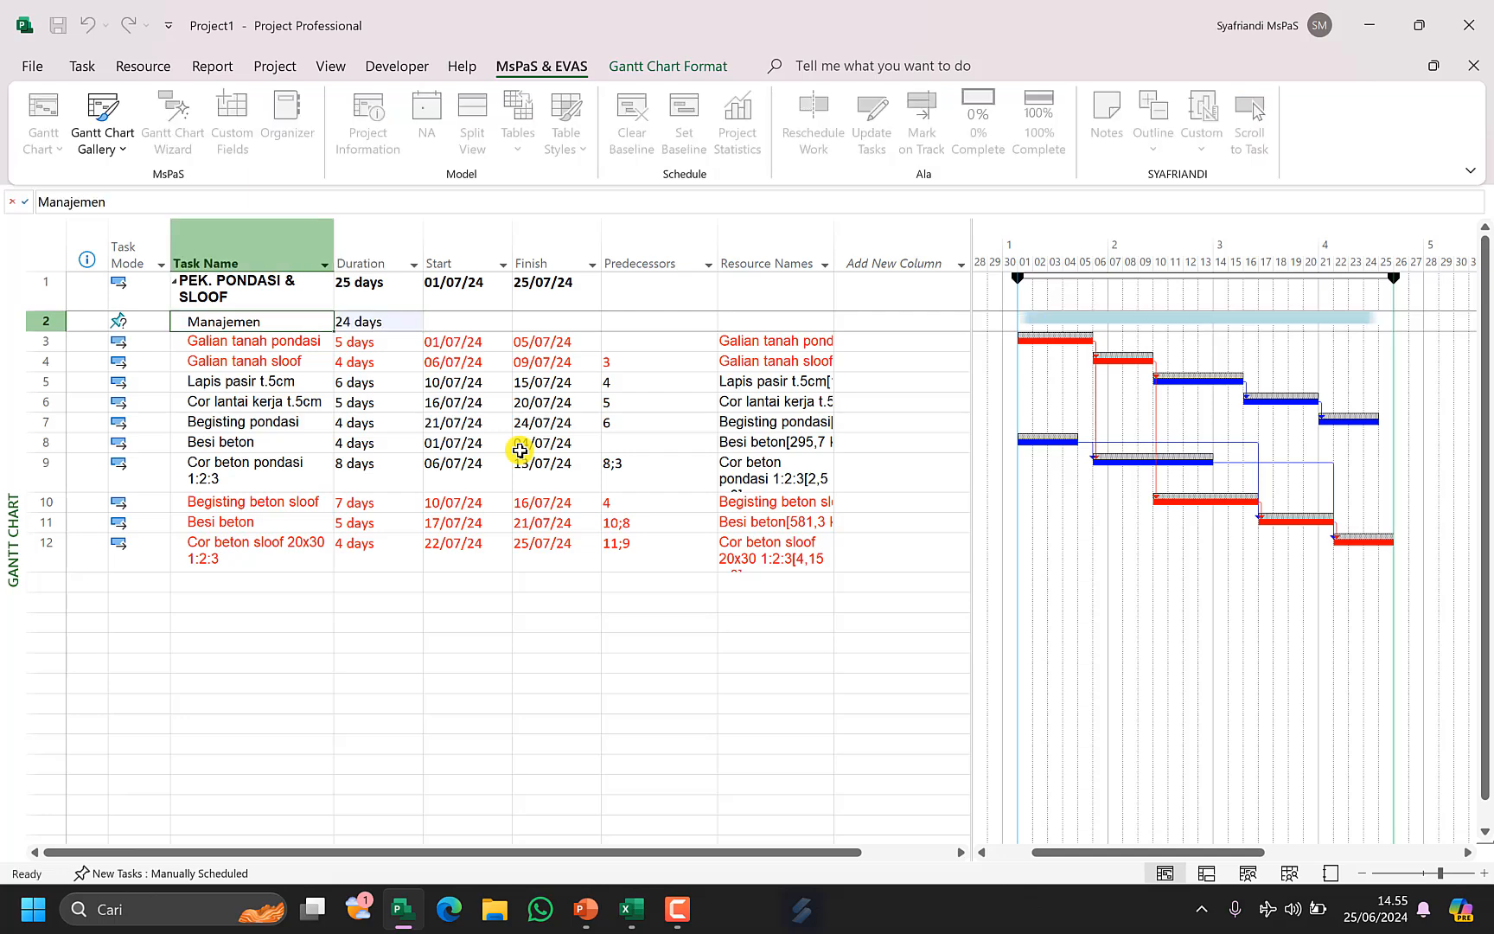
key(Up)
key(Right)
key(Down)
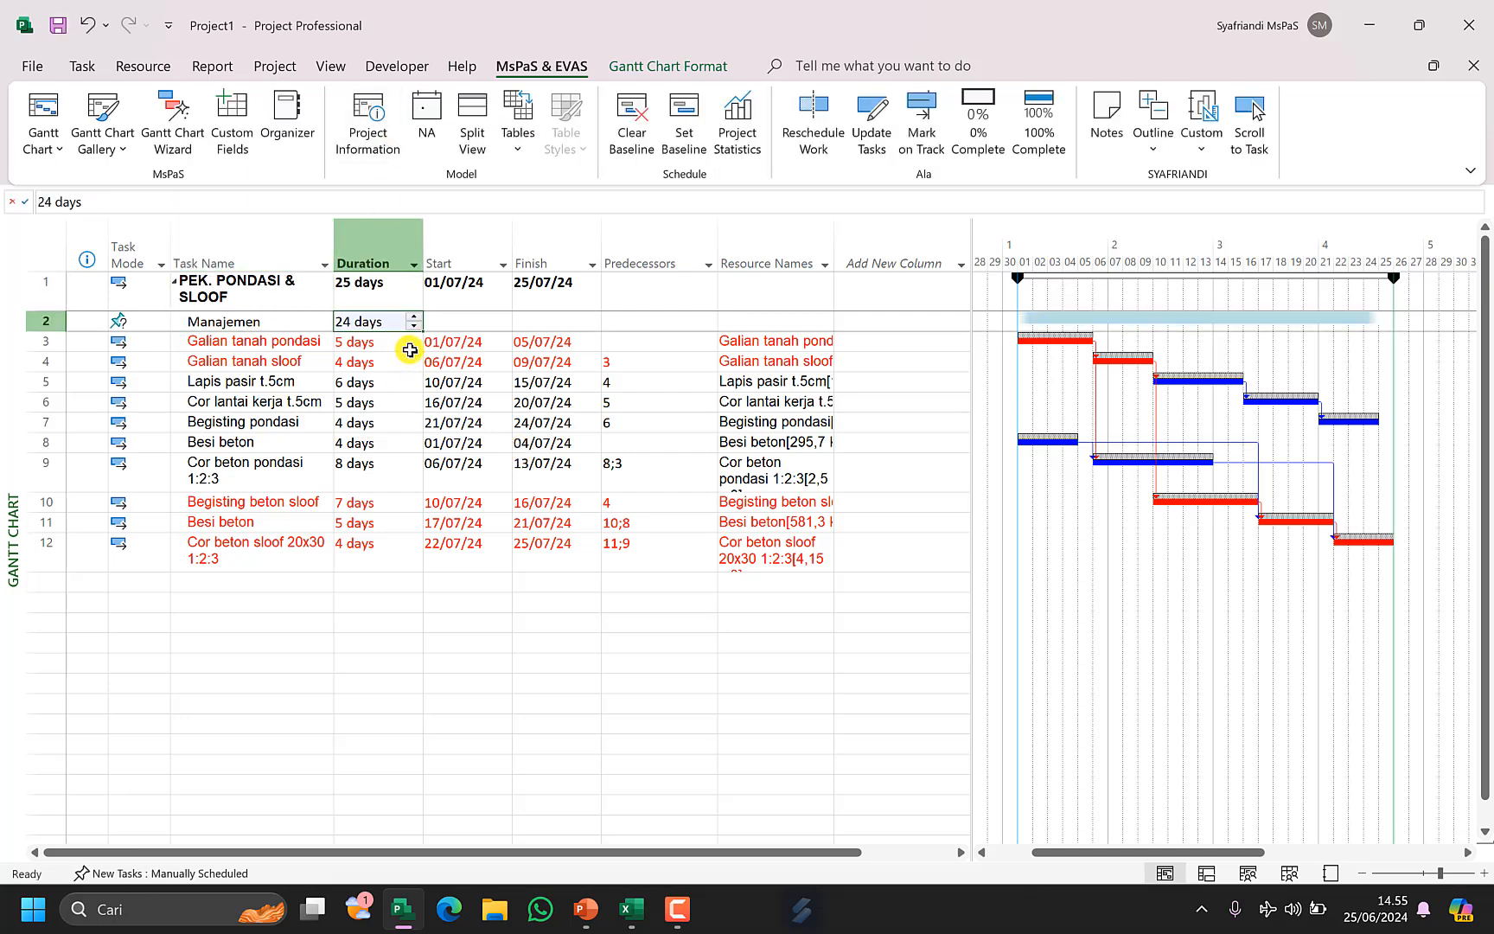
click(928, 161)
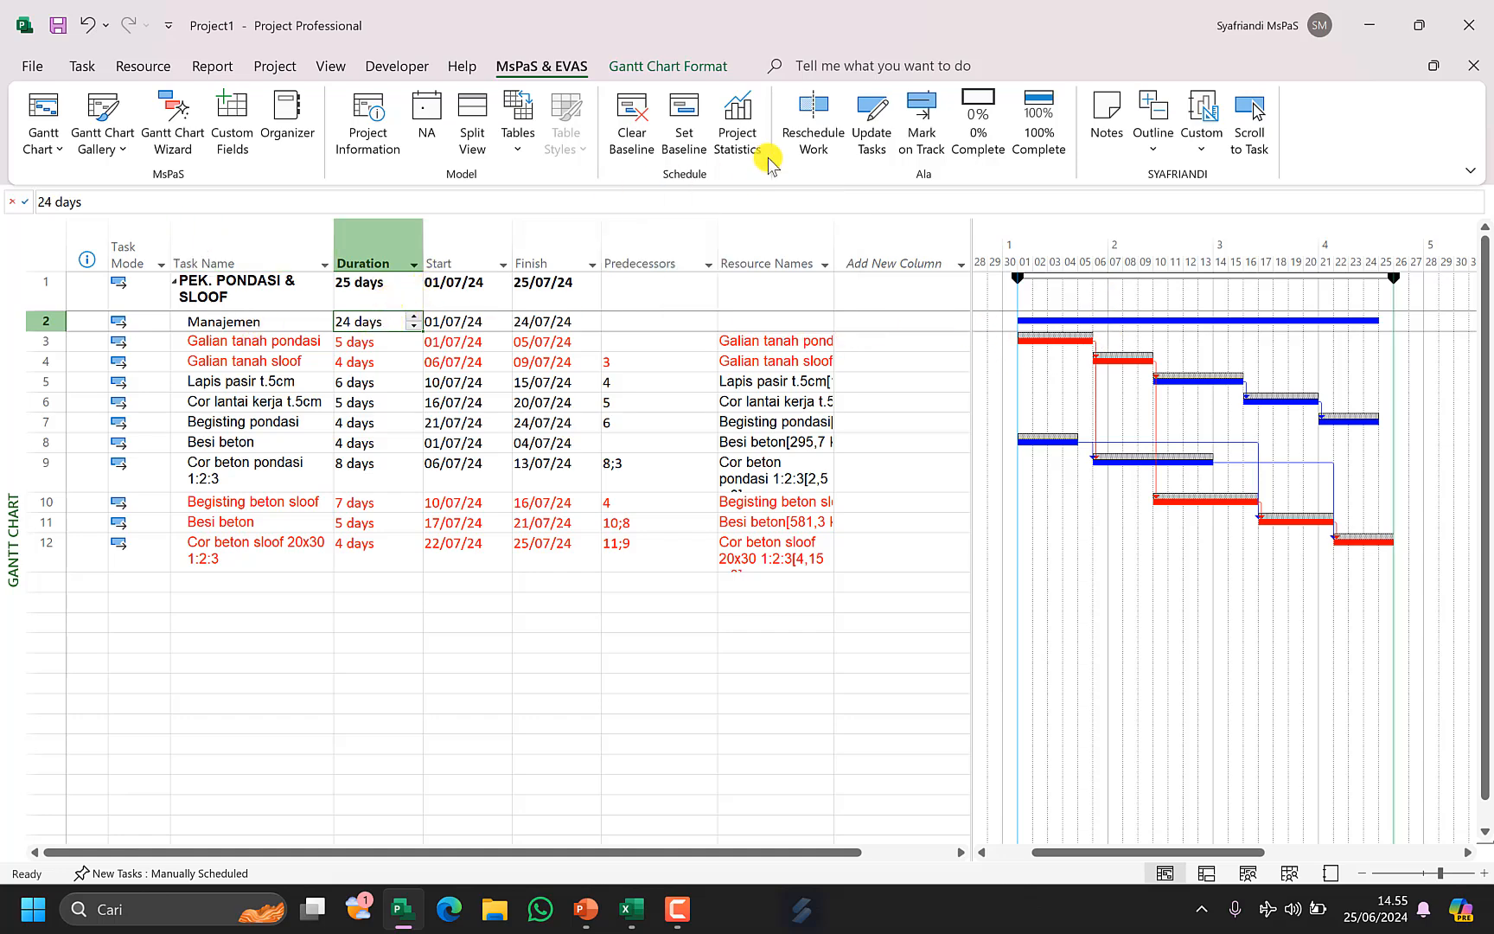
Set the project baseline again for the entire project.
click(683, 121)
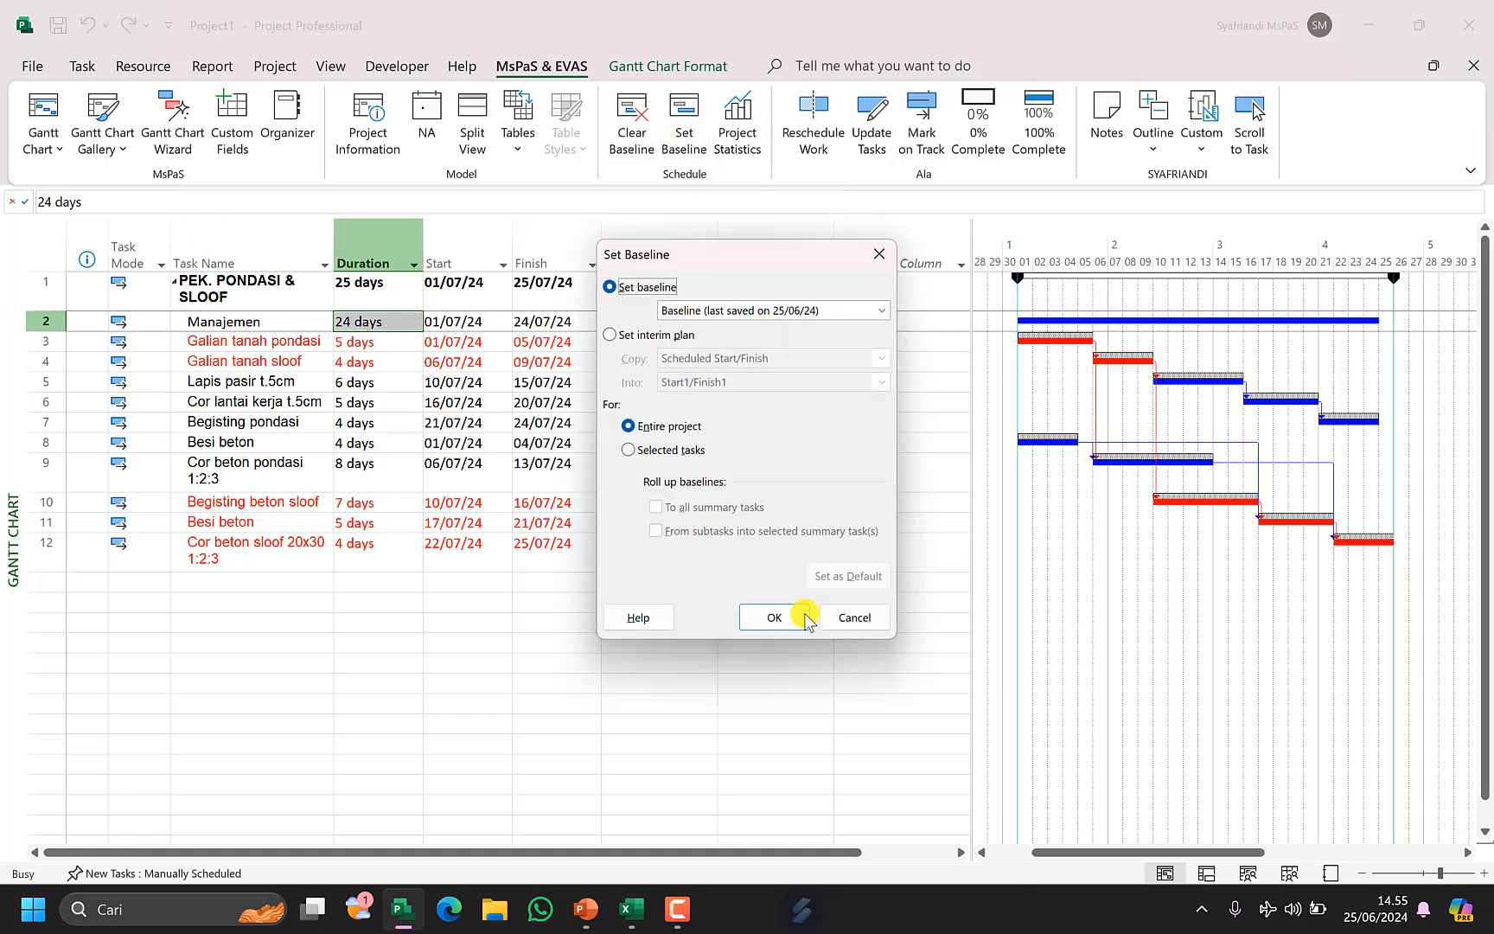
click(772, 617)
click(737, 517)
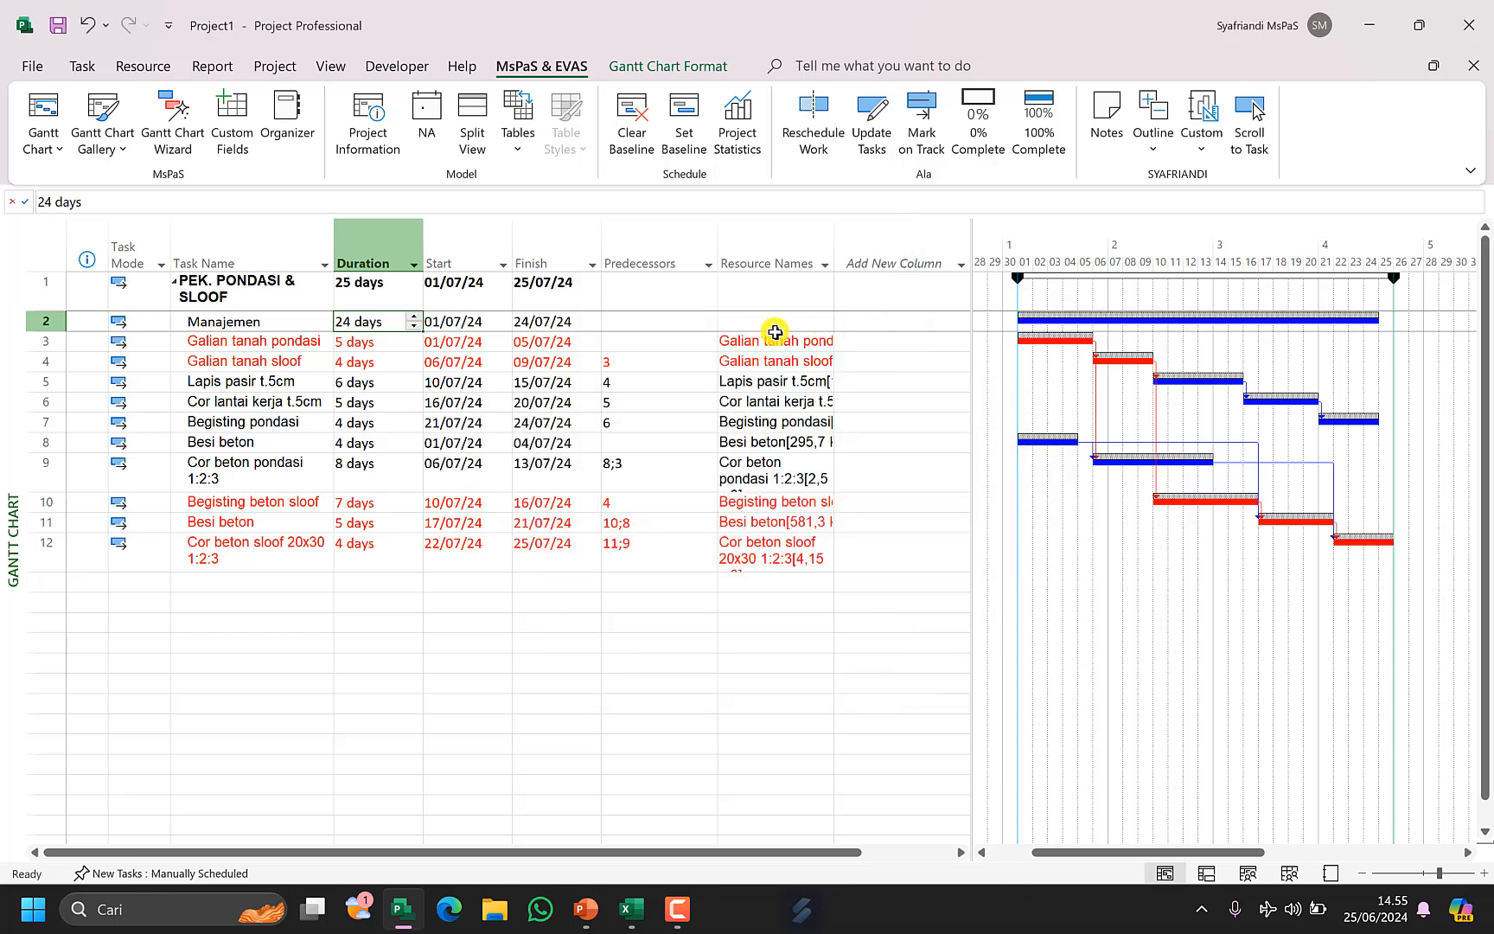
Insert the Durasi Kontrak (Duration10) column before the Duration column.
right_click(374, 258)
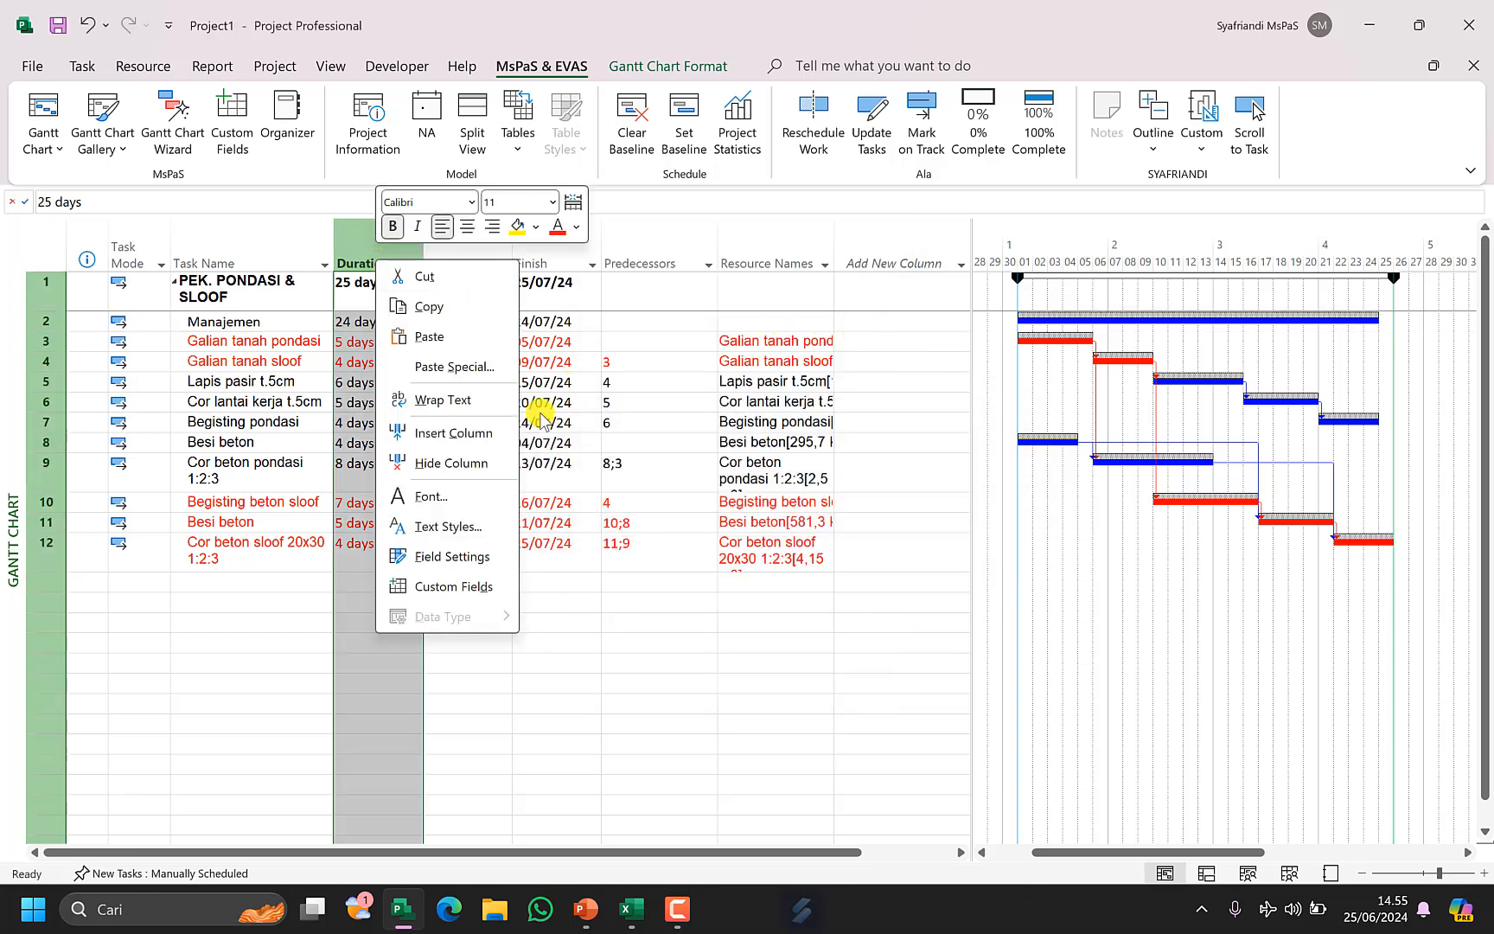
click(500, 431)
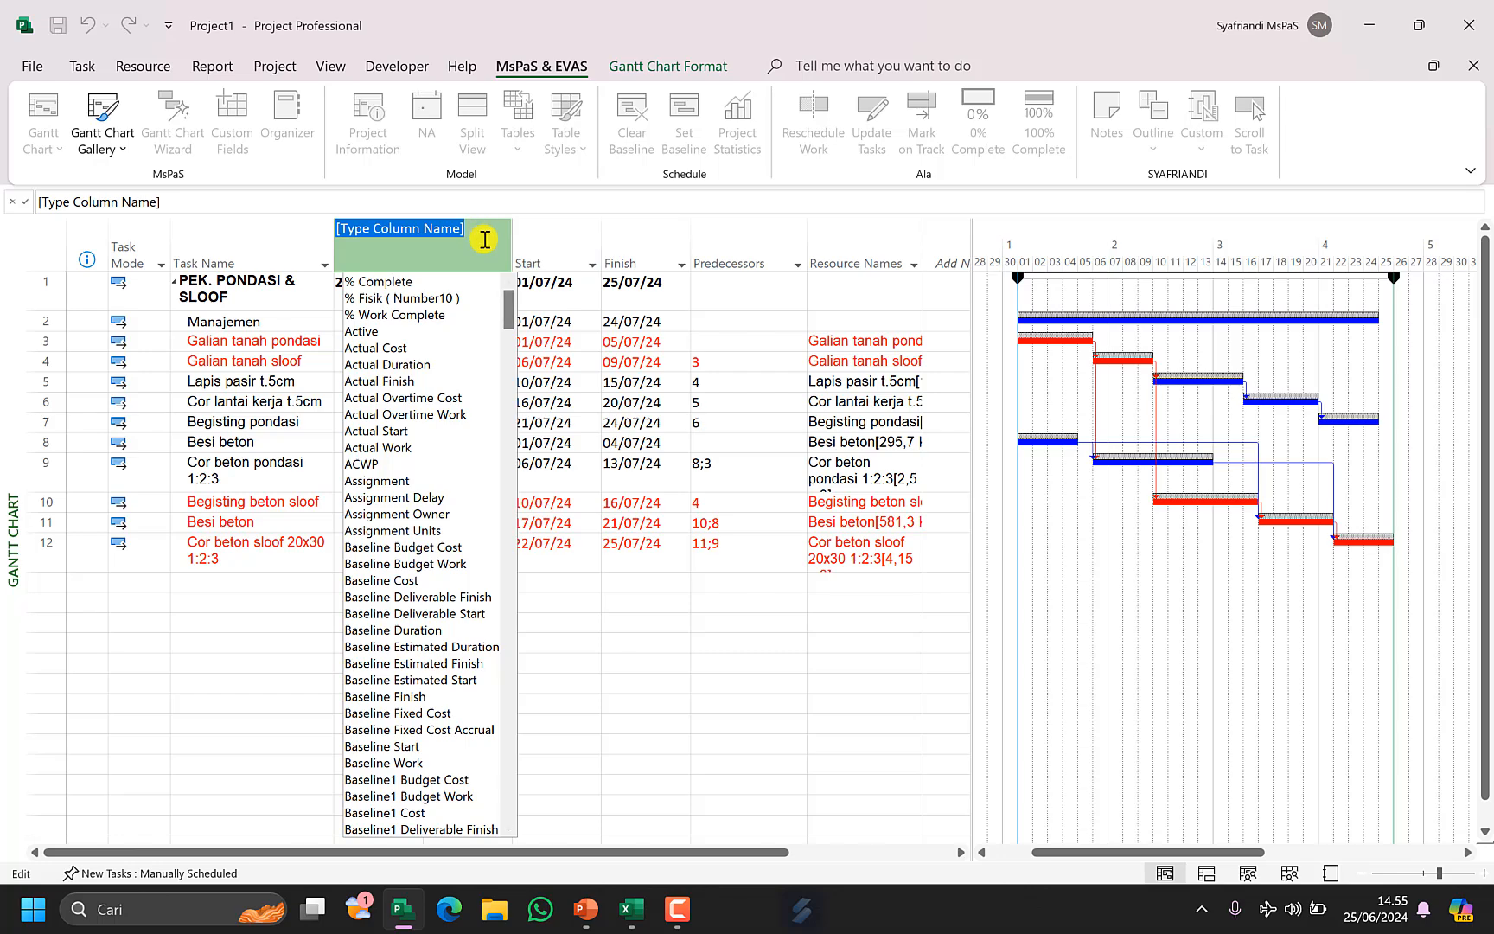
text(durasi Kontrak ( Duration10)
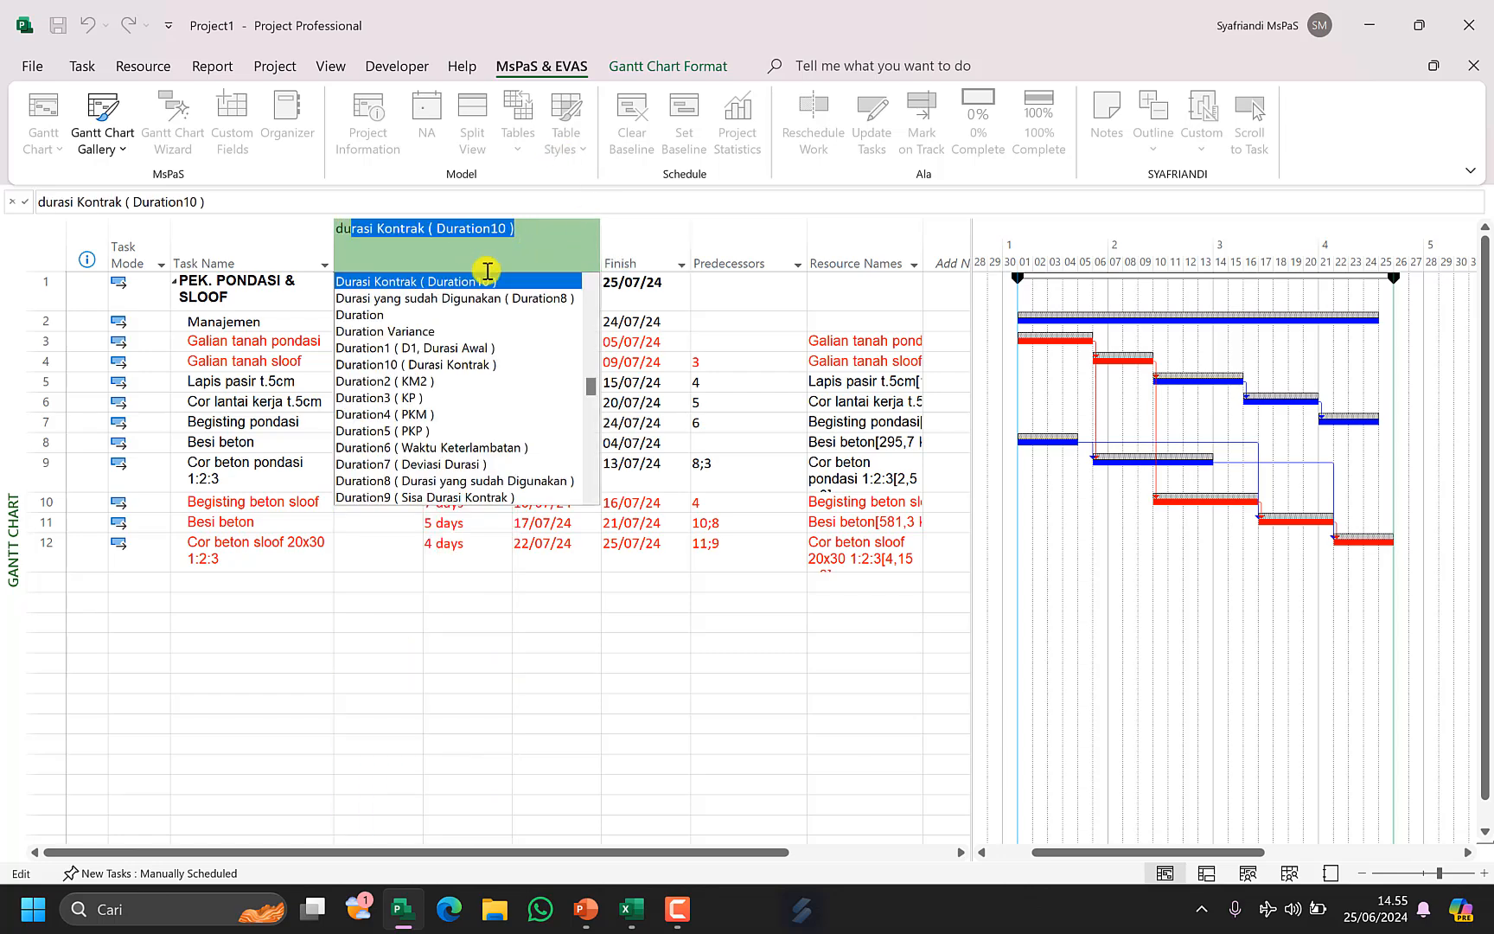
click(500, 281)
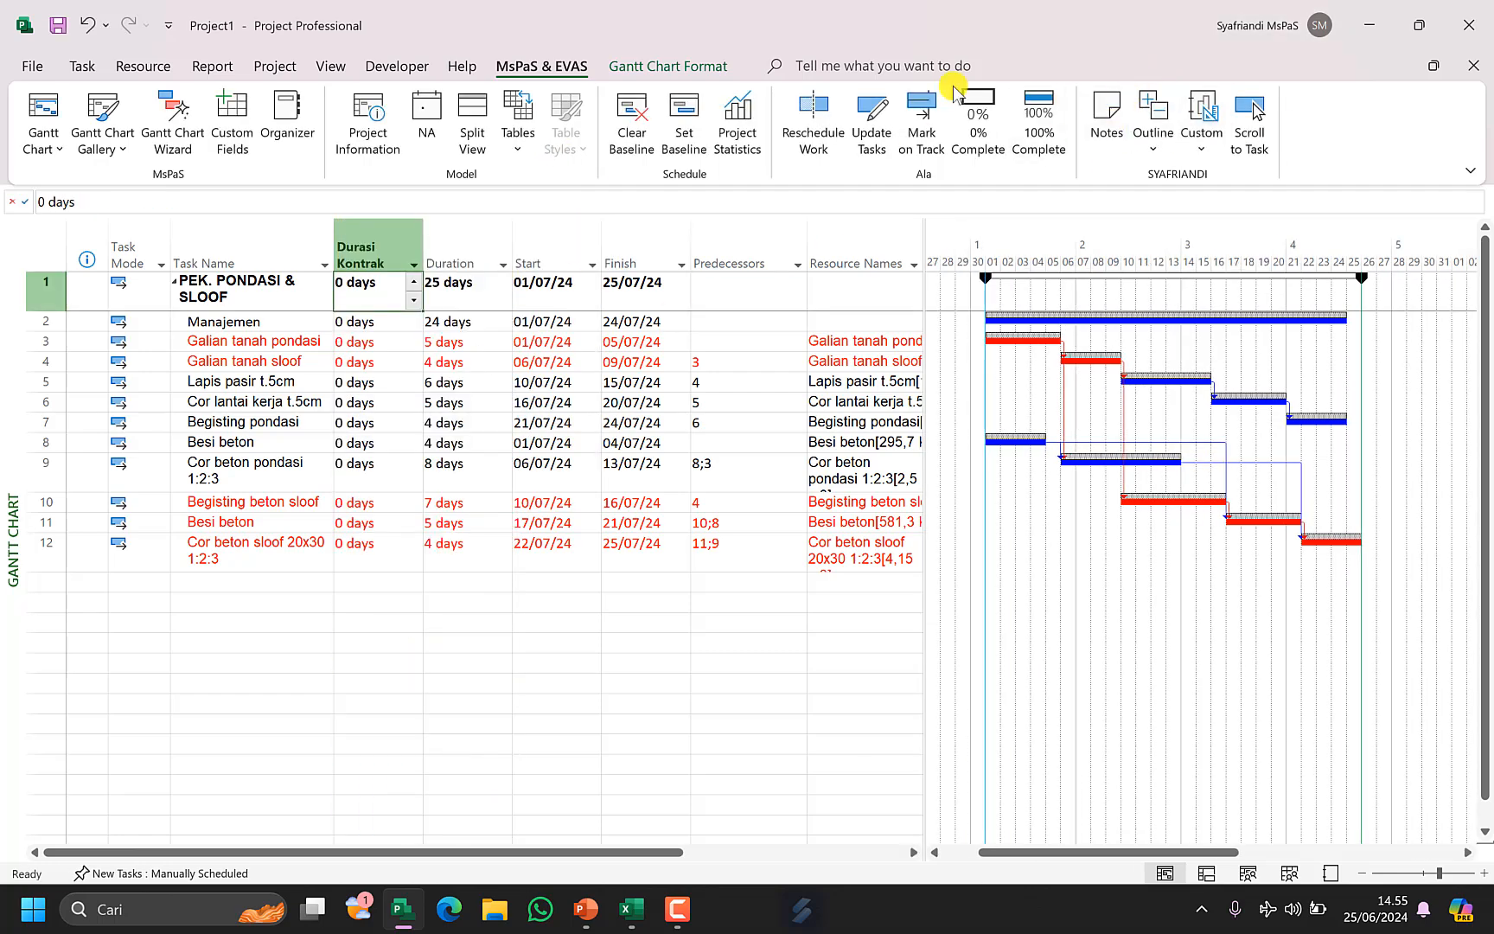
Show the project summary task and set its Durasi Kontrak to 25 days.
click(674, 66)
click(1234, 123)
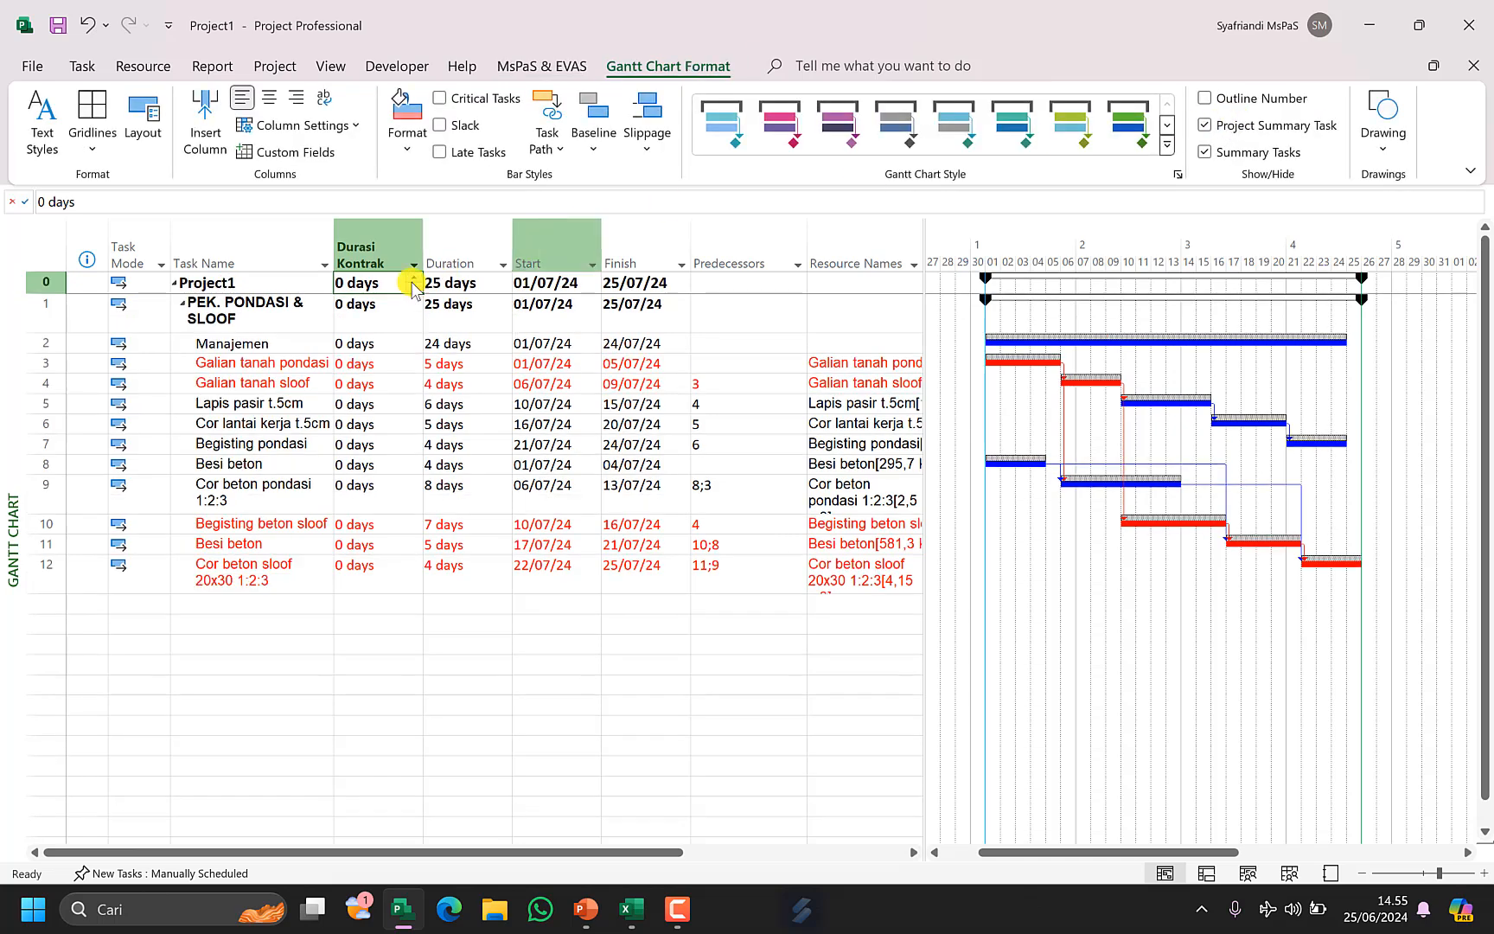
text(25)
click(456, 322)
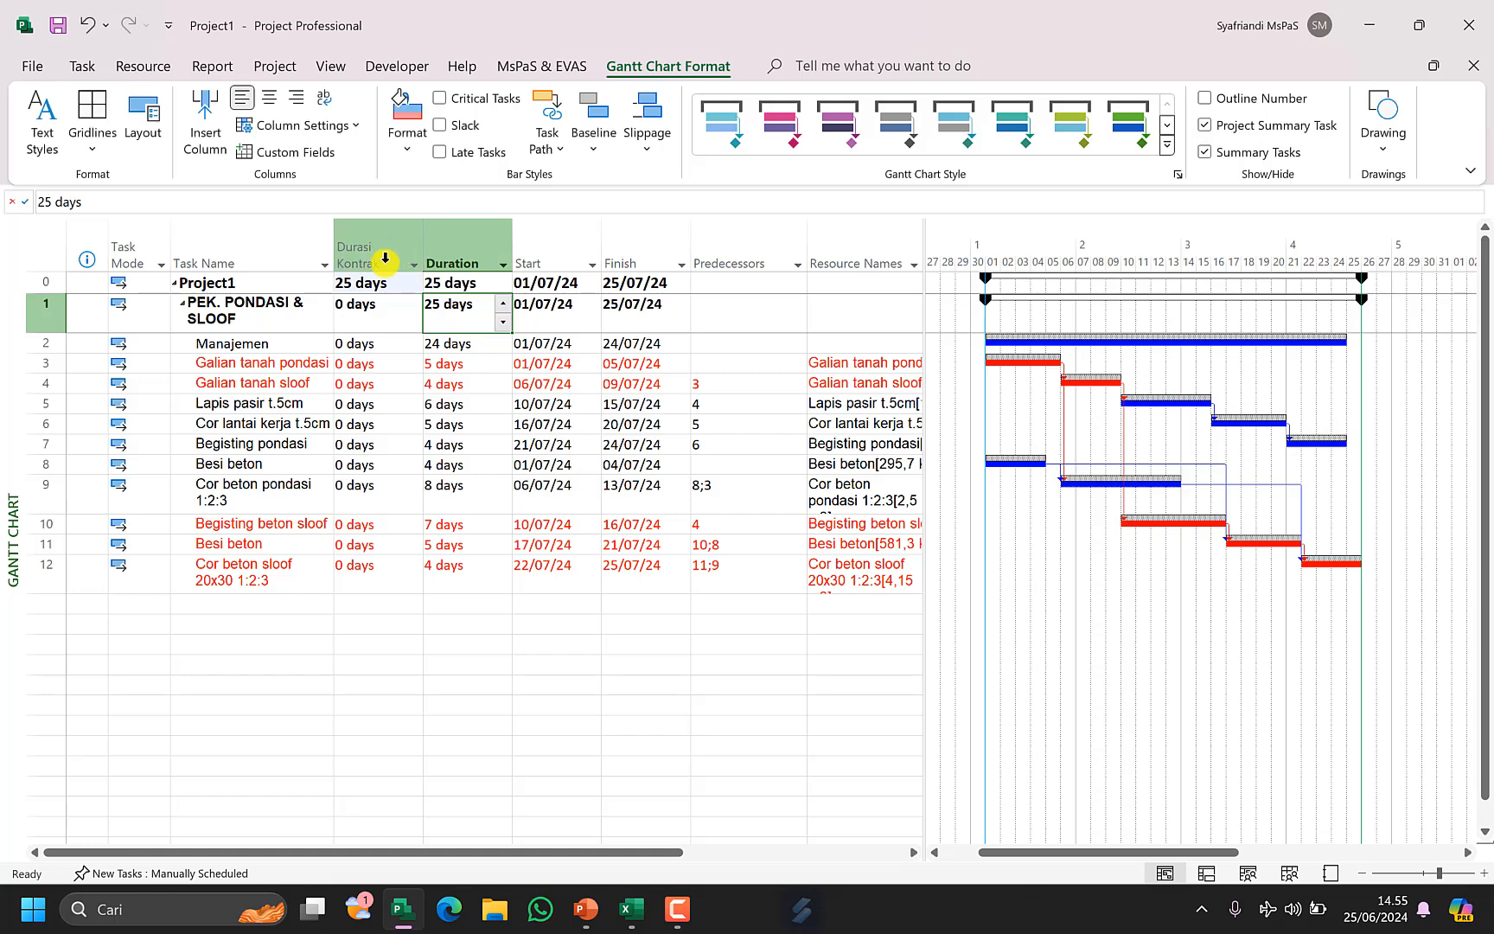
Hide the Durasi Kontrak column and turn off the project summary task row.
right_click(384, 259)
click(459, 465)
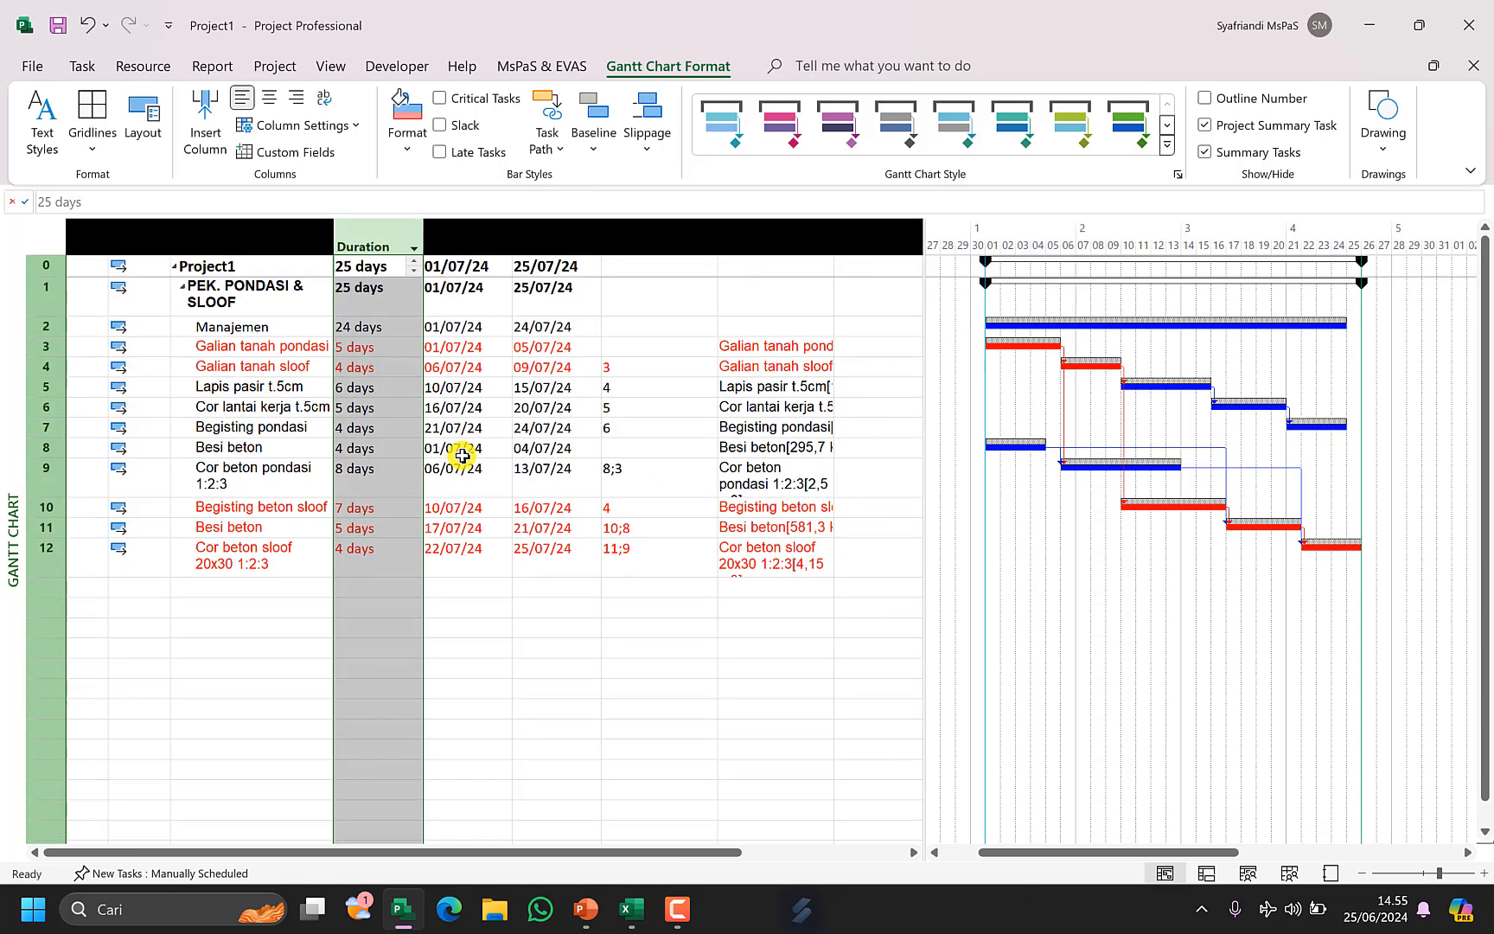
click(463, 454)
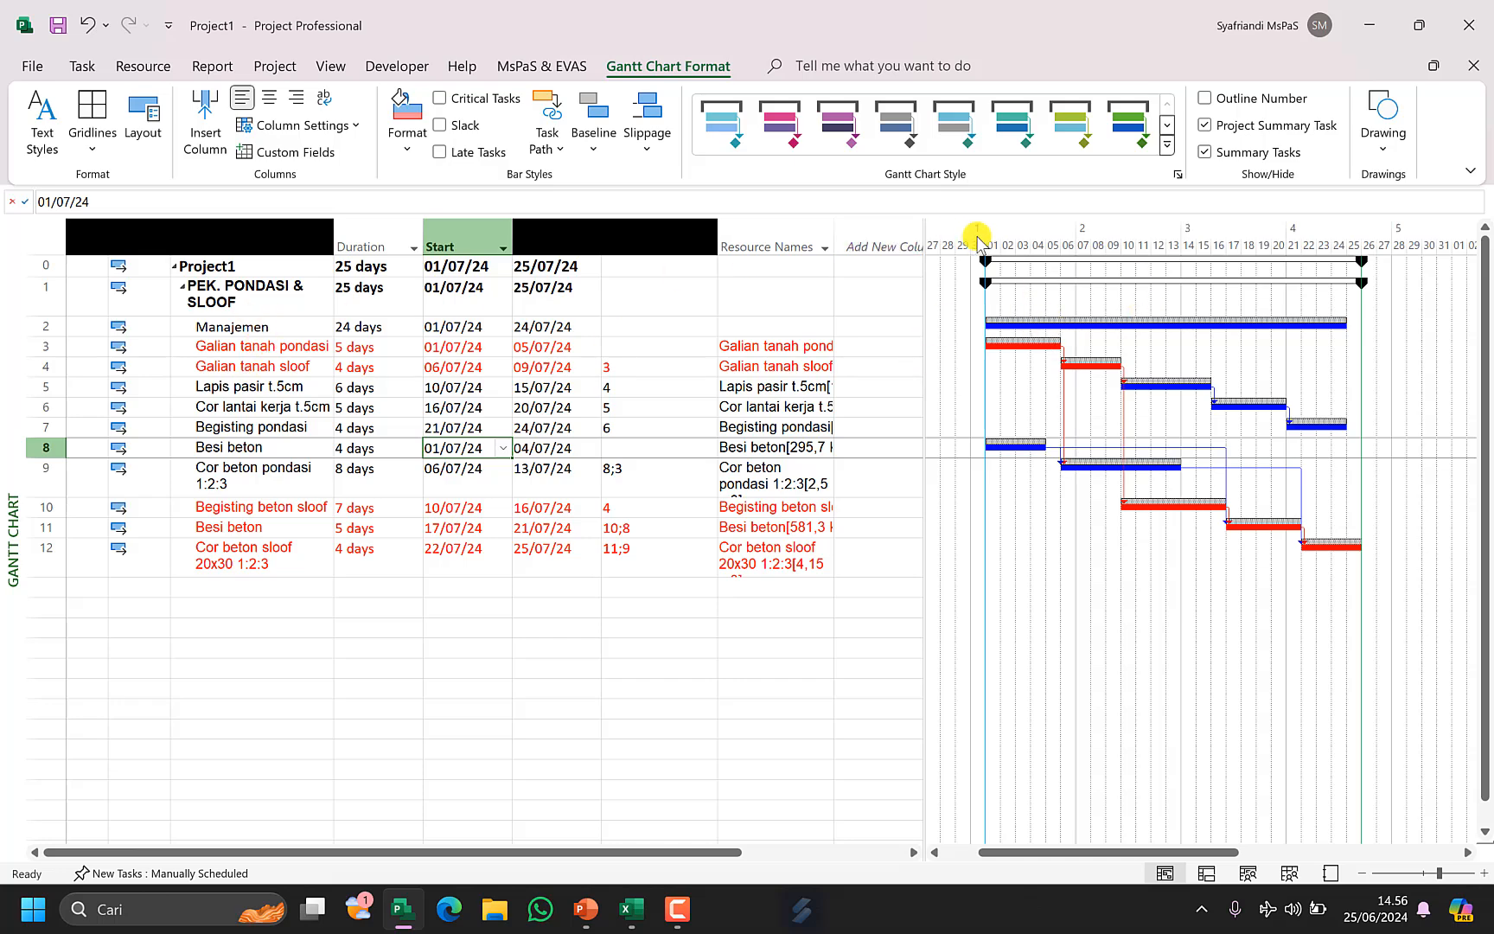
click(1271, 128)
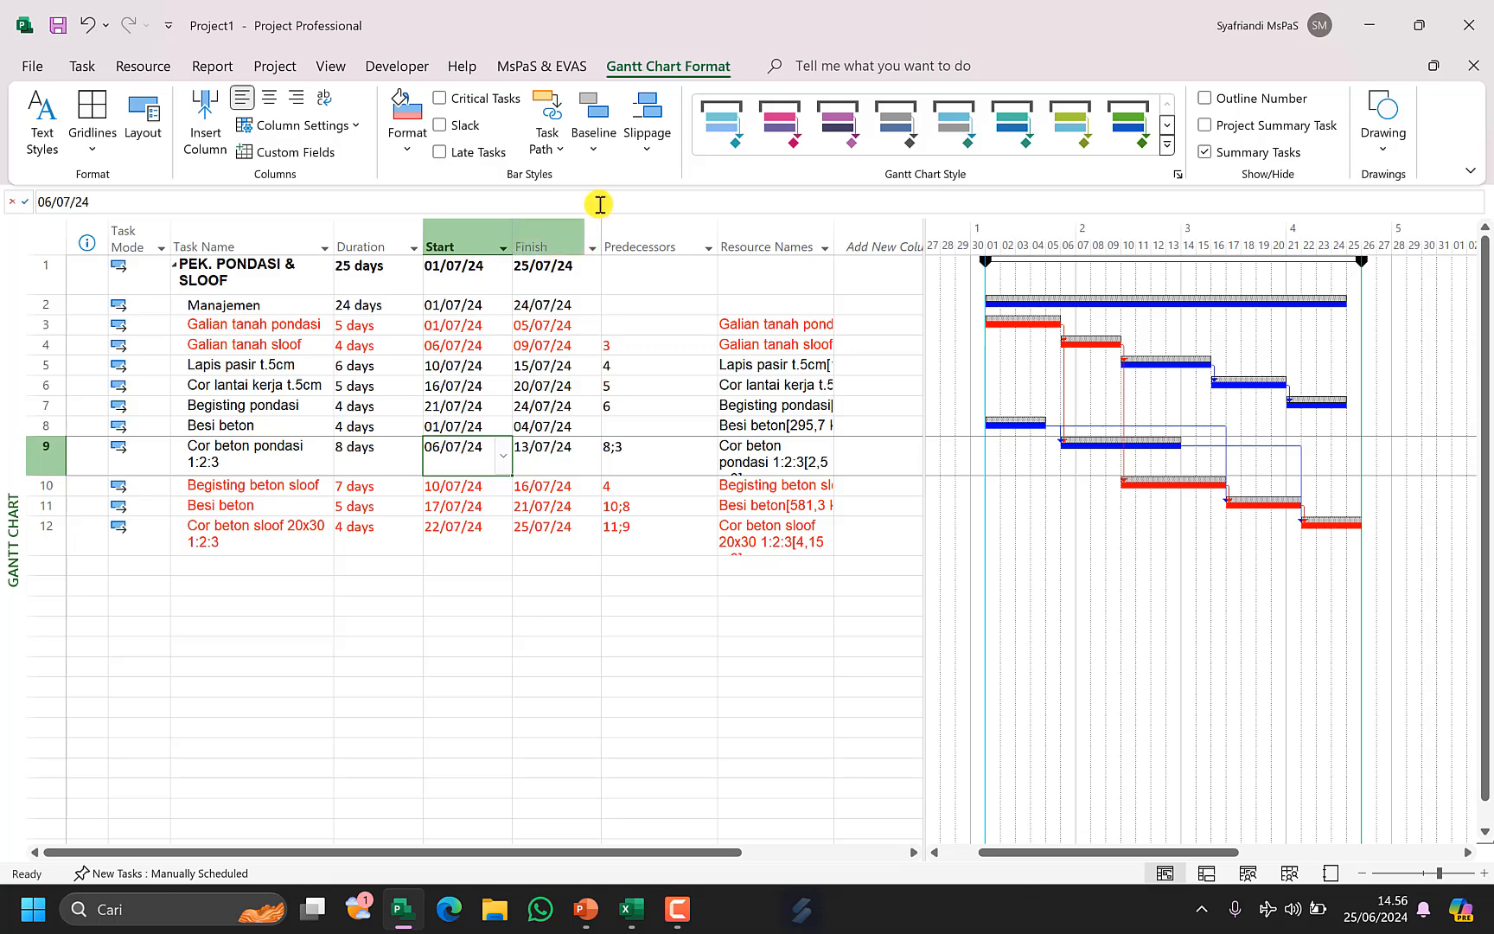
Apply the Earned Value table to the task sheet.
click(551, 69)
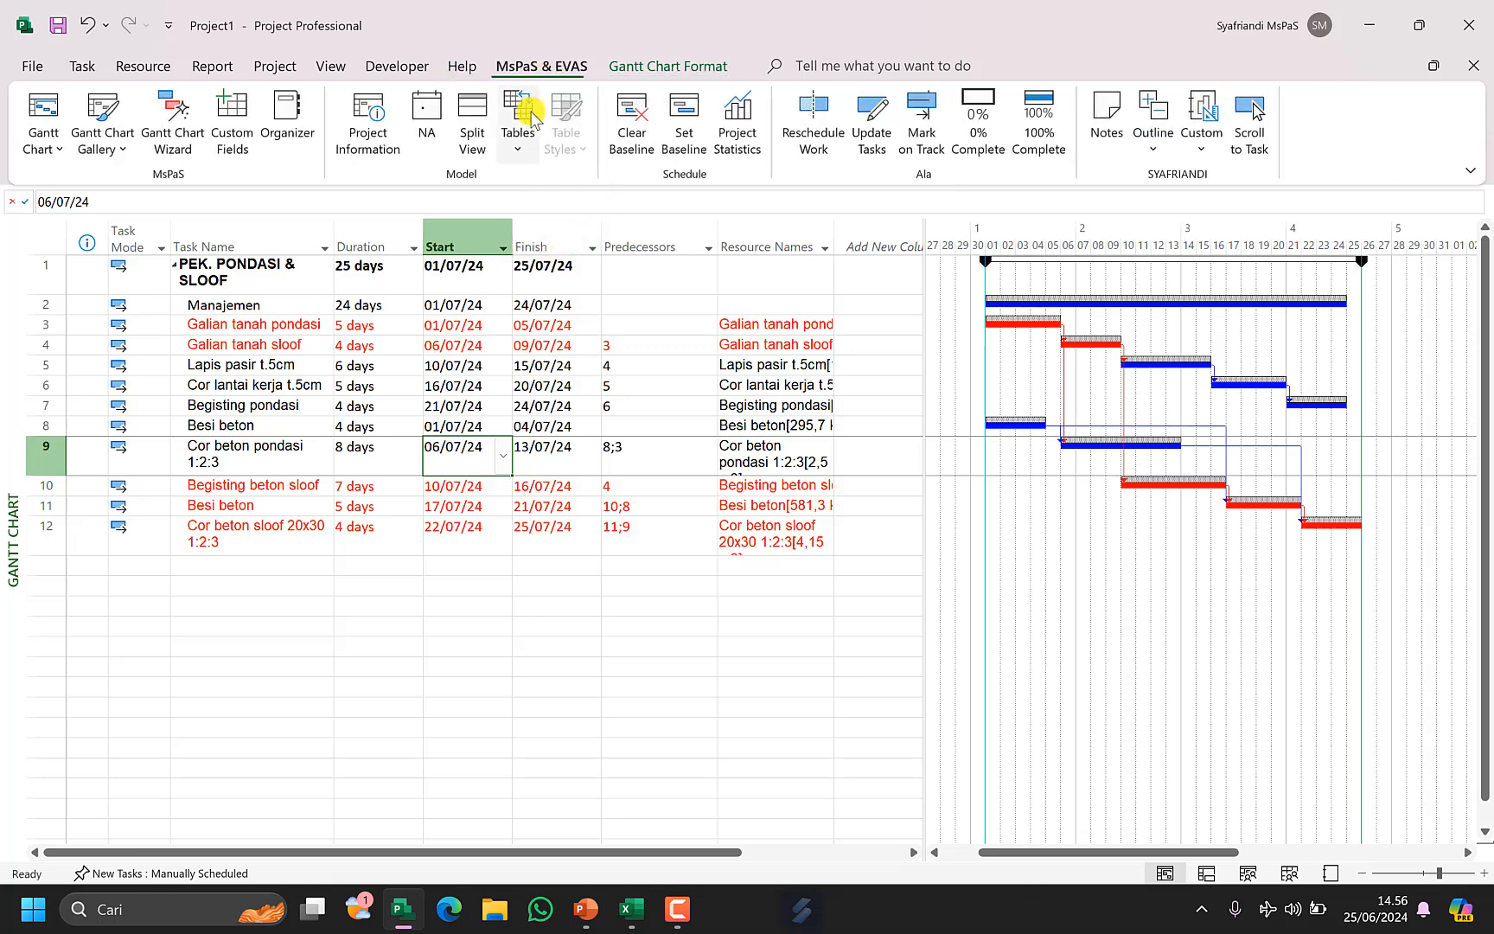
click(519, 134)
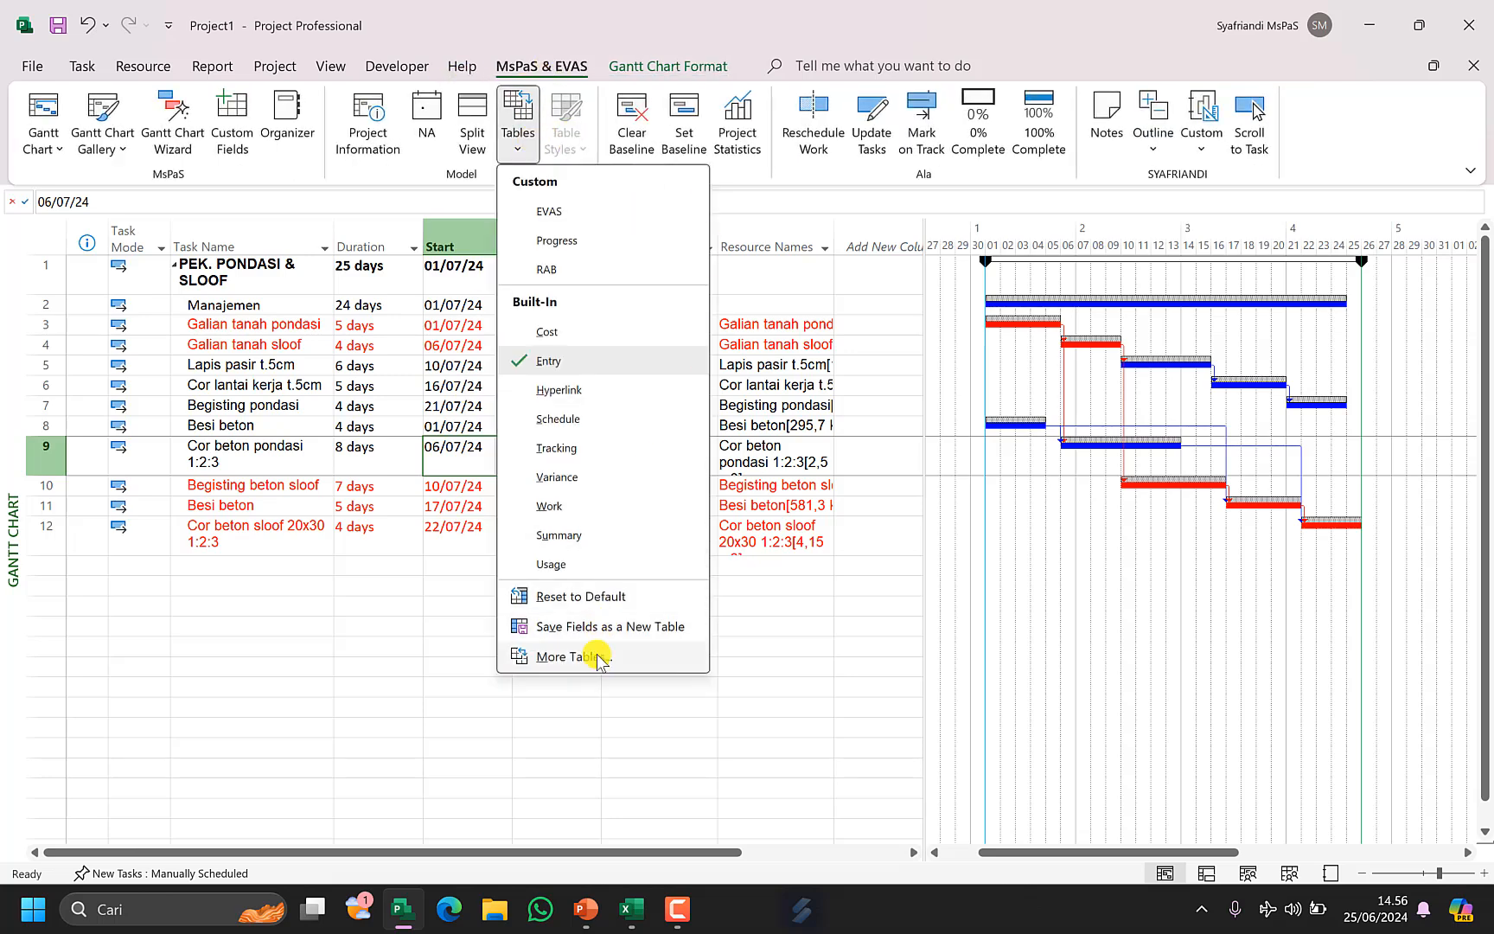
click(571, 657)
click(294, 201)
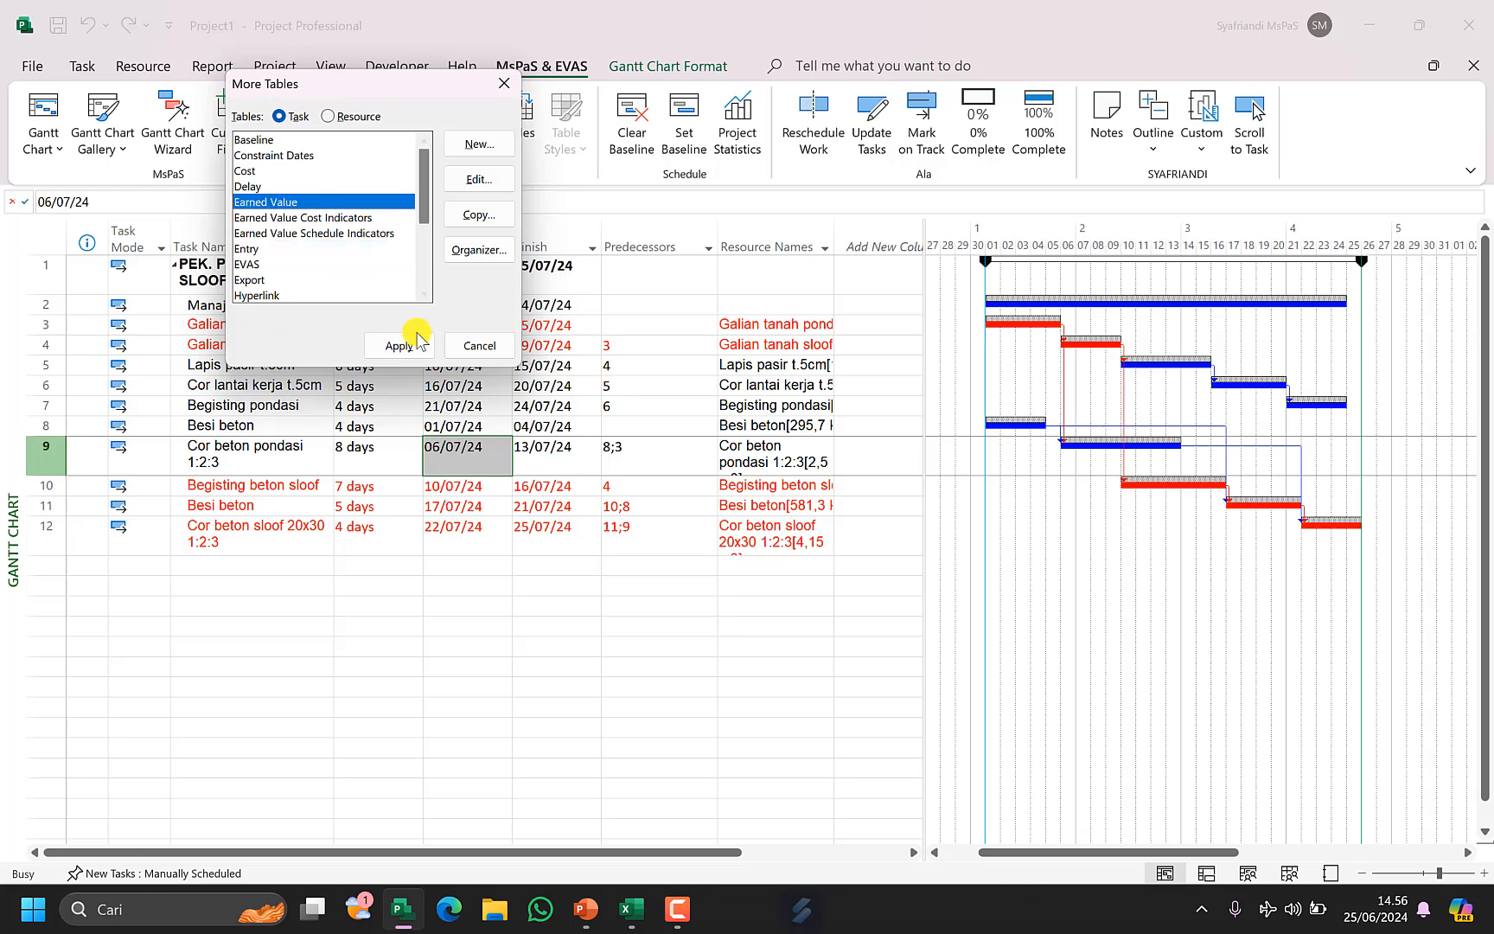
click(394, 345)
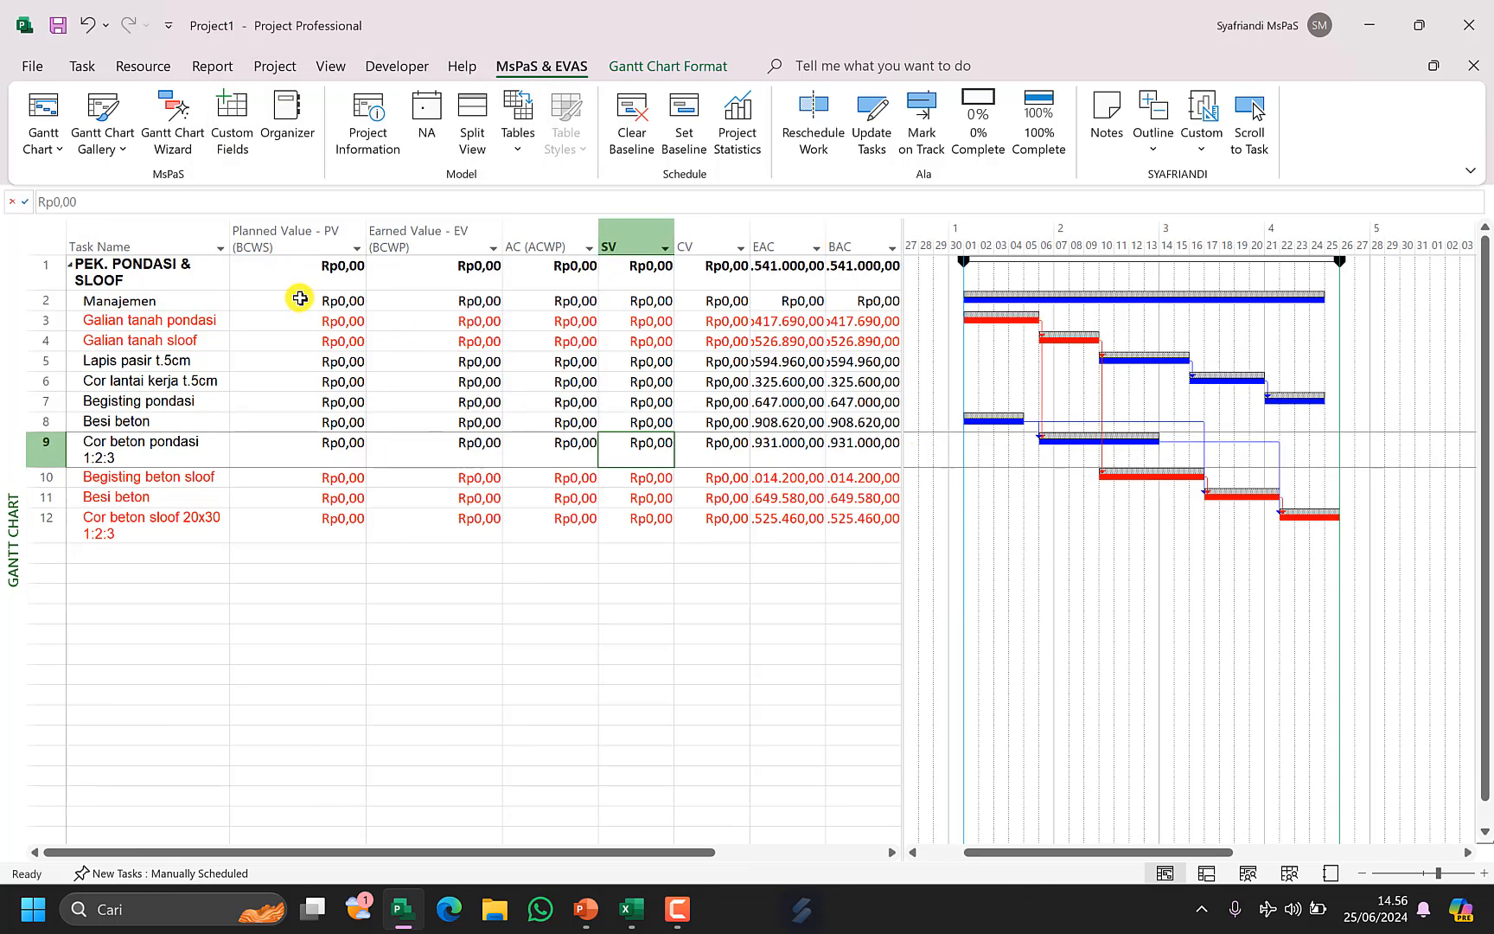
Adjust the widths of the Planned Value and Earned Value columns in the Earned Value table.
click(318, 281)
drag(369, 232, 343, 249)
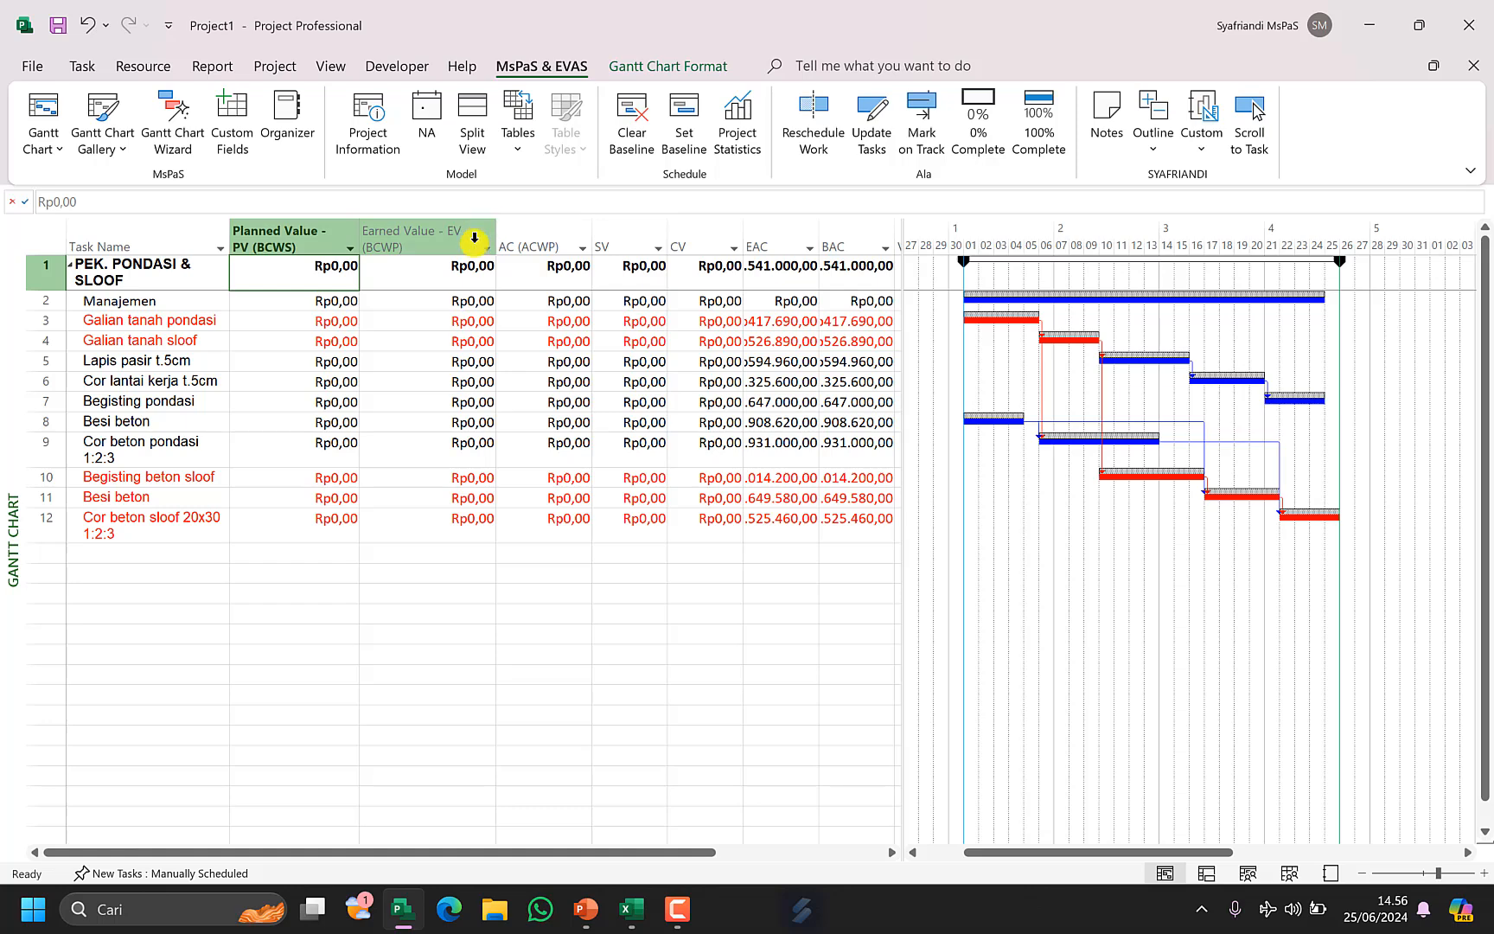
click(420, 278)
drag(492, 233, 469, 240)
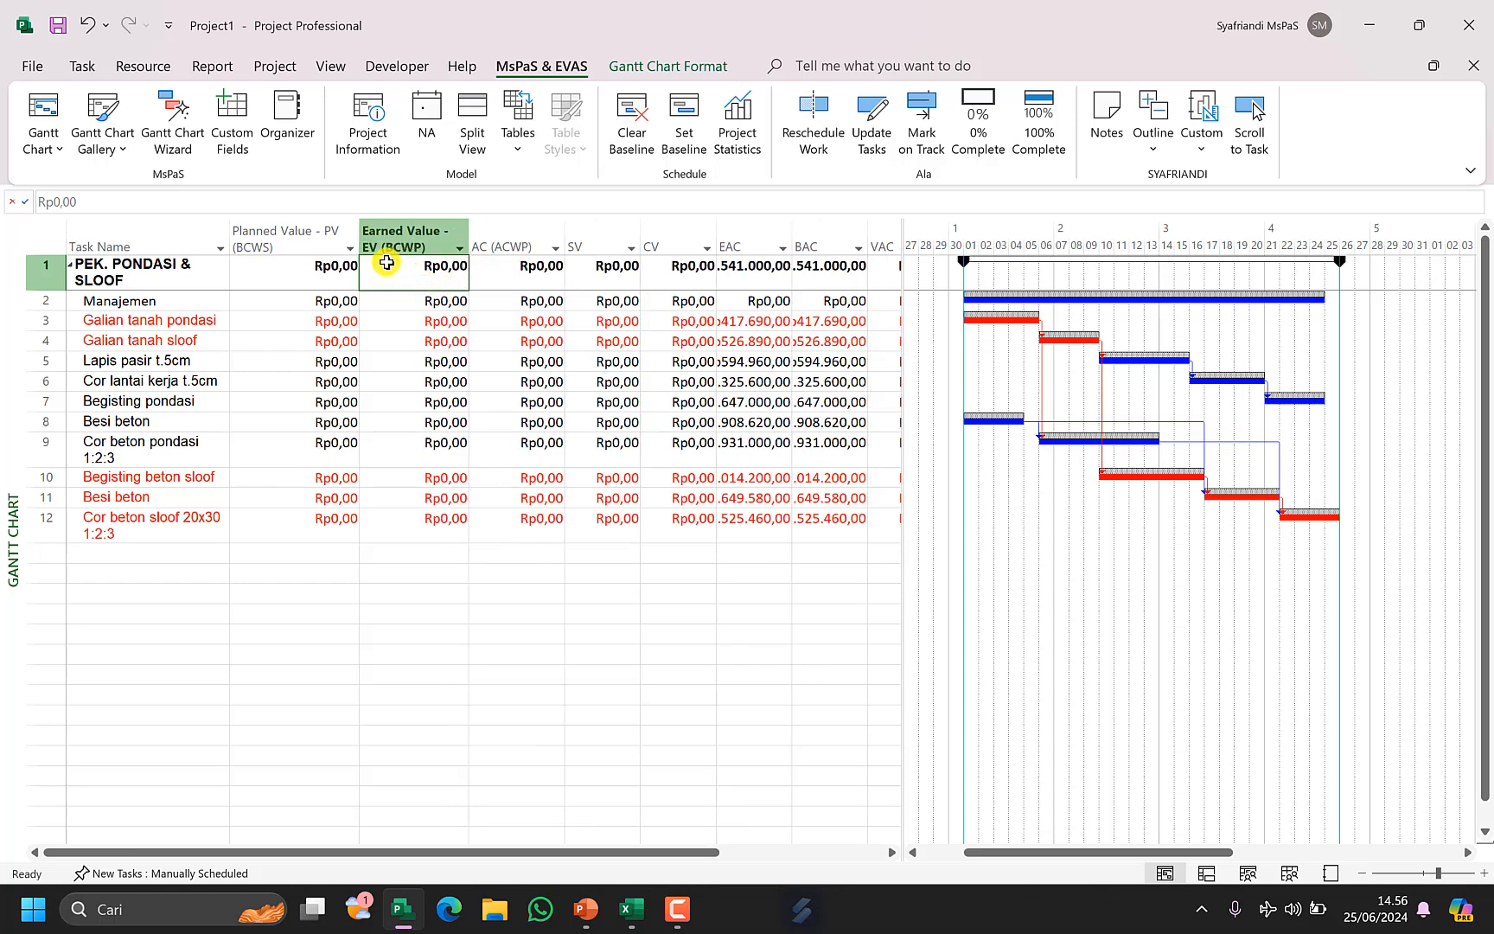
click(510, 267)
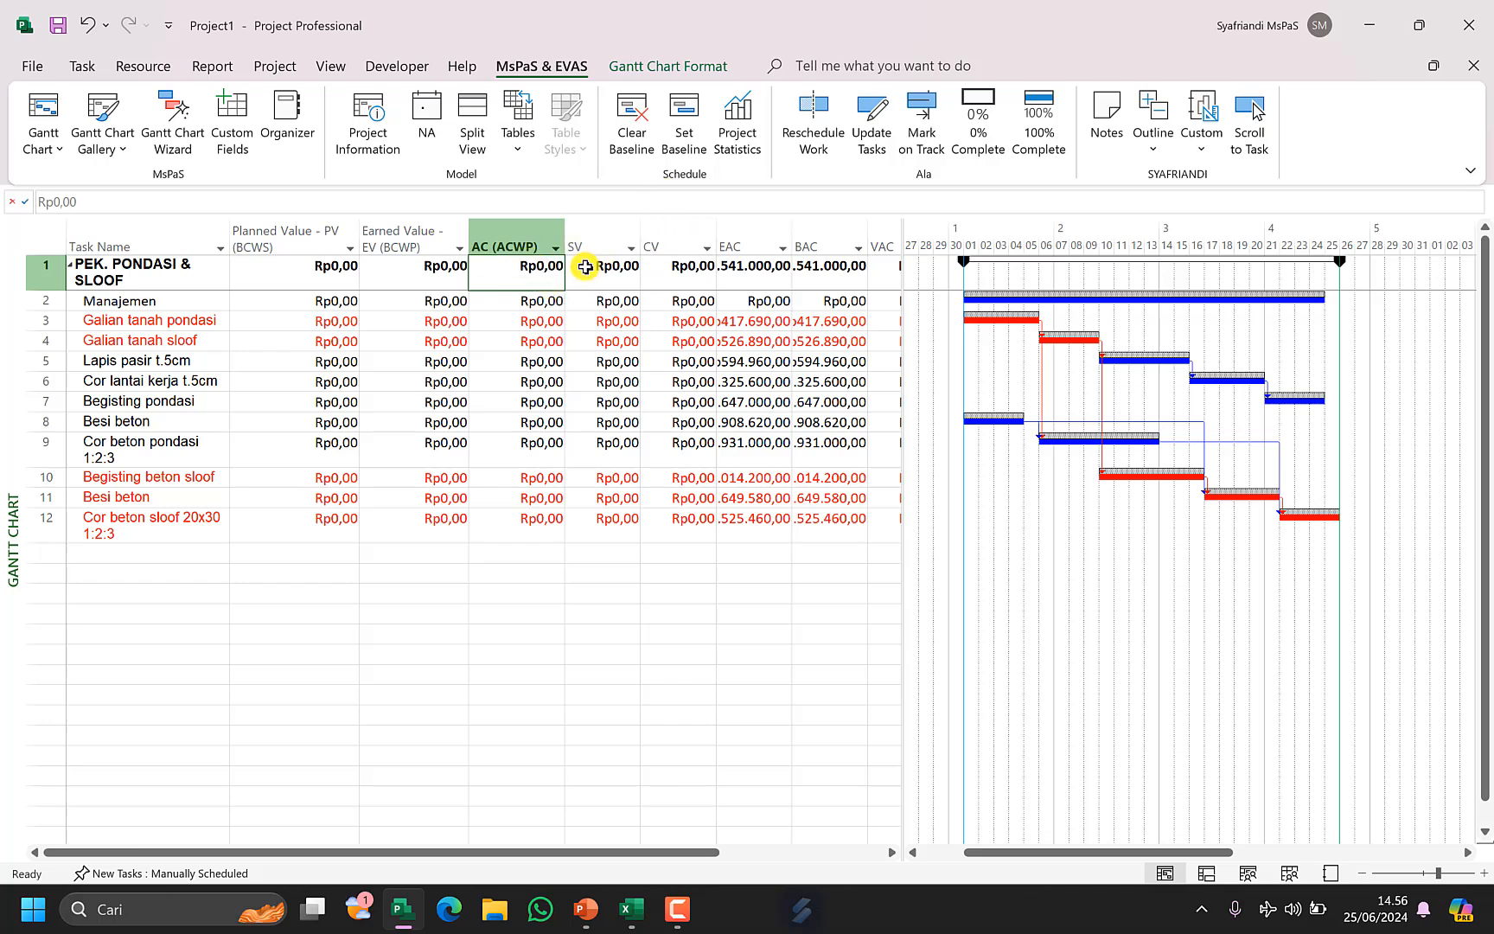
click(317, 265)
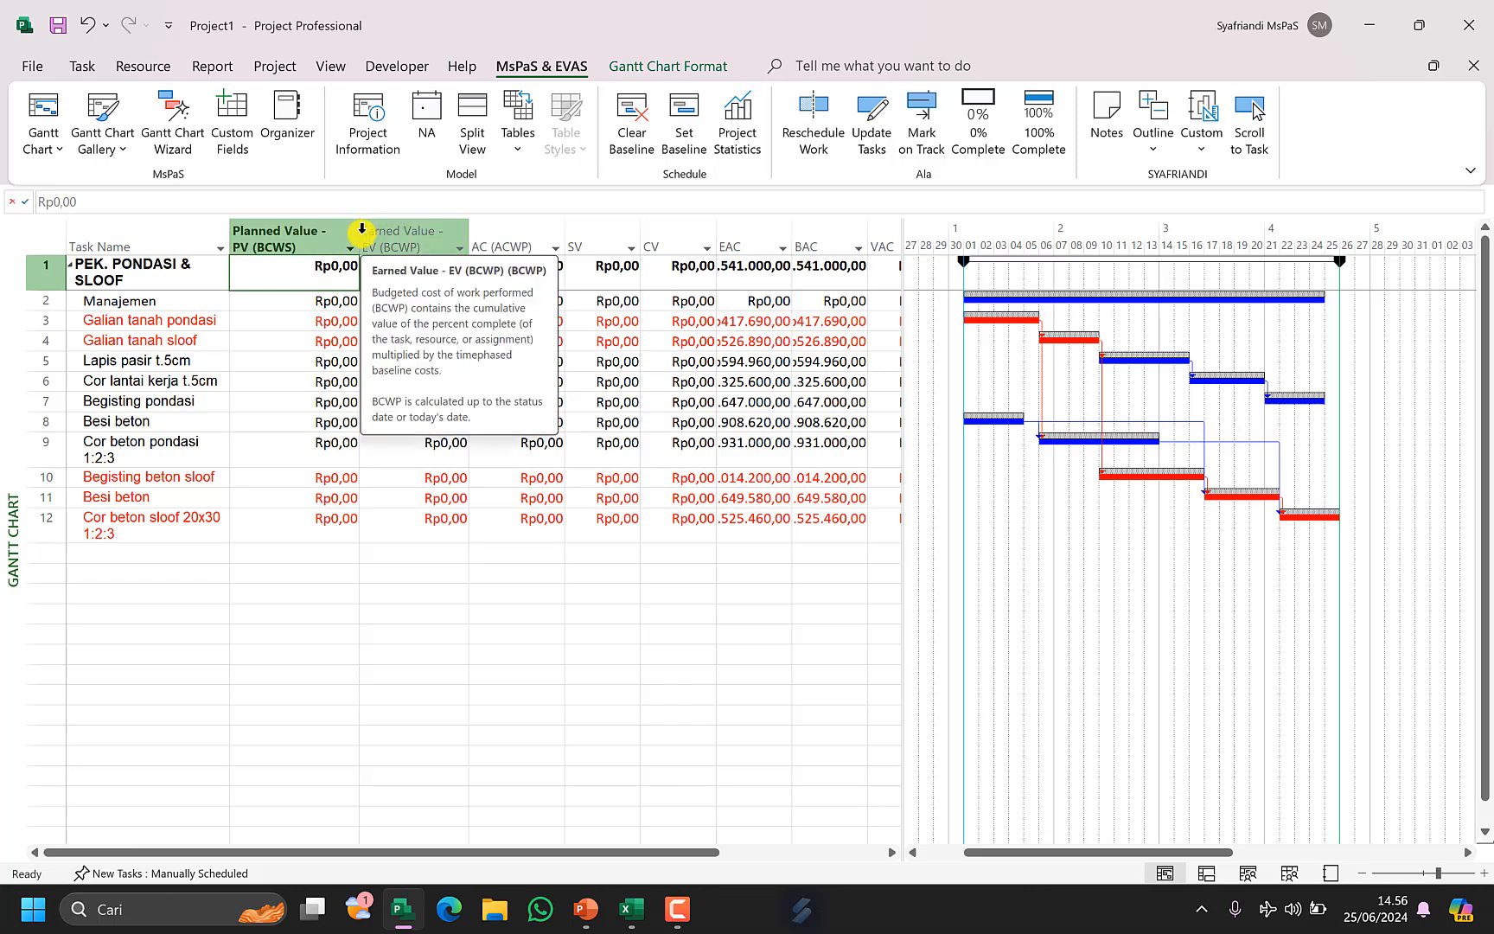
drag(357, 234, 352, 250)
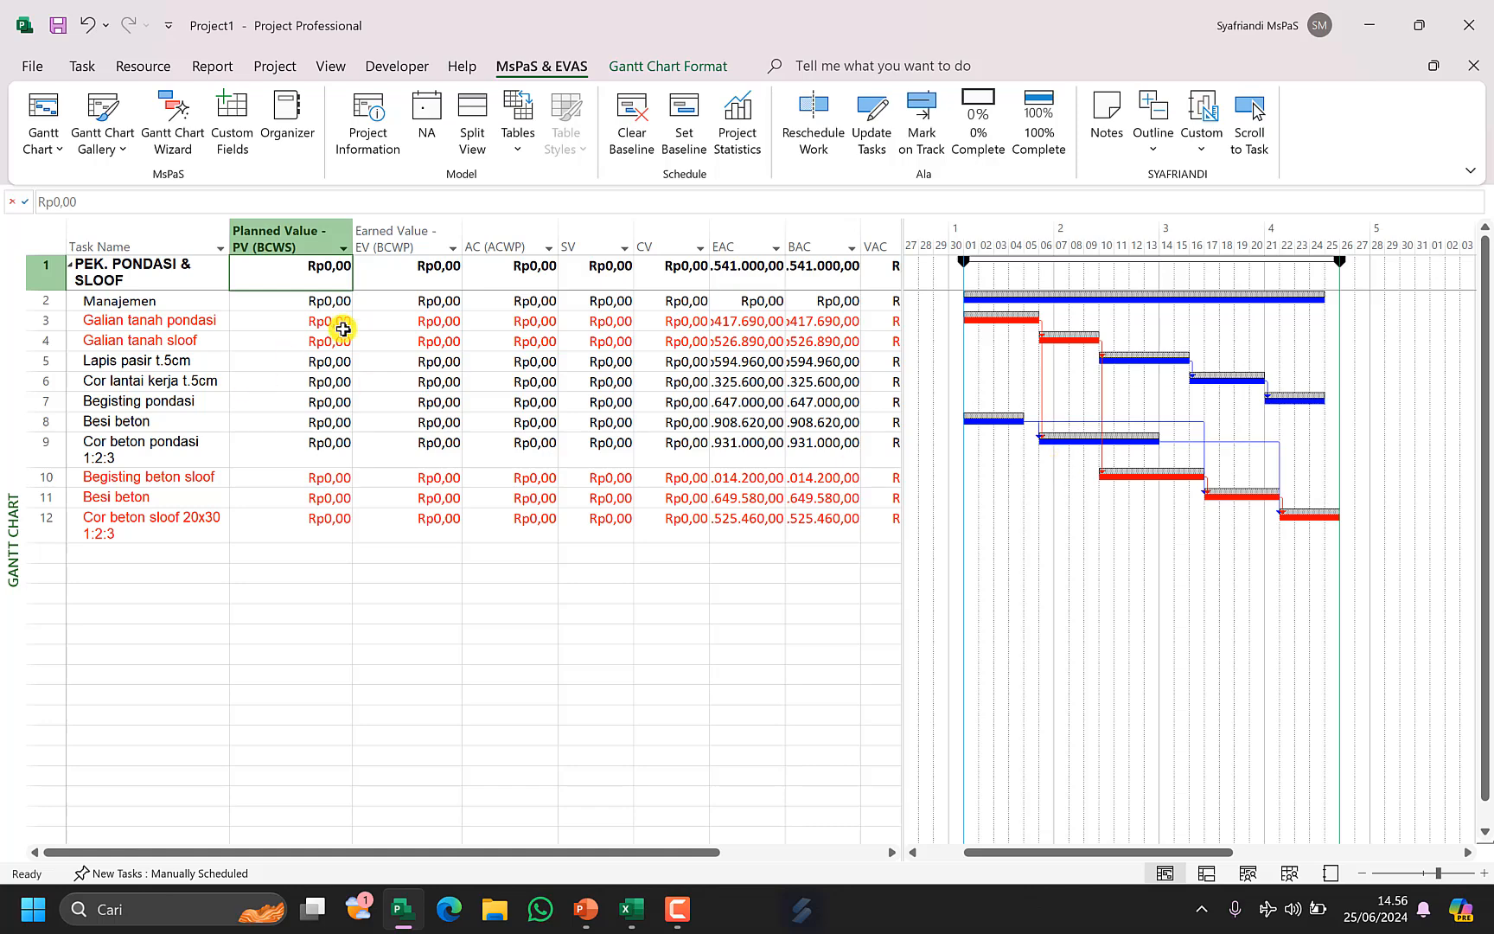
Open the Dashboard - MsPaS report and the Format Axis pane for the Kurva S chart's vertical axis.
click(1201, 148)
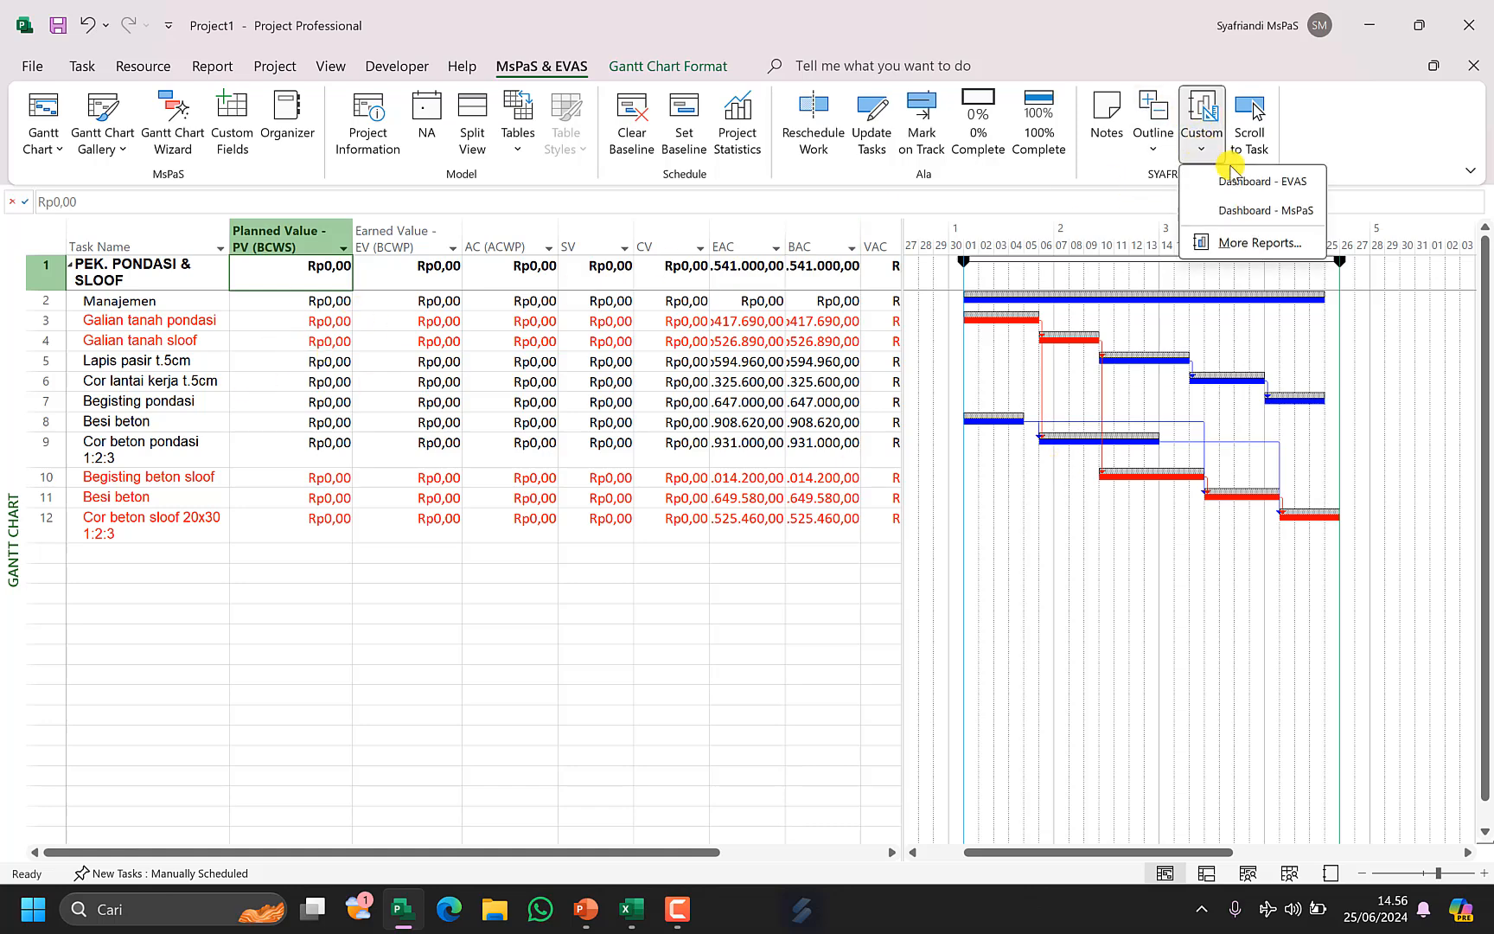
click(1245, 211)
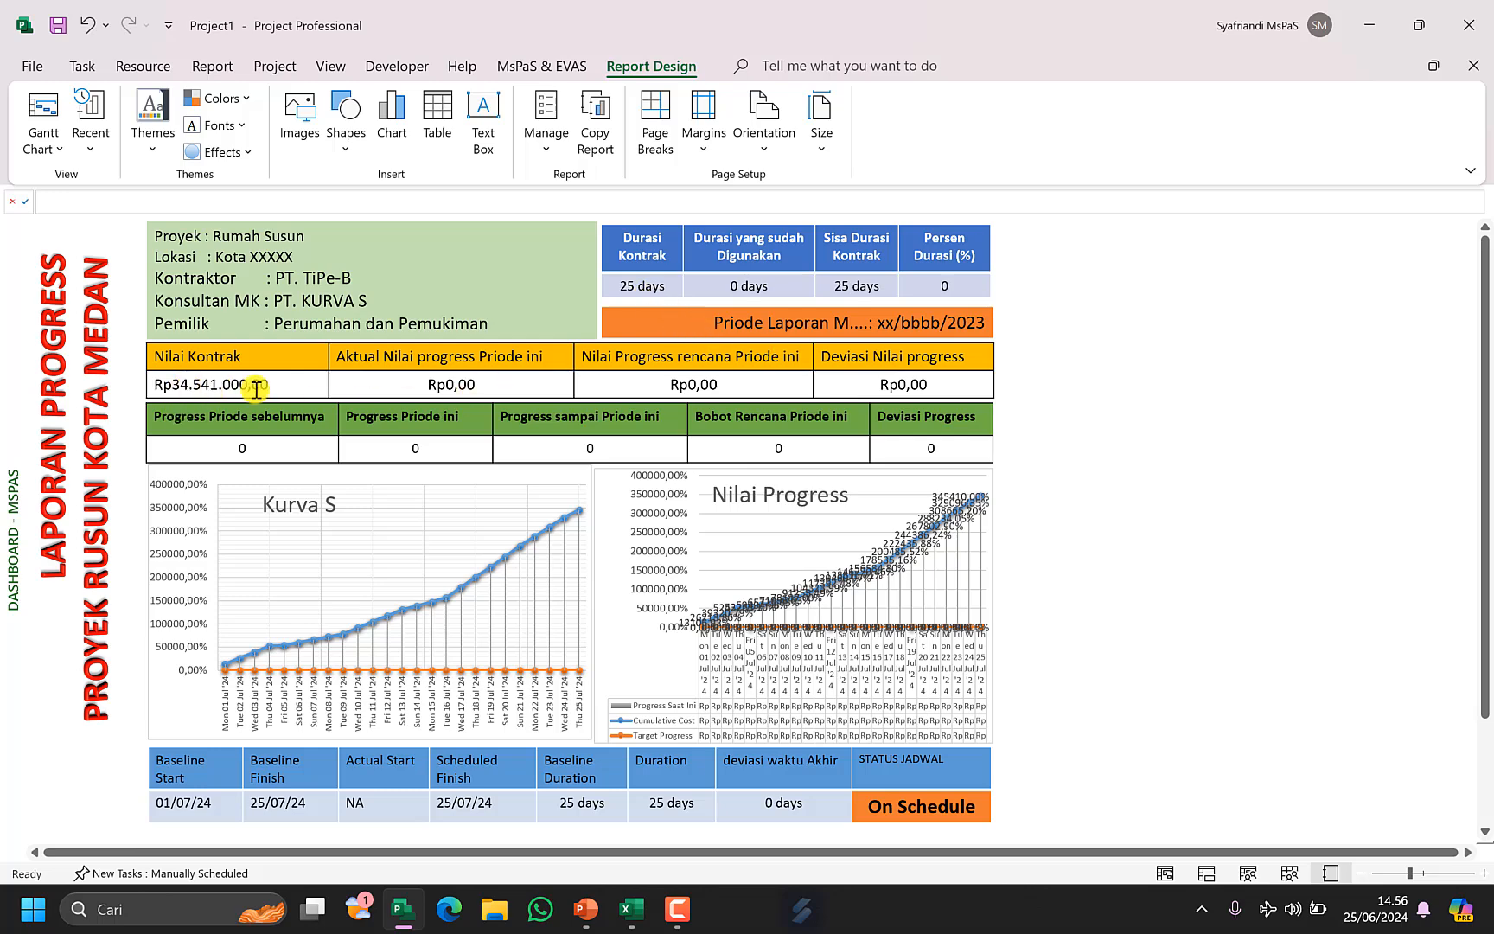
right_click(170, 489)
click(281, 745)
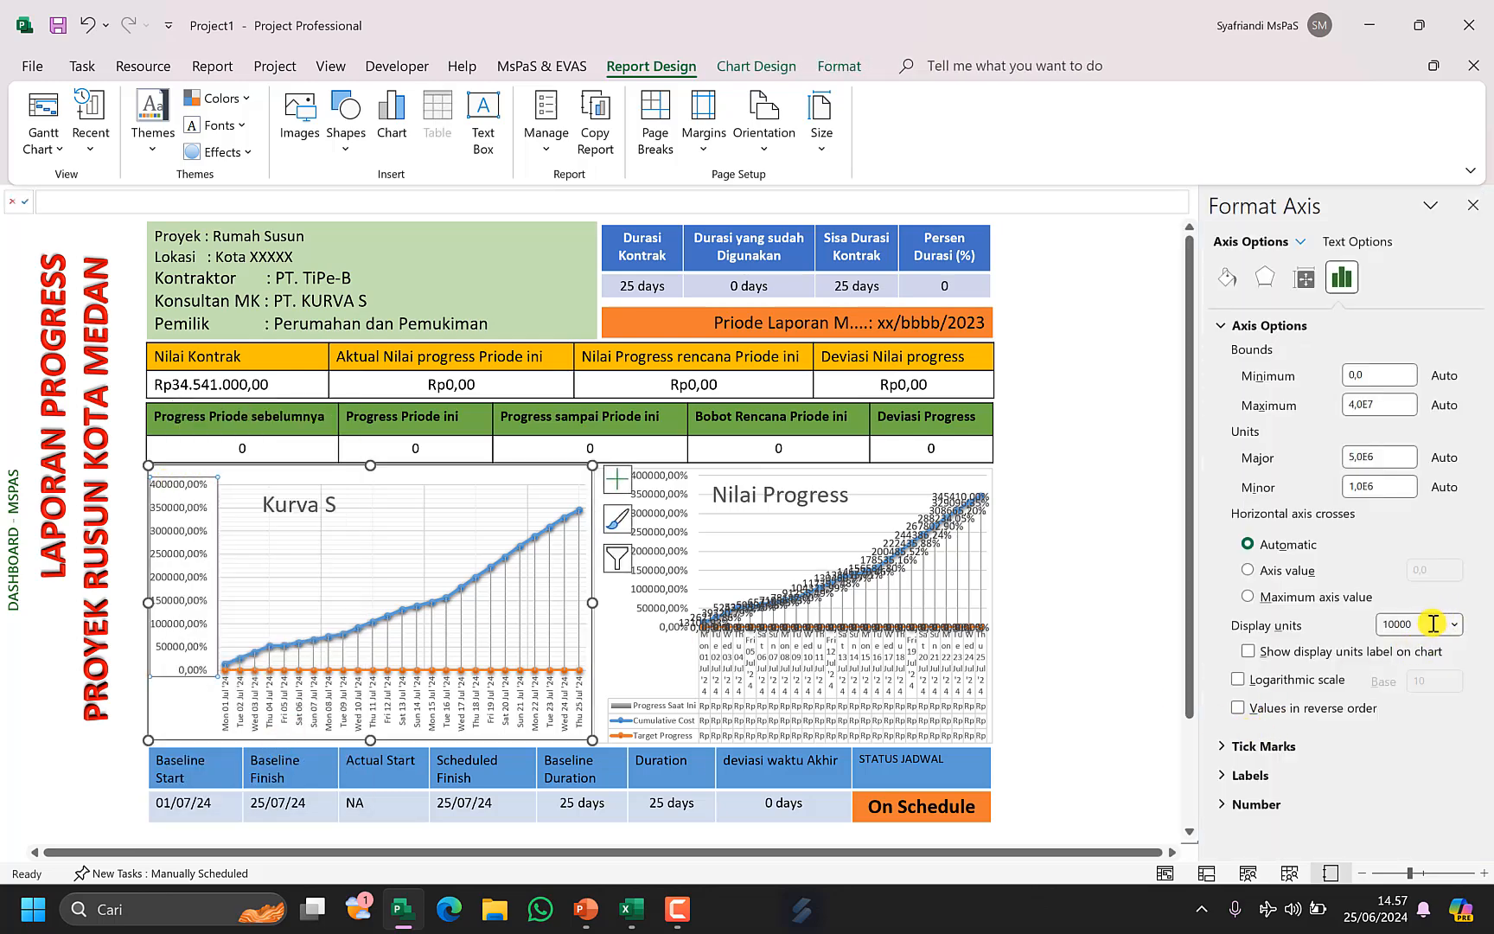
click(1433, 623)
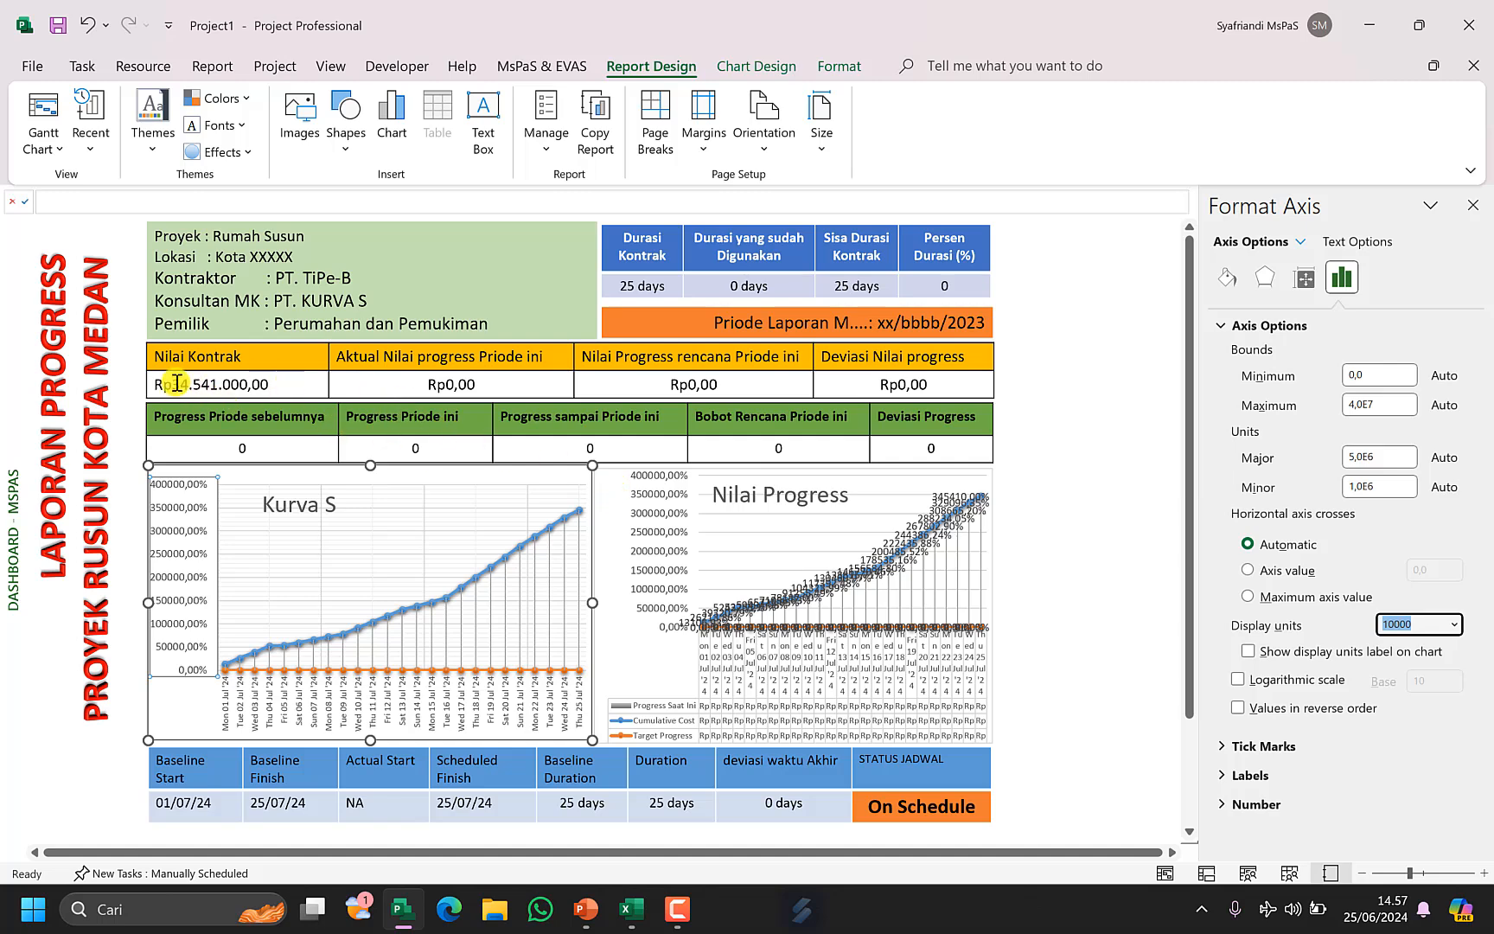
Copy the Nilai Kontrak amount and paste it as the Kurva S axis display units, 34541000.
drag(177, 383, 249, 384)
key(ctrl+c)
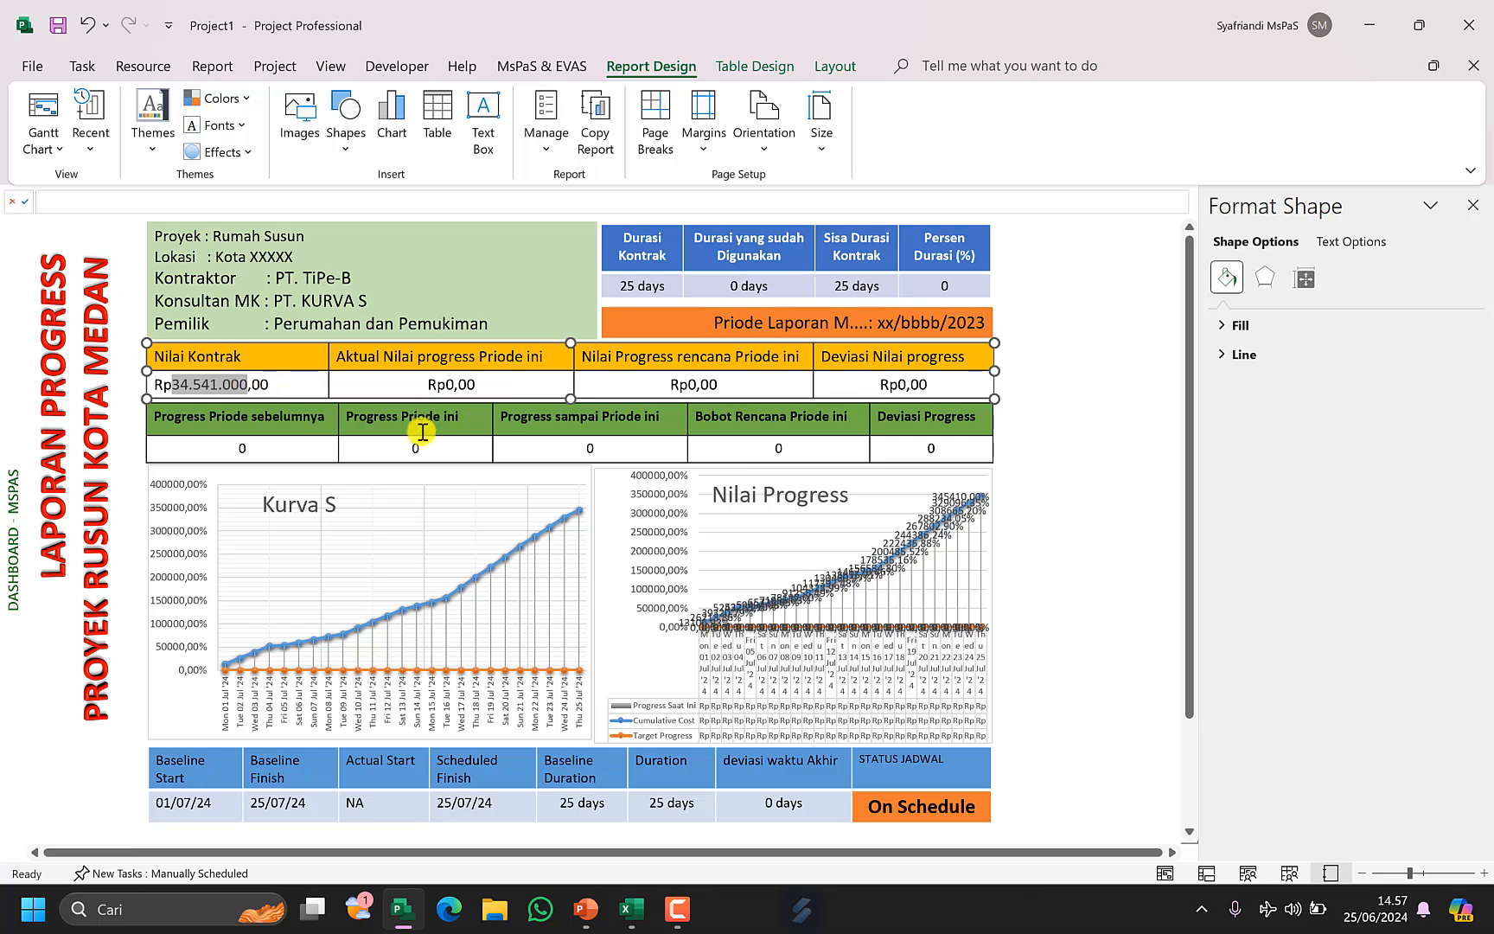
right_click(170, 537)
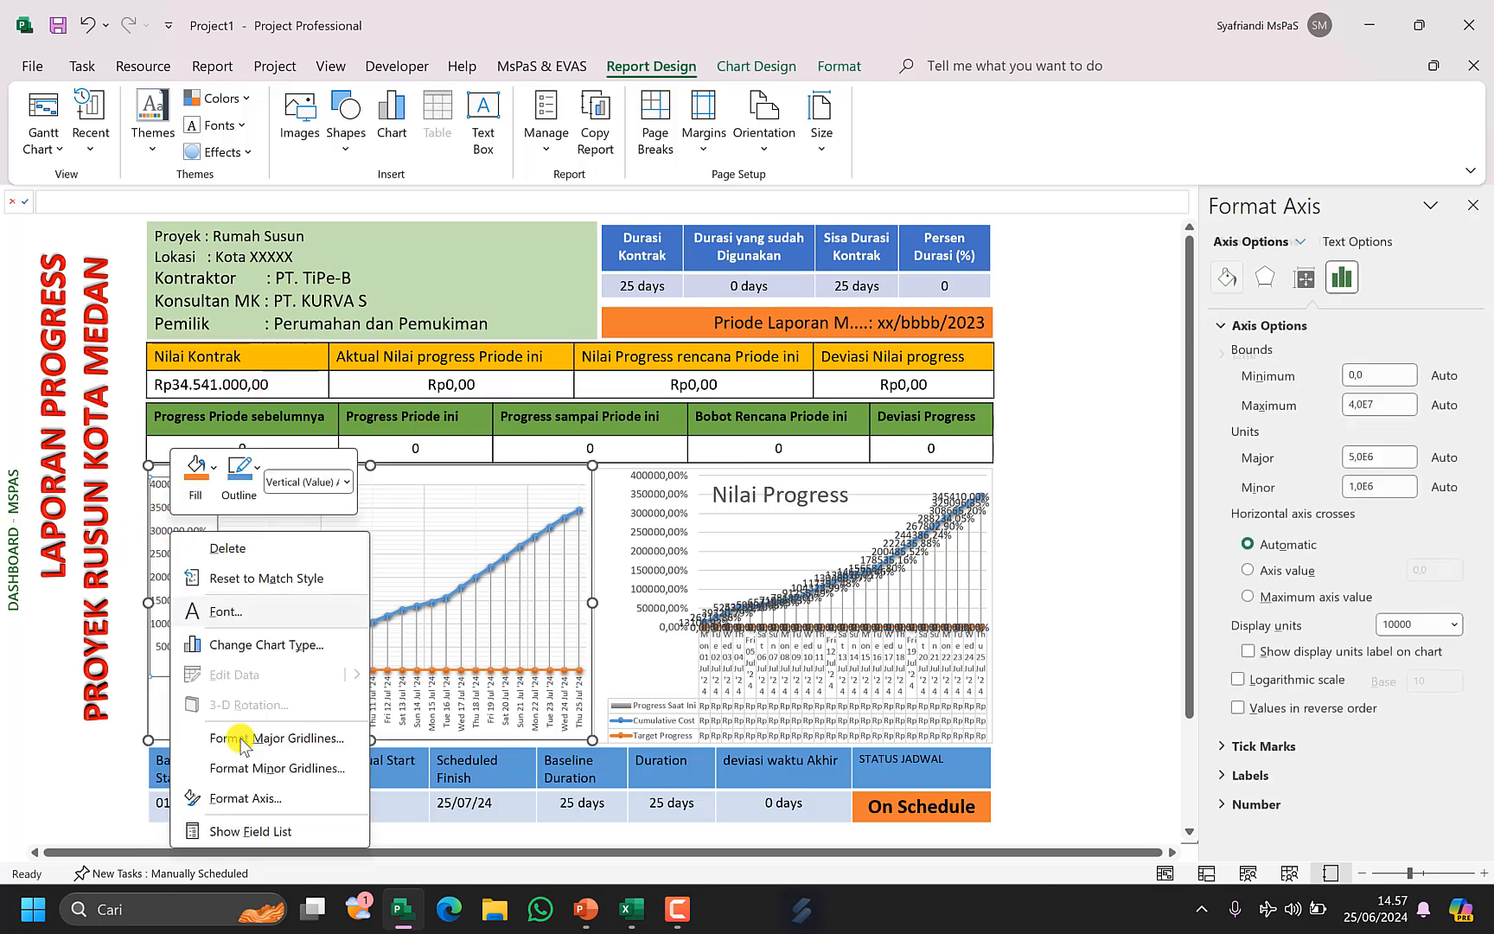
click(233, 797)
click(1428, 623)
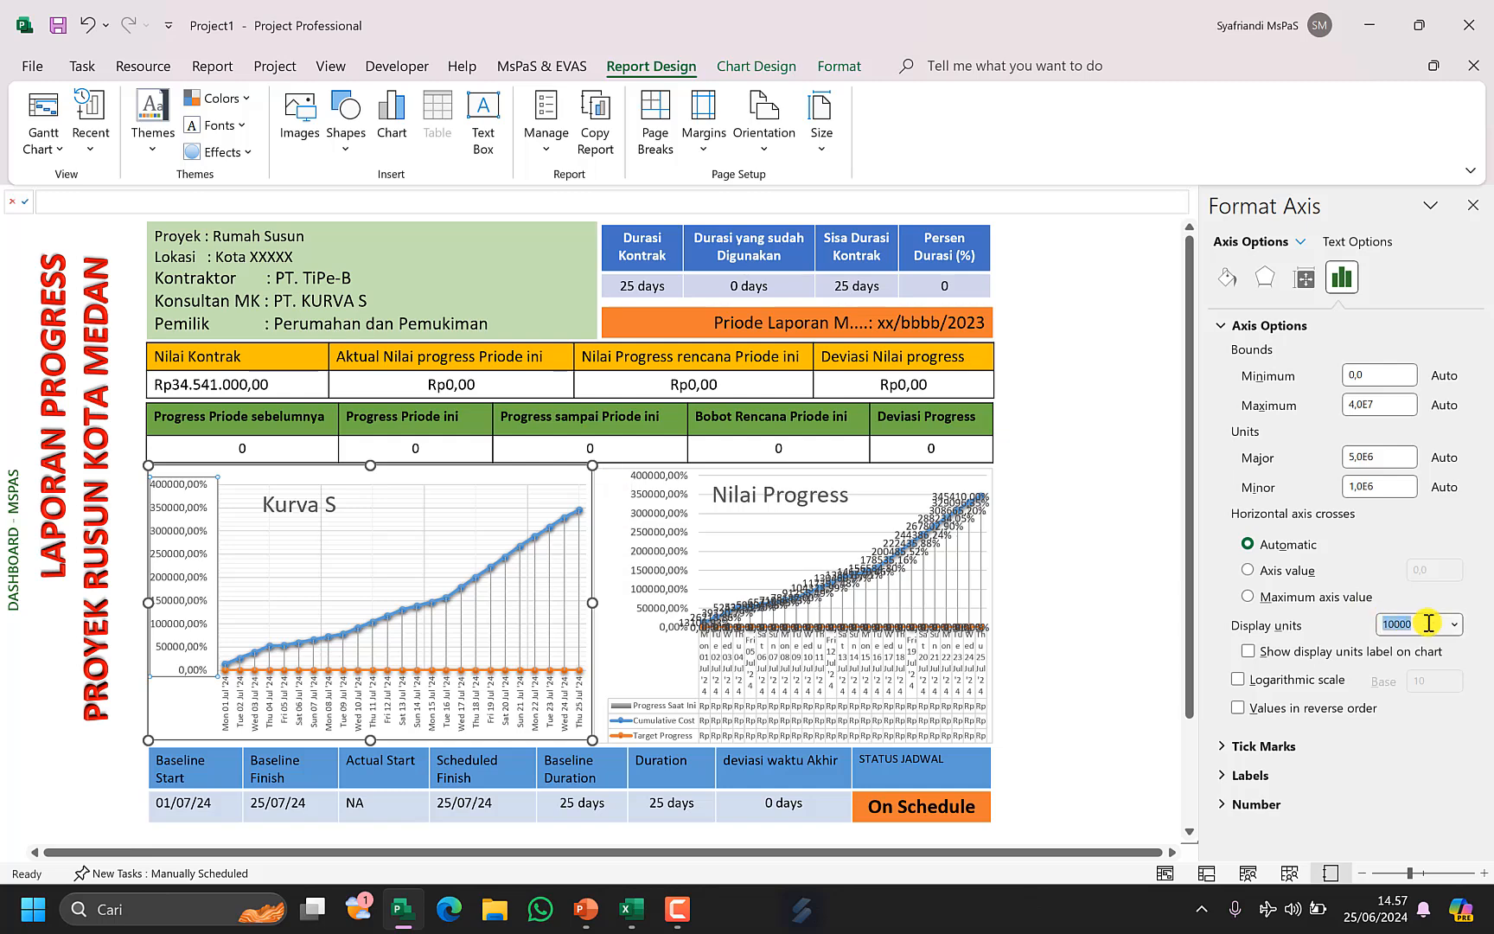
key(ctrl+v)
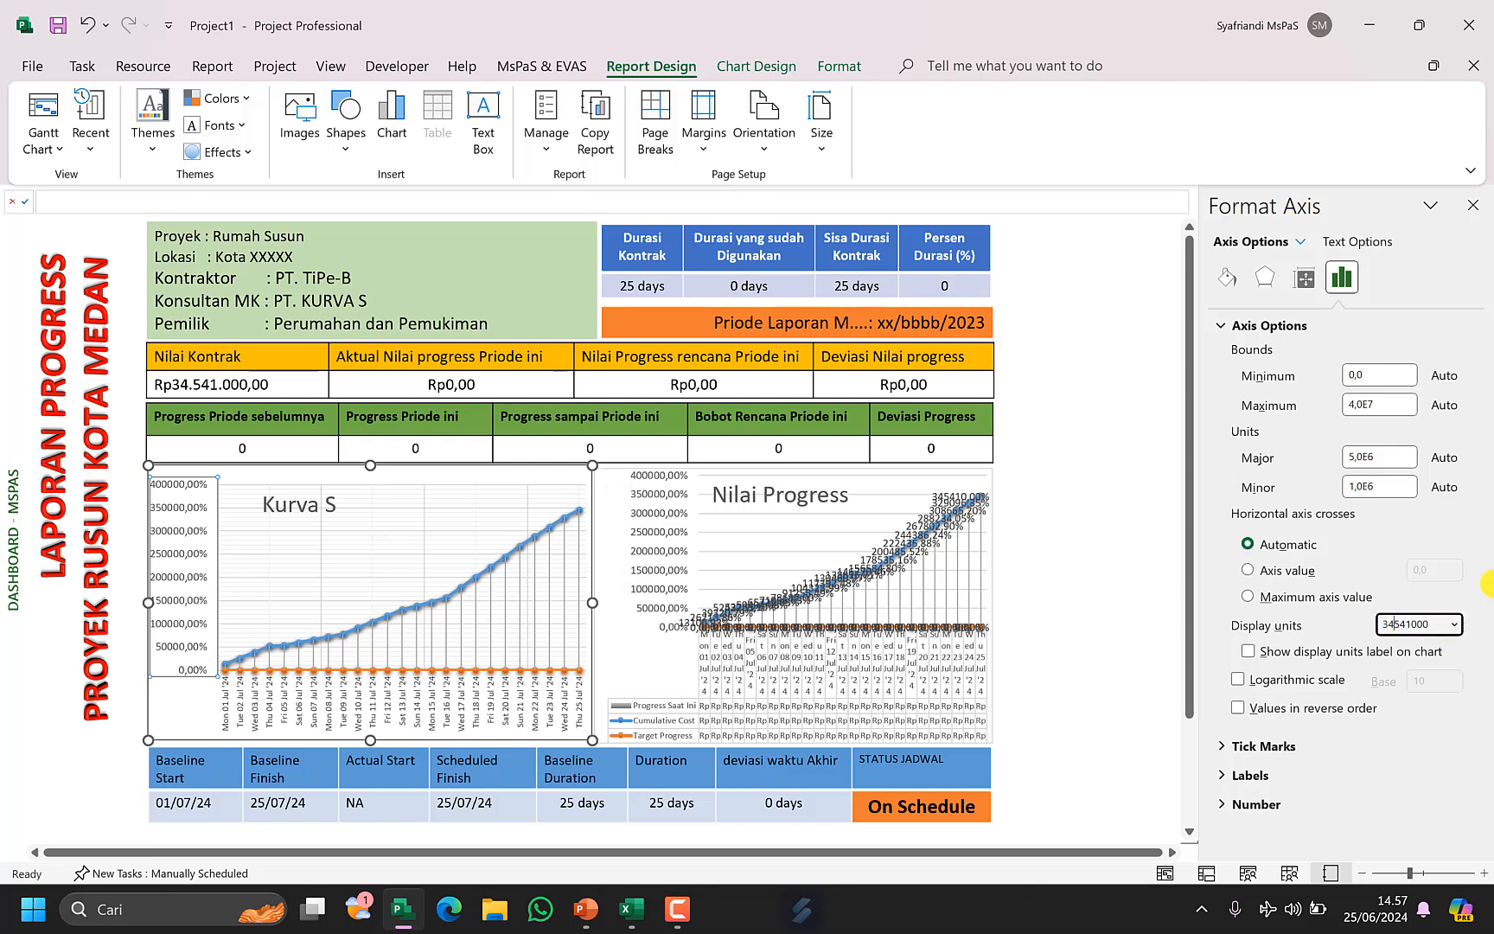
Paste the contract value 34541000 into the Kurva S axis maximum and major unit bounds.
key(ctrl+a)
key(ctrl+c)
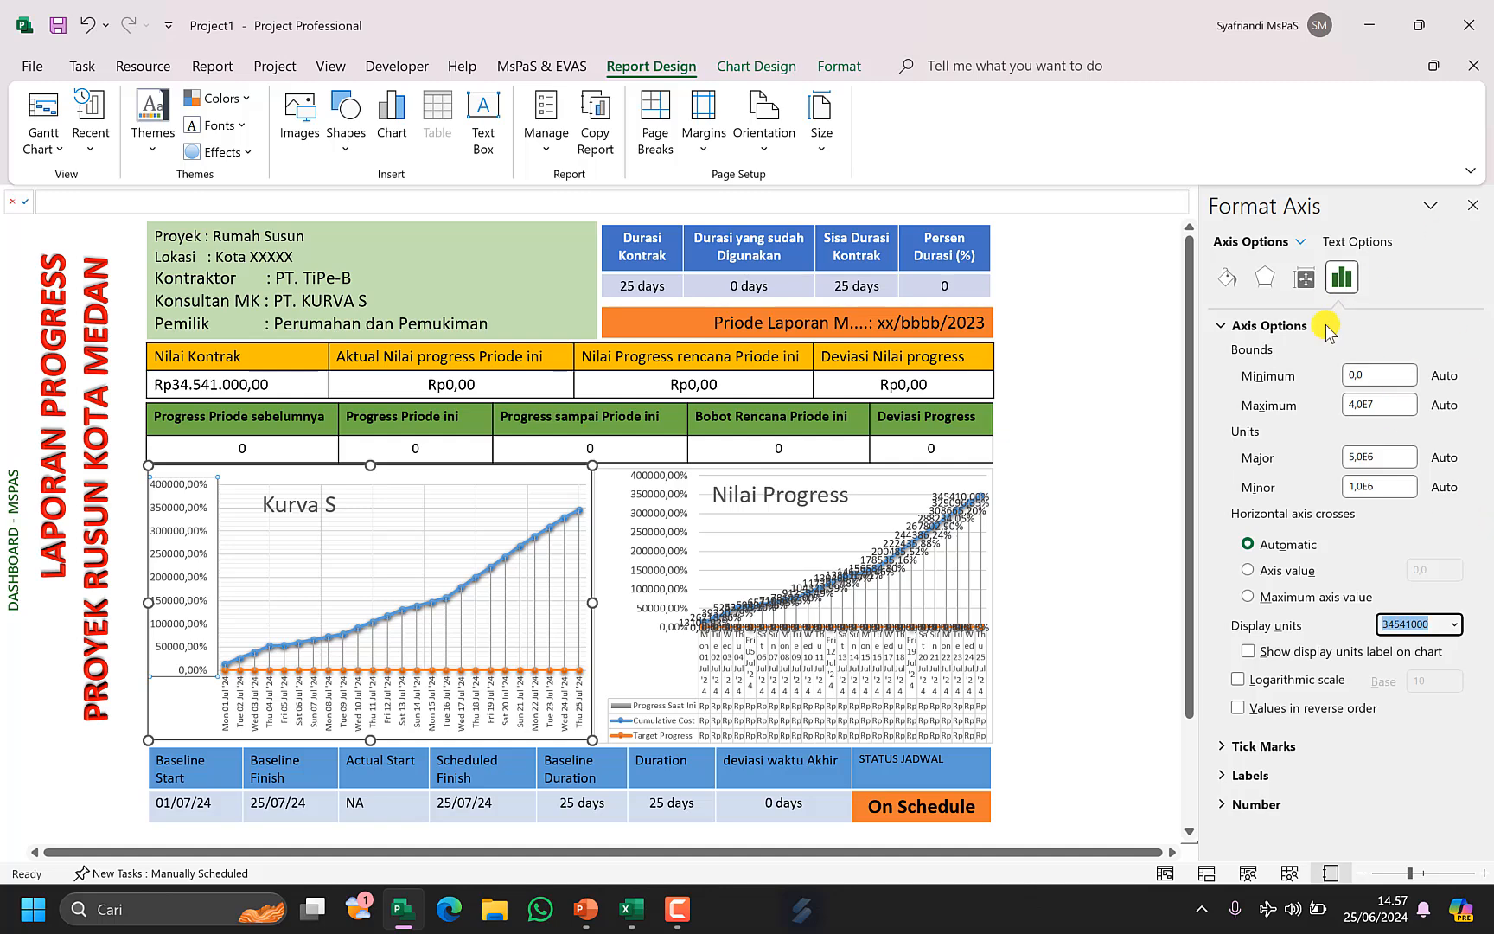
click(1401, 399)
key(ctrl+a)
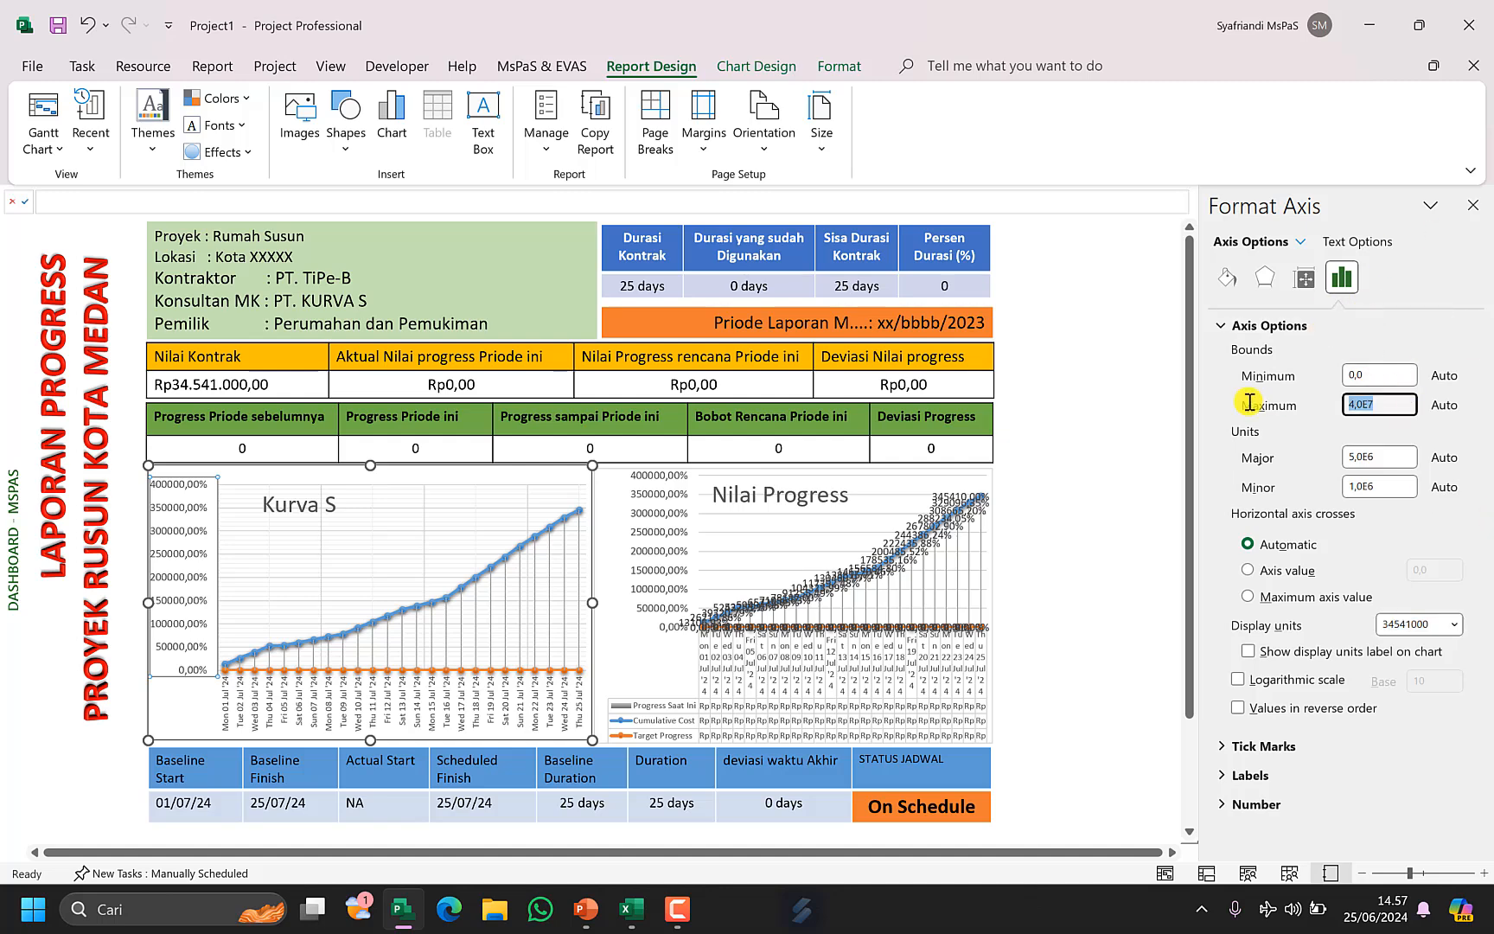
key(ctrl+v)
click(1403, 456)
key(ctrl+a)
key(ctrl+v)
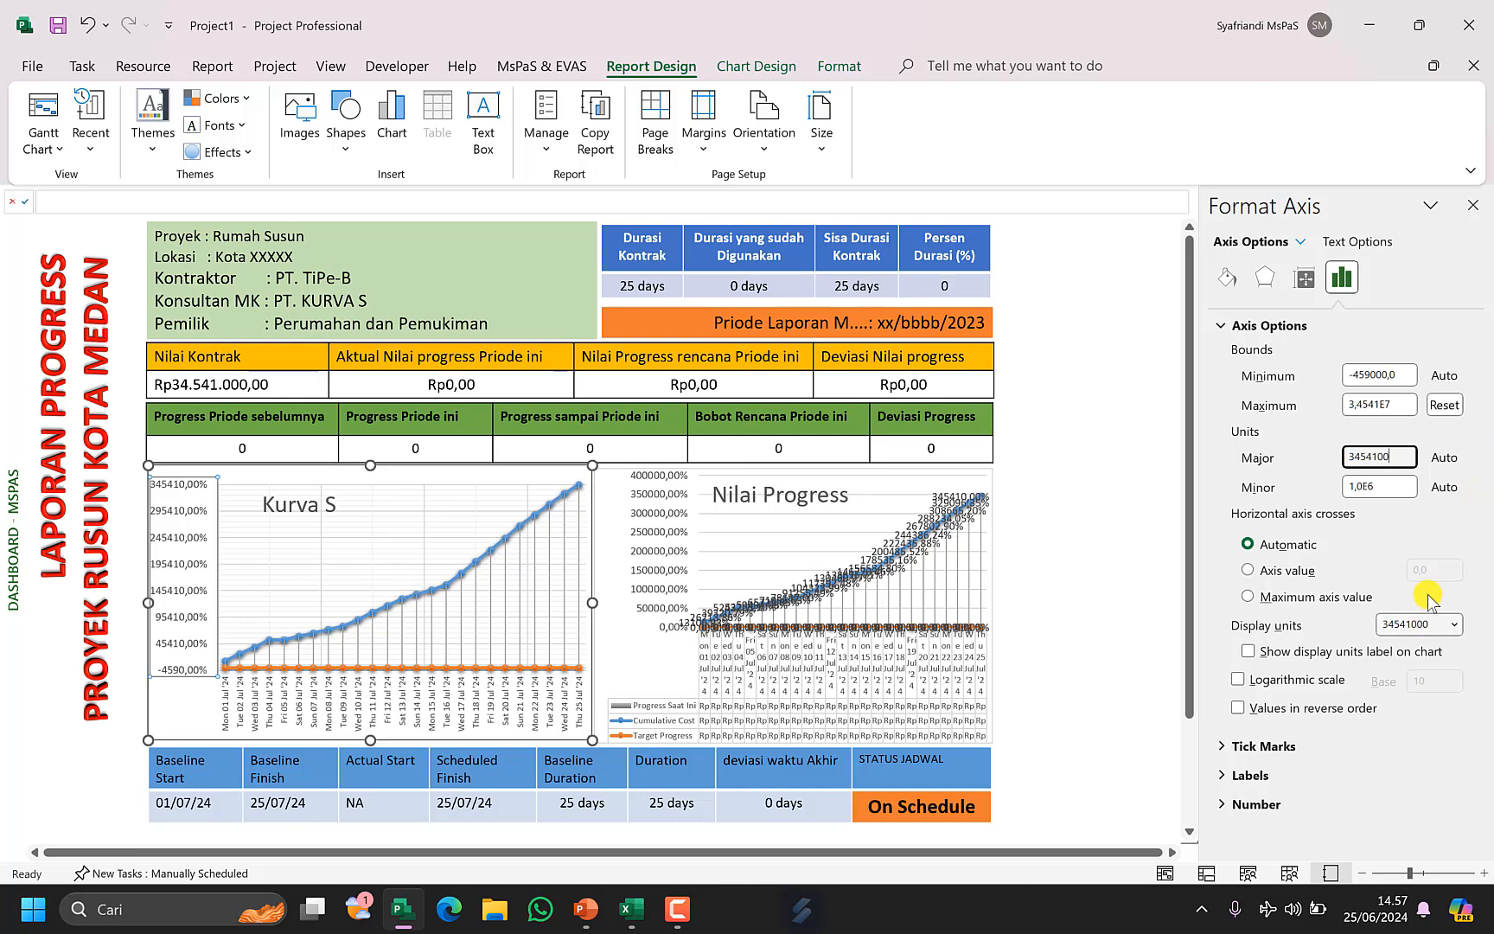
Set the Kurva S chart's vertical axis display units to 34541000 by pasting the contract value.
click(1428, 624)
key(ctrl+c)
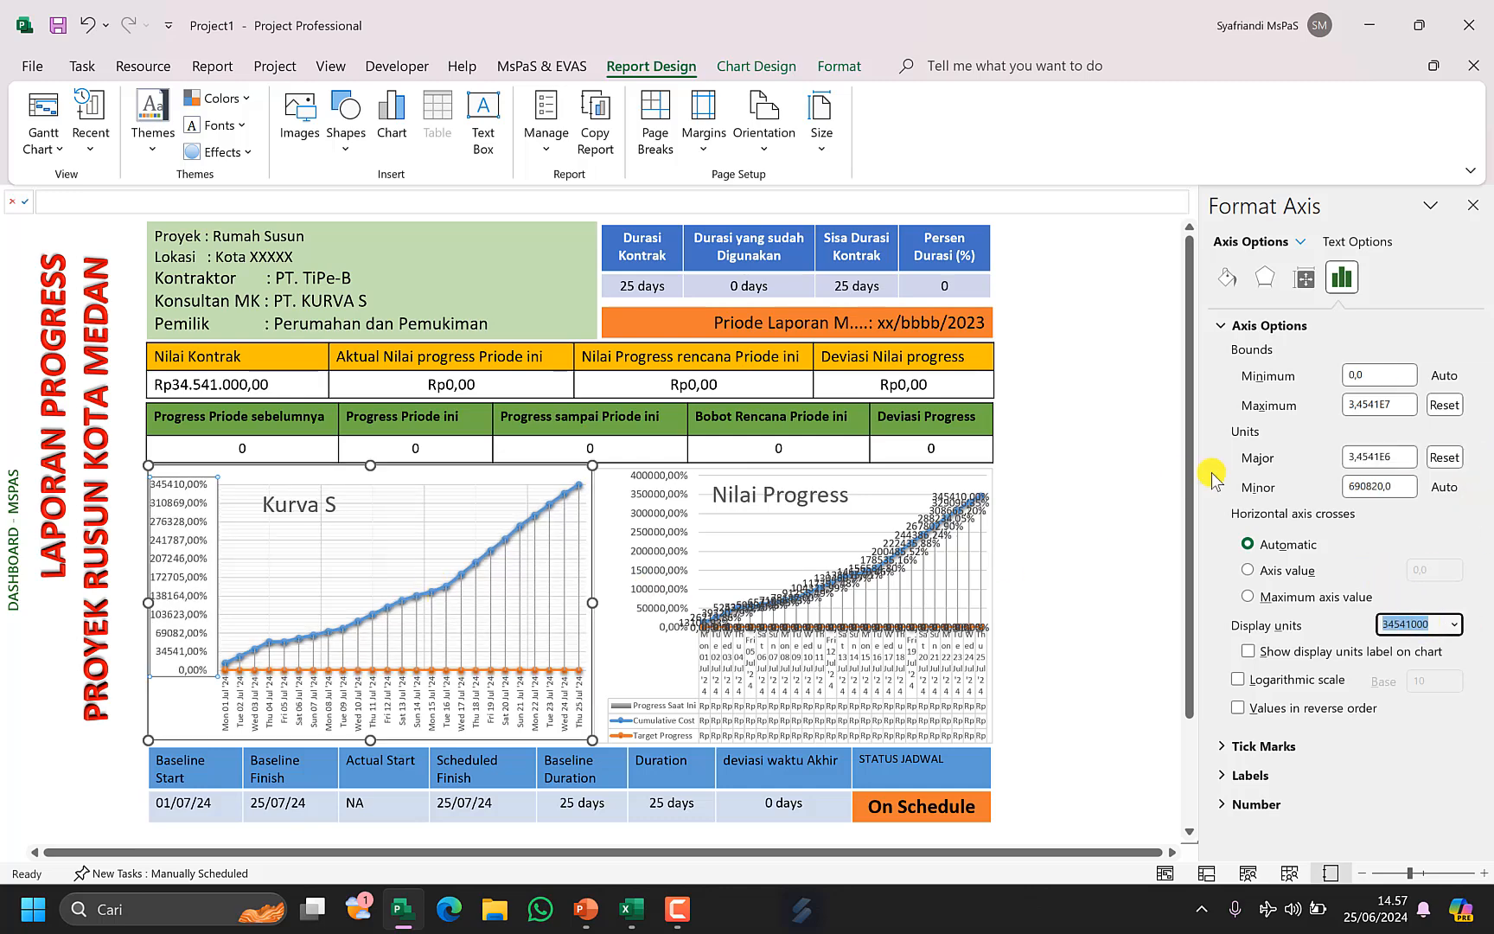
click(664, 553)
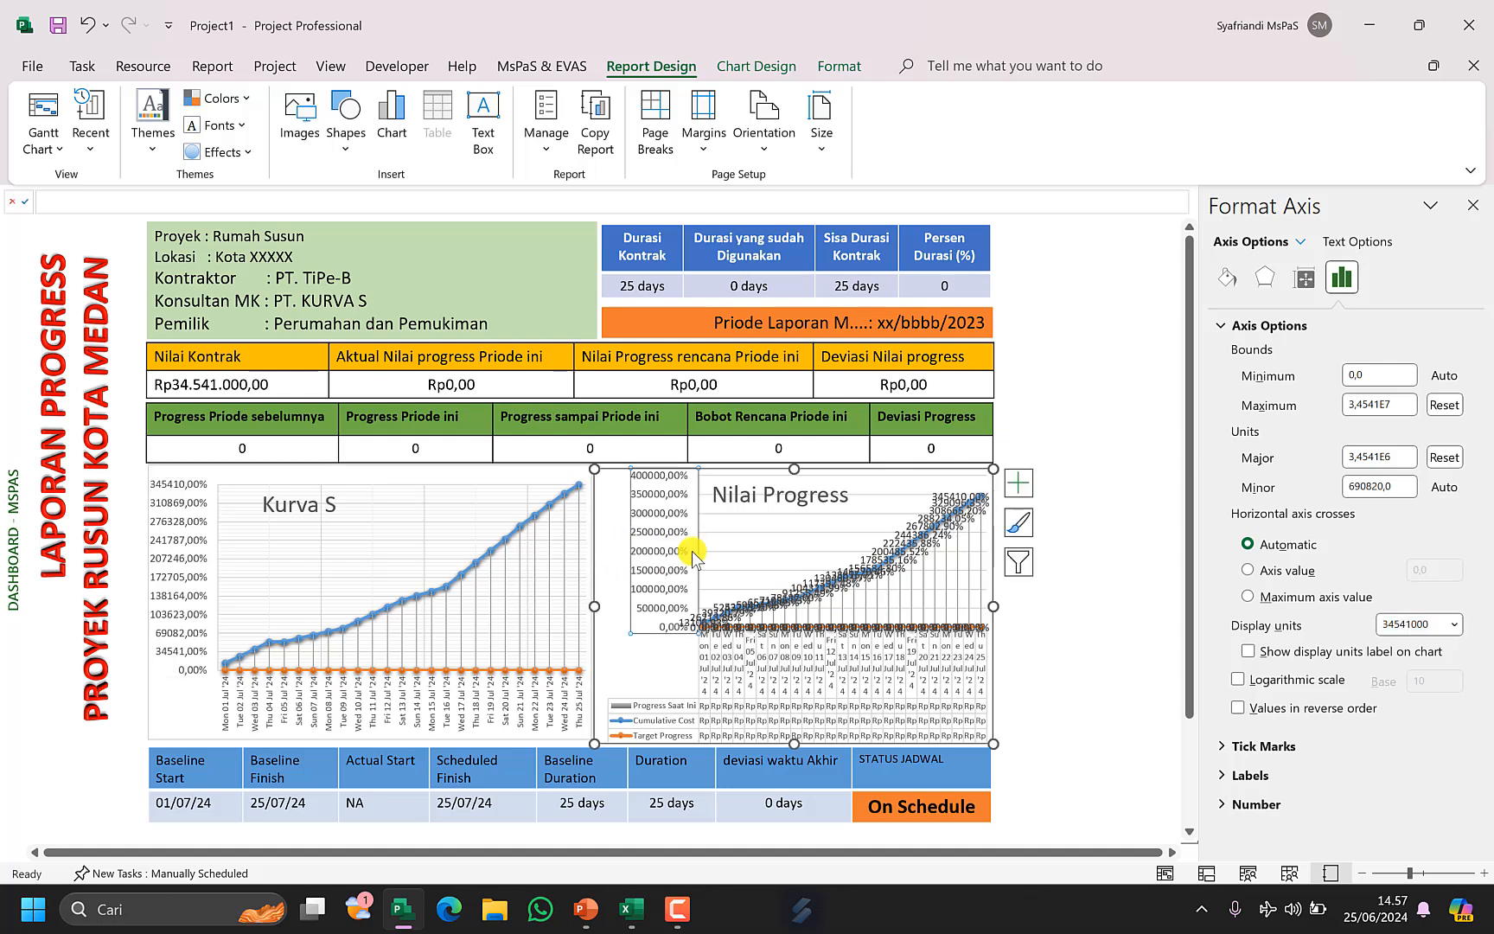
right_click(187, 525)
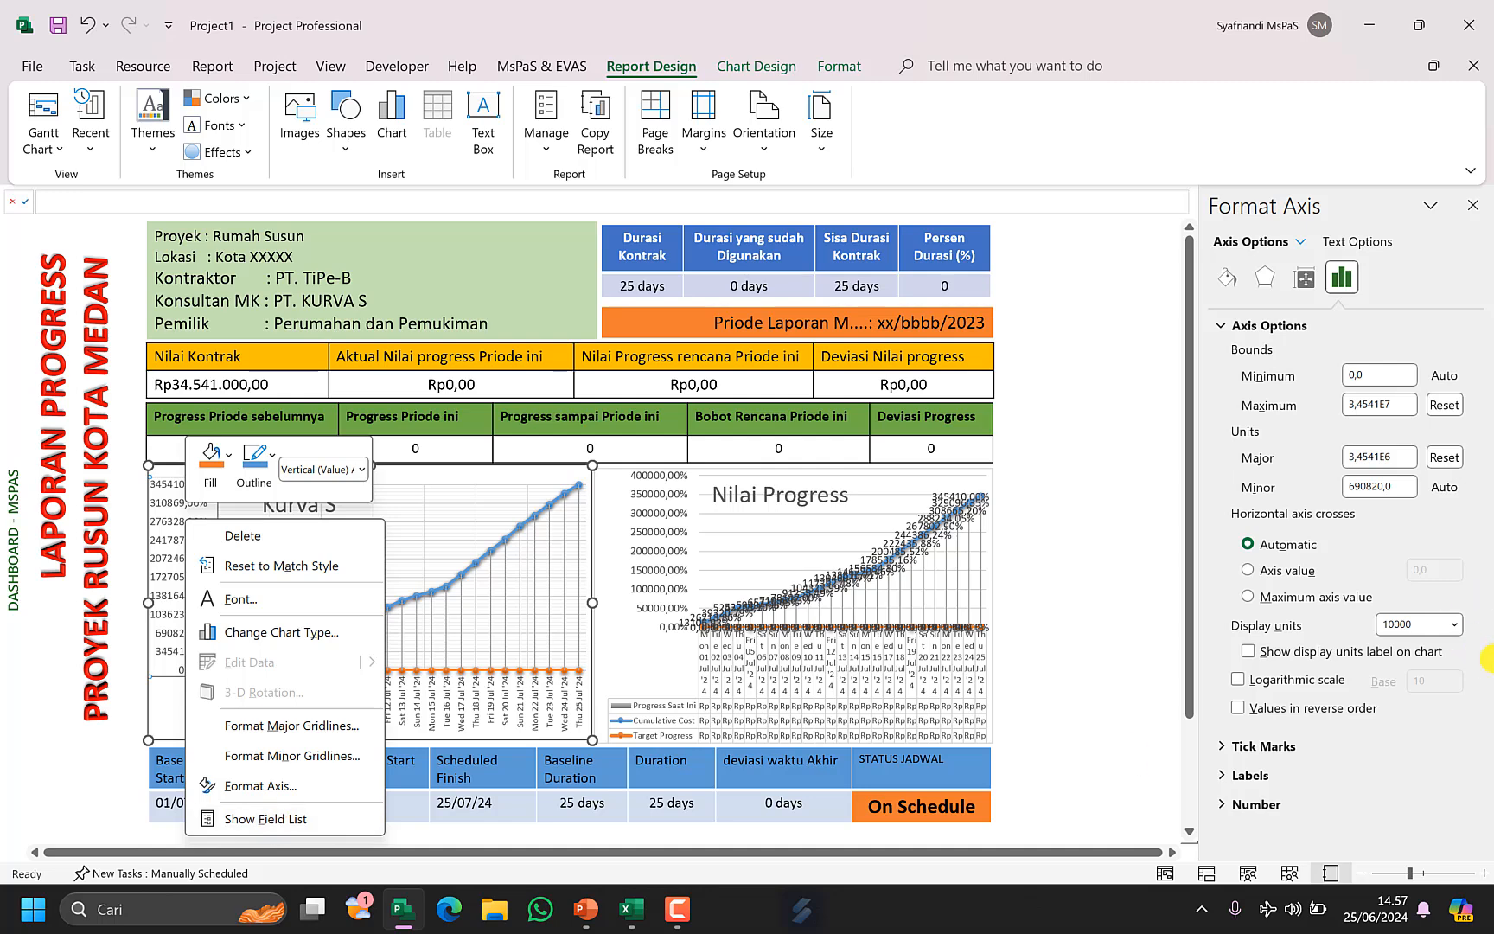
click(1420, 625)
key(ctrl+v)
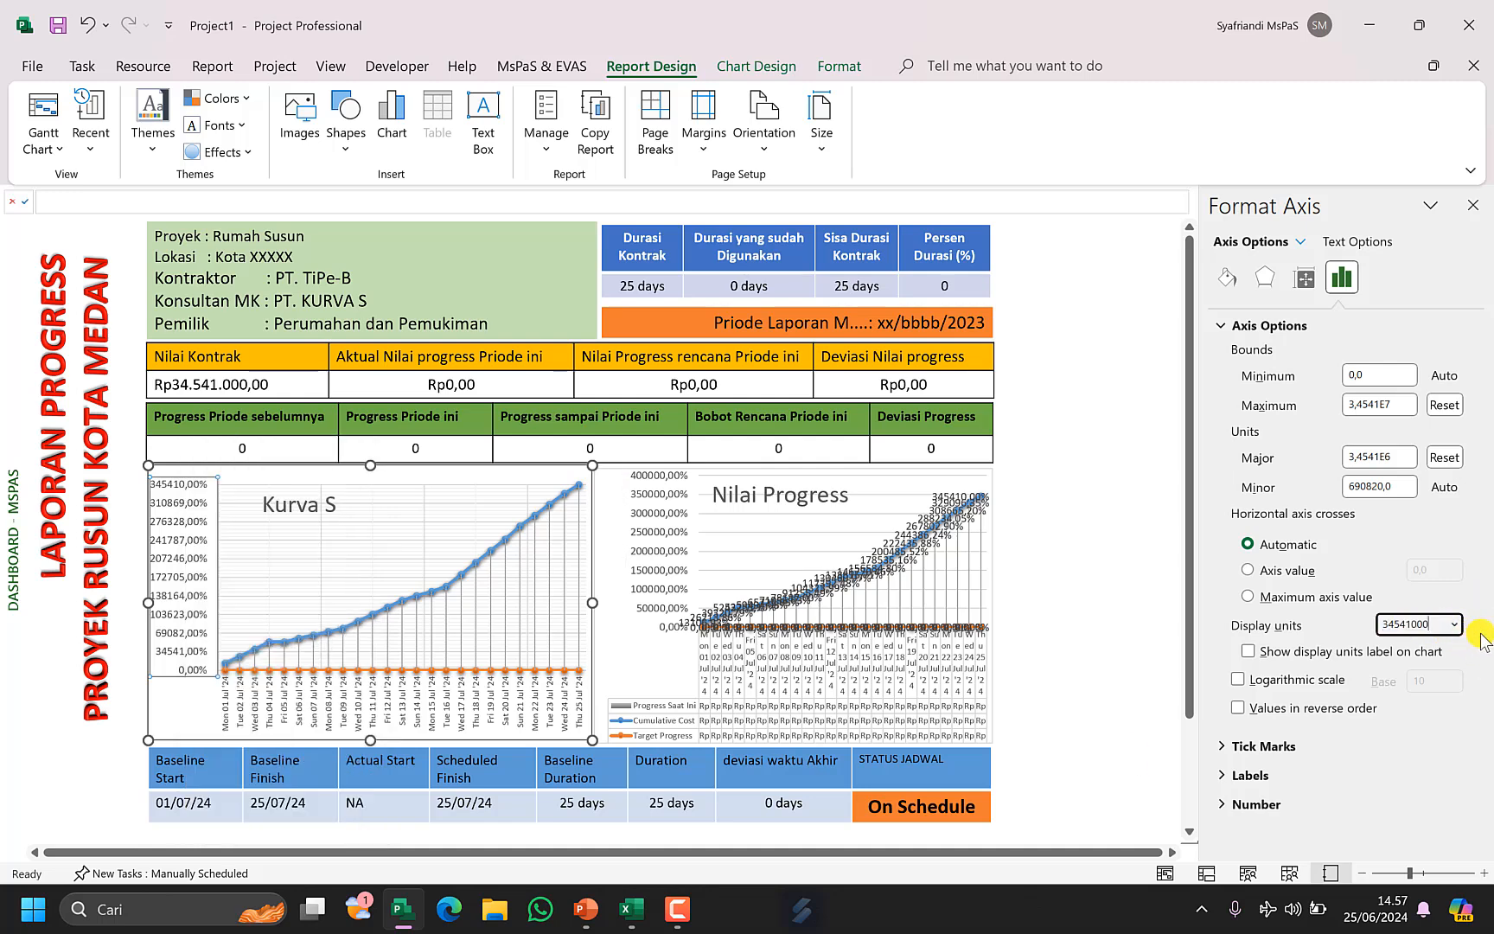
key(Return)
key(ctrl+c)
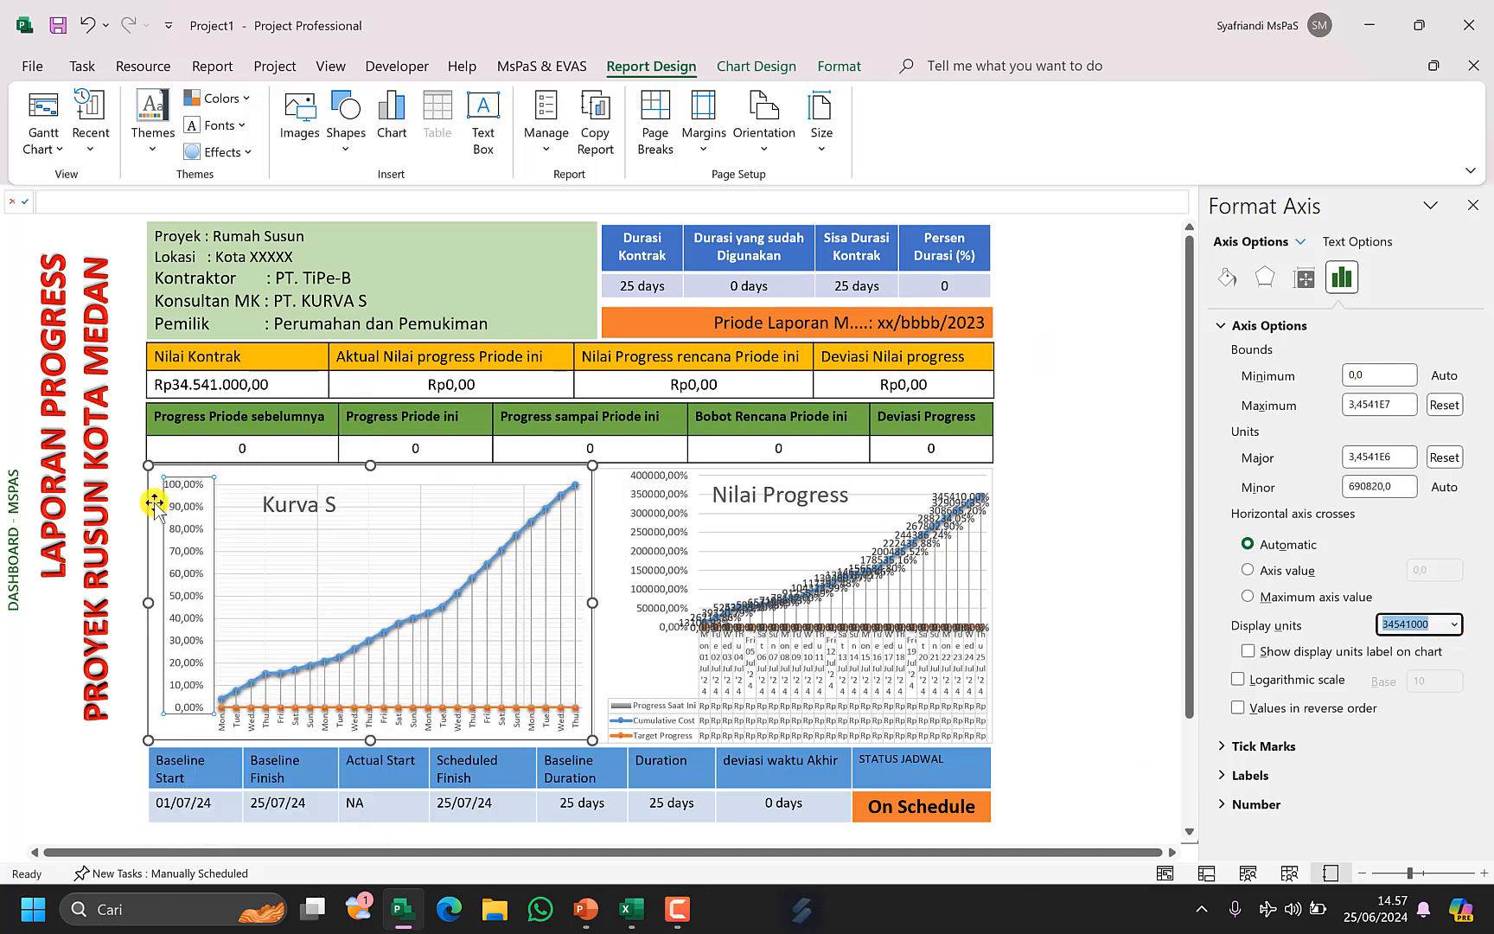
Paste 34541000 as the display units of the Nilai Progress chart's vertical axis.
click(643, 572)
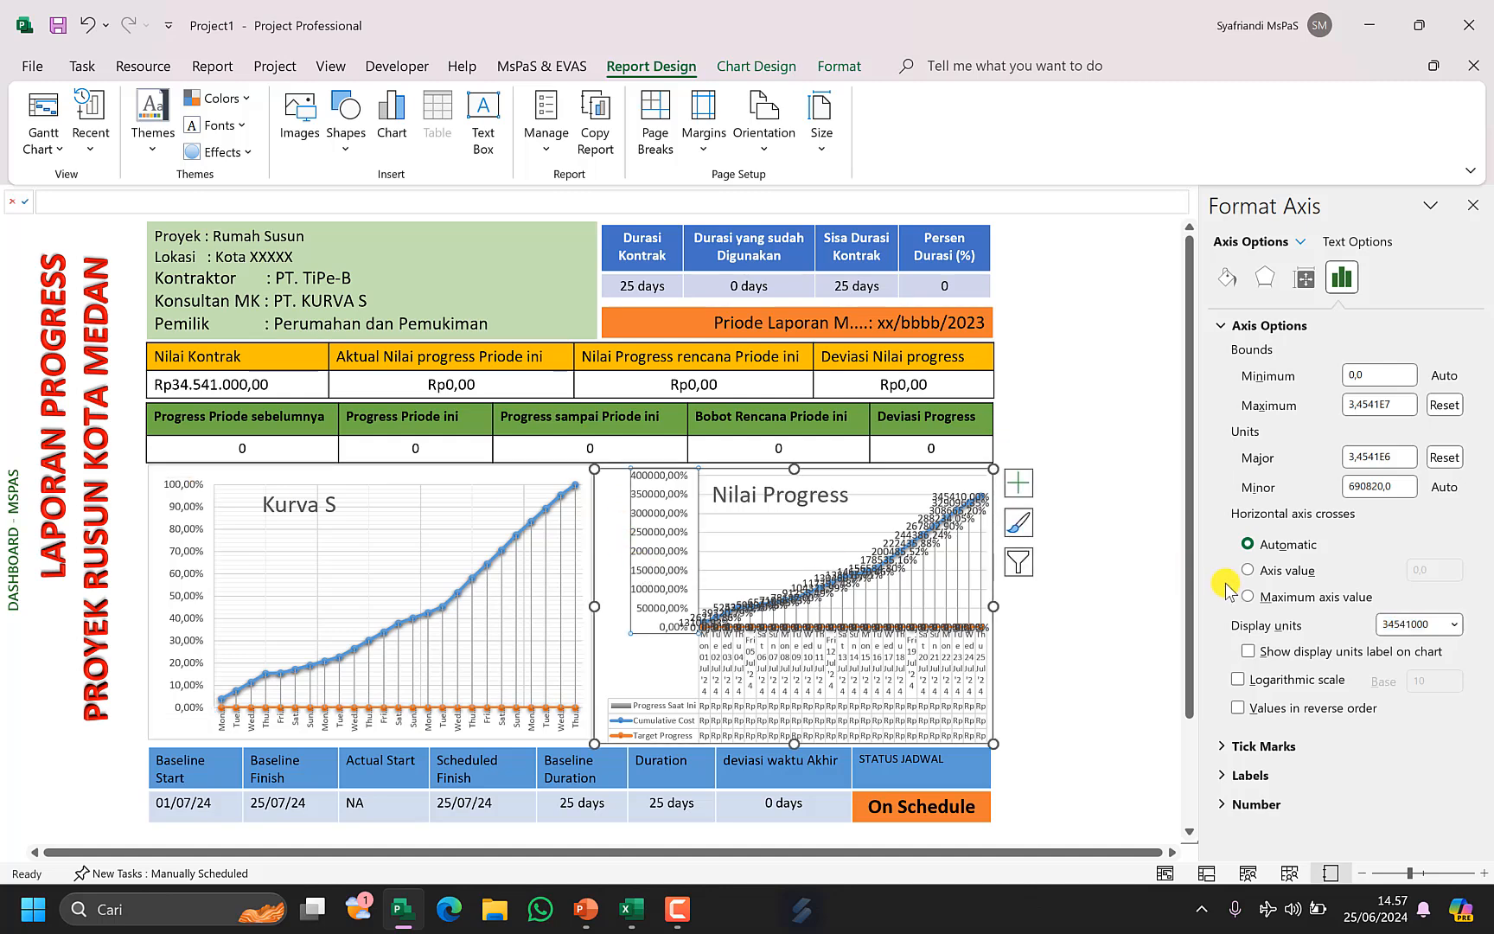
double_click(1420, 619)
key(ctrl+v)
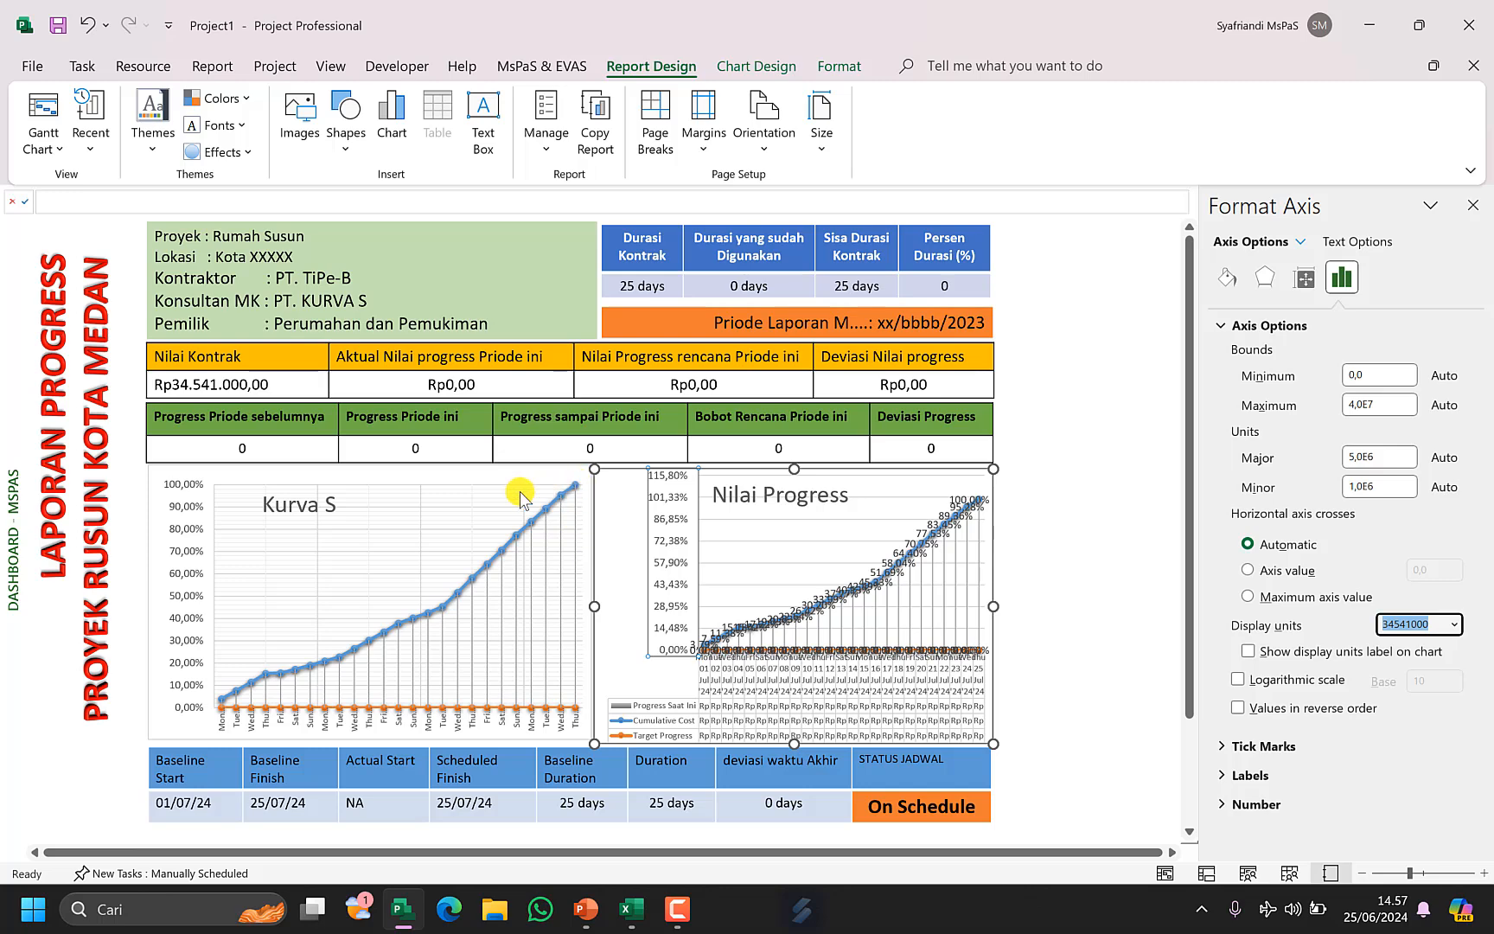
Return to the Gantt Chart view and set the project status date to 06/07/2024.
click(43, 108)
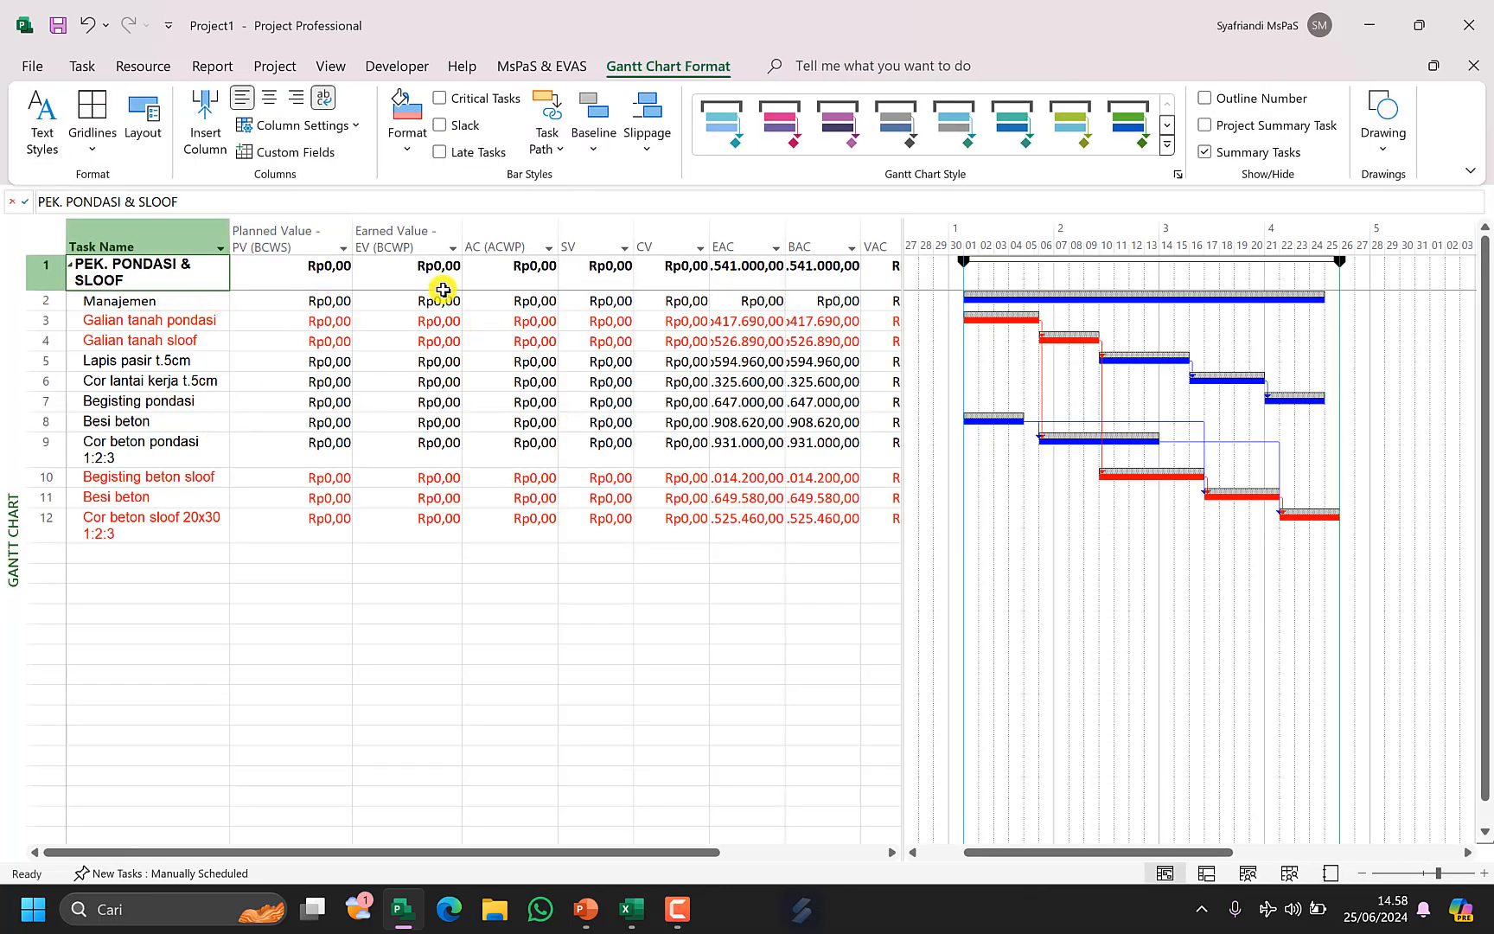
click(304, 282)
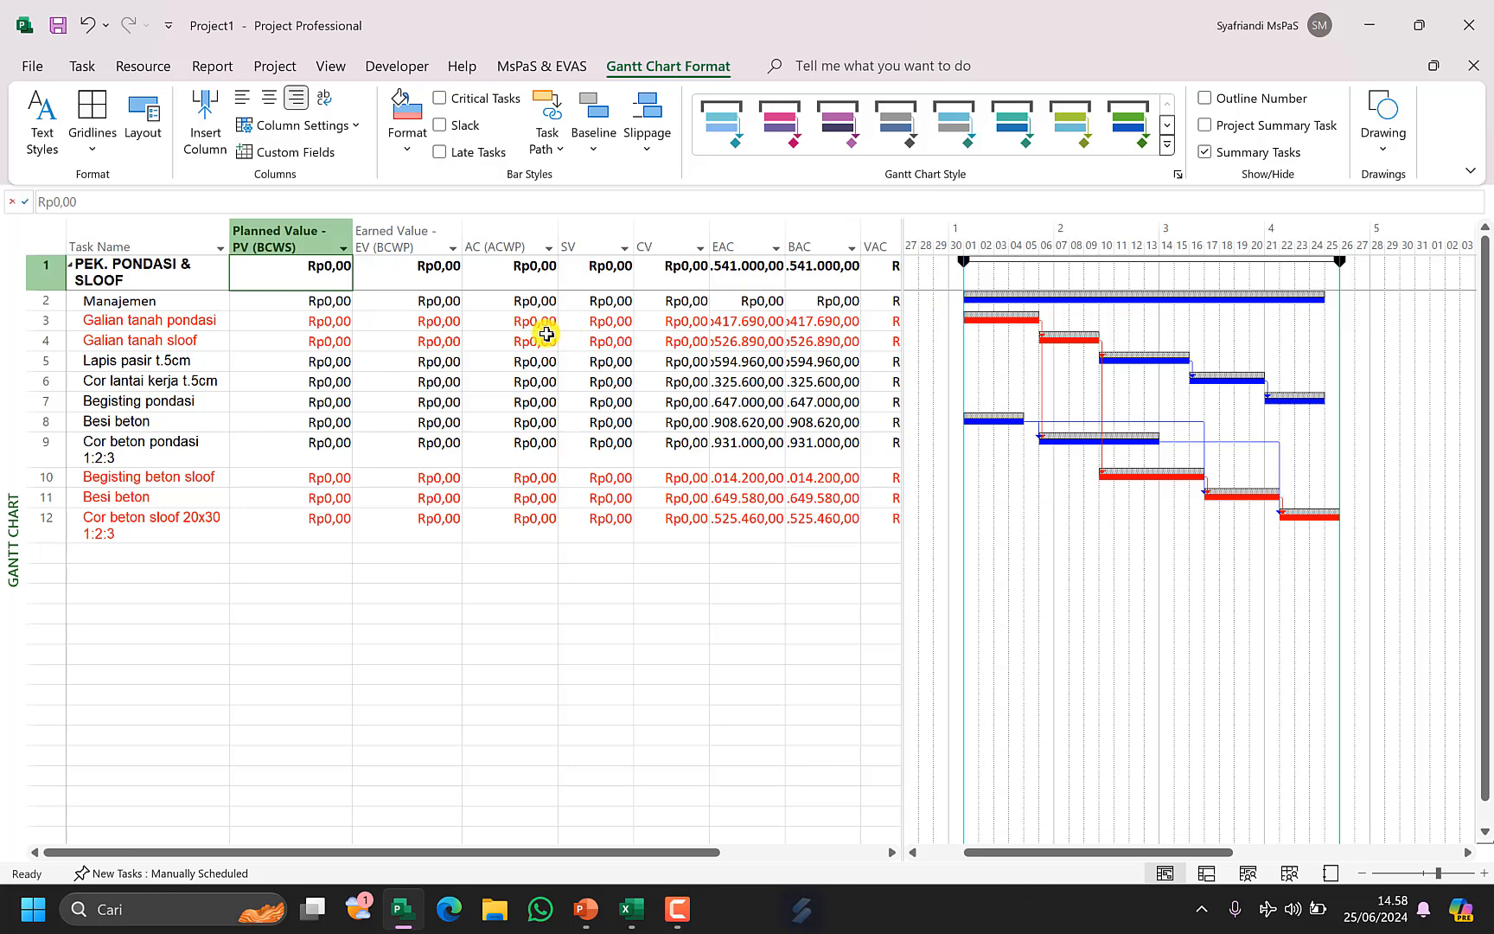
click(503, 66)
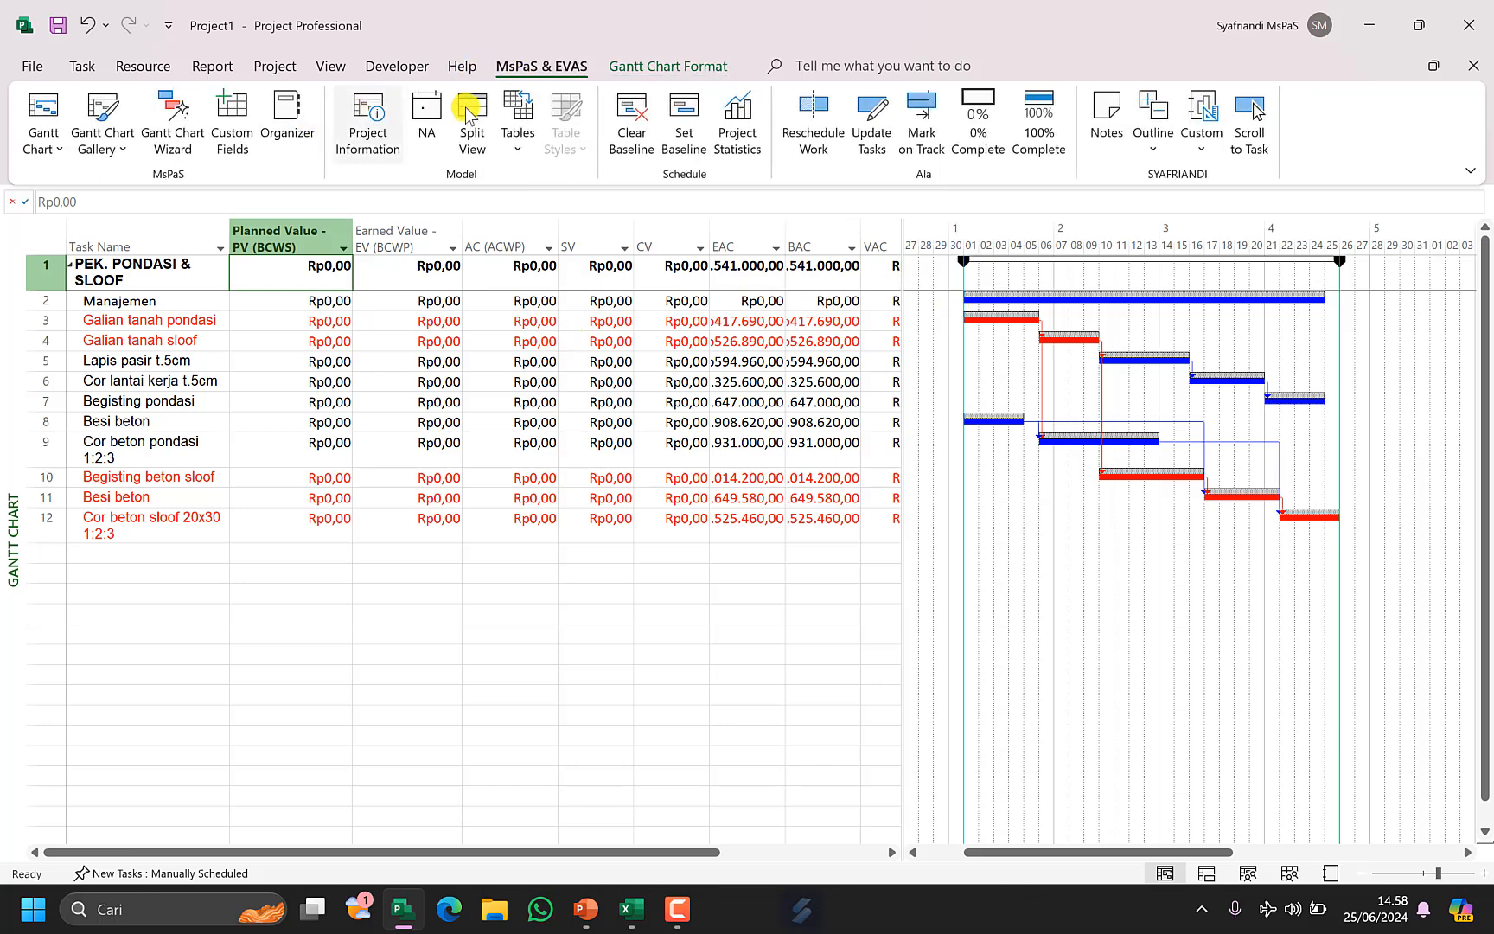
click(426, 108)
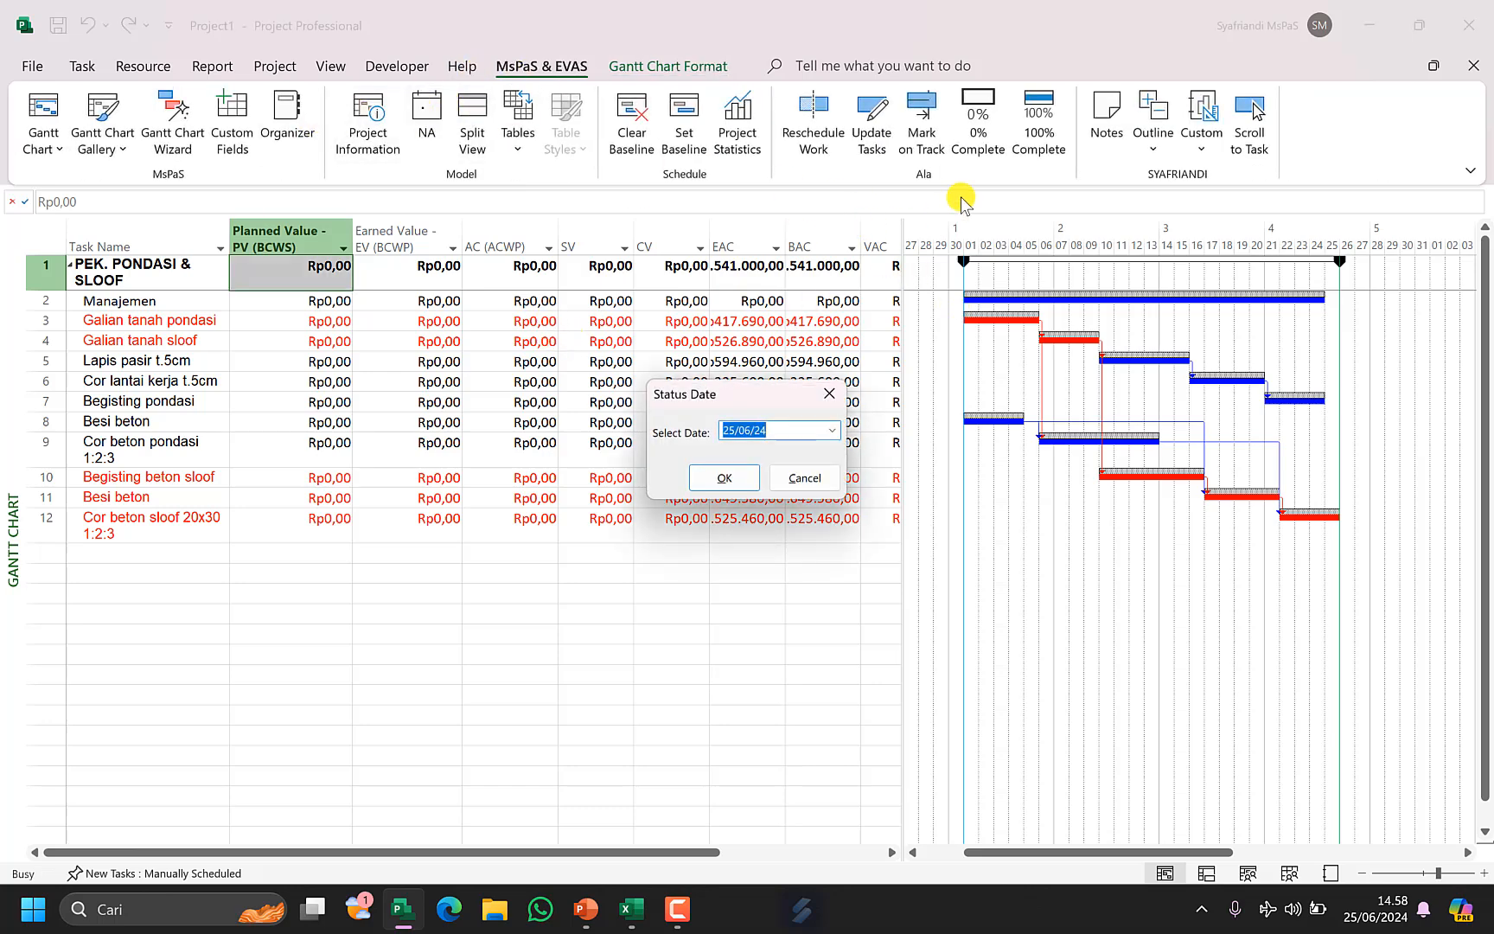
click(835, 431)
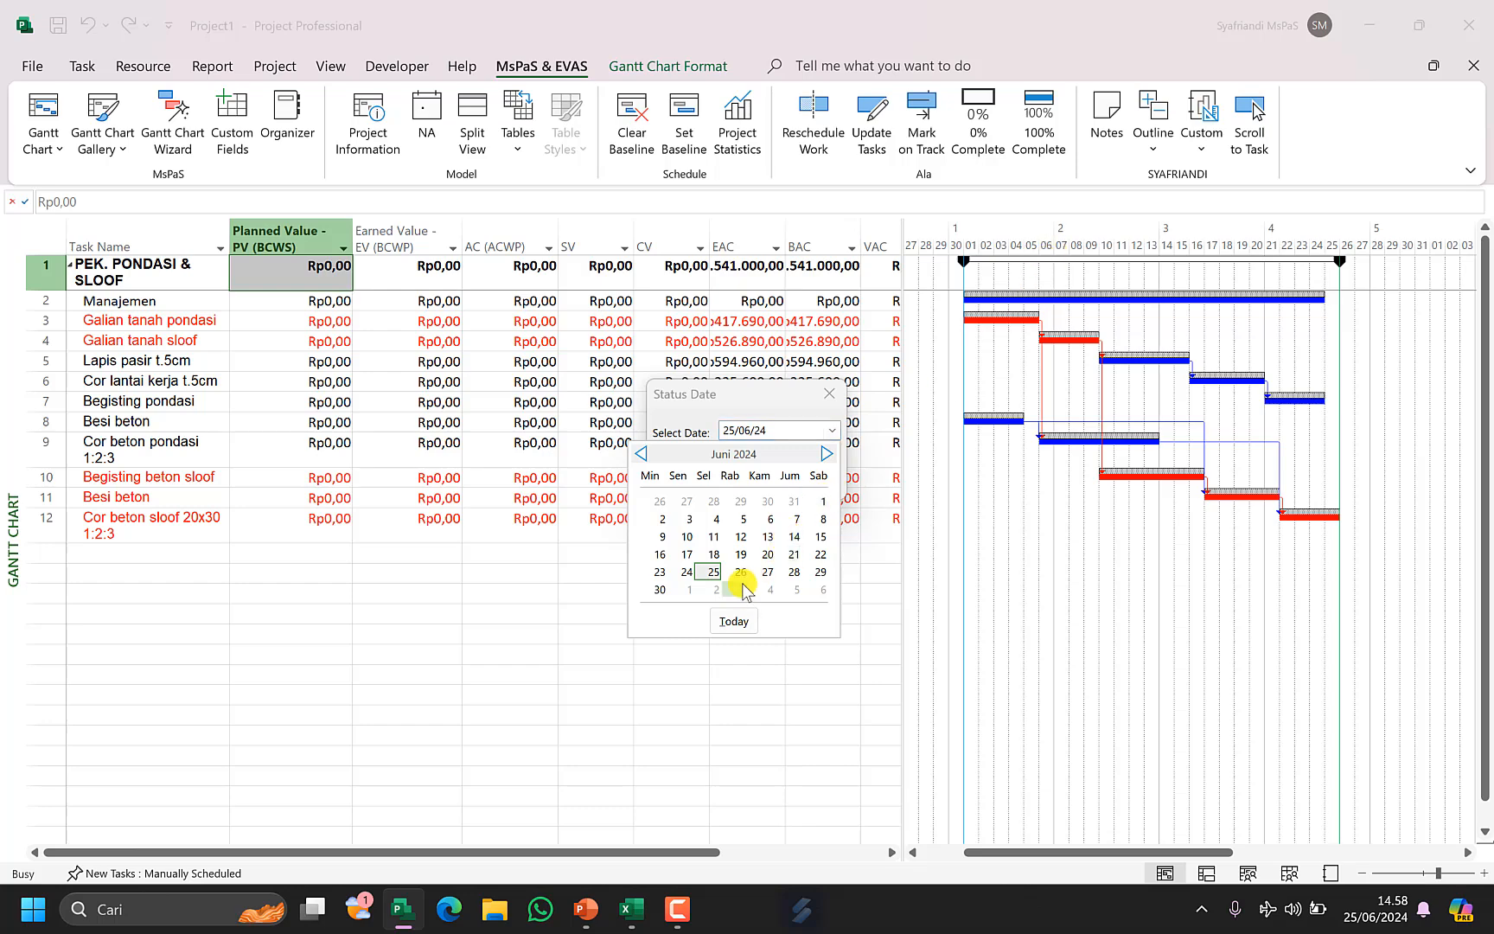
click(823, 590)
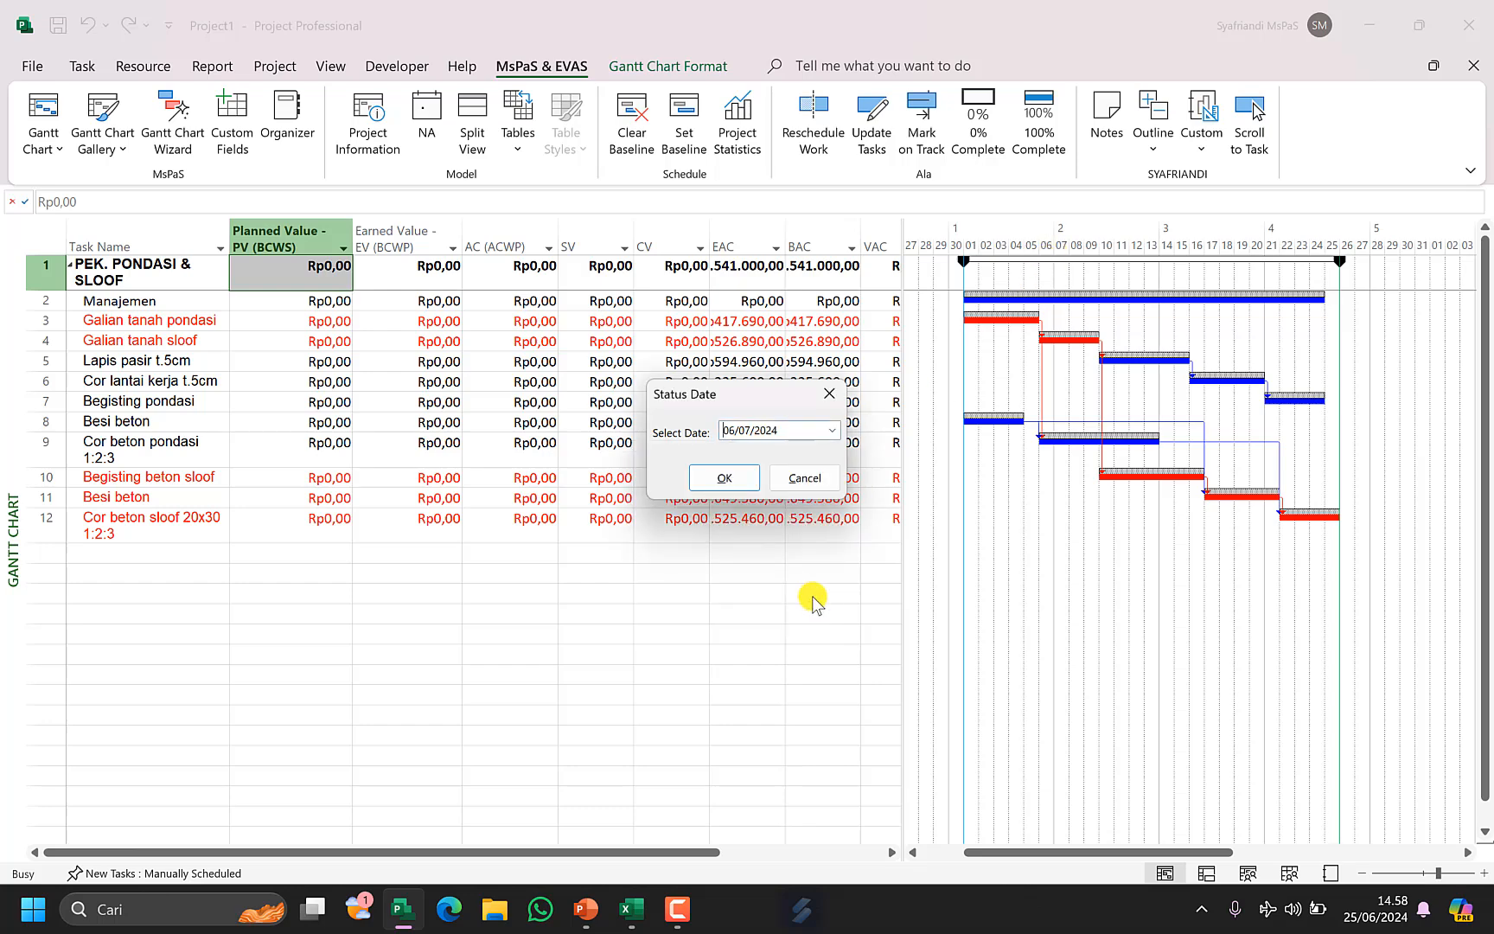
click(745, 475)
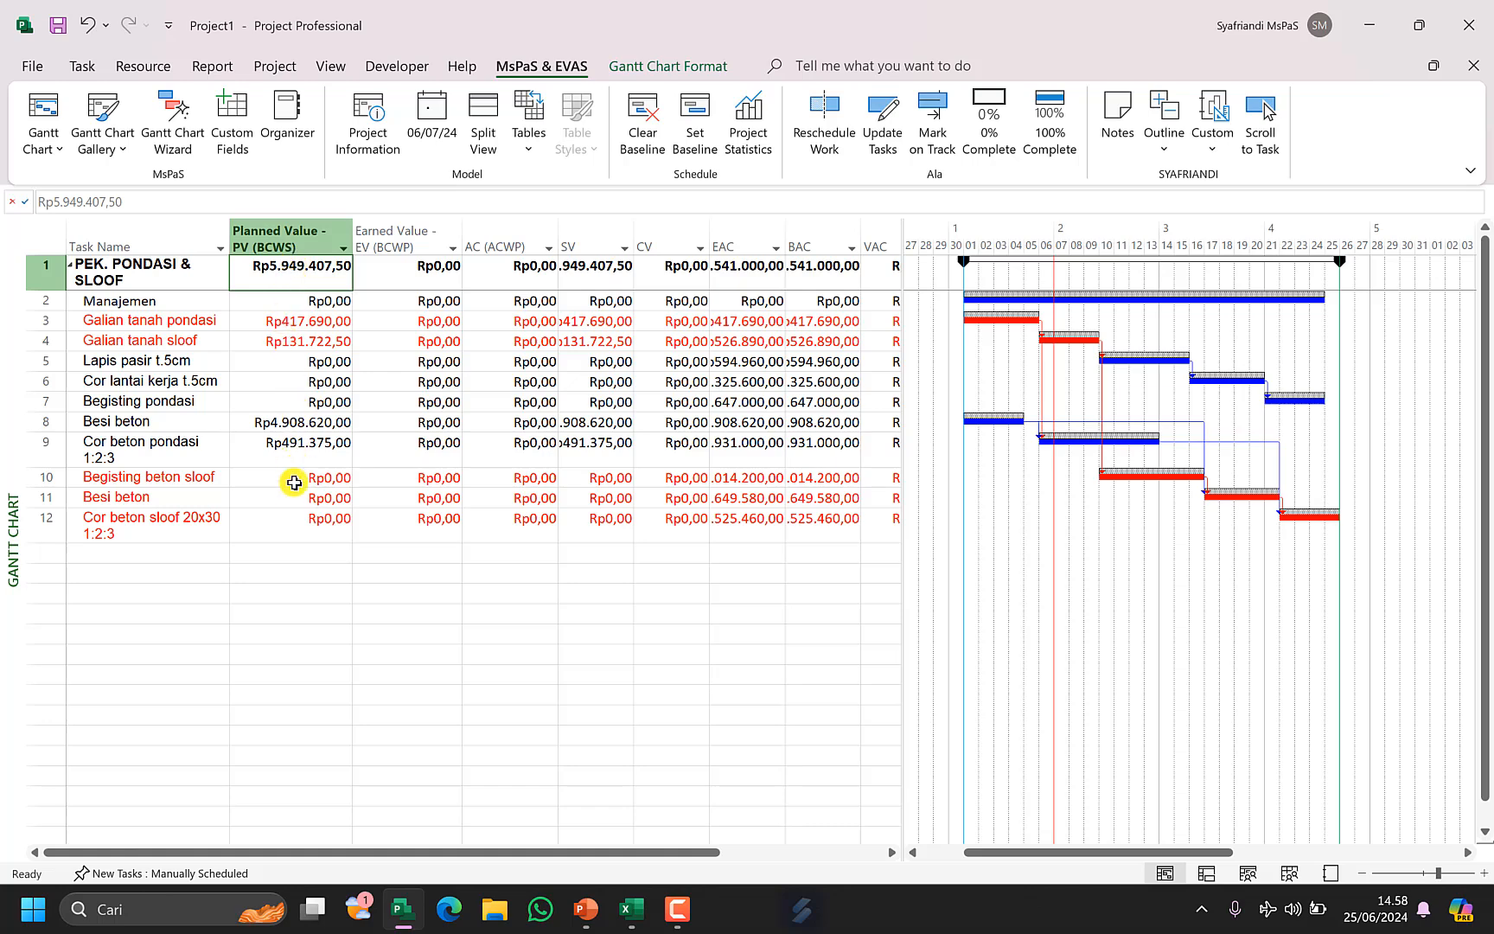
Change the project status date to 13/07/2024.
click(298, 523)
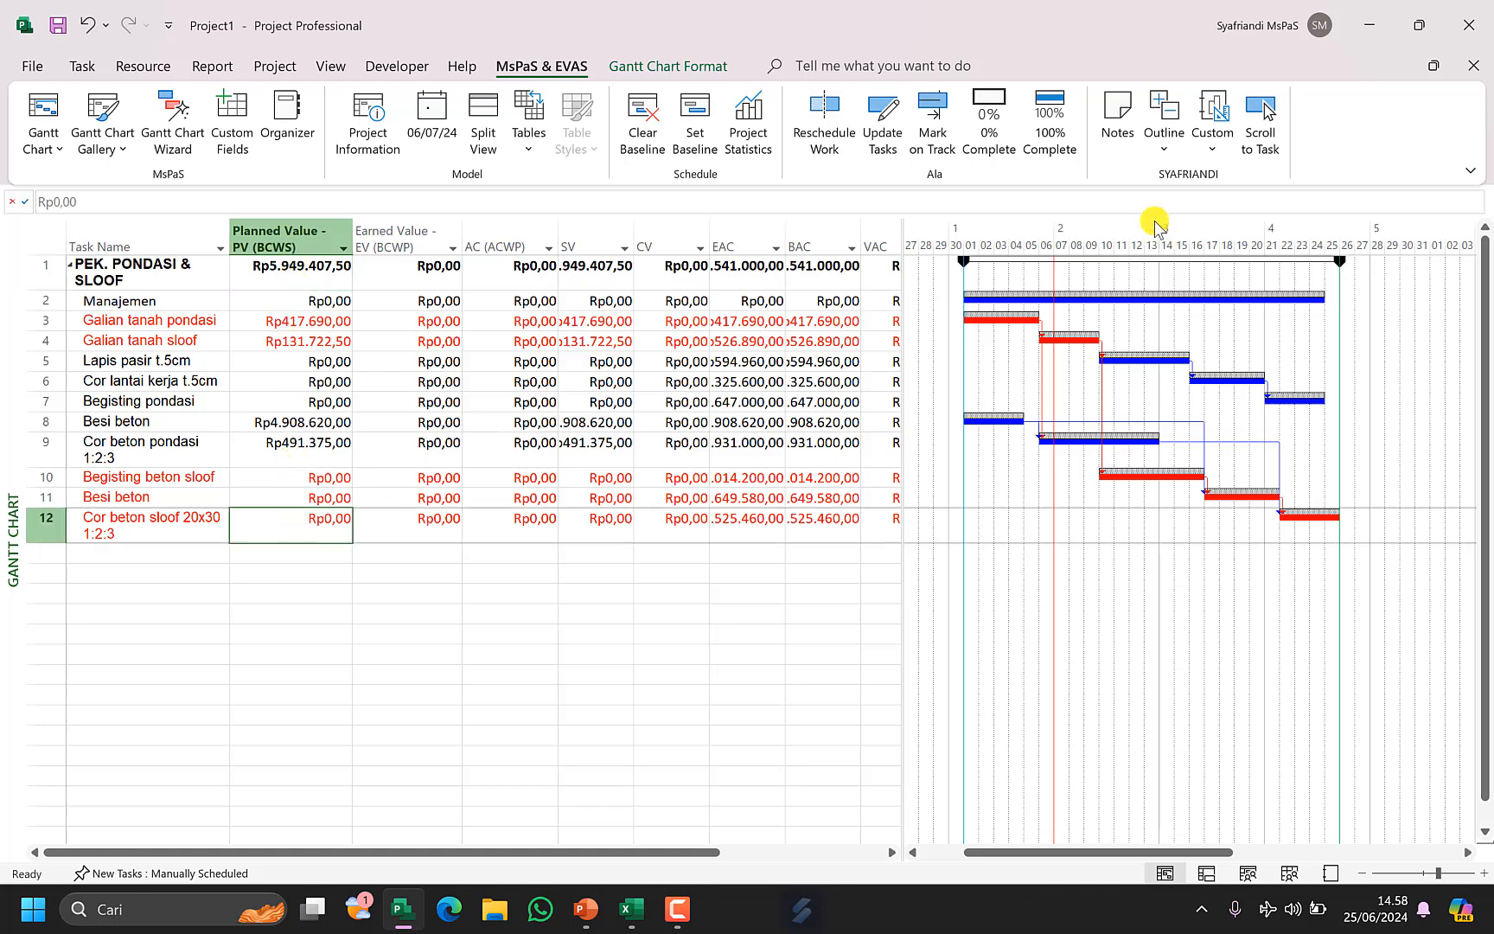
click(431, 112)
click(832, 432)
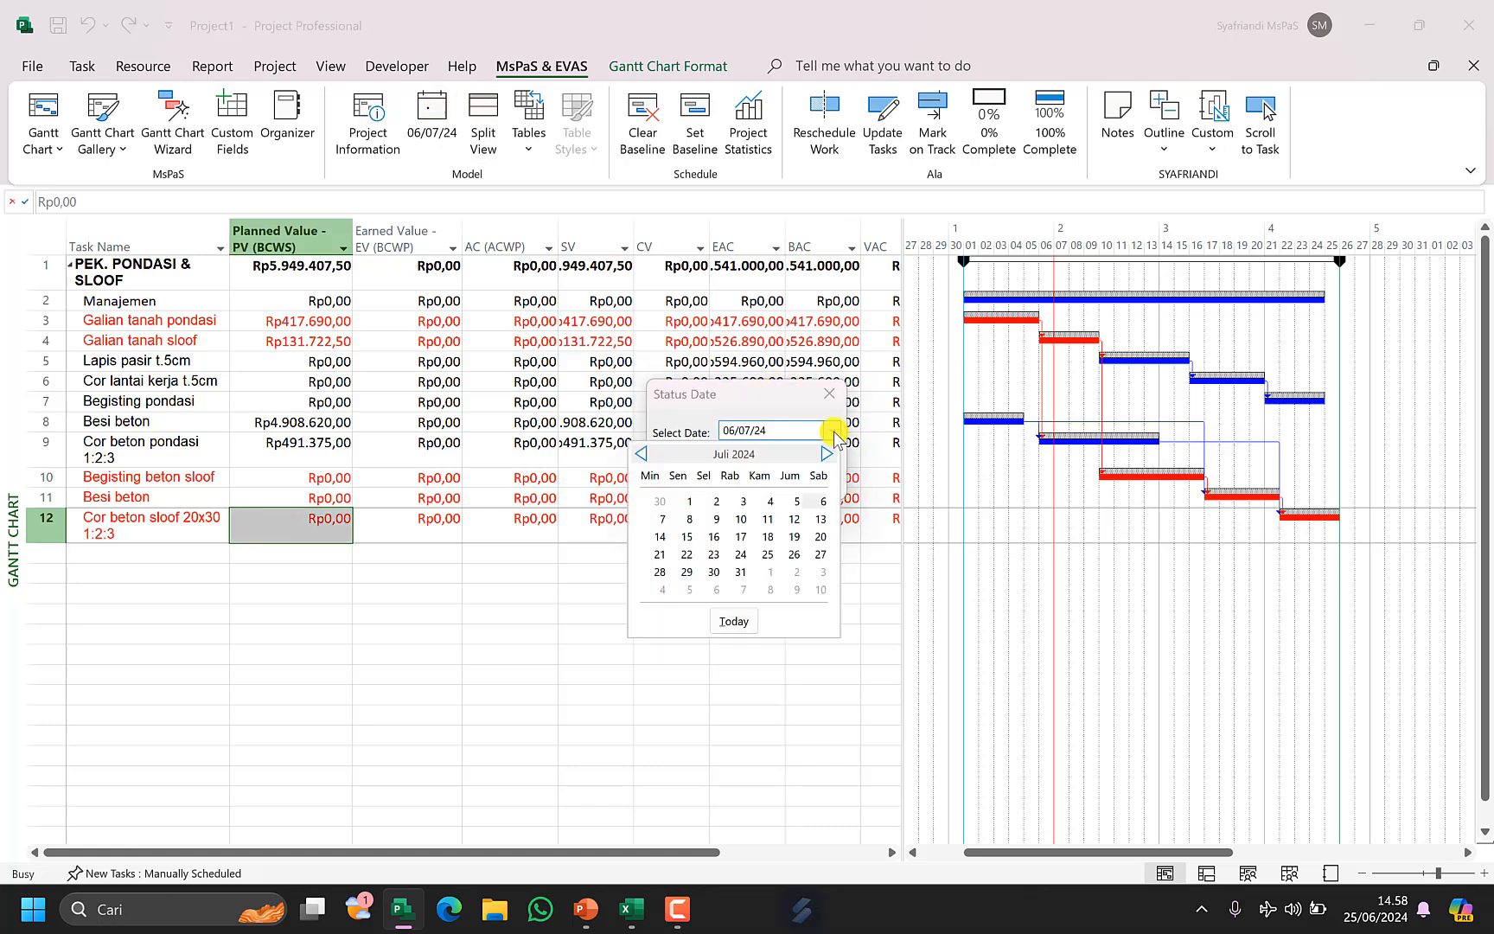
click(821, 520)
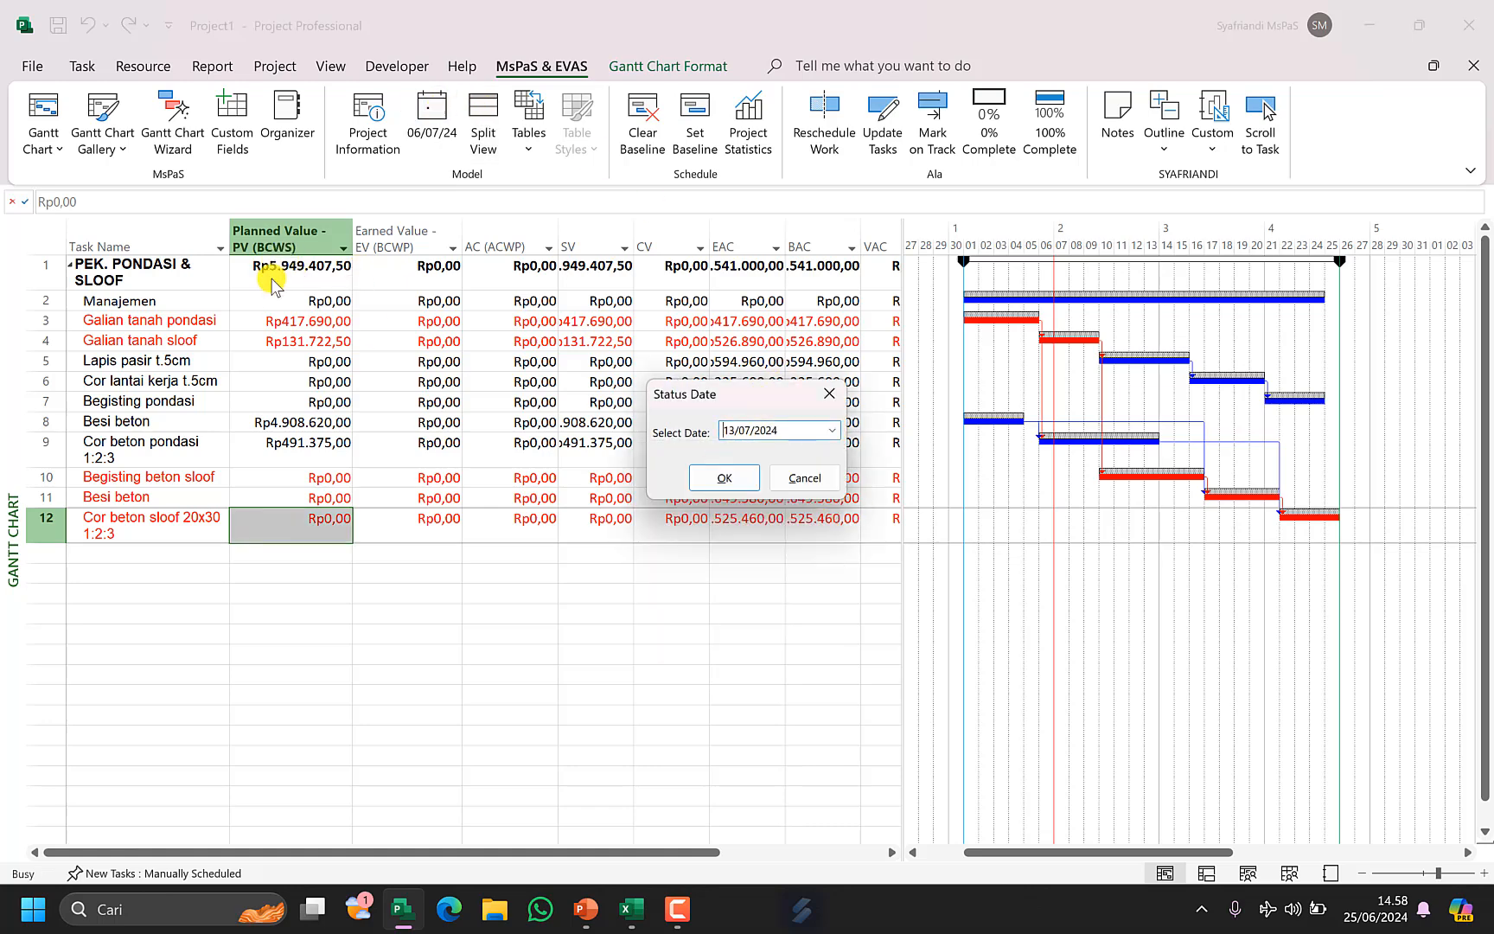
click(726, 478)
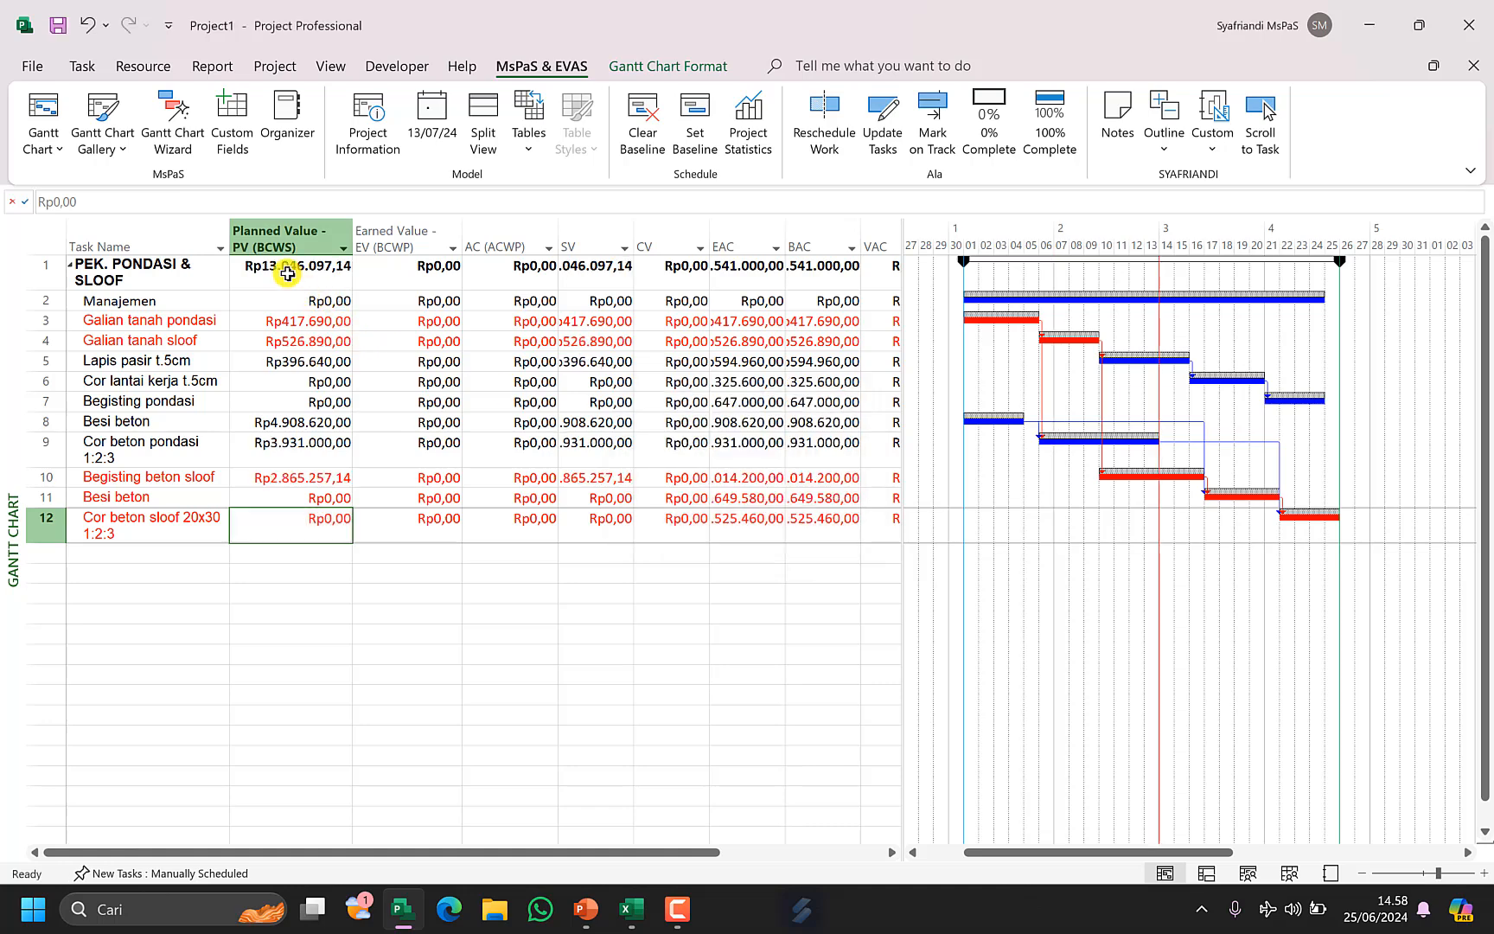
Examine the Planned Value, Earned Value and AC columns across all tasks.
drag(288, 273, 331, 518)
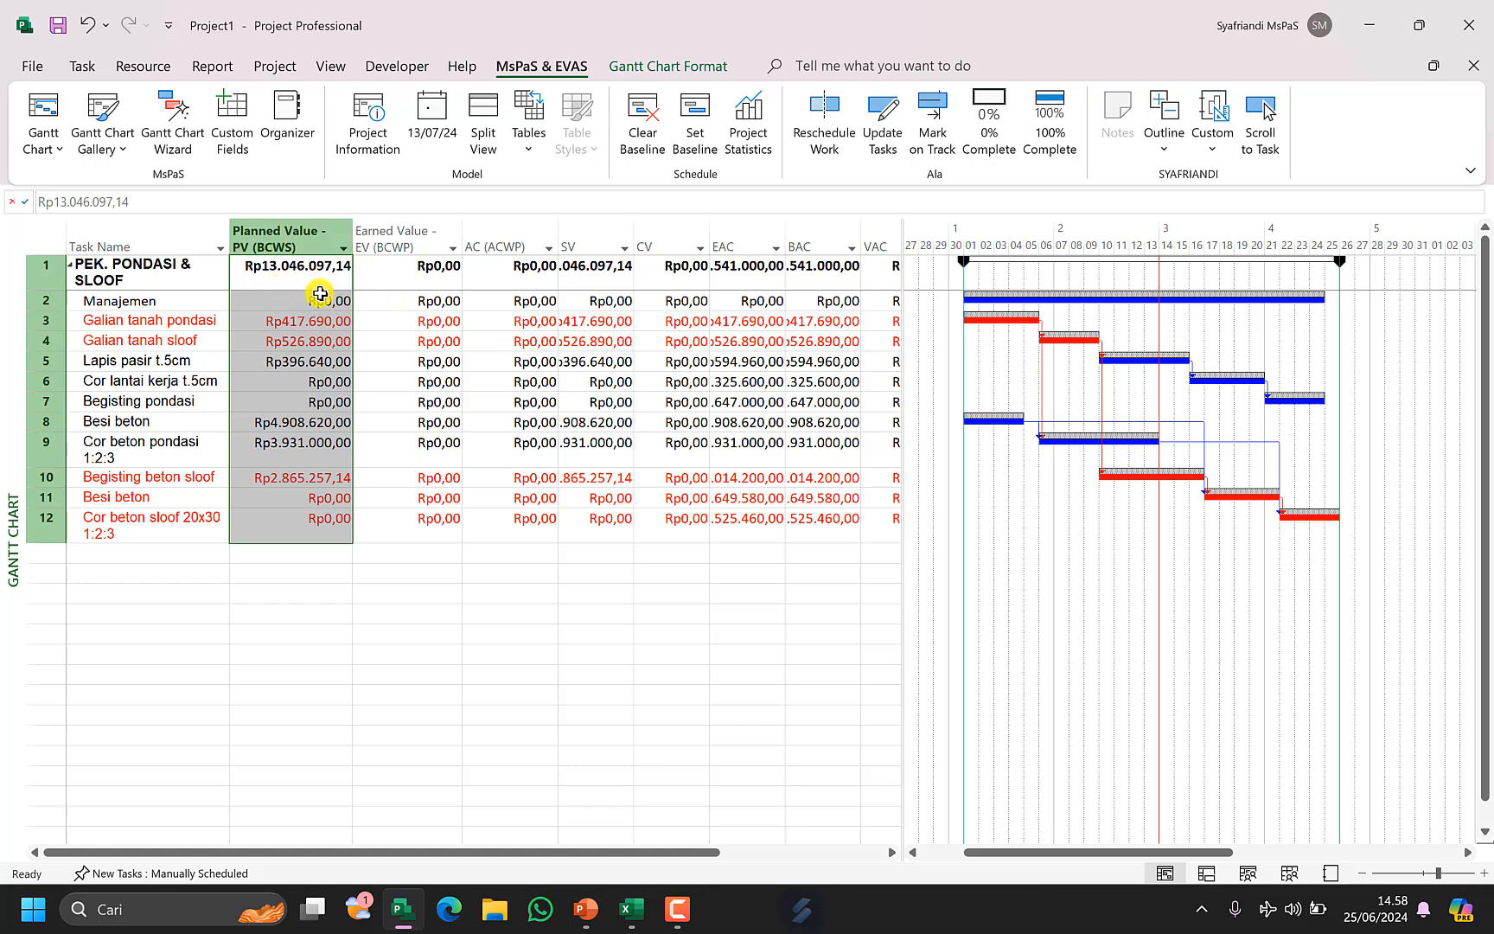
click(281, 323)
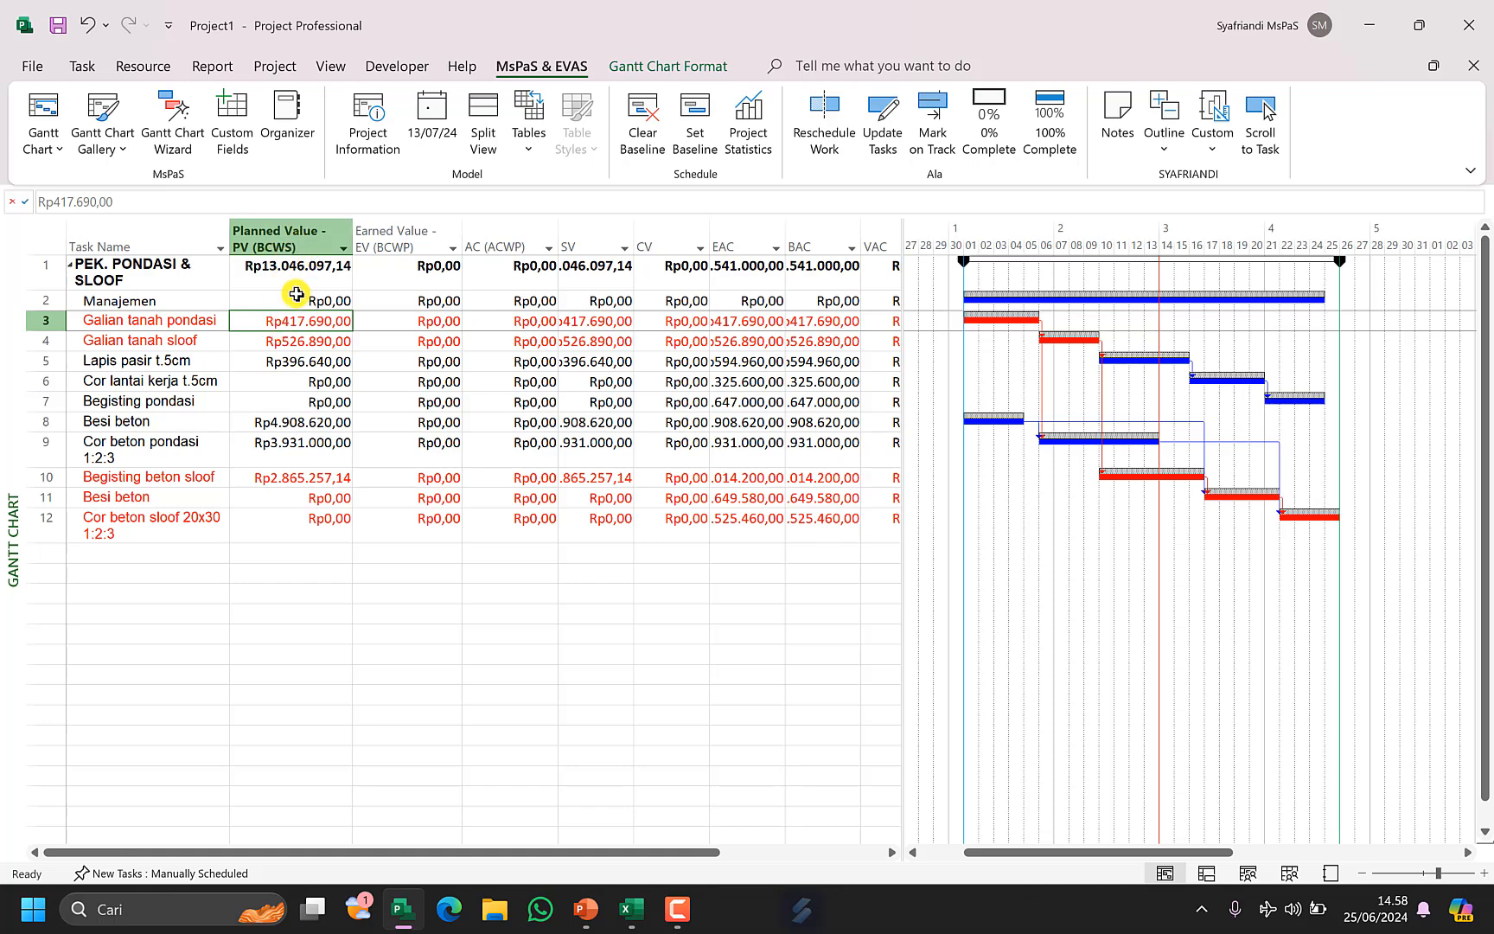
click(496, 236)
click(407, 238)
shift+click(493, 236)
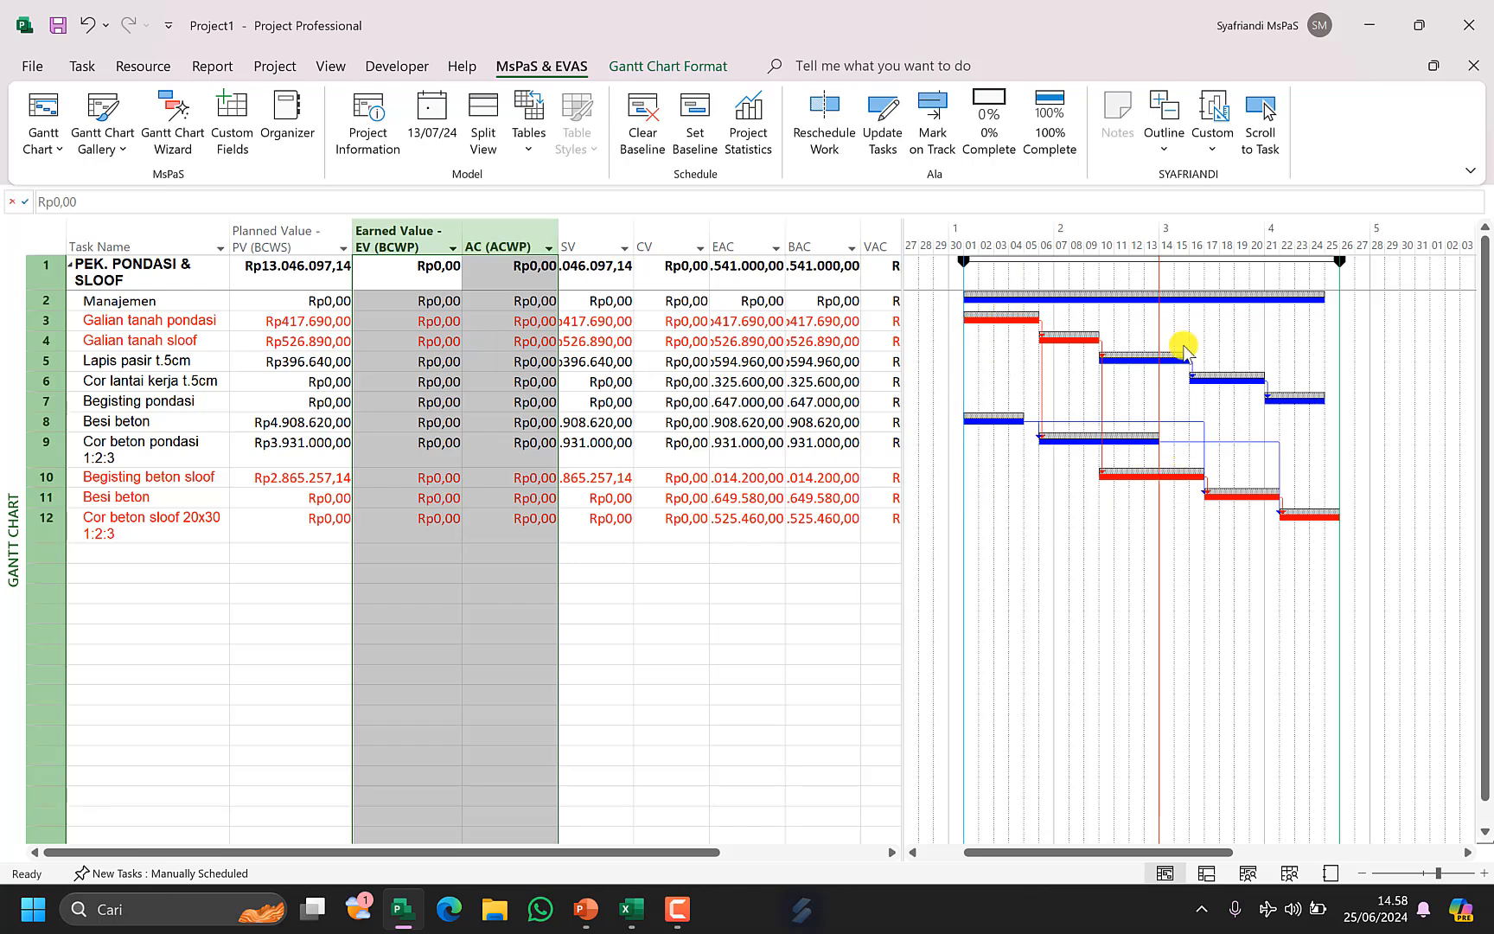
click(446, 390)
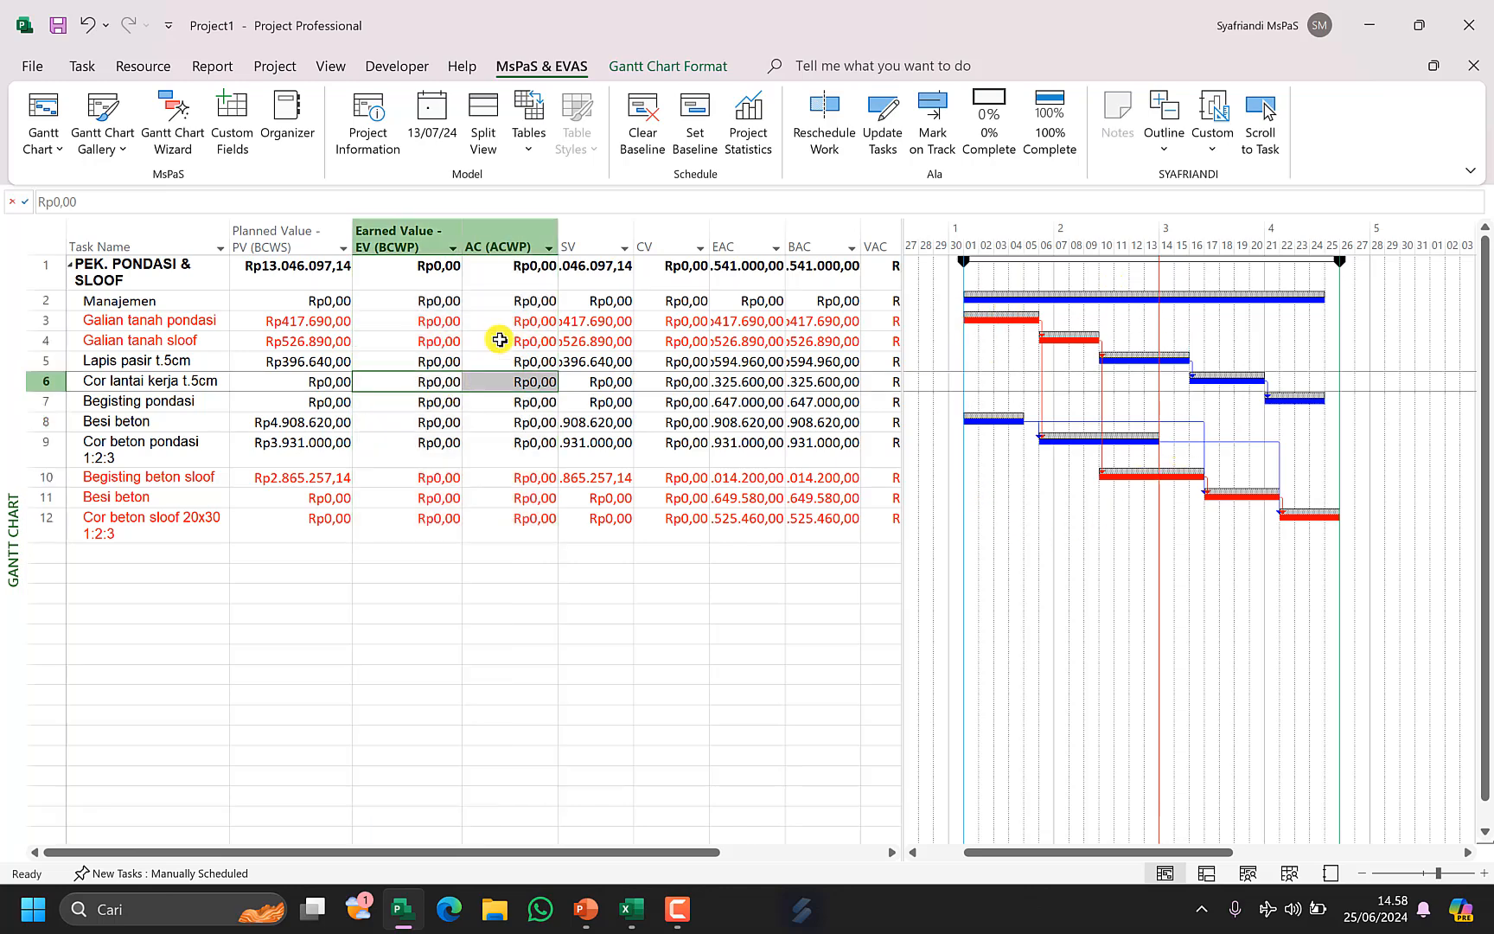
Switch the table to Progress and inspect the Bobot Rencana column values.
click(528, 137)
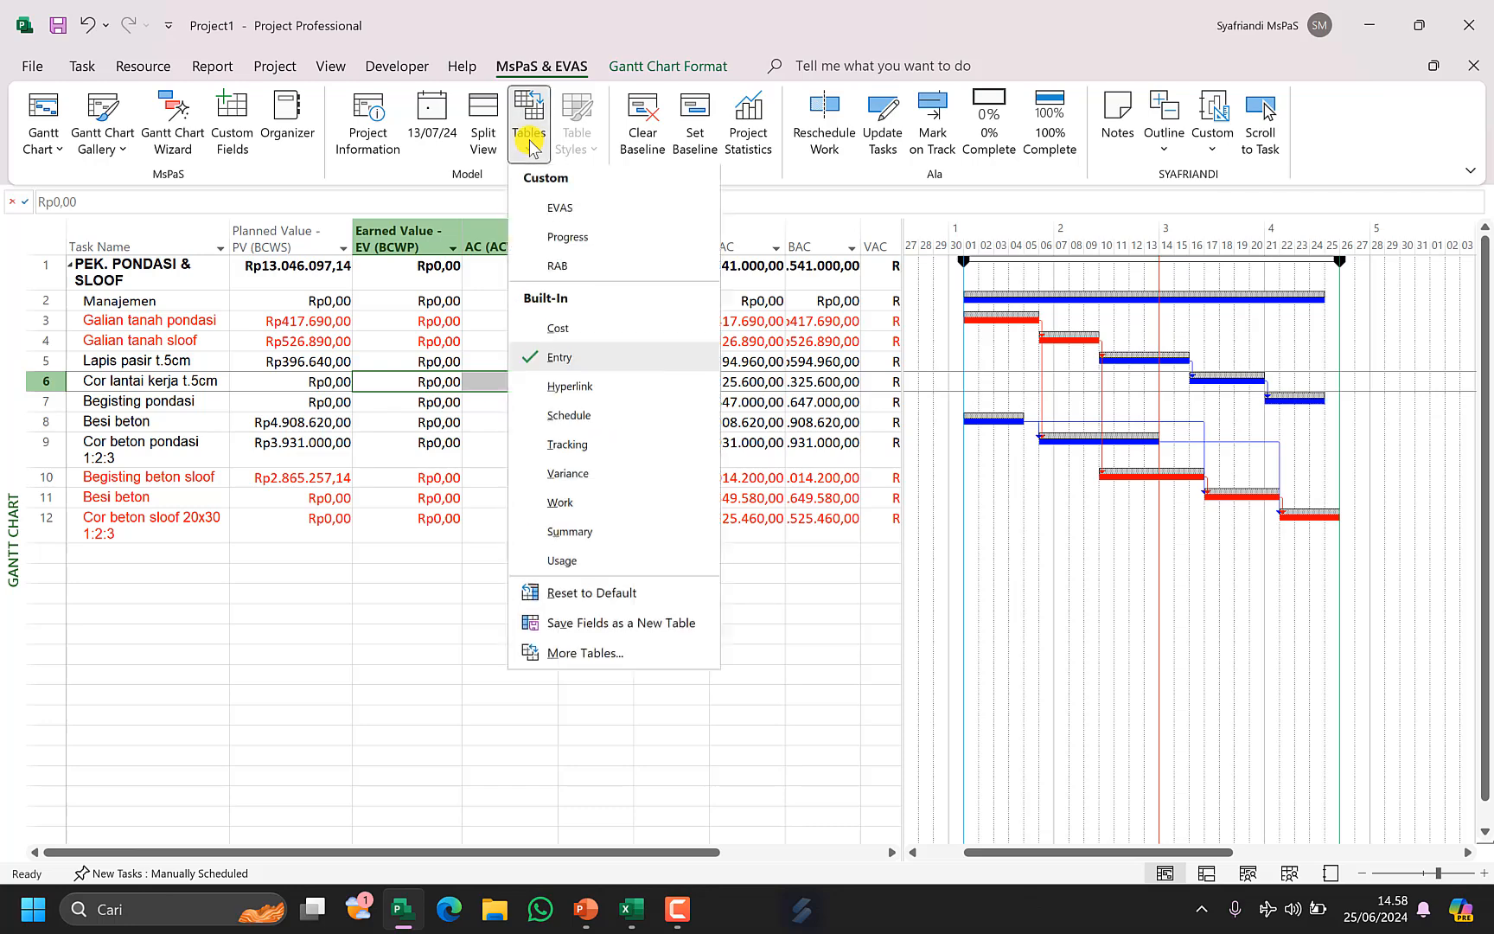
click(585, 248)
click(564, 522)
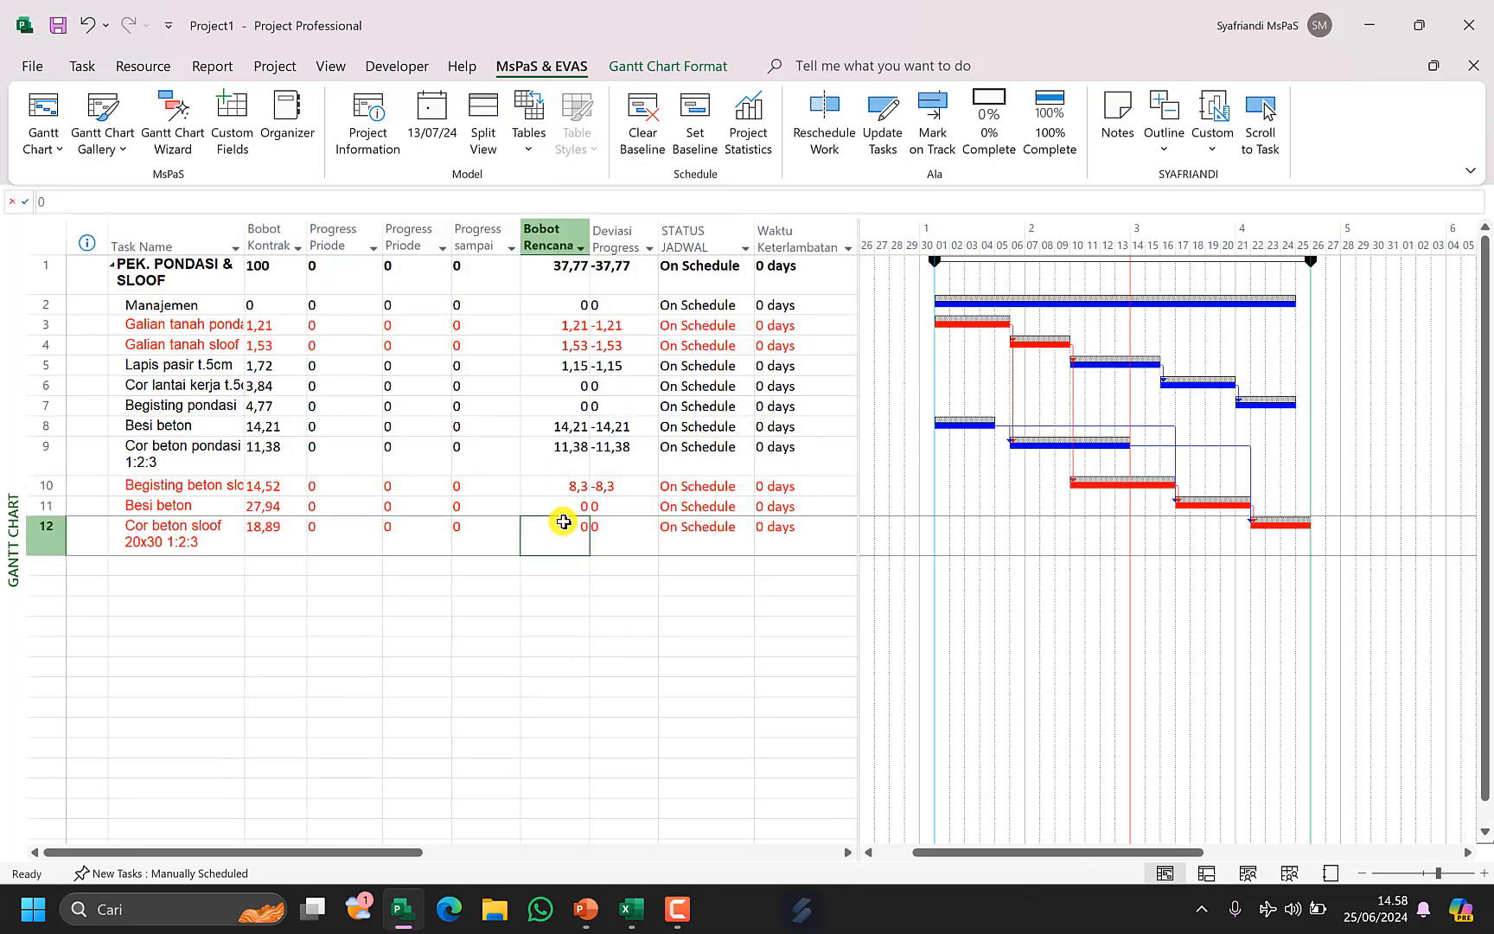
drag(562, 264, 557, 511)
click(577, 276)
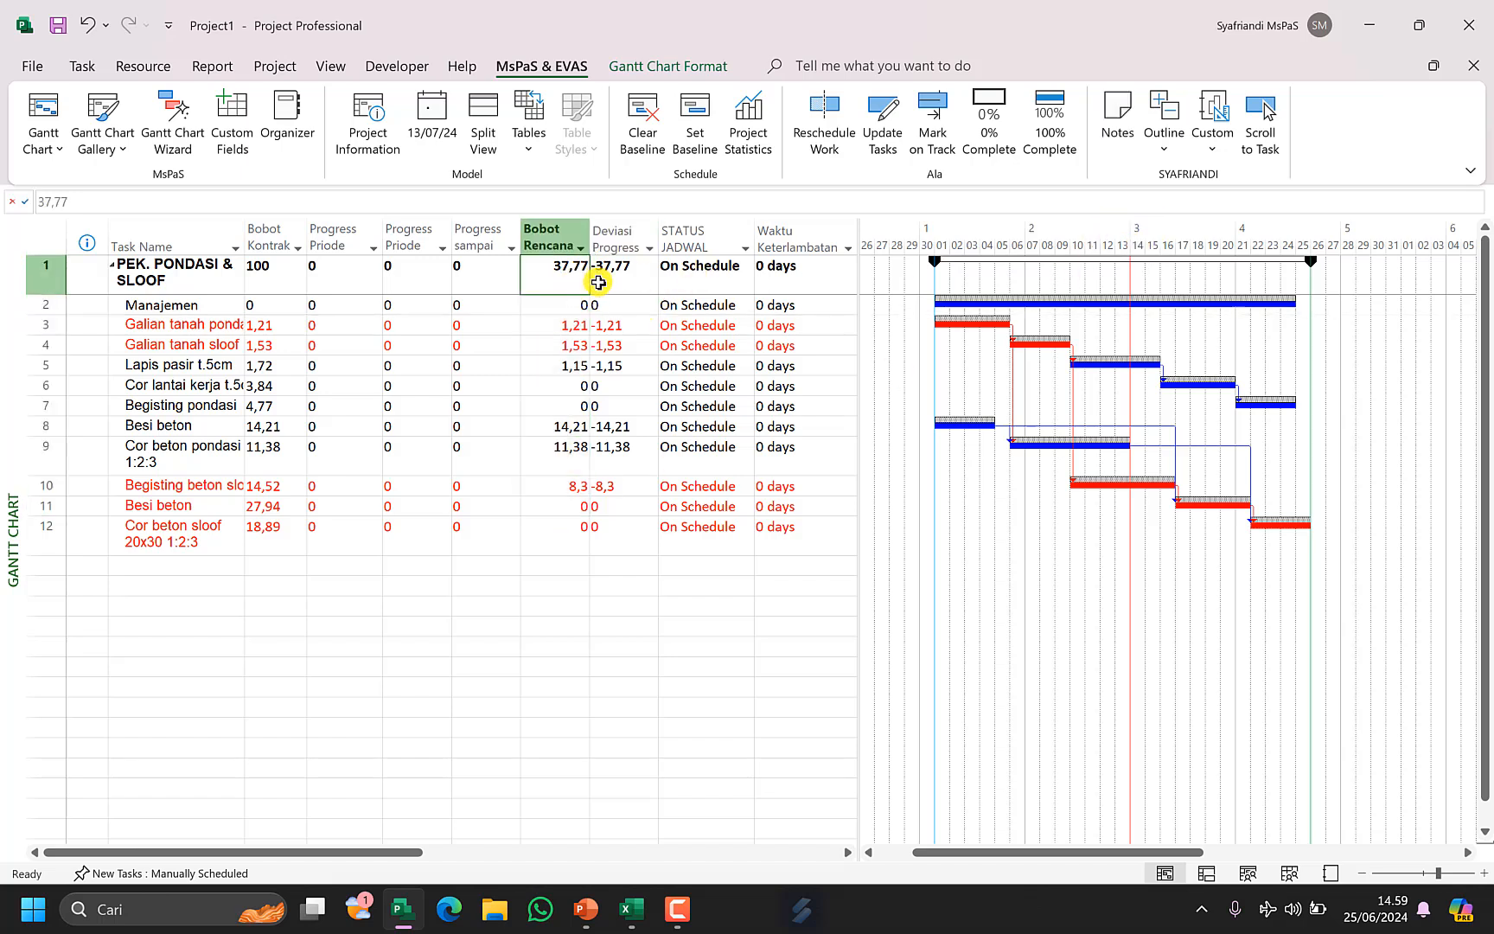
Set the project status date back to 06/07/2024.
click(445, 128)
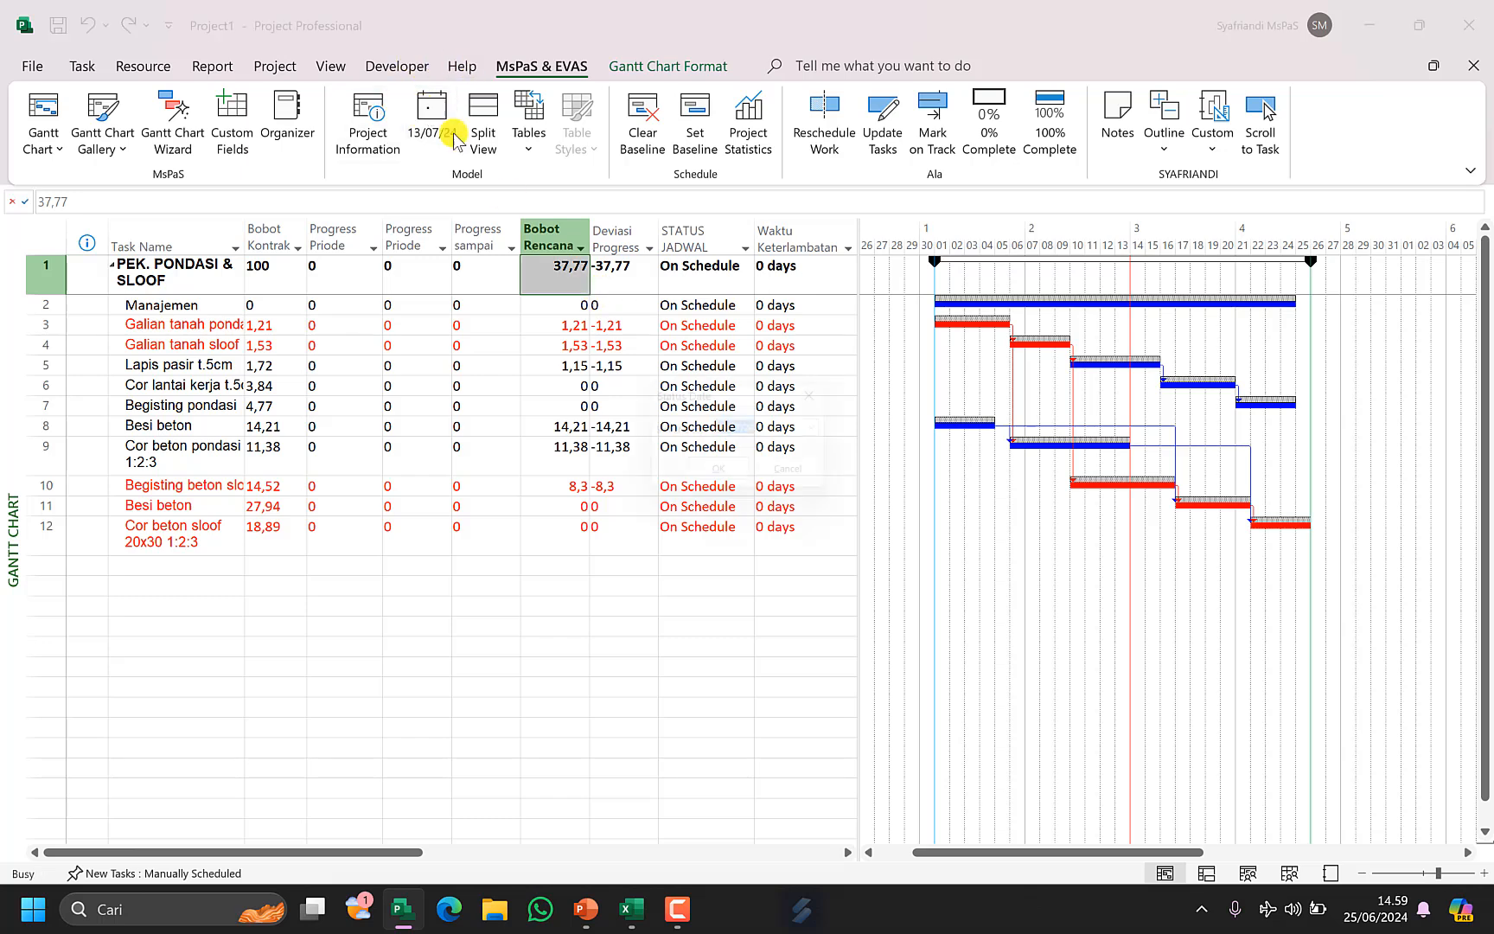
click(828, 432)
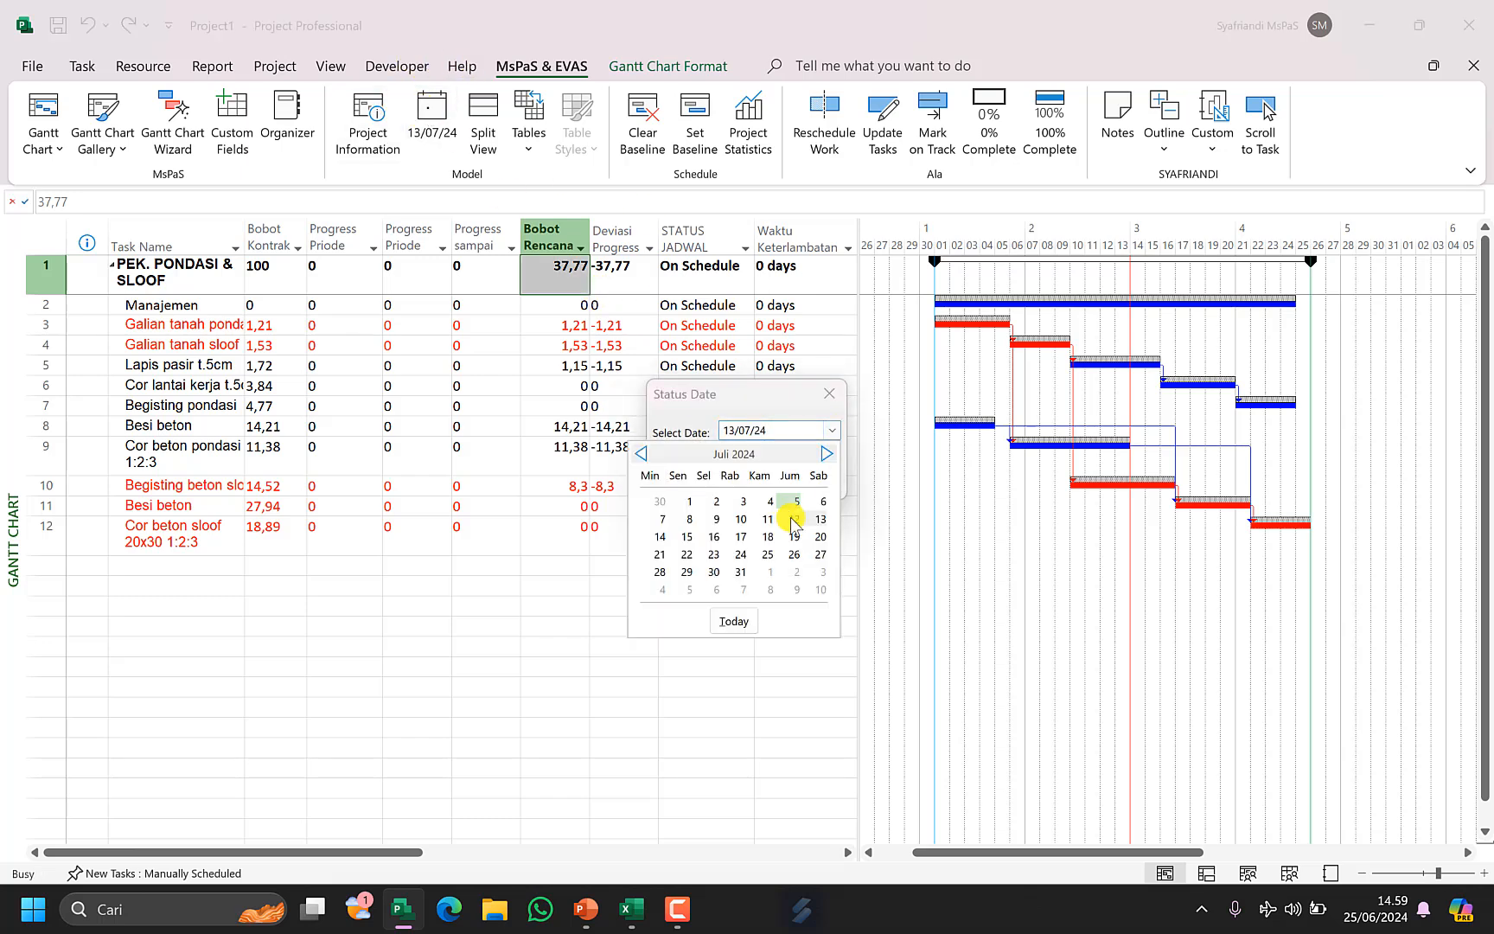
click(817, 501)
click(742, 479)
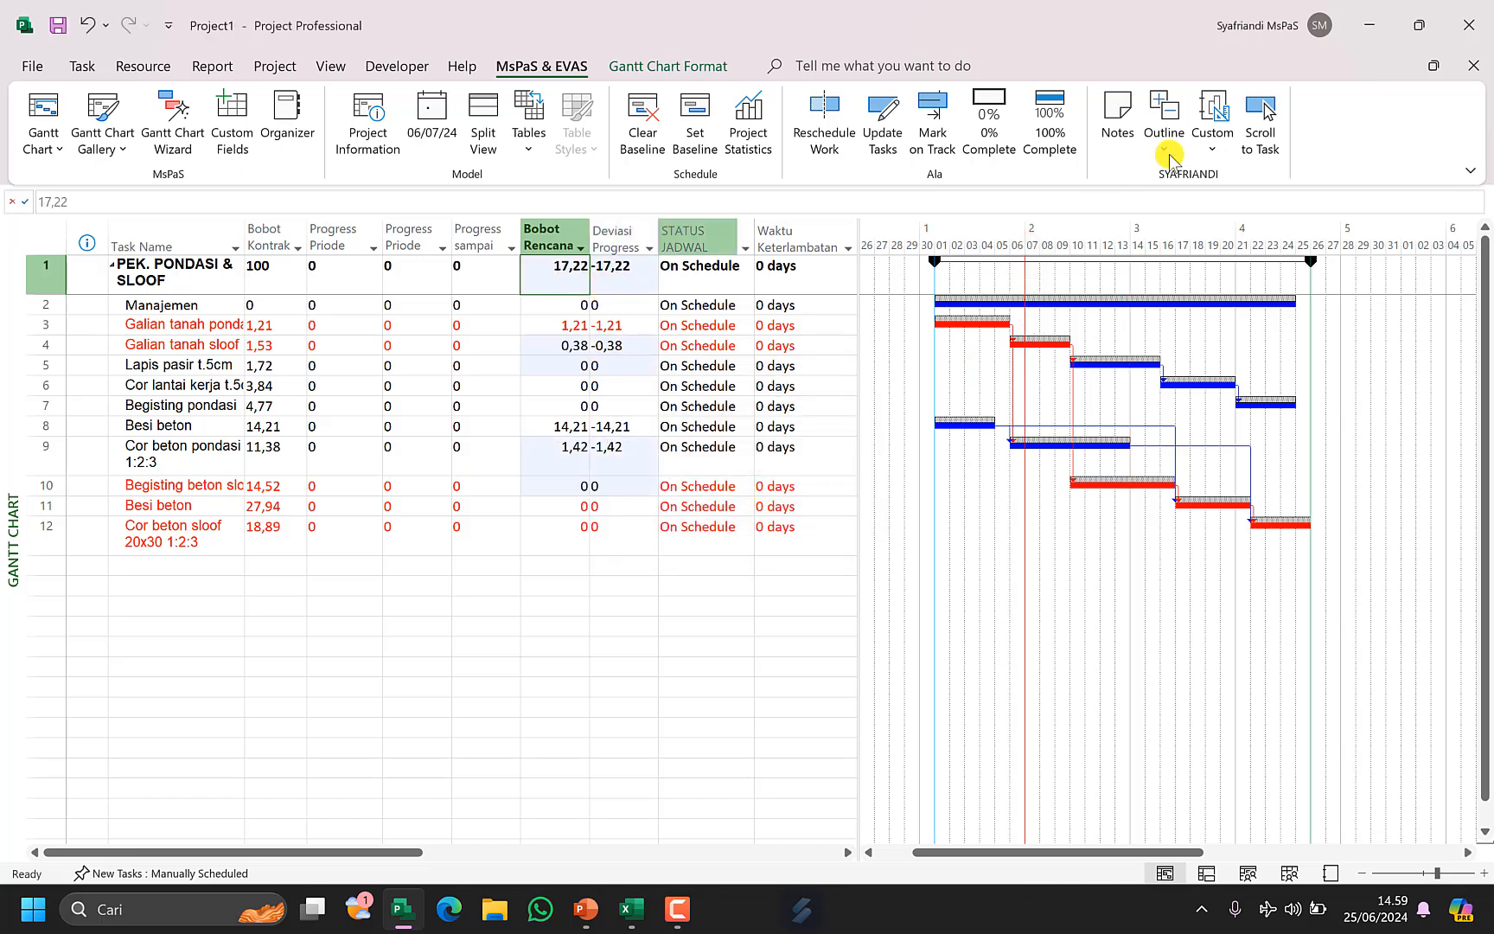
Open the Dashboard - MsPaS report and the category filter of the Nilai Progress chart.
click(1212, 139)
click(1249, 209)
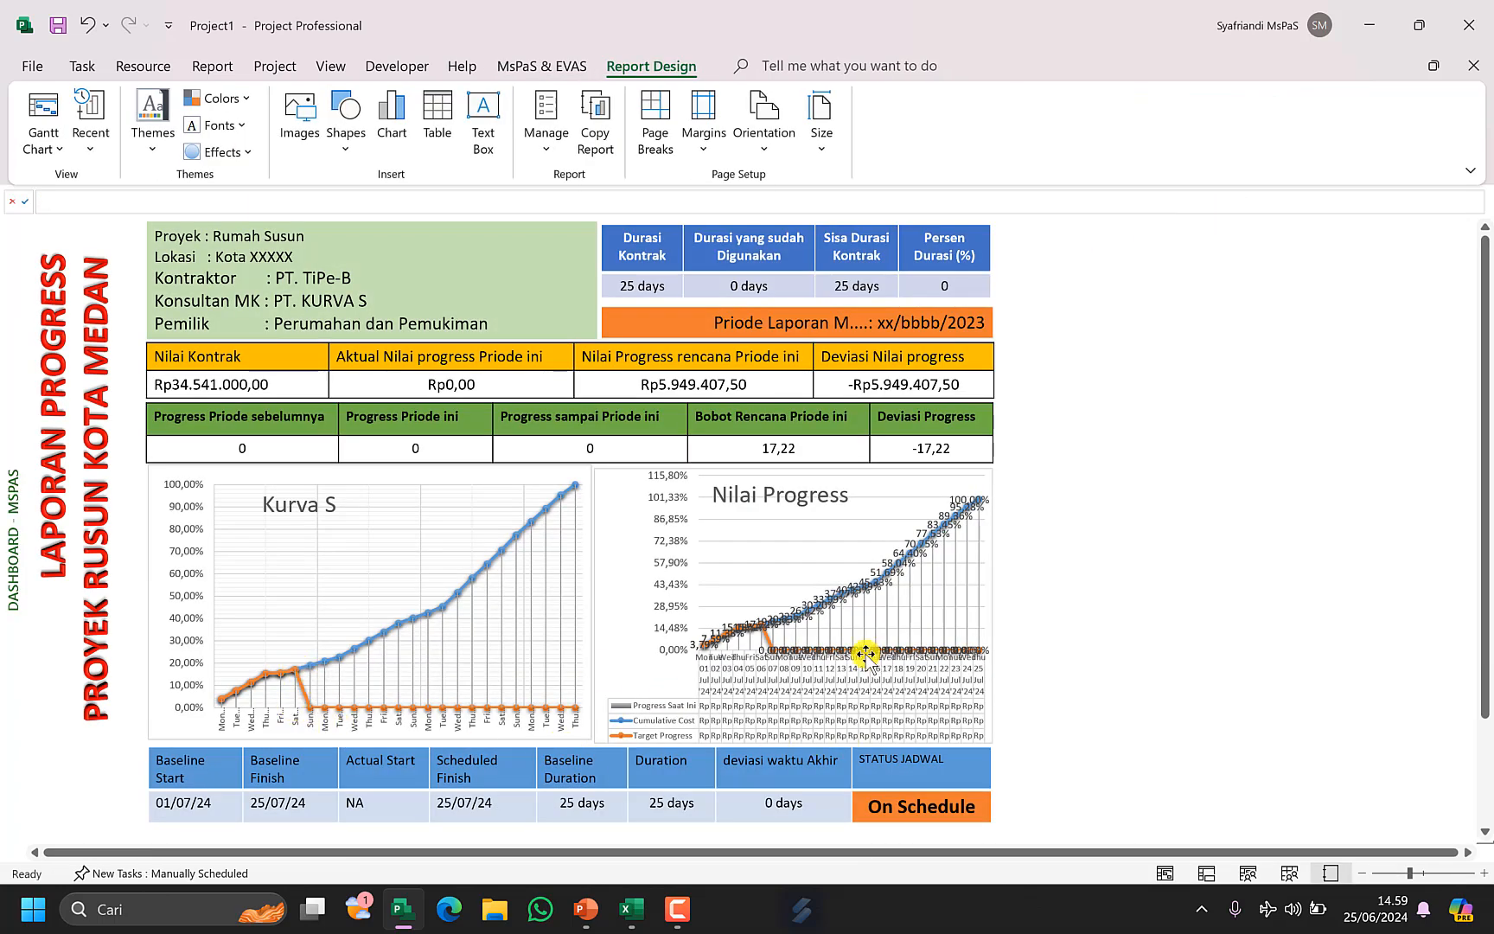
click(959, 498)
click(1017, 560)
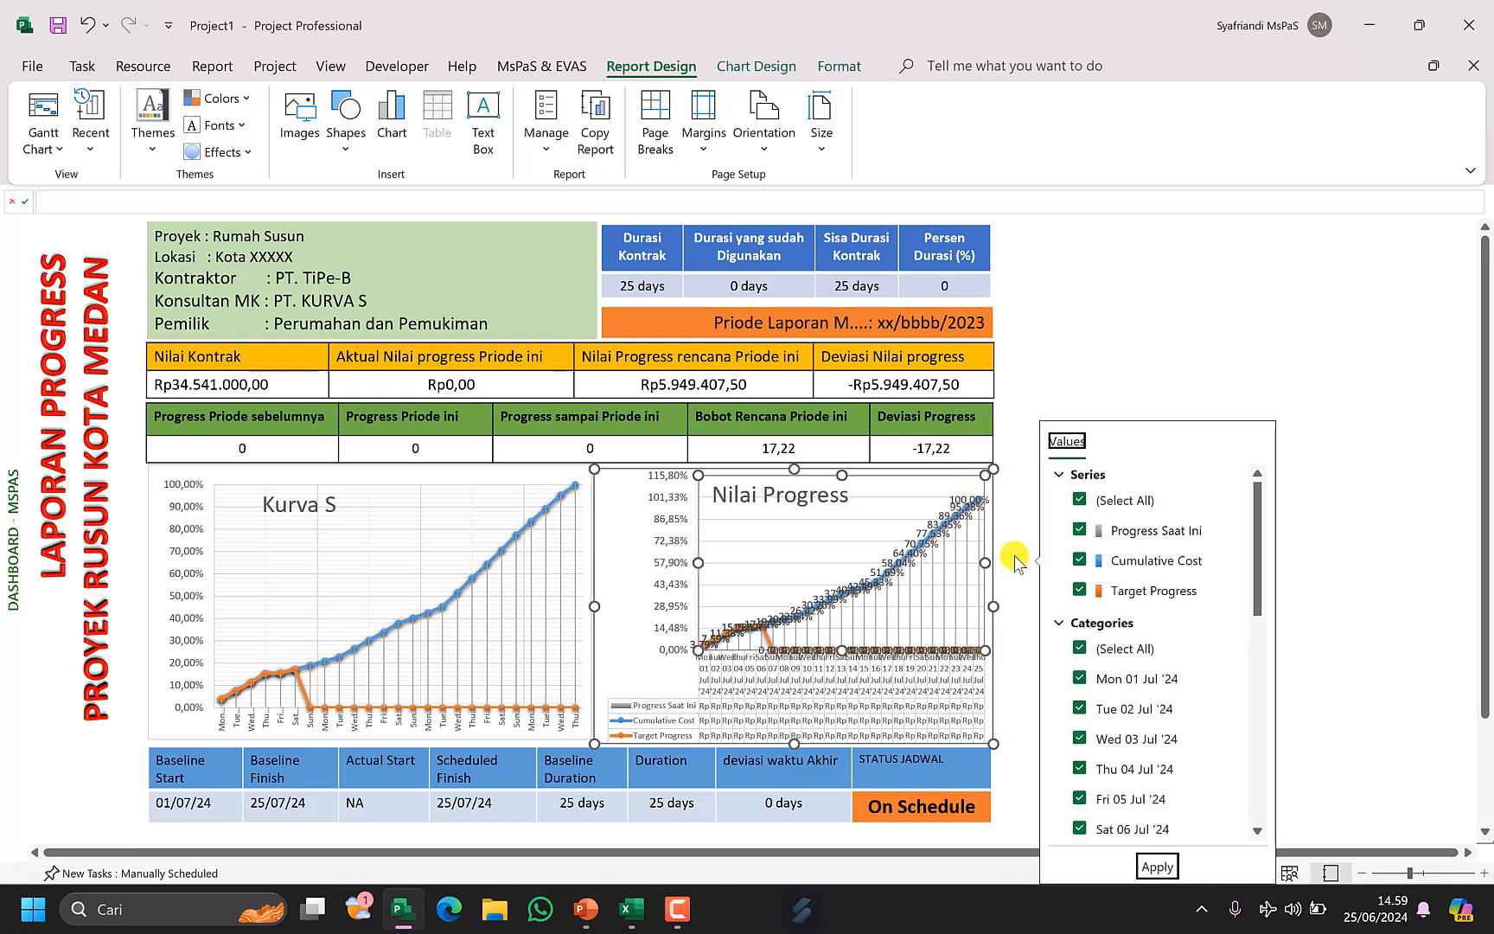
Filter the Nilai Progress chart categories to show only Thu 04 Jul '24 through Mon 08 Jul '24.
click(1079, 648)
click(1079, 679)
click(1079, 709)
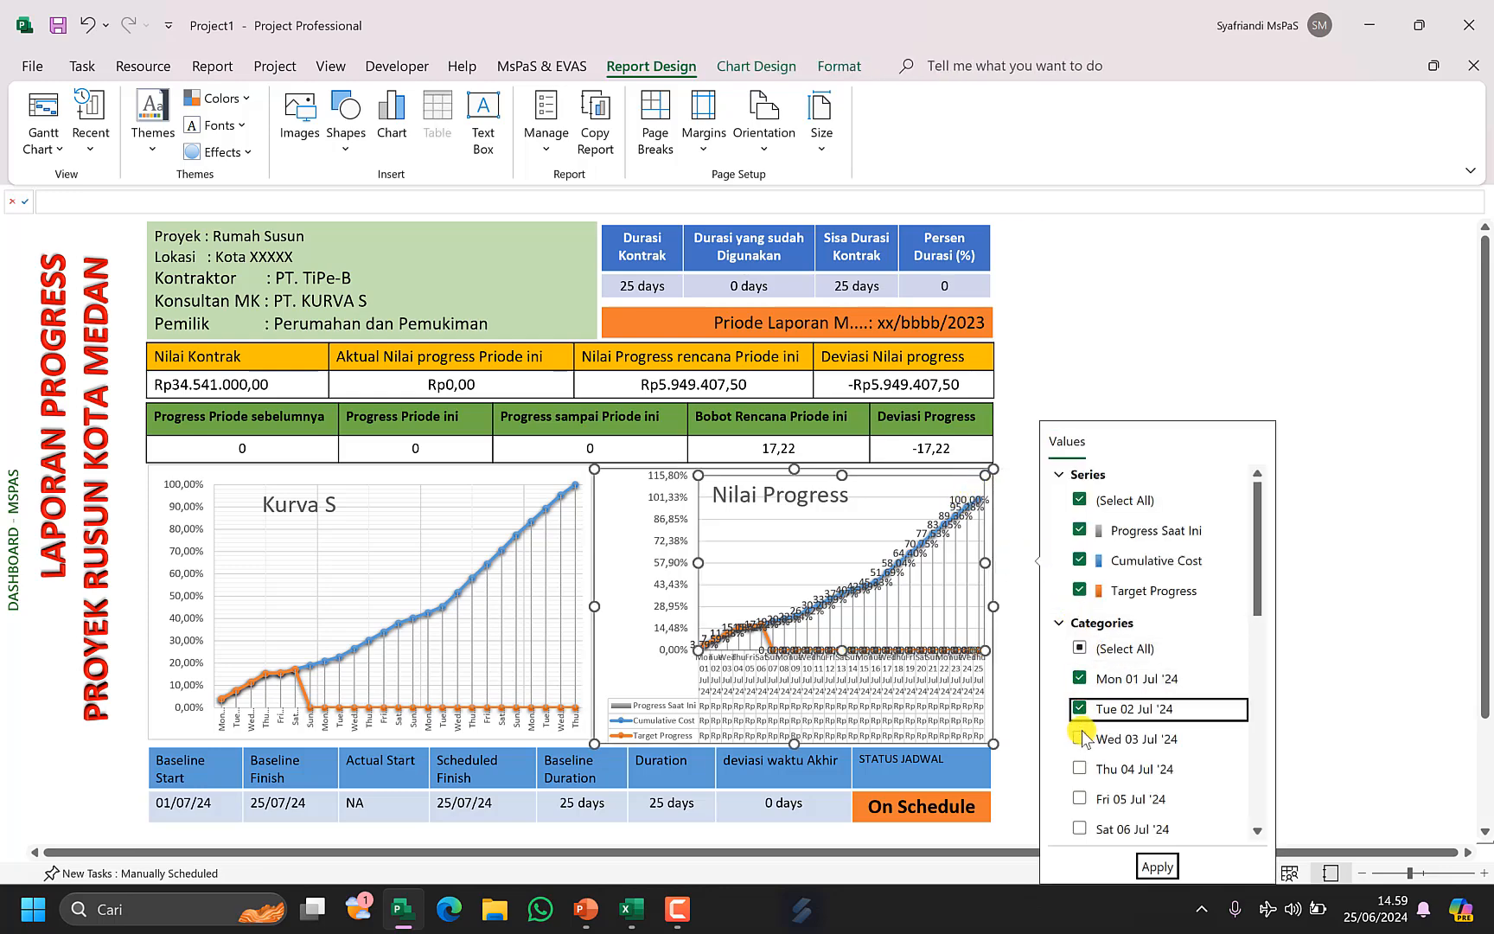
click(1079, 738)
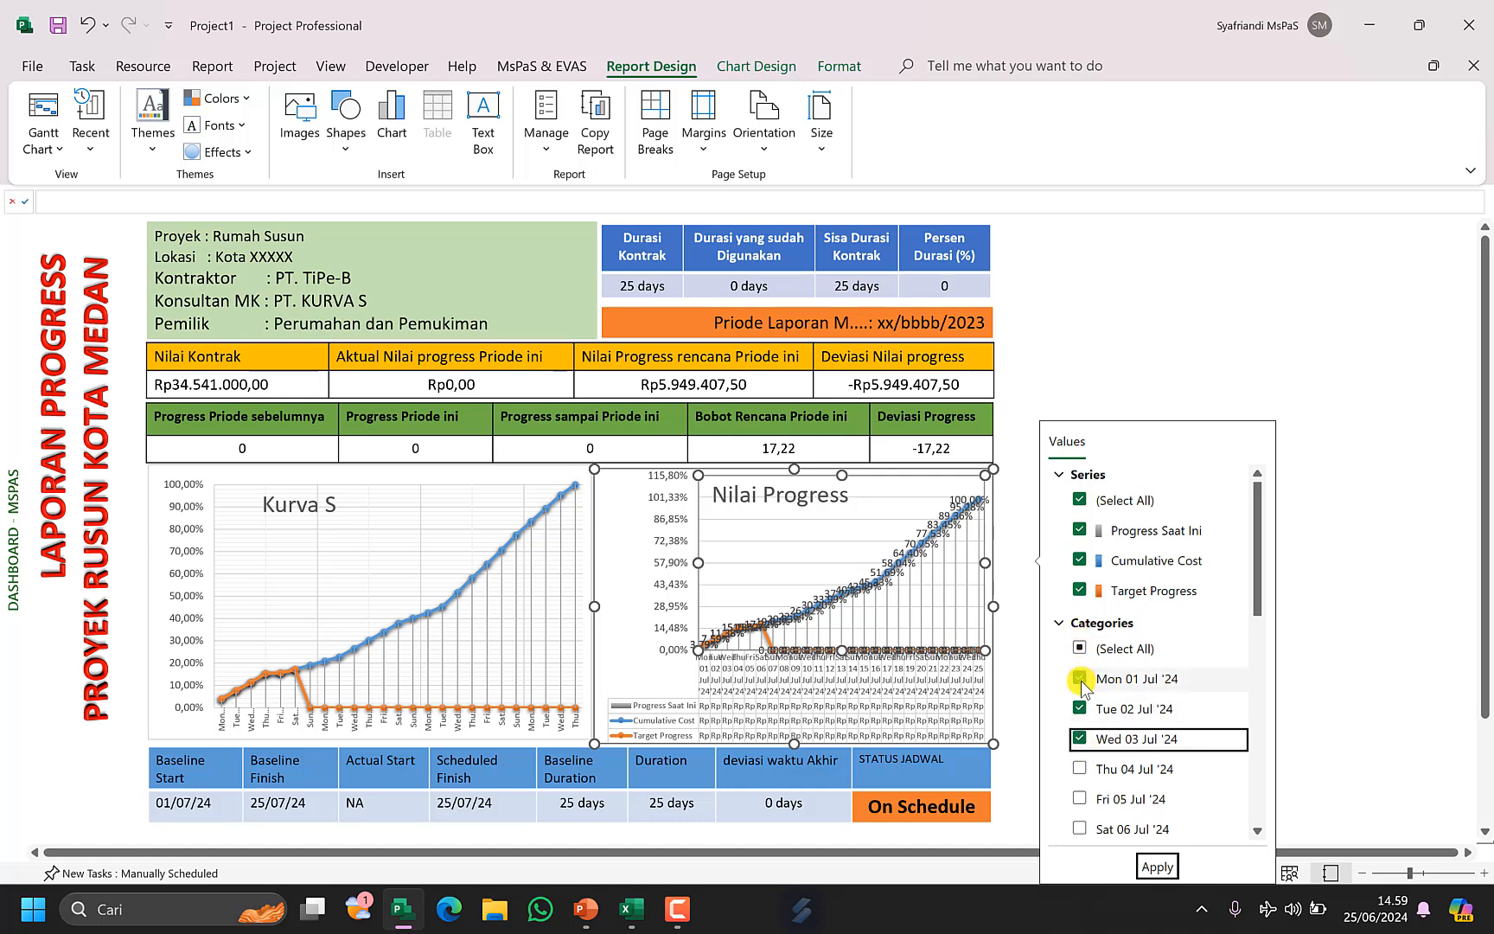
click(1098, 769)
click(1097, 797)
scroll(1099, 788, down, 2)
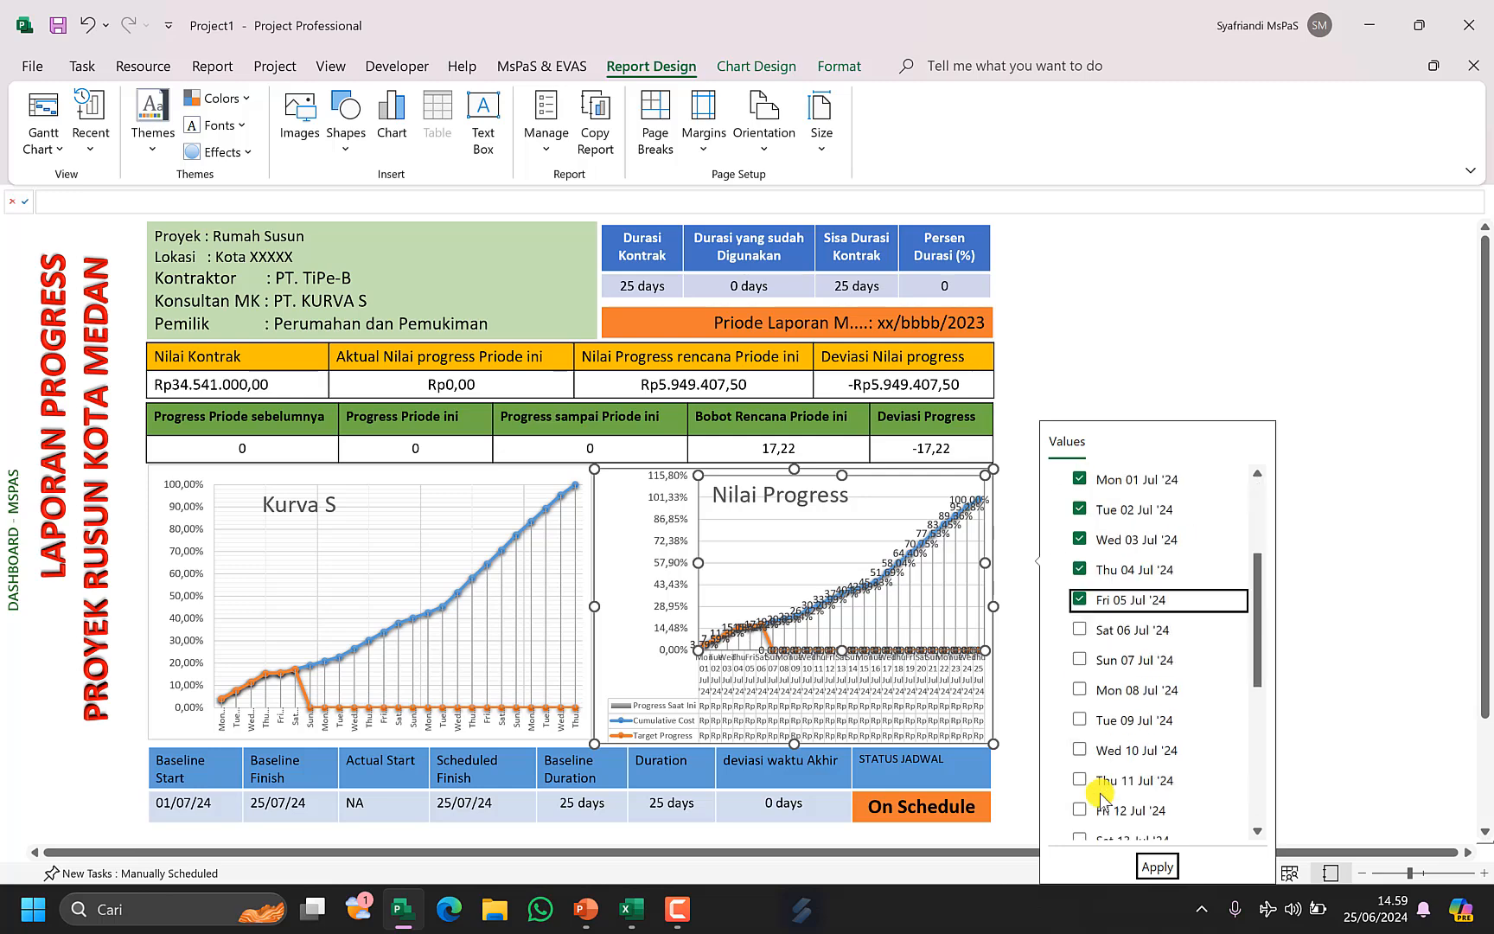
click(1080, 629)
click(1080, 659)
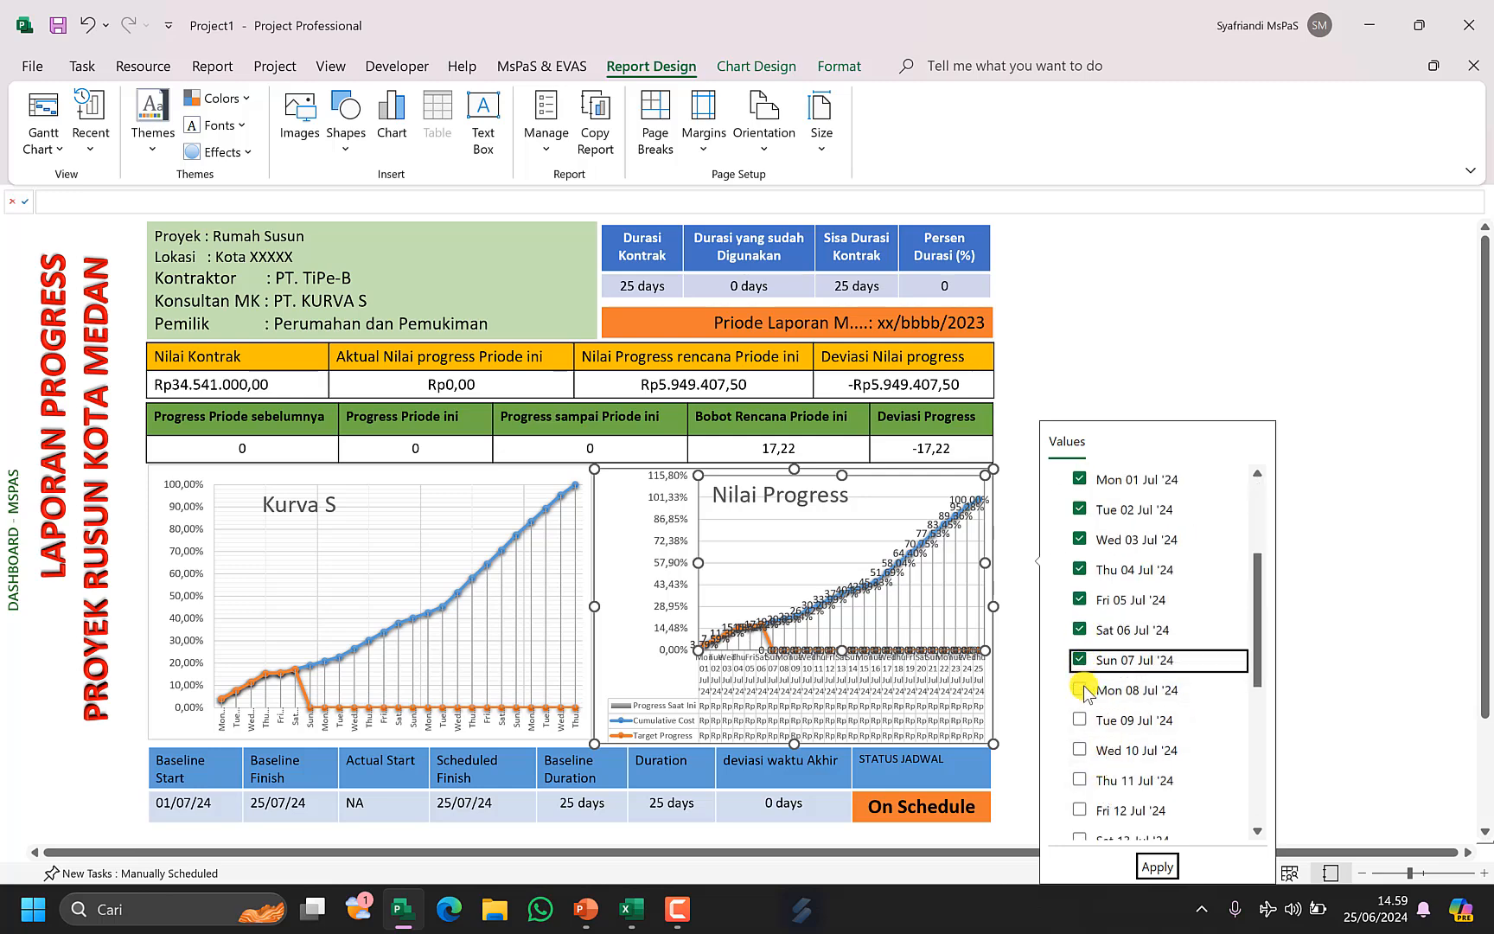
click(1079, 689)
scroll(1082, 540, up, 2)
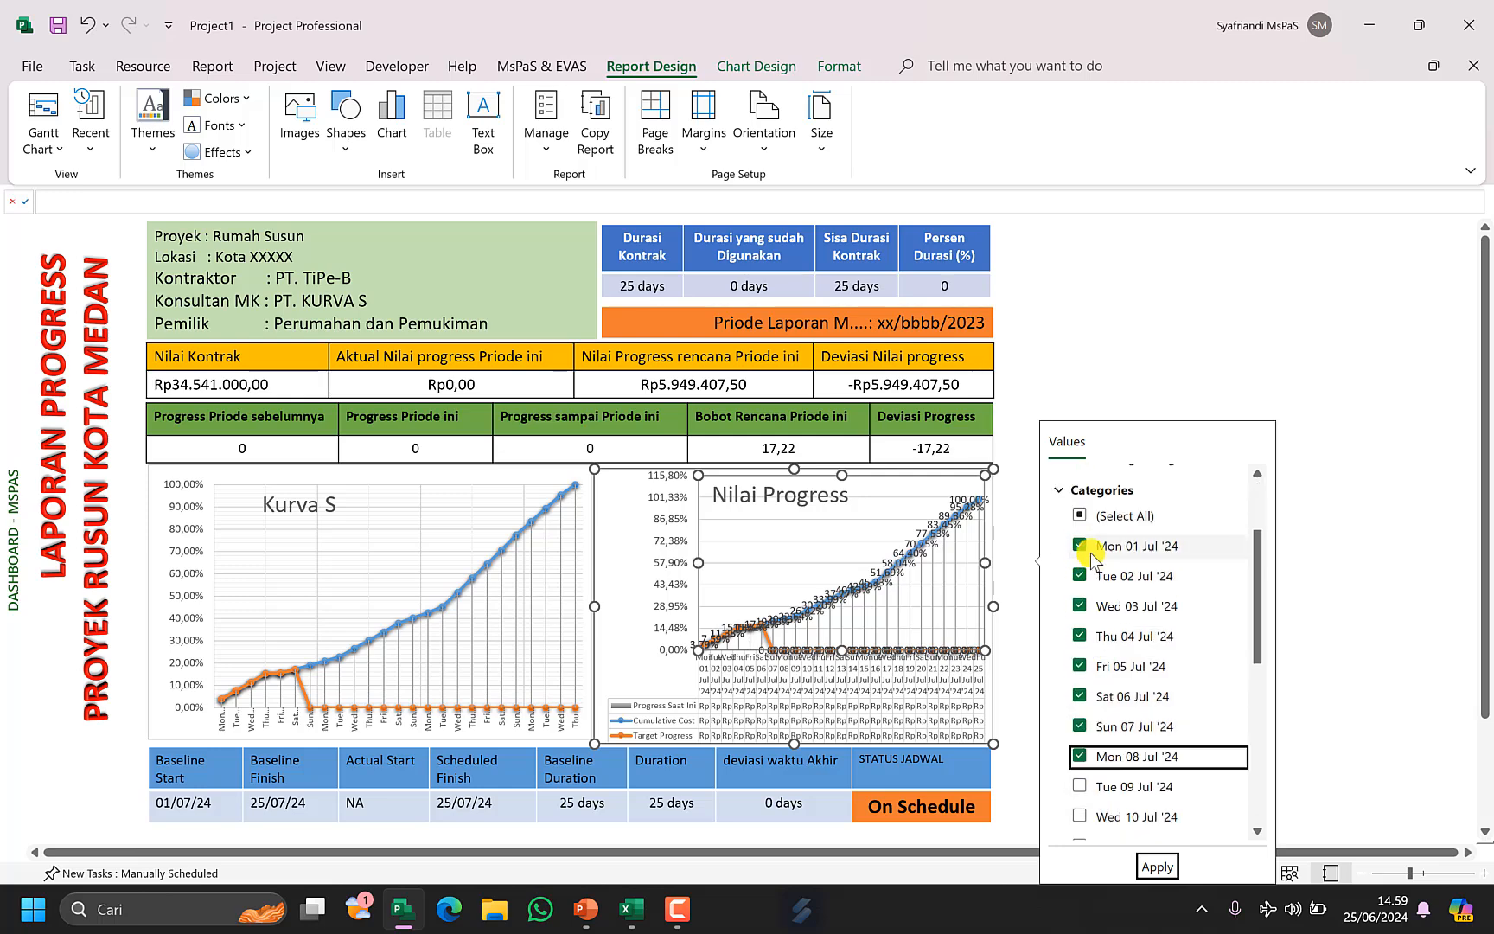
click(1081, 546)
click(1088, 577)
click(1085, 607)
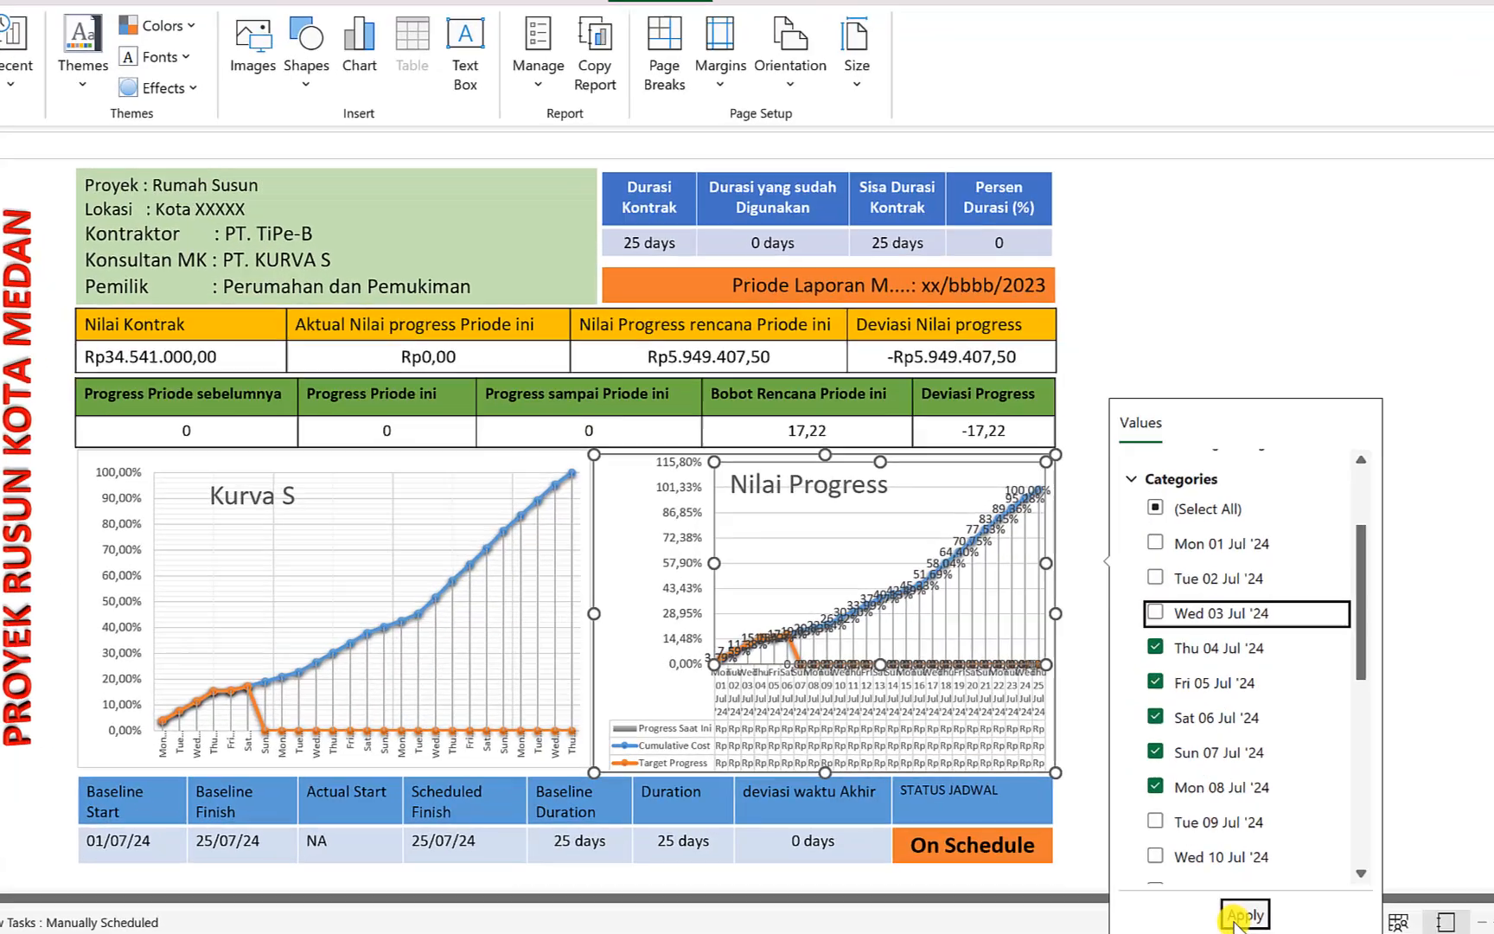
click(1156, 865)
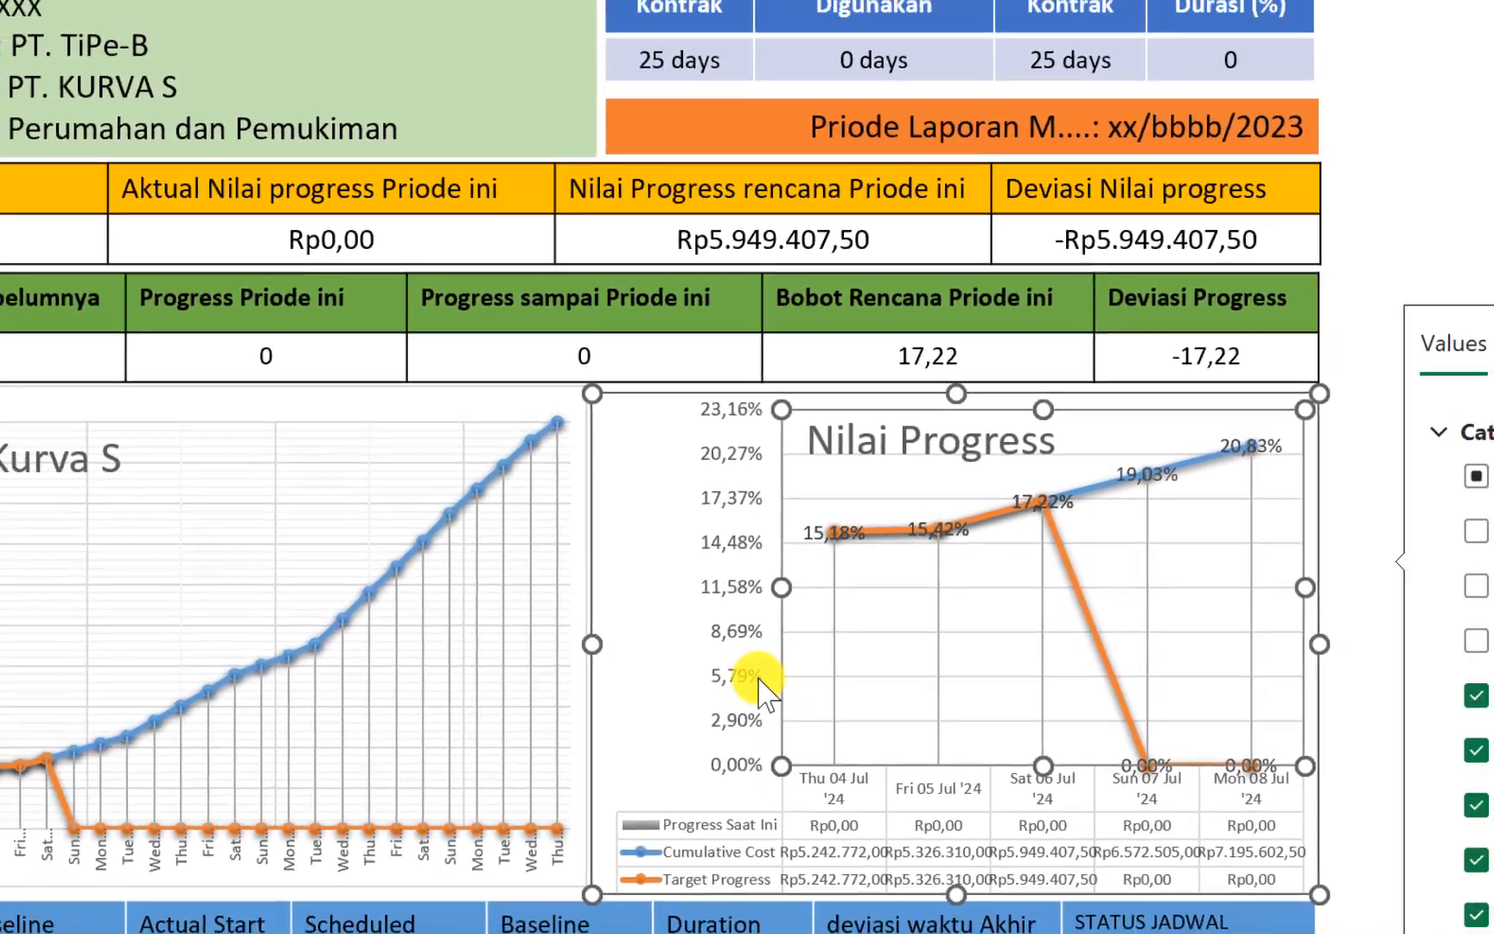
right_click(759, 687)
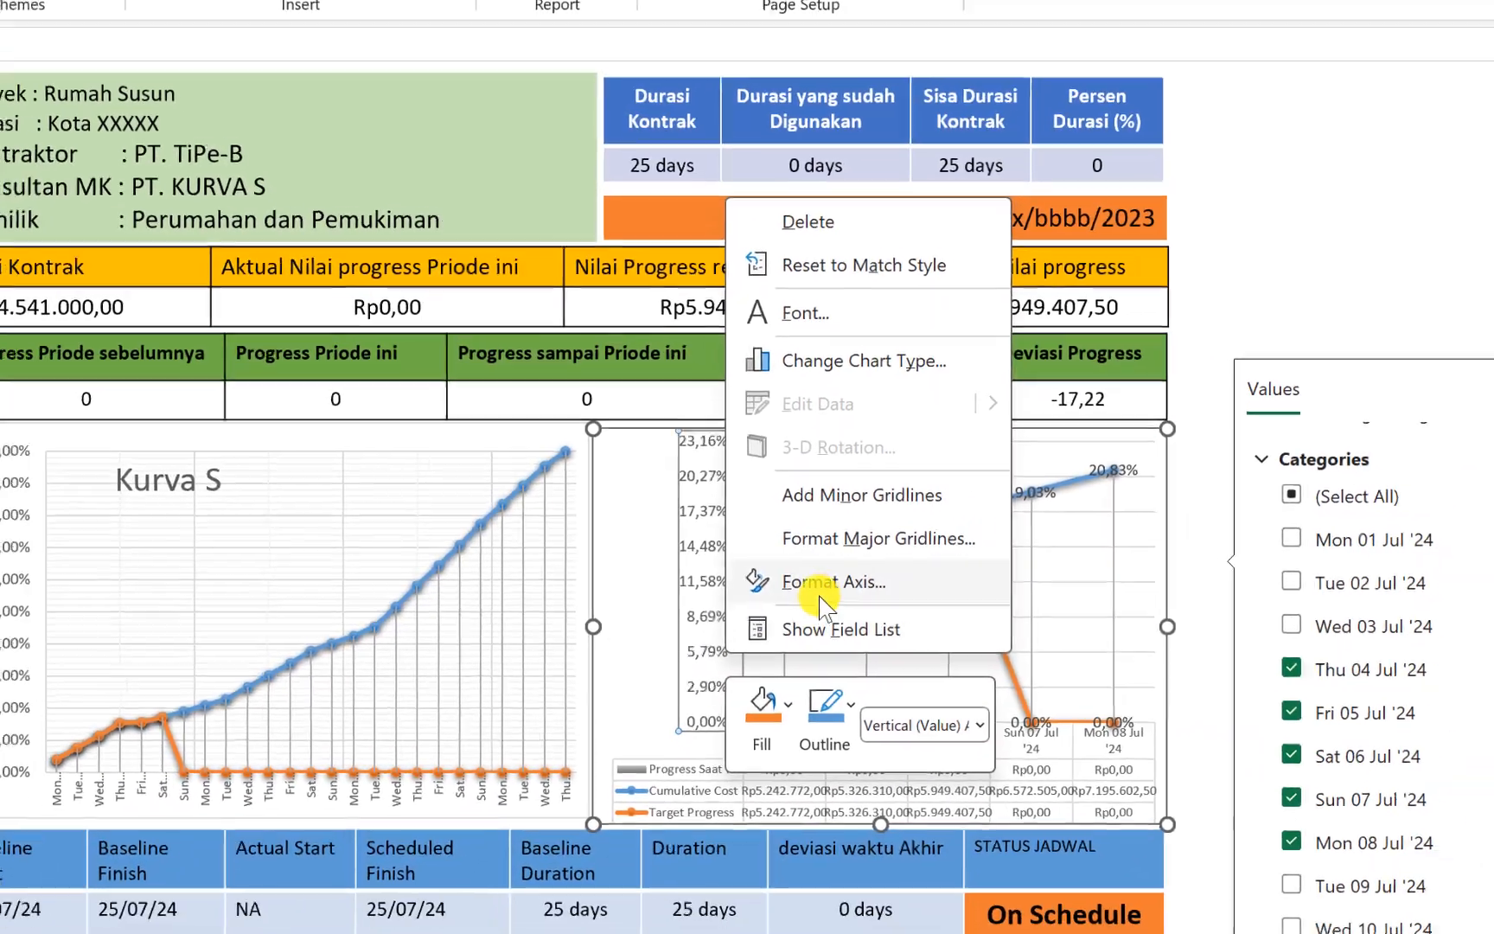
click(823, 595)
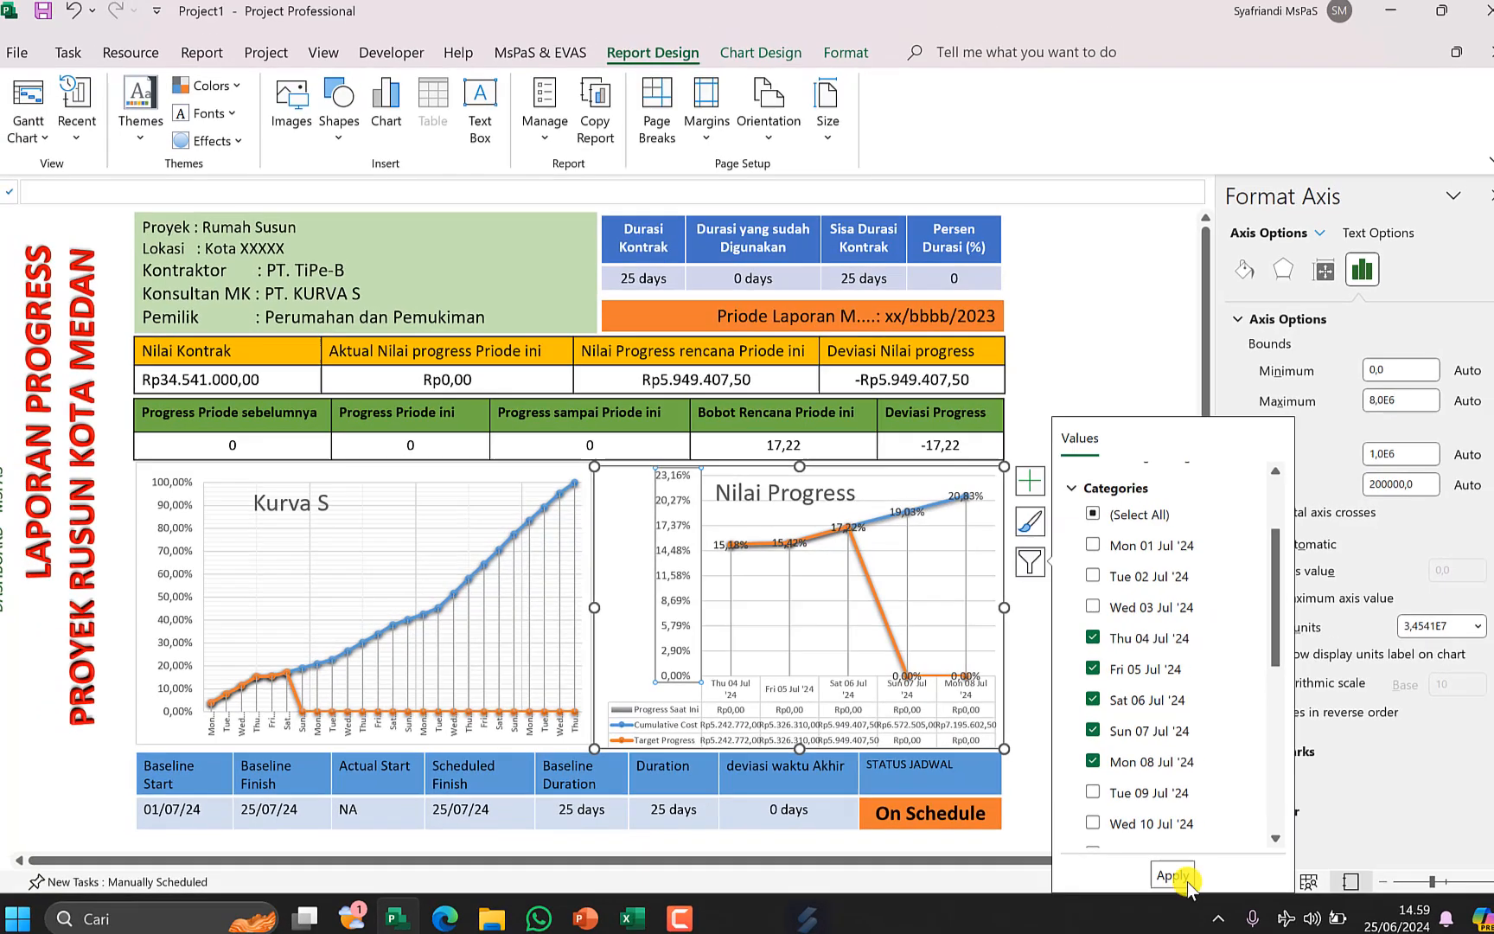
click(1254, 918)
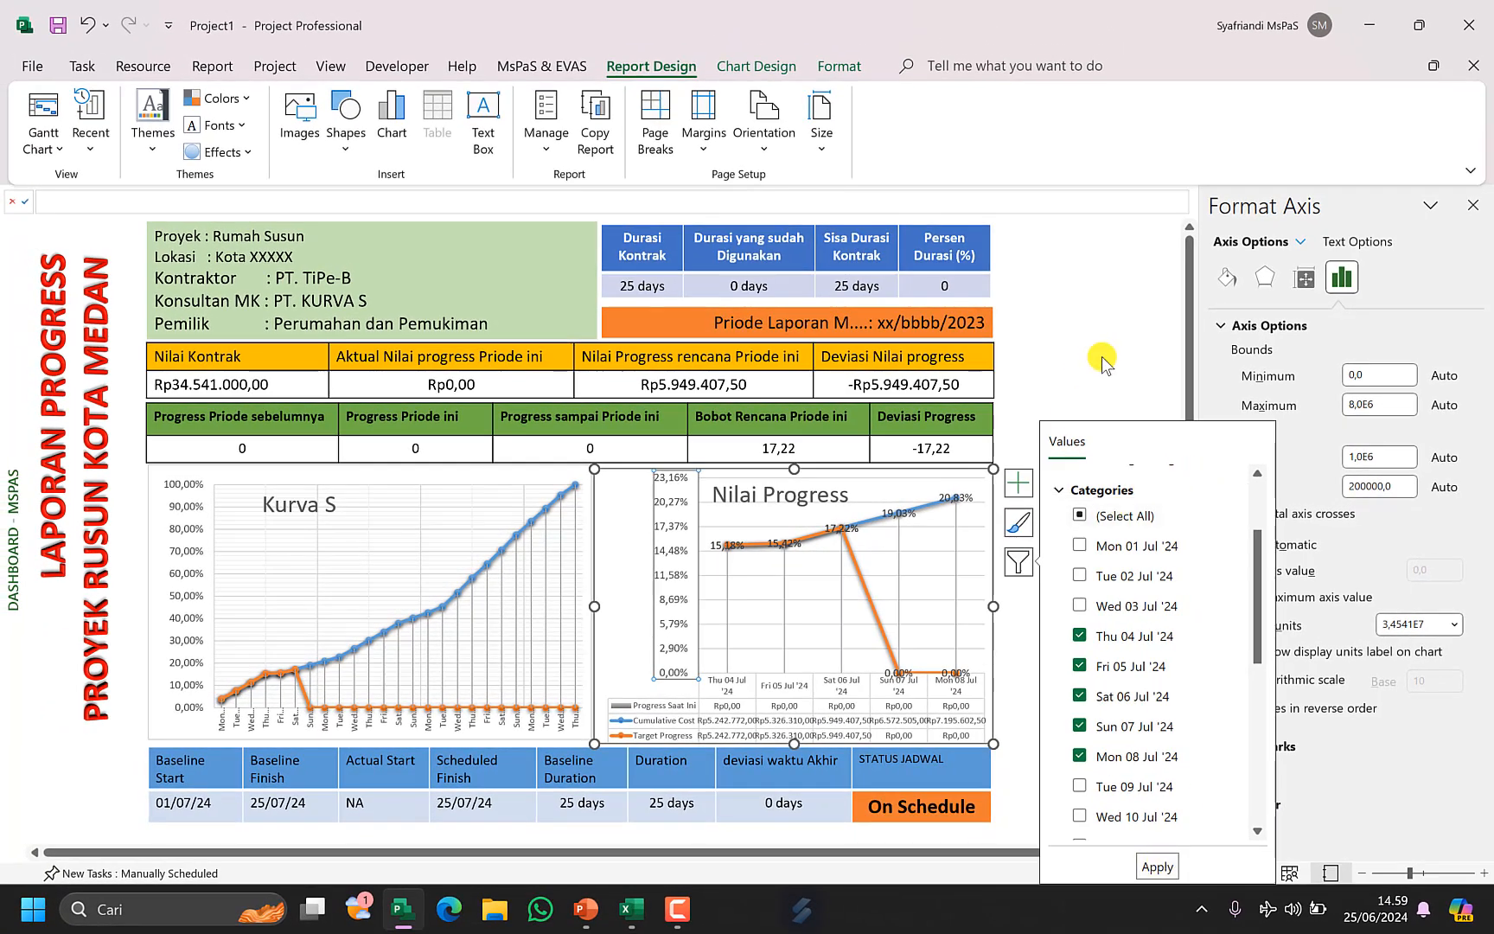
click(1064, 356)
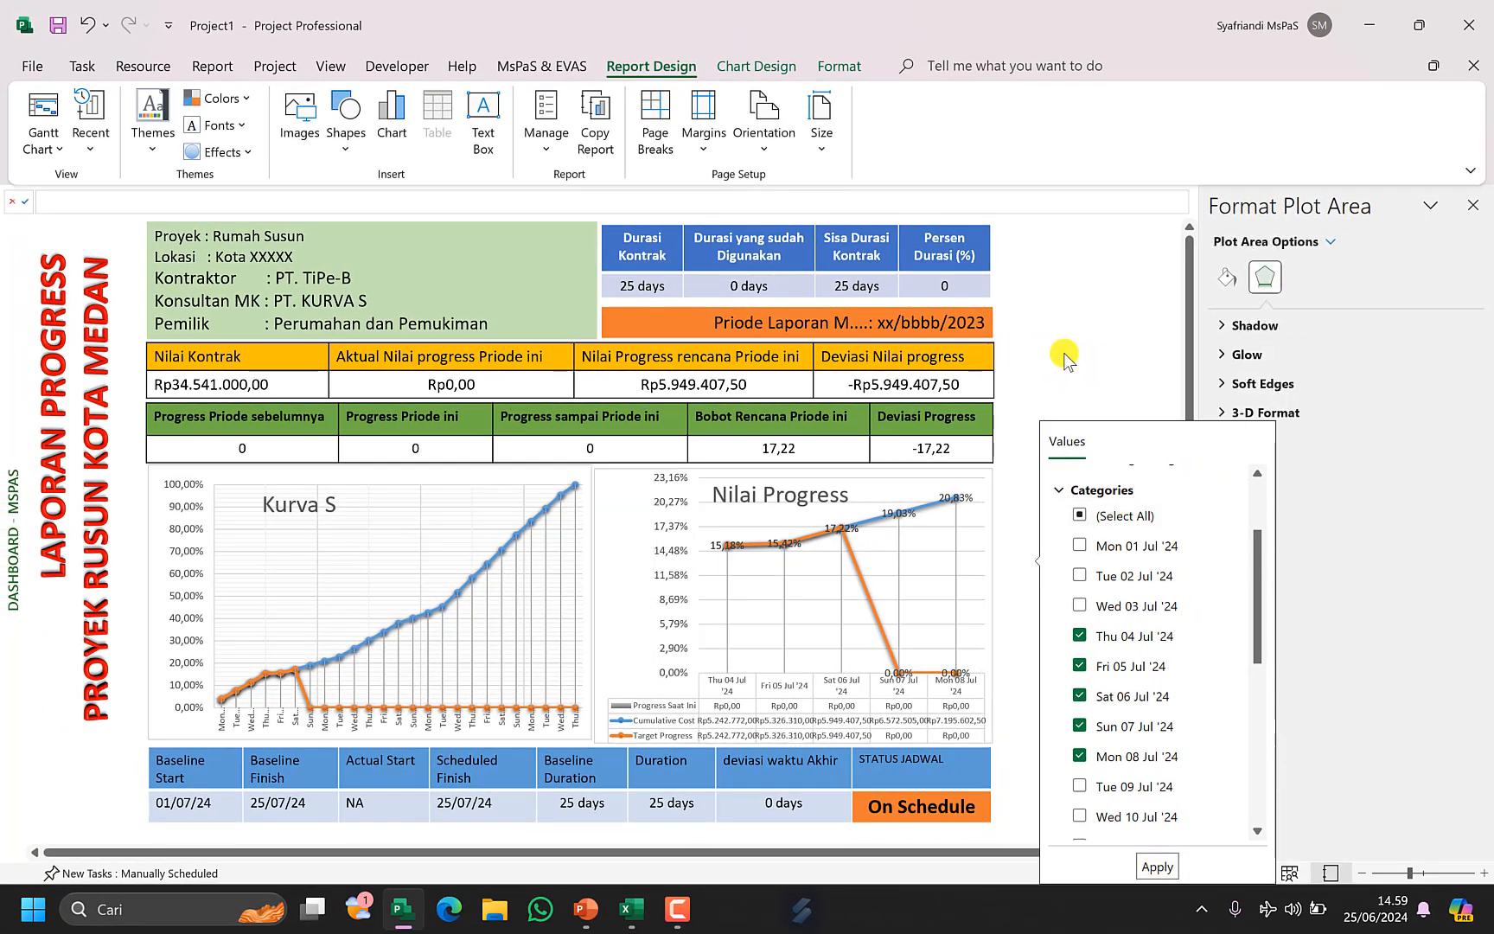
click(1473, 206)
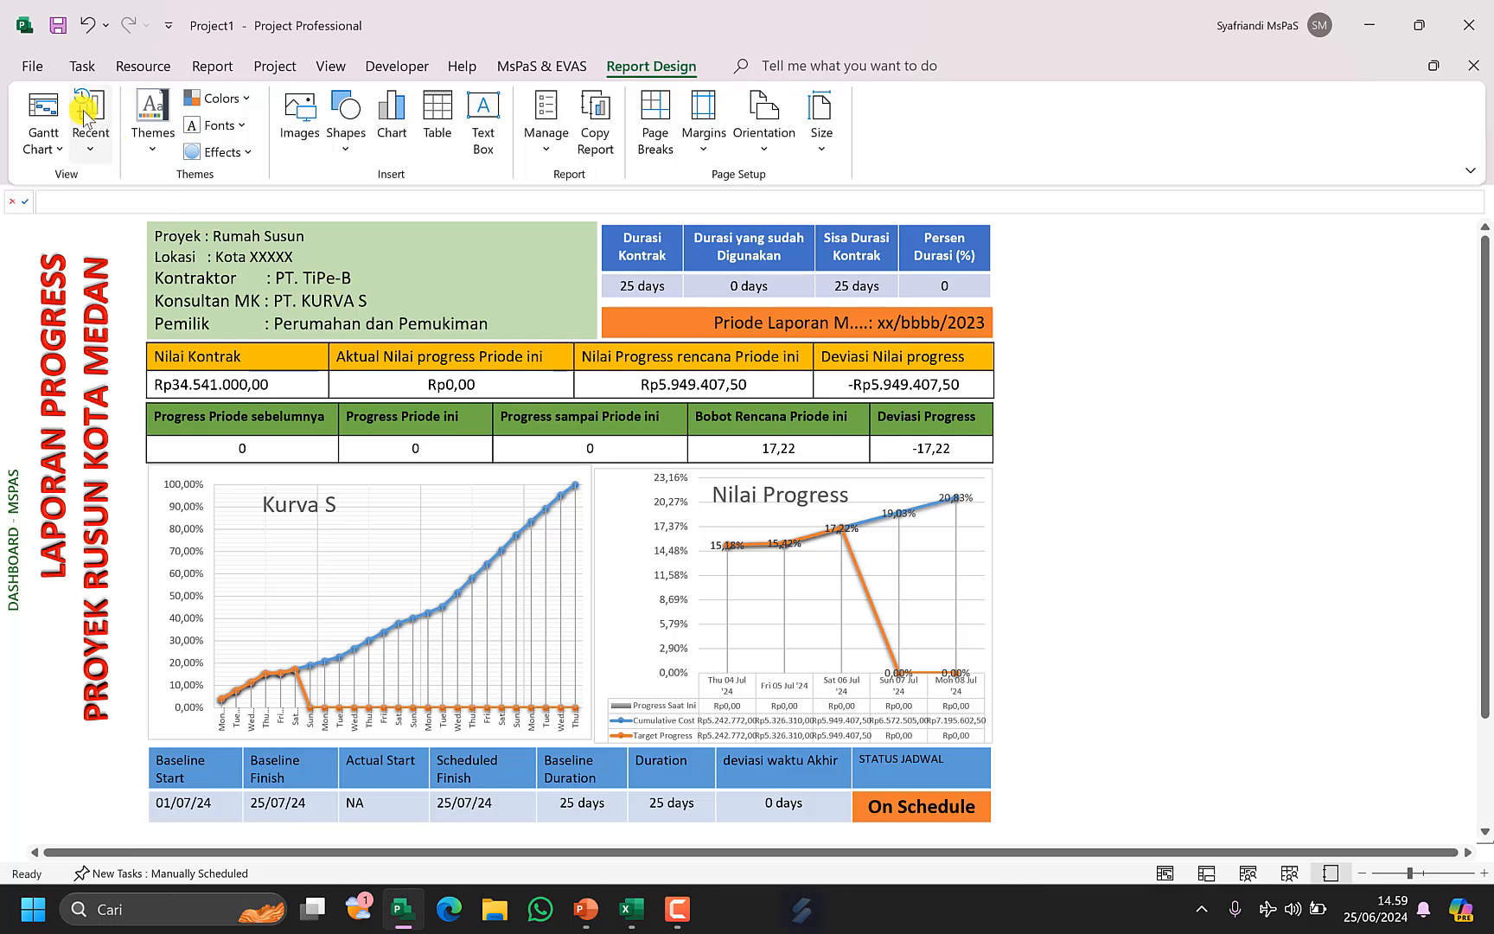
Return to the Gantt Chart view and mark the Manajemen task on track.
click(43, 110)
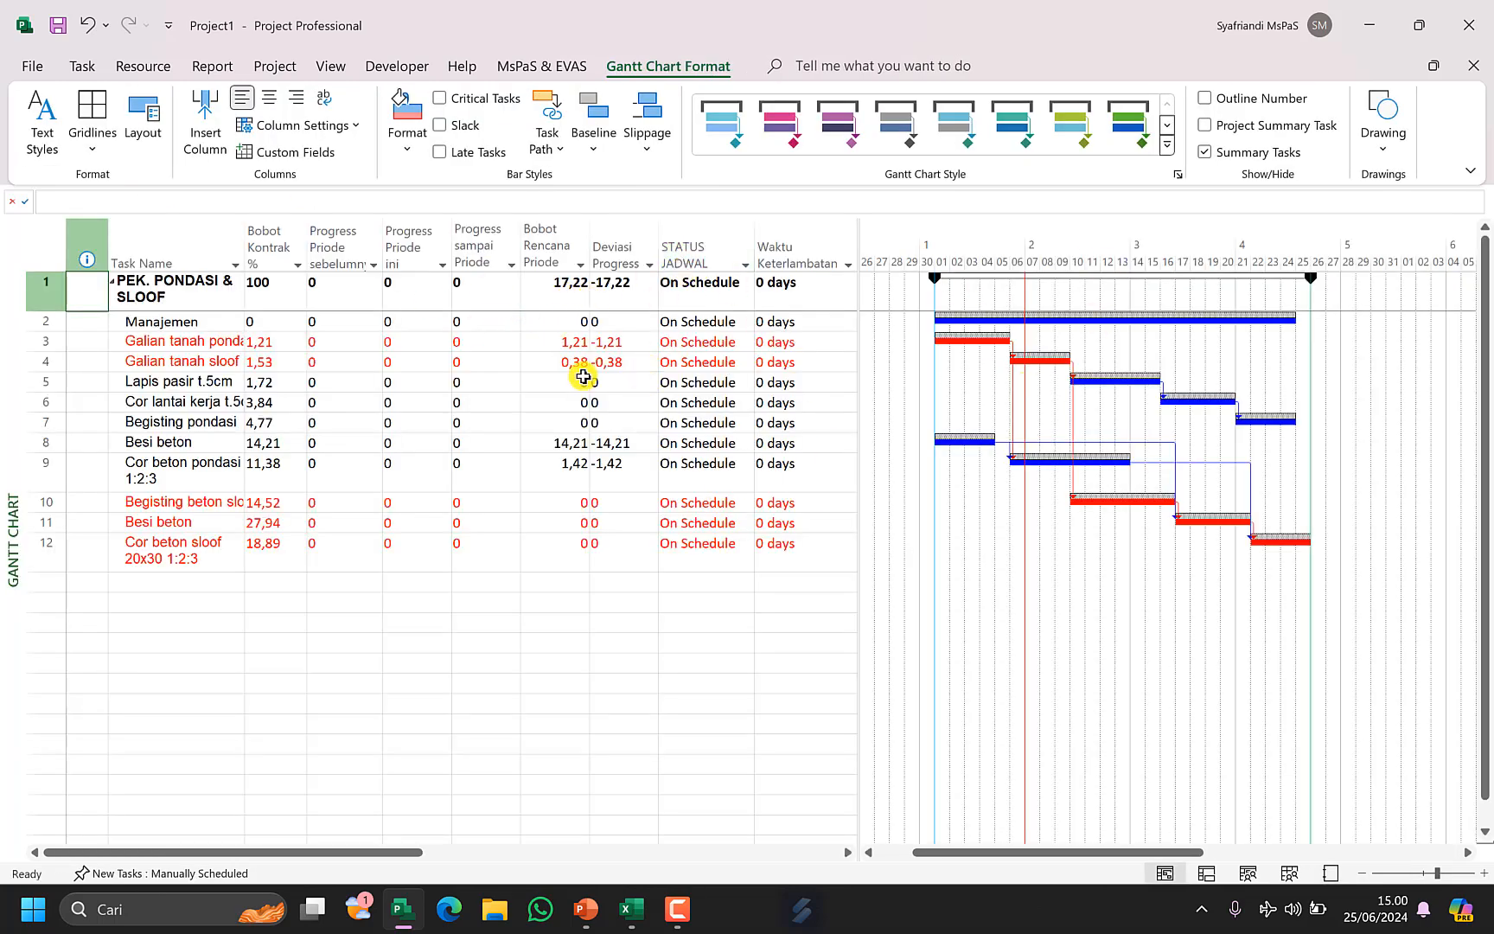
click(195, 312)
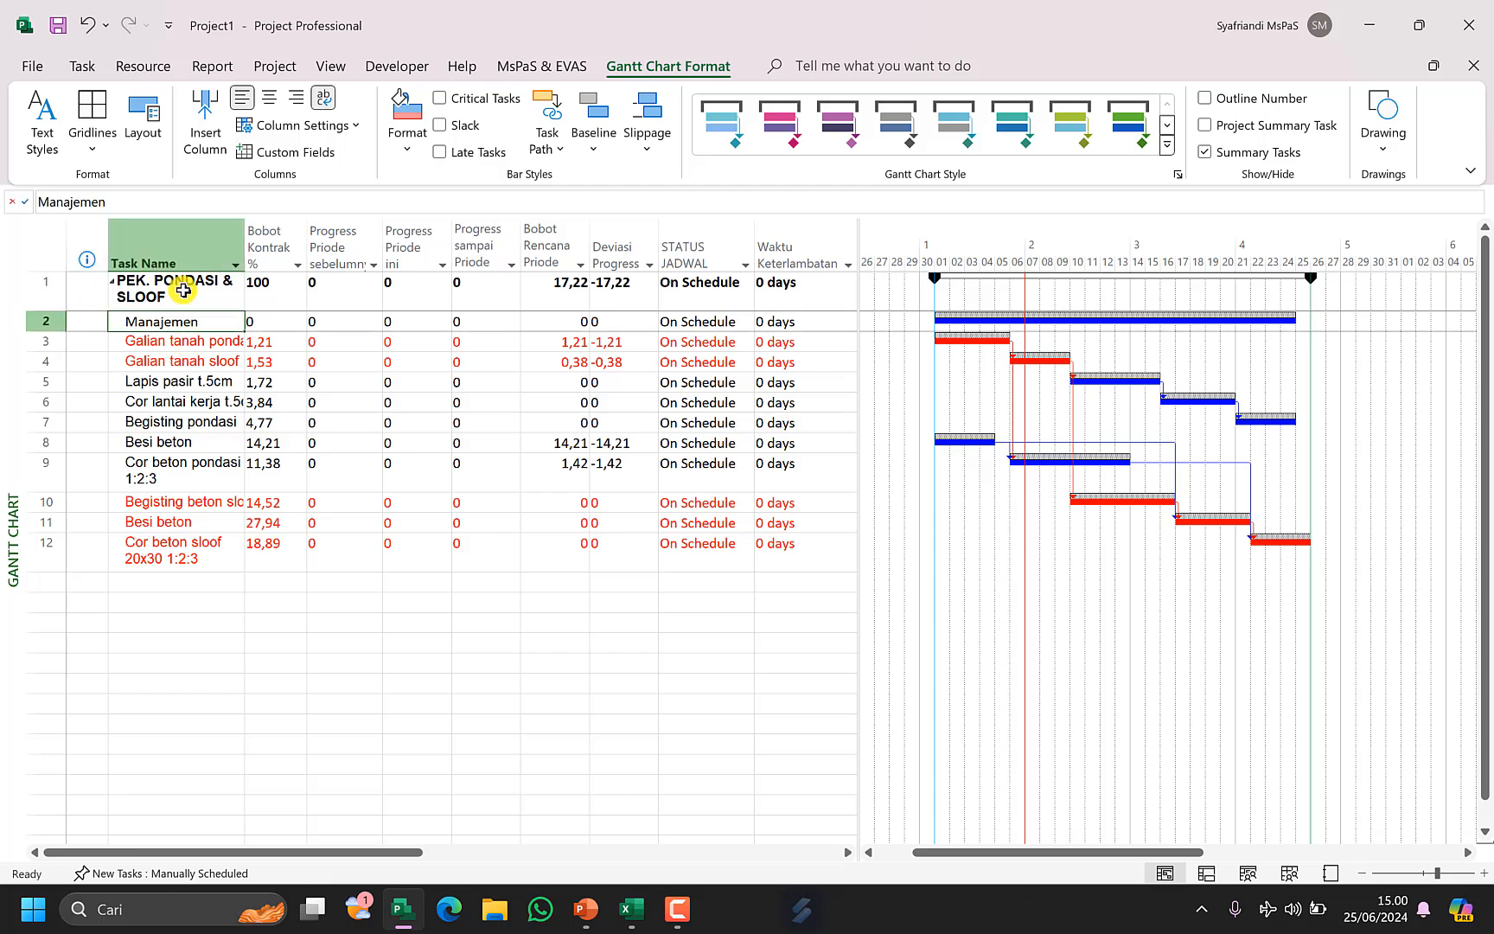
drag(184, 291, 188, 536)
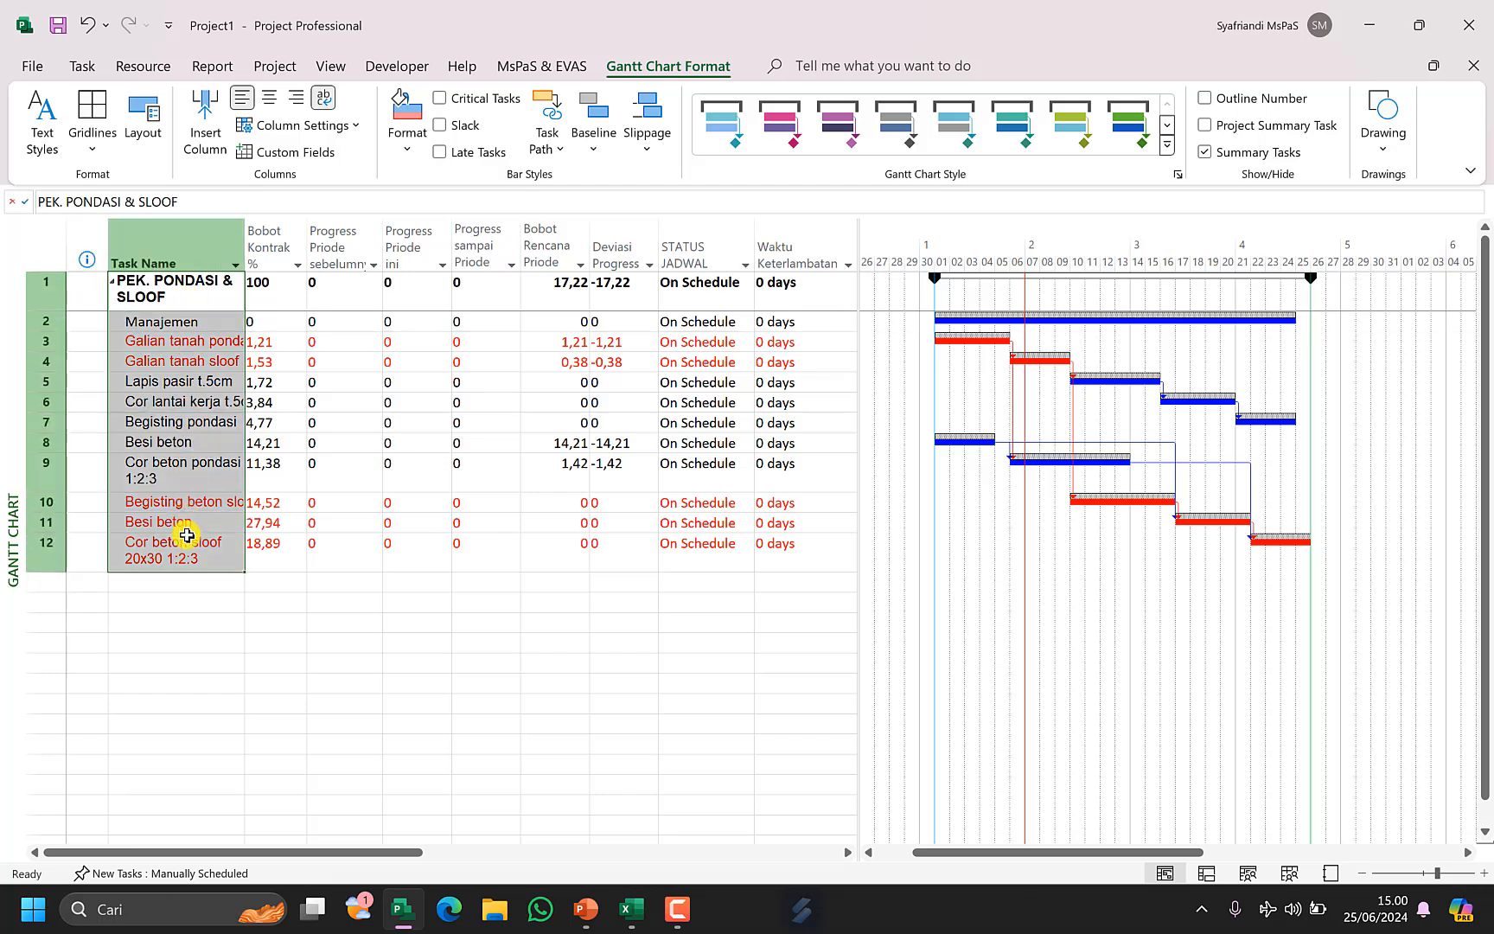
click(970, 322)
click(553, 69)
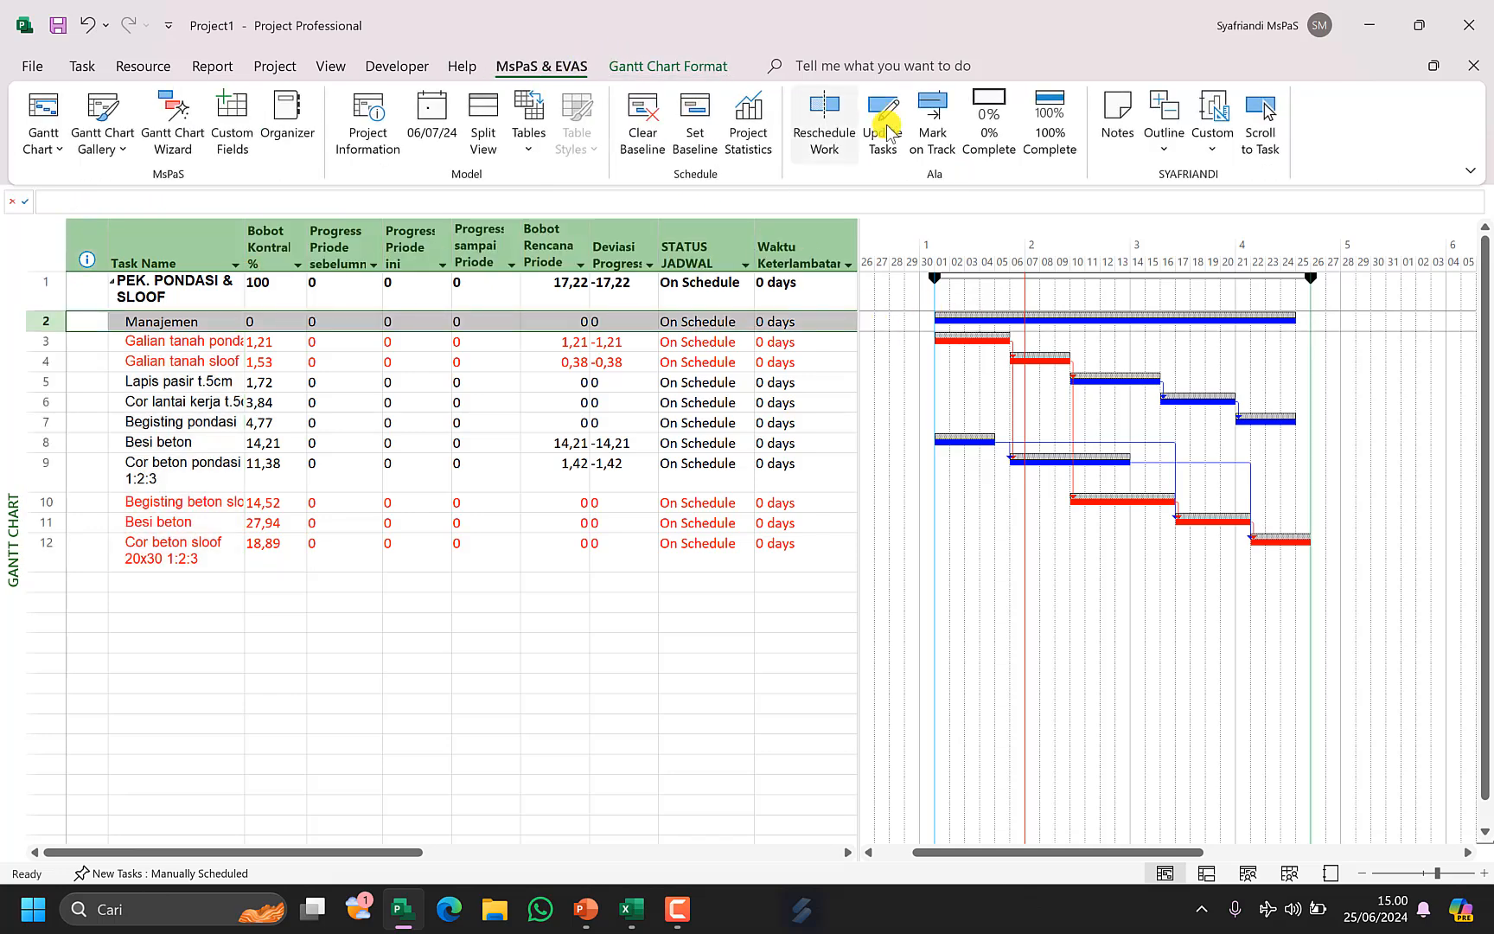
click(933, 121)
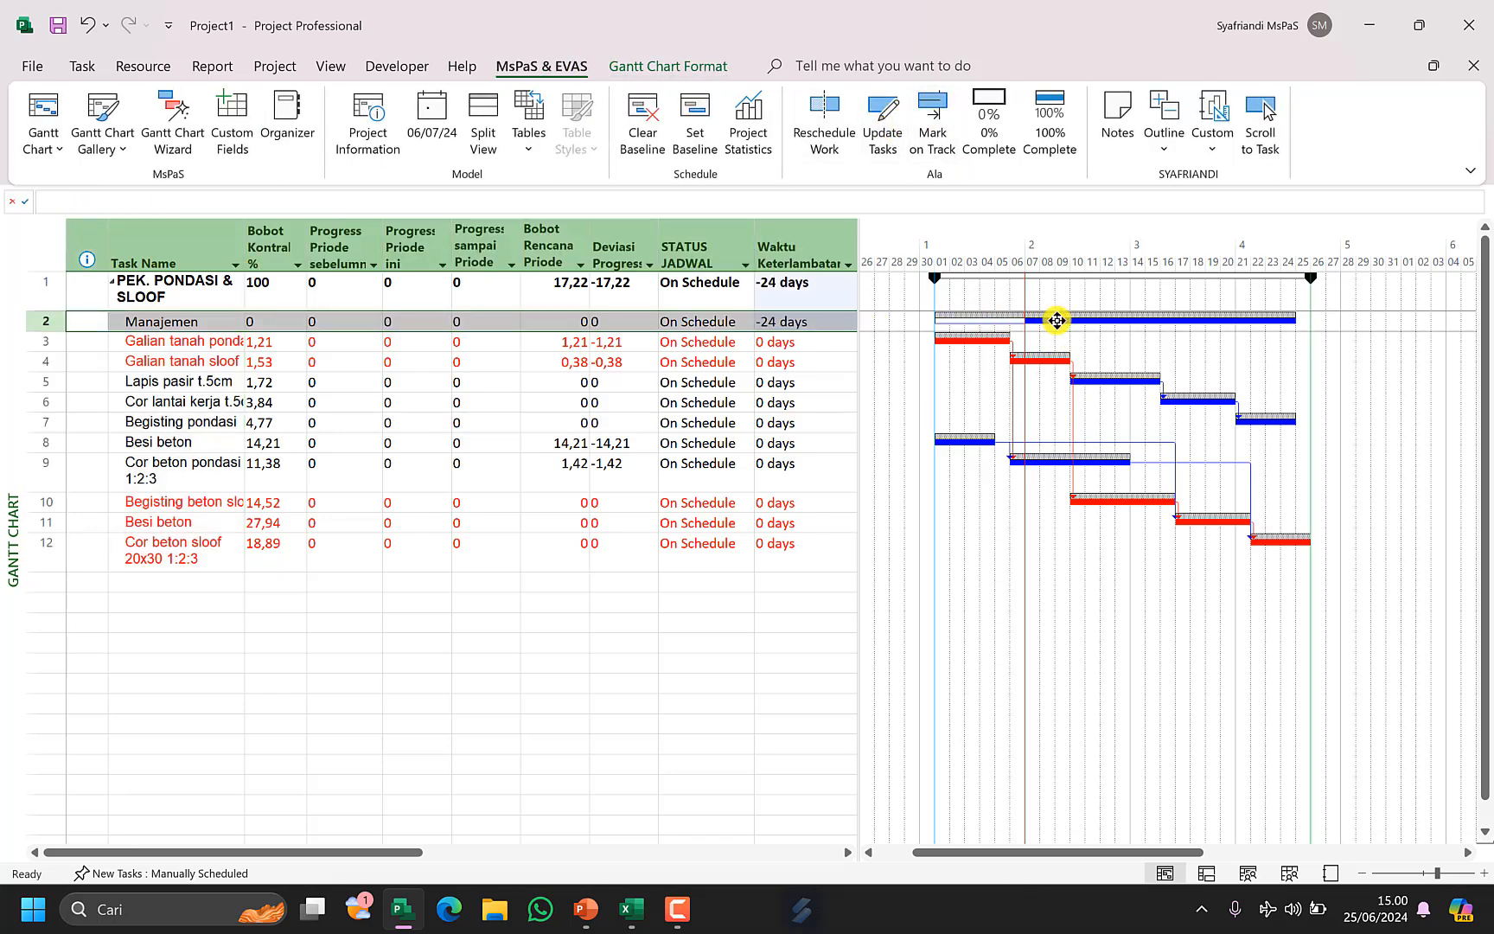
Mark the Galian tanah pondasi and Galian tanah sloof tasks on track.
click(183, 342)
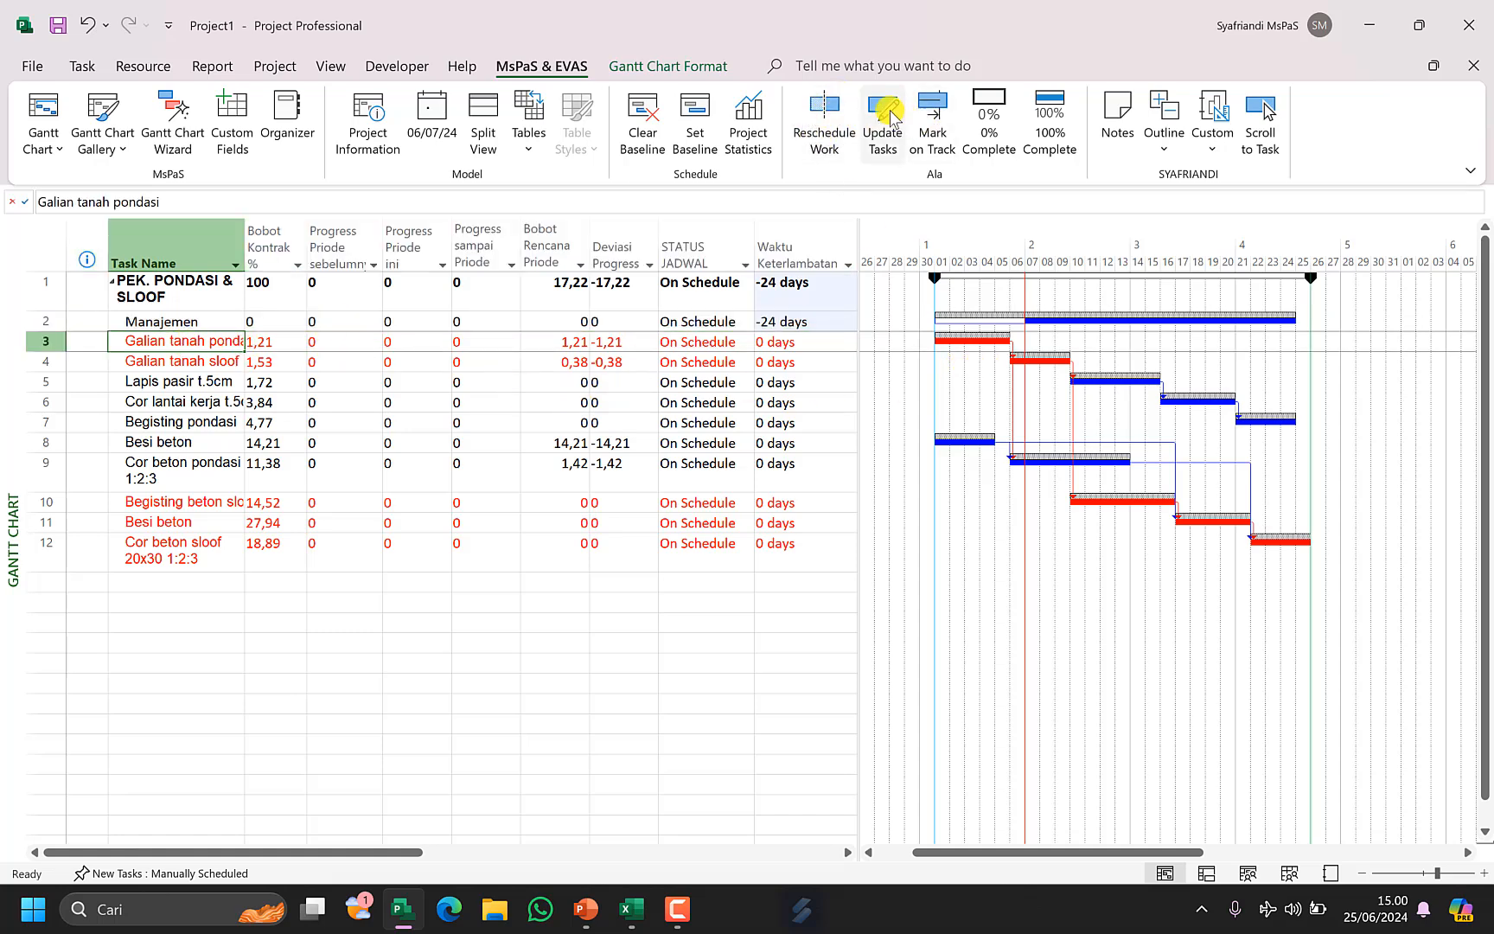
click(936, 119)
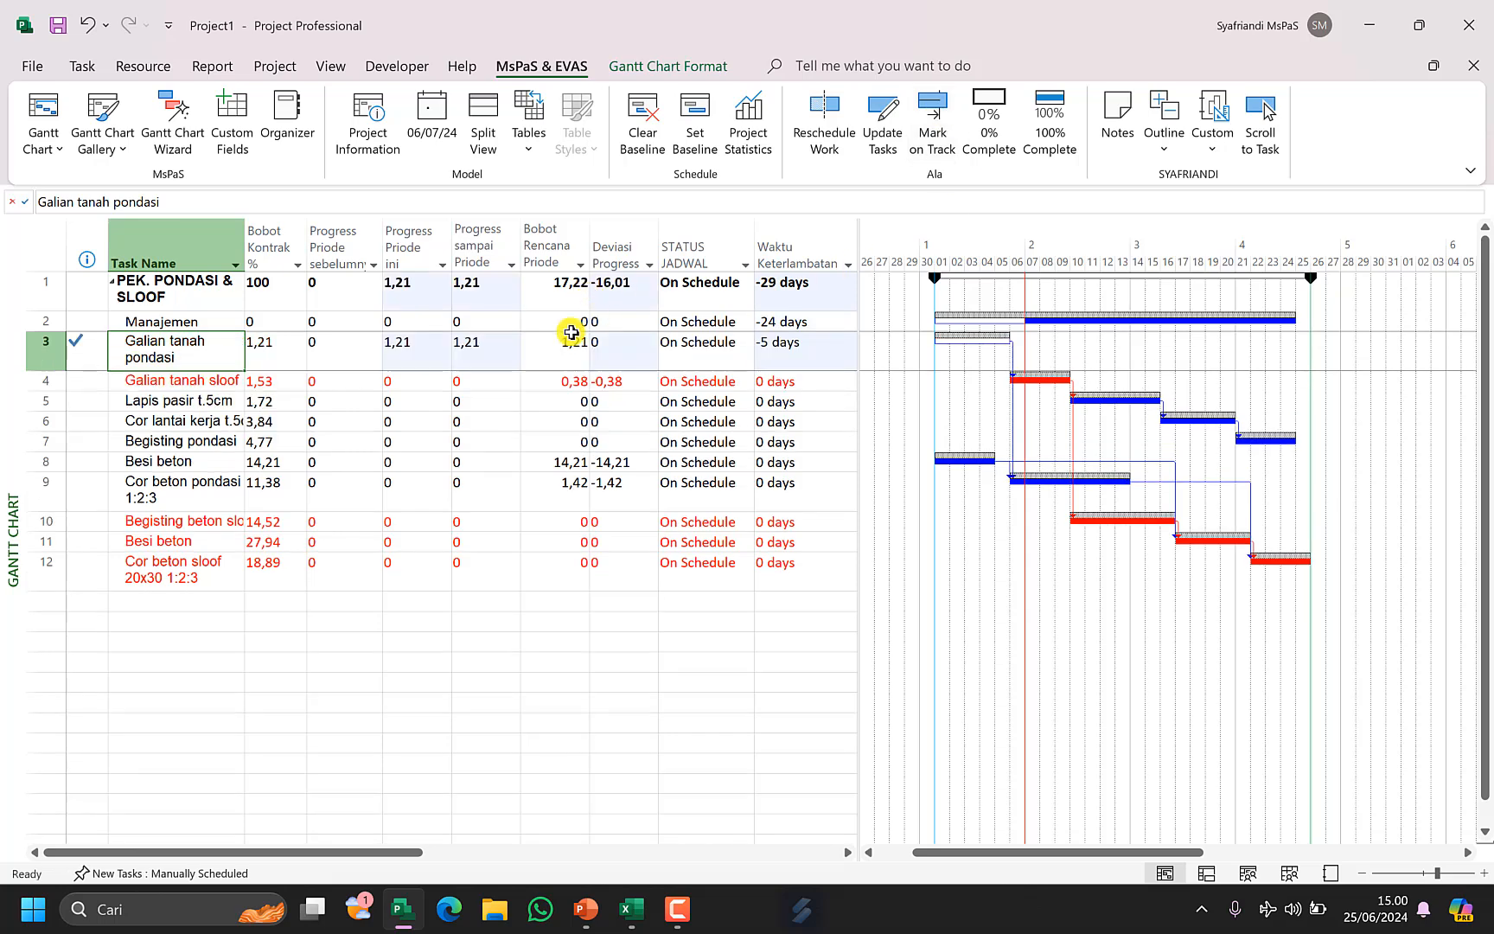
click(476, 359)
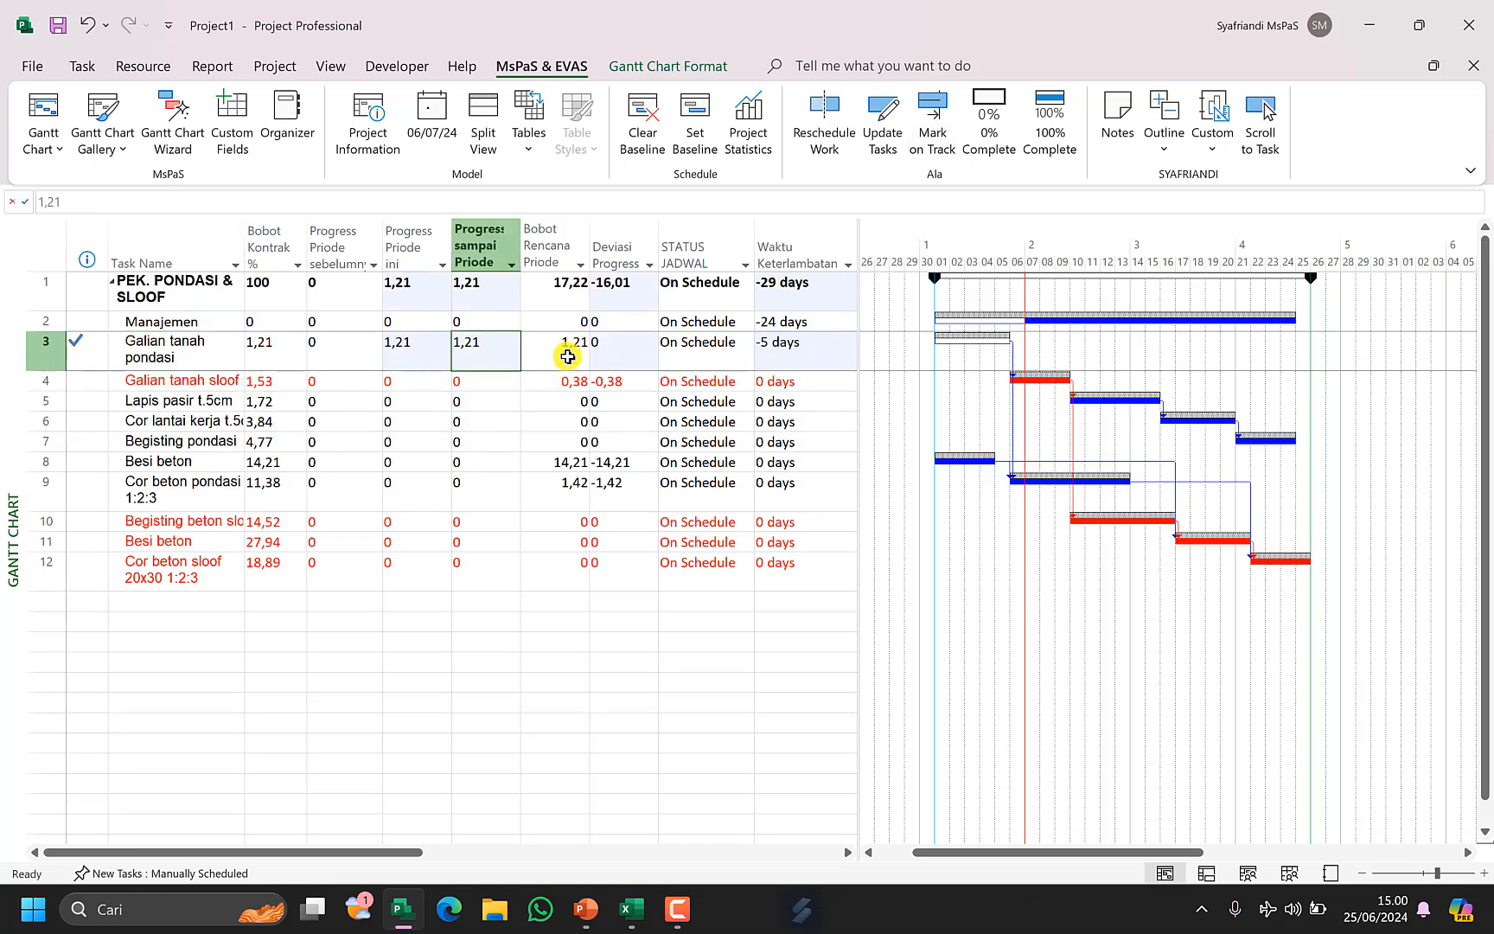
click(582, 353)
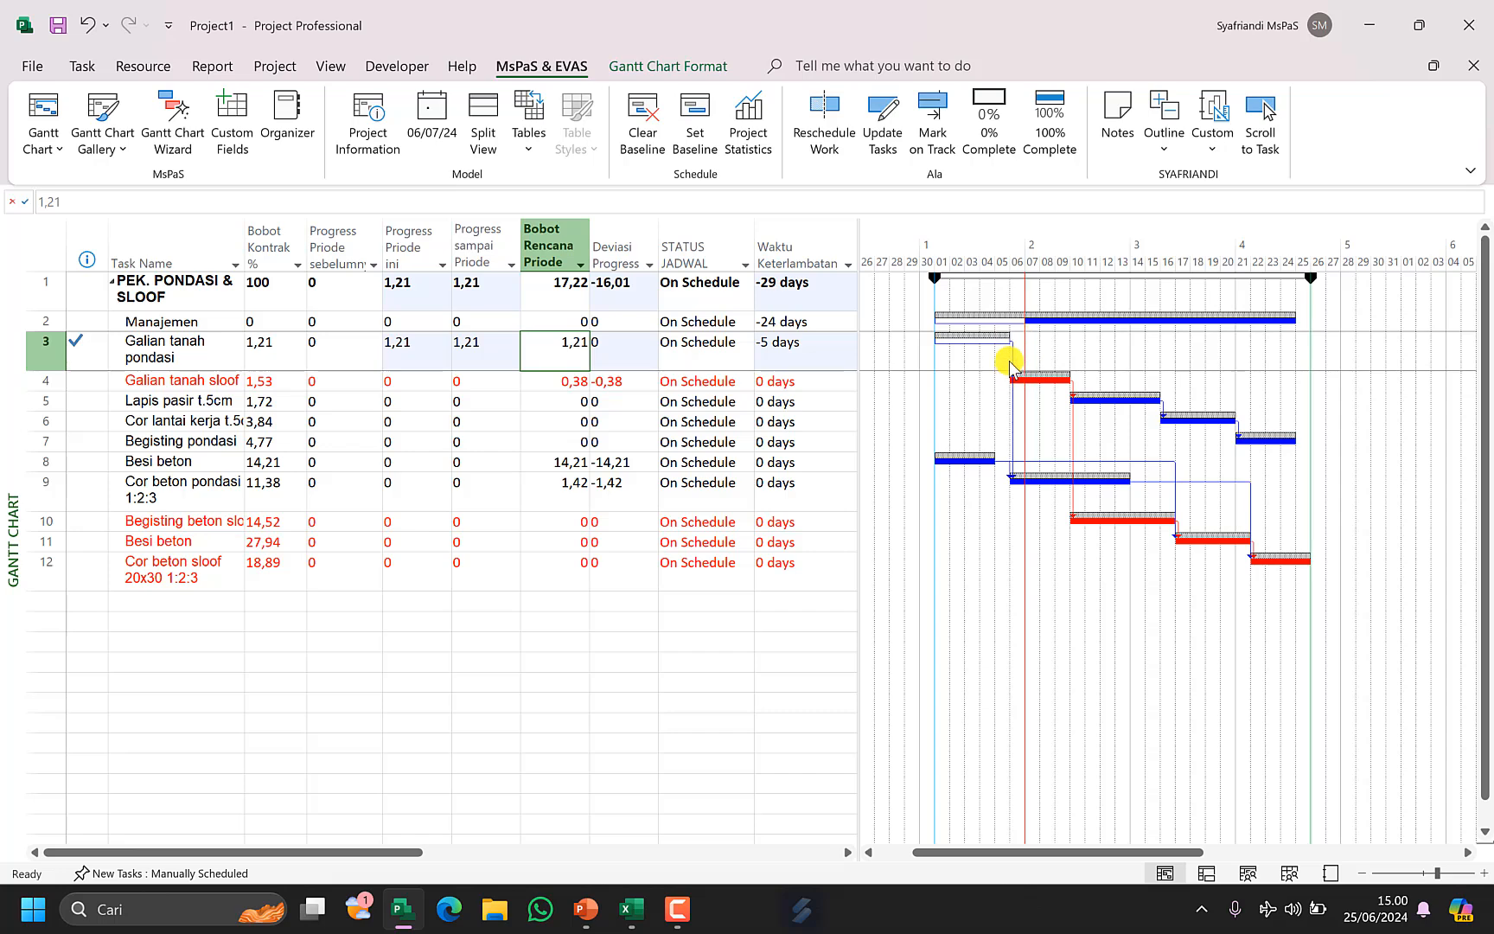
click(212, 385)
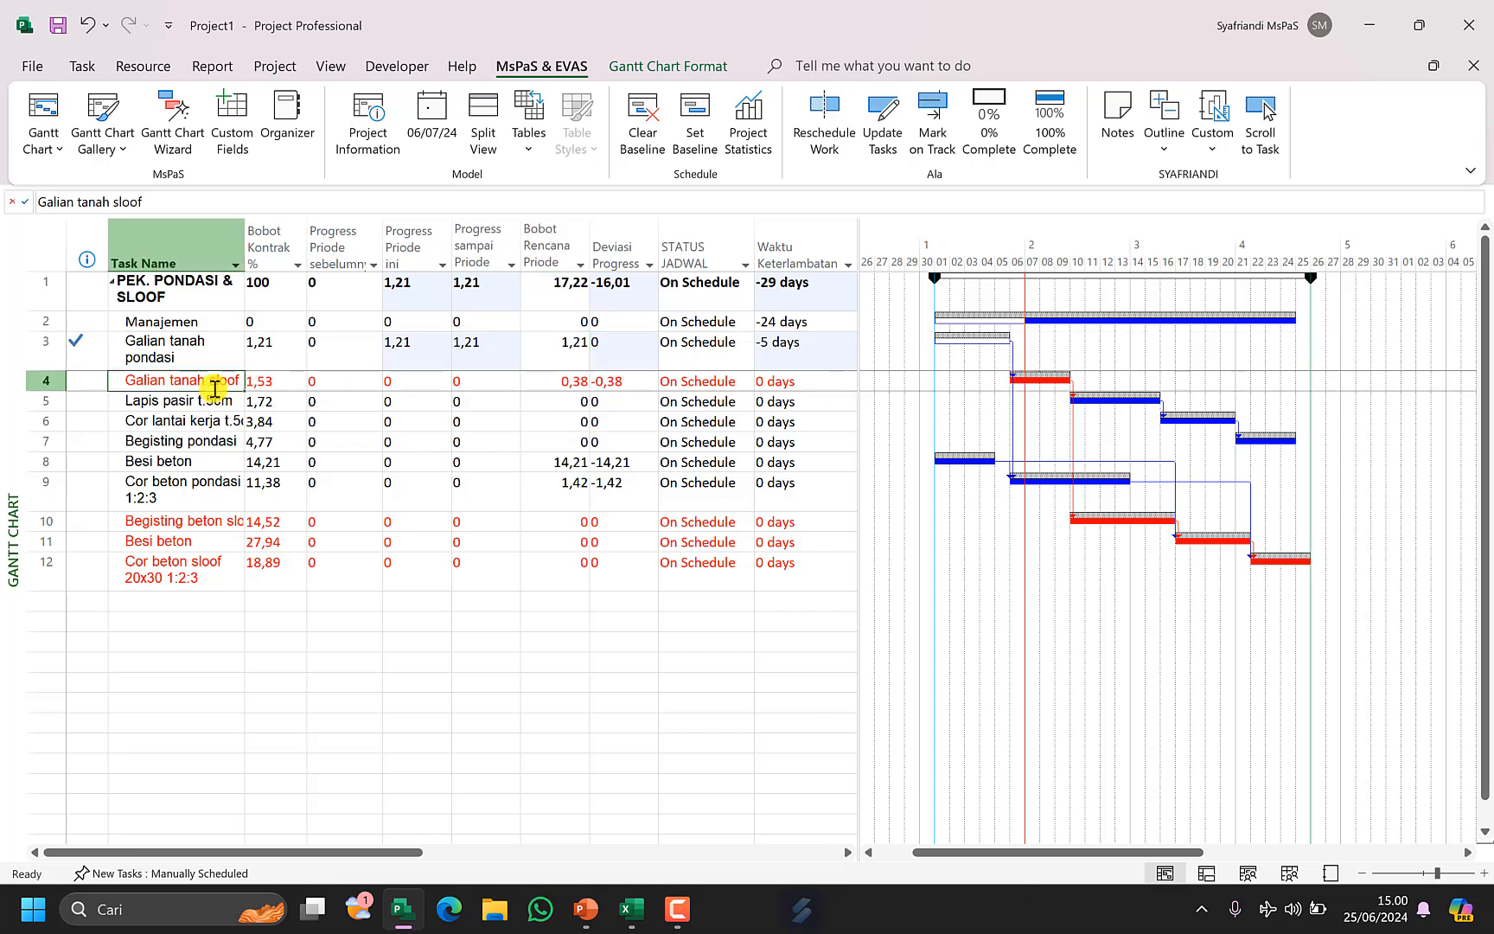
click(933, 125)
Mark the Besi beton and Cor beton pondasi 1:2:3 tasks on track.
key(Down)
key(Down)
key(Down)
key(Down)
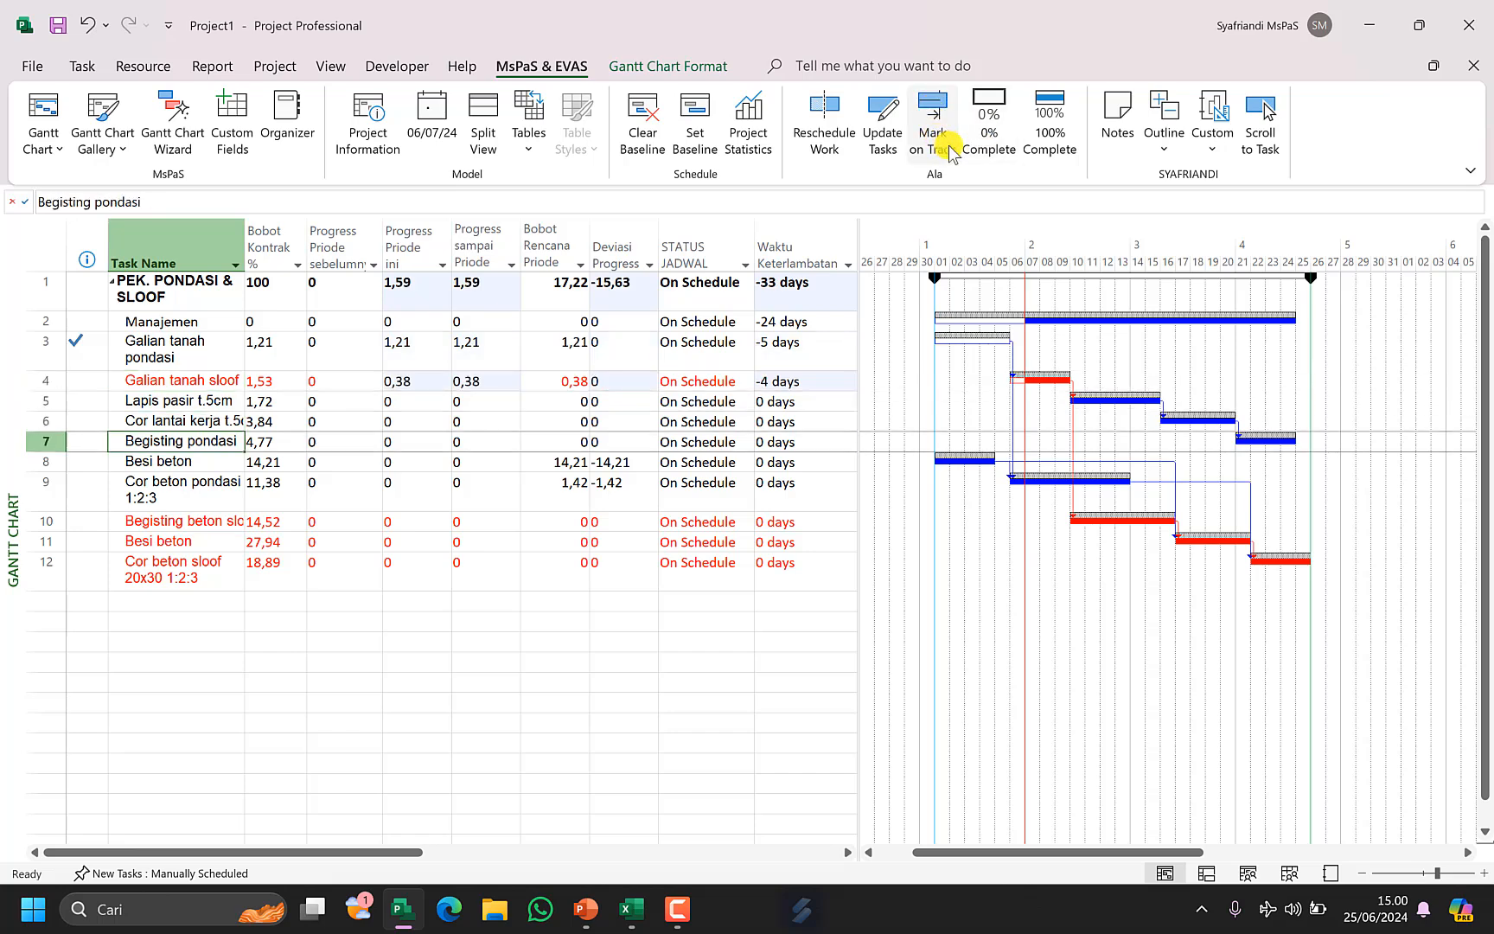
click(933, 125)
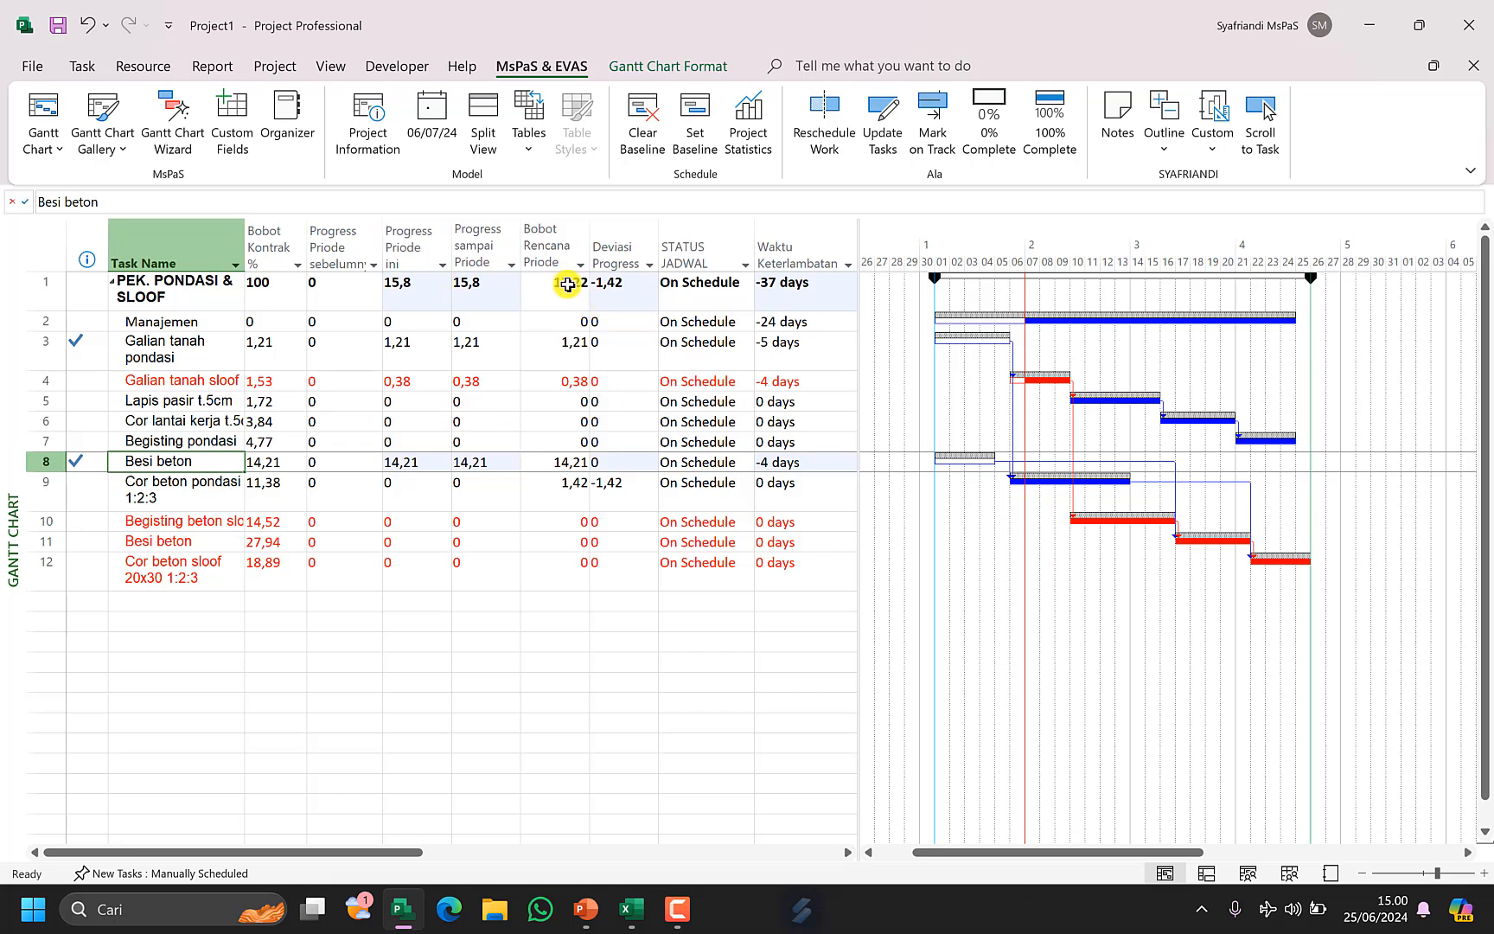
click(566, 289)
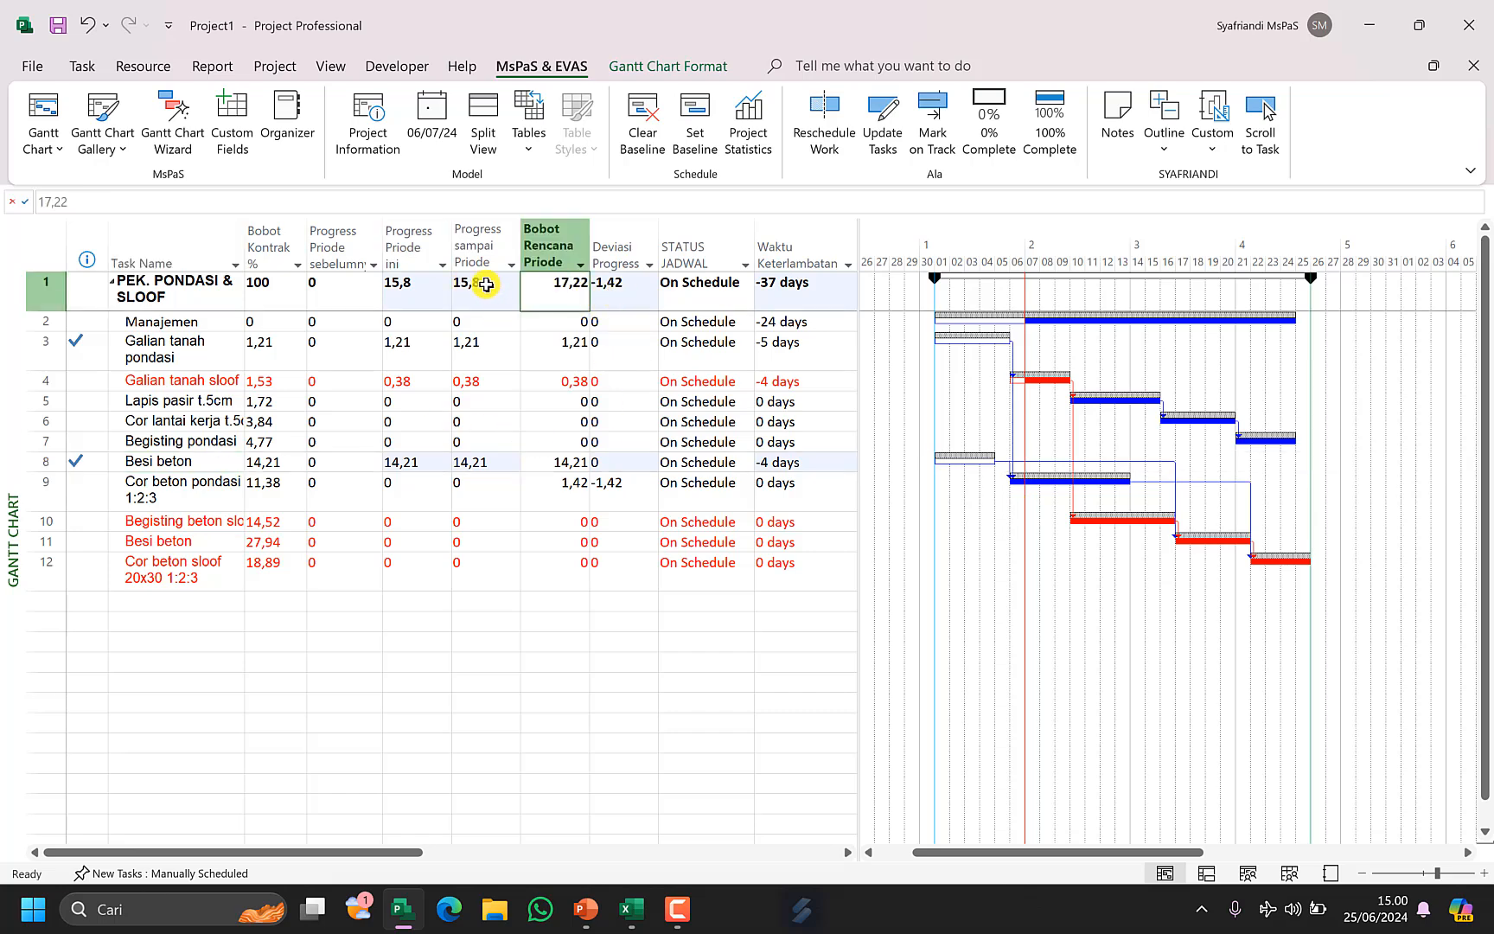
click(199, 501)
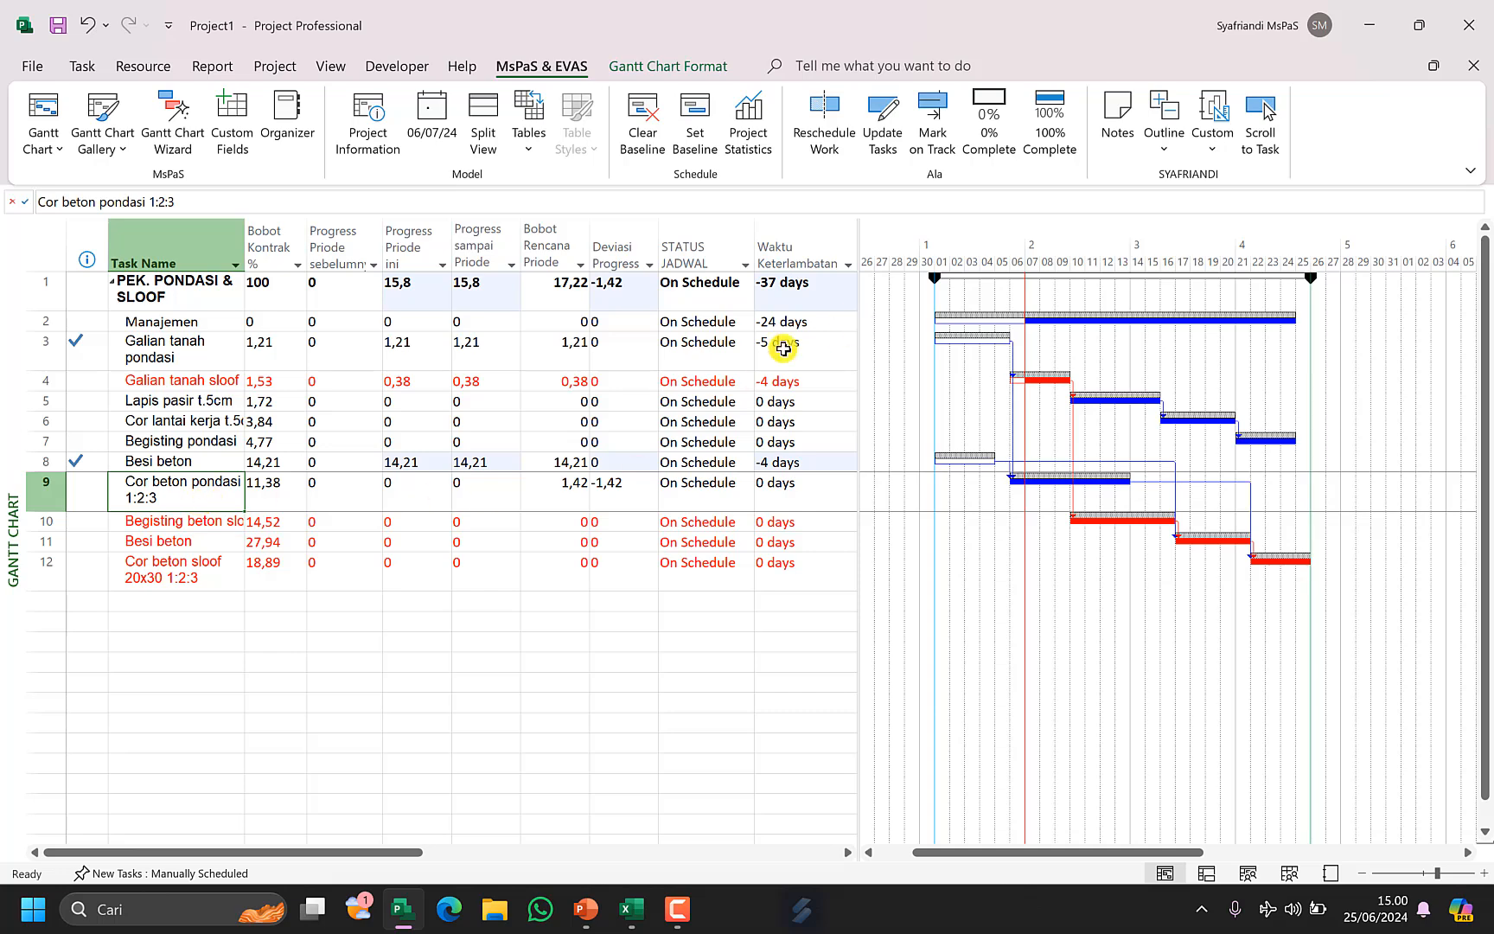
click(933, 126)
drag(483, 296, 584, 290)
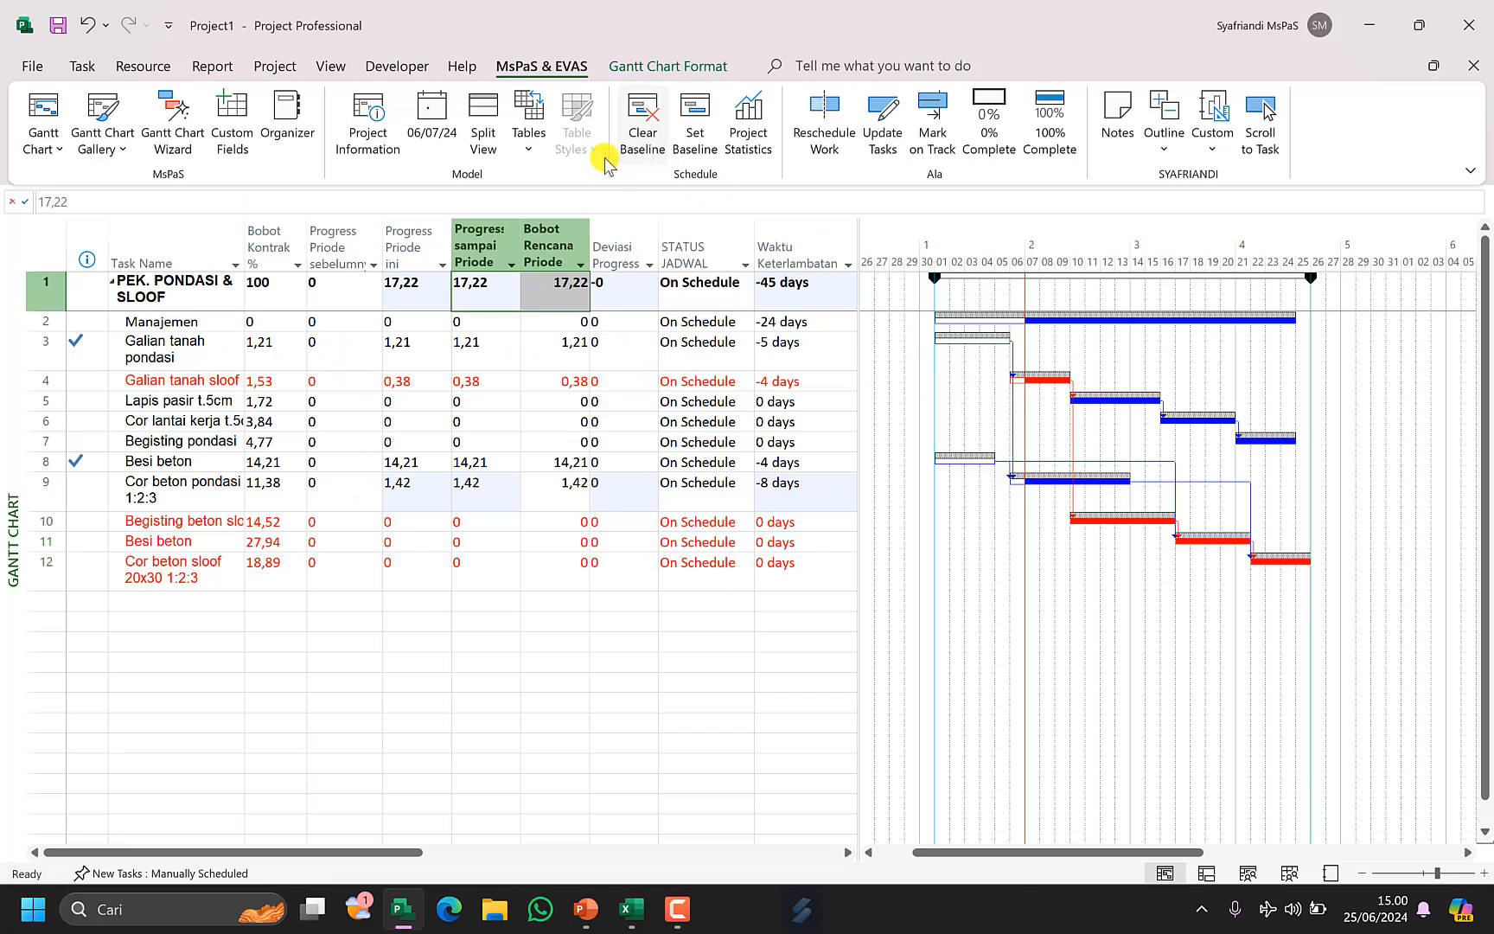
Apply the Earned Value table to the Gantt Chart view.
click(536, 153)
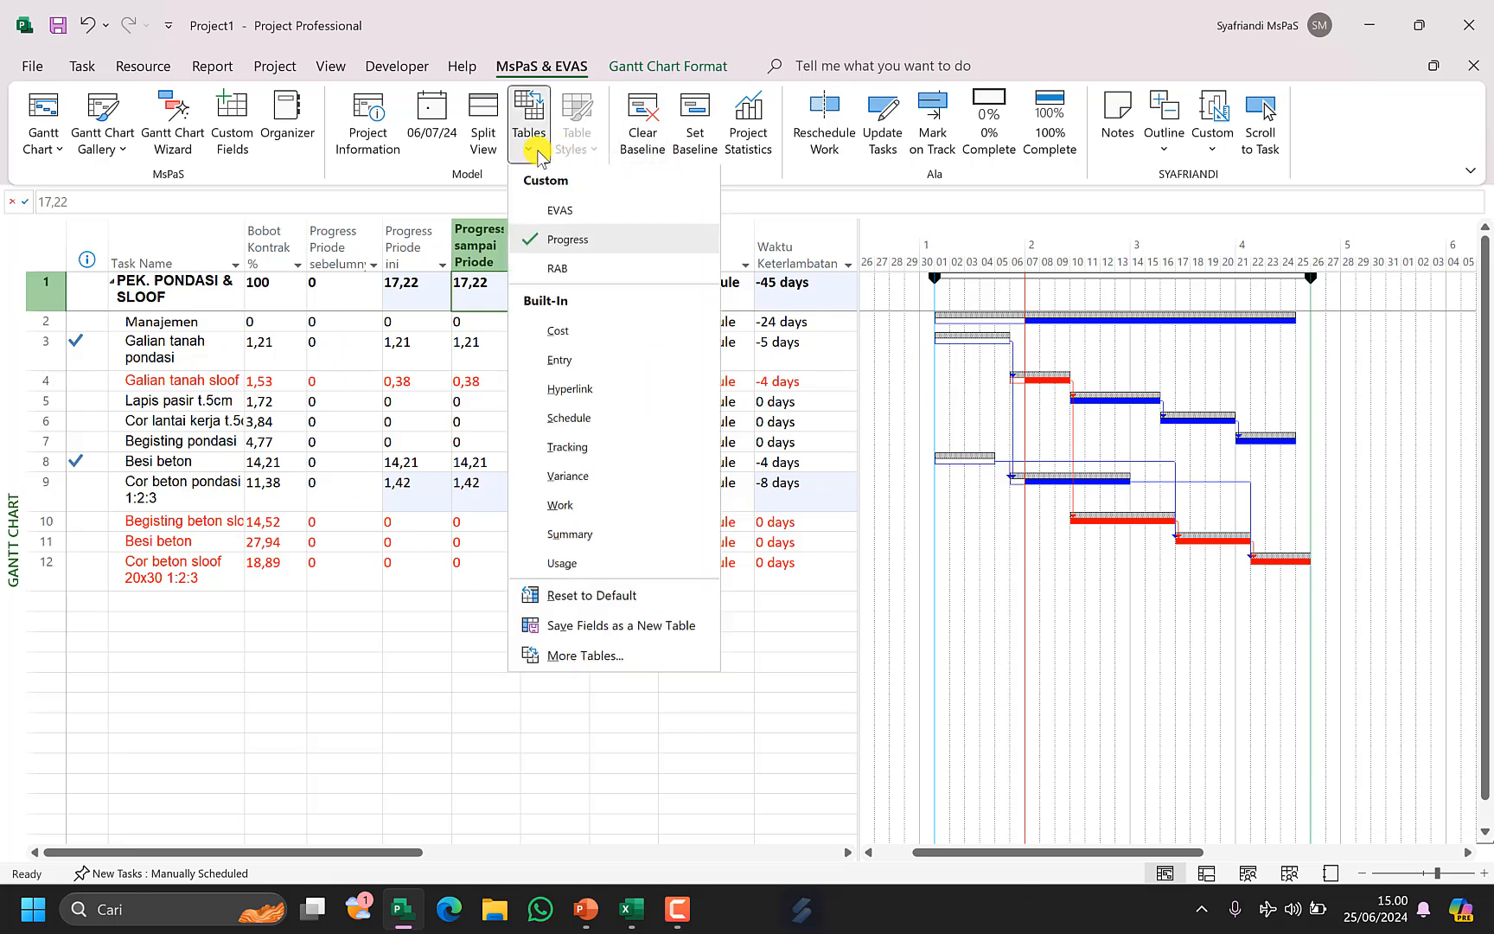
click(586, 655)
click(322, 156)
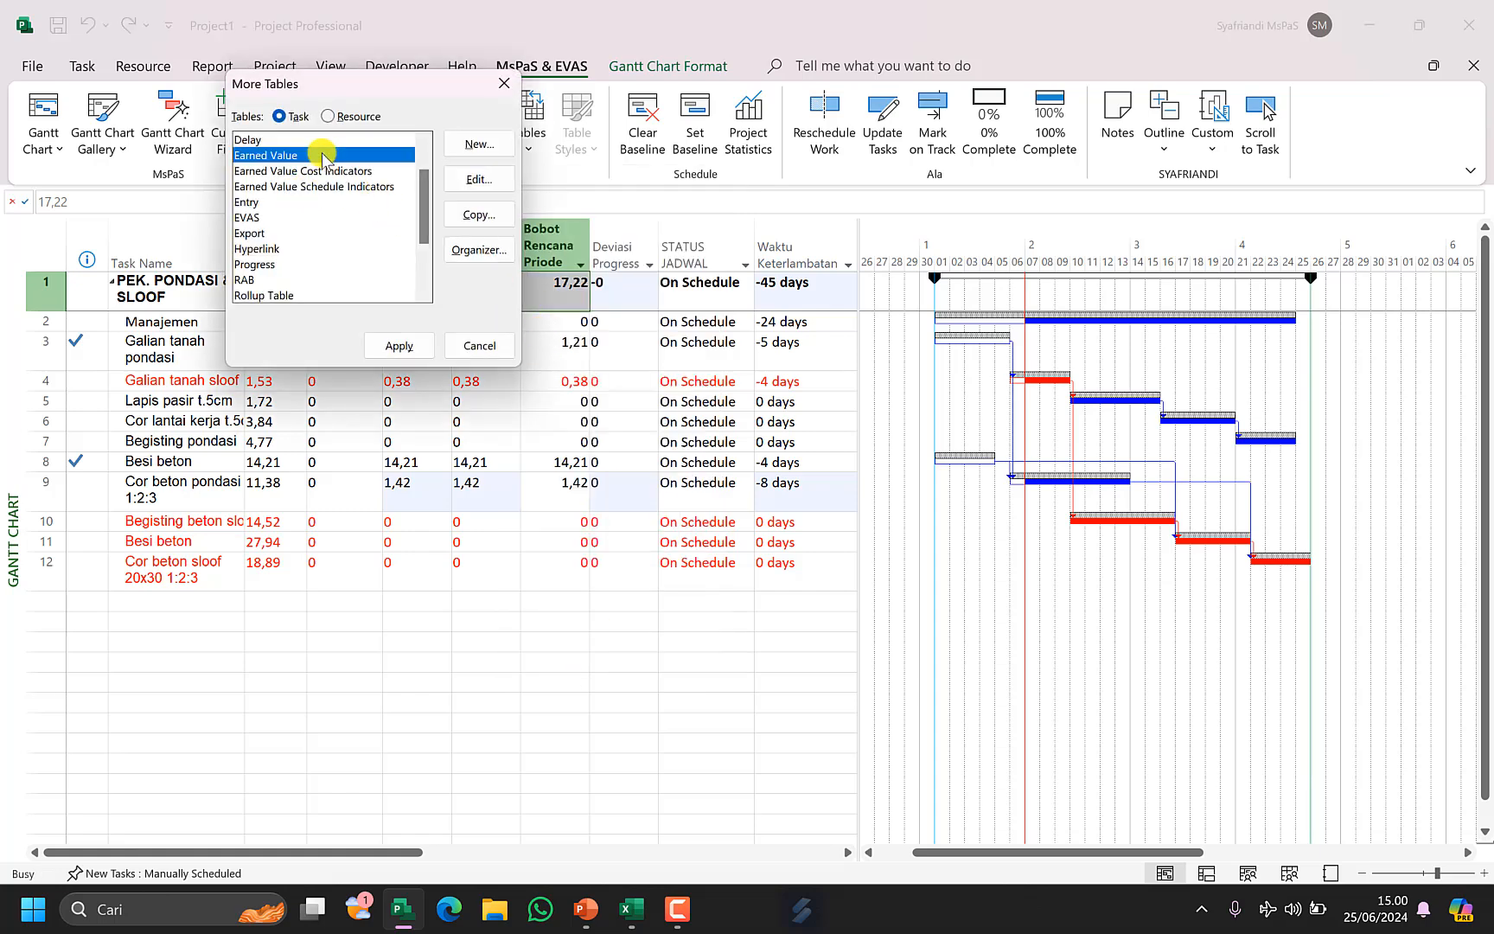
click(400, 345)
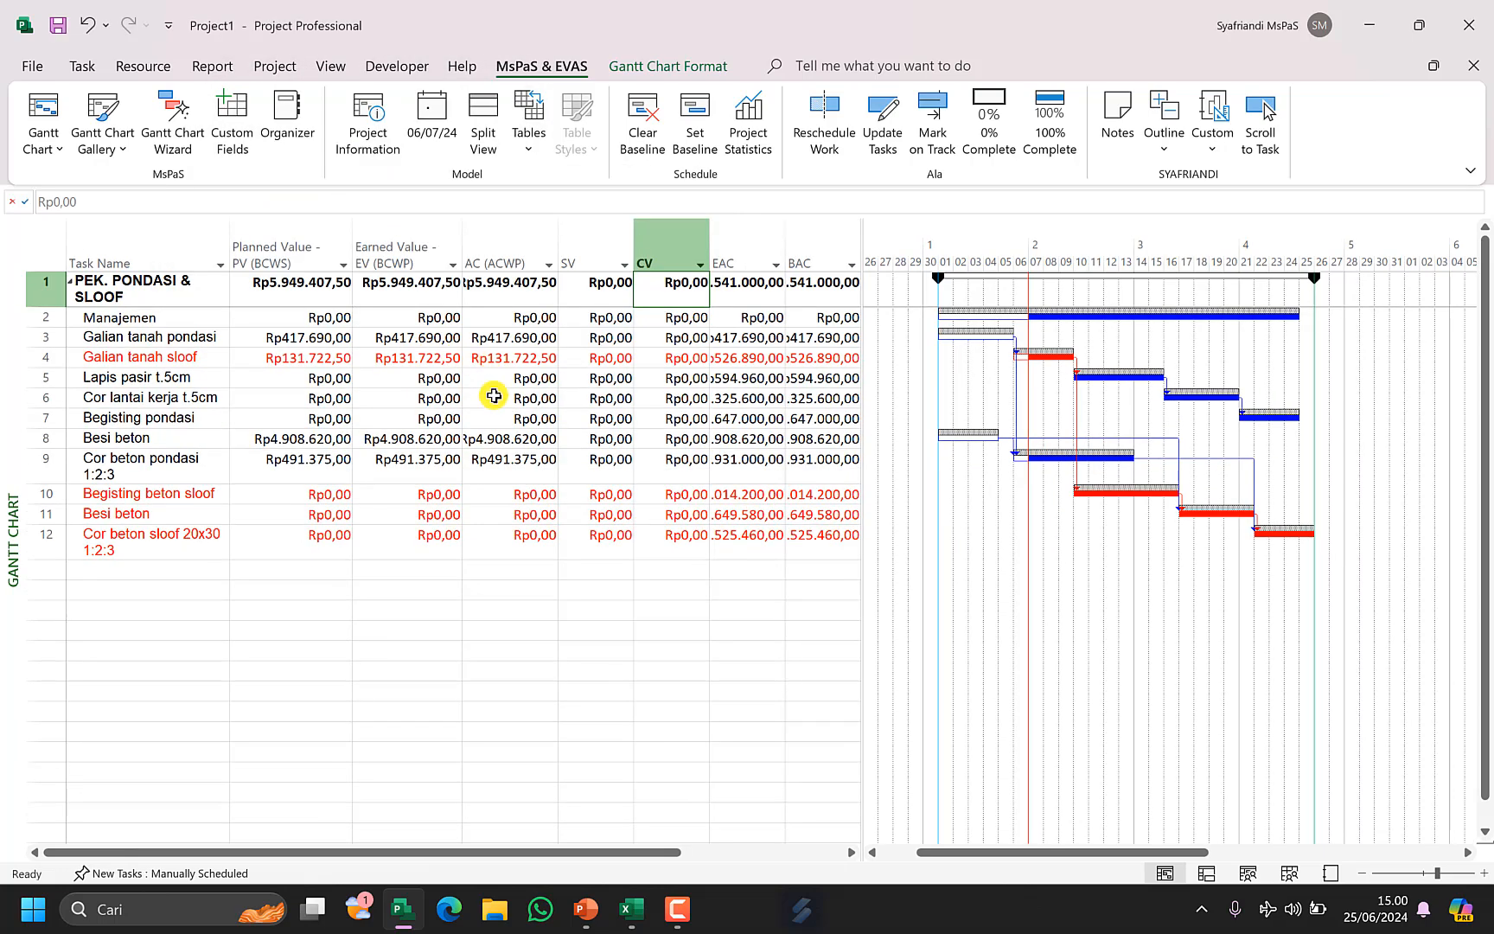
Widen the AC (ACWP) column and inspect the Earned Value and AC values of the tasks.
click(399, 255)
click(488, 258)
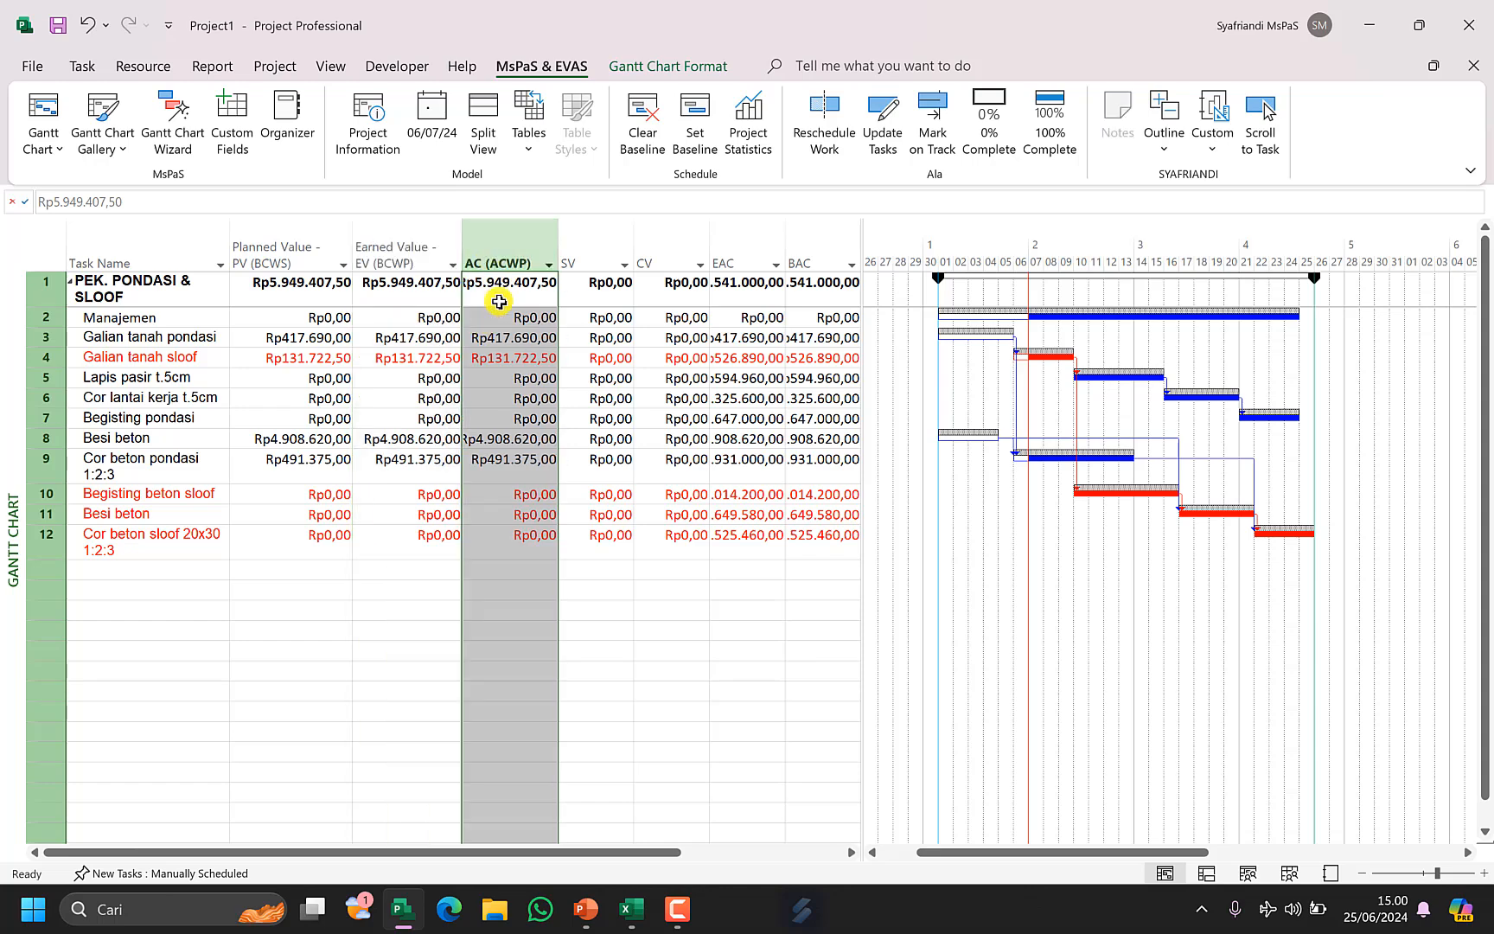
click(499, 300)
drag(559, 249, 578, 249)
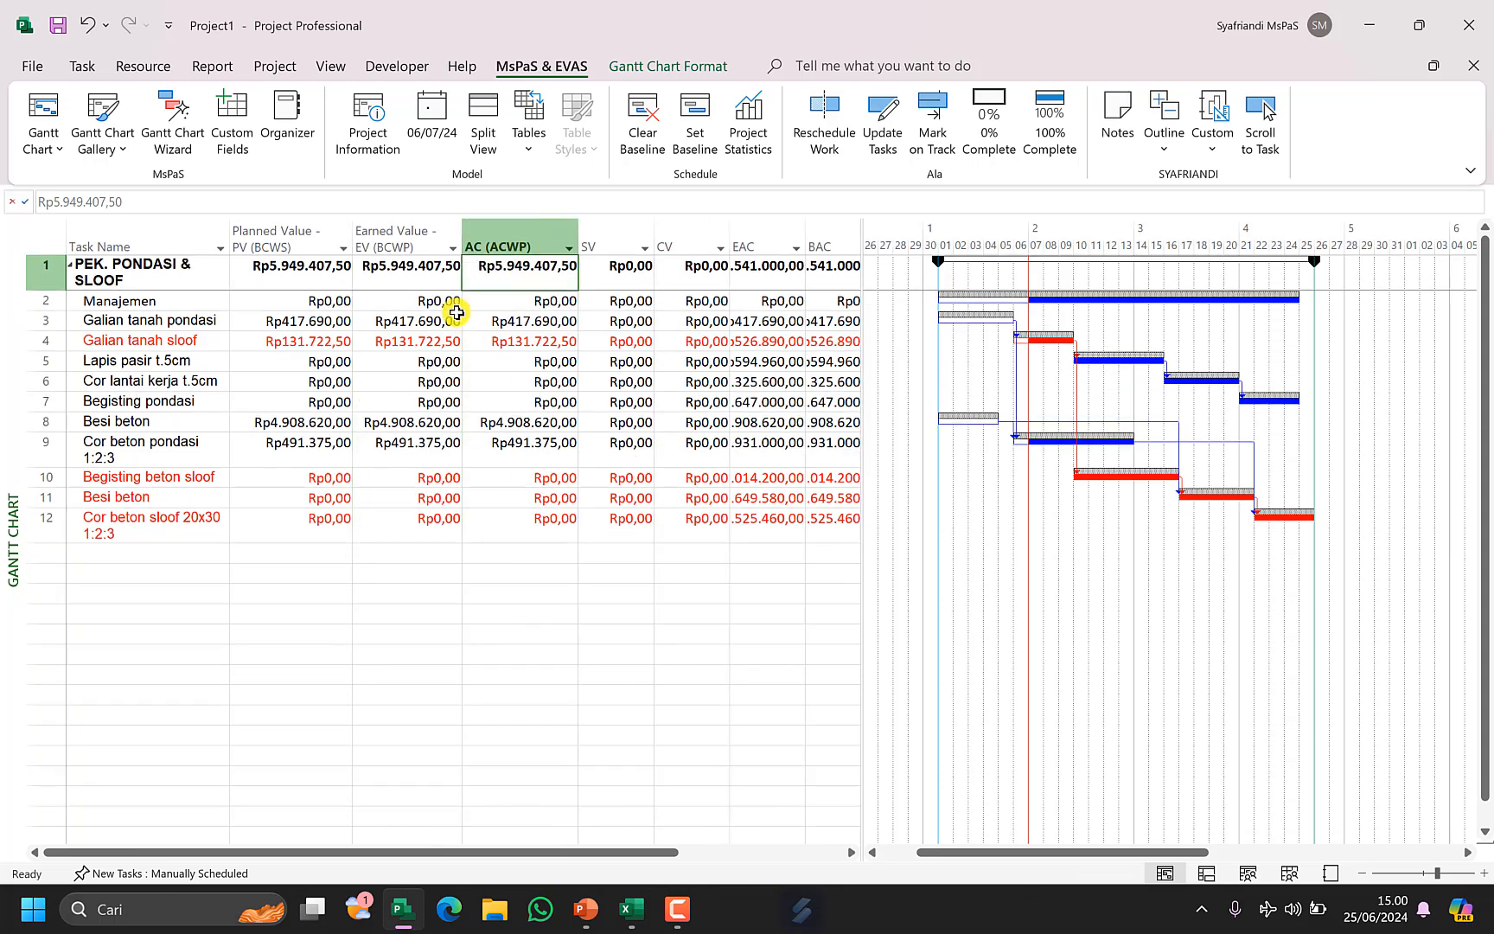
click(419, 273)
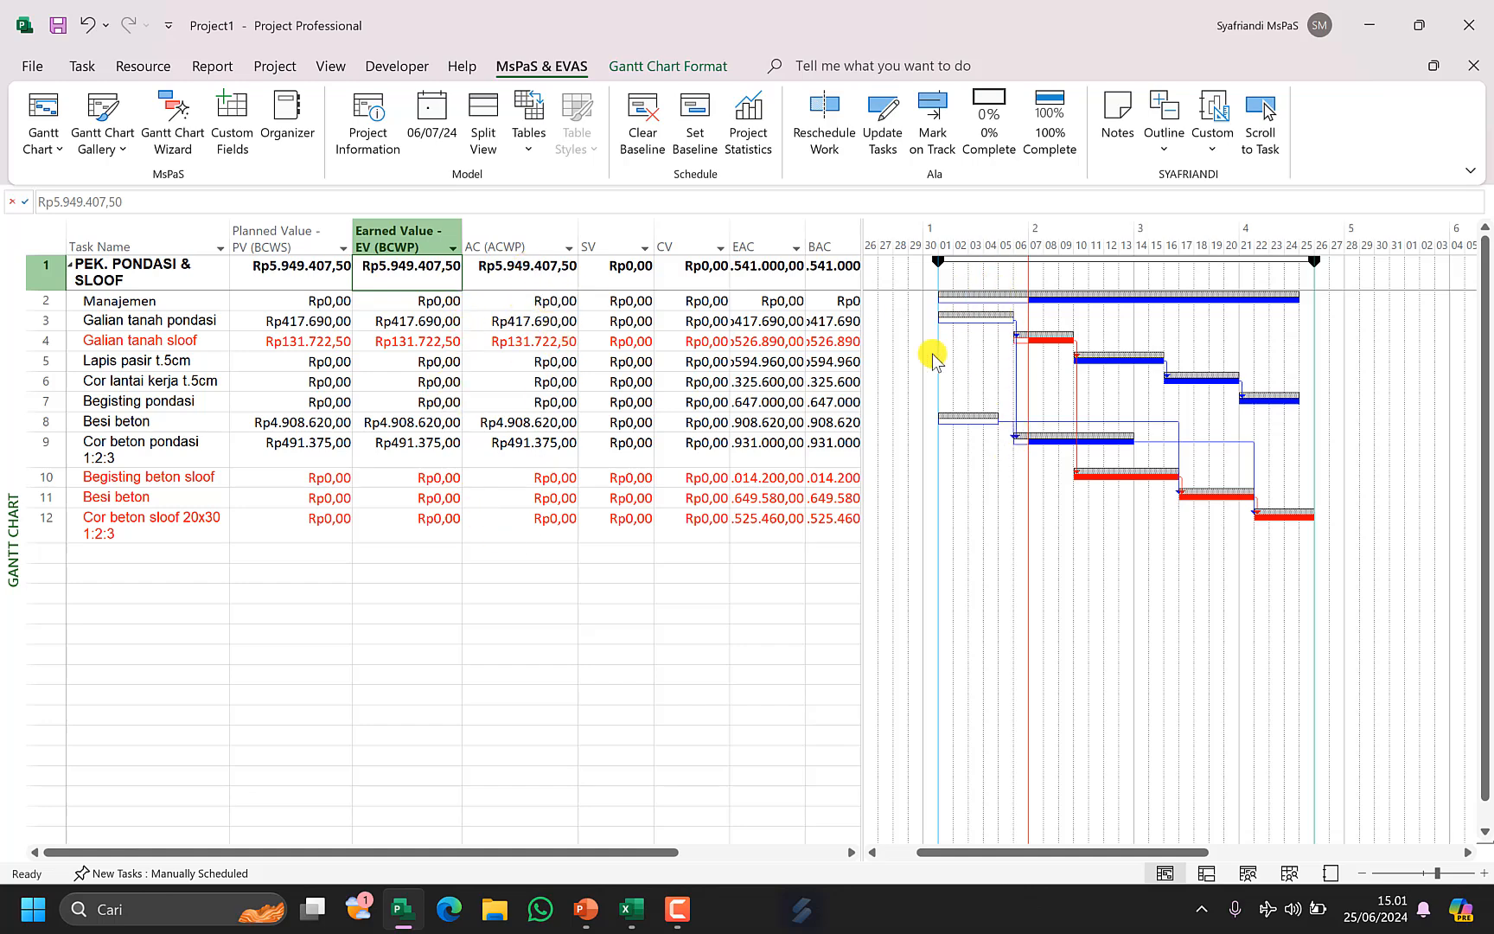
click(425, 328)
click(524, 329)
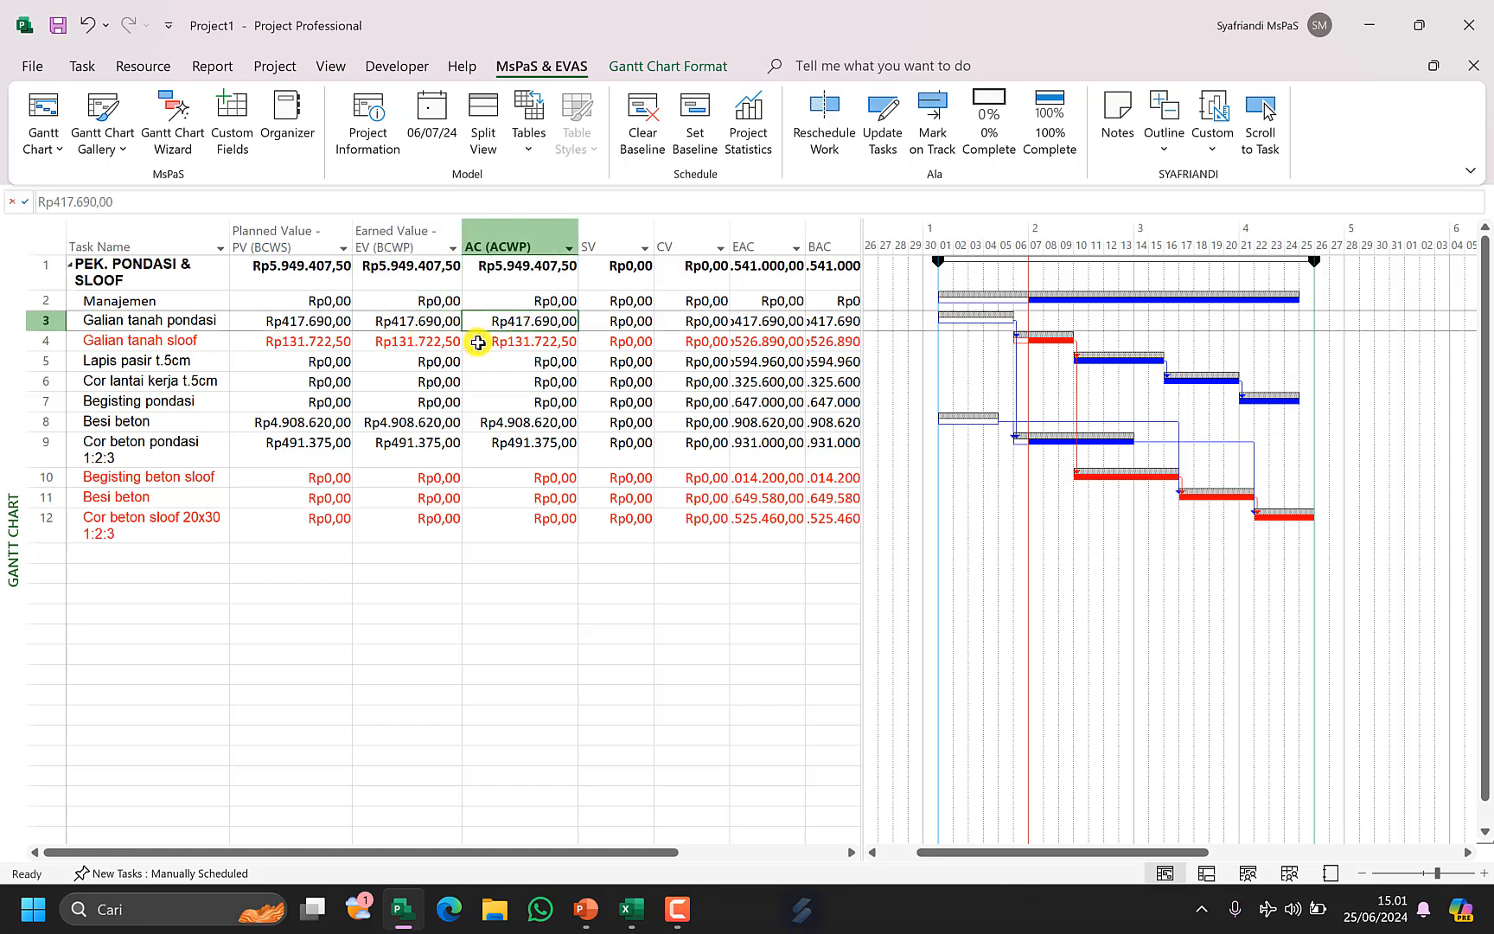
click(446, 346)
click(519, 344)
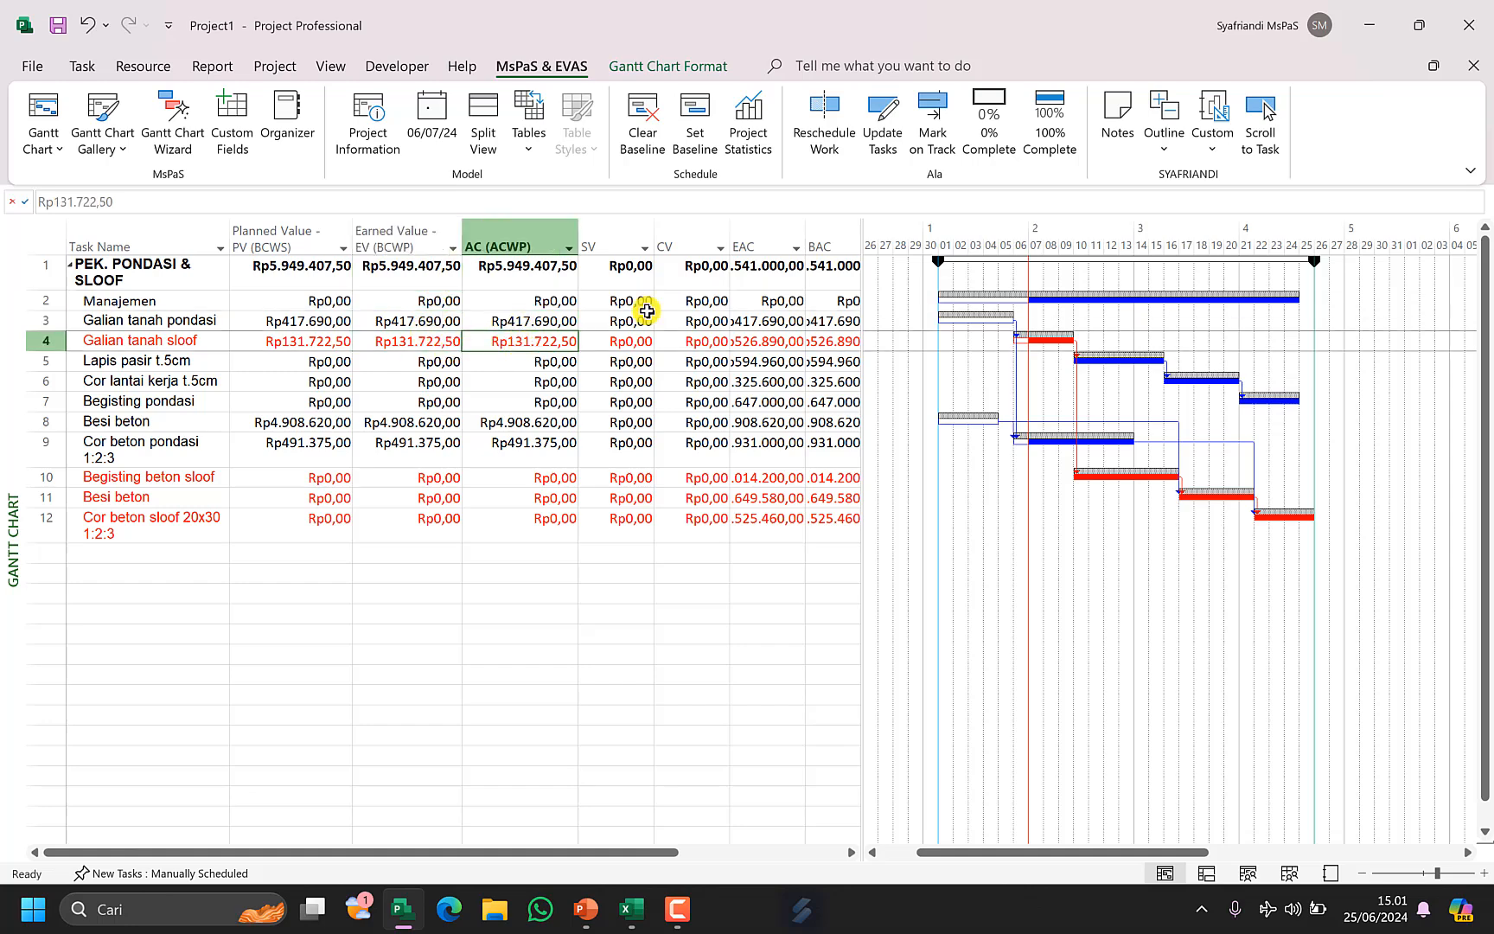
Reset all tasks in the schedule to 0% complete.
click(134, 247)
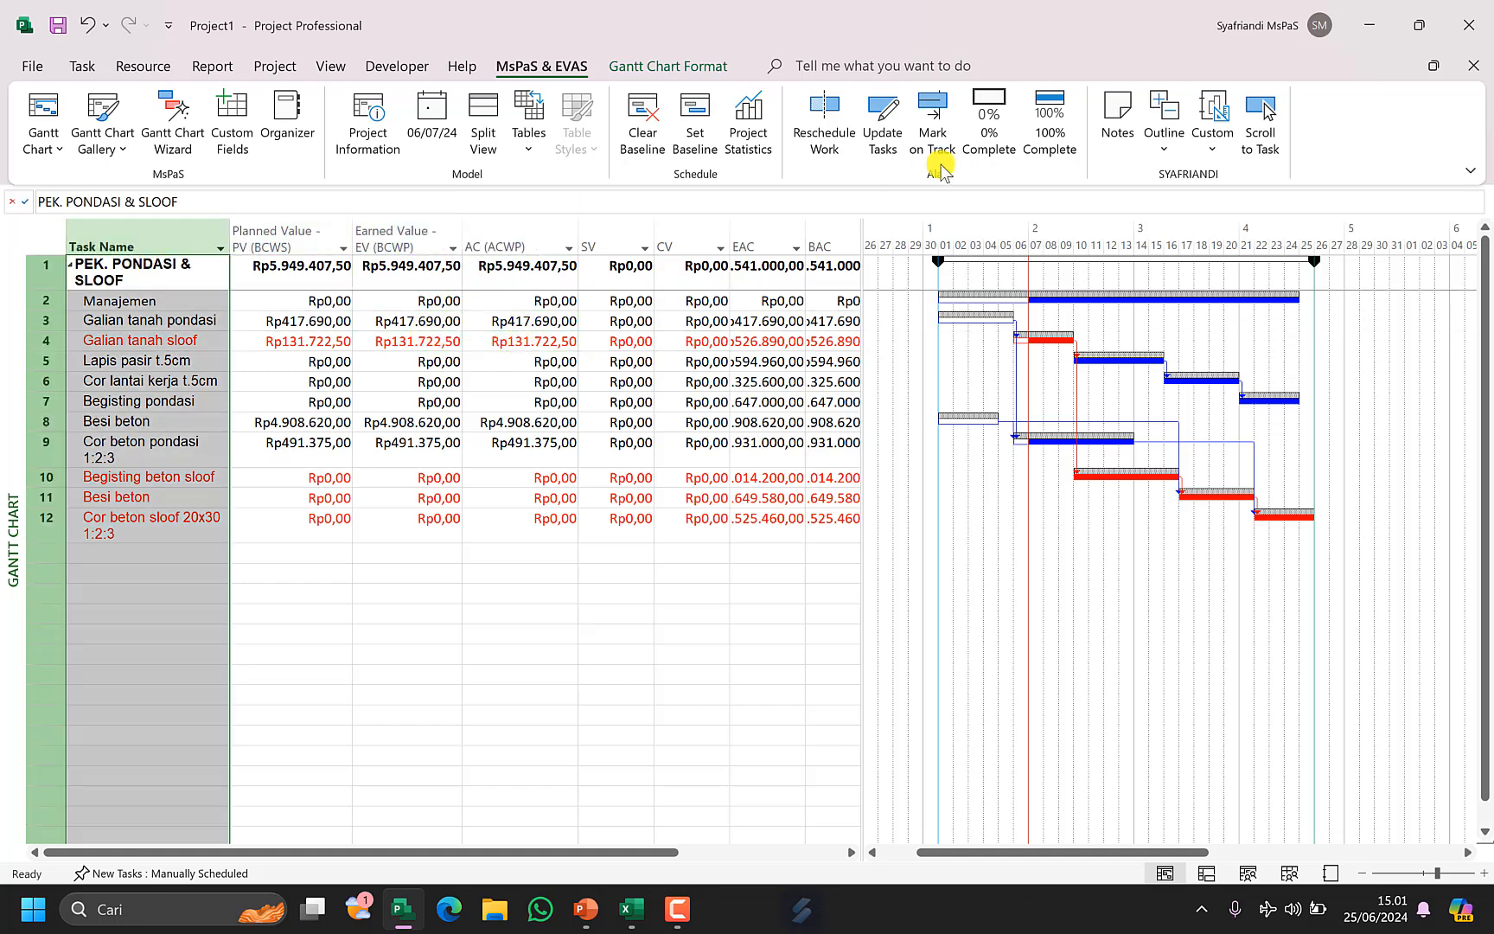
click(988, 121)
Mark the Manajemen task on track.
click(285, 321)
click(192, 310)
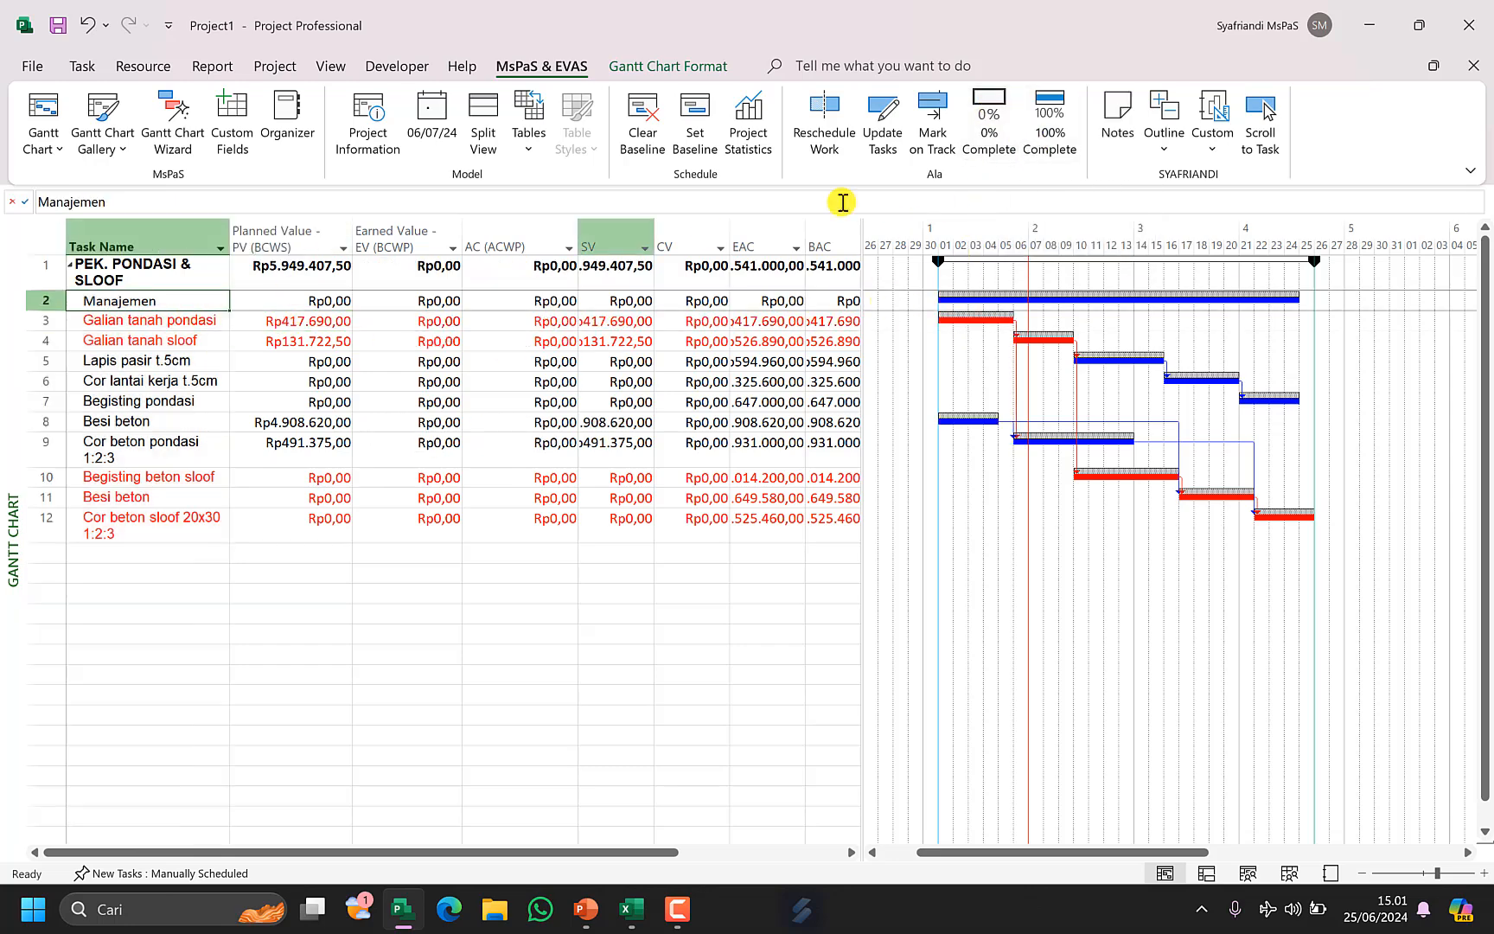
click(947, 137)
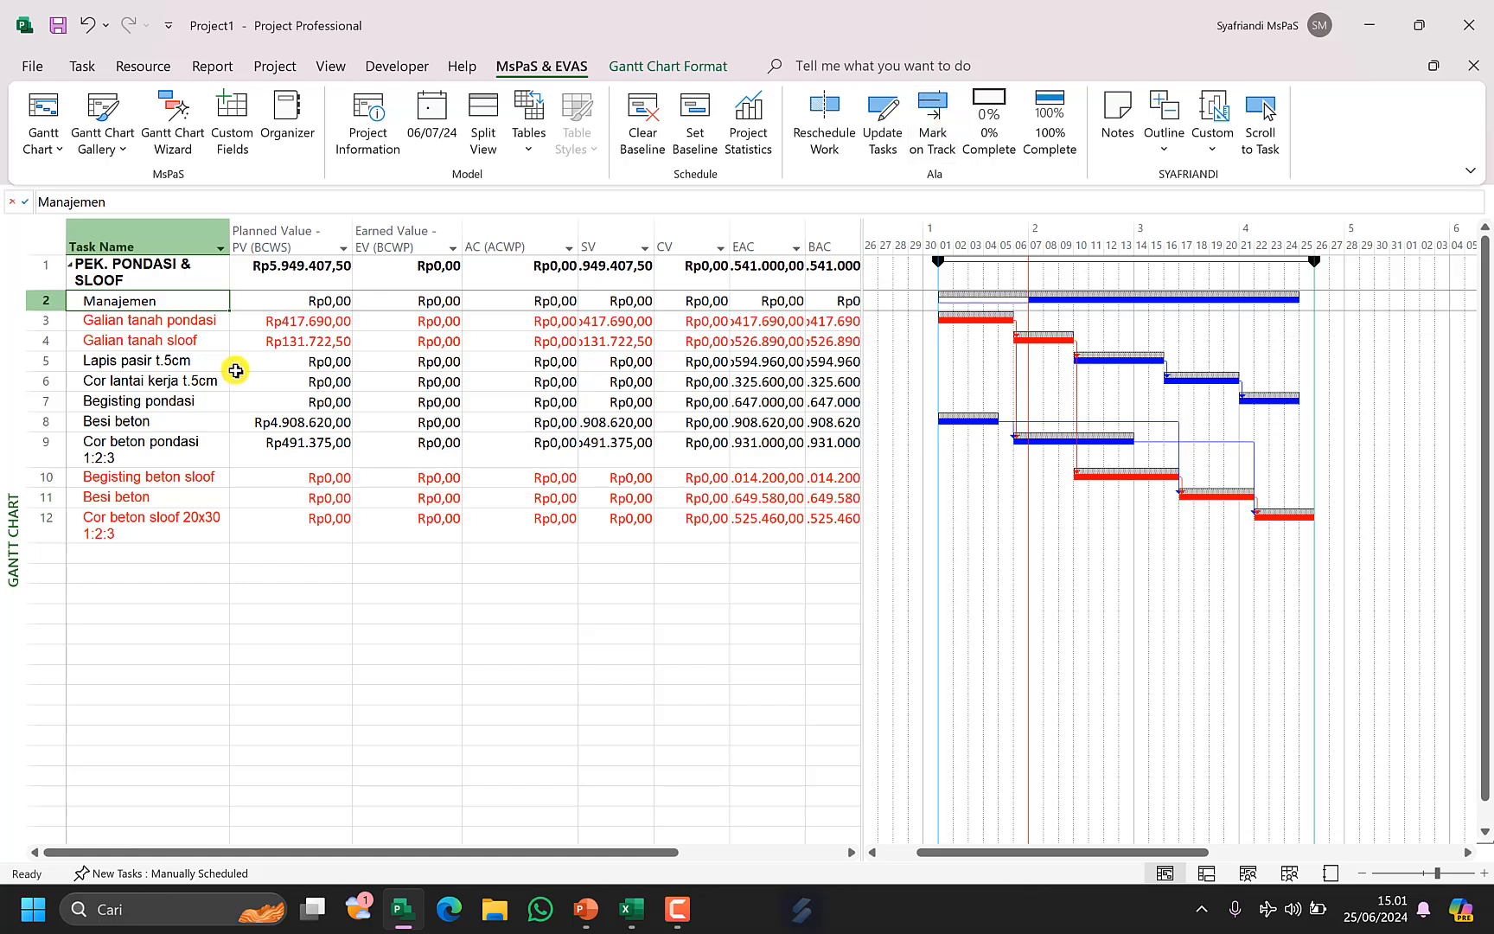
Mark Galian tanah pondasi on track and check its Earned Value and AC (ACWP) cells.
click(167, 323)
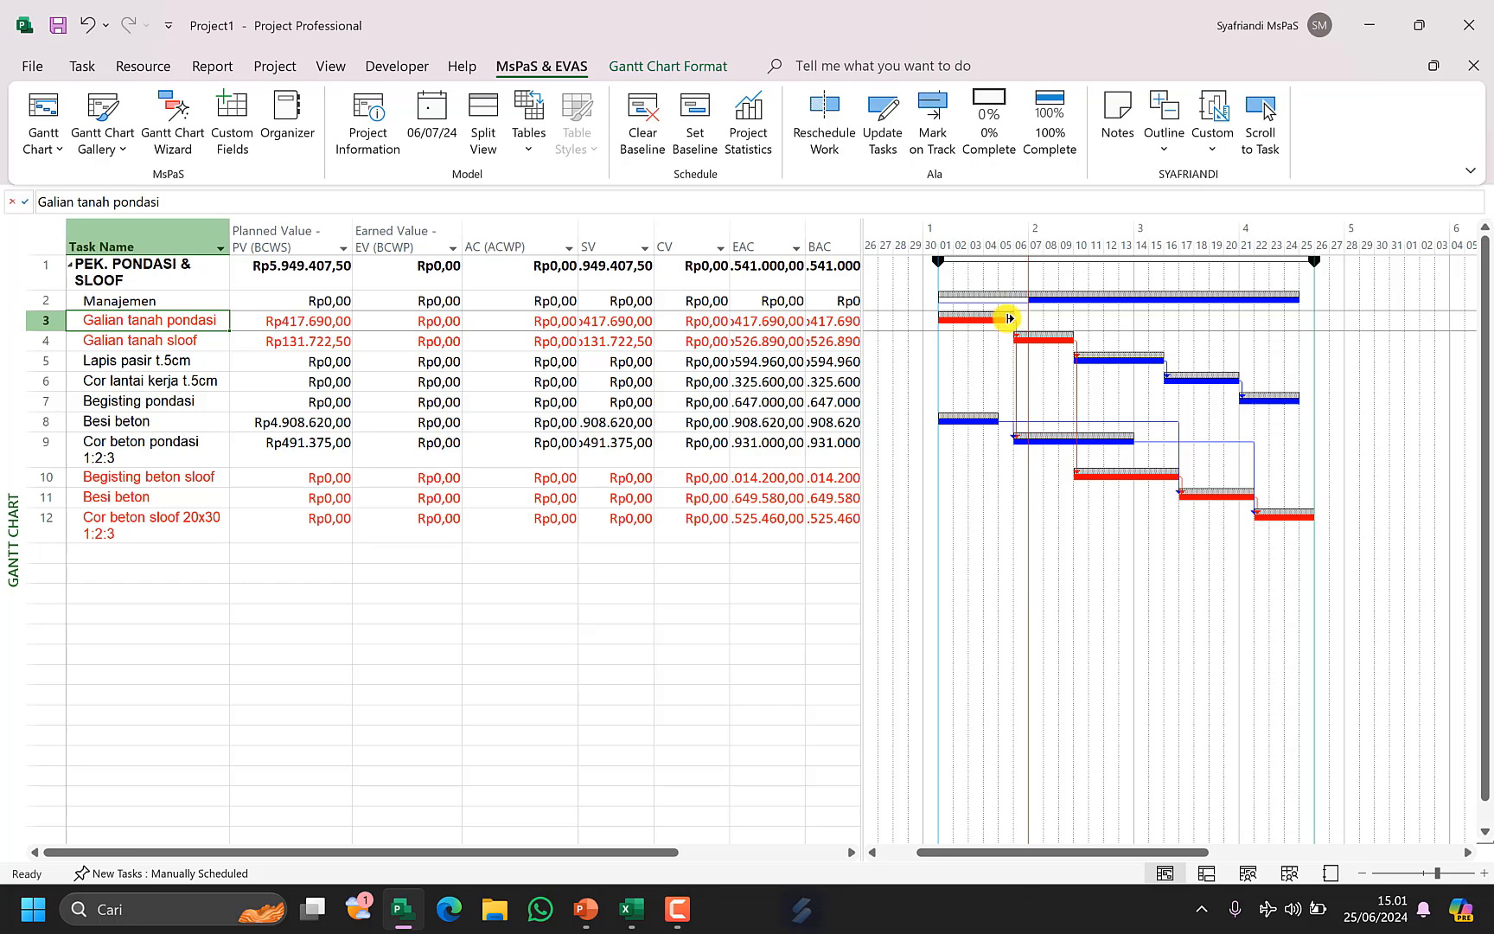
click(938, 117)
click(430, 318)
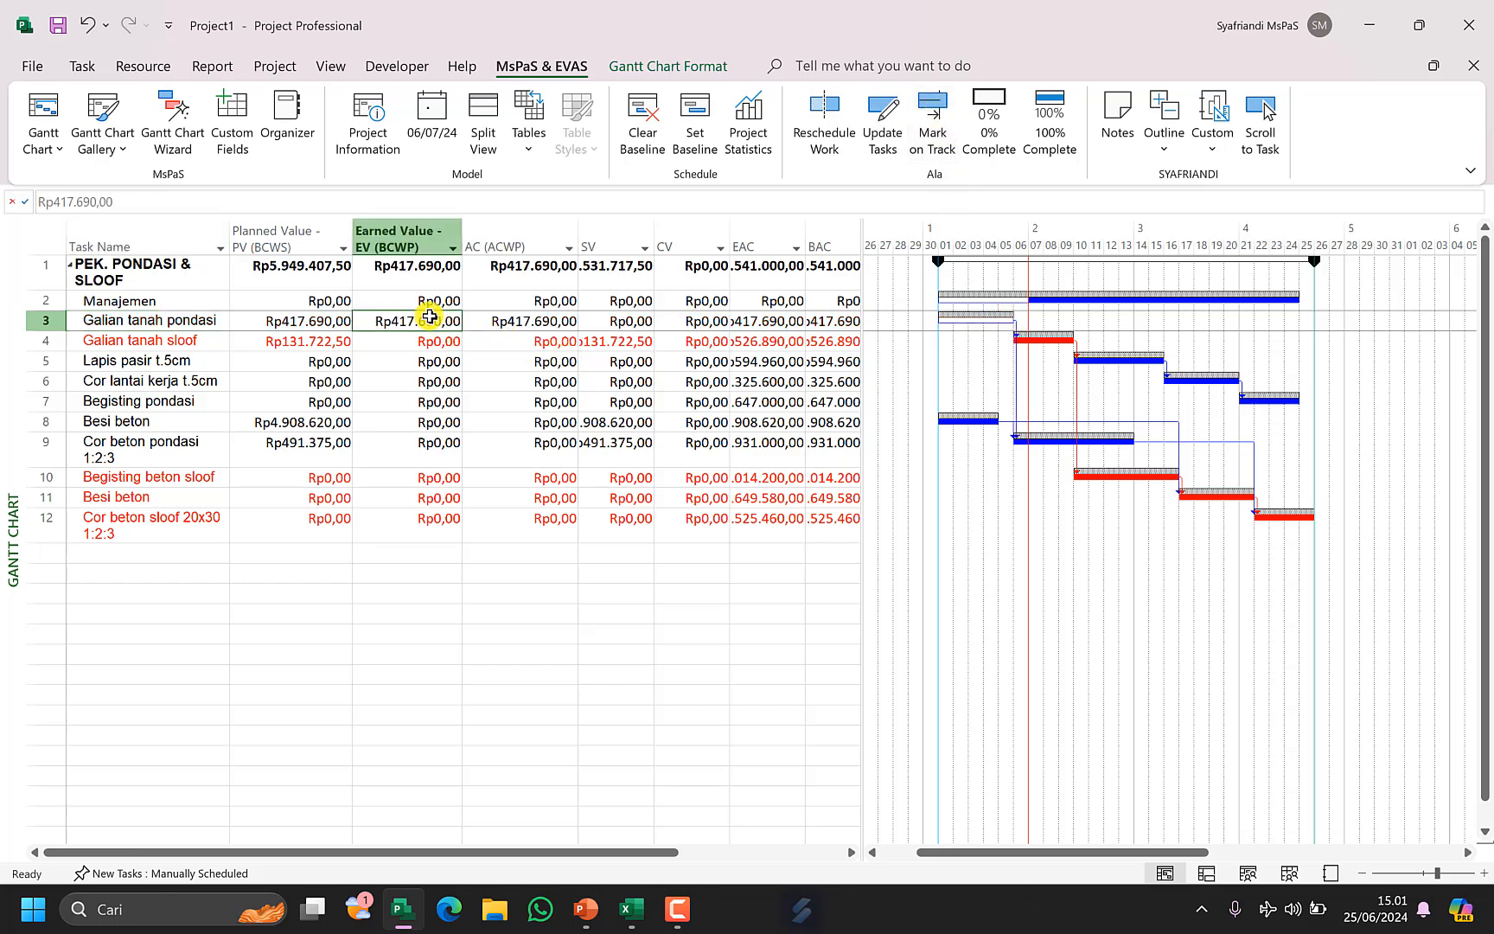
click(510, 322)
click(418, 318)
click(499, 318)
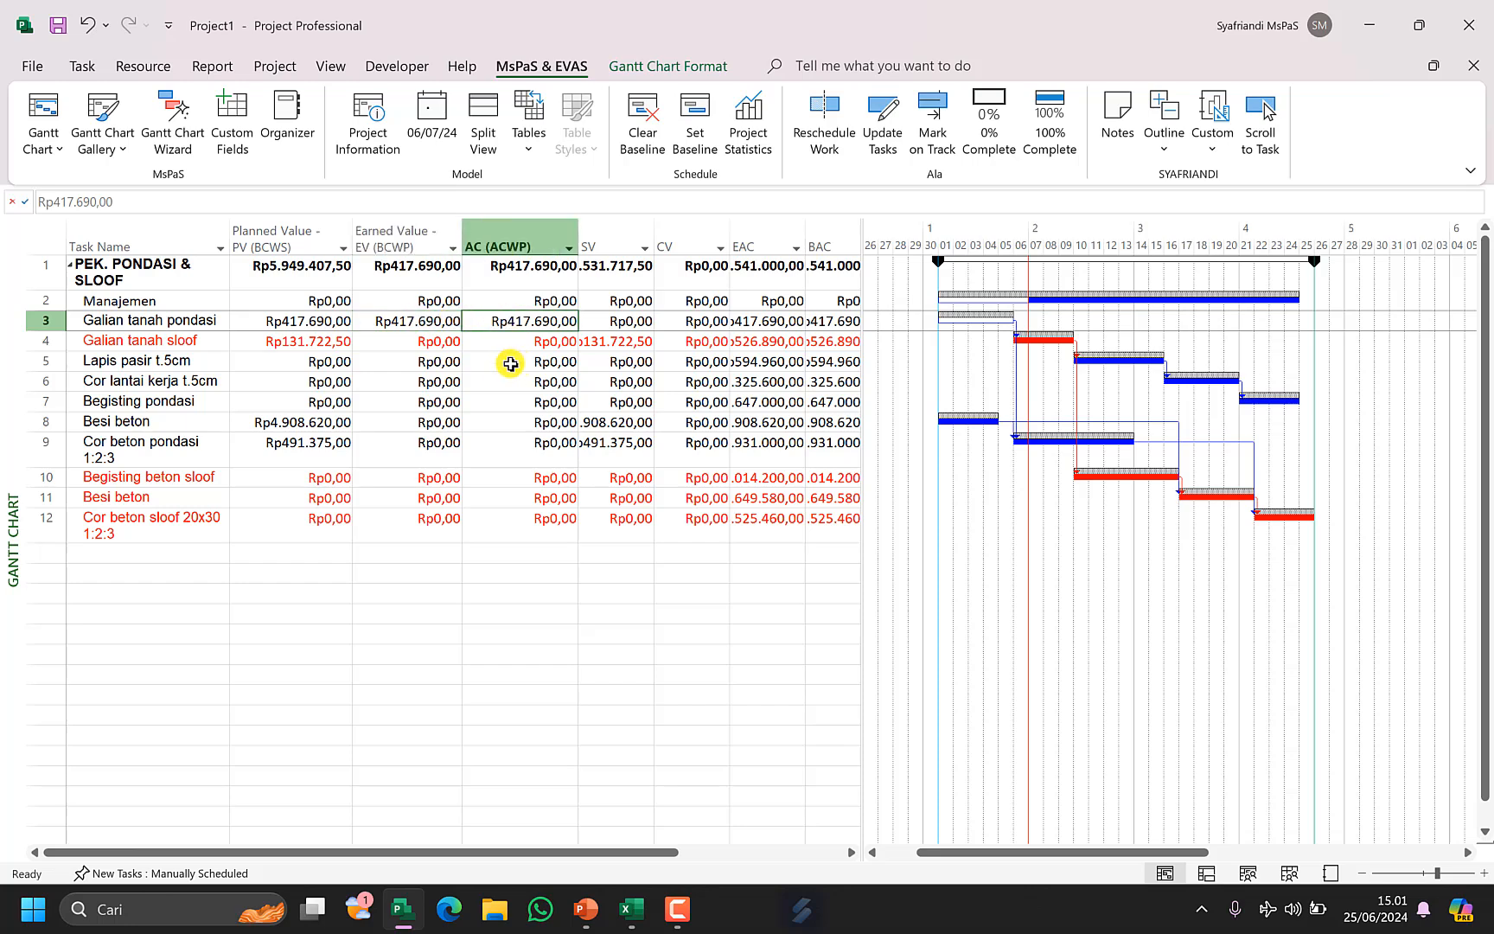
Mark Galian tanah sloof on track and check its AC (ACWP) cell.
click(161, 339)
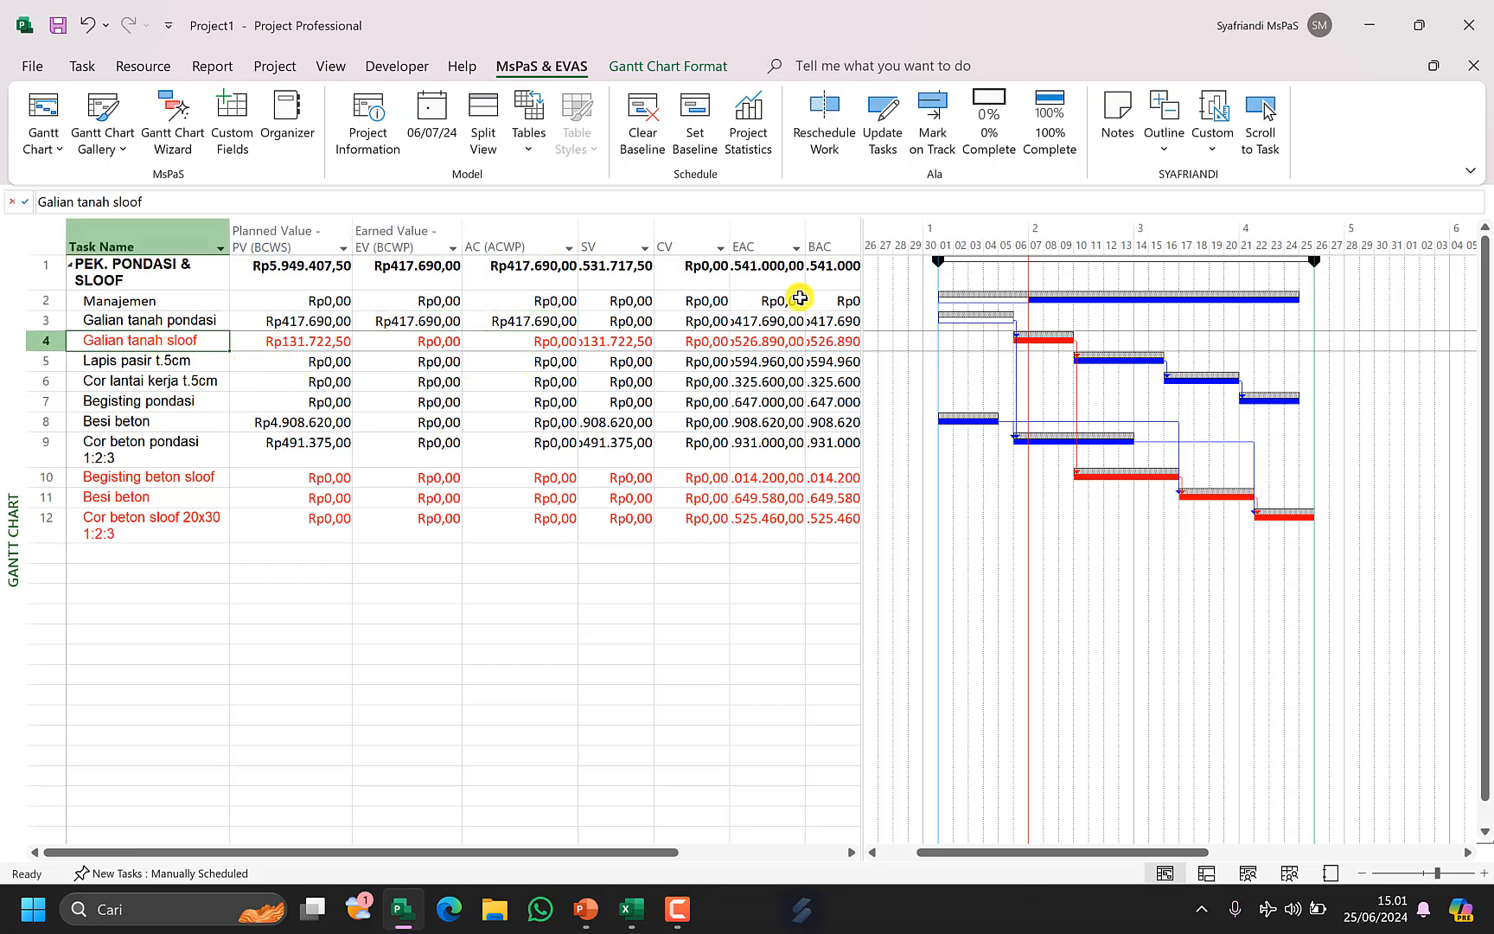
click(932, 108)
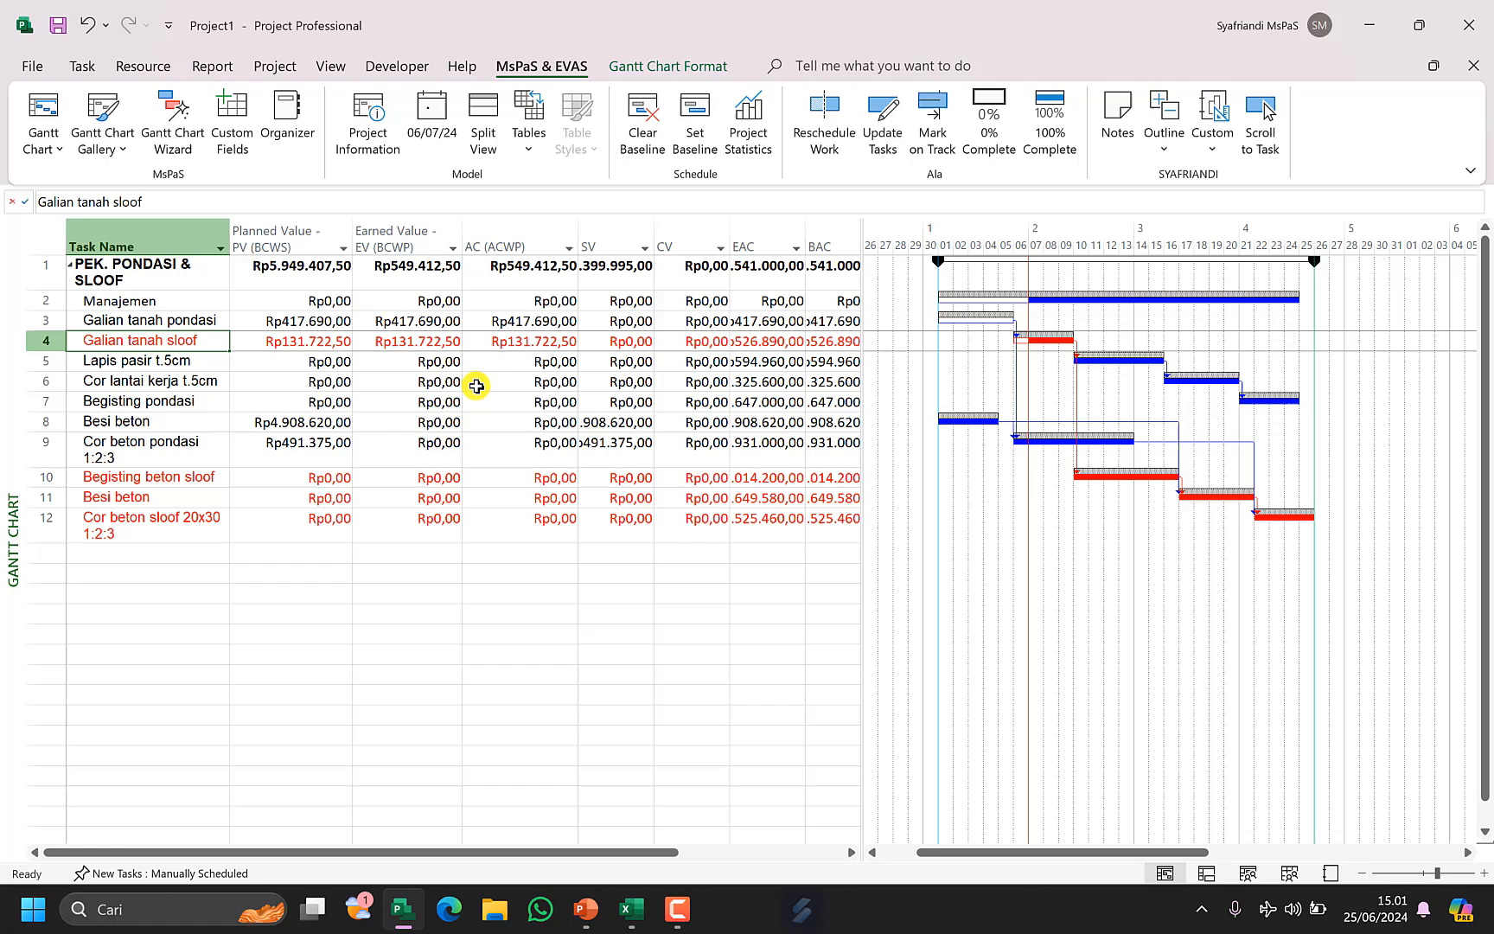
click(434, 339)
click(516, 346)
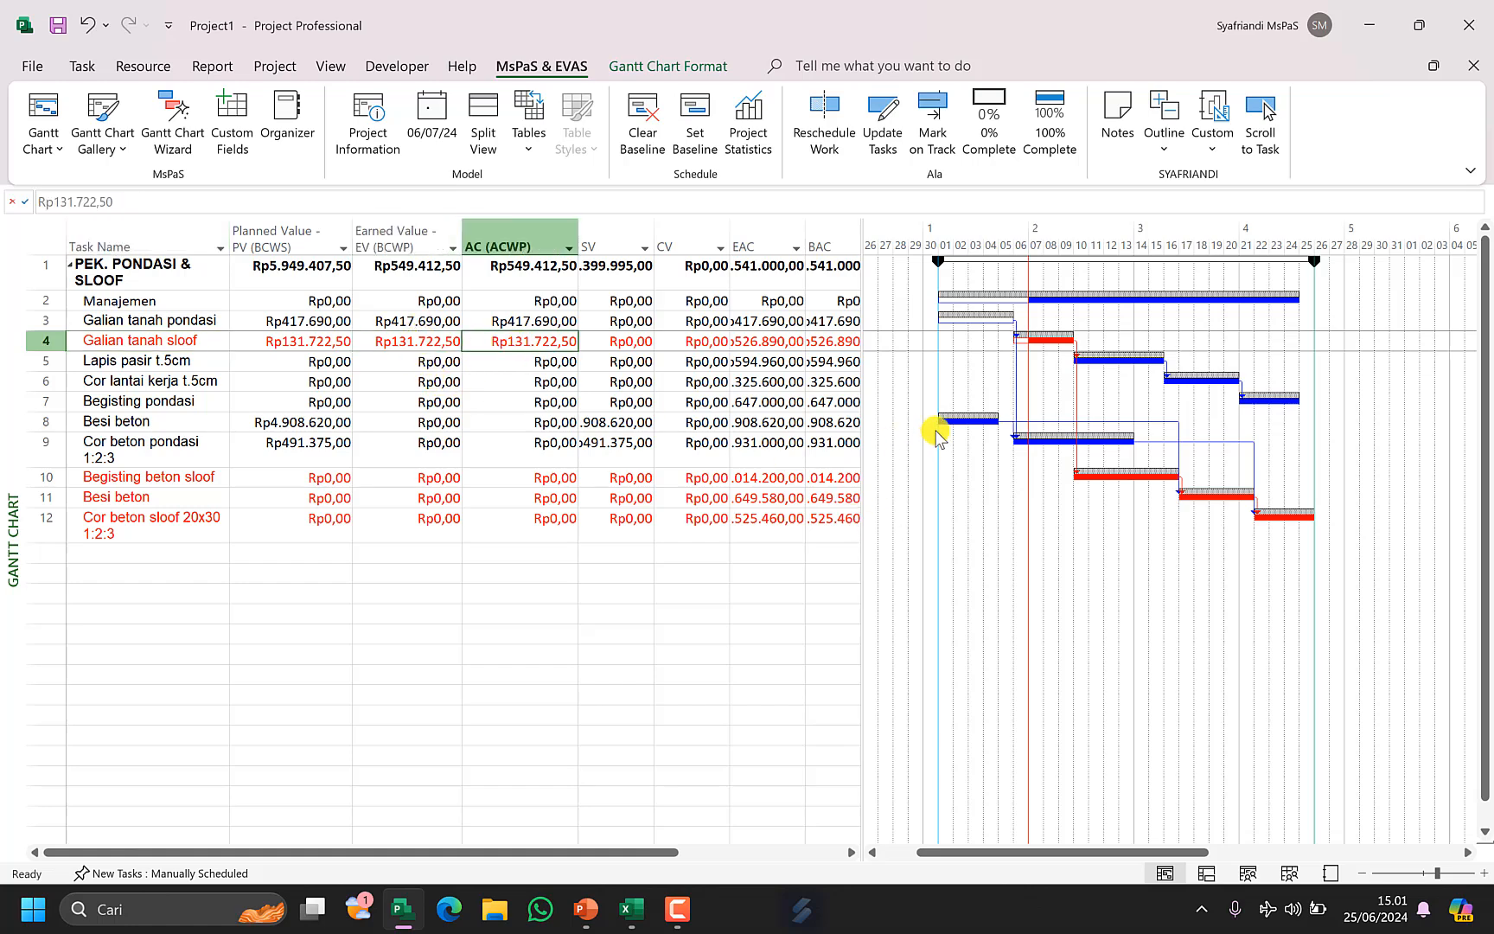
Try marking Besi beton on track, check its EV and AC values, then reset it to 0% complete.
click(141, 422)
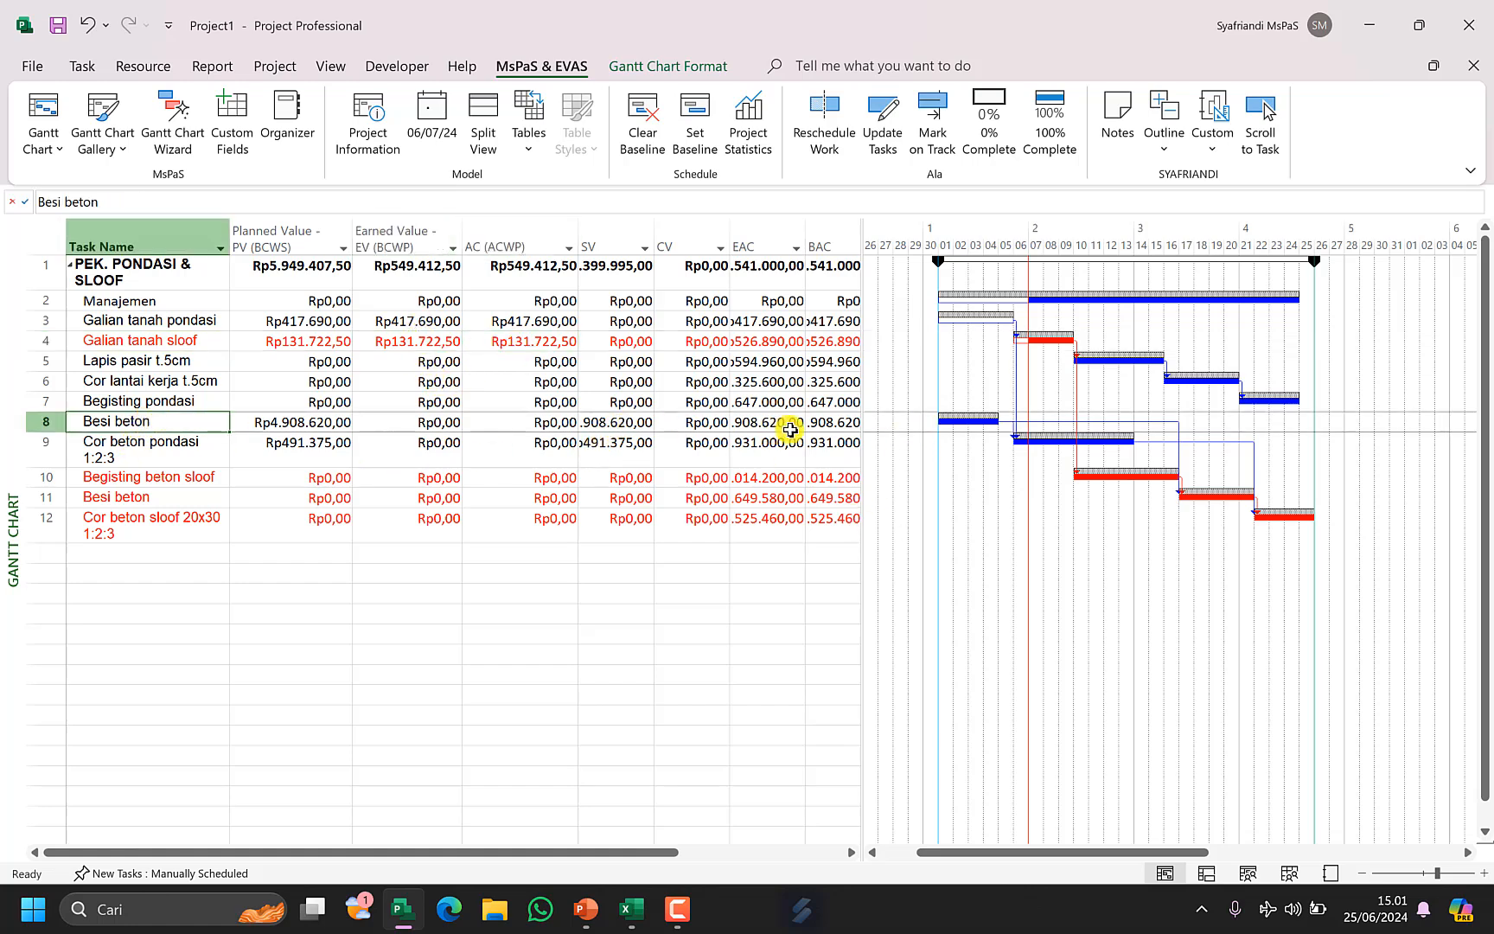
click(933, 121)
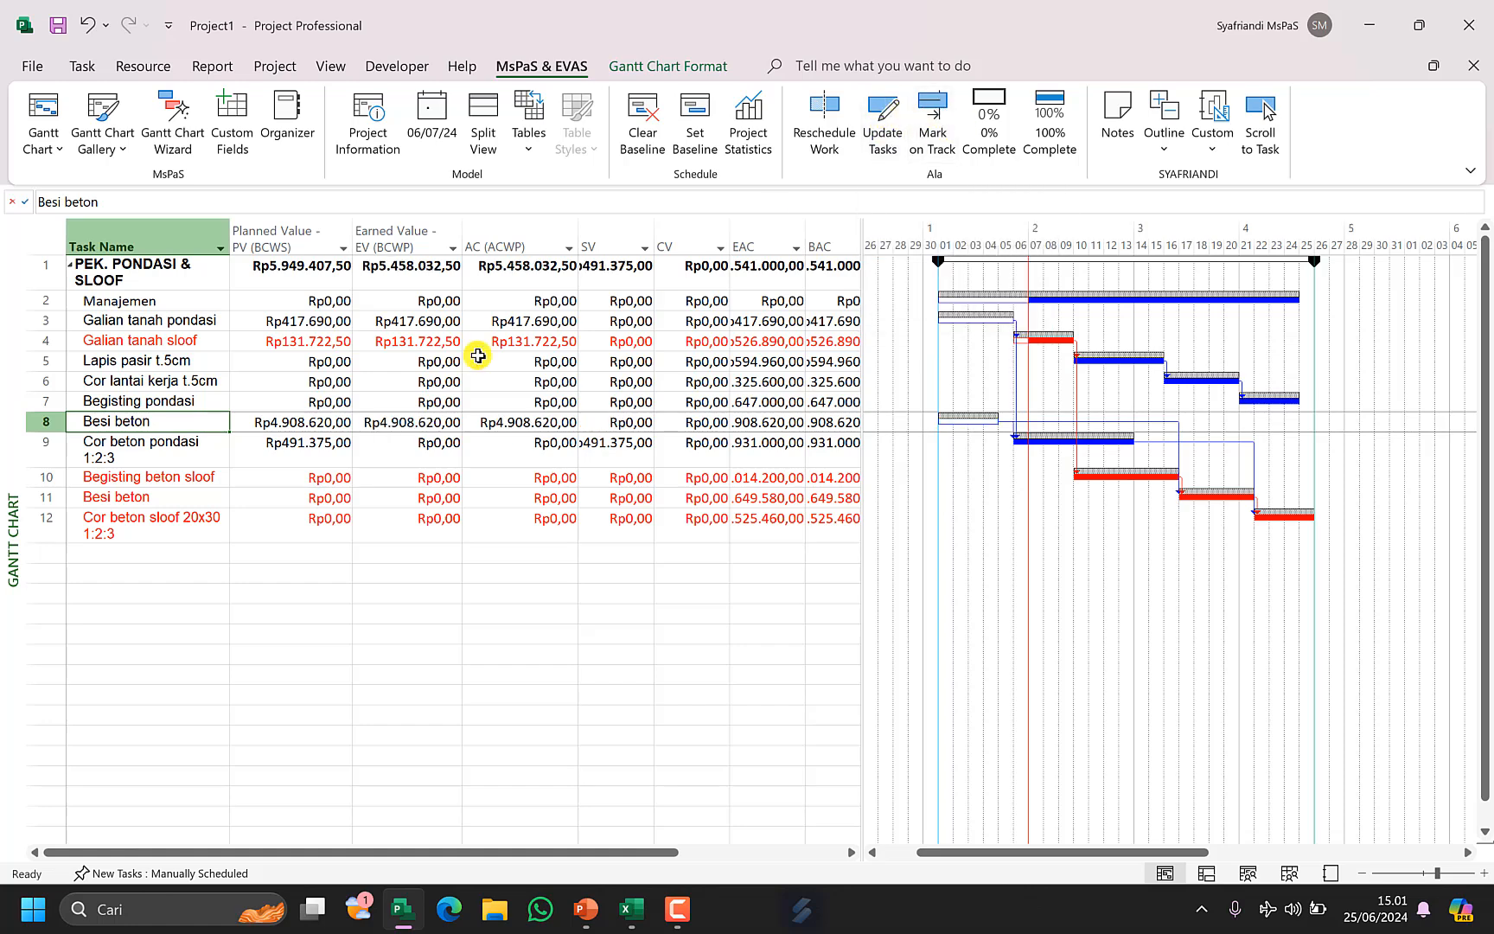
click(435, 426)
click(510, 420)
click(435, 424)
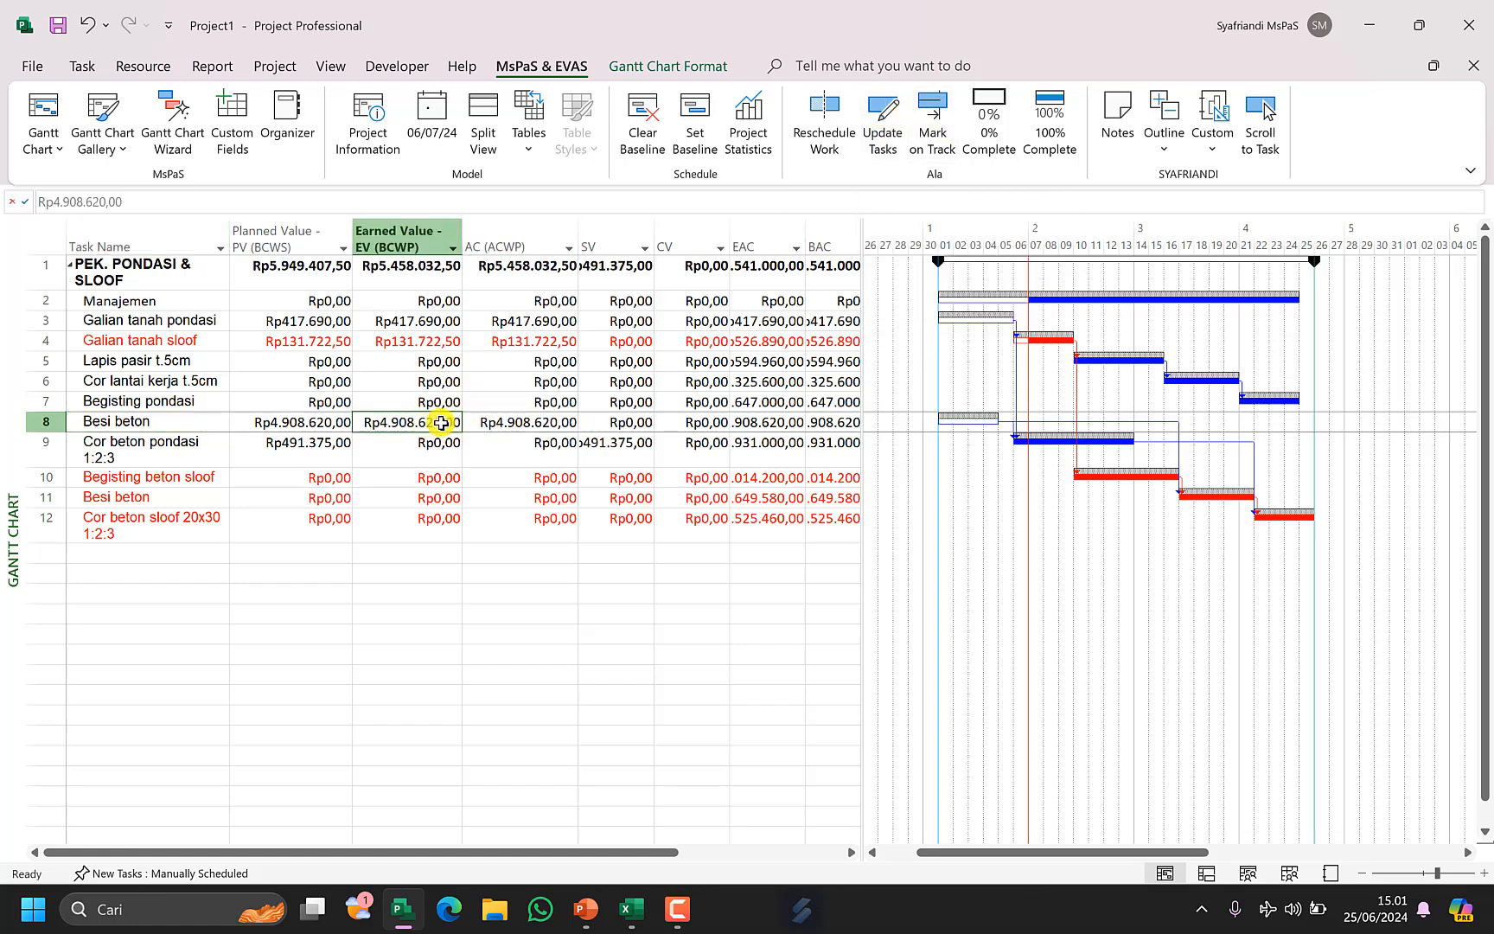
click(521, 419)
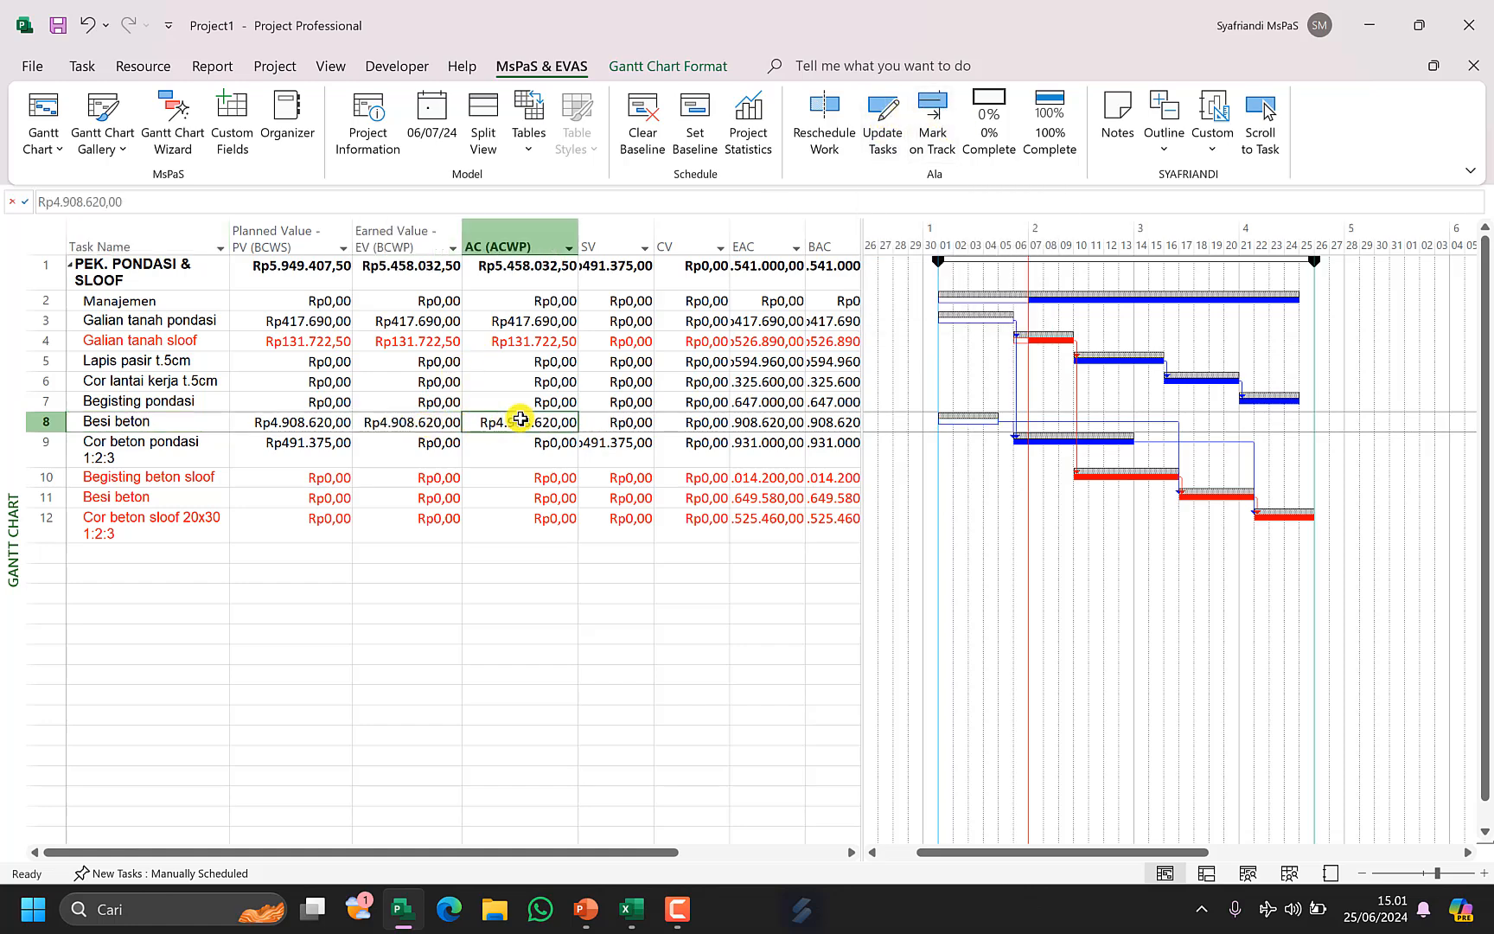
click(987, 121)
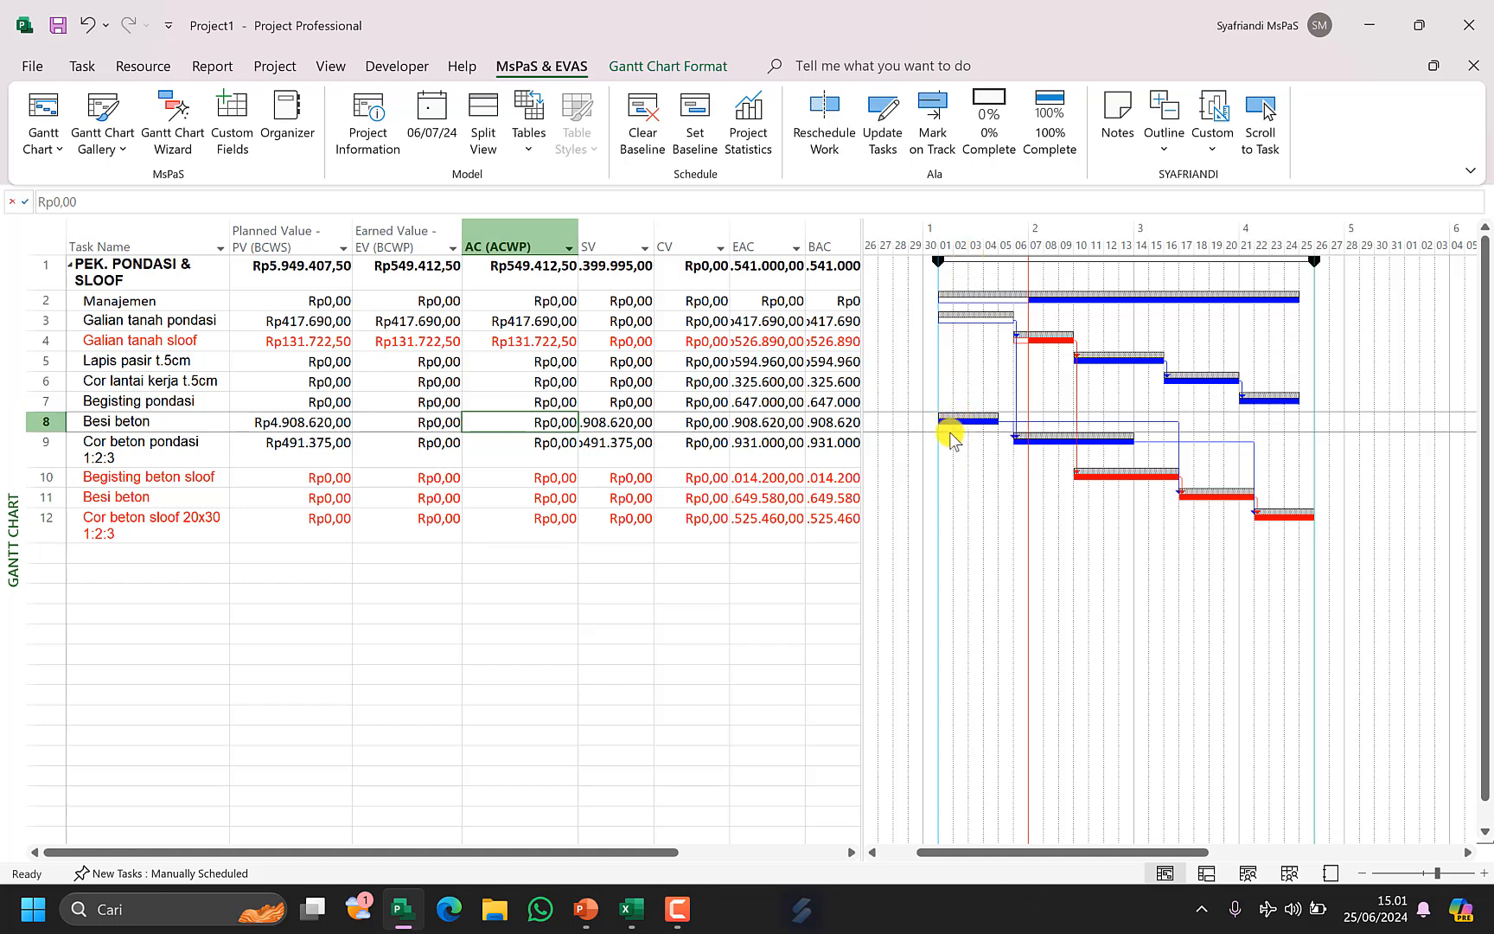
Set the actual start of Besi beton to 02/07/24 through Update Tasks.
click(896, 121)
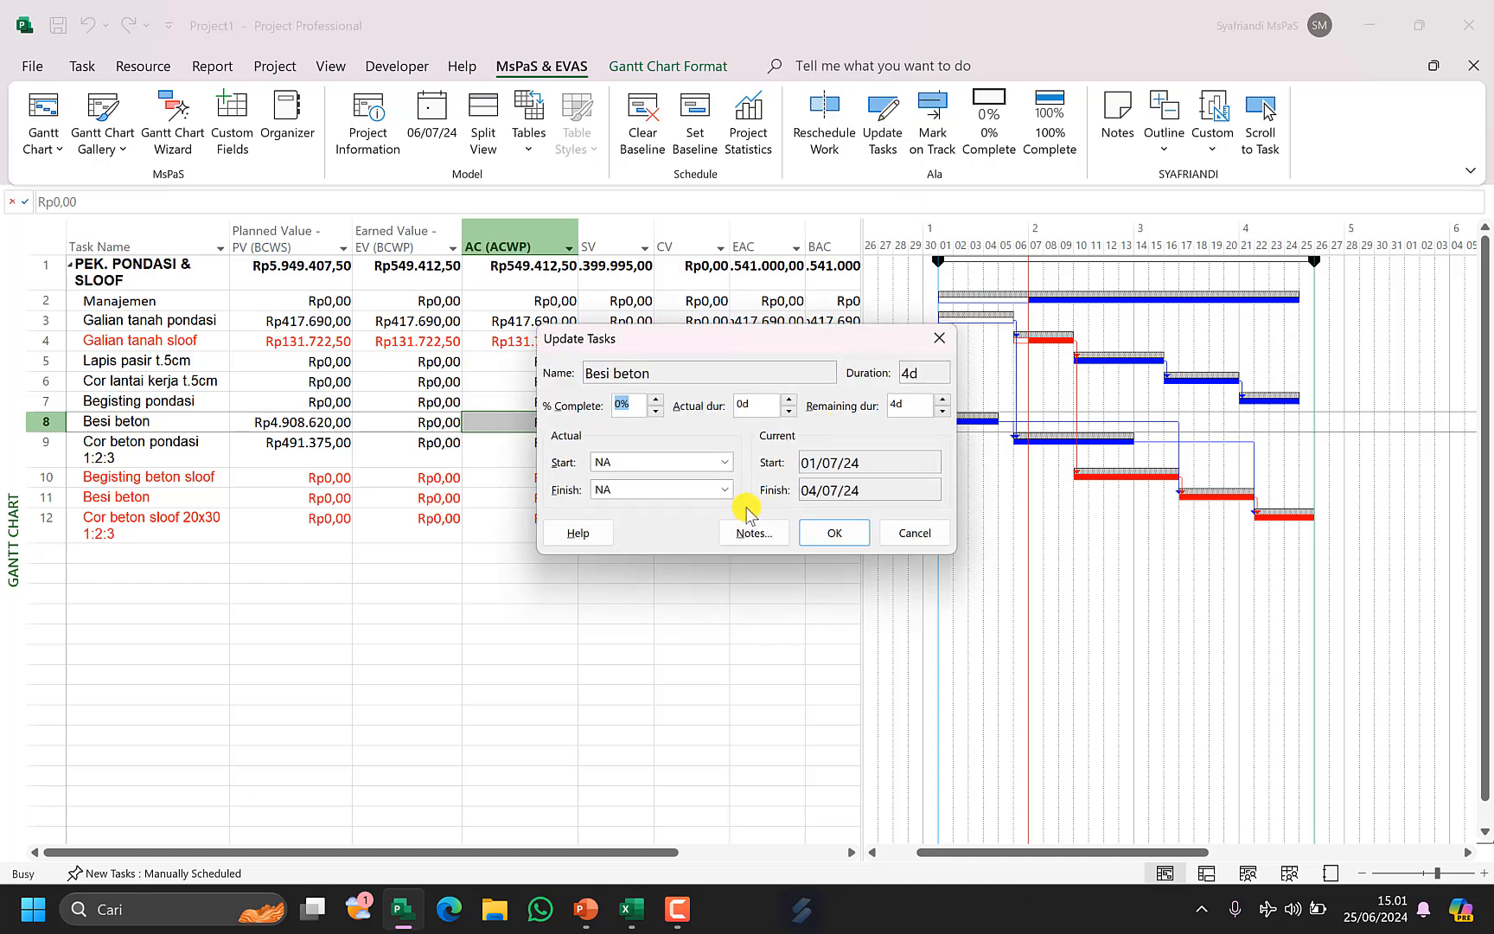
click(725, 462)
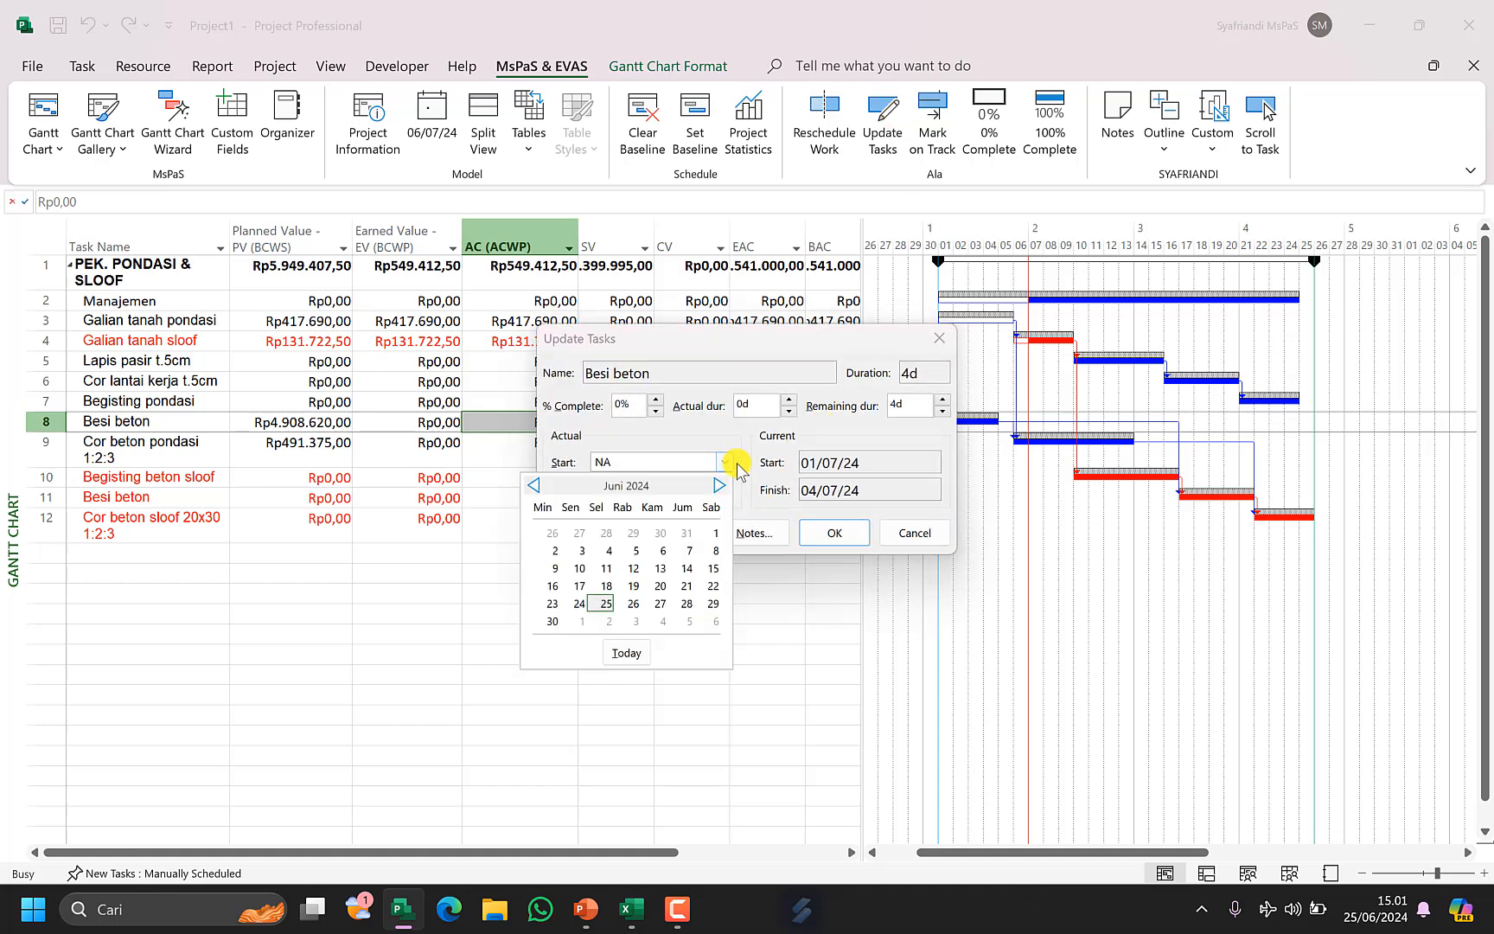
click(605, 621)
click(835, 533)
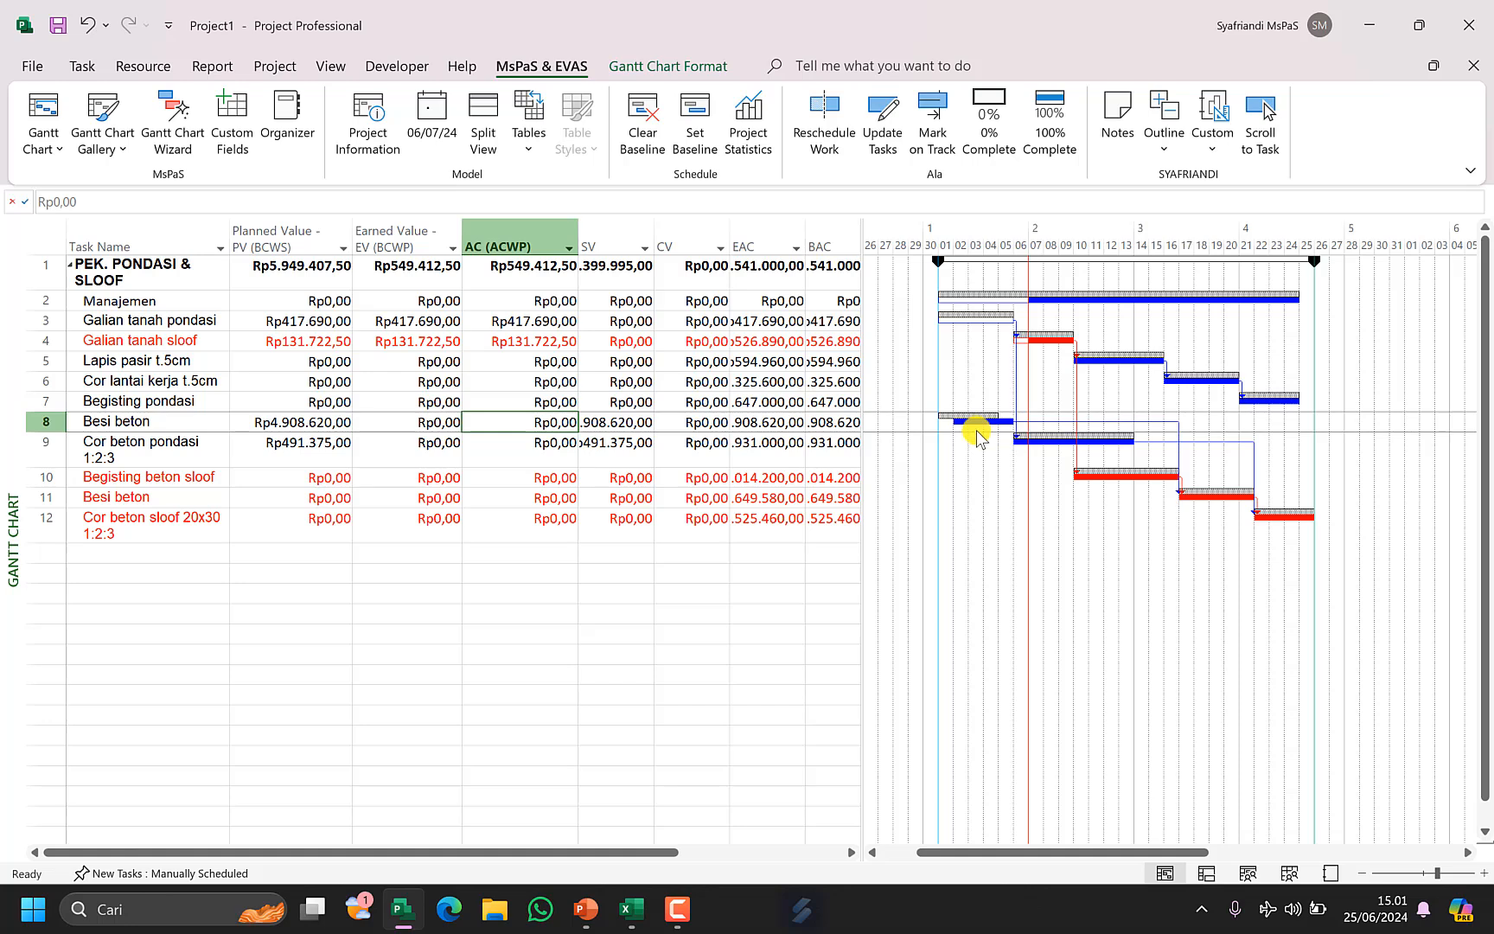
Mark Besi beton on track, inspect its EV and AC cells, and undo the change.
drag(433, 422, 500, 419)
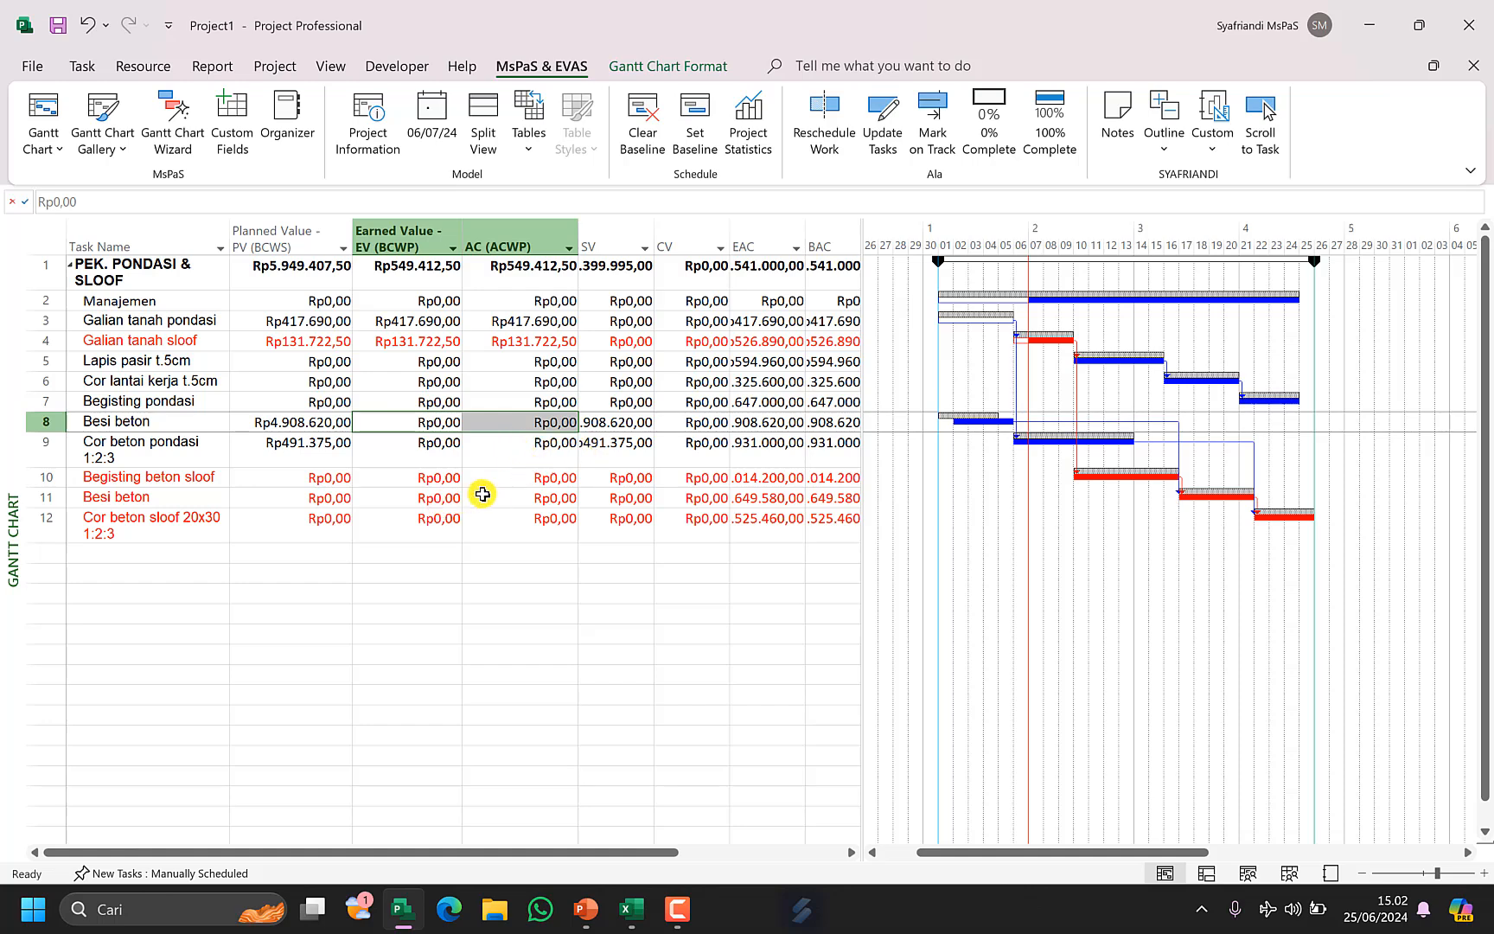
click(649, 431)
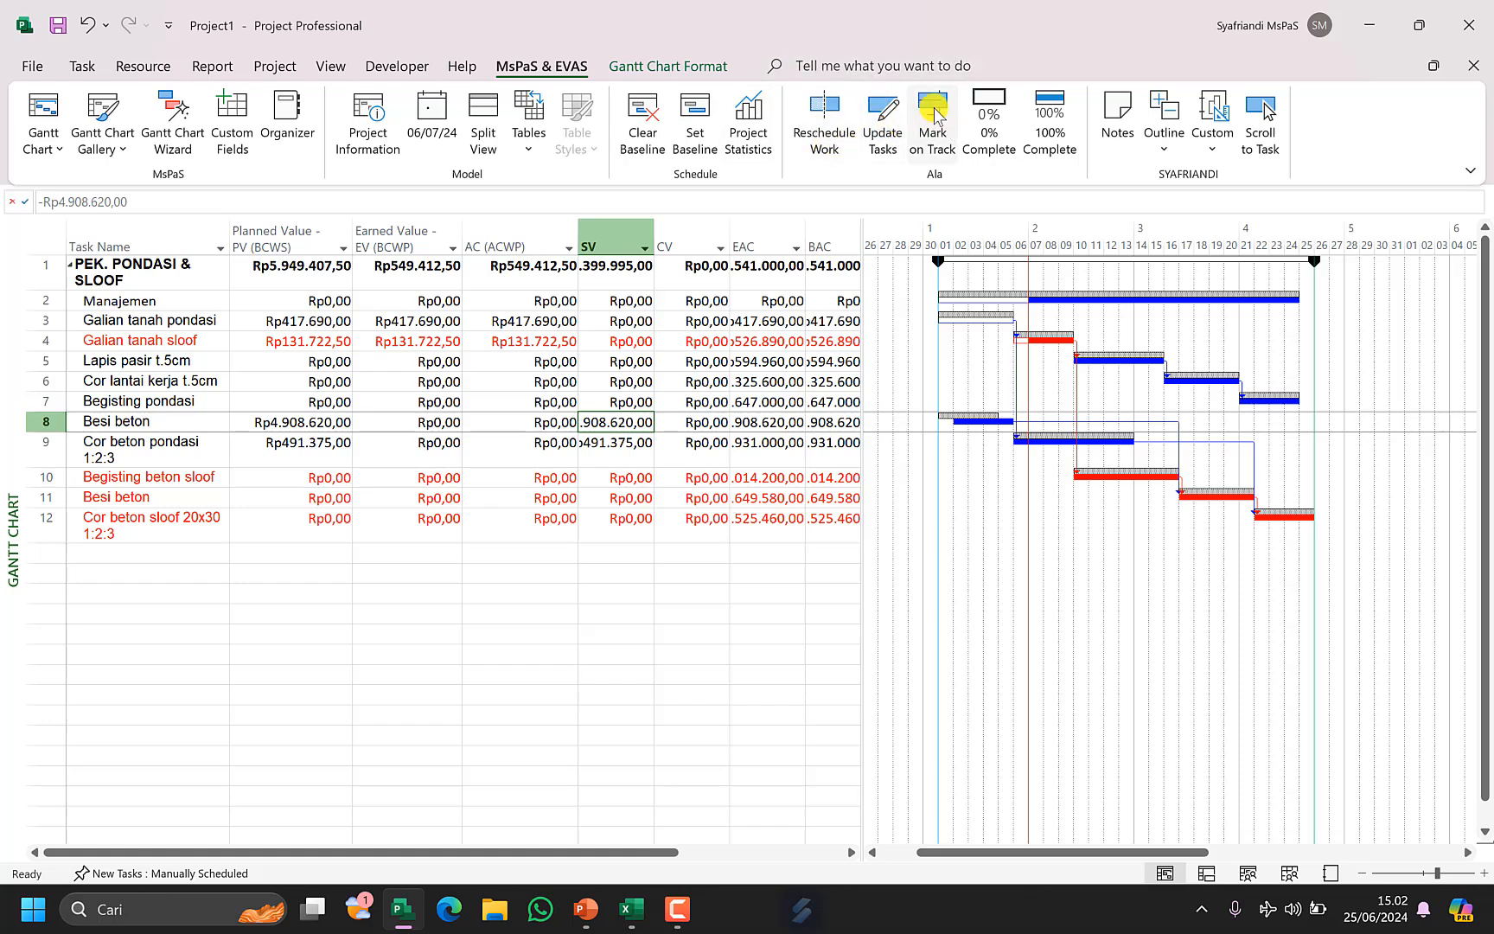
click(932, 117)
drag(396, 424, 490, 422)
click(506, 478)
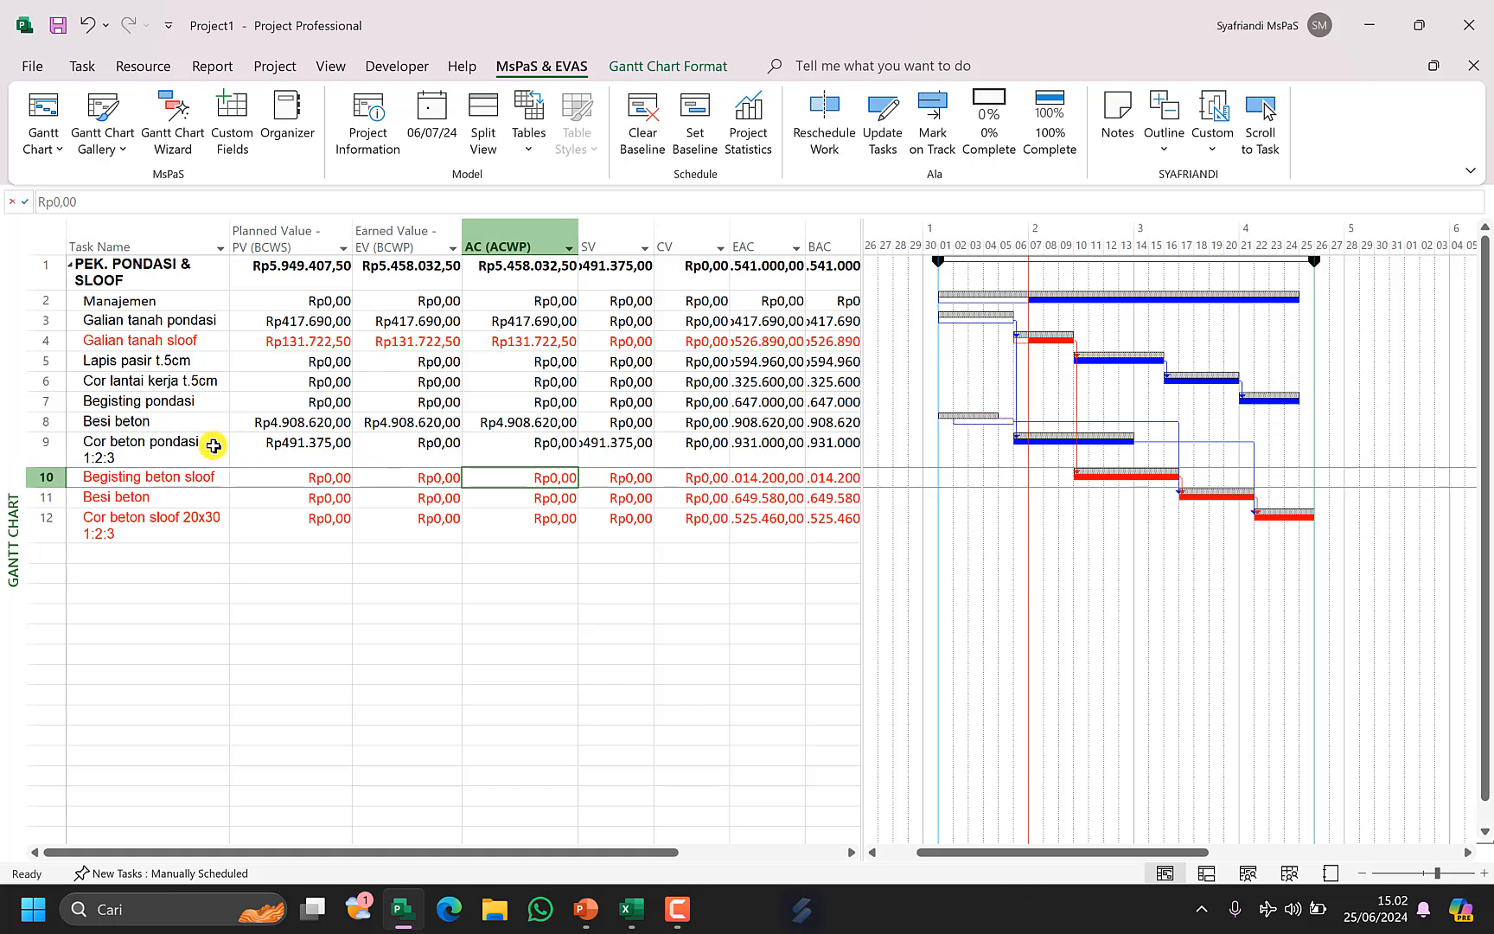
click(203, 418)
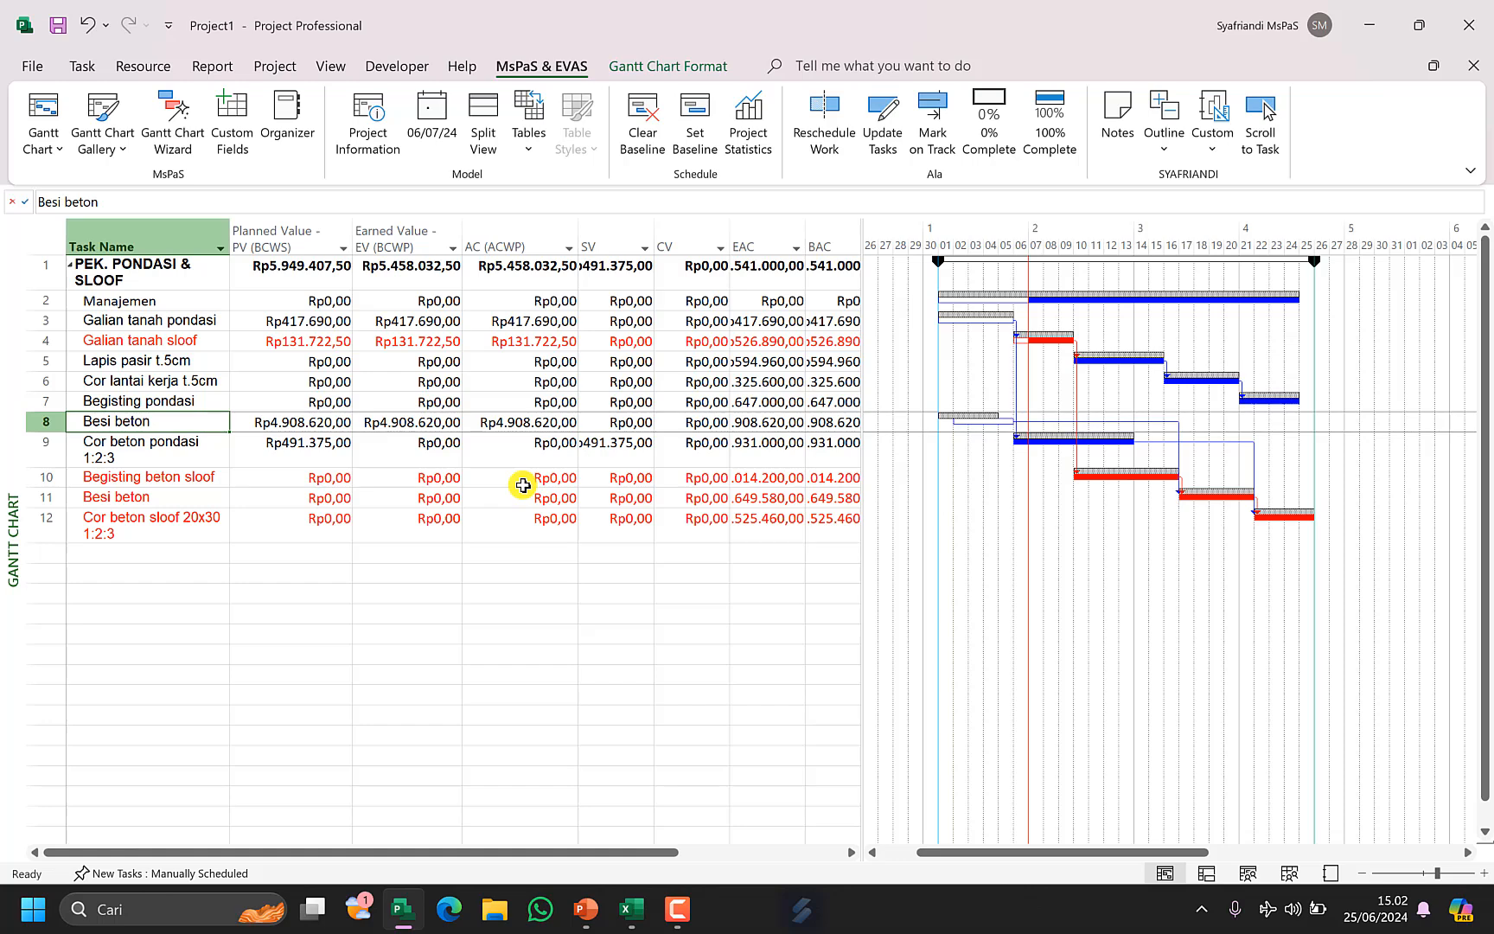
key(ctrl+z)
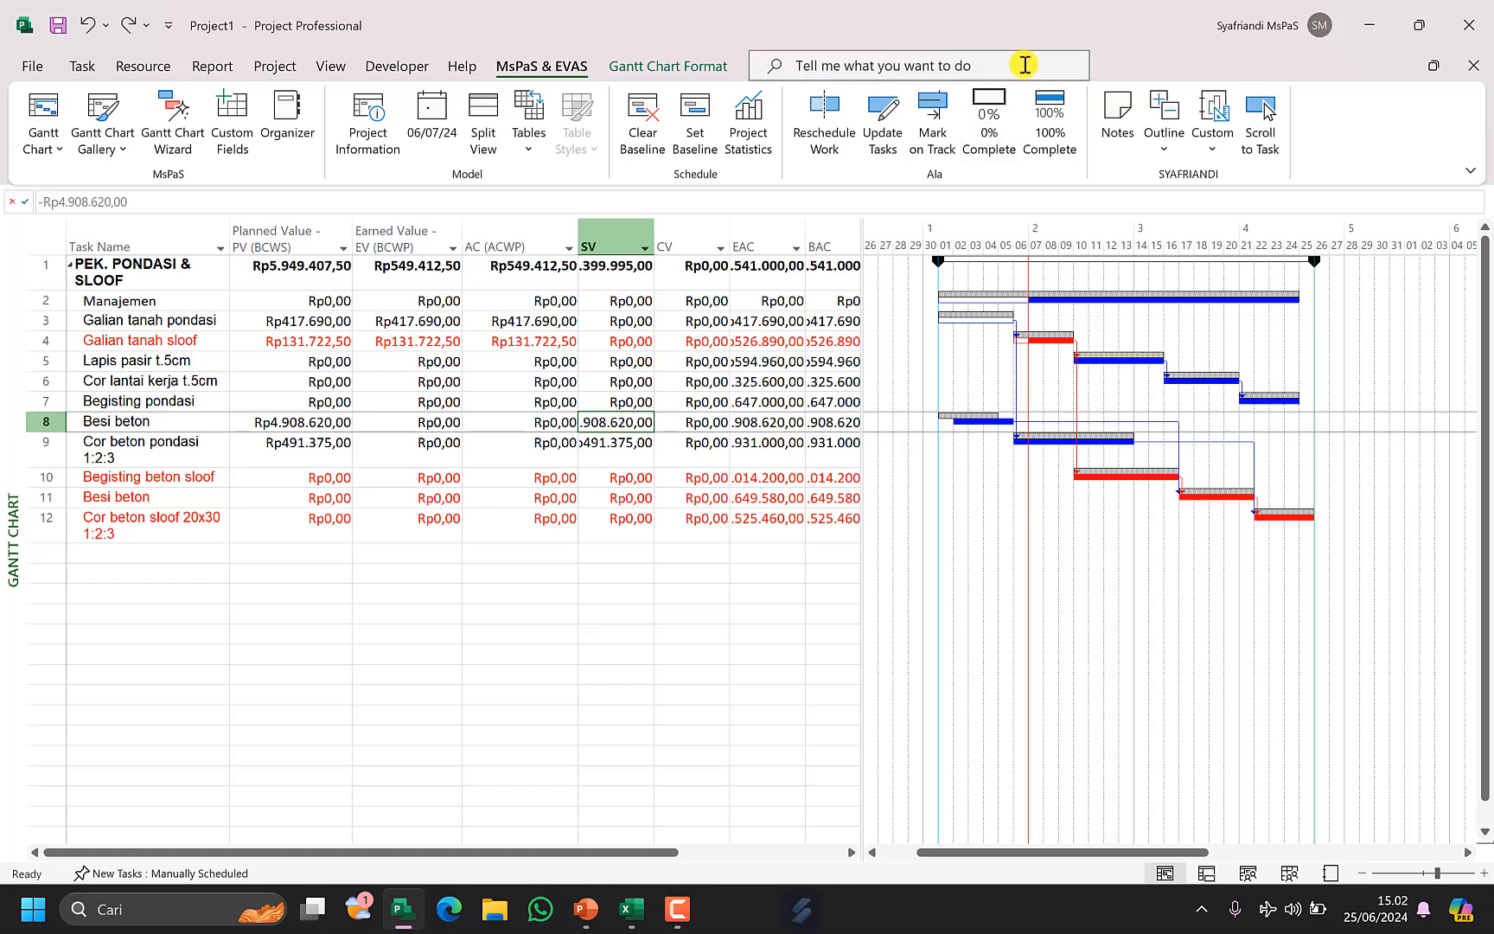
Set the actual start of Besi beton to 04/07/2024 through Update Tasks.
click(884, 117)
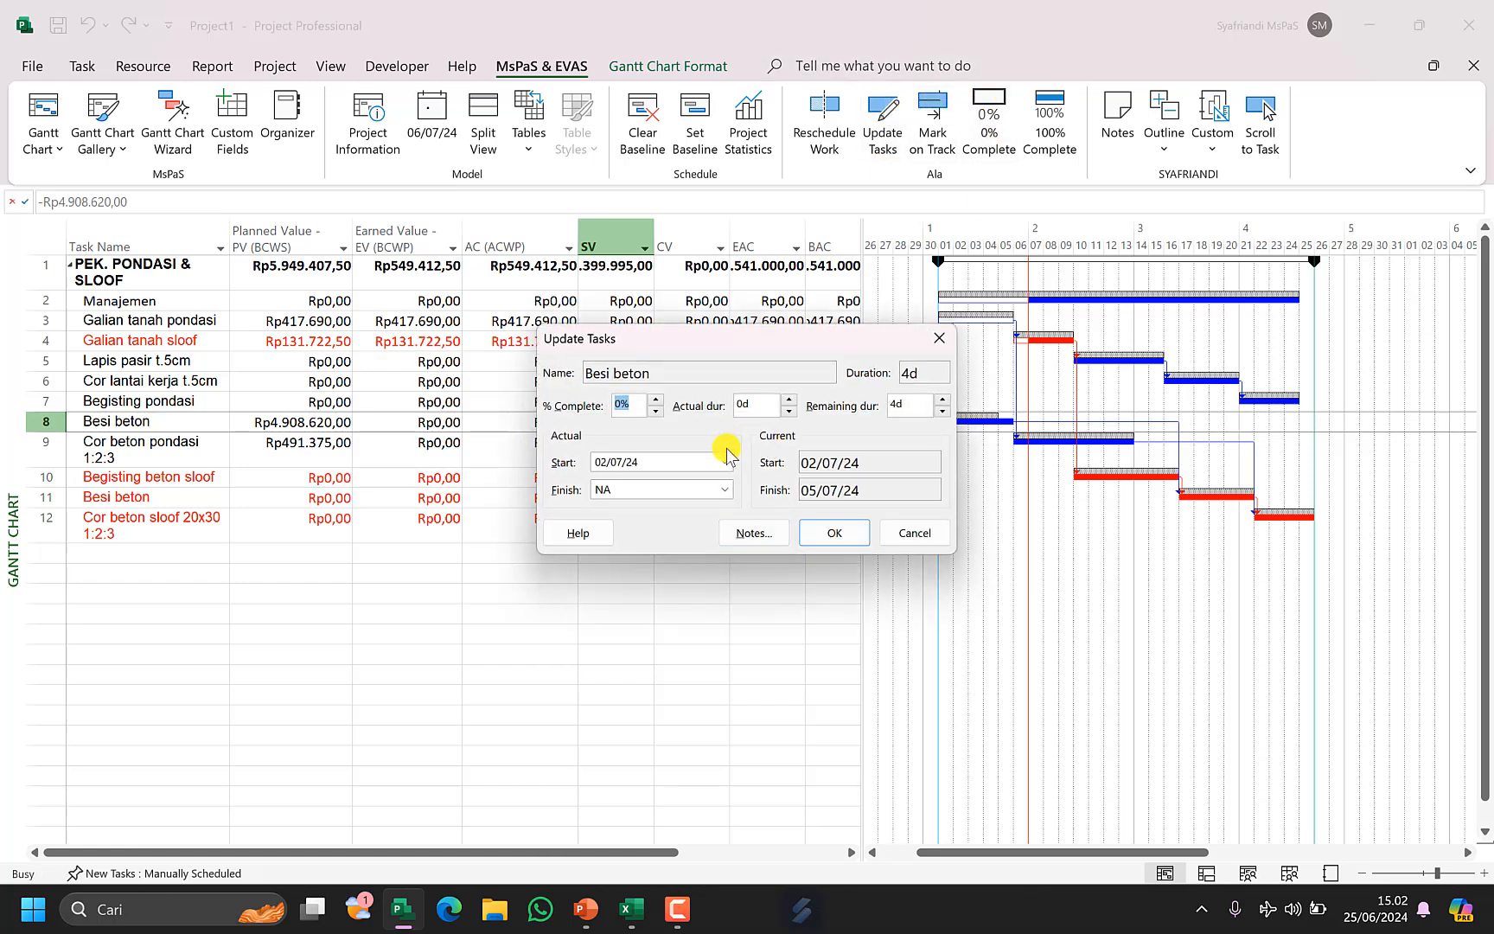
click(724, 462)
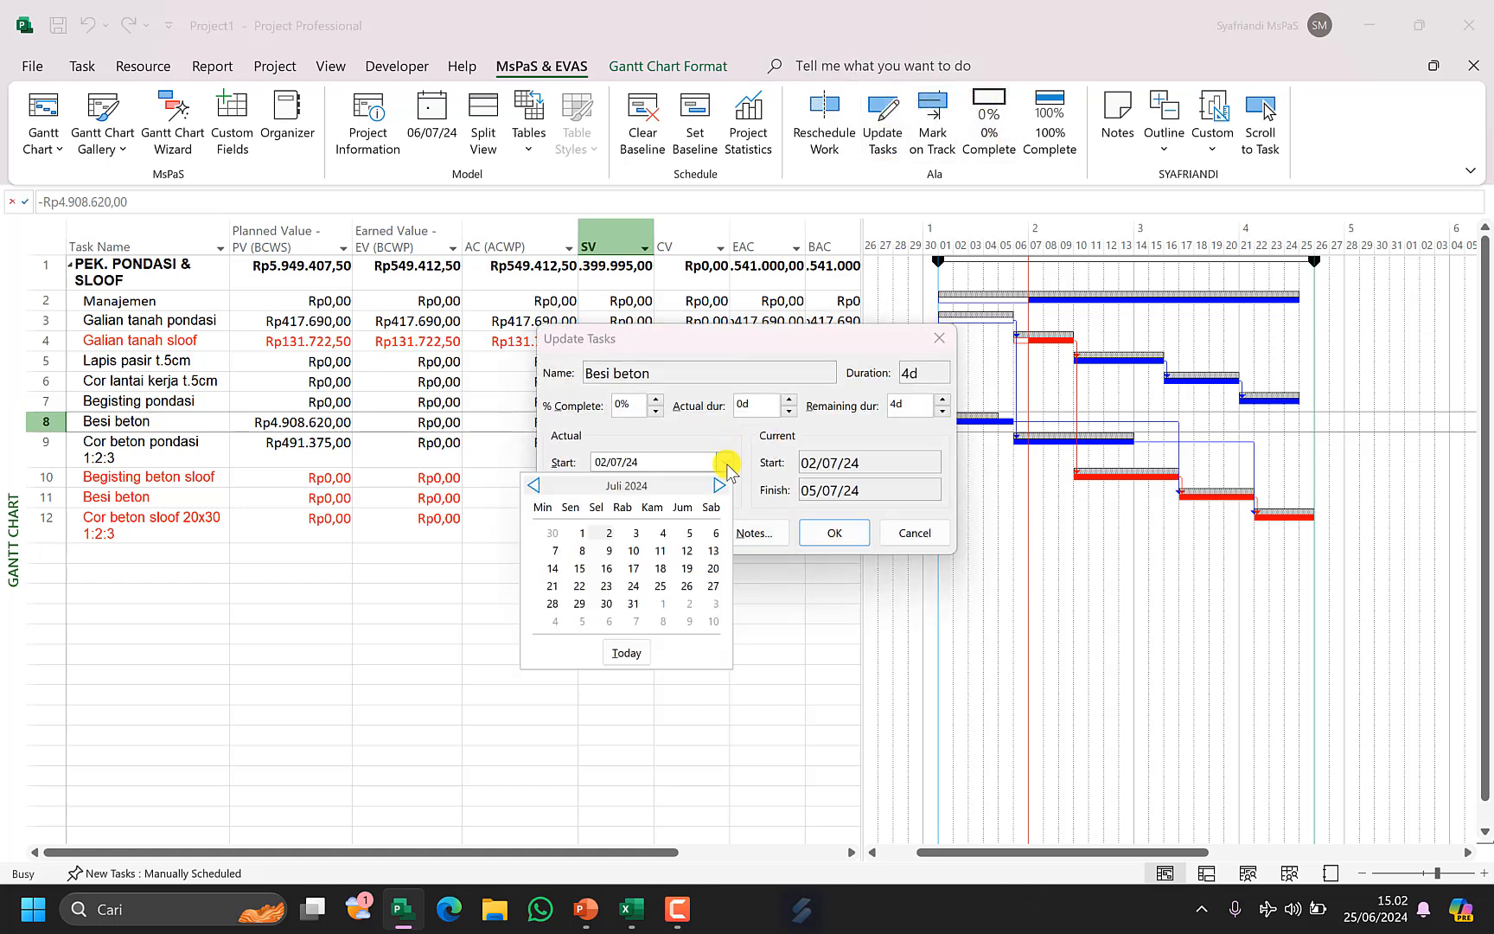
click(662, 533)
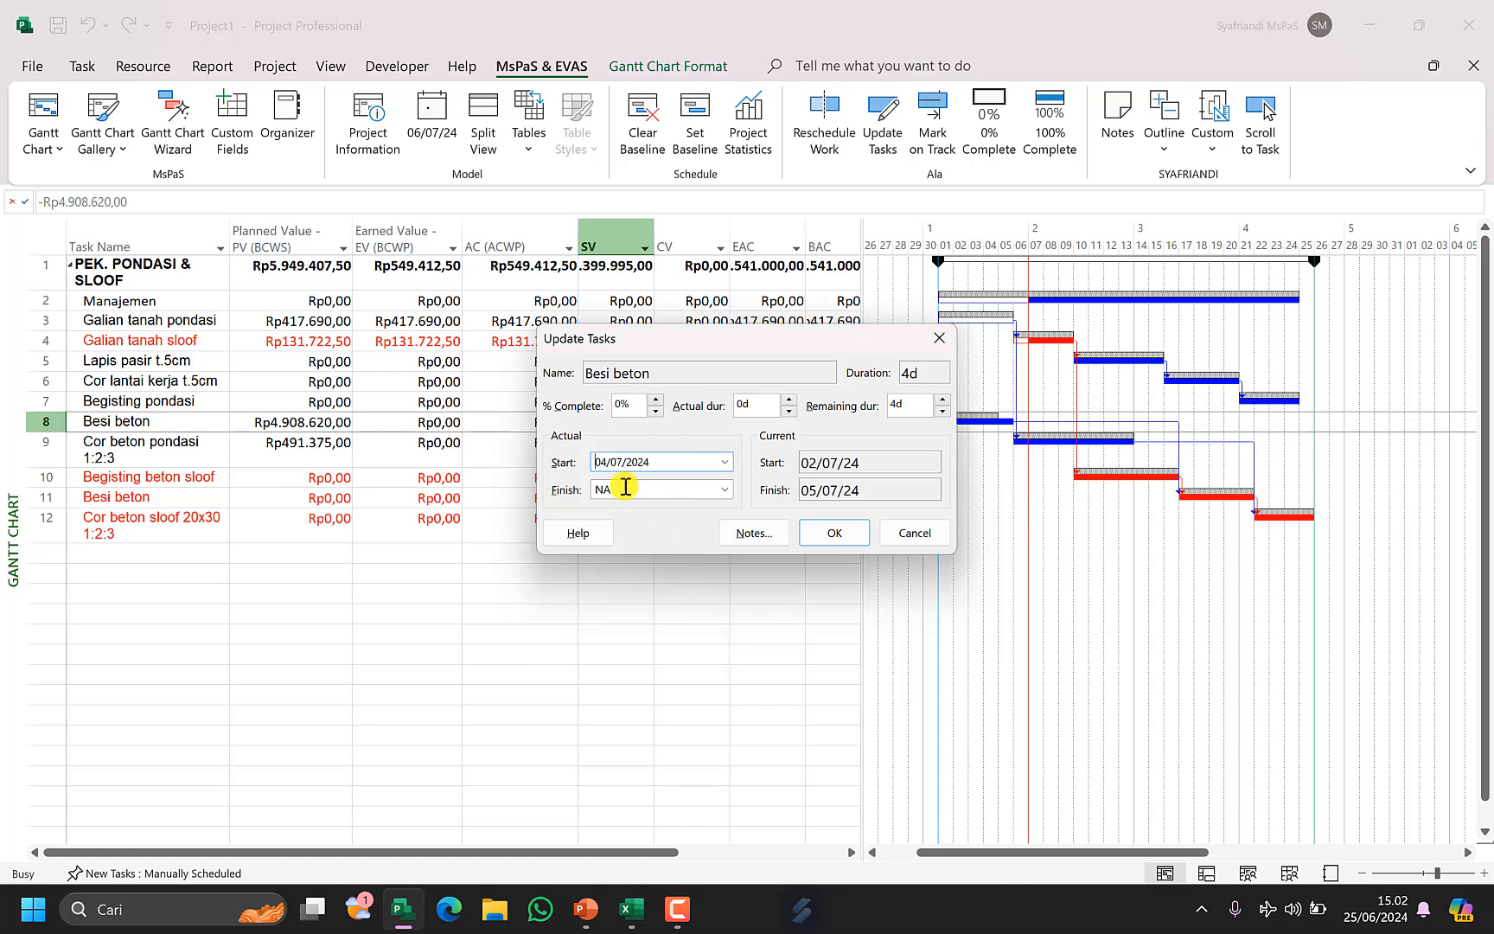
click(834, 533)
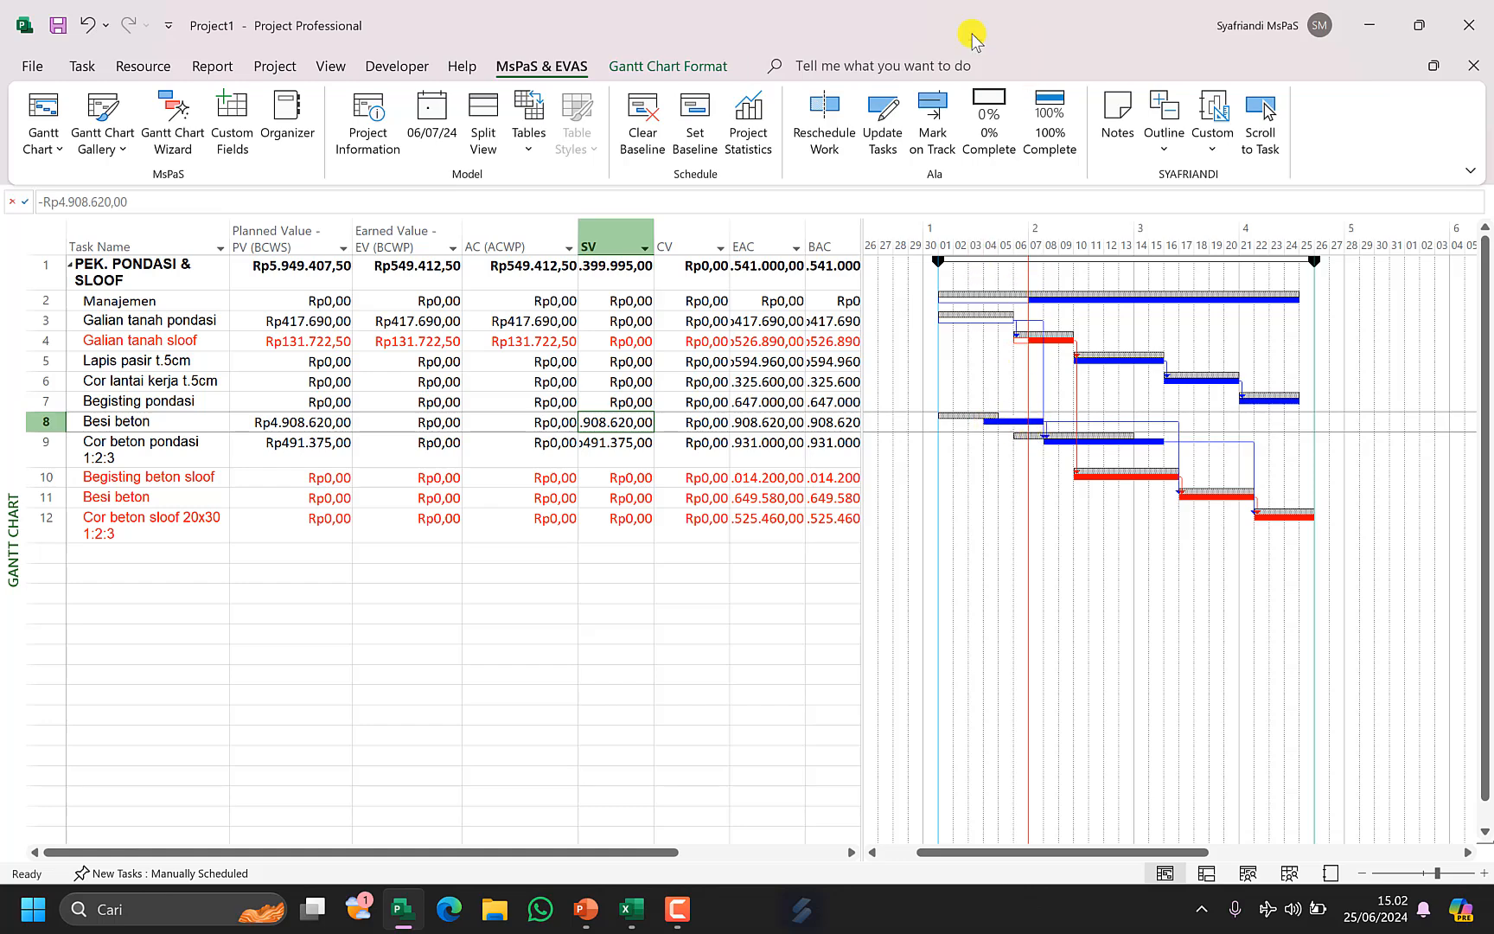
Mark Besi beton on track and inspect its Earned Value and AC (ACWP) cells.
click(933, 130)
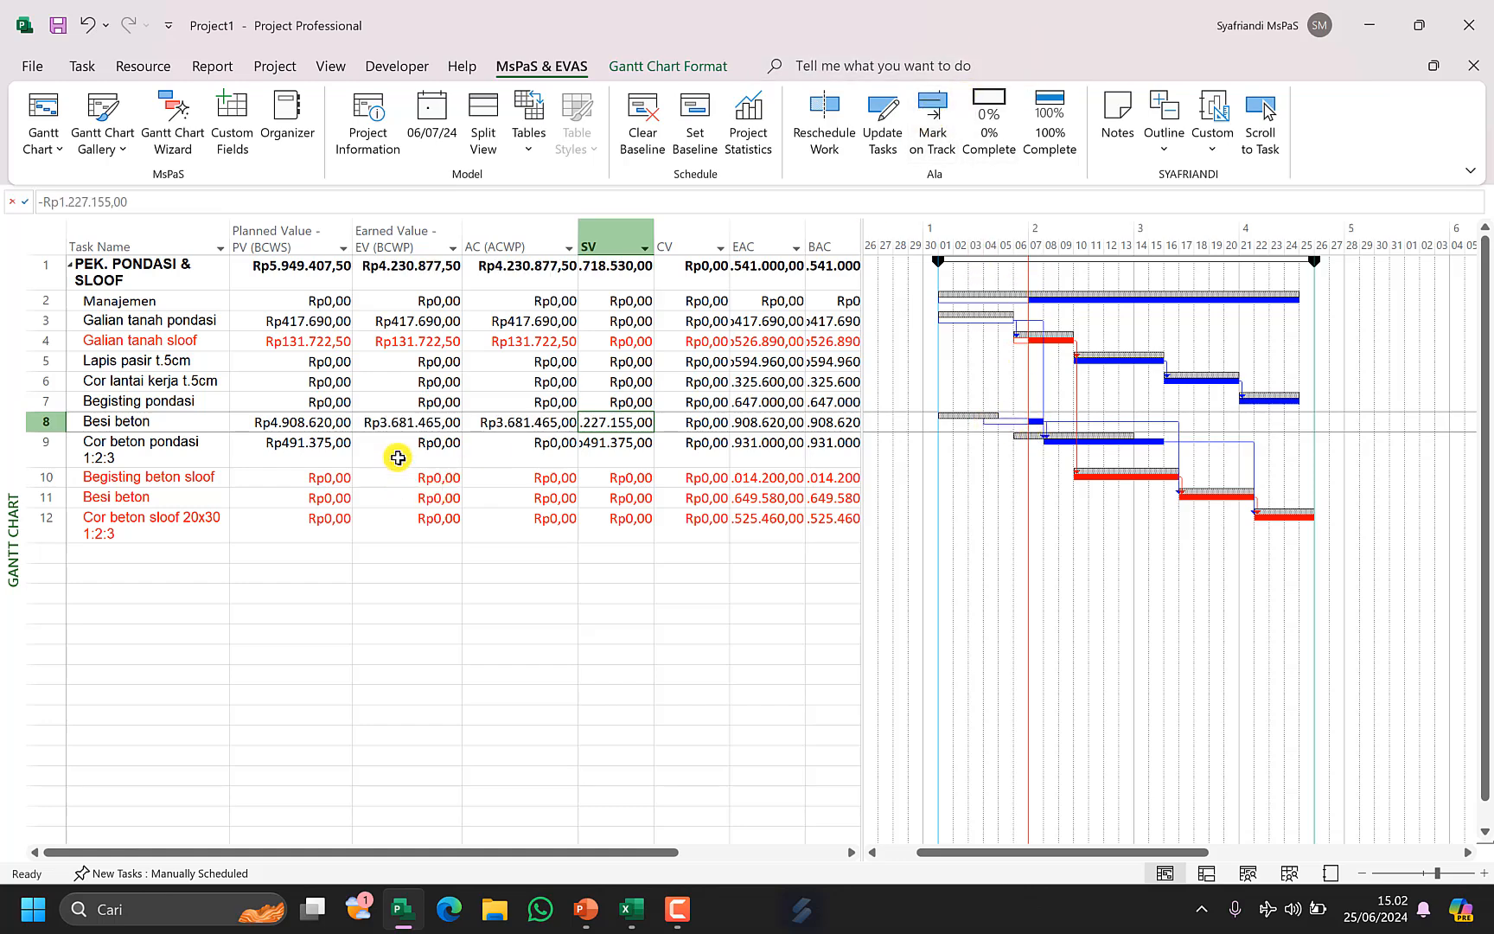
drag(391, 422, 504, 417)
click(514, 447)
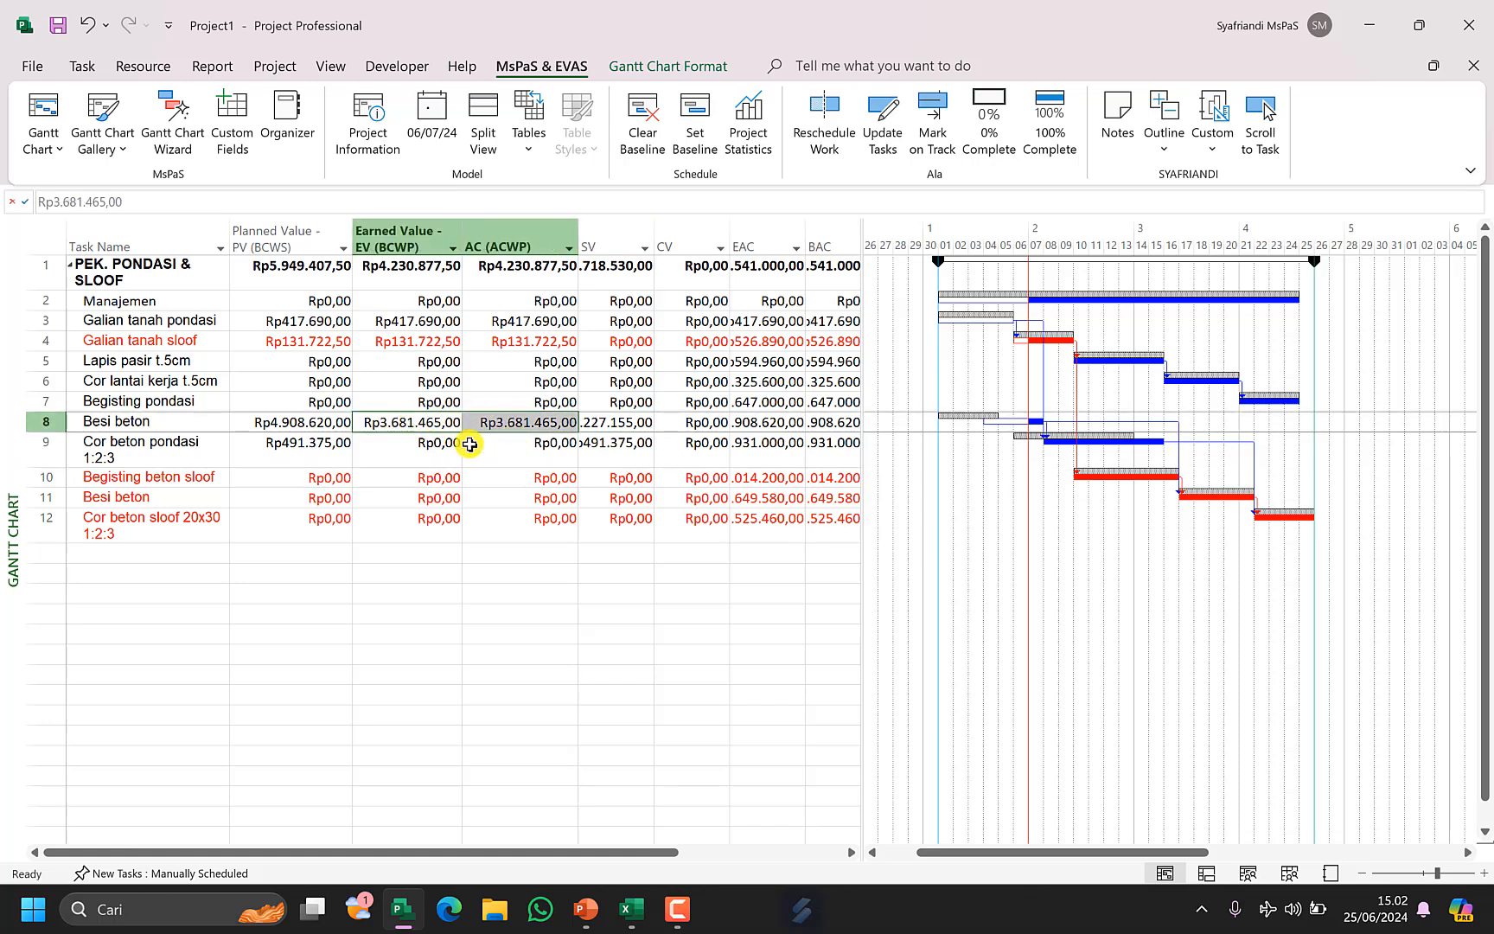
click(512, 471)
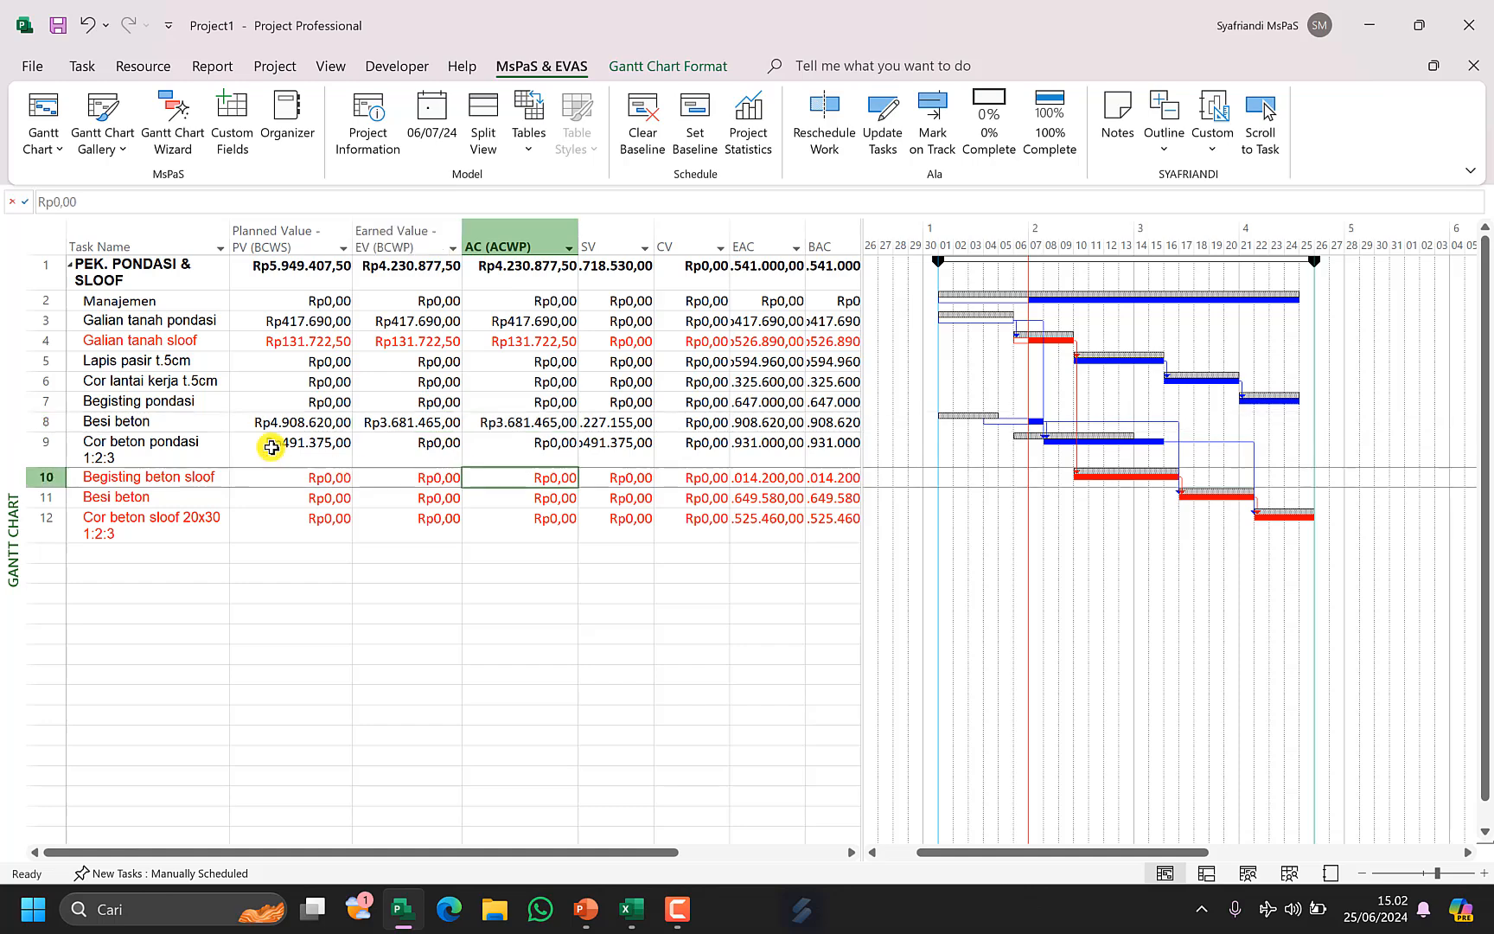
Show the Task Usage split for Besi beton and scroll to its daily assignment work.
click(158, 422)
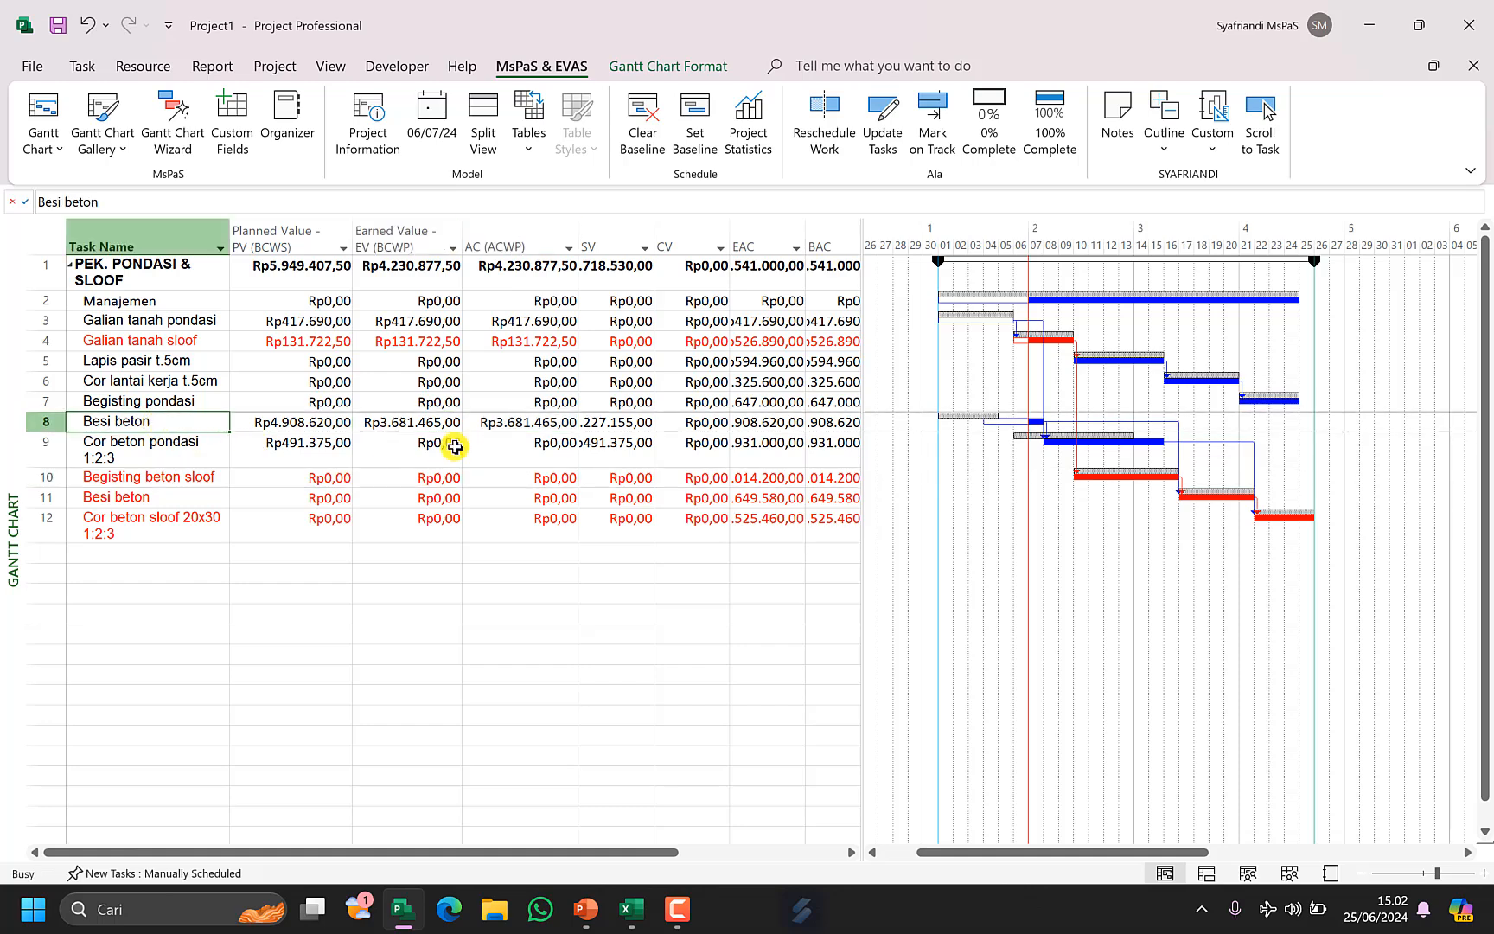
key(ctrl+j)
text(j)
key(Escape)
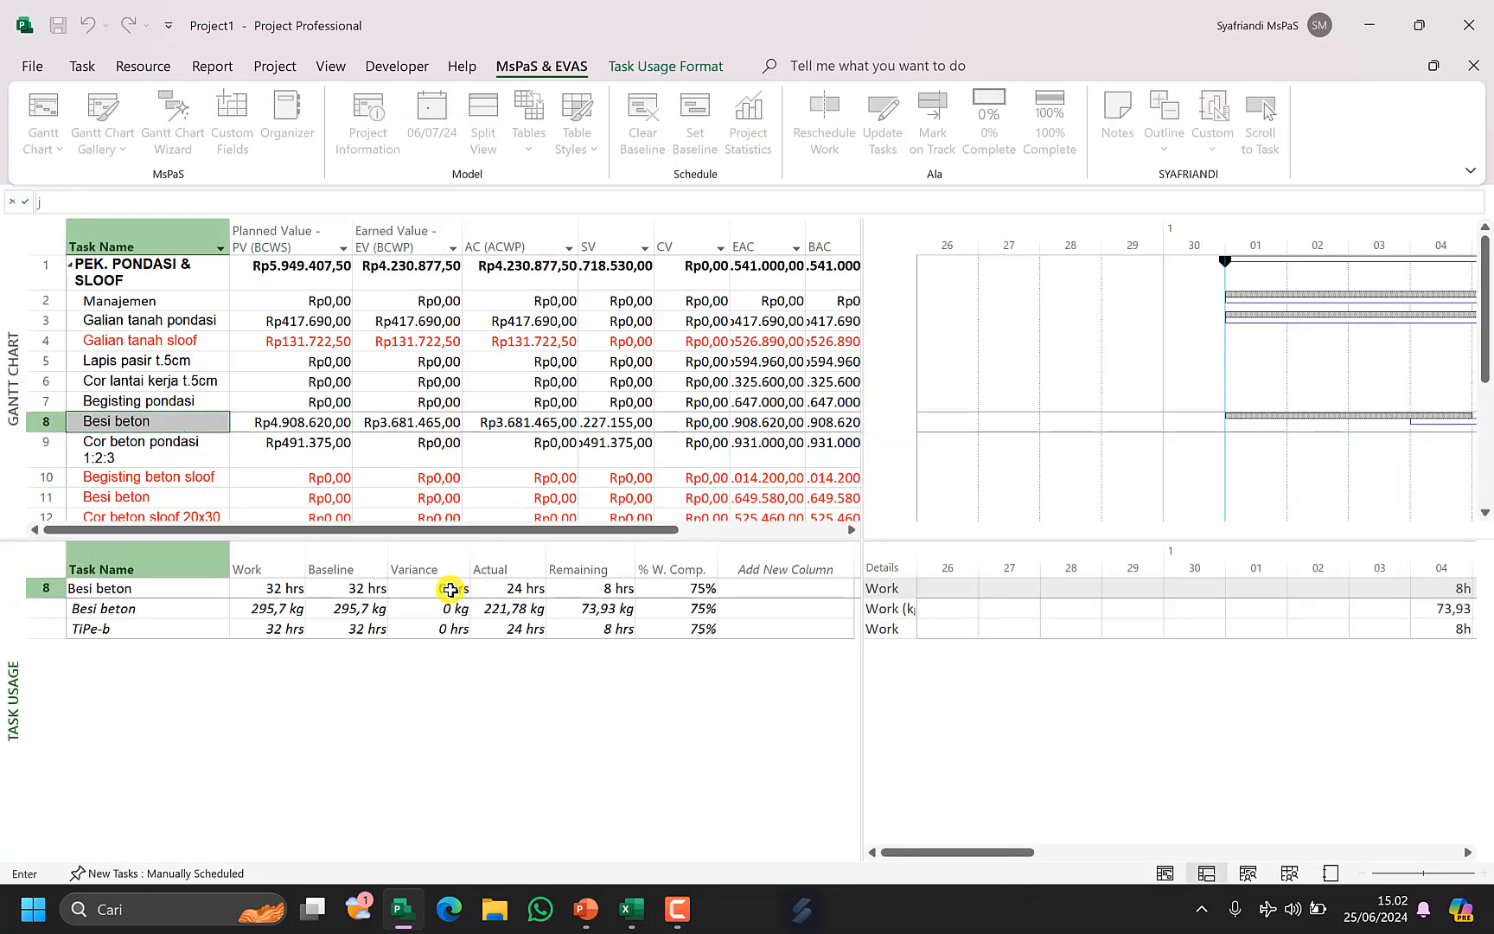
click(1260, 121)
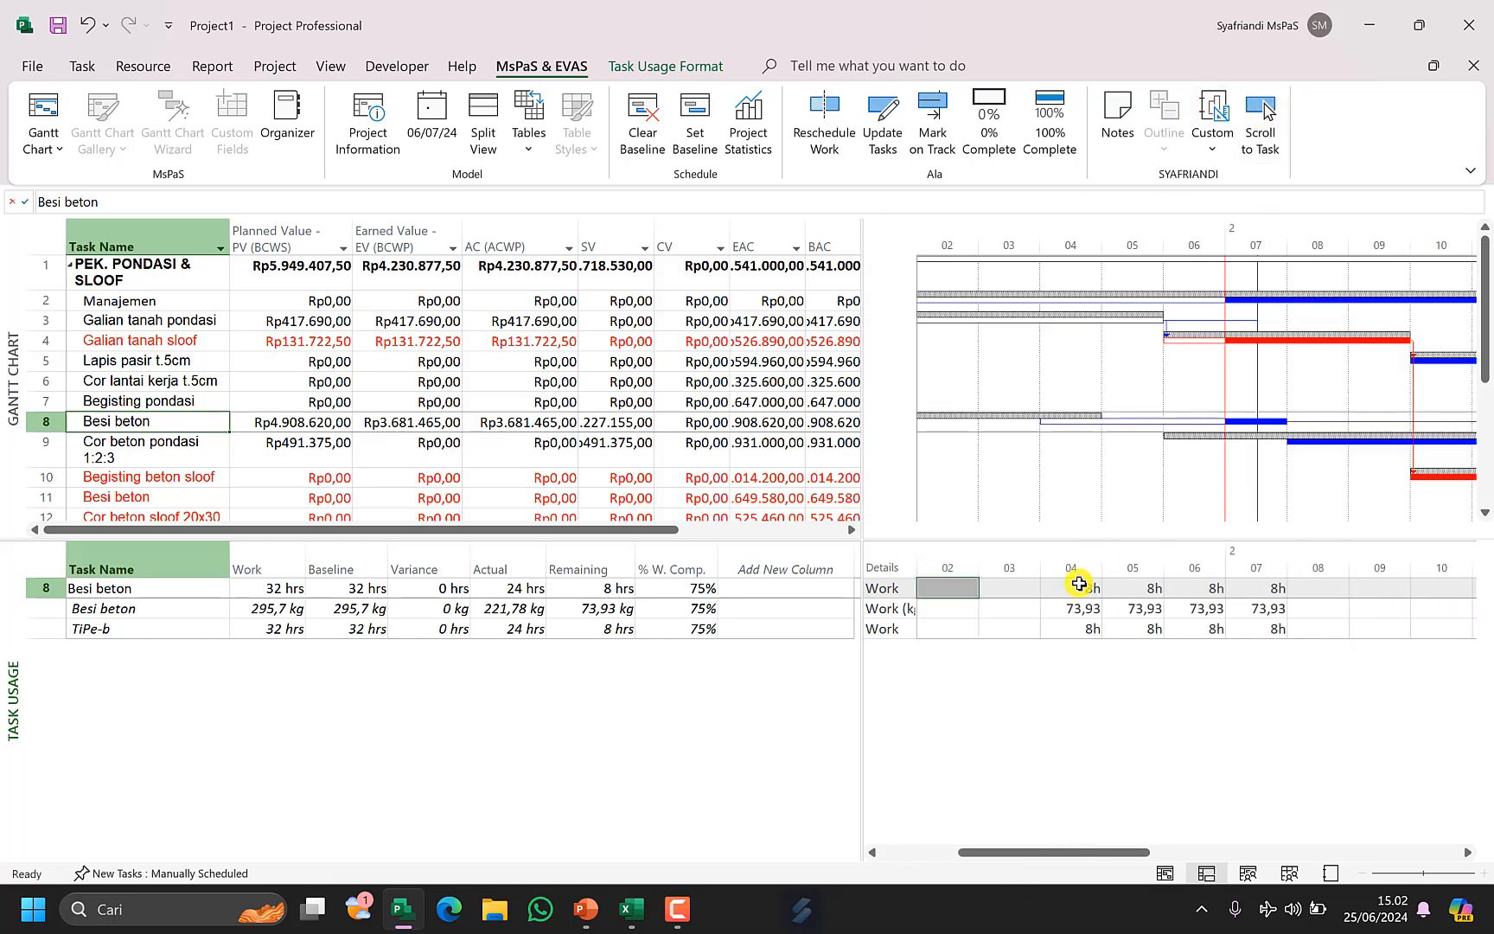
click(1085, 633)
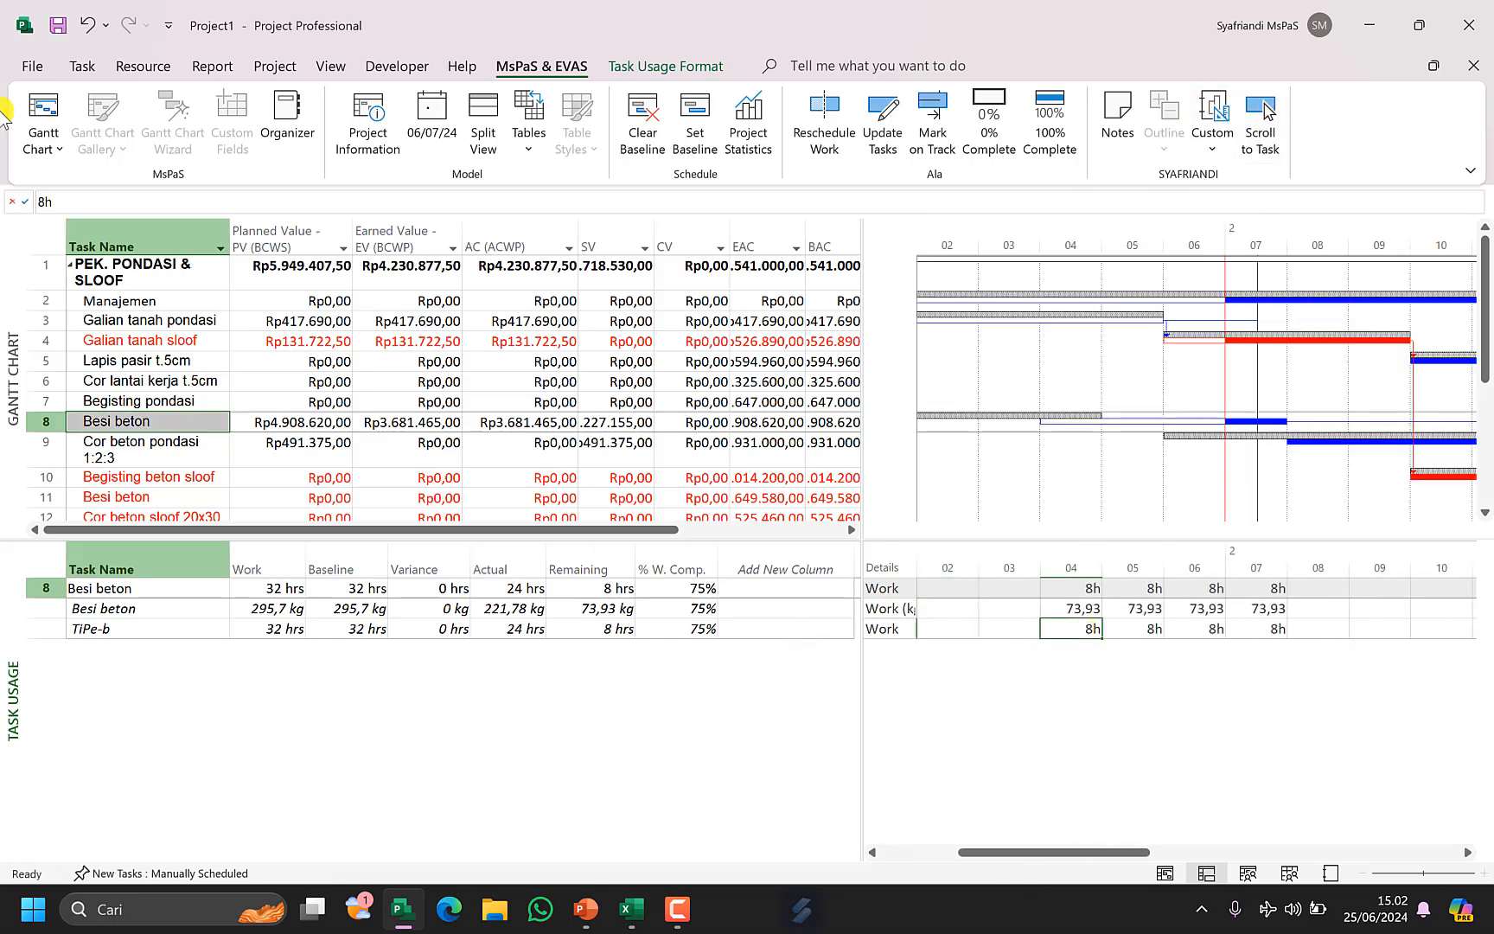
Set the project's scheduling option so work is entered in days.
click(34, 67)
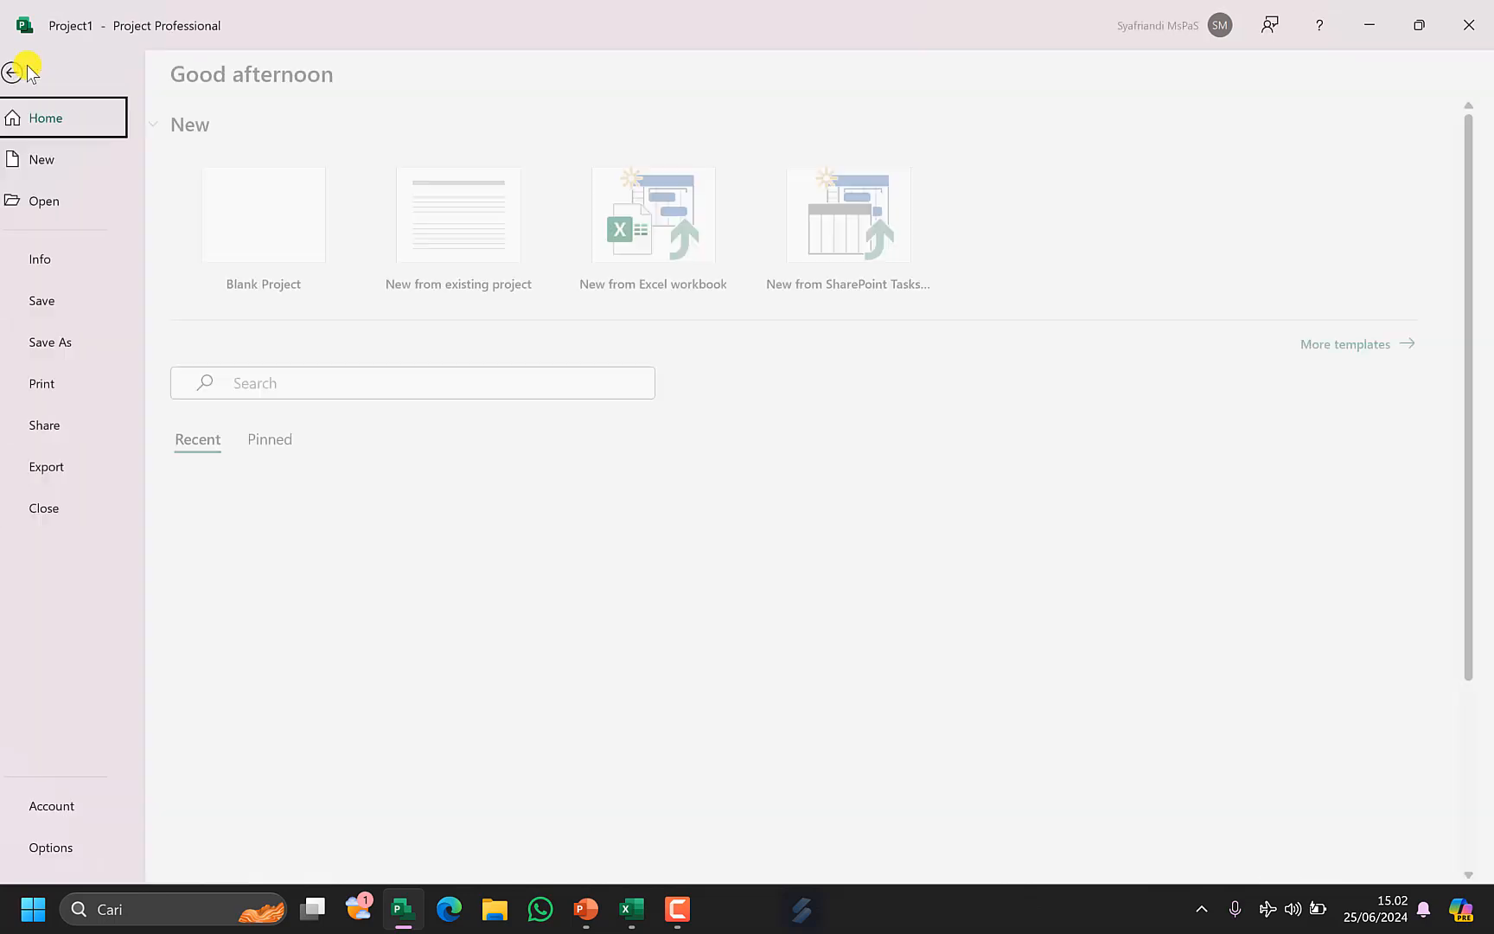
click(78, 853)
click(374, 195)
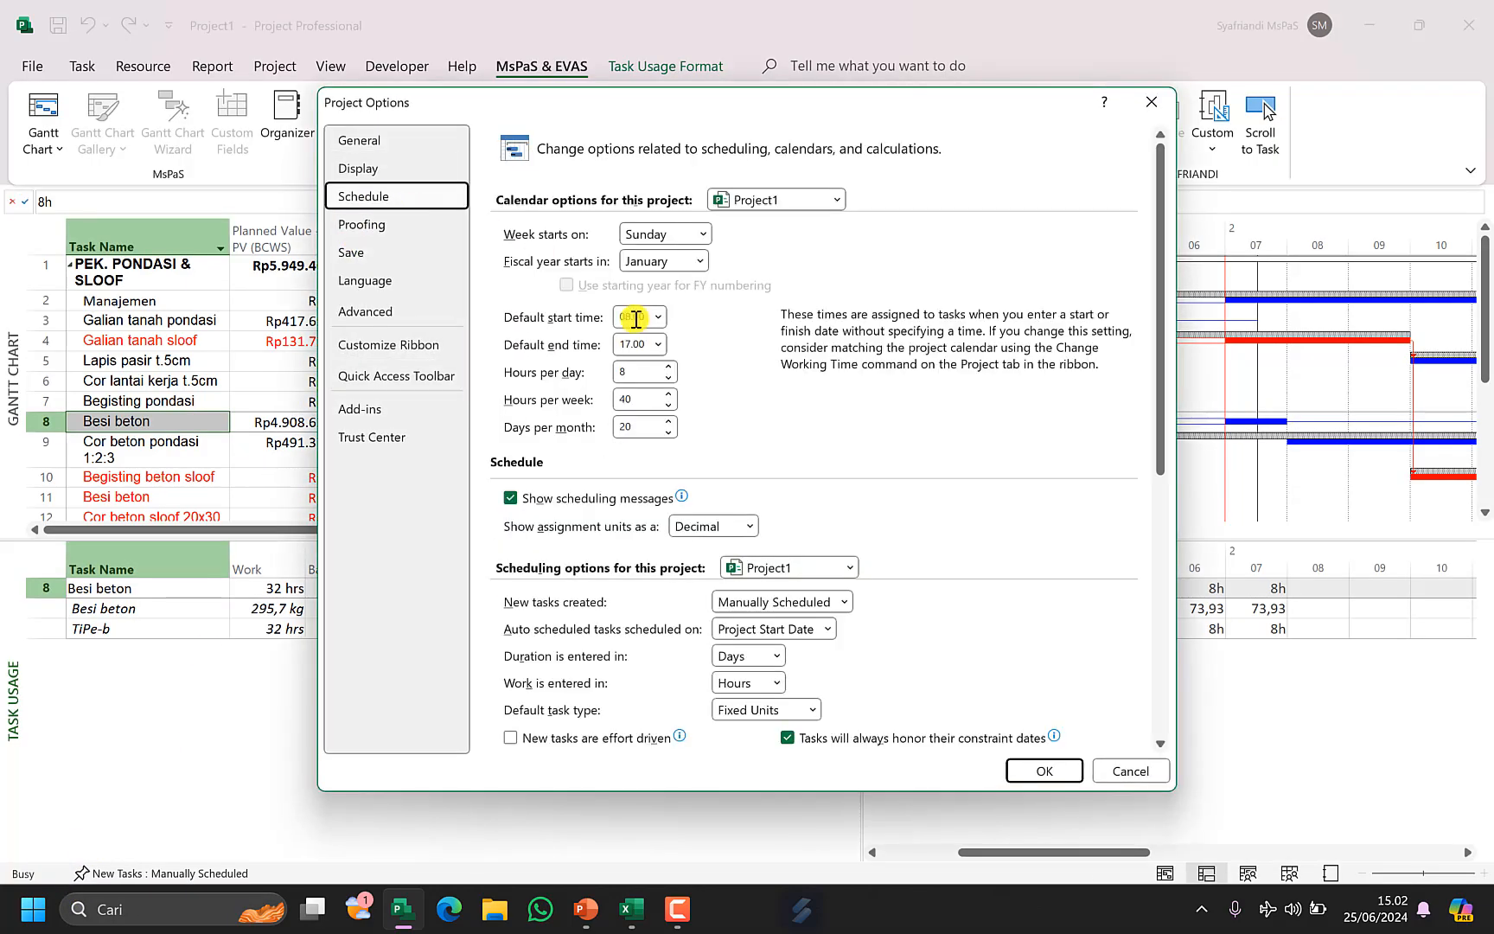
click(777, 683)
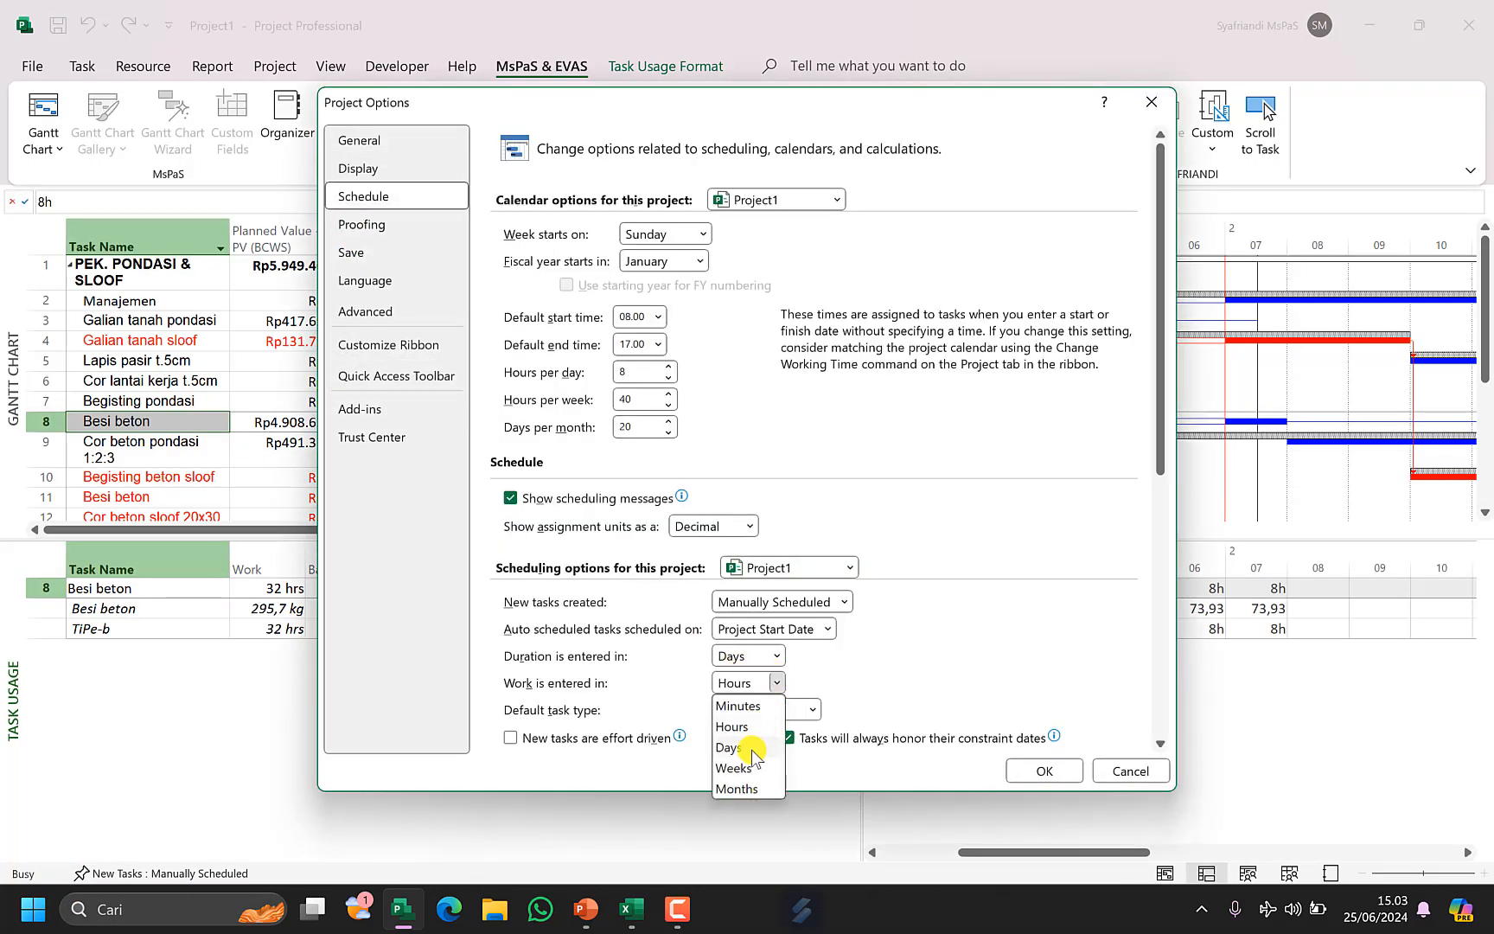
click(741, 747)
click(1044, 770)
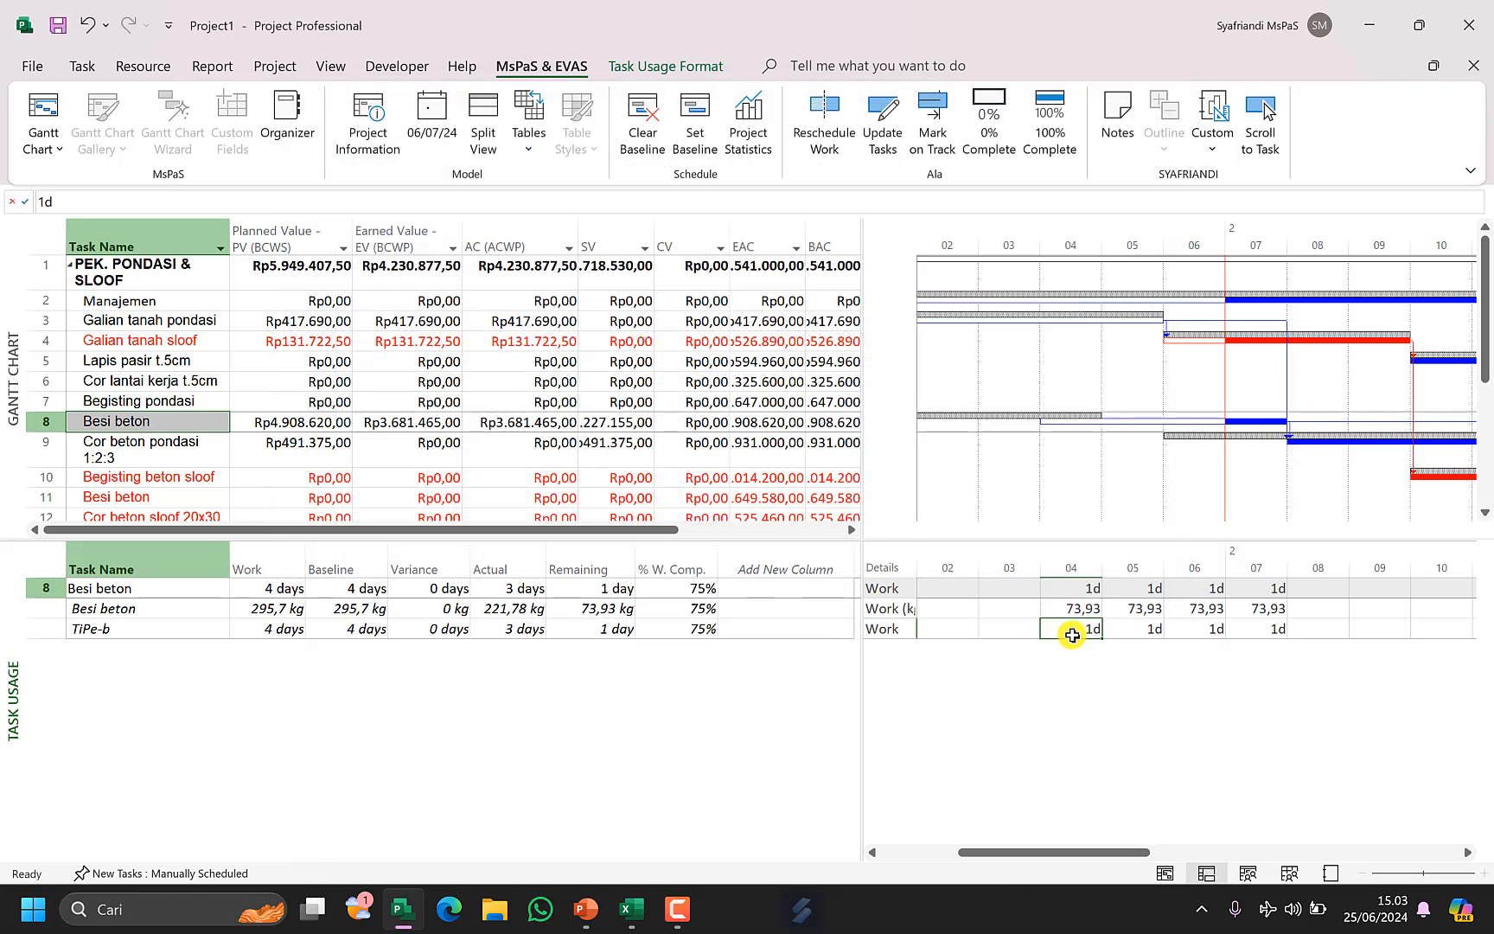
Compare Besi beton's daily work and baseline with its volume in the RAB workbook.
drag(1086, 634, 1267, 631)
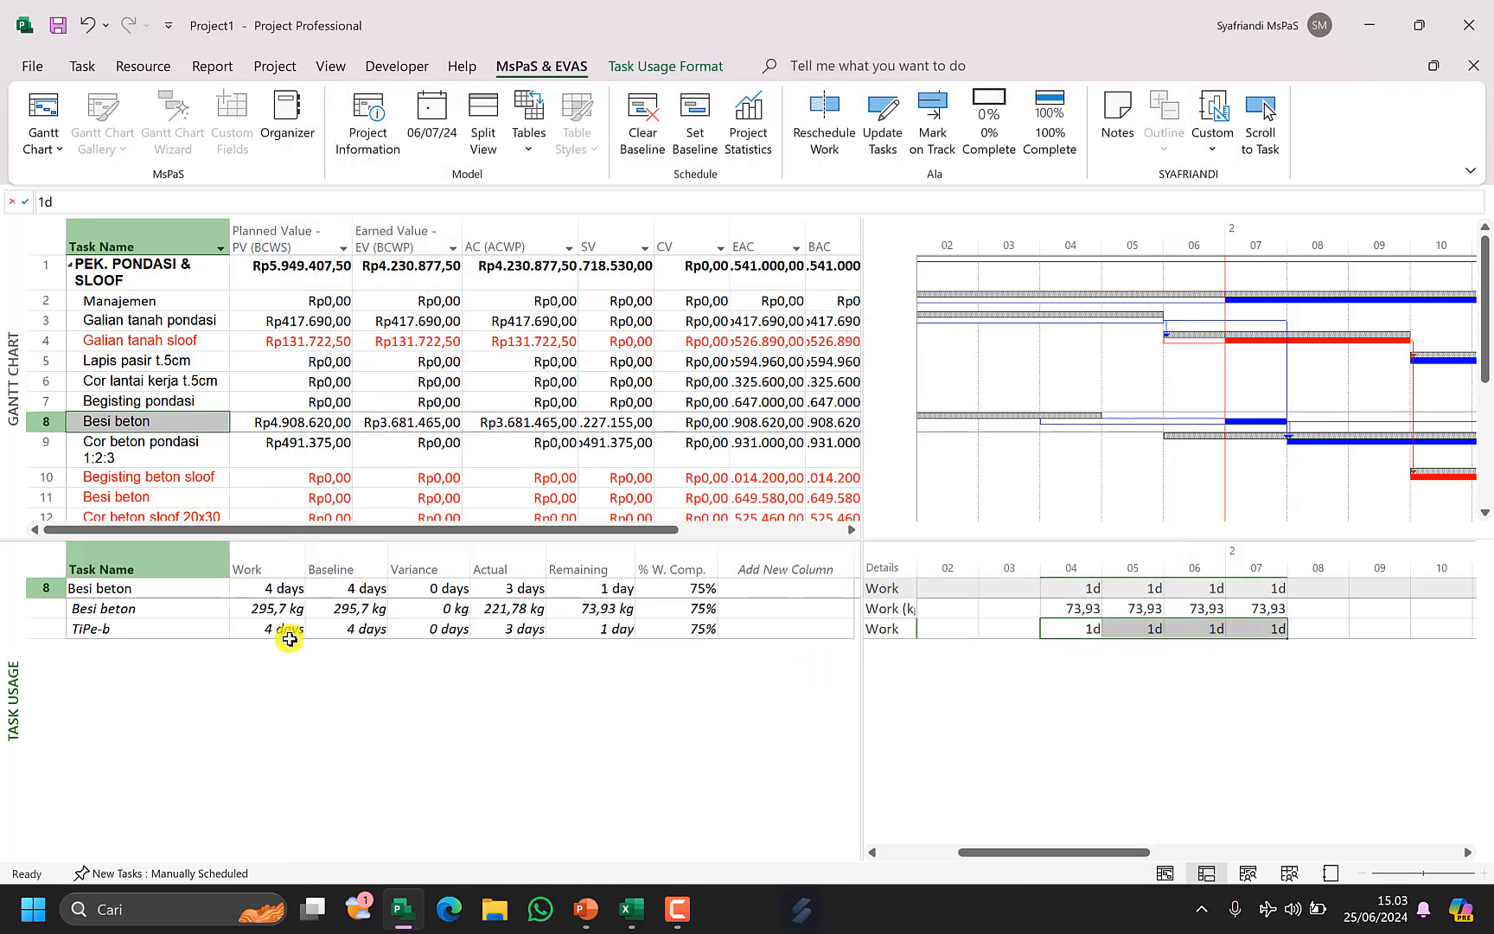
click(1124, 634)
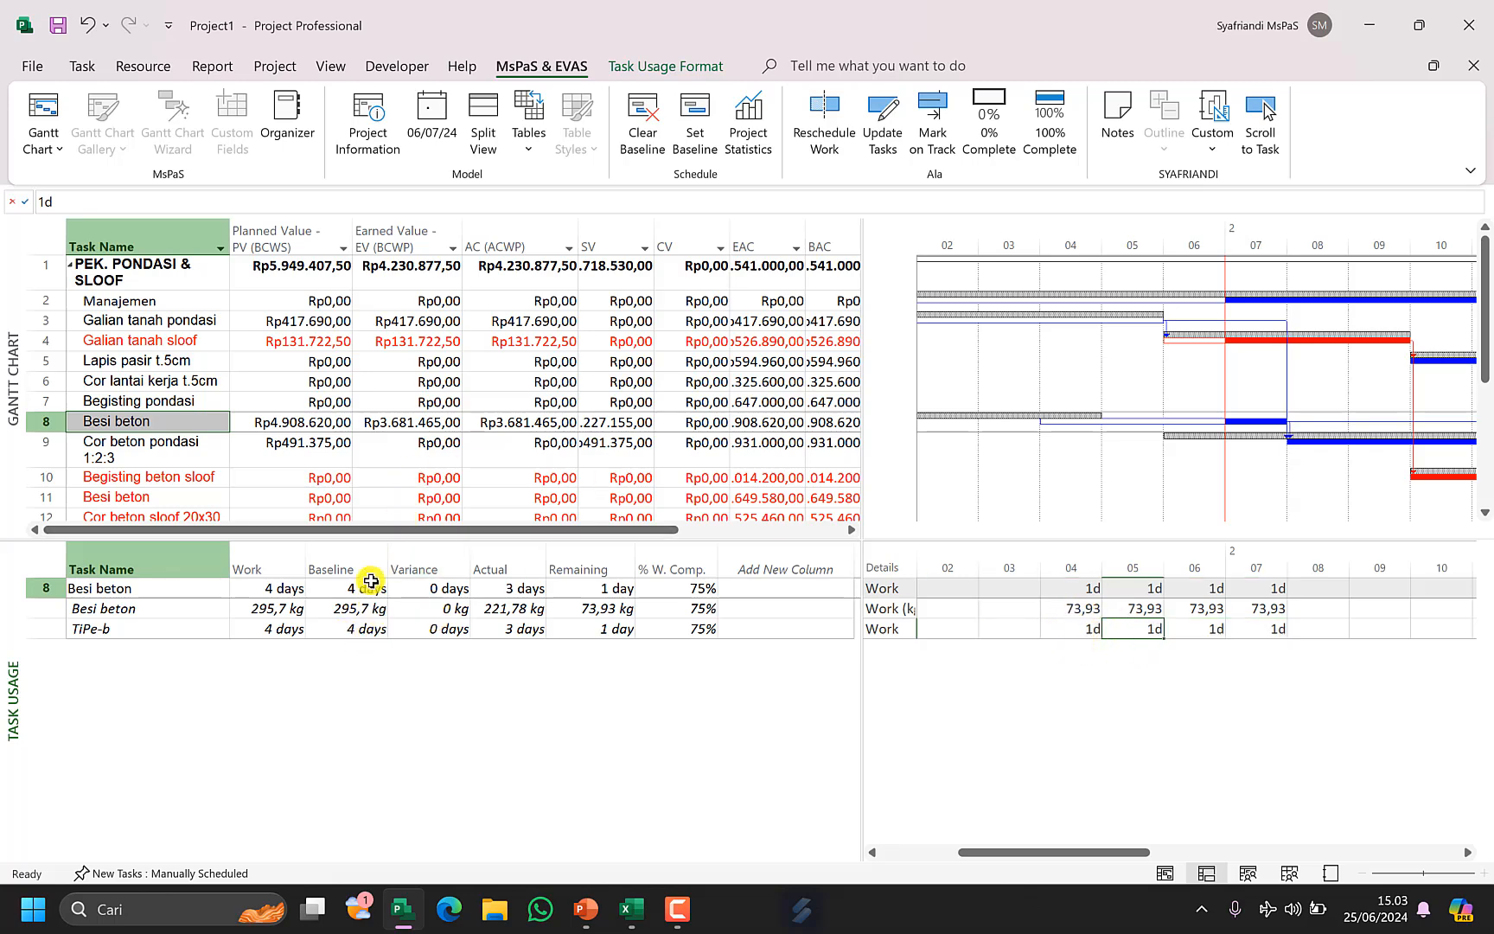
click(361, 610)
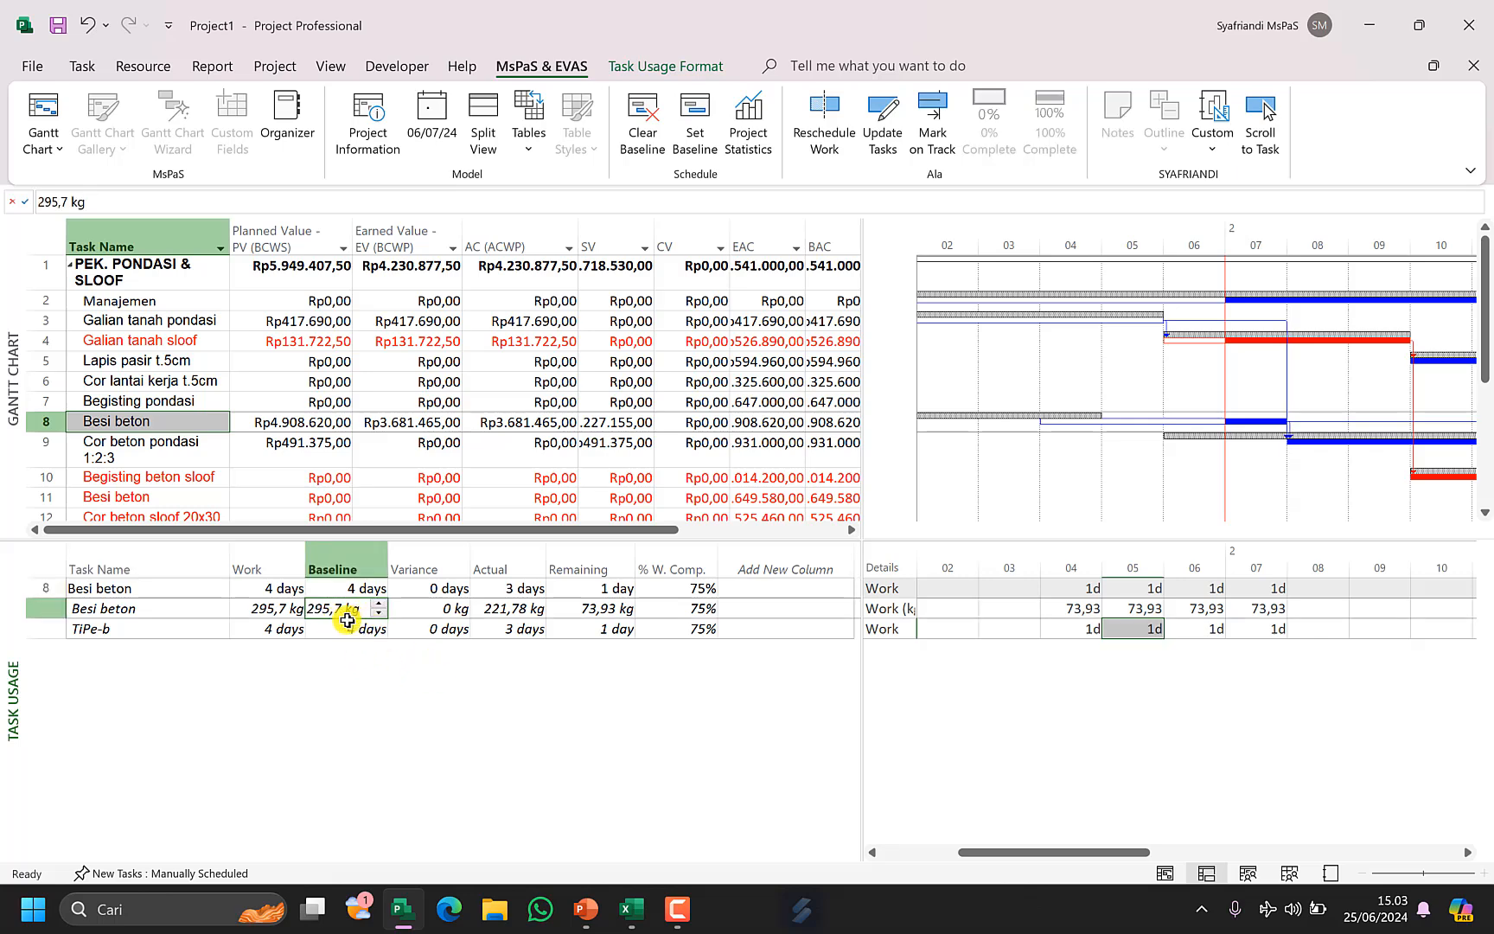
click(644, 912)
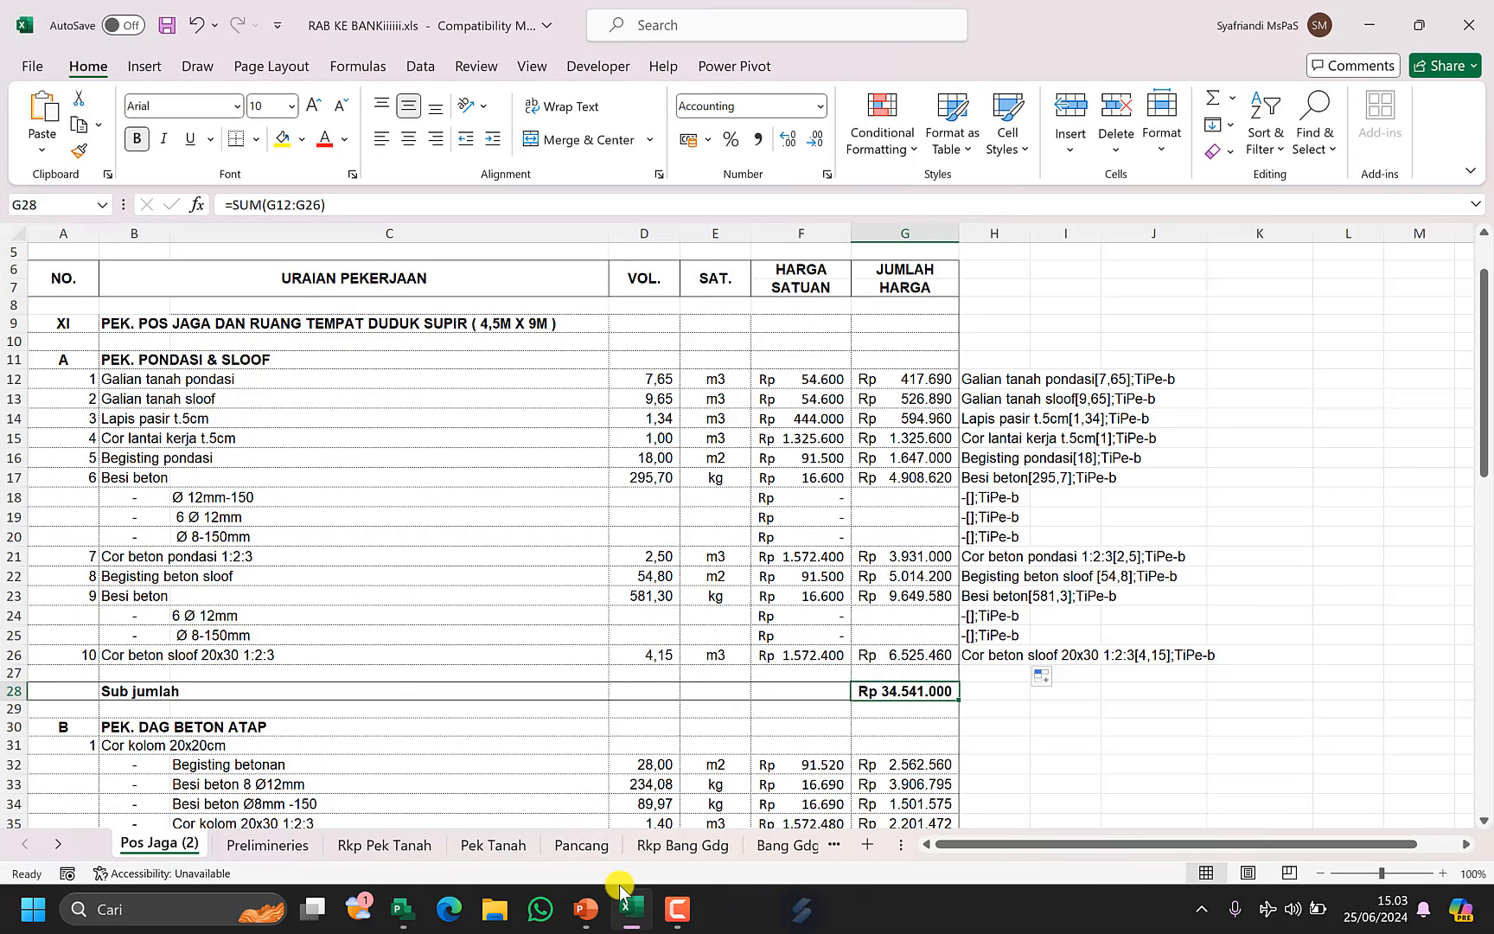
mouse_move(644, 432)
mouse_down()
mouse_move(650, 522)
mouse_move(645, 434)
mouse_up()
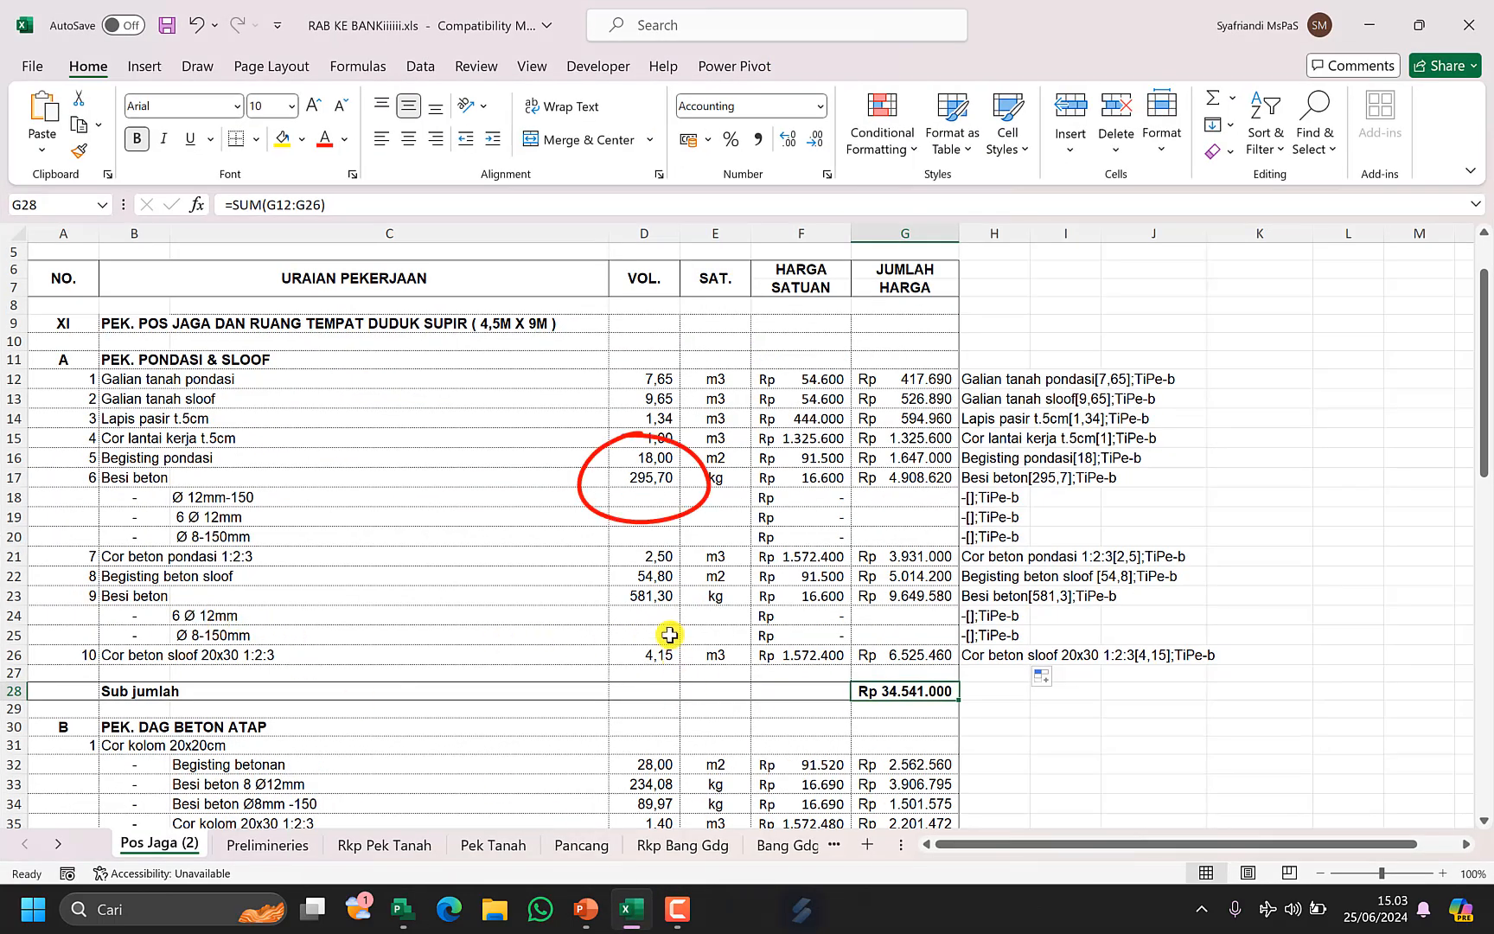
click(660, 475)
click(12, 478)
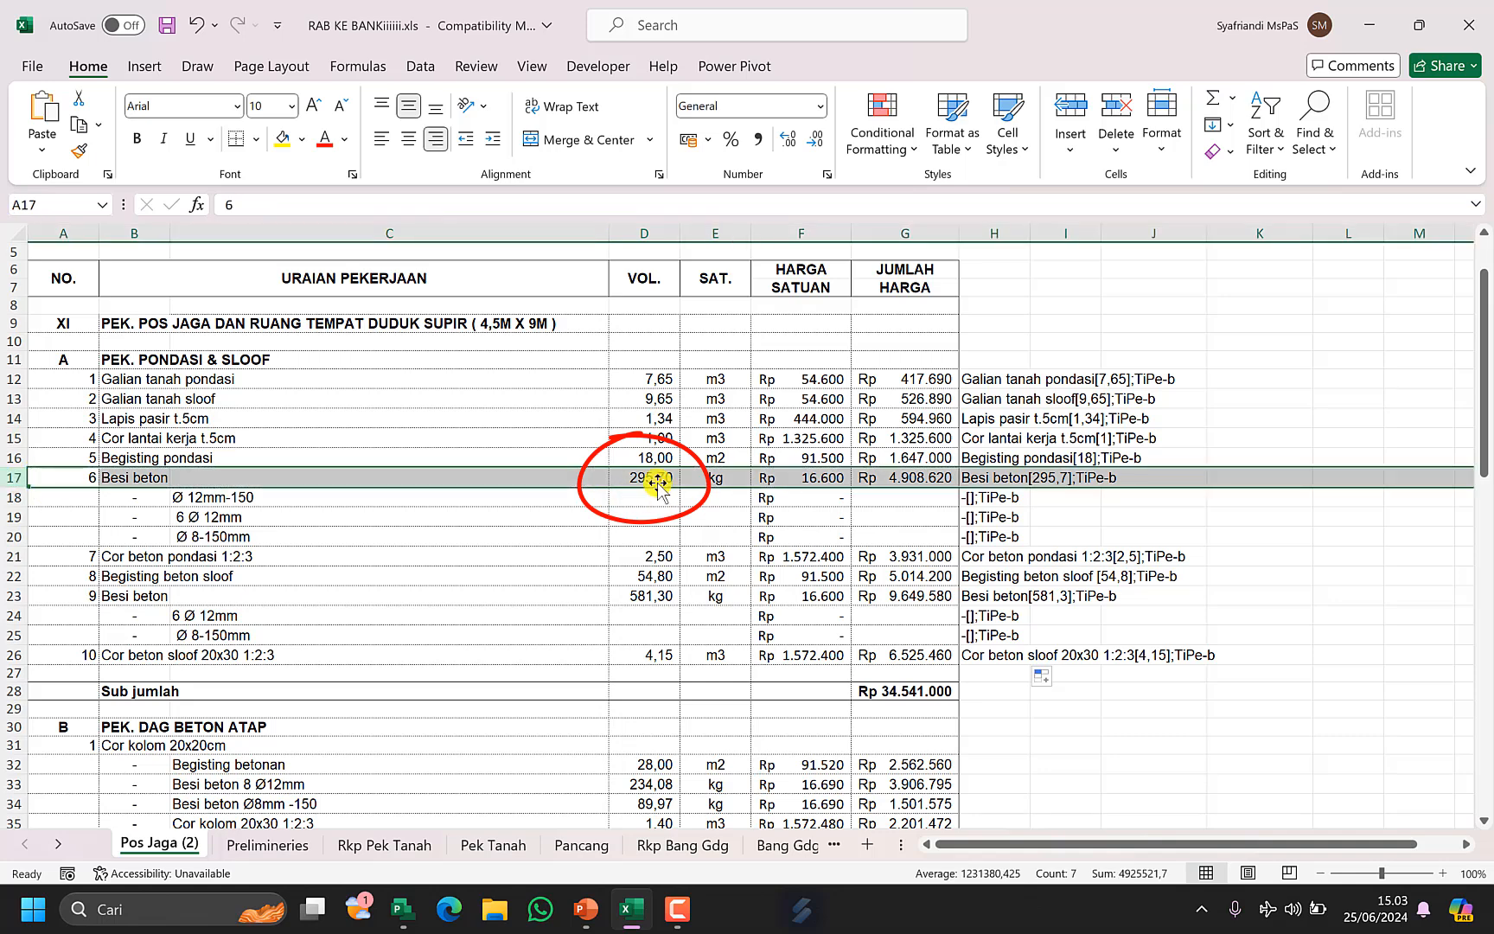
click(399, 909)
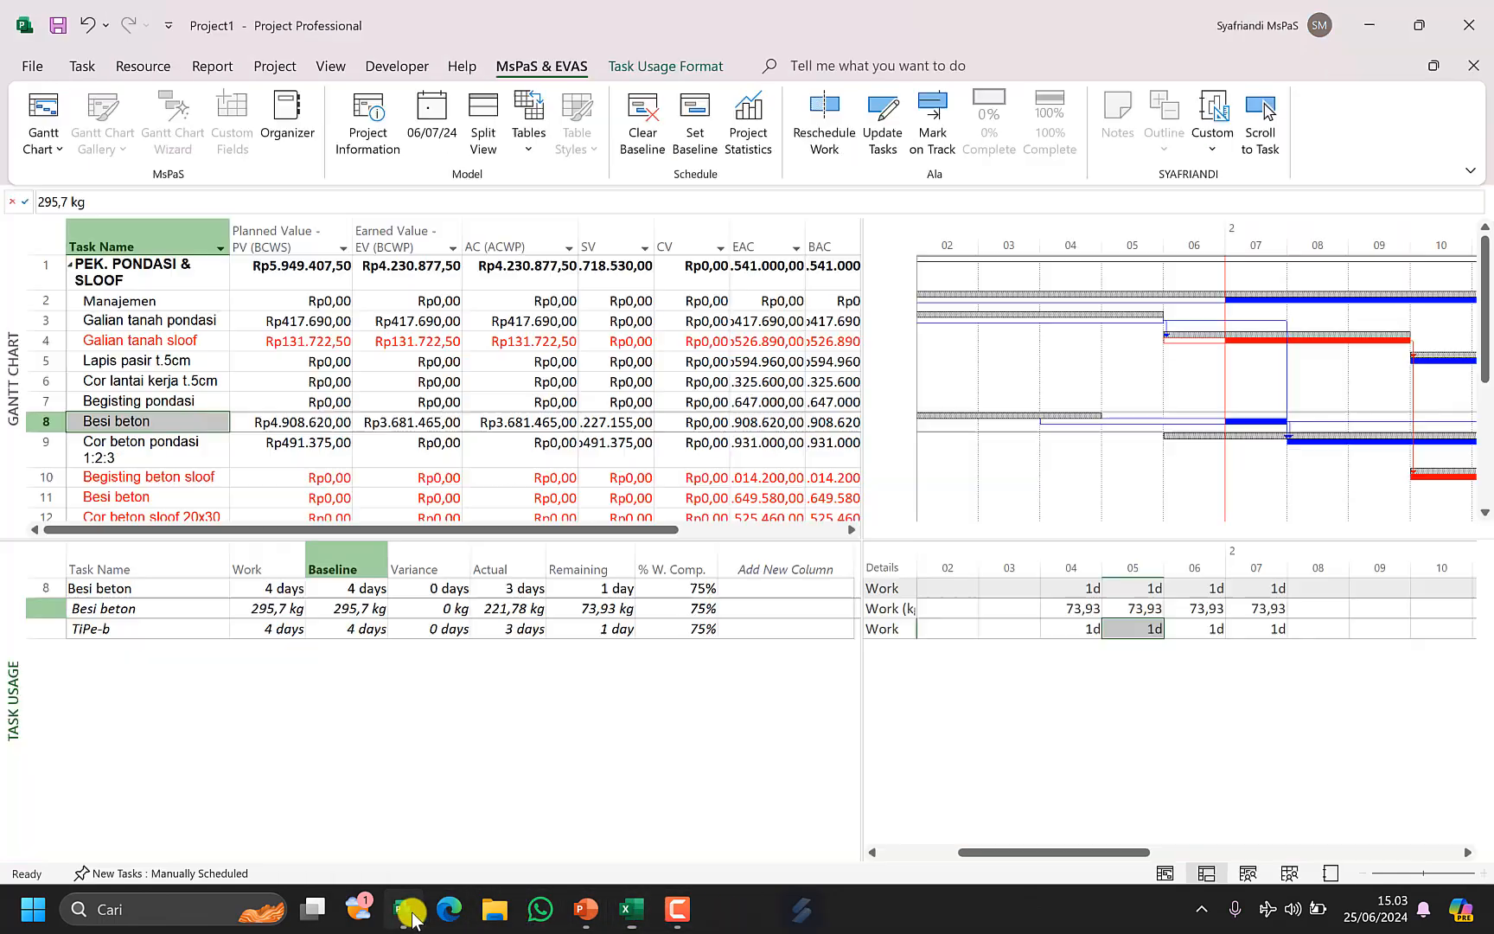
Add Actual Work rows to the usage timescale and inspect Besi beton's baseline, actual and remaining work.
click(372, 630)
right_click(898, 617)
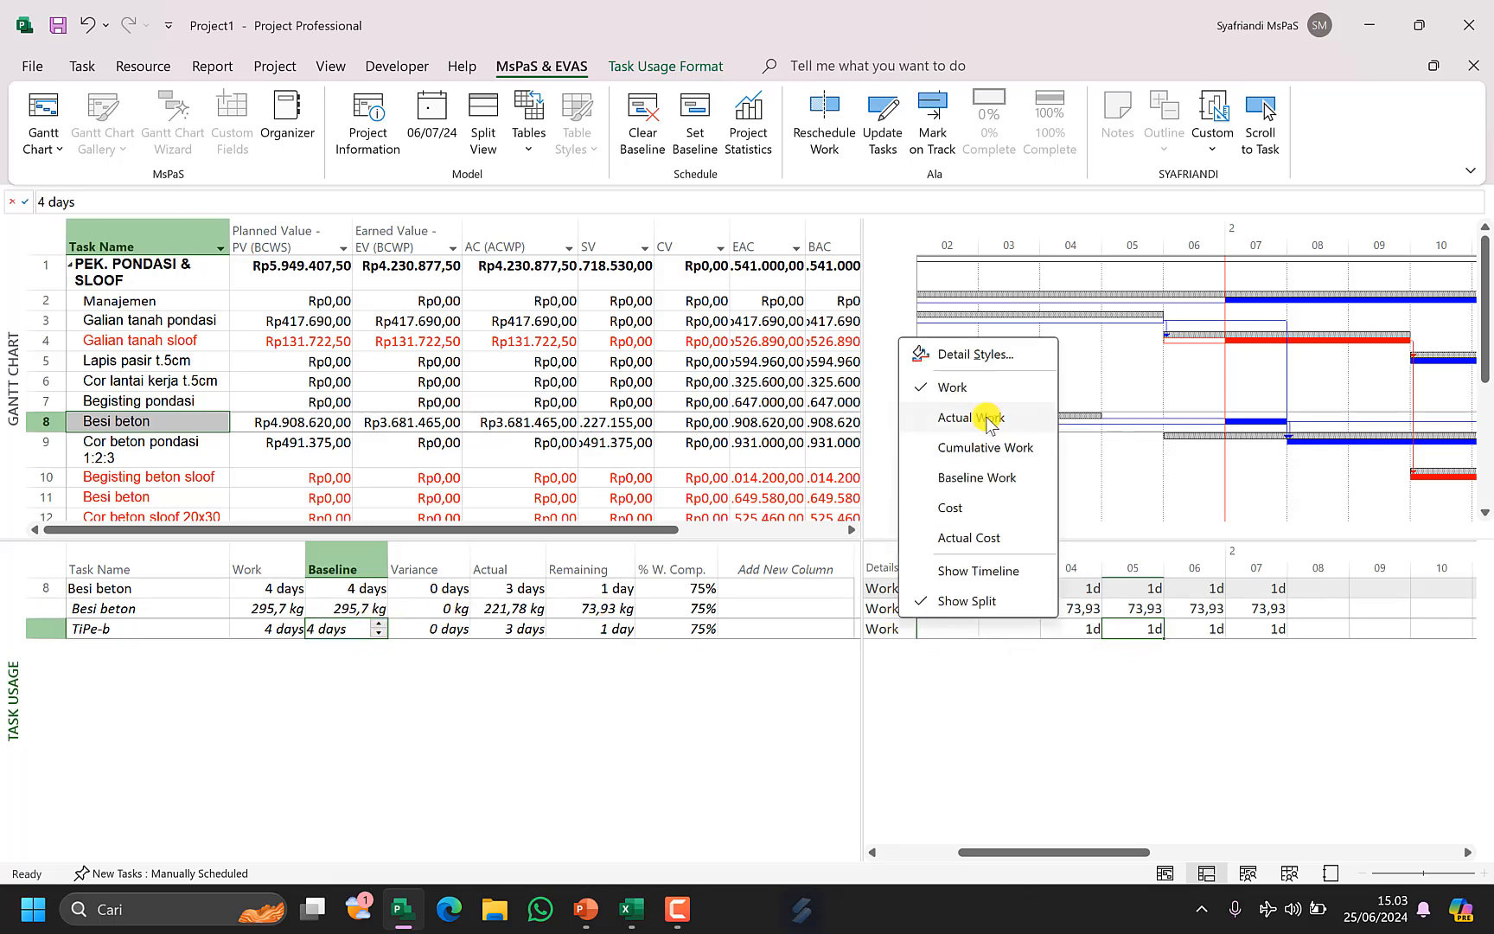
click(988, 419)
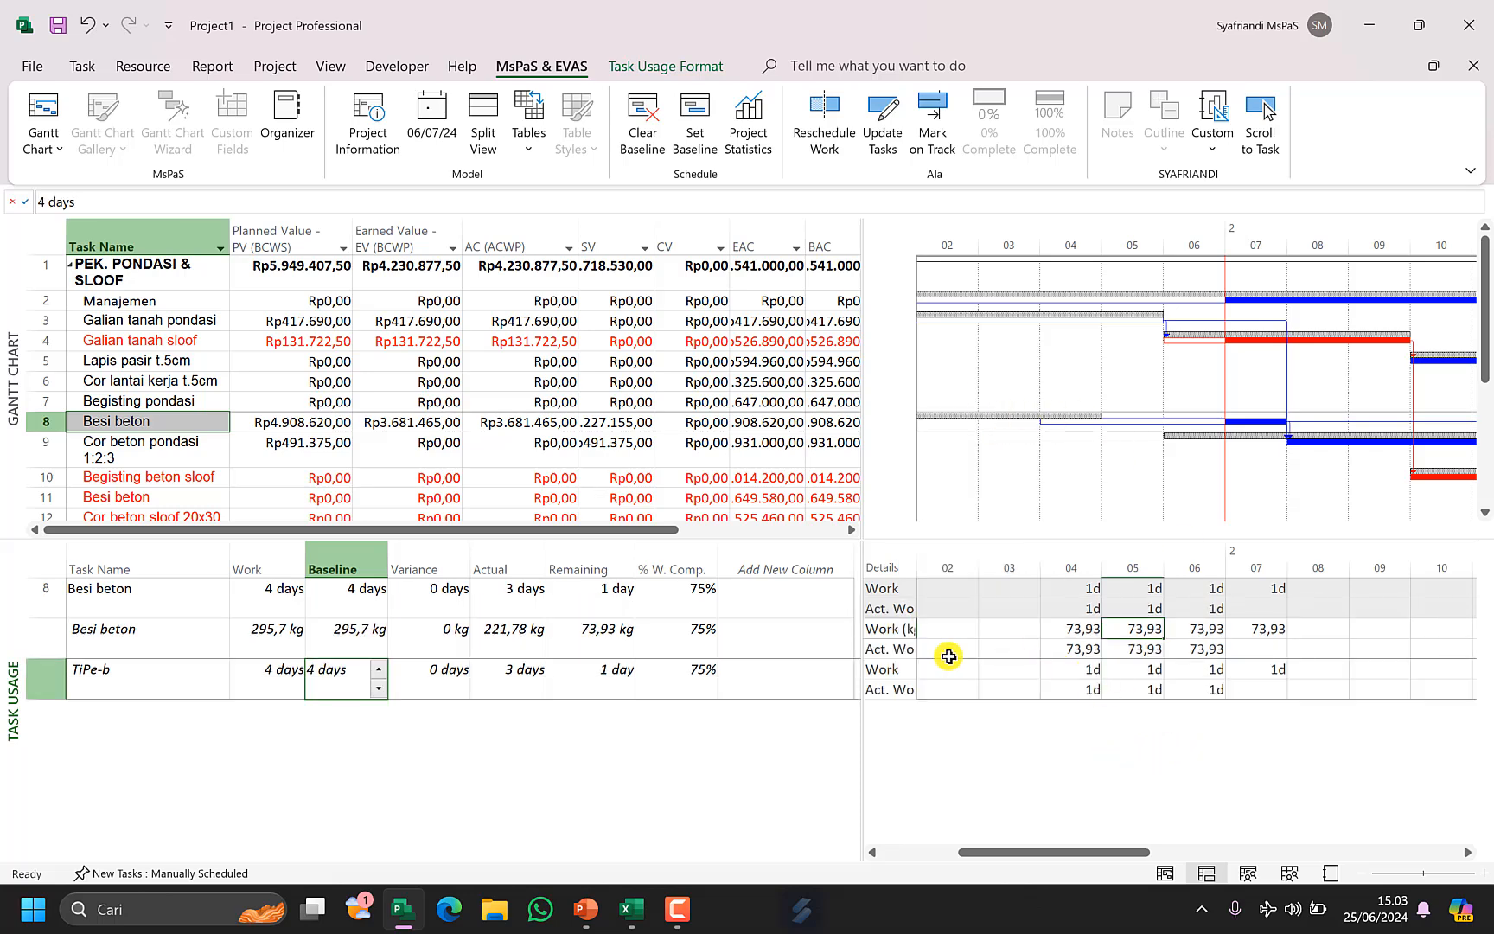
click(490, 642)
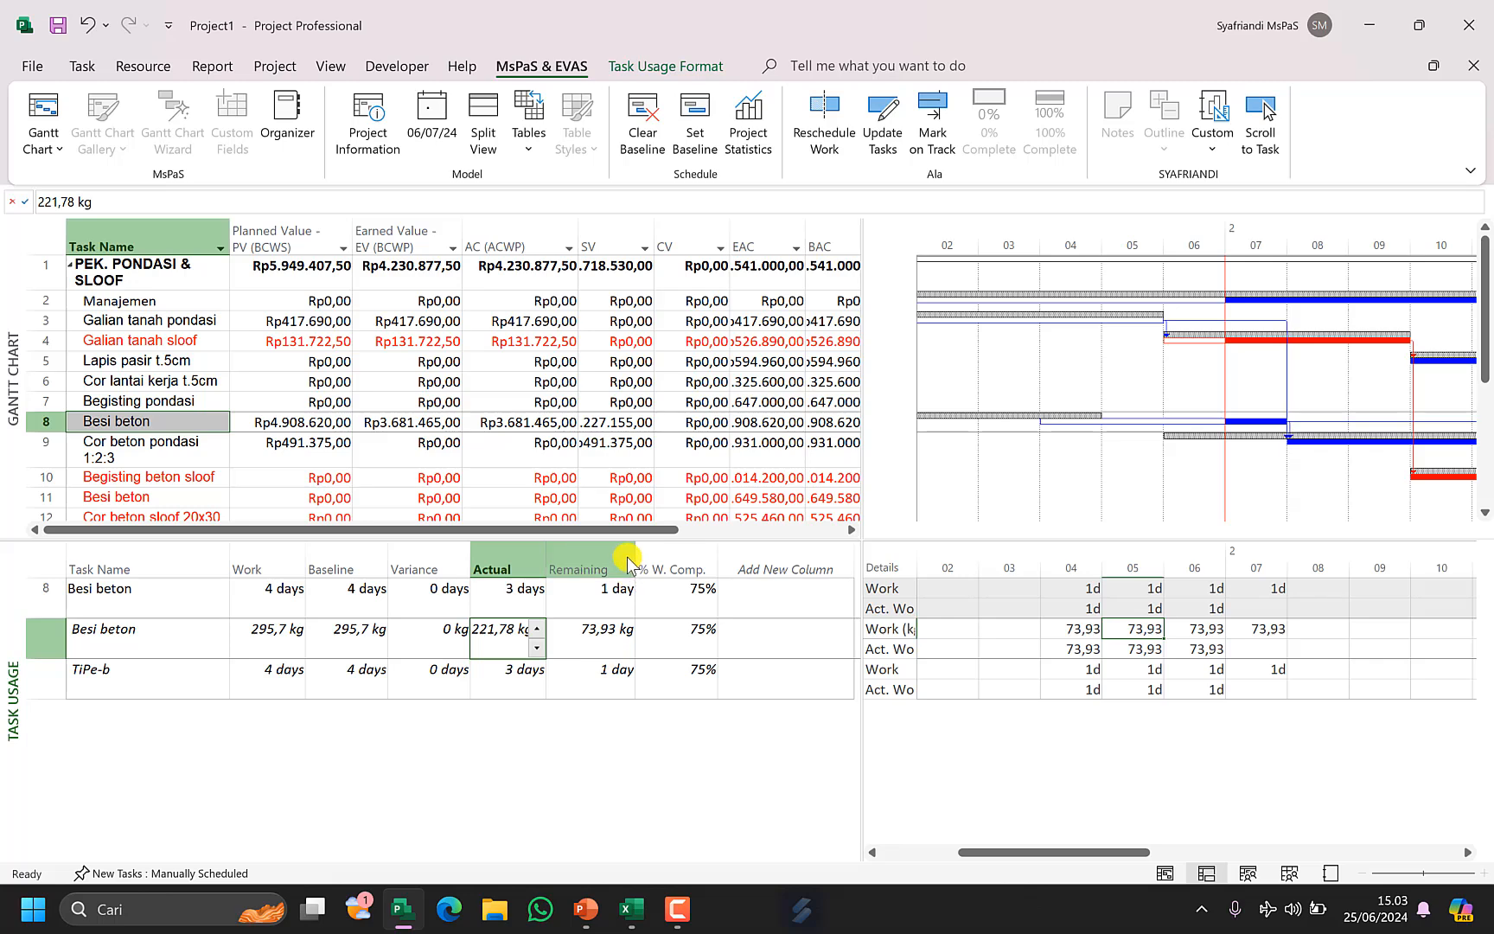
click(603, 651)
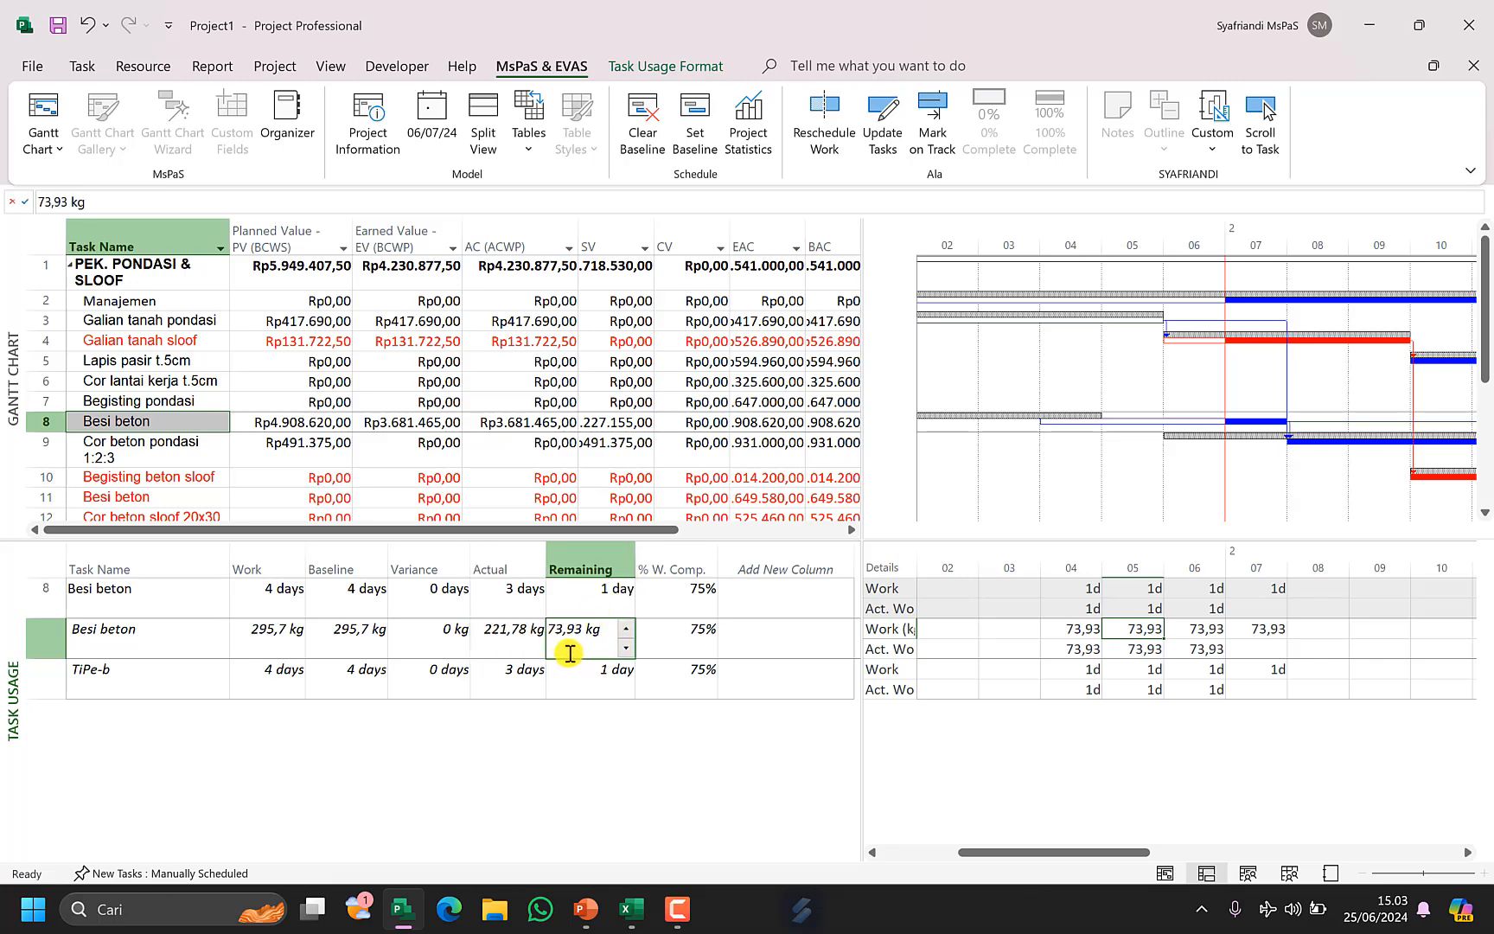
click(356, 642)
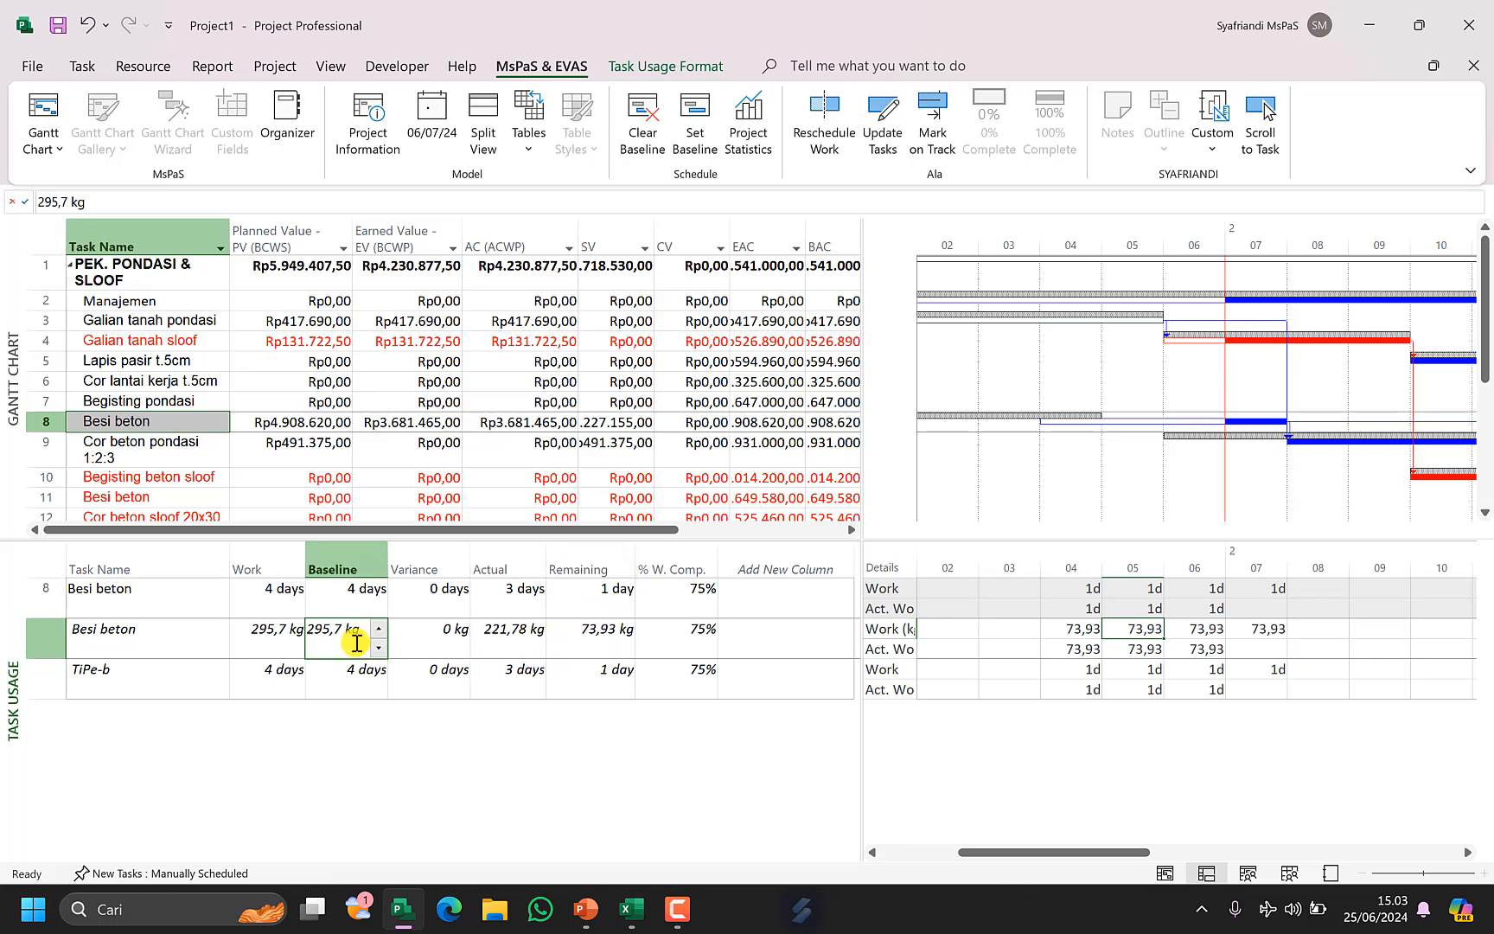
click(508, 638)
click(595, 646)
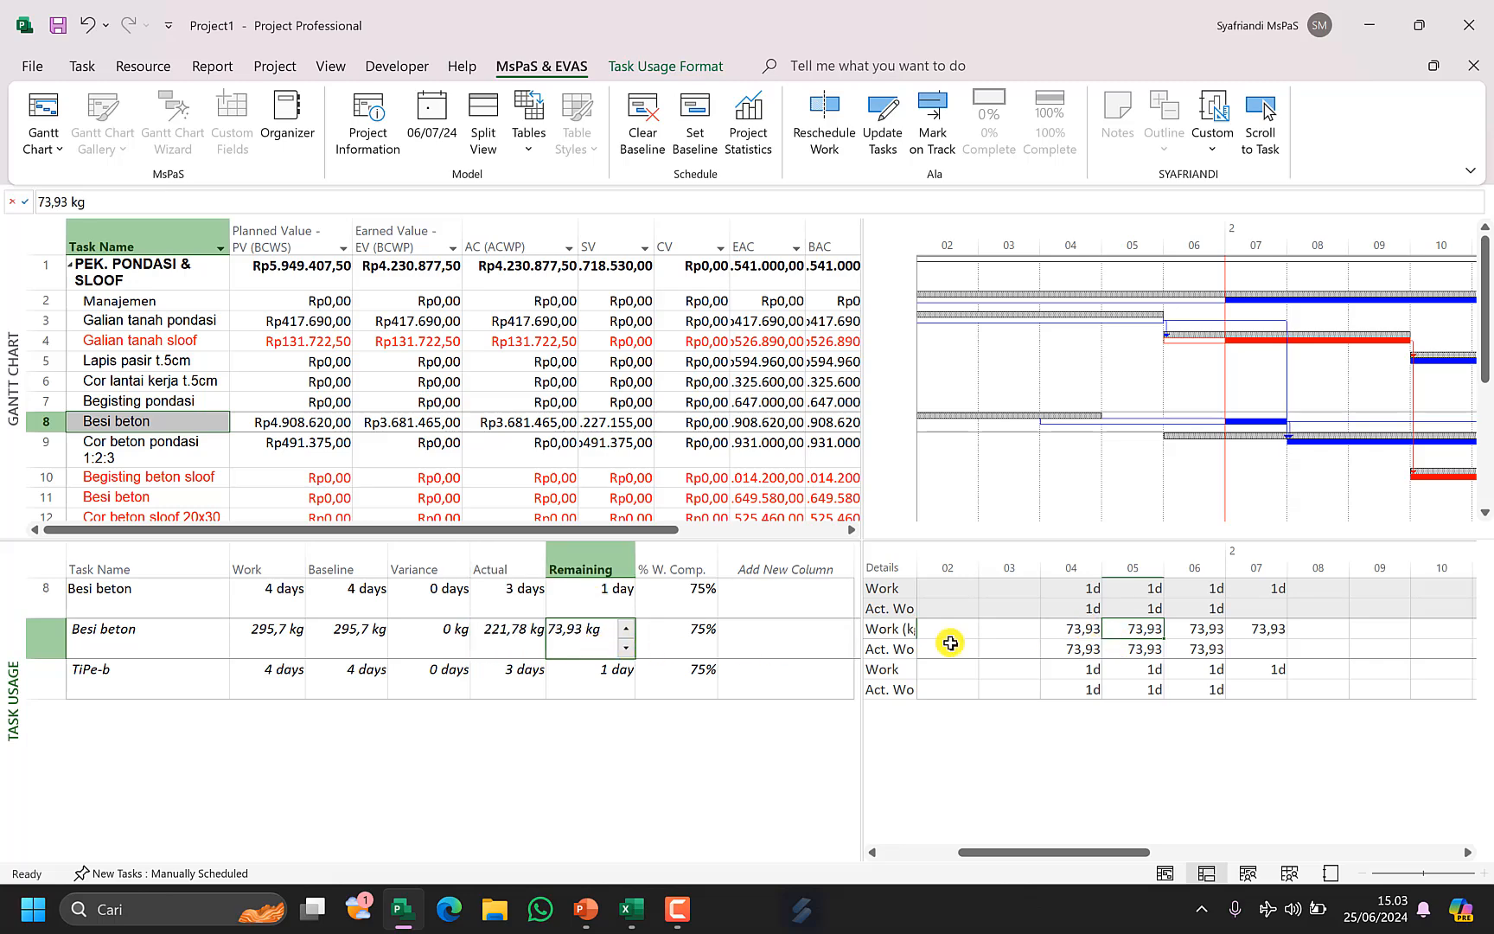
click(363, 637)
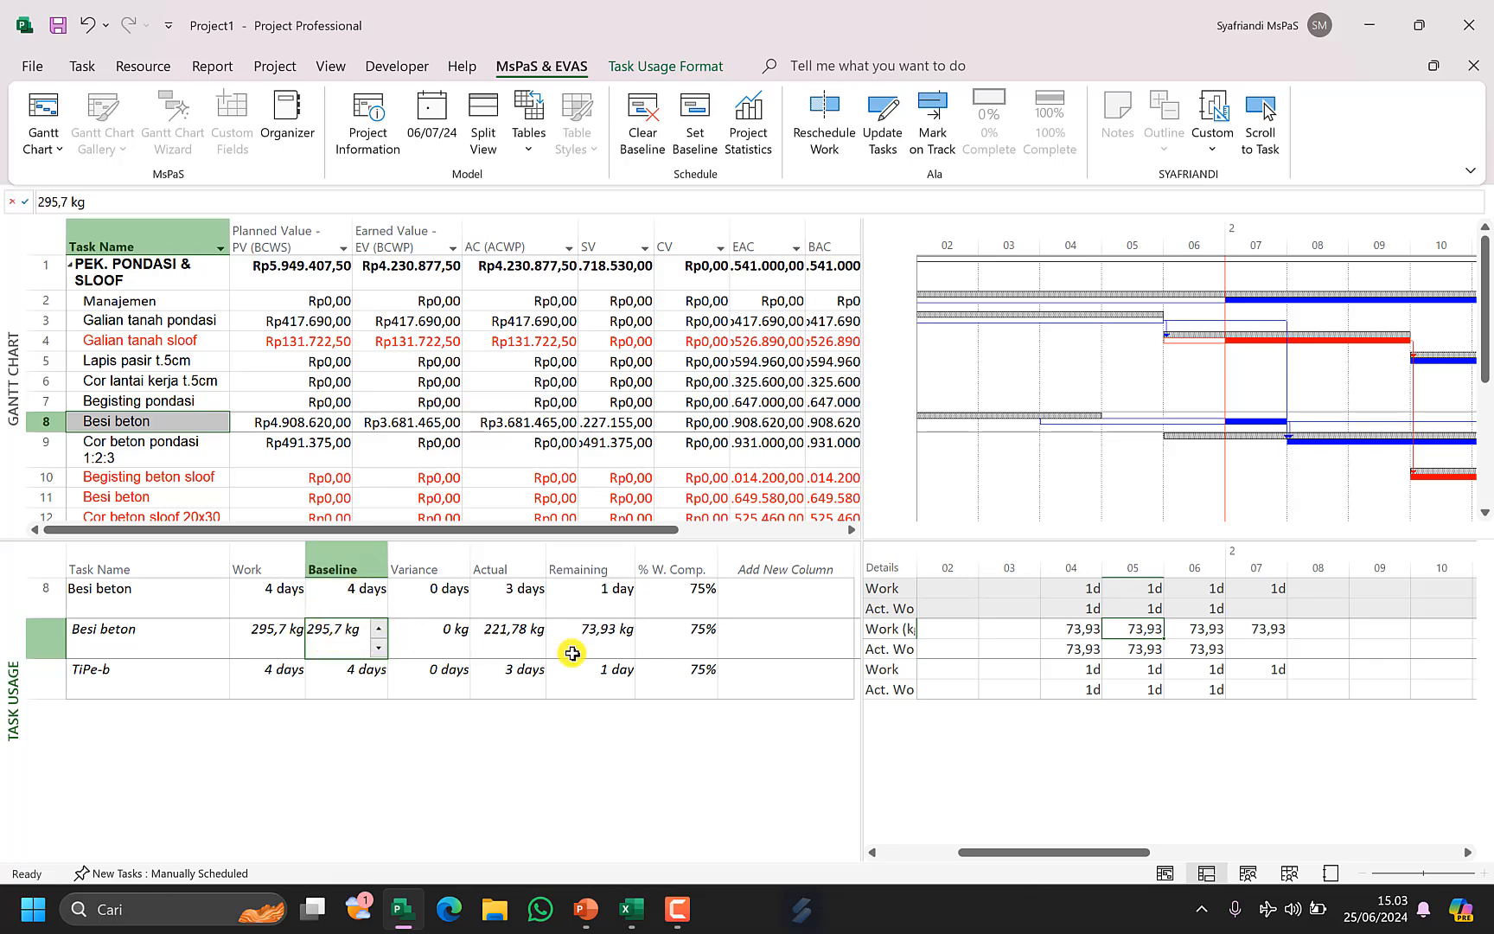
Enter 44 as the Besi beton material's actual work on day 04.
click(1079, 687)
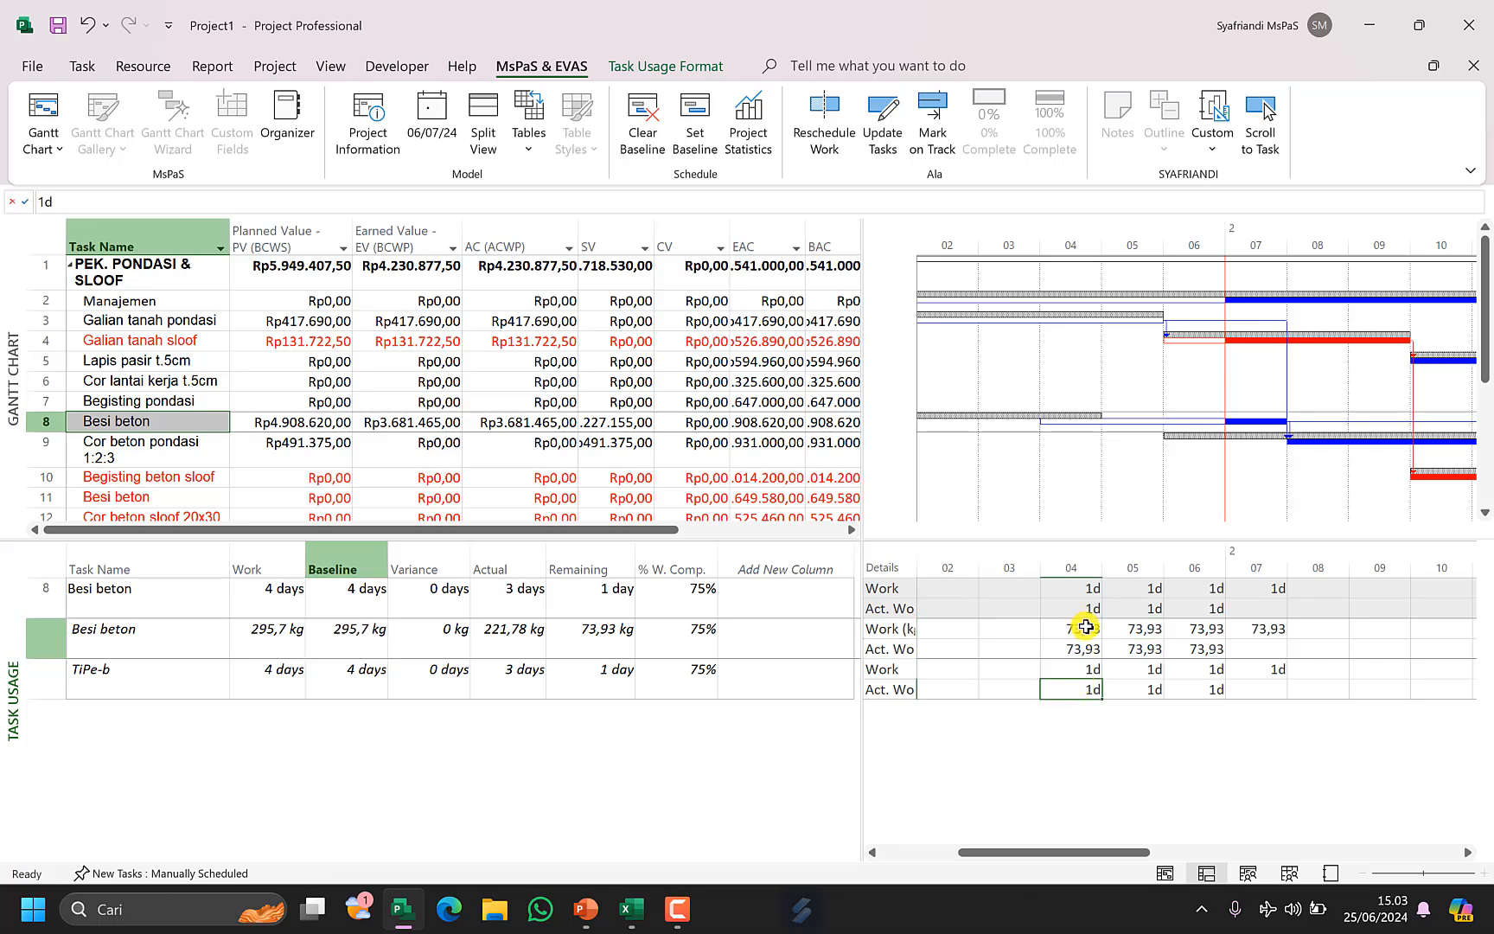
click(1123, 629)
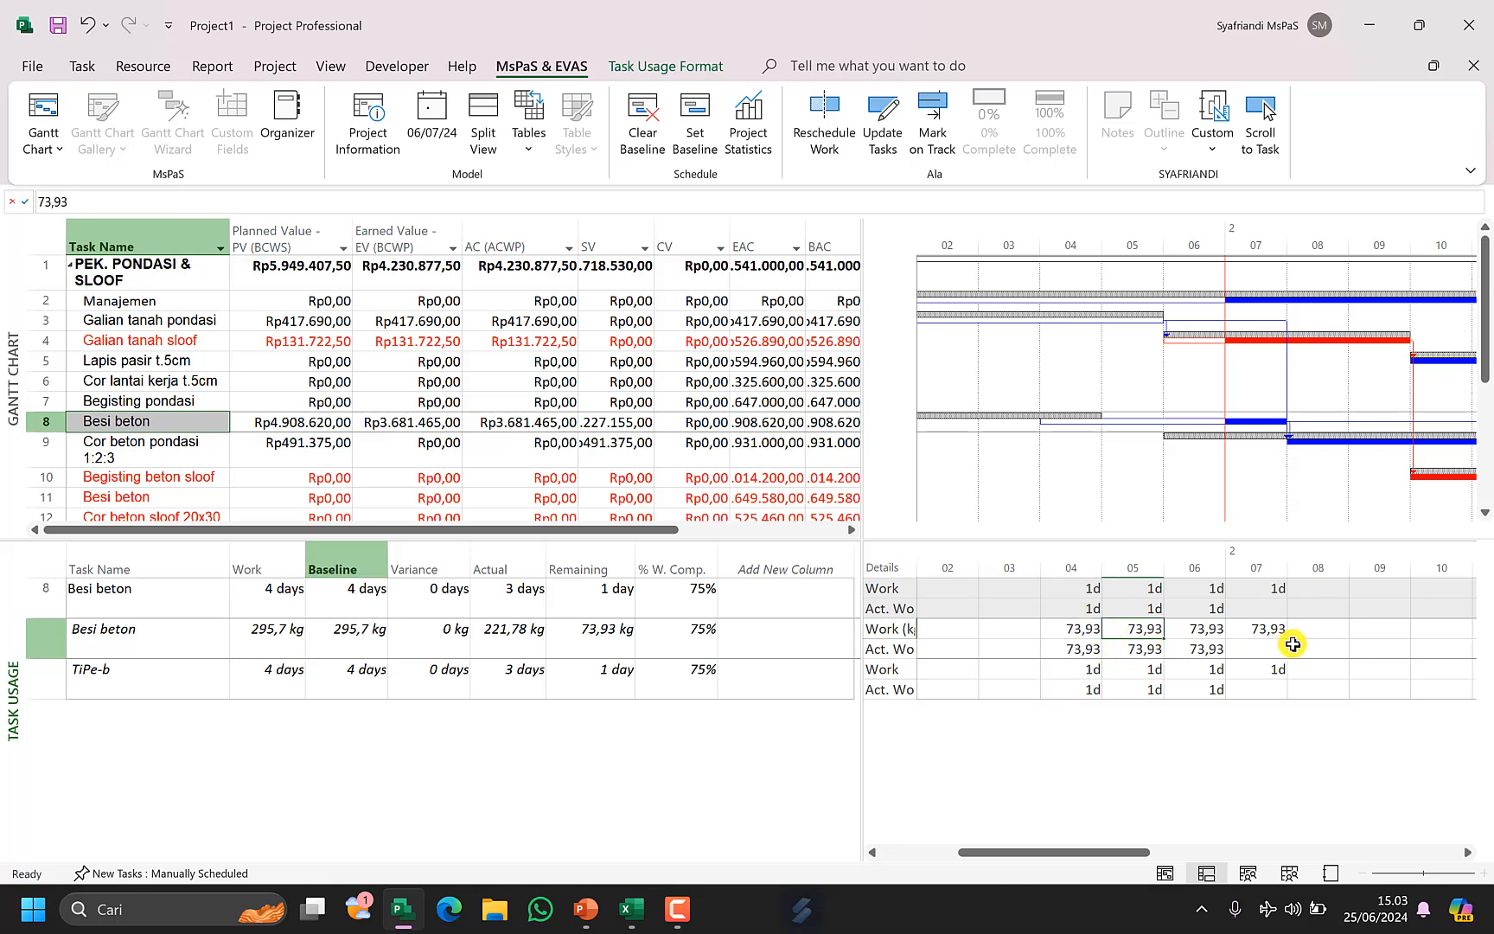
drag(1287, 628, 1072, 632)
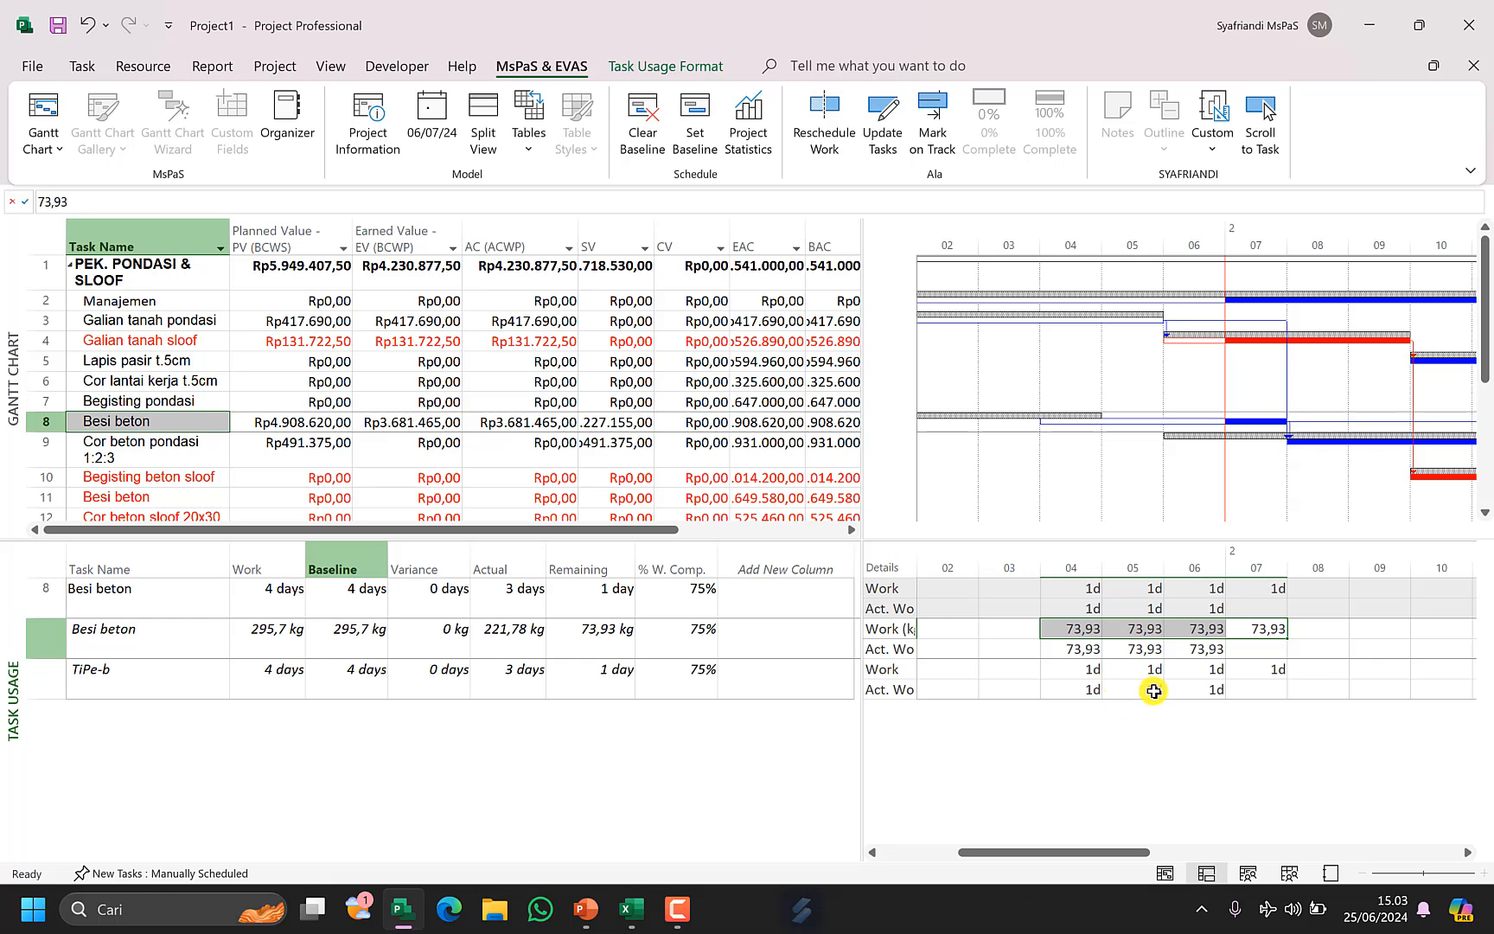
click(1185, 689)
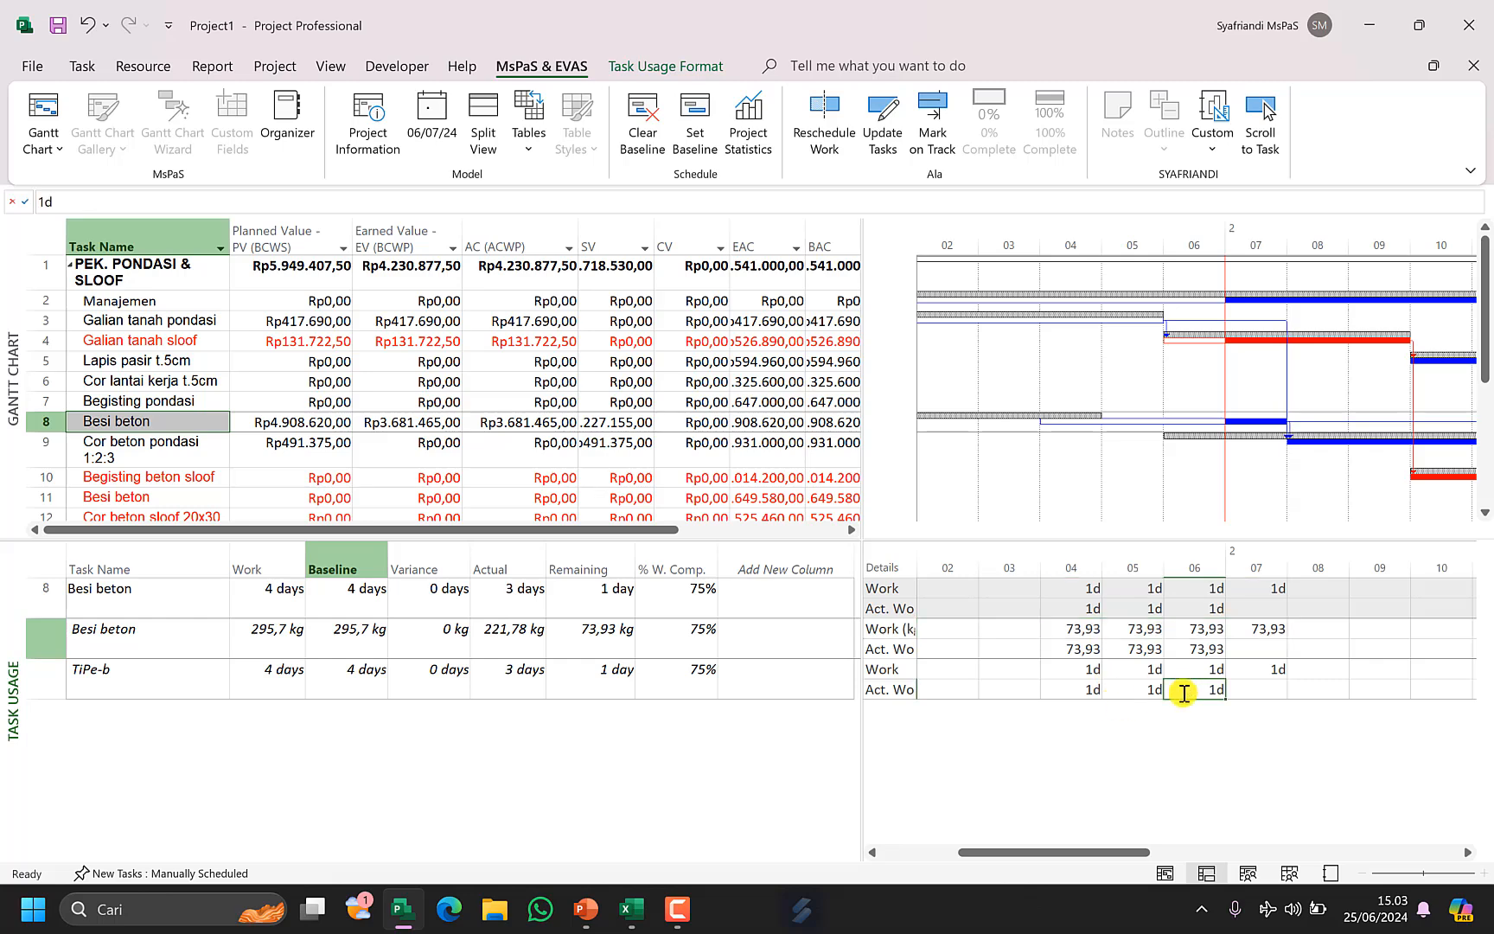
click(1088, 674)
click(1094, 625)
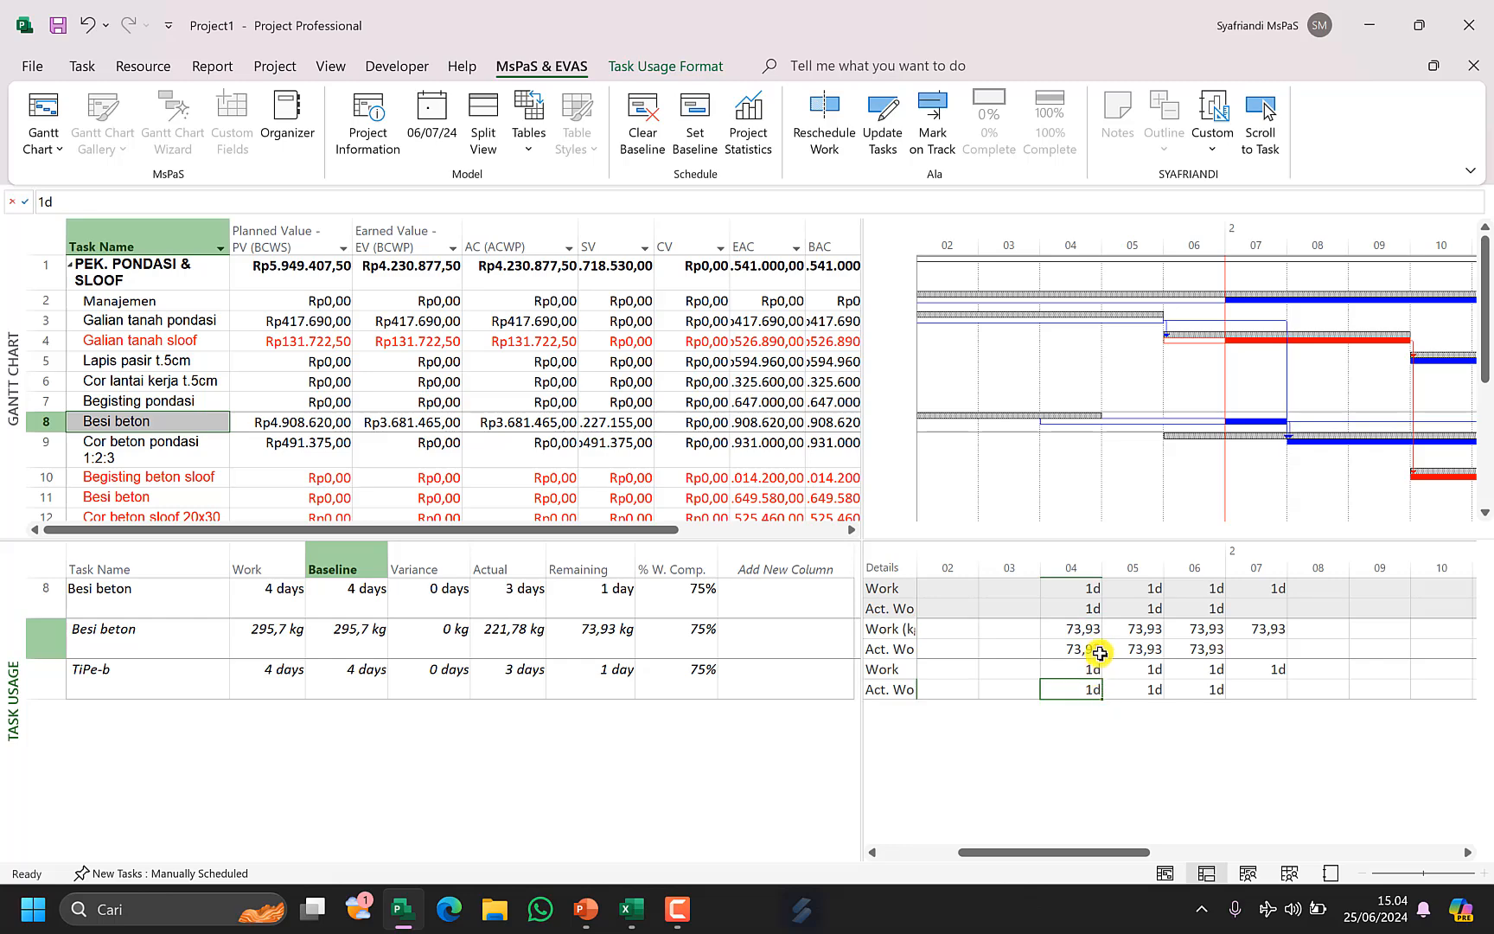
click(1095, 652)
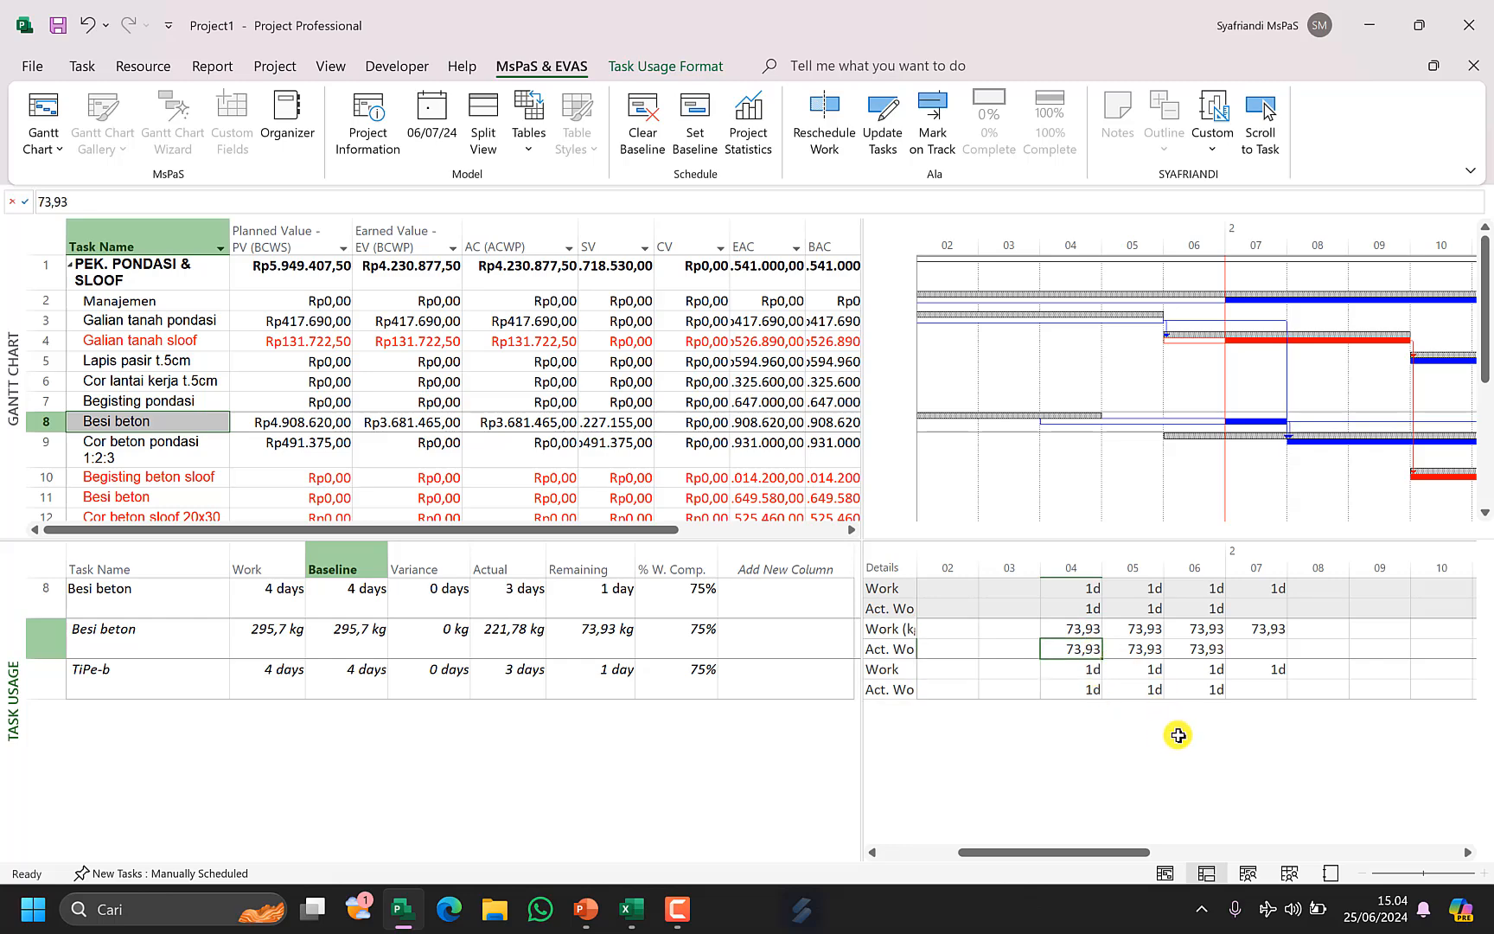
text(44)
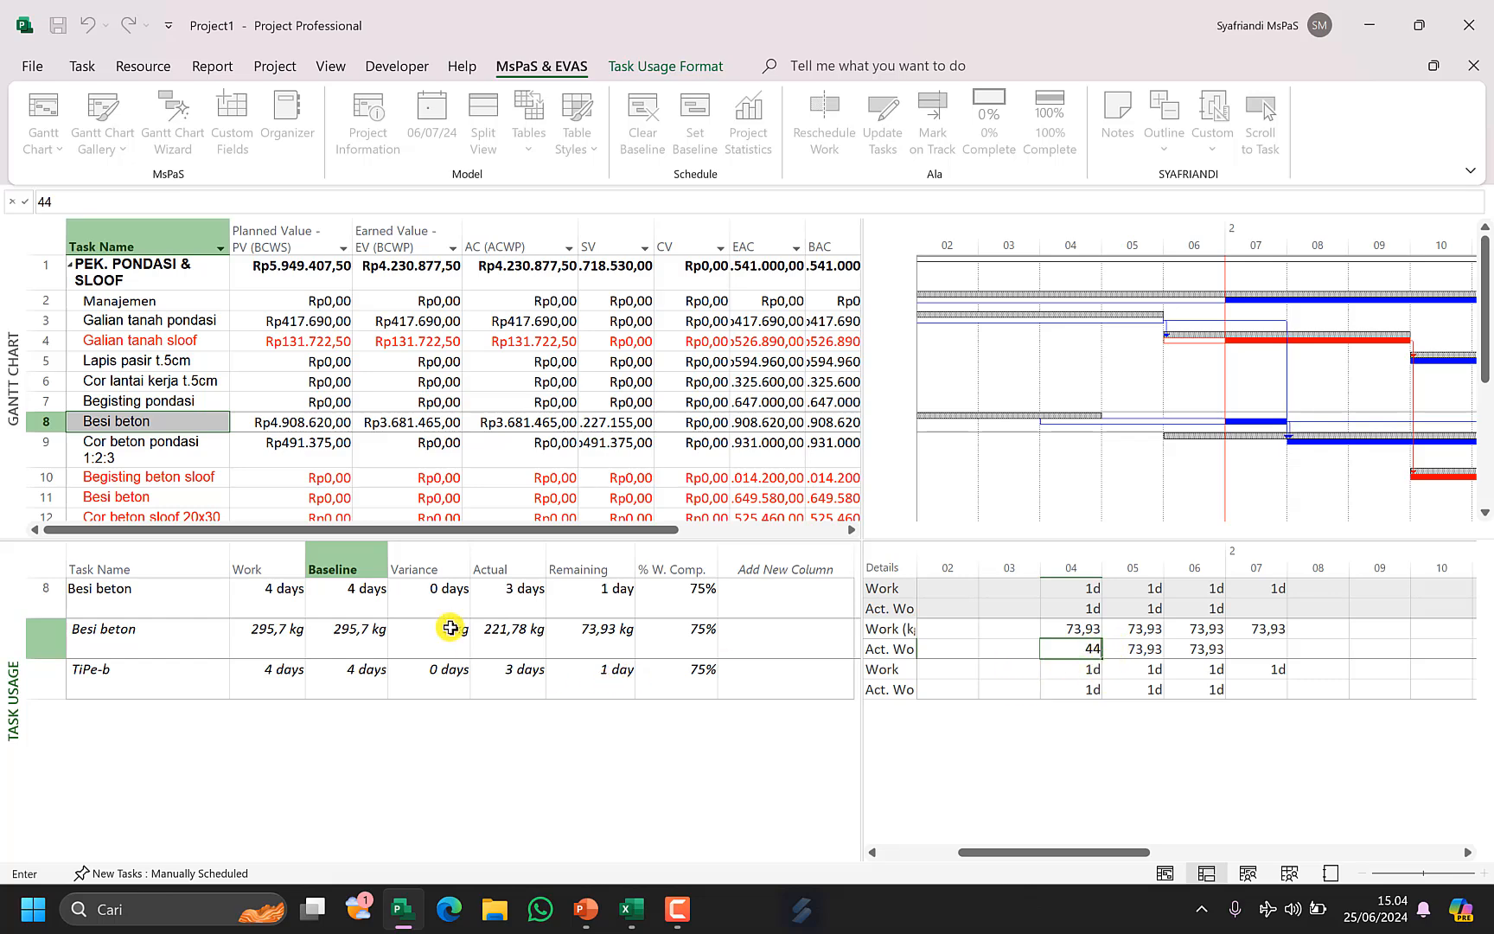
click(1144, 650)
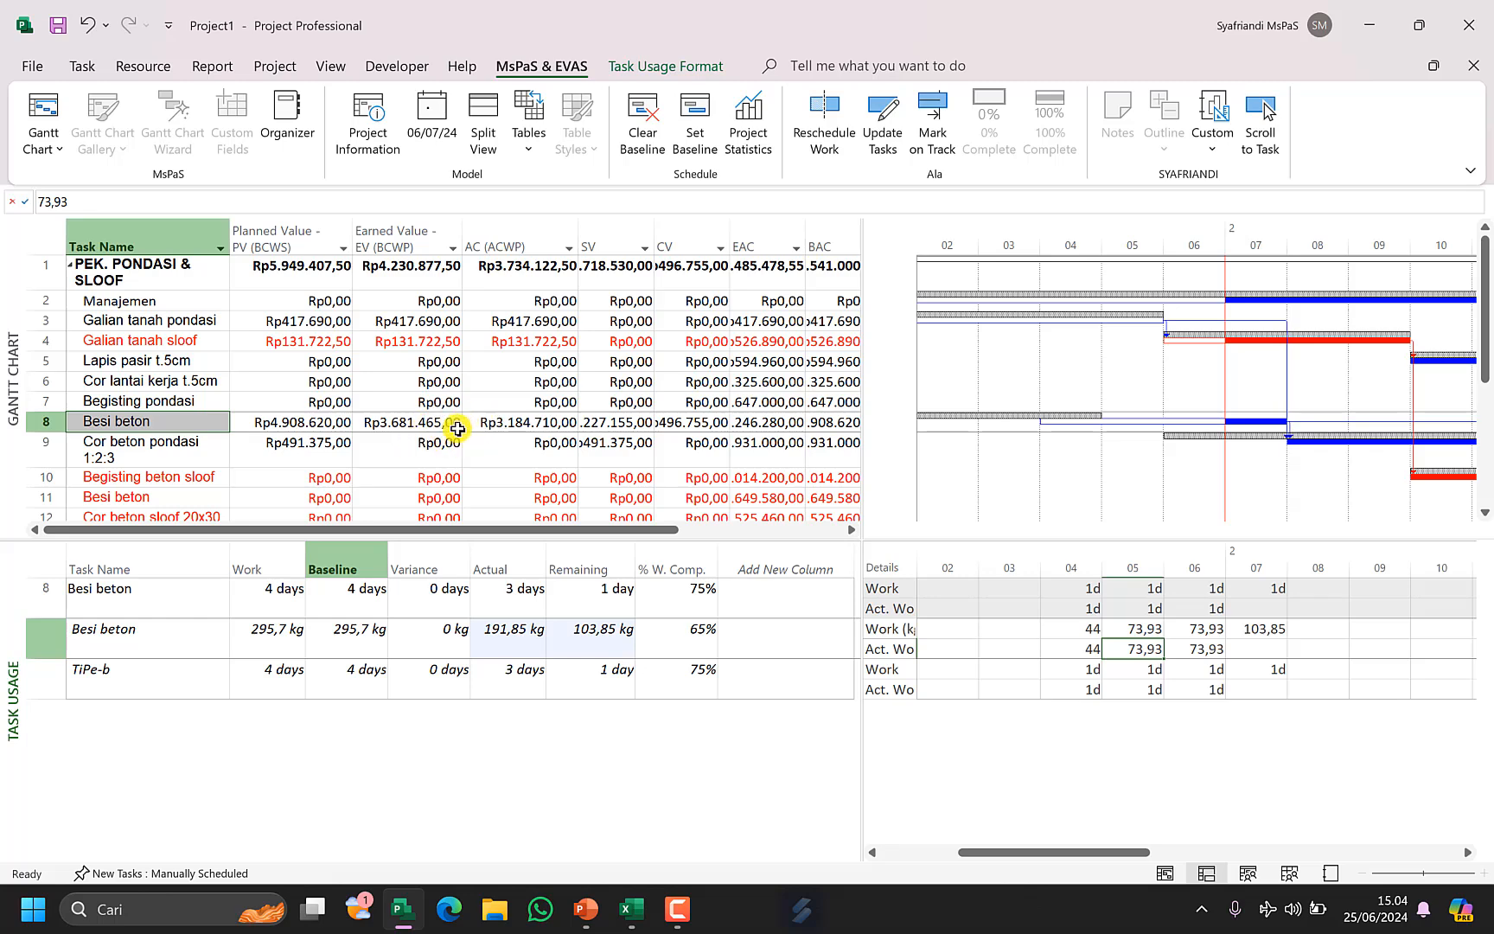
Try re-entering 44 as the Besi beton material's actual work on day 04, then undo that entry.
key(ctrl+z)
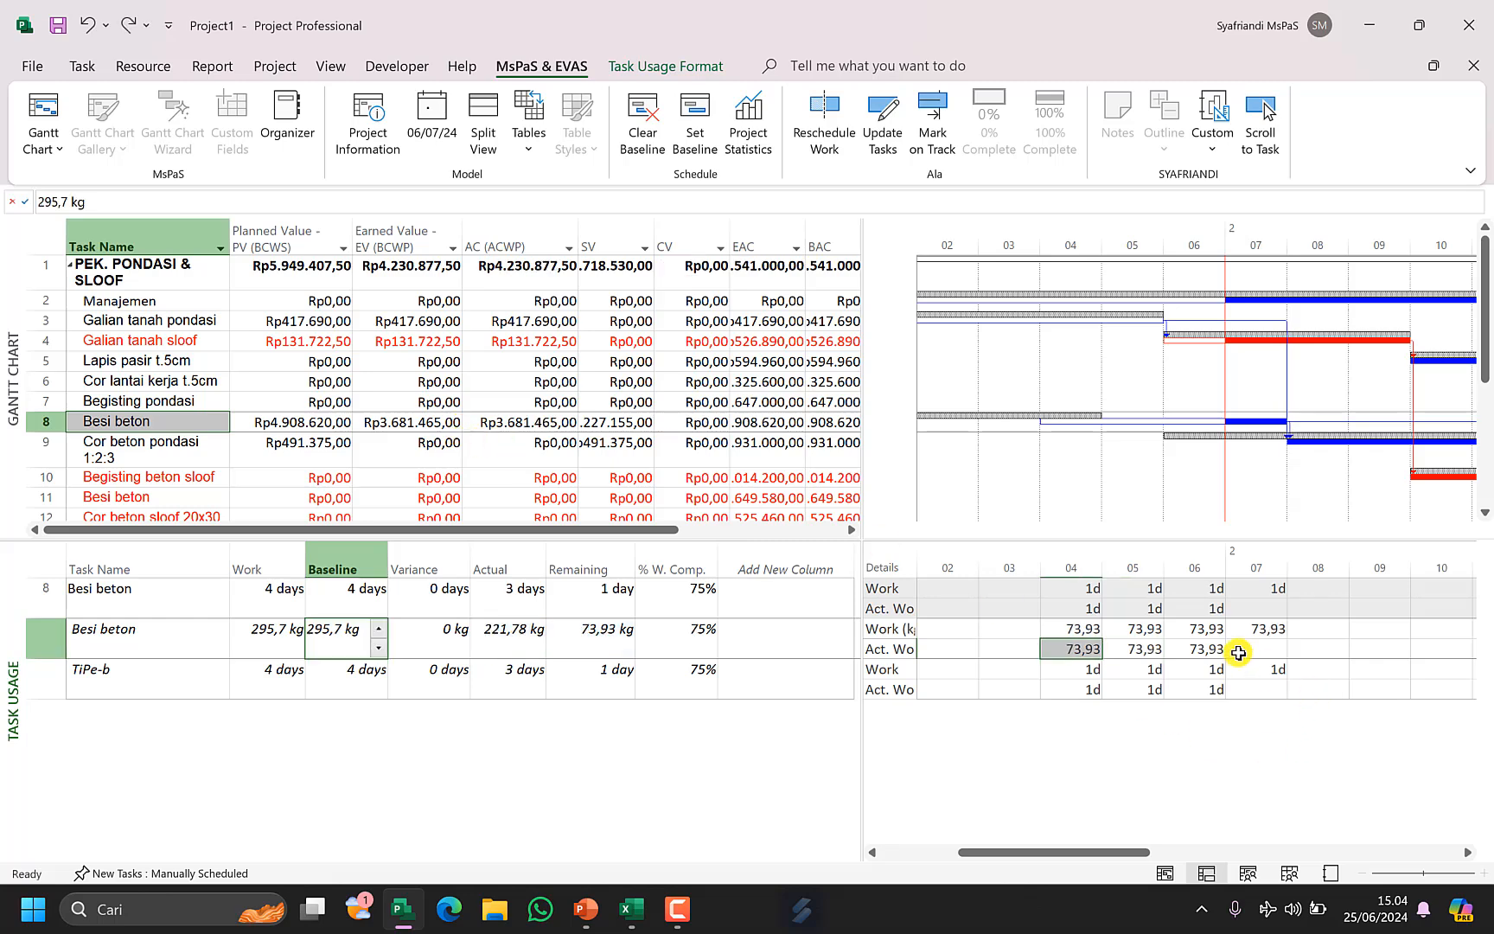
click(1088, 650)
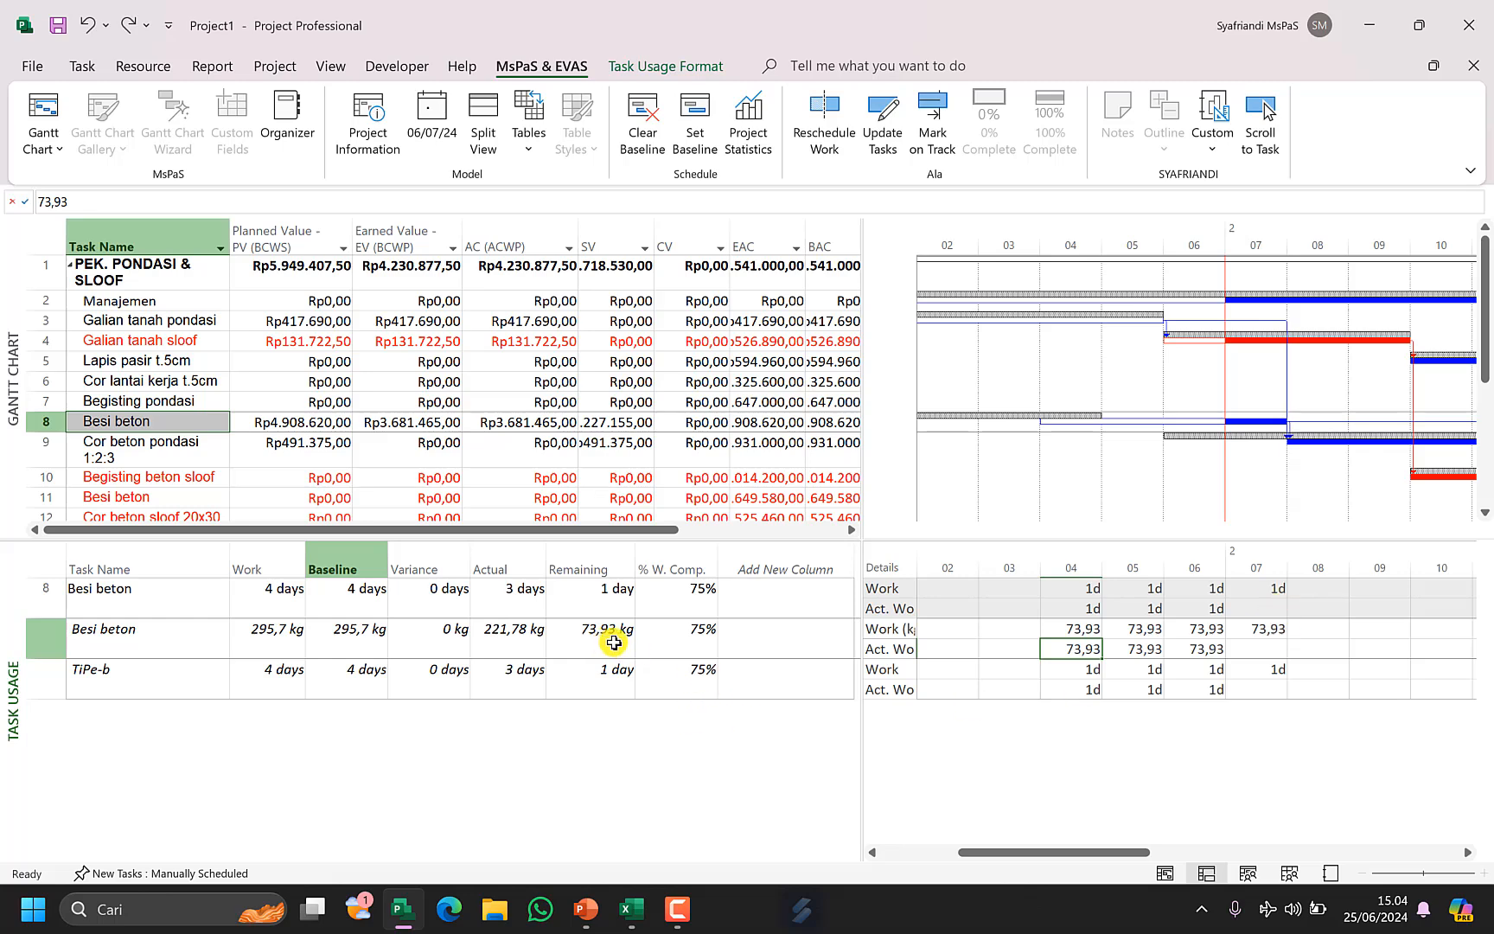
click(1087, 674)
click(1084, 652)
text(44)
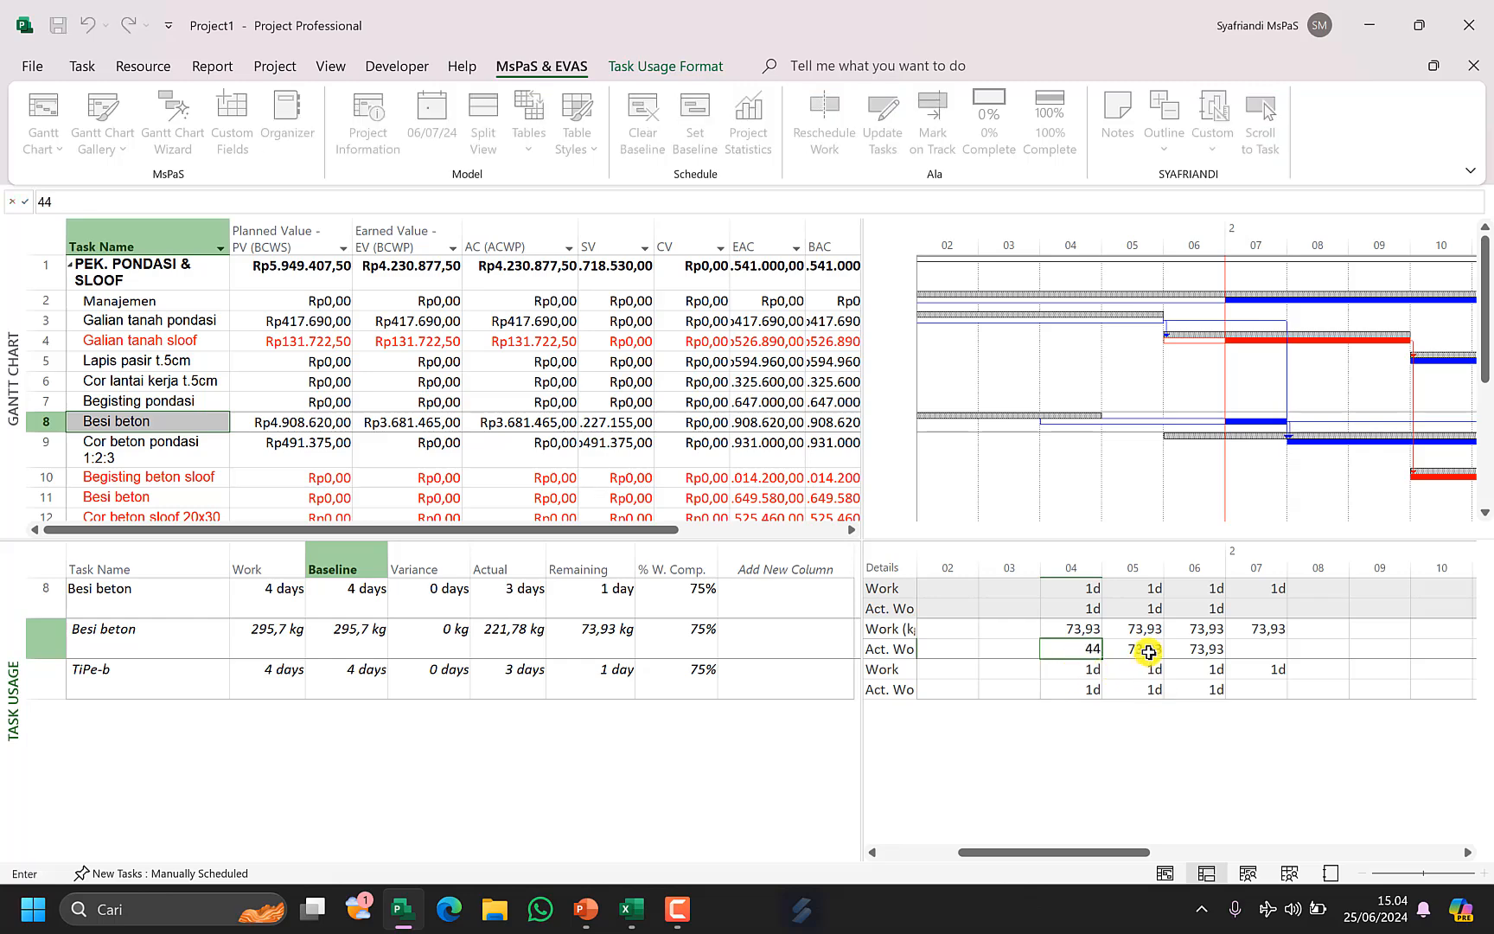
click(1147, 650)
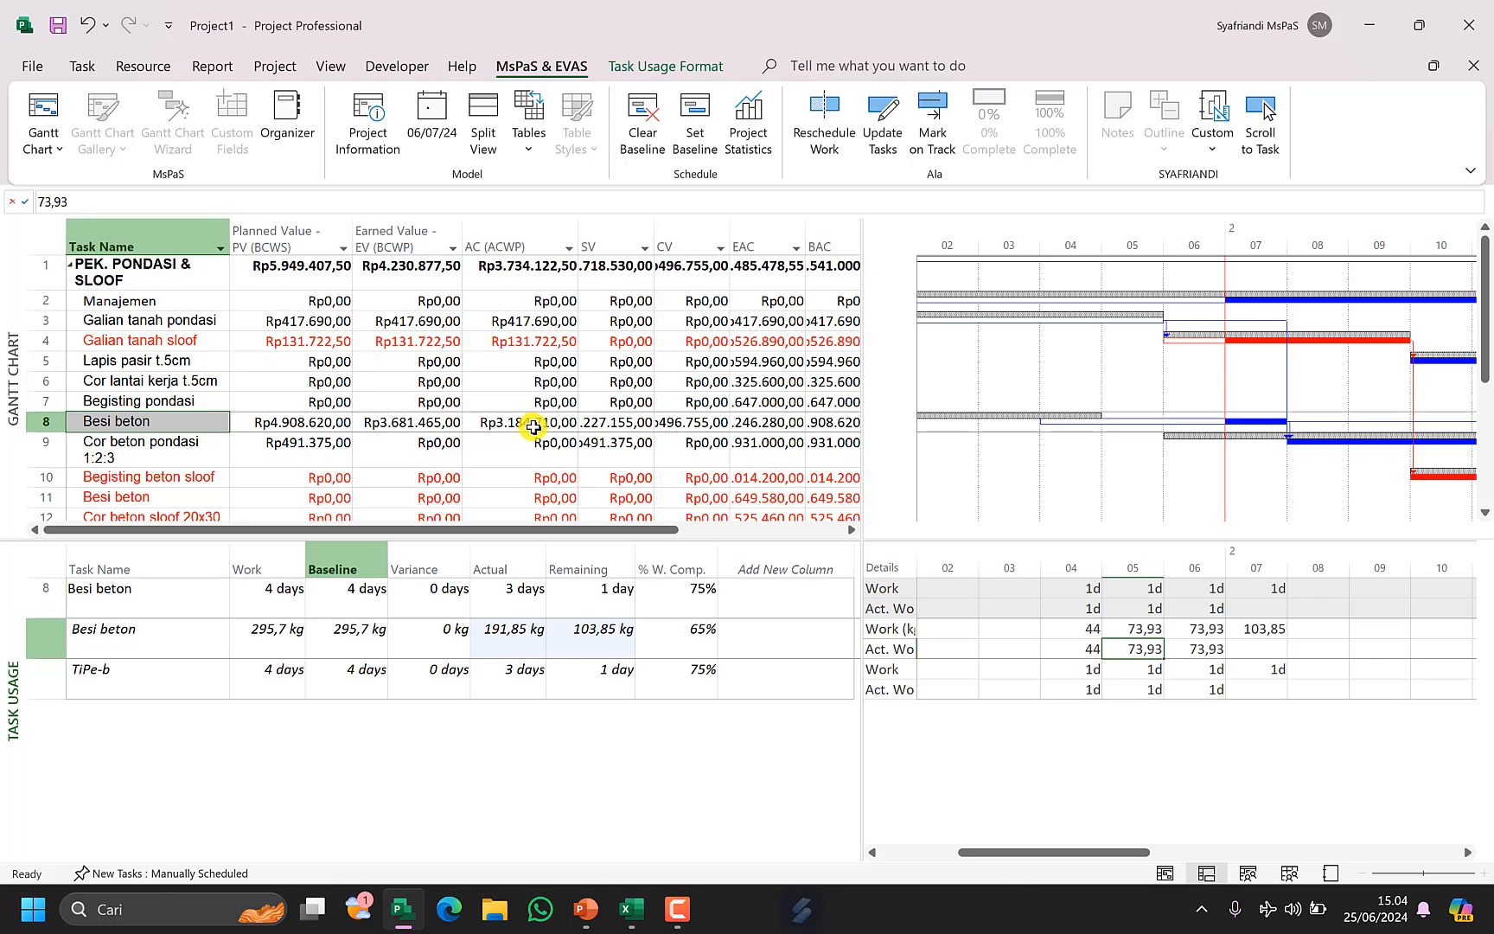
key(ctrl+z)
Switch the Gantt table for the Besi beton task to the custom Progress table.
click(581, 650)
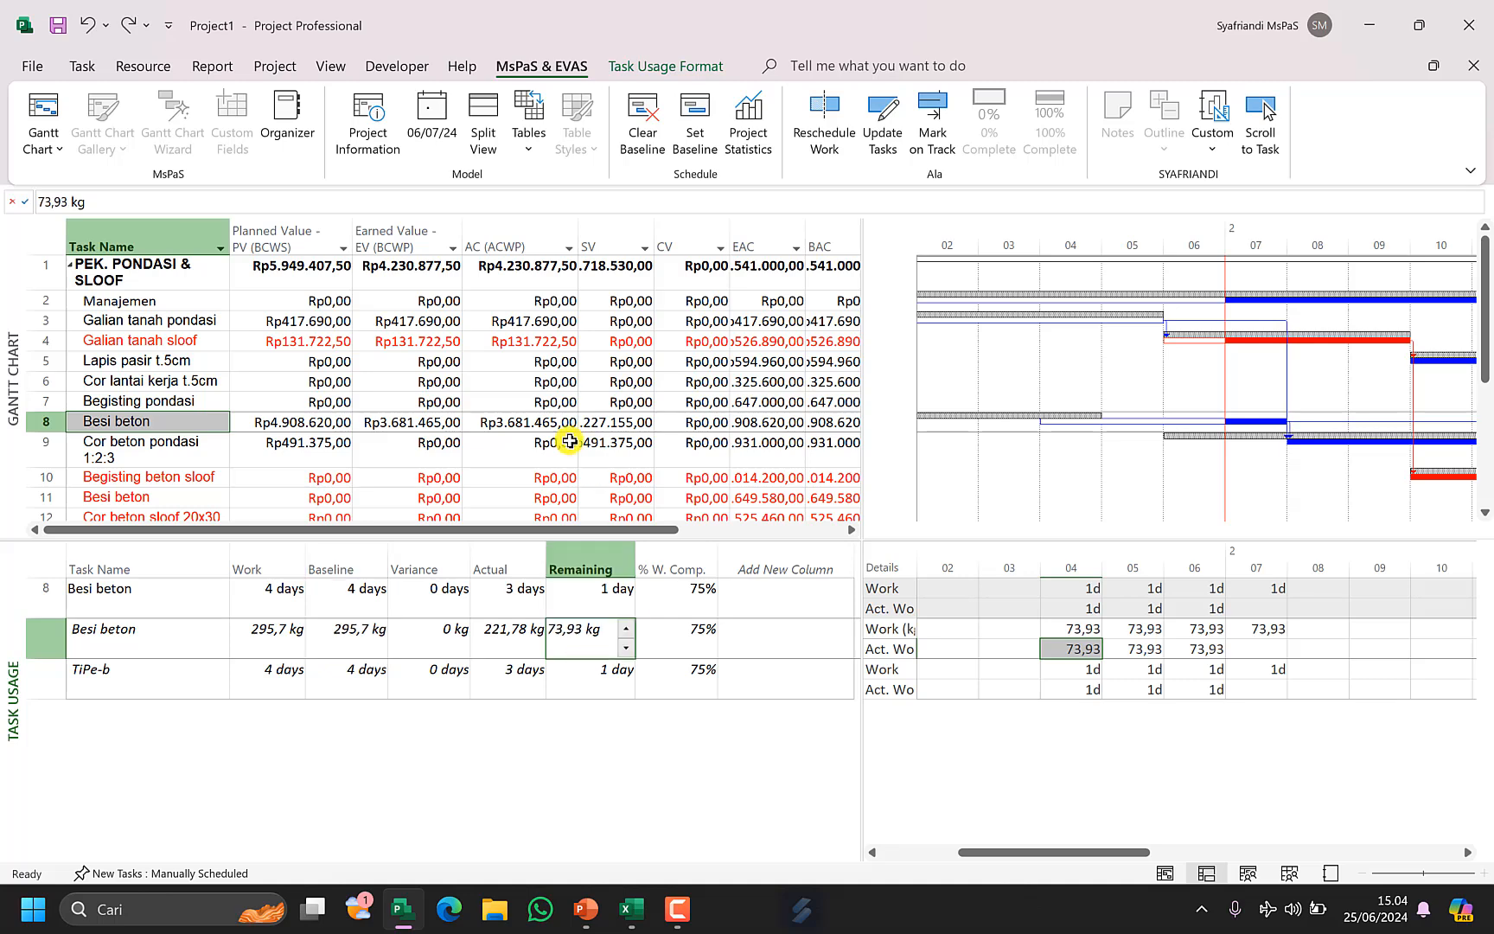
click(220, 418)
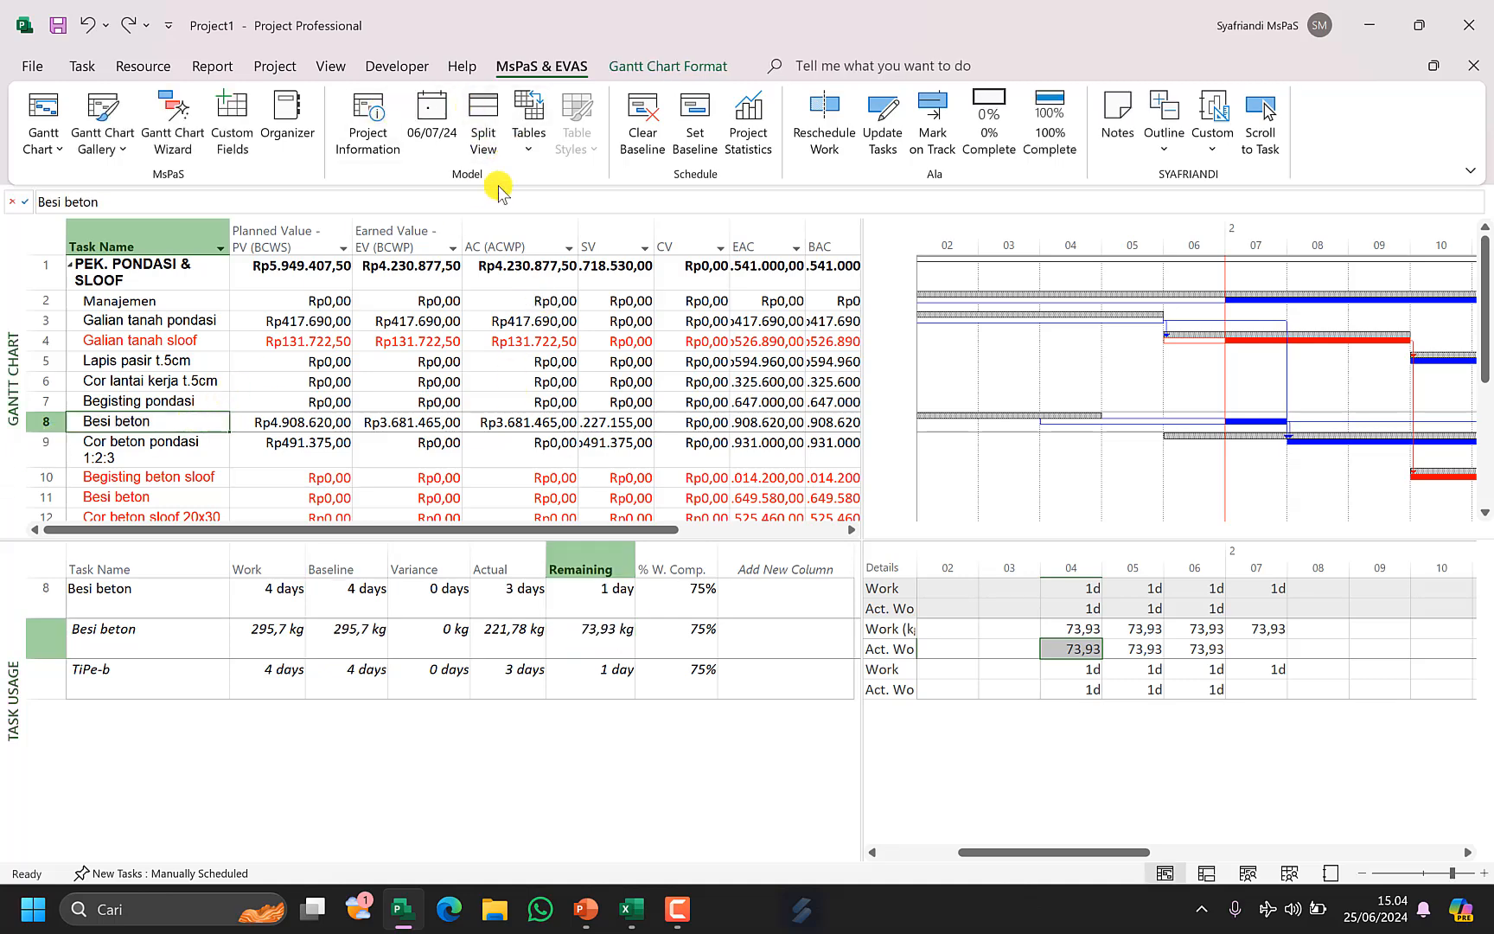
click(527, 147)
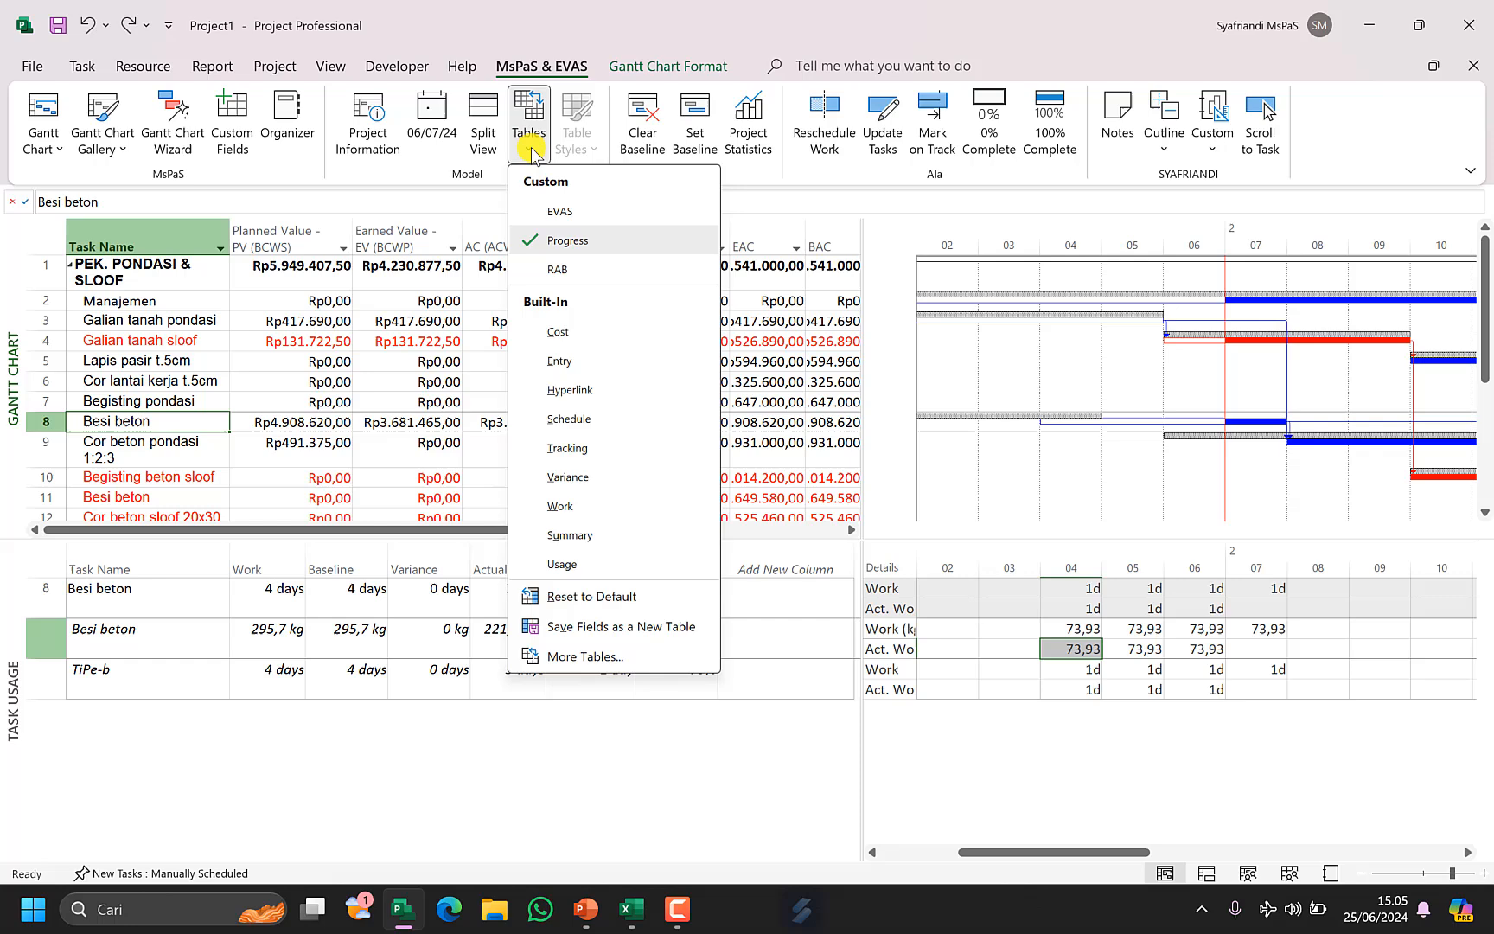
click(588, 242)
Inspect Besi beton's contract weight, period progress, cumulative progress, planned weight and deviation in the Progress table.
click(484, 427)
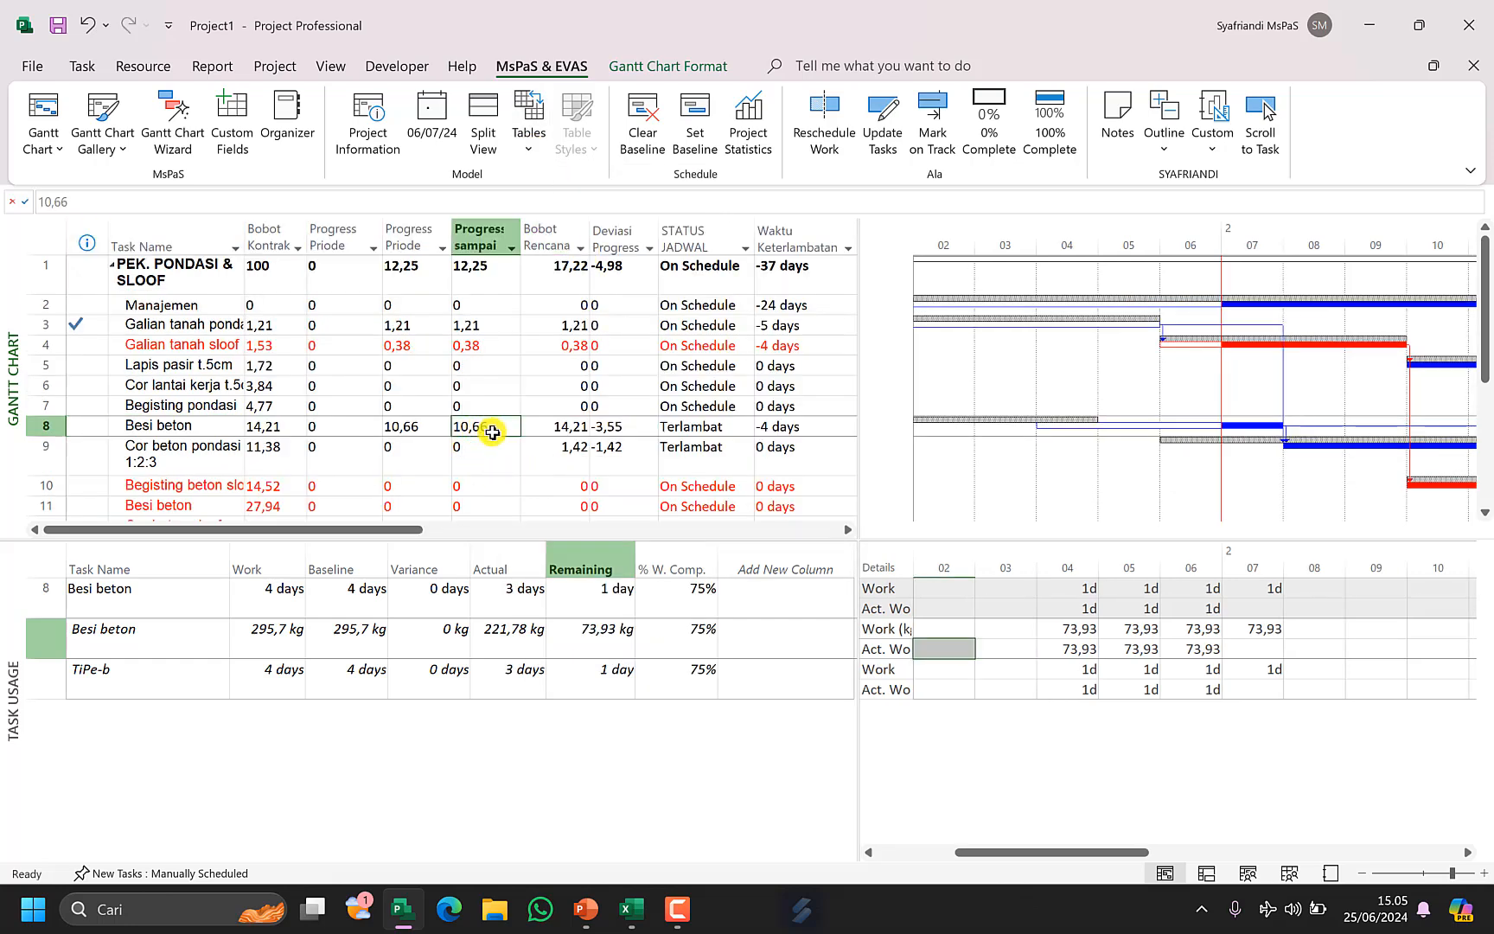
click(582, 638)
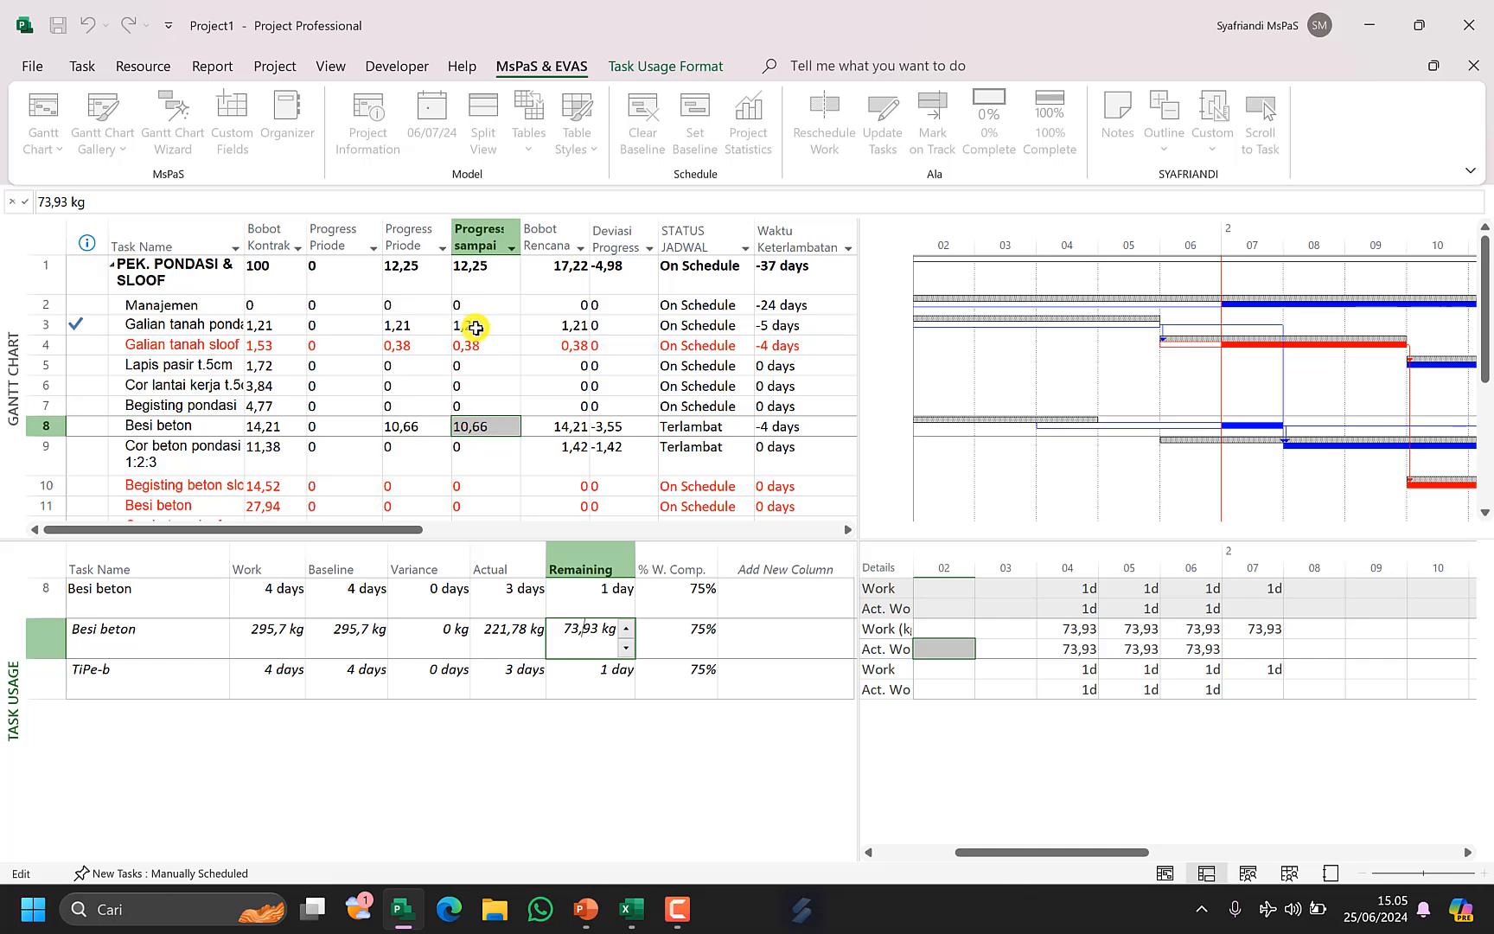
click(497, 448)
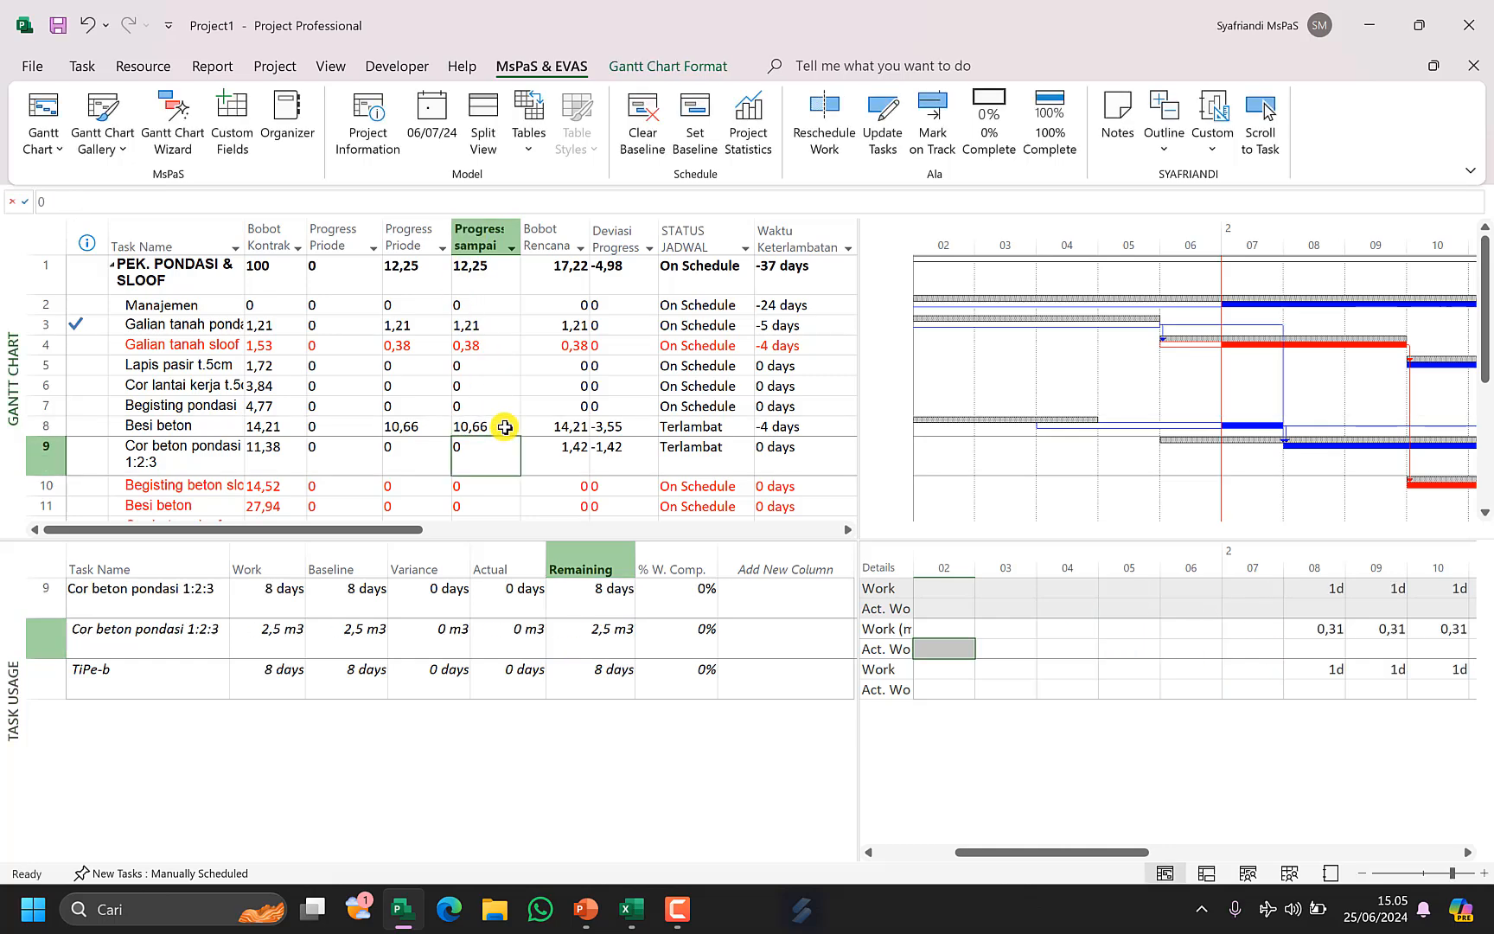
click(499, 428)
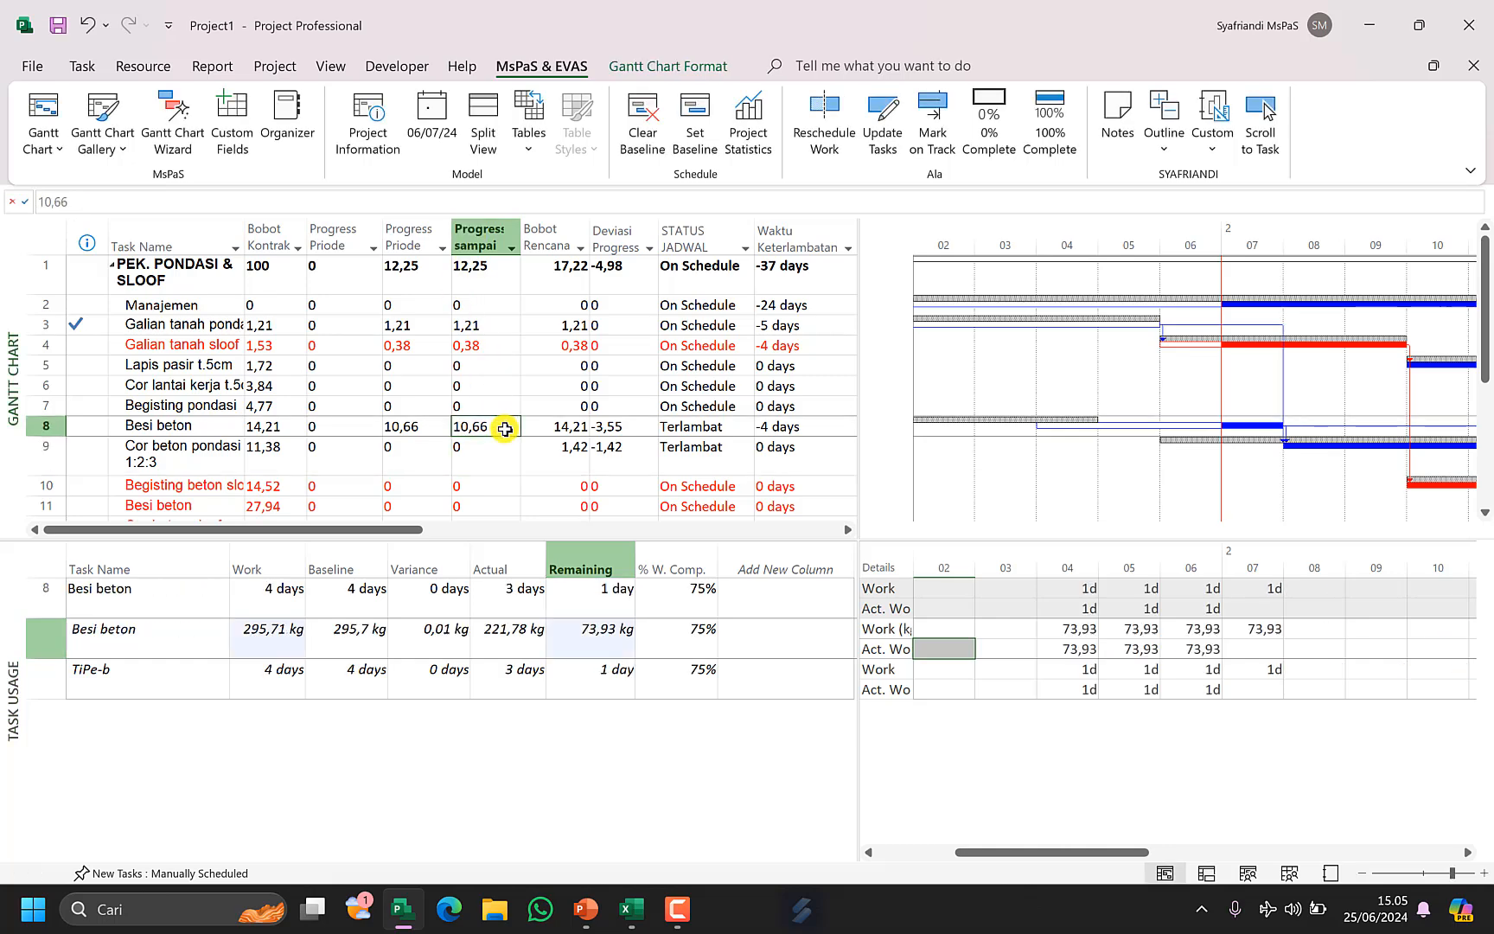
click(418, 425)
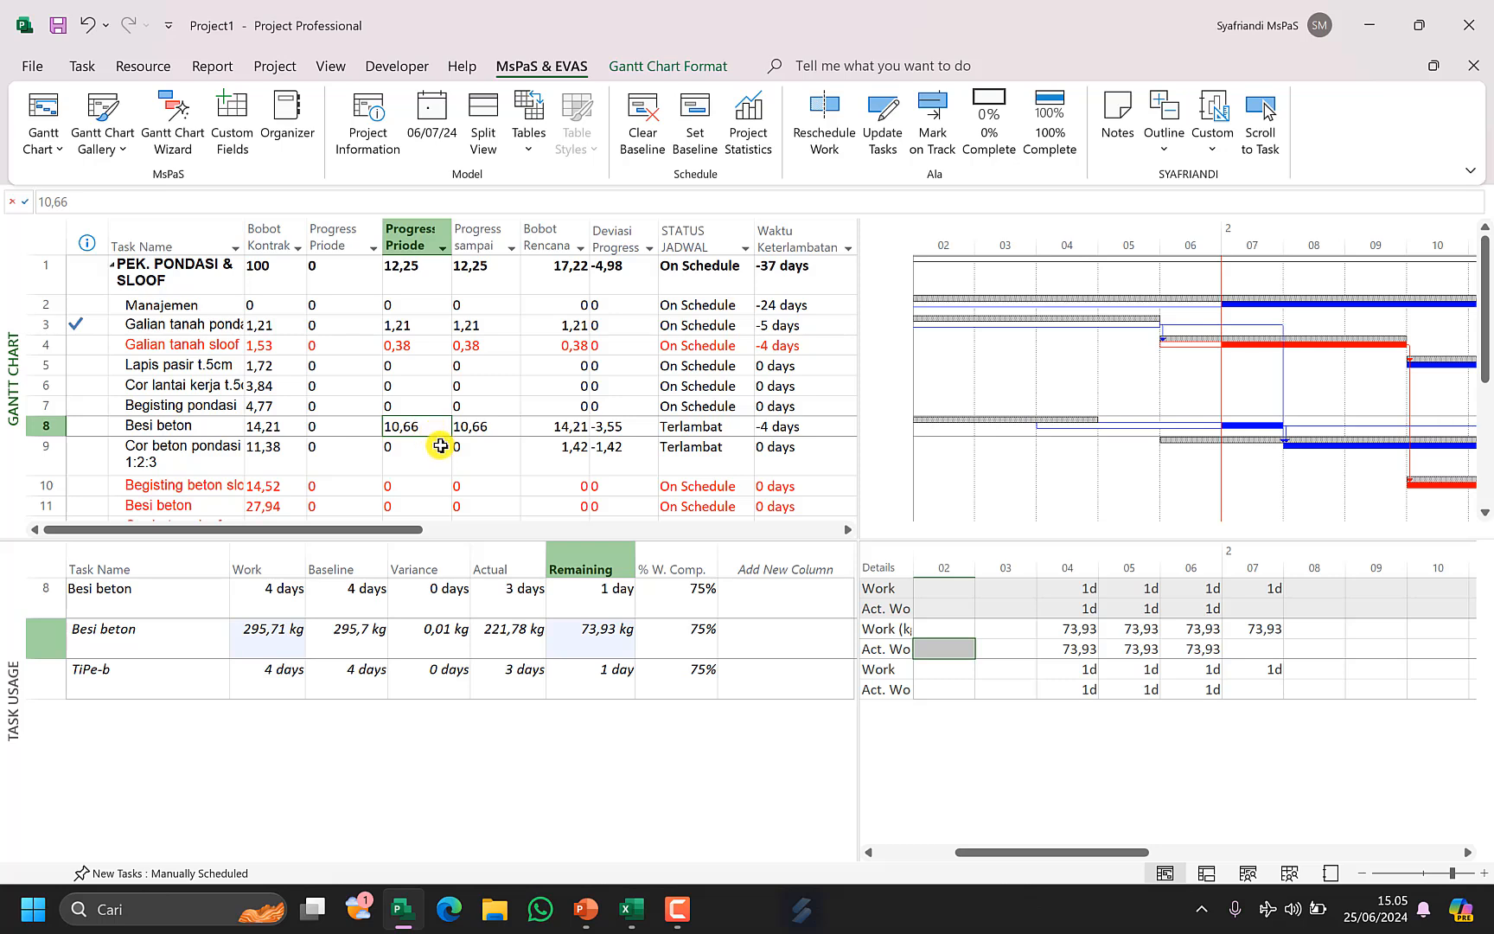
click(494, 433)
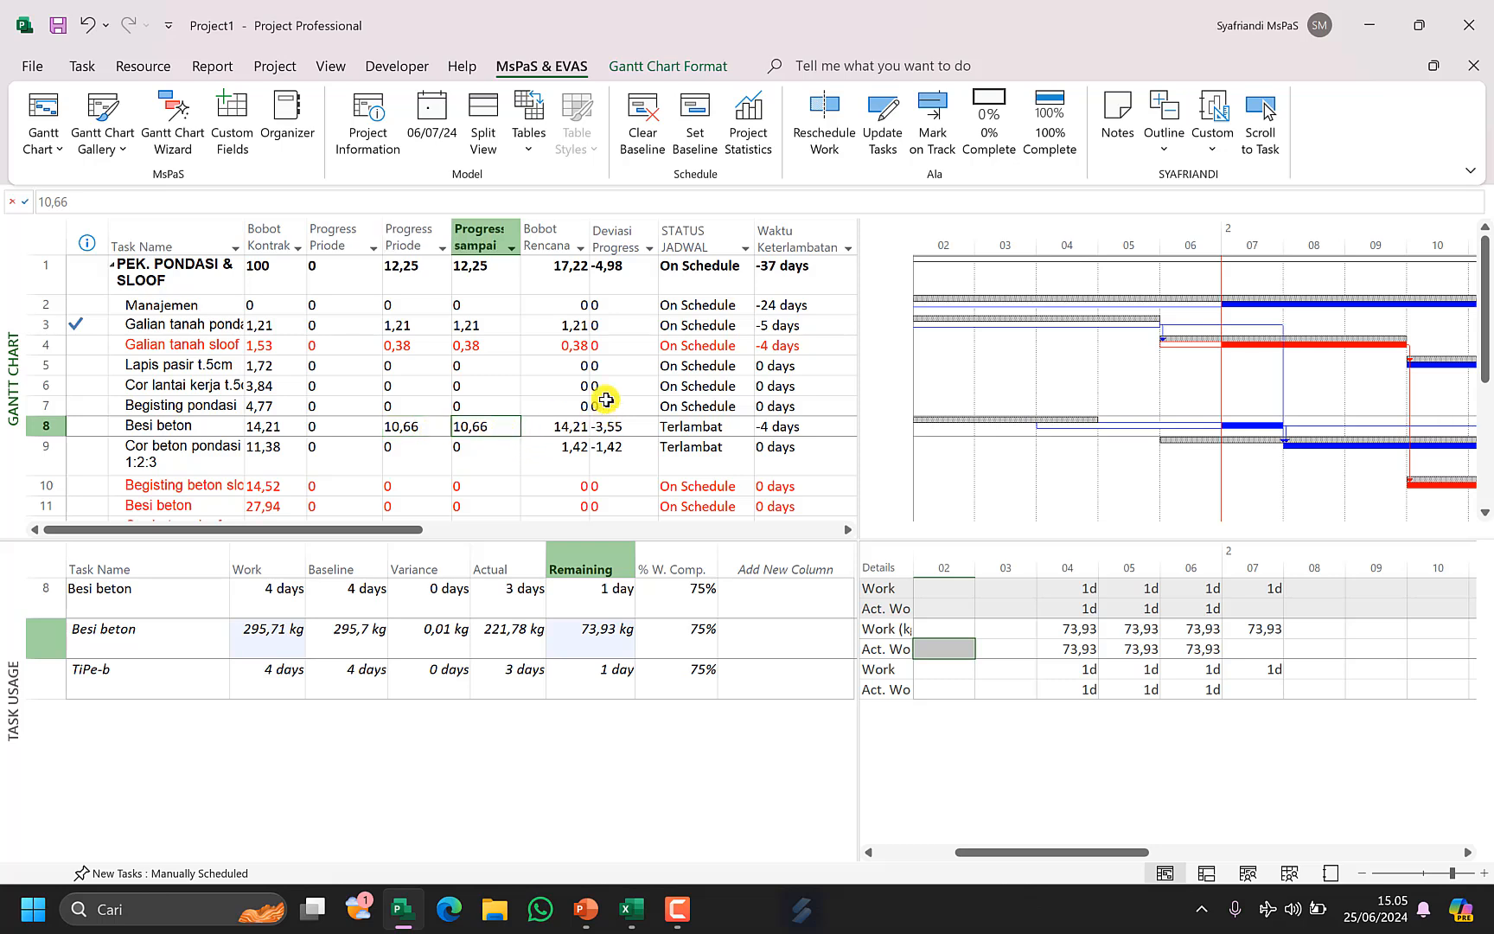
click(566, 432)
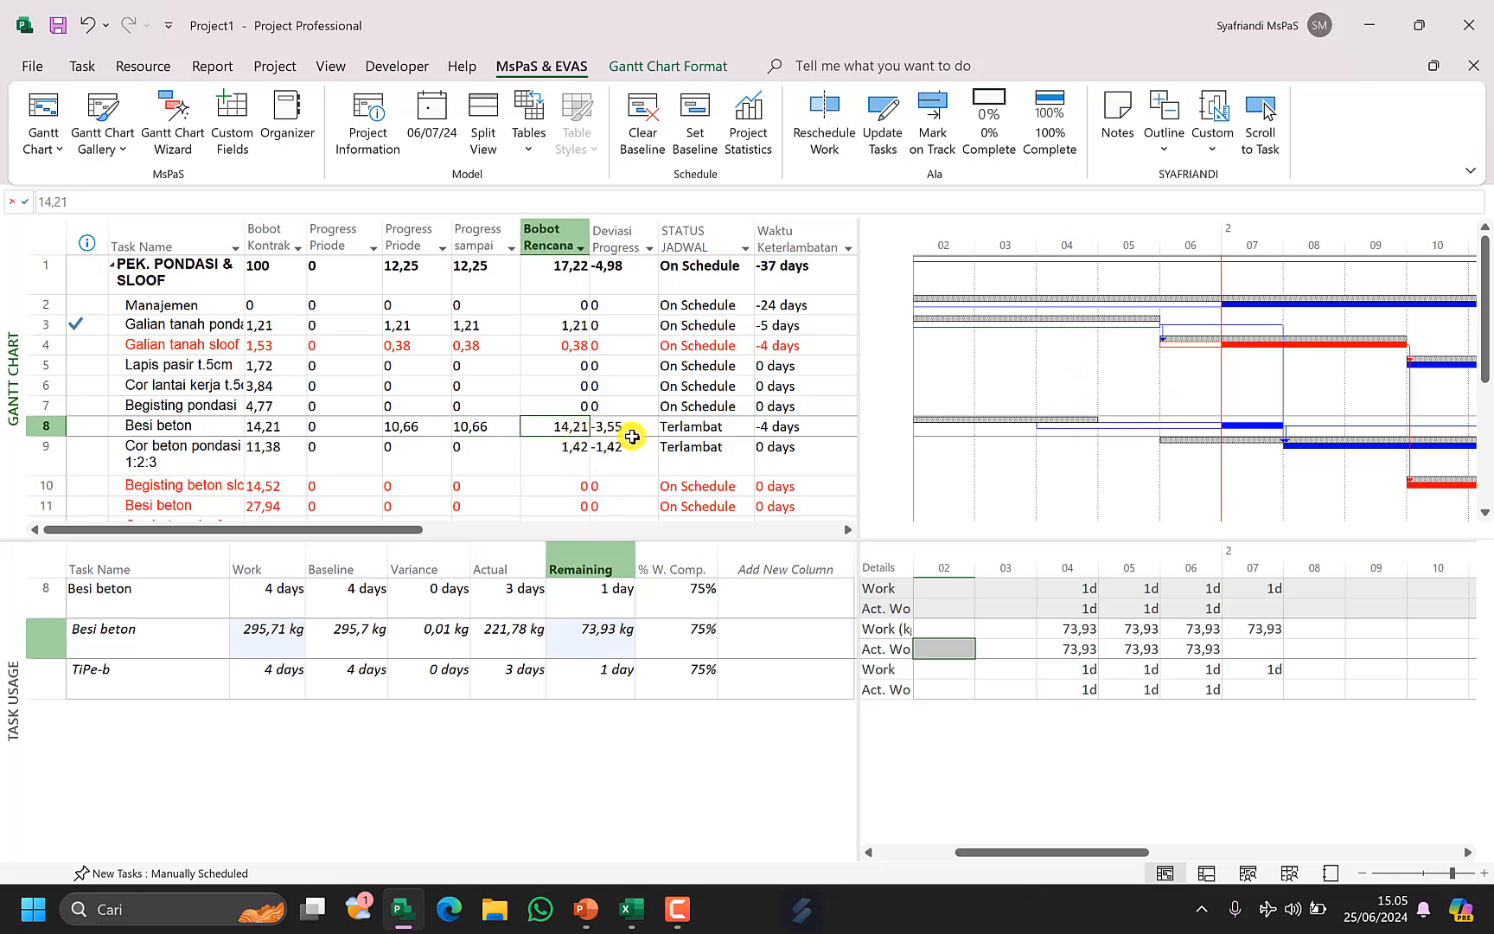
click(270, 424)
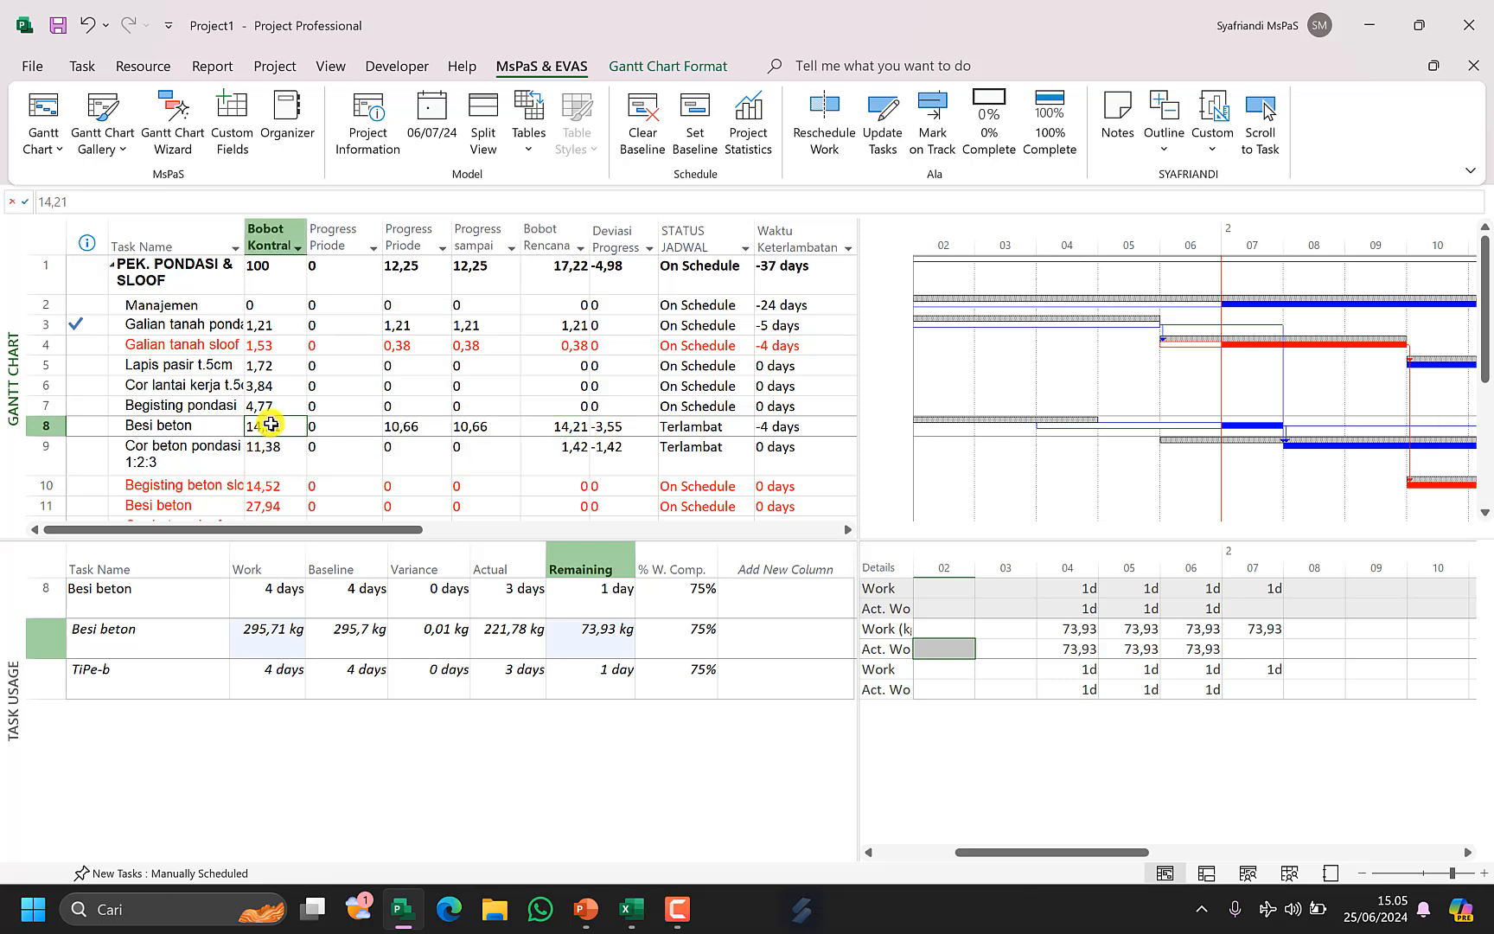
click(509, 428)
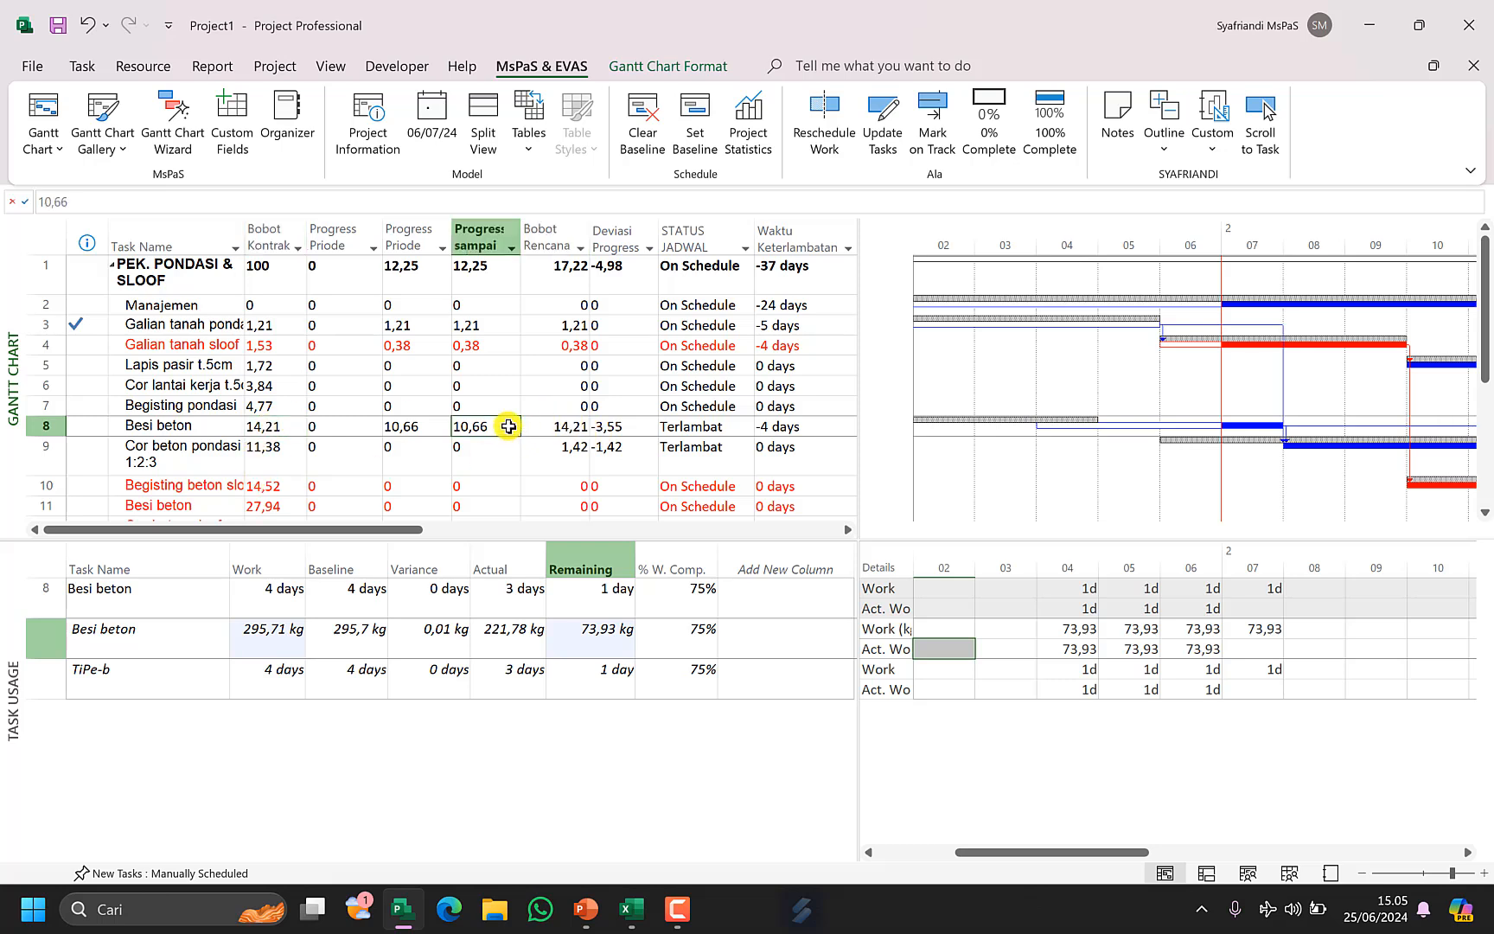
Enter 44 as the Besi beton material's actual work on day 04.
click(1090, 648)
text(44)
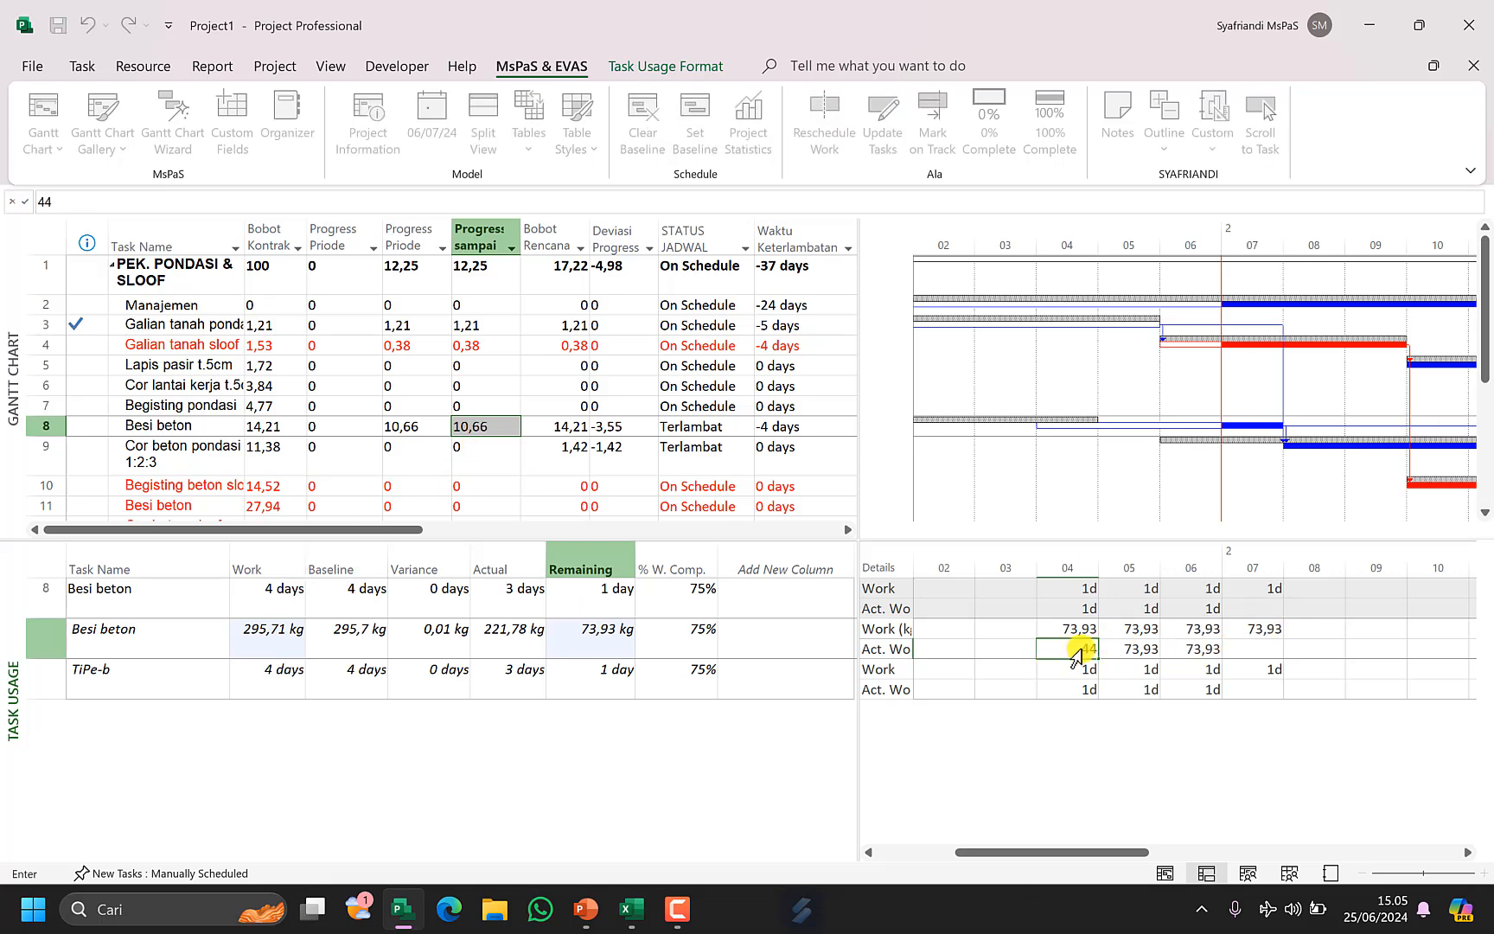
click(1134, 649)
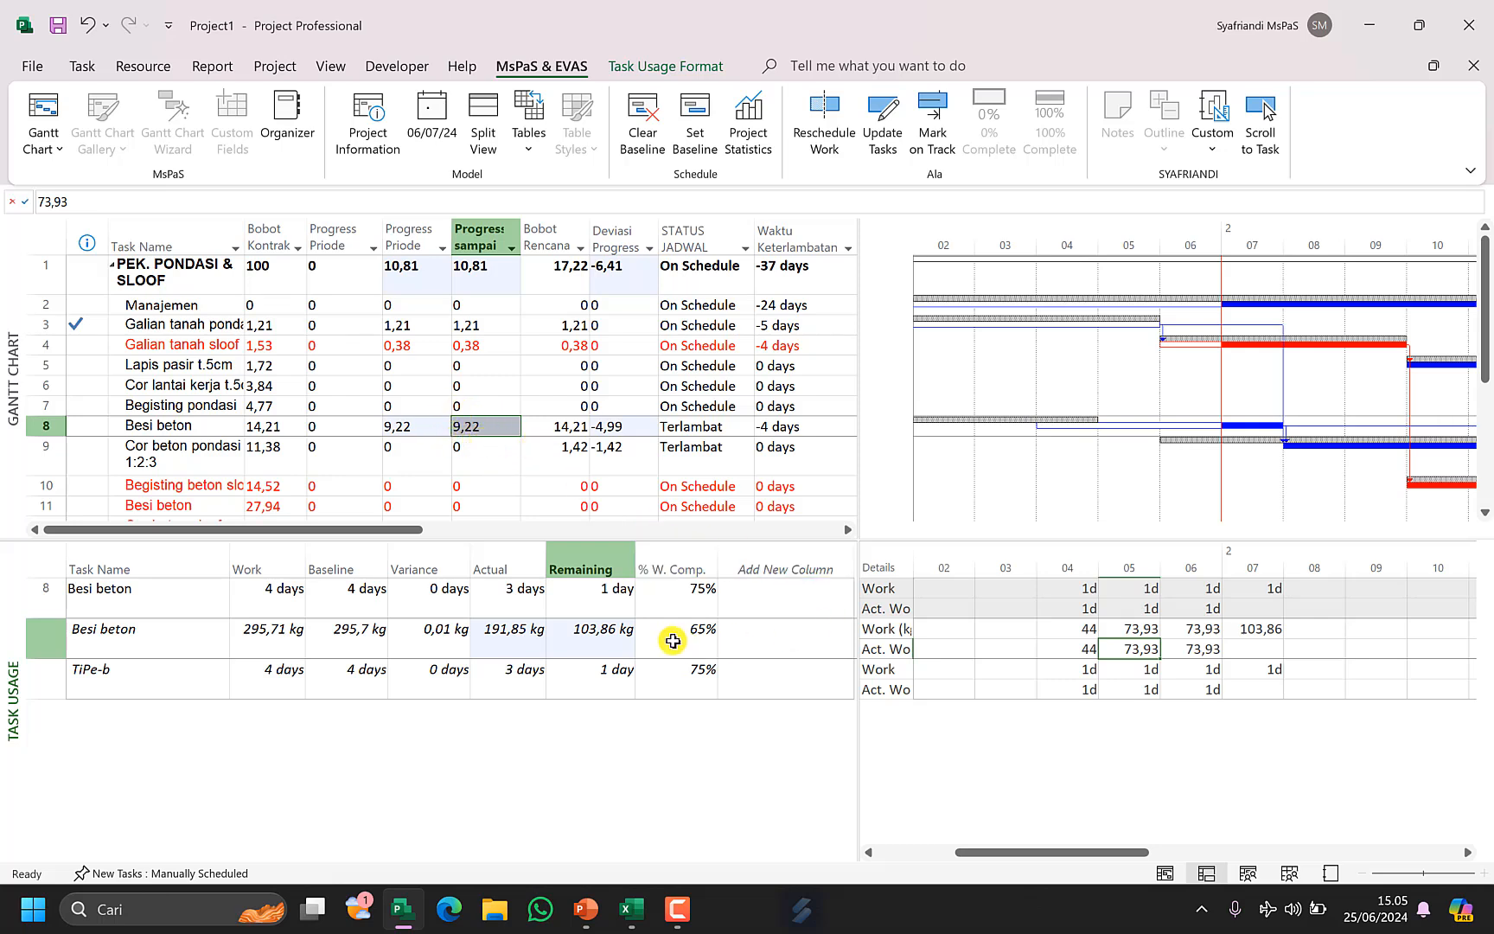
click(577, 650)
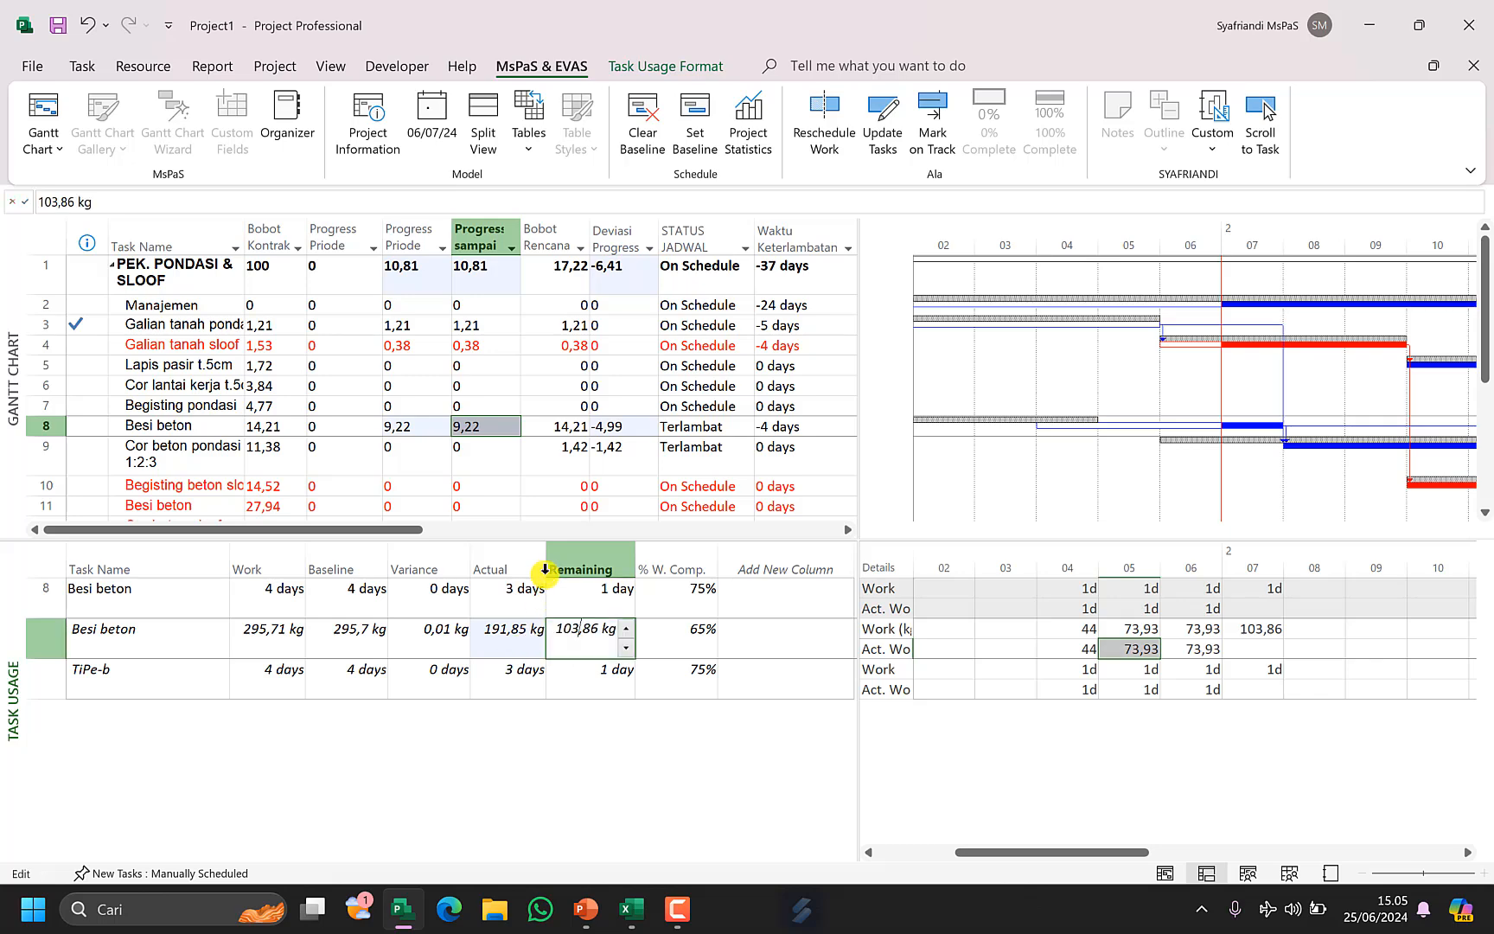
click(683, 625)
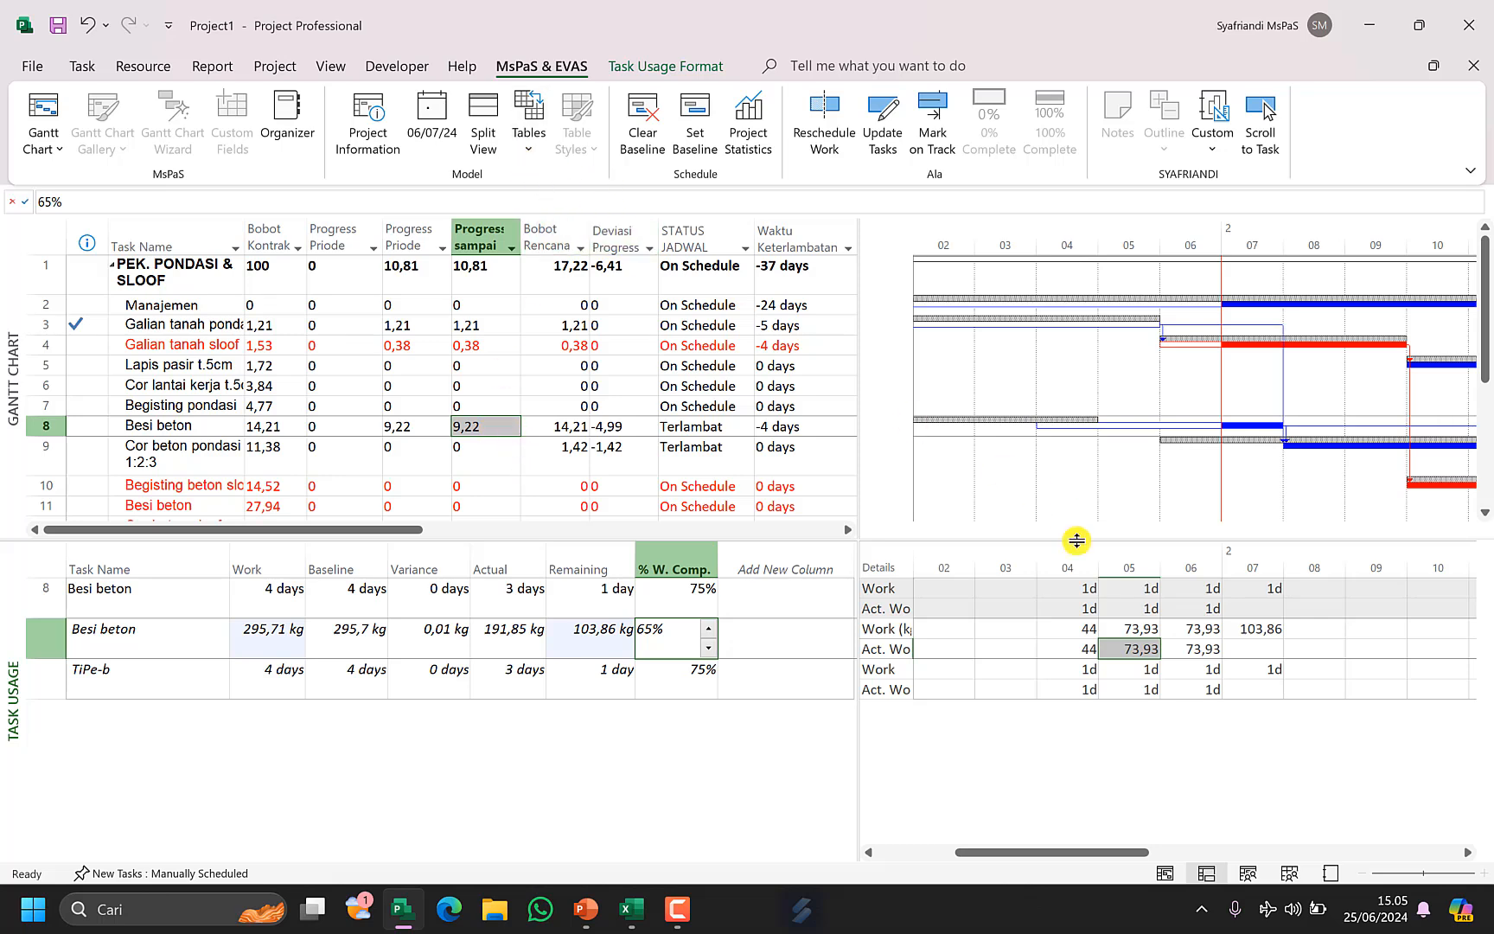
Enter 55 as the Besi beton material's actual work on day 05.
click(1095, 683)
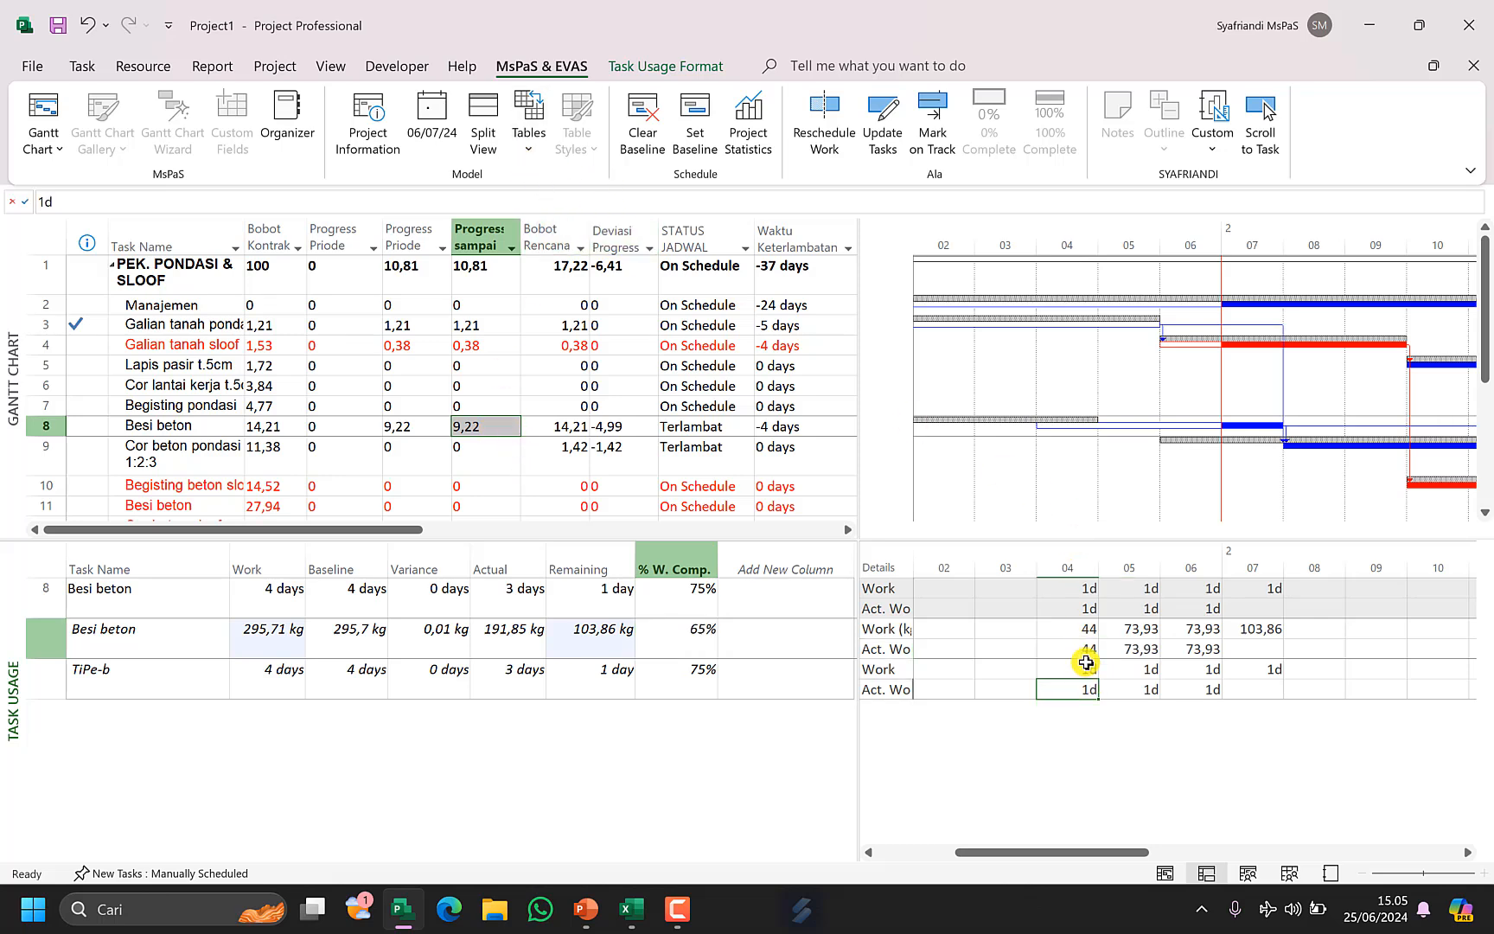
click(1085, 650)
click(1150, 648)
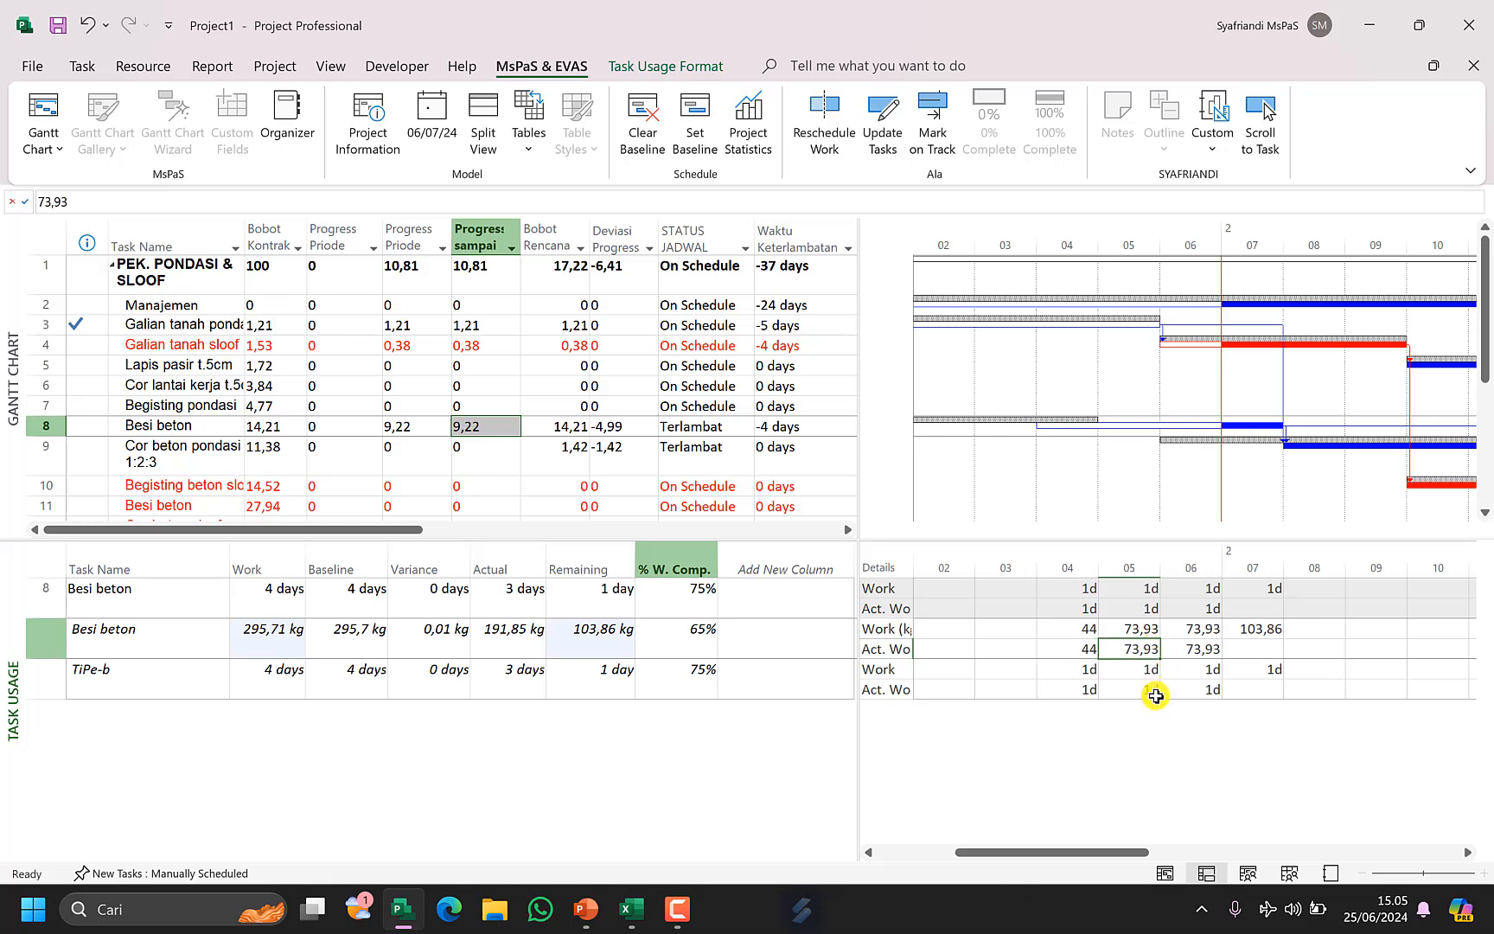
text(5)
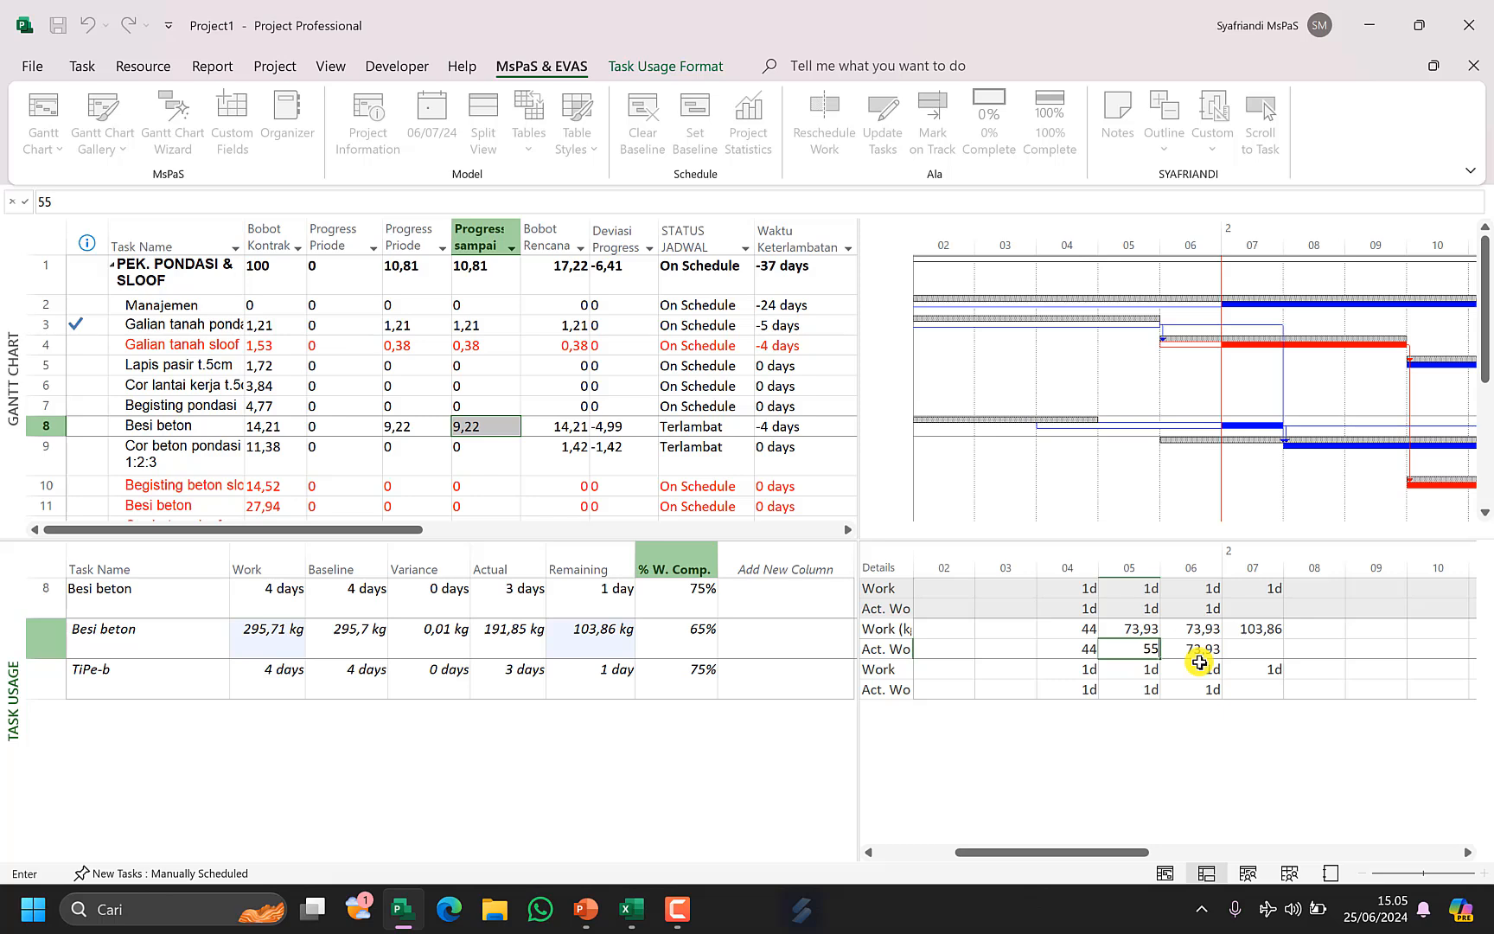
text(5)
key(Return)
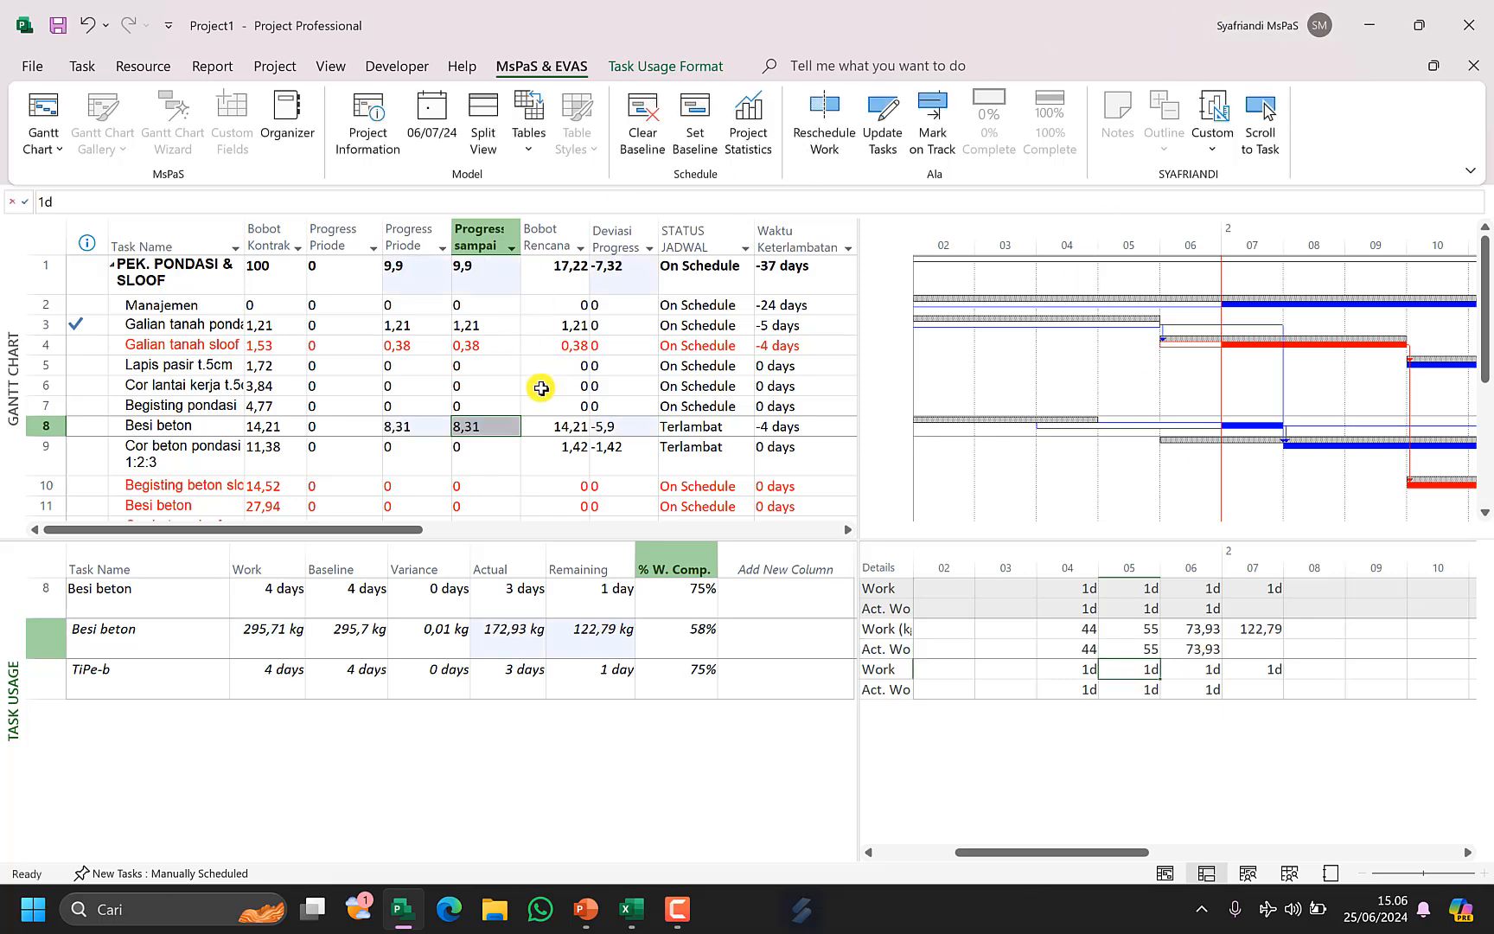
Enter 60 as the Besi beton material's actual work on day 06.
click(1207, 648)
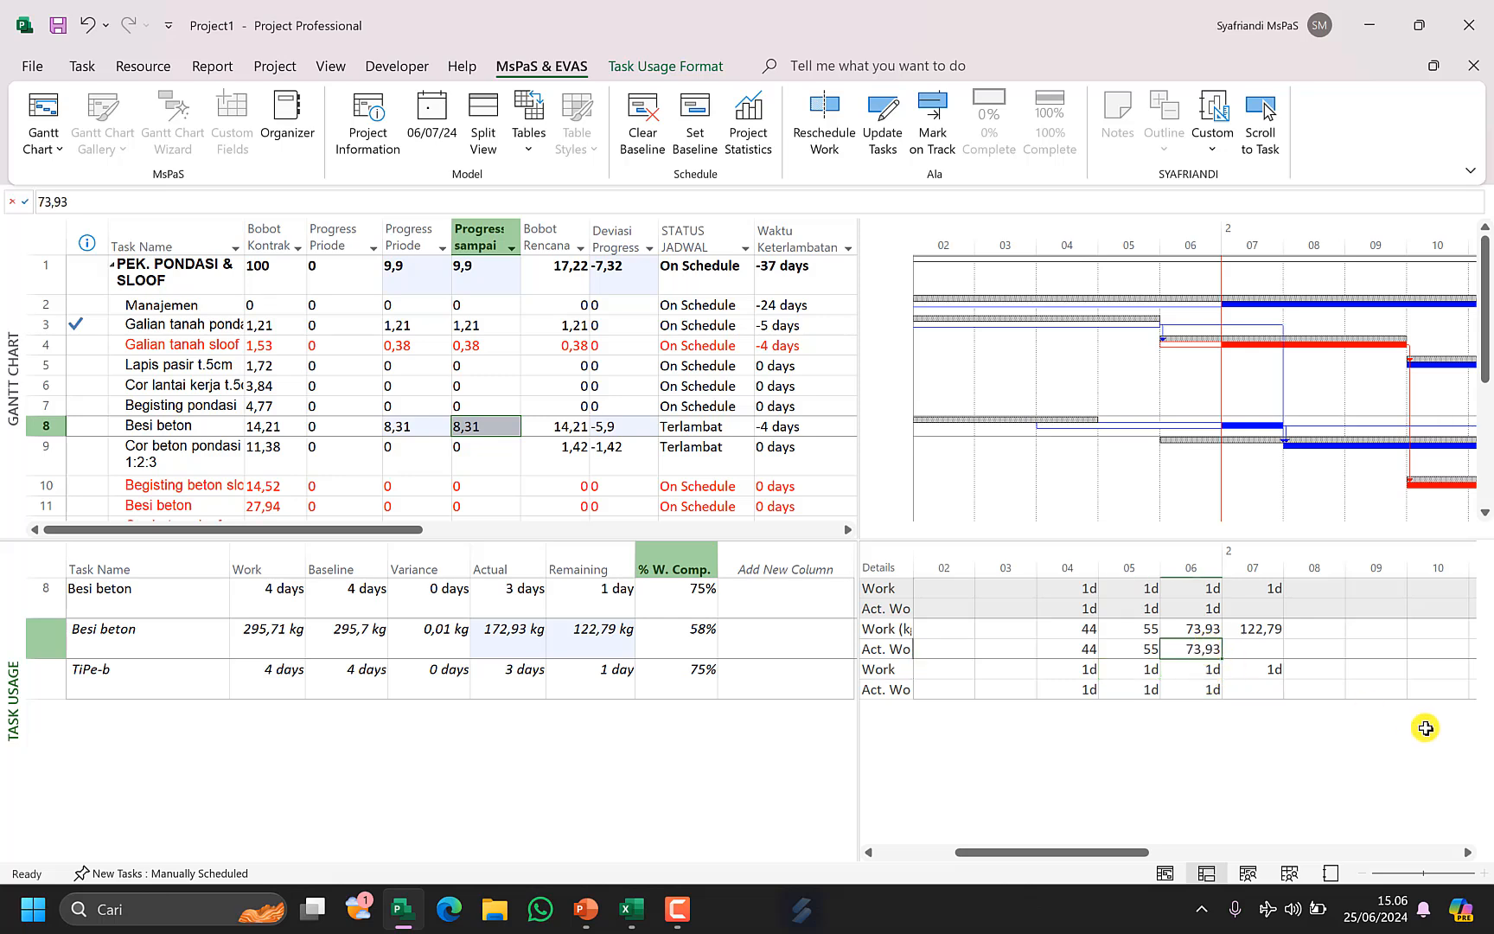
text(60)
key(Left)
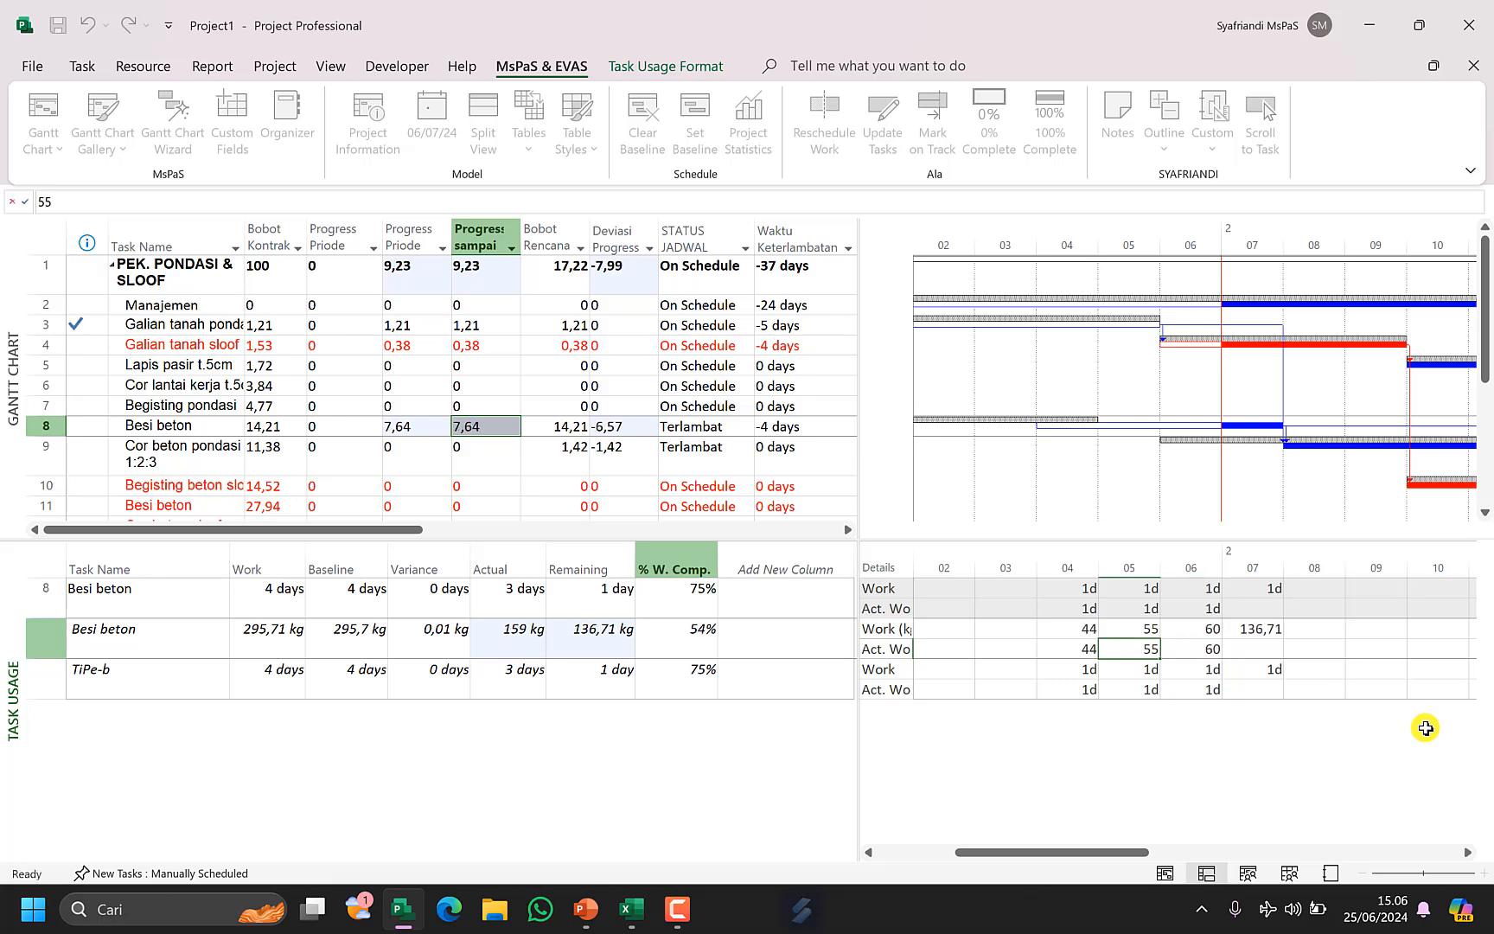
click(1219, 650)
click(606, 650)
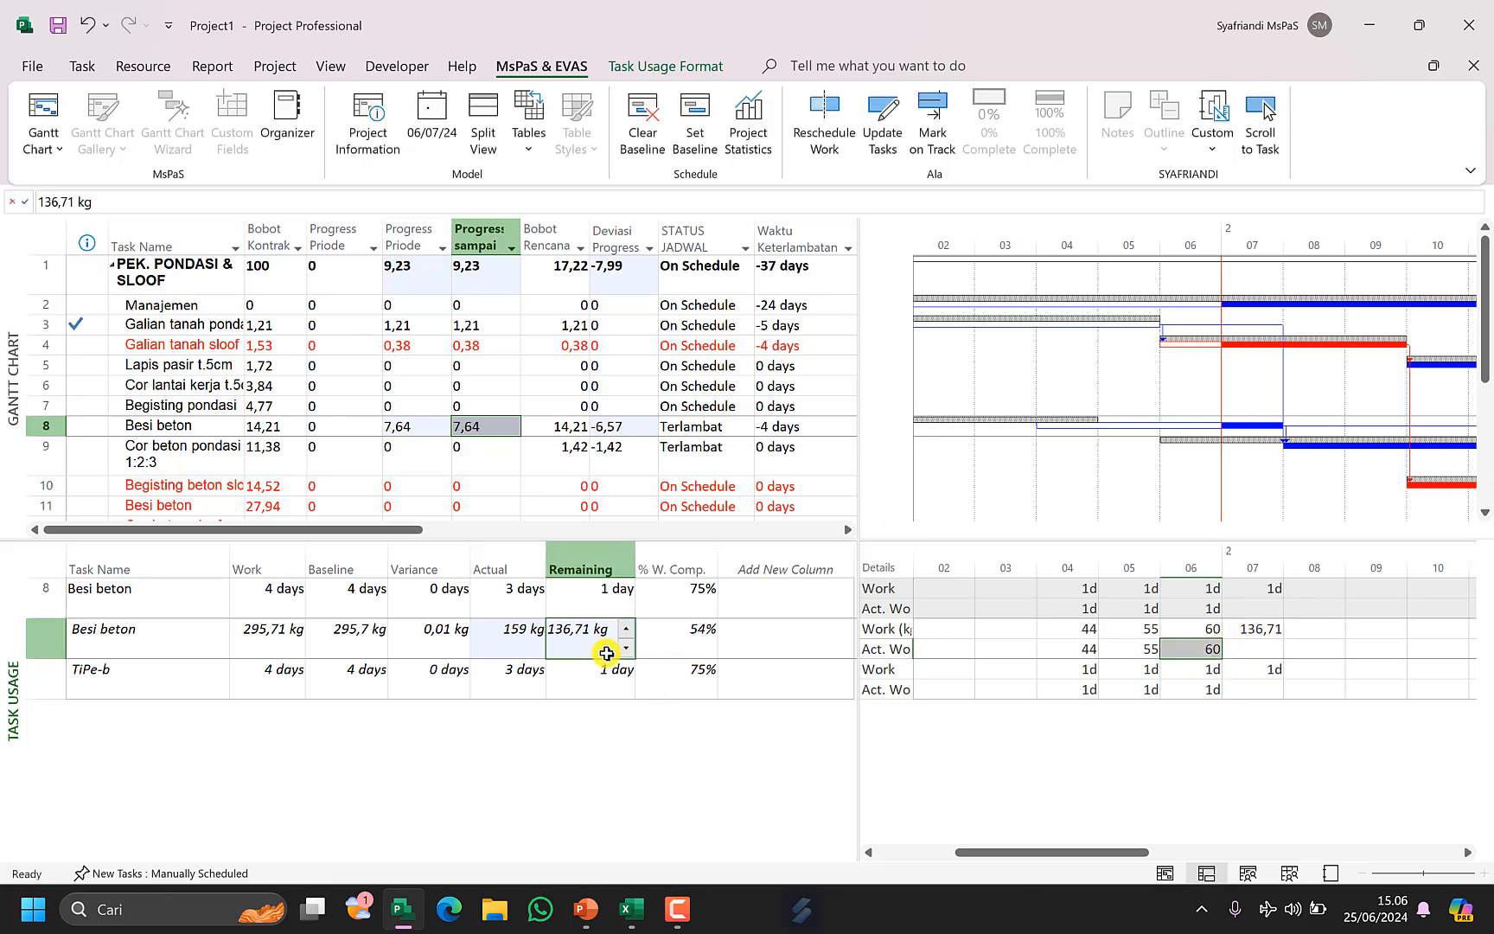
click(557, 683)
click(507, 642)
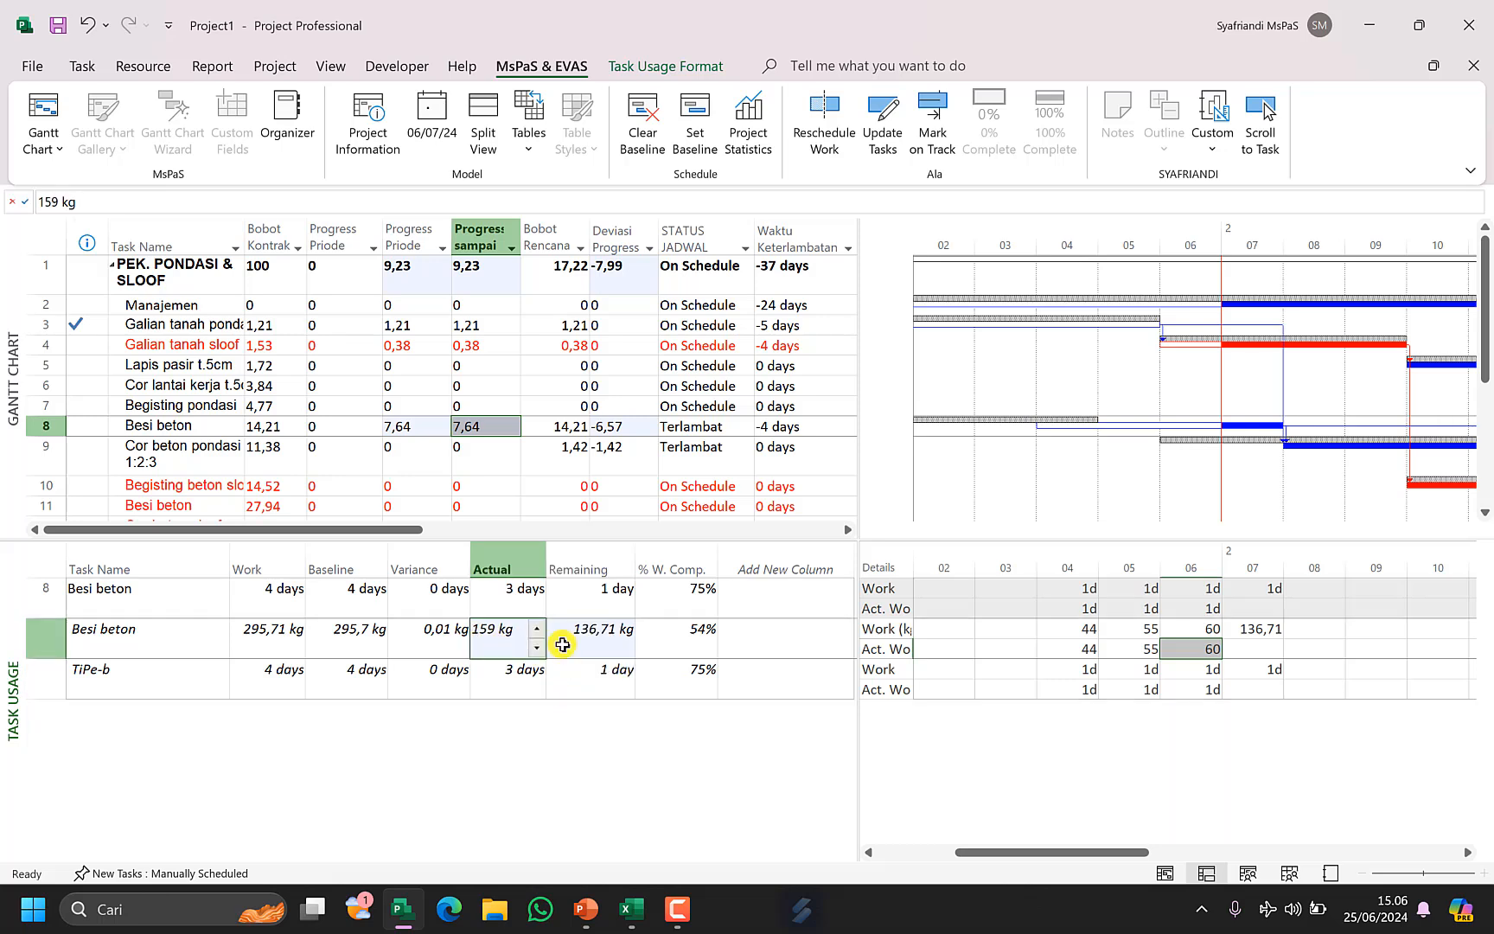
click(516, 669)
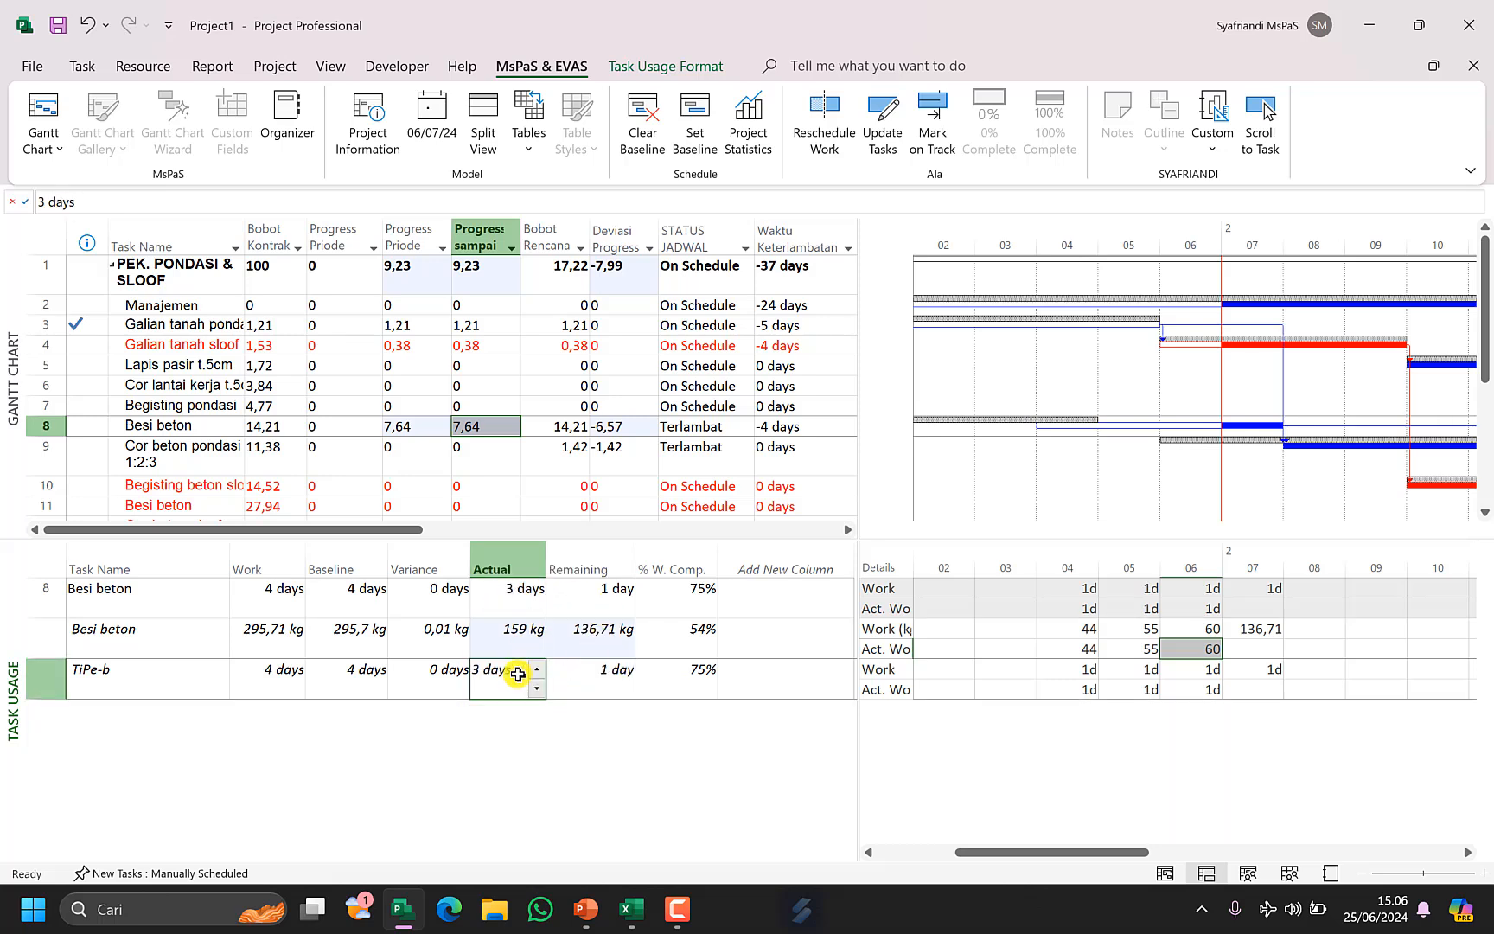
click(606, 650)
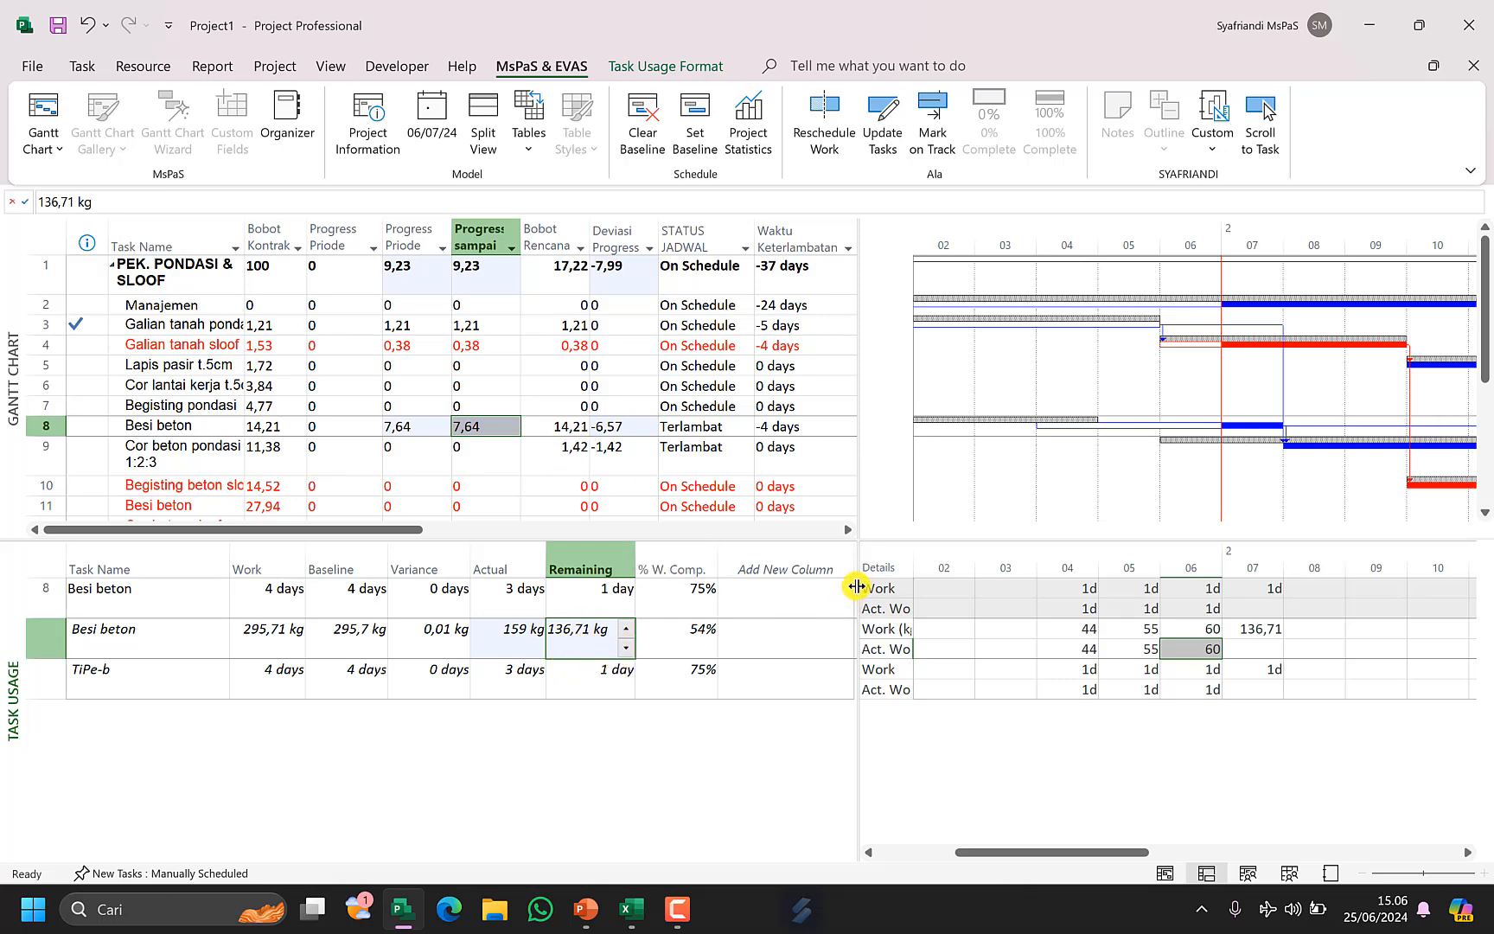
Widen the usage table and add an ACWP column after % W. Comp.
drag(856, 587, 1034, 575)
click(806, 560)
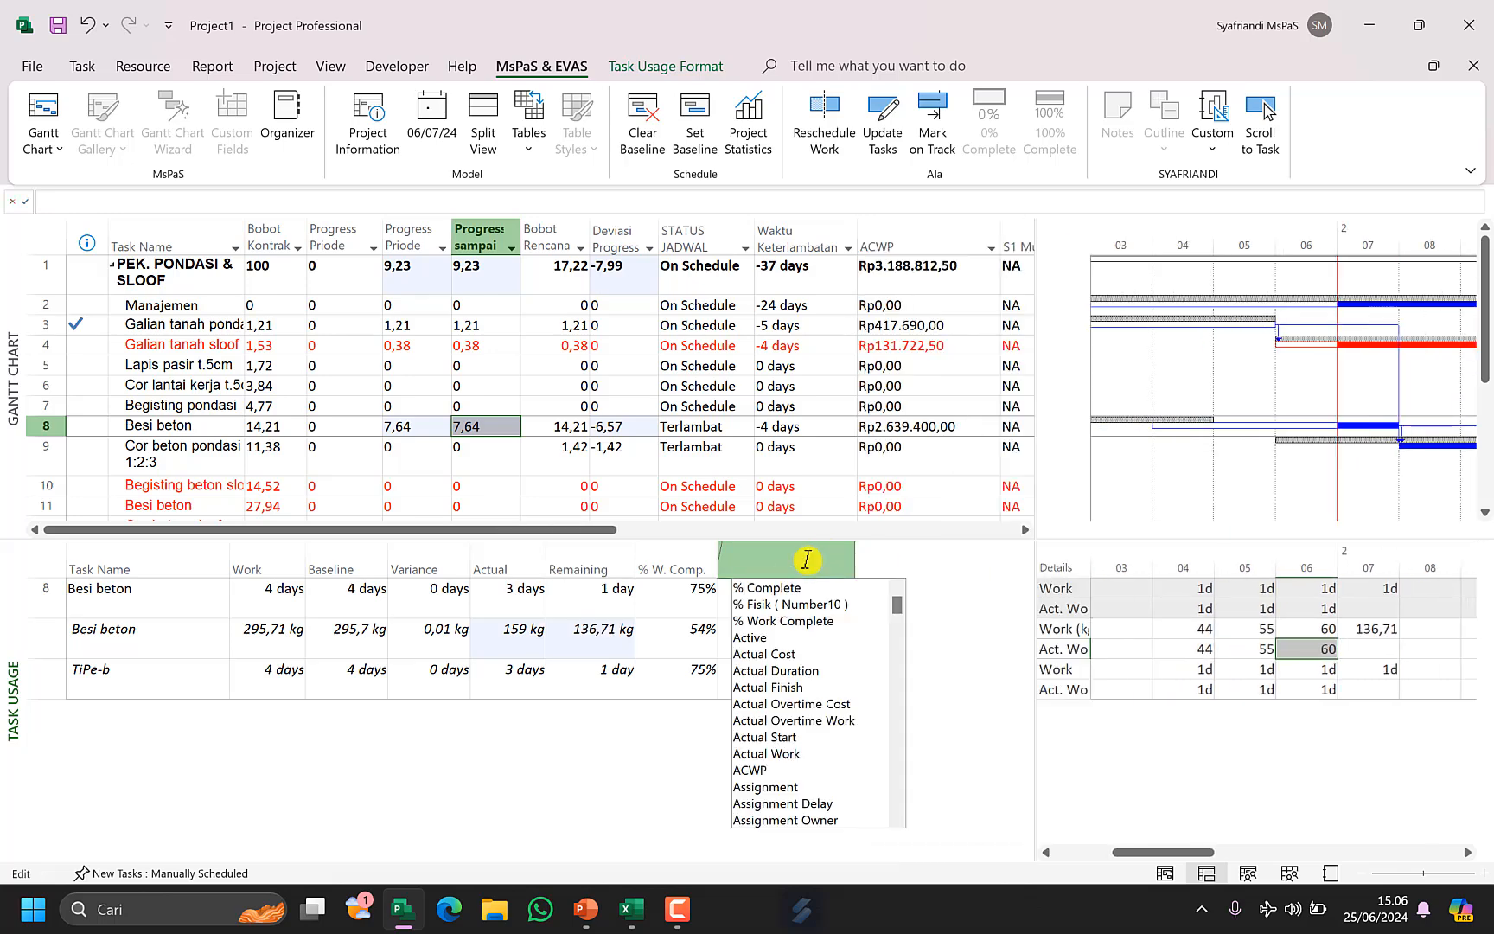
text(active)
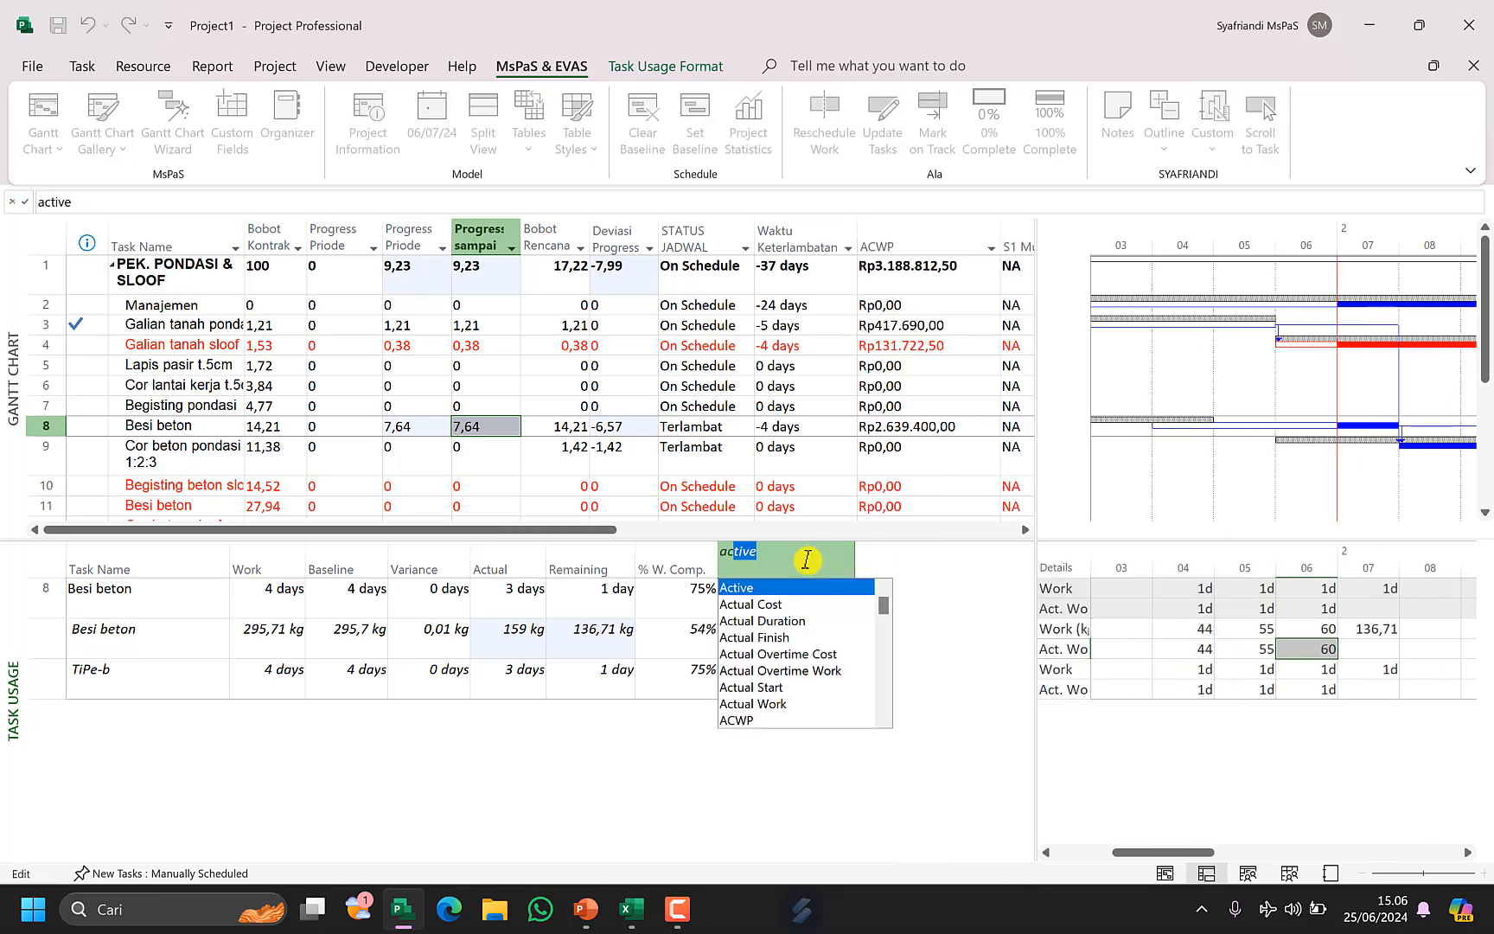
key(Down)
key(Down)
key(Down)
key(Down)
key(Down)
key(Down)
key(Down)
key(Down)
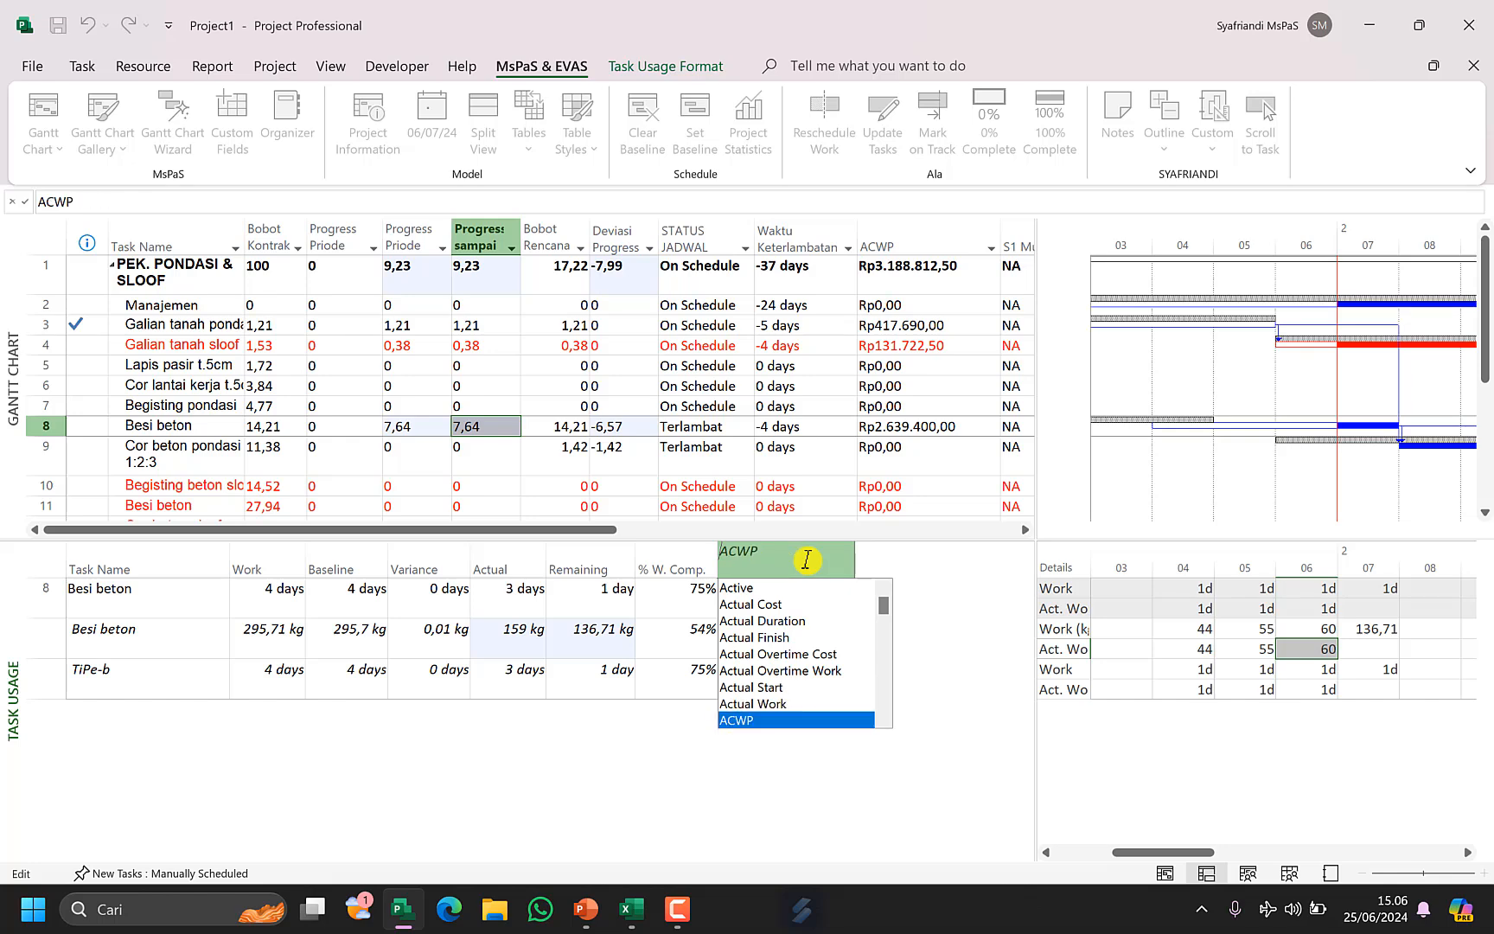
key(Return)
Add a BCWP column to the task usage table after the ACWP column.
click(923, 574)
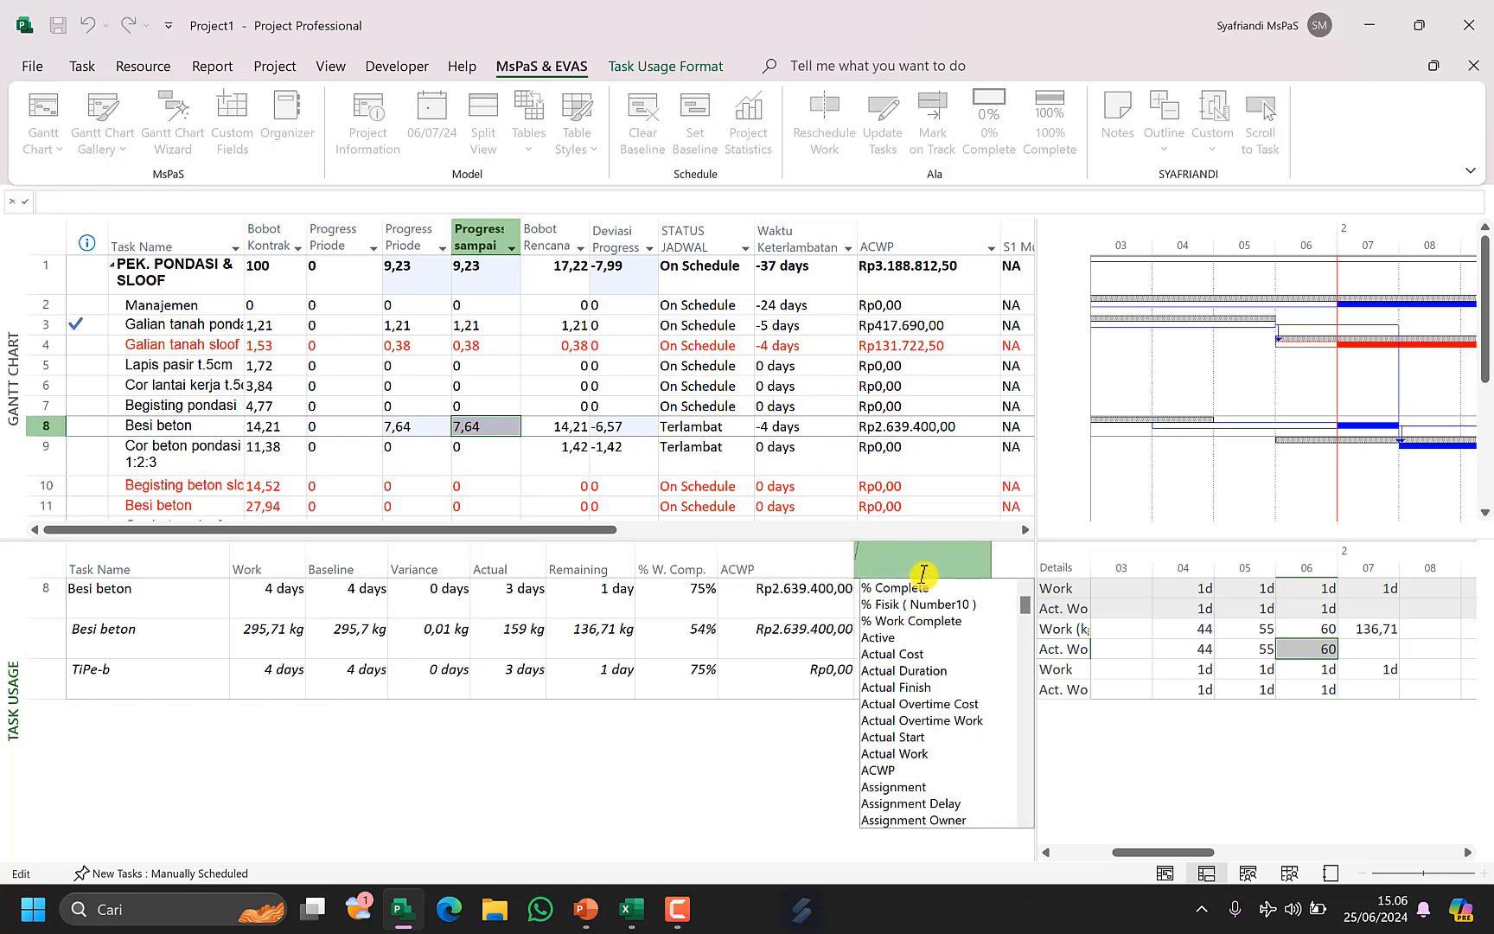
text(bc)
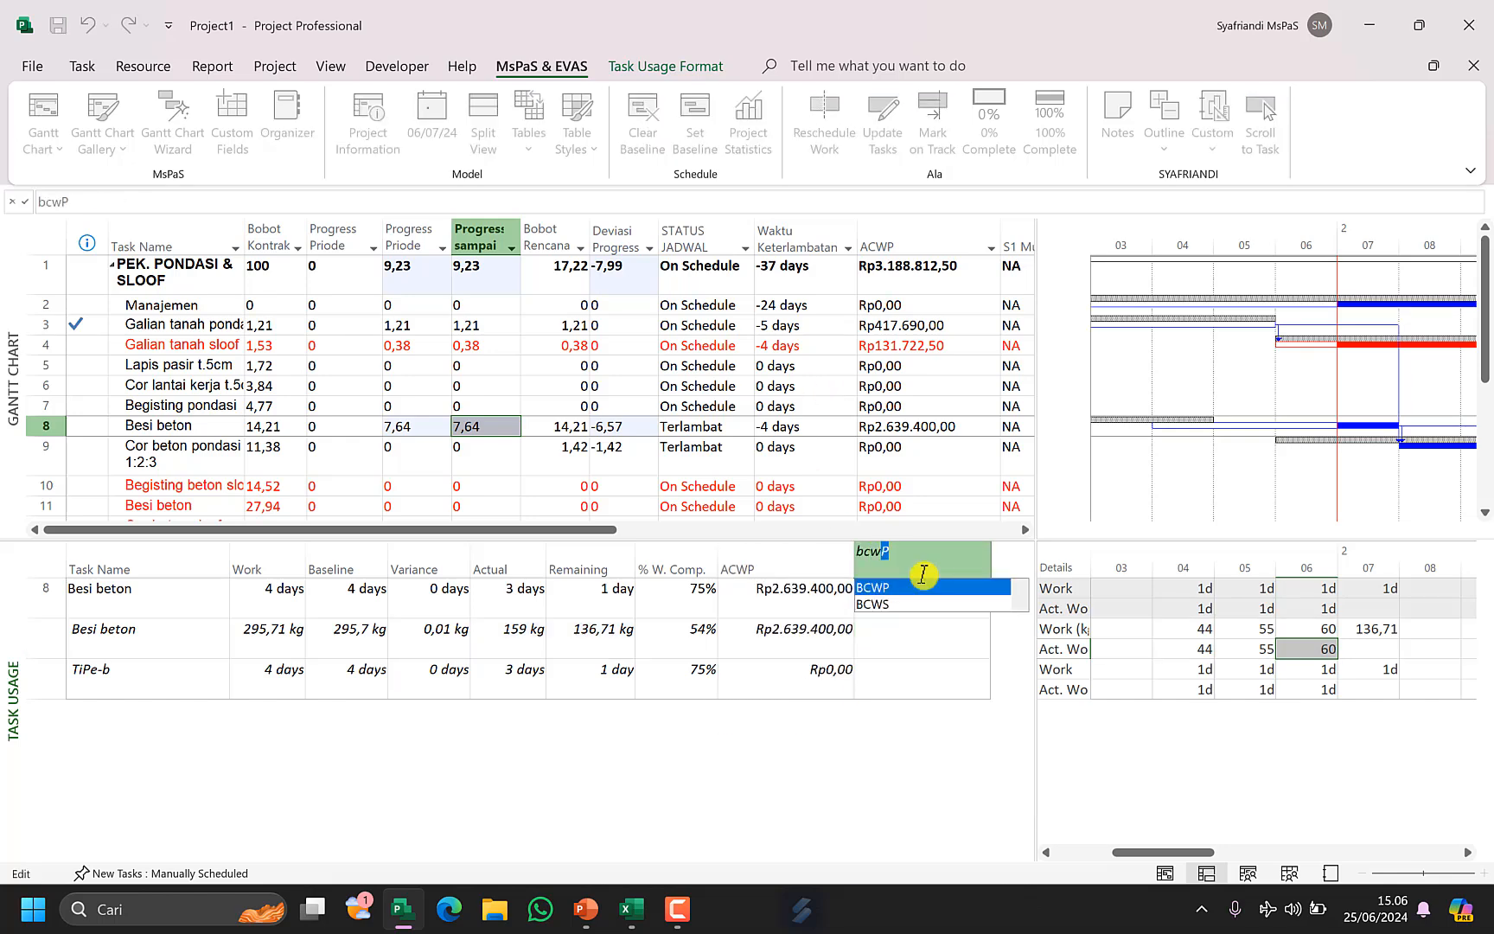
text(w)
click(934, 587)
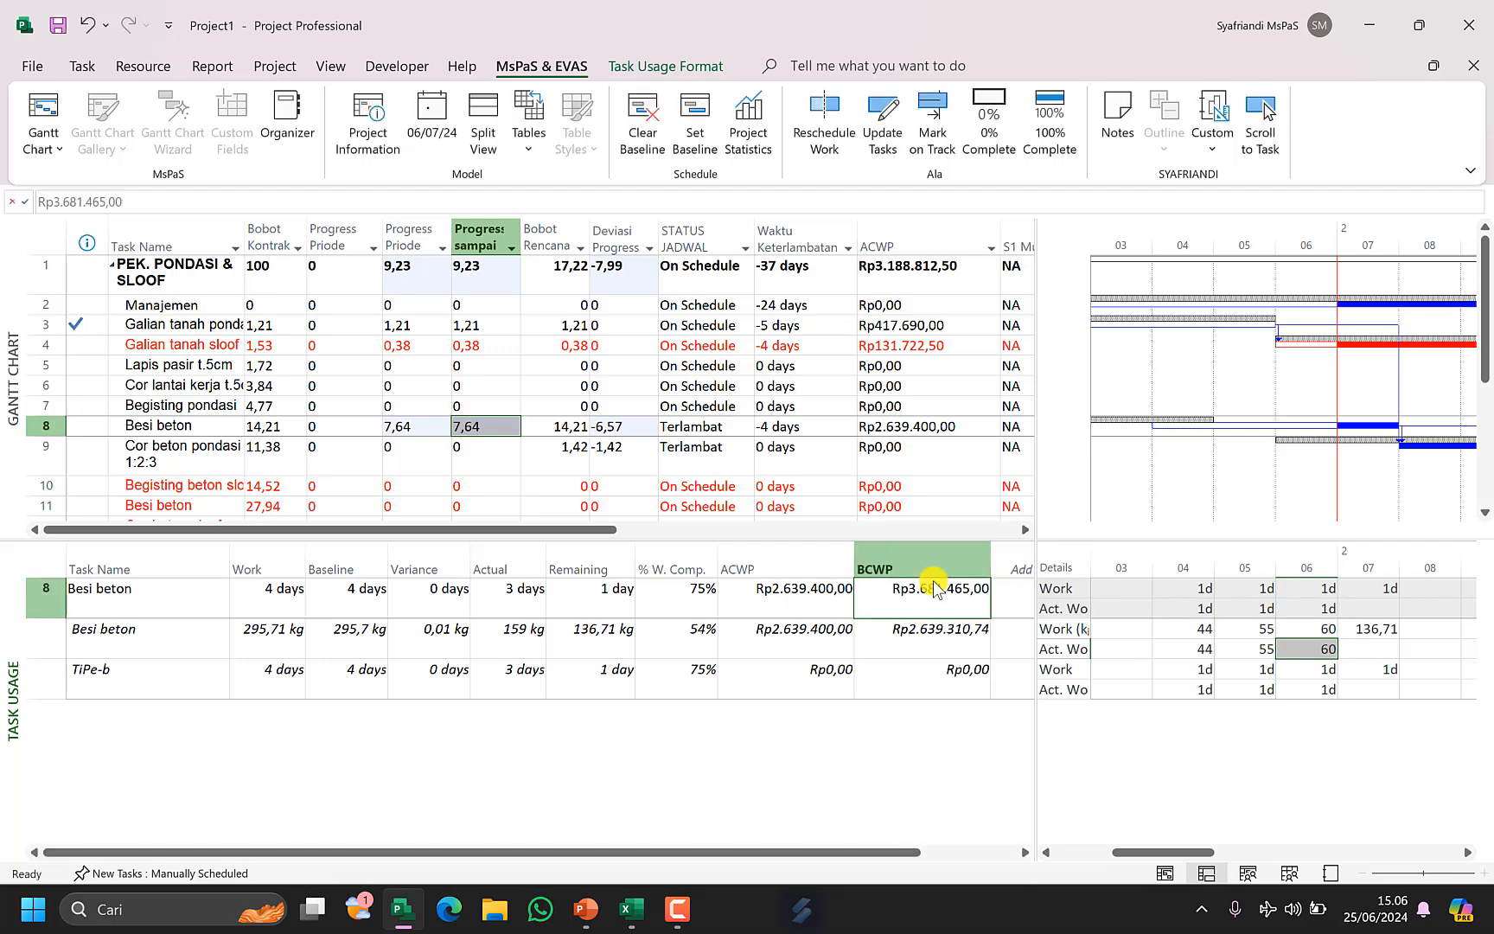
Compare the ACWP and BCWP values of the Besi beton task and its assignments.
click(801, 600)
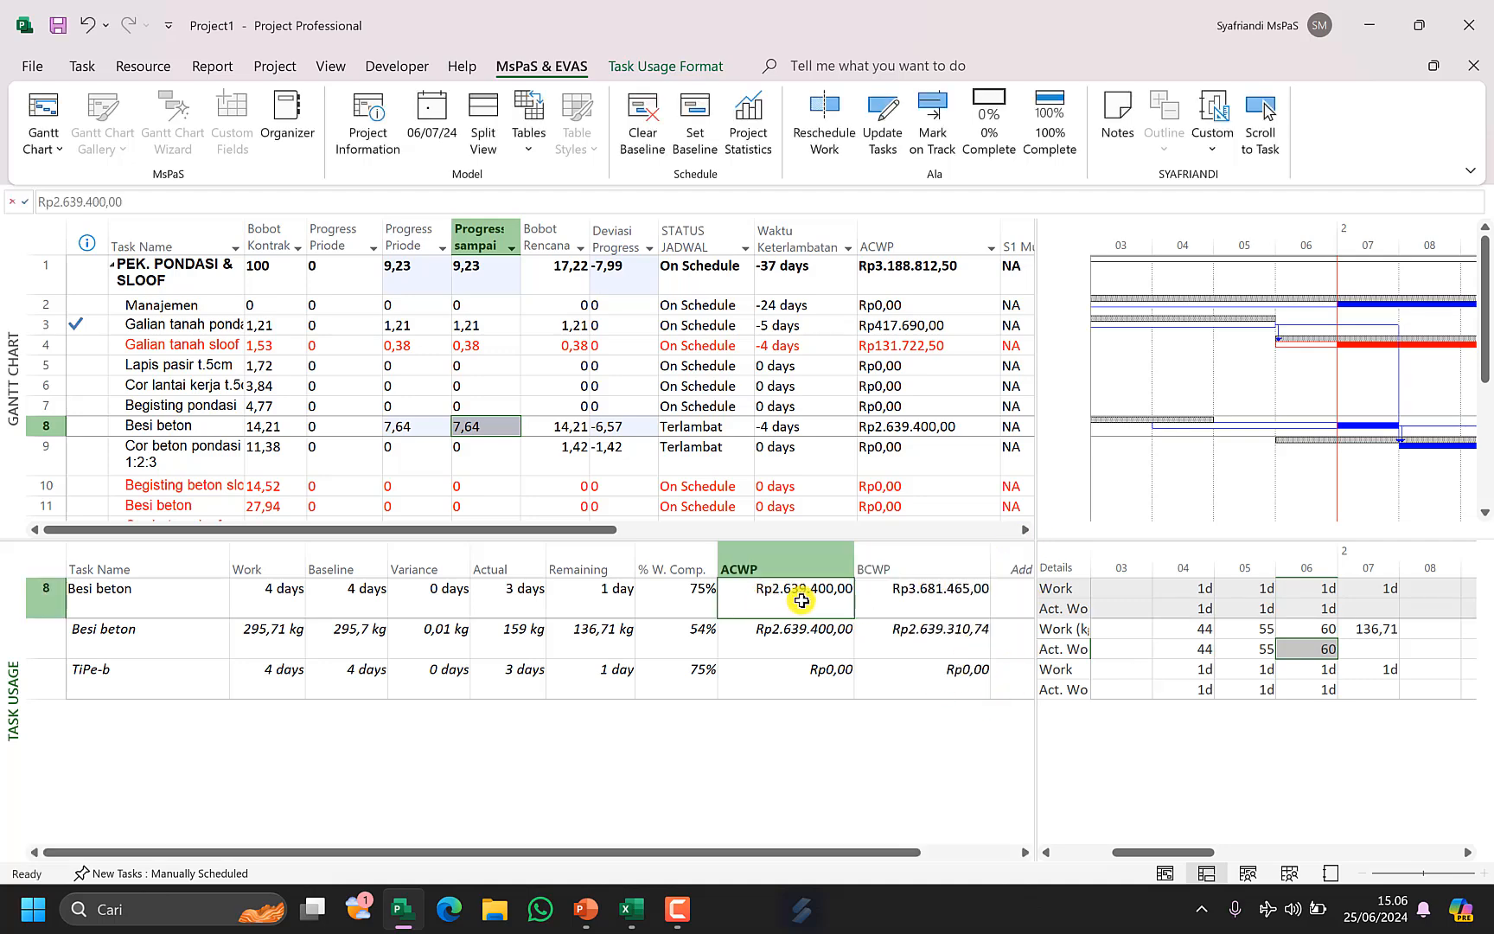
drag(801, 600, 903, 600)
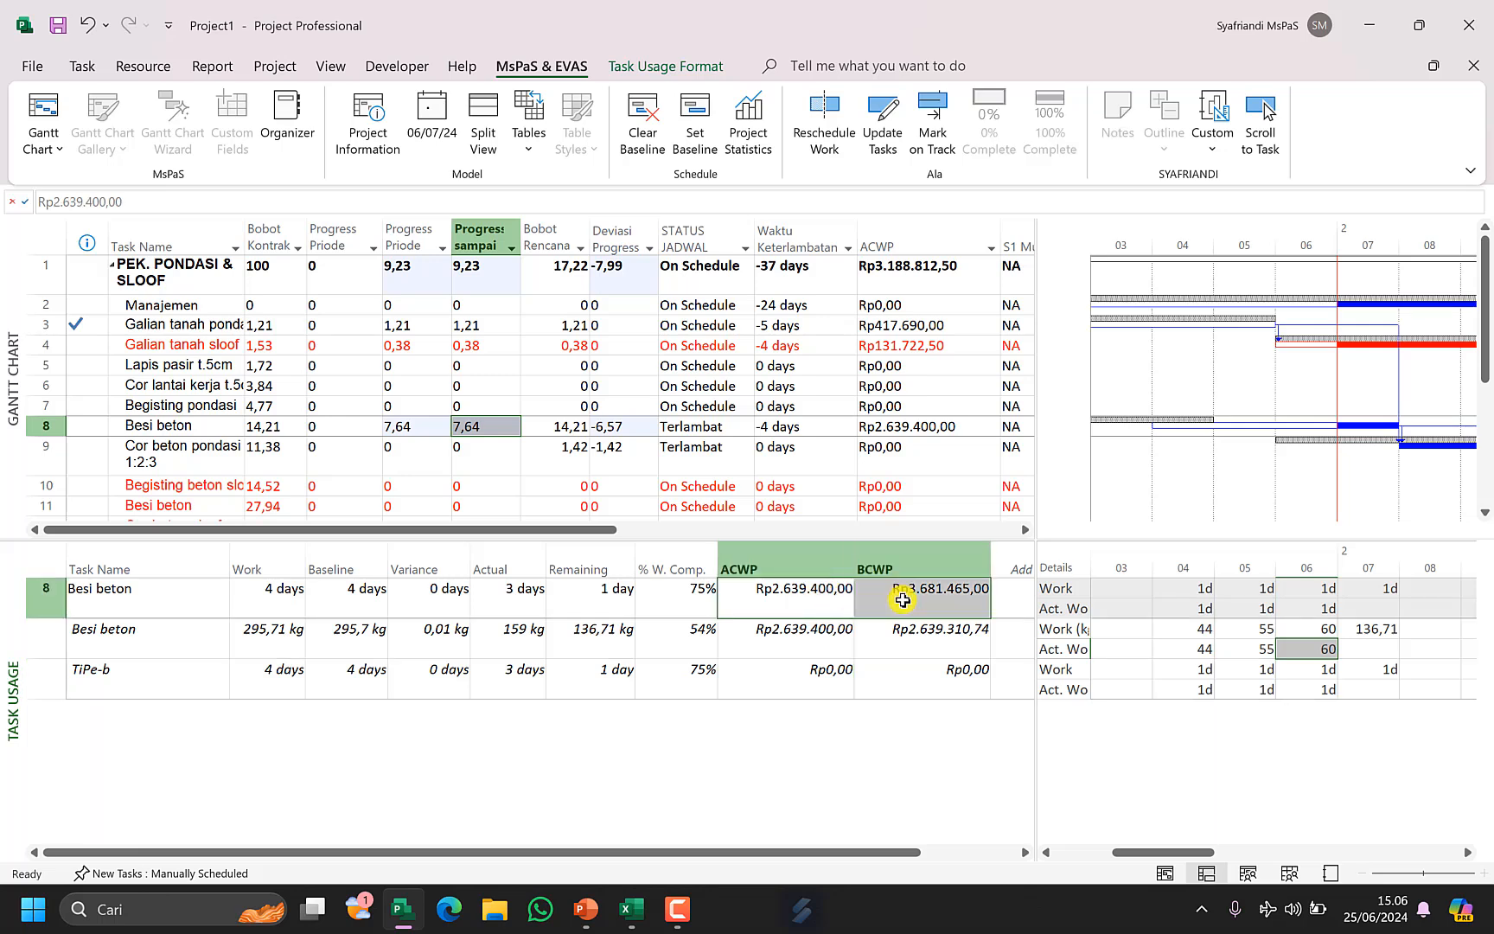
click(917, 603)
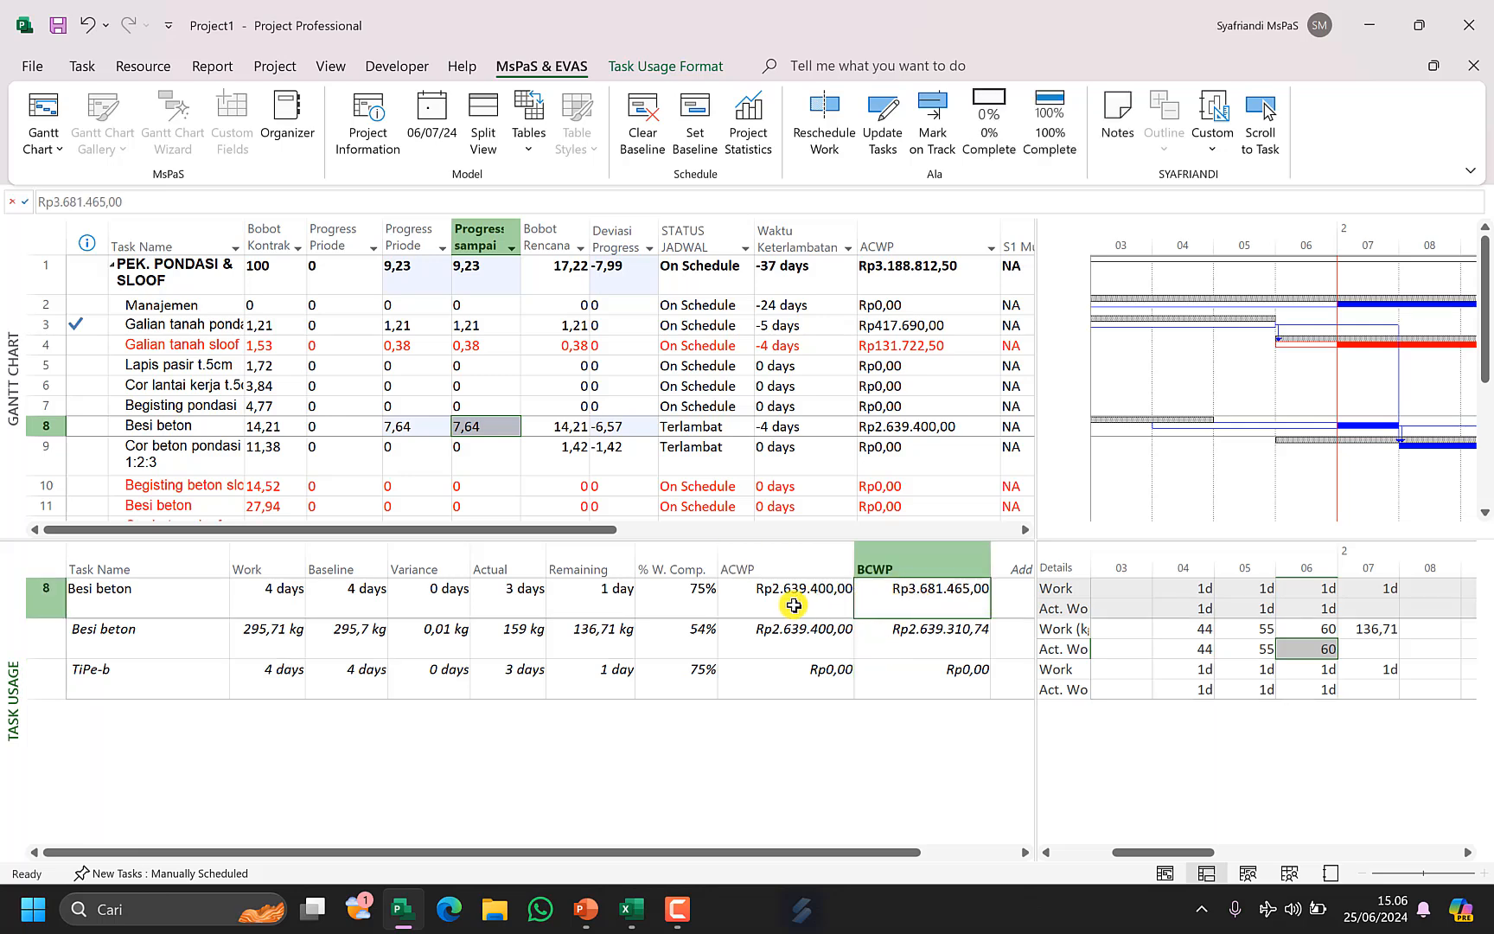
click(793, 605)
click(886, 604)
click(775, 603)
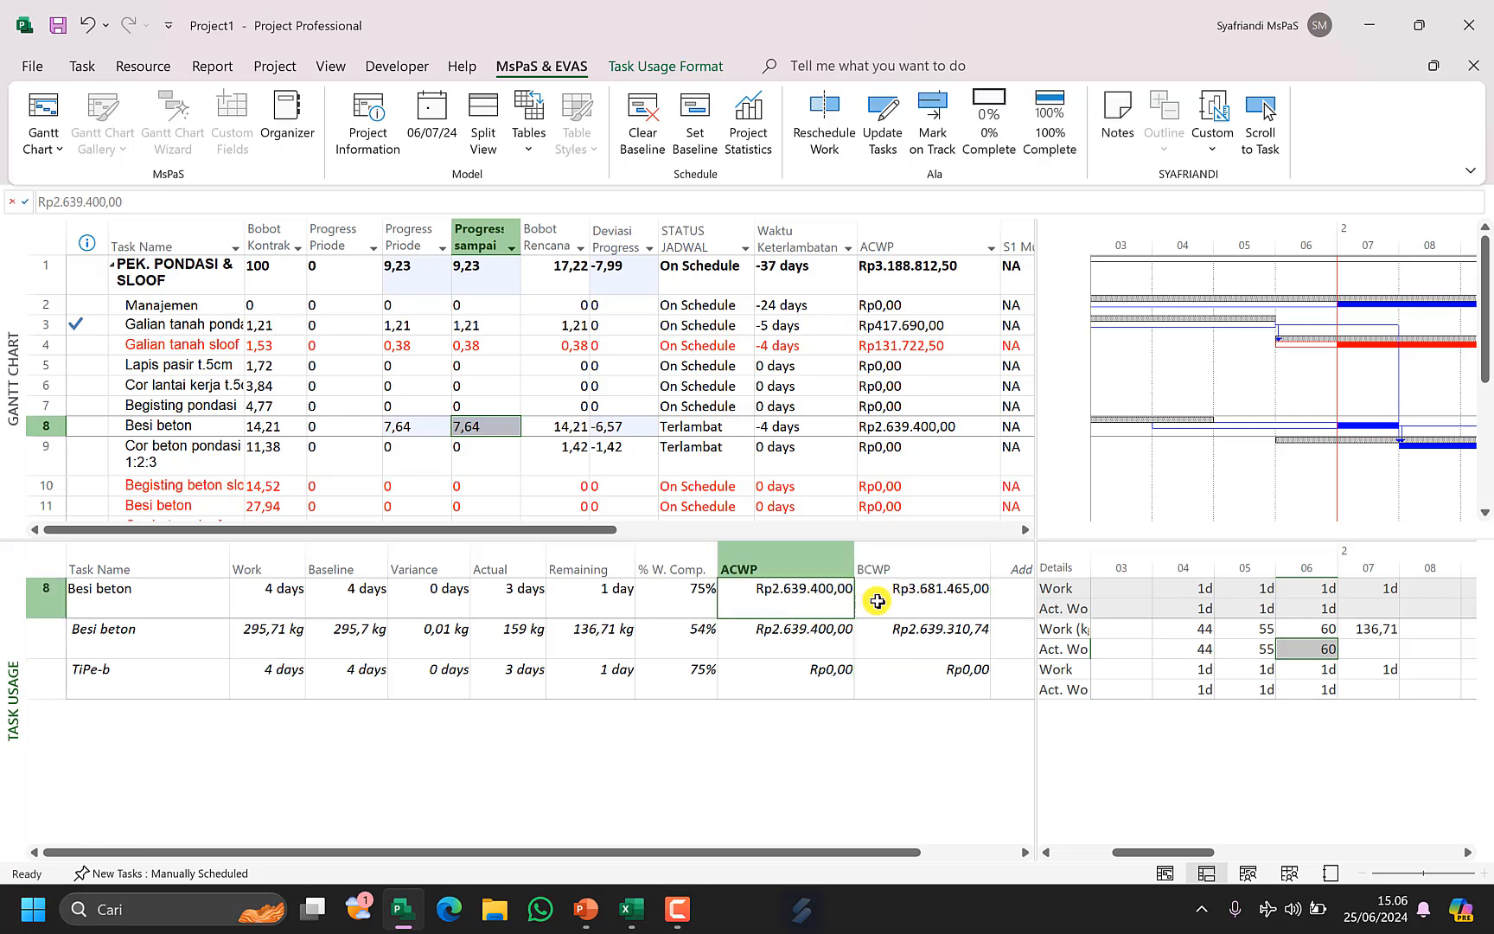
drag(814, 648, 875, 643)
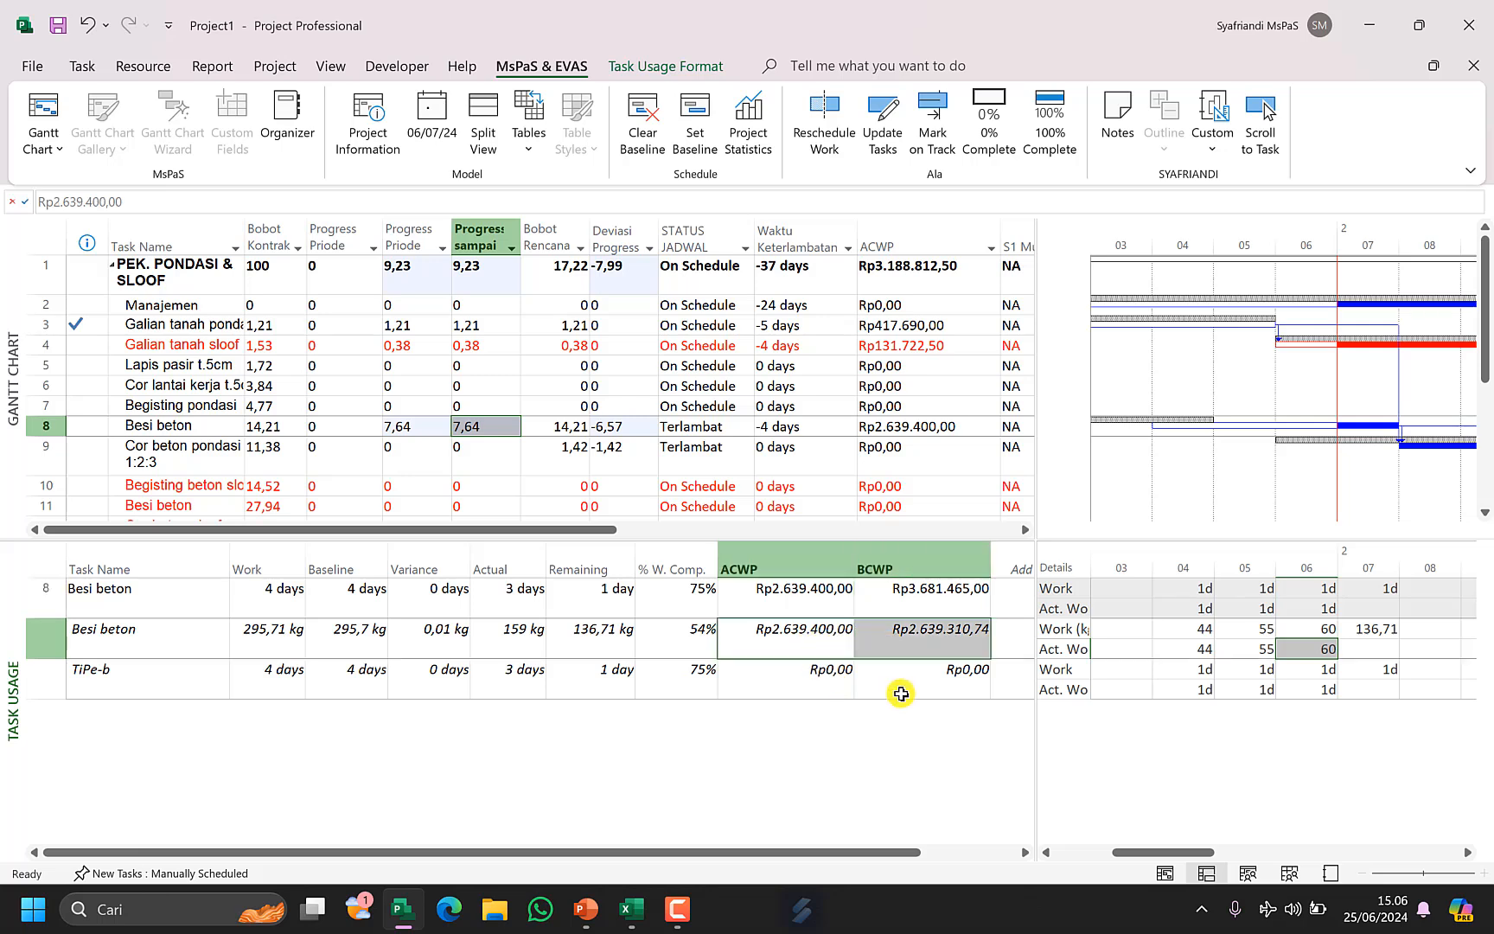
click(925, 681)
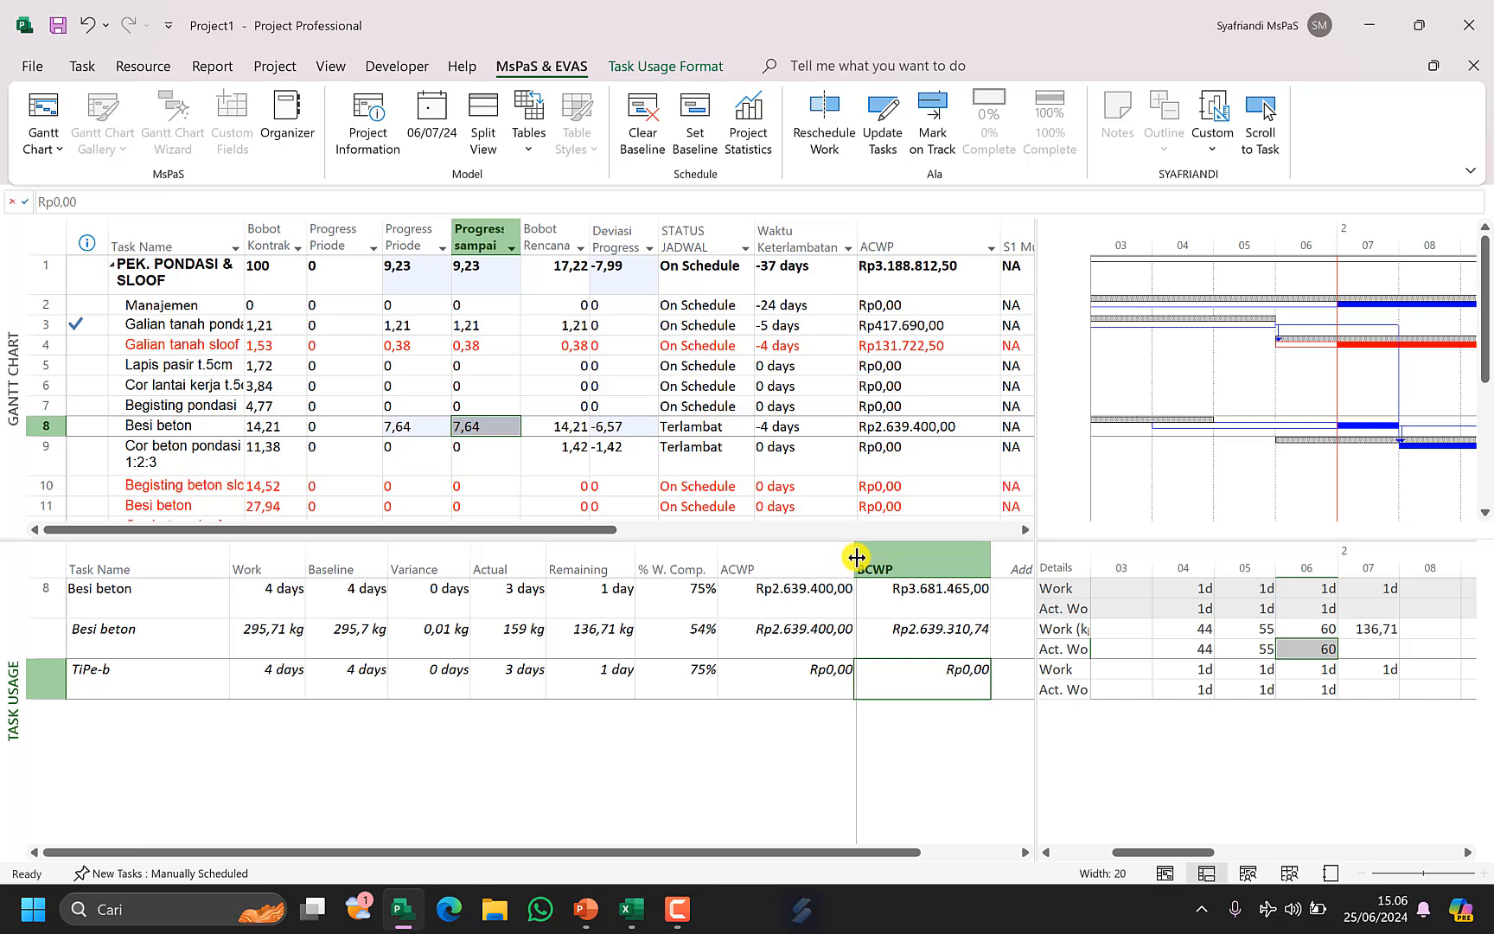
Narrow the BCWP column, widen the usage table and add a Baseline Cost column after BCWP.
drag(856, 558, 843, 558)
click(895, 599)
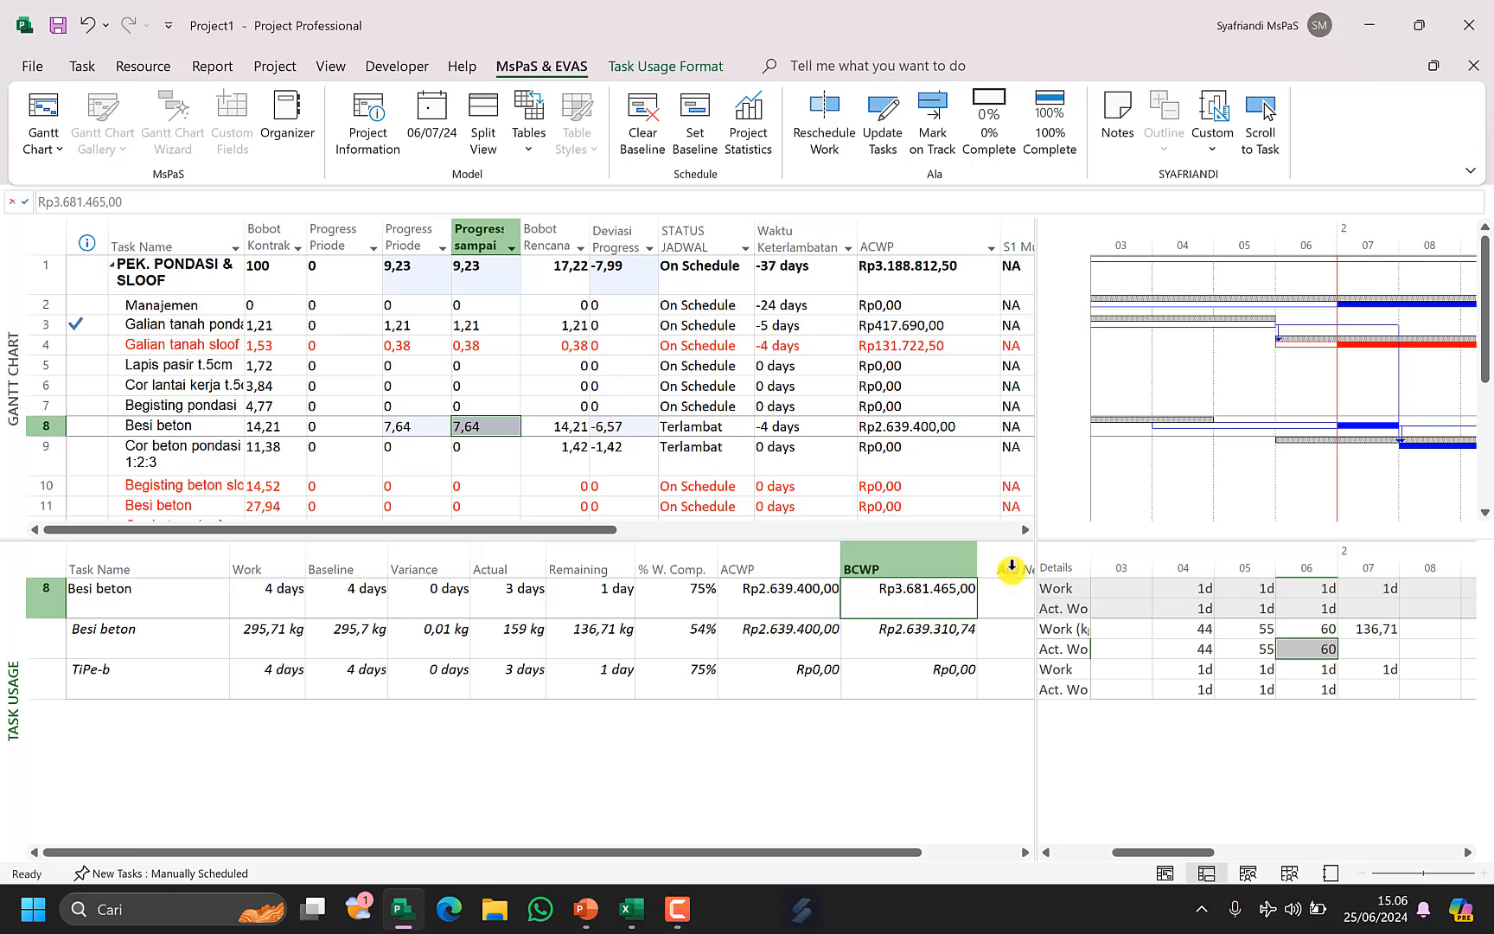
drag(1036, 567, 1100, 567)
click(1044, 567)
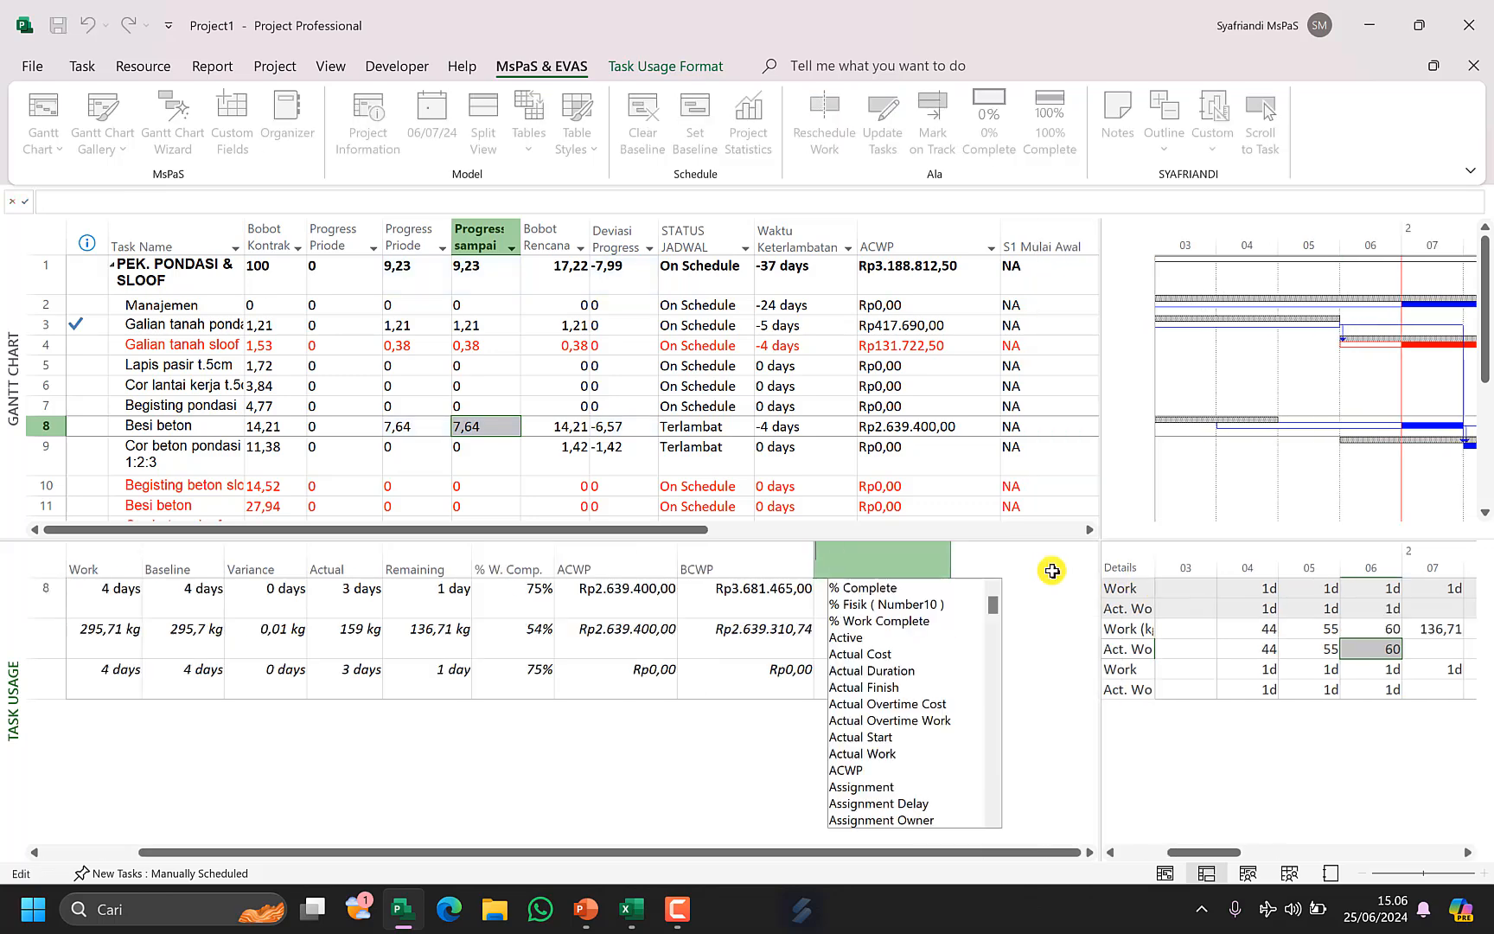
text(baseline Budget Cost)
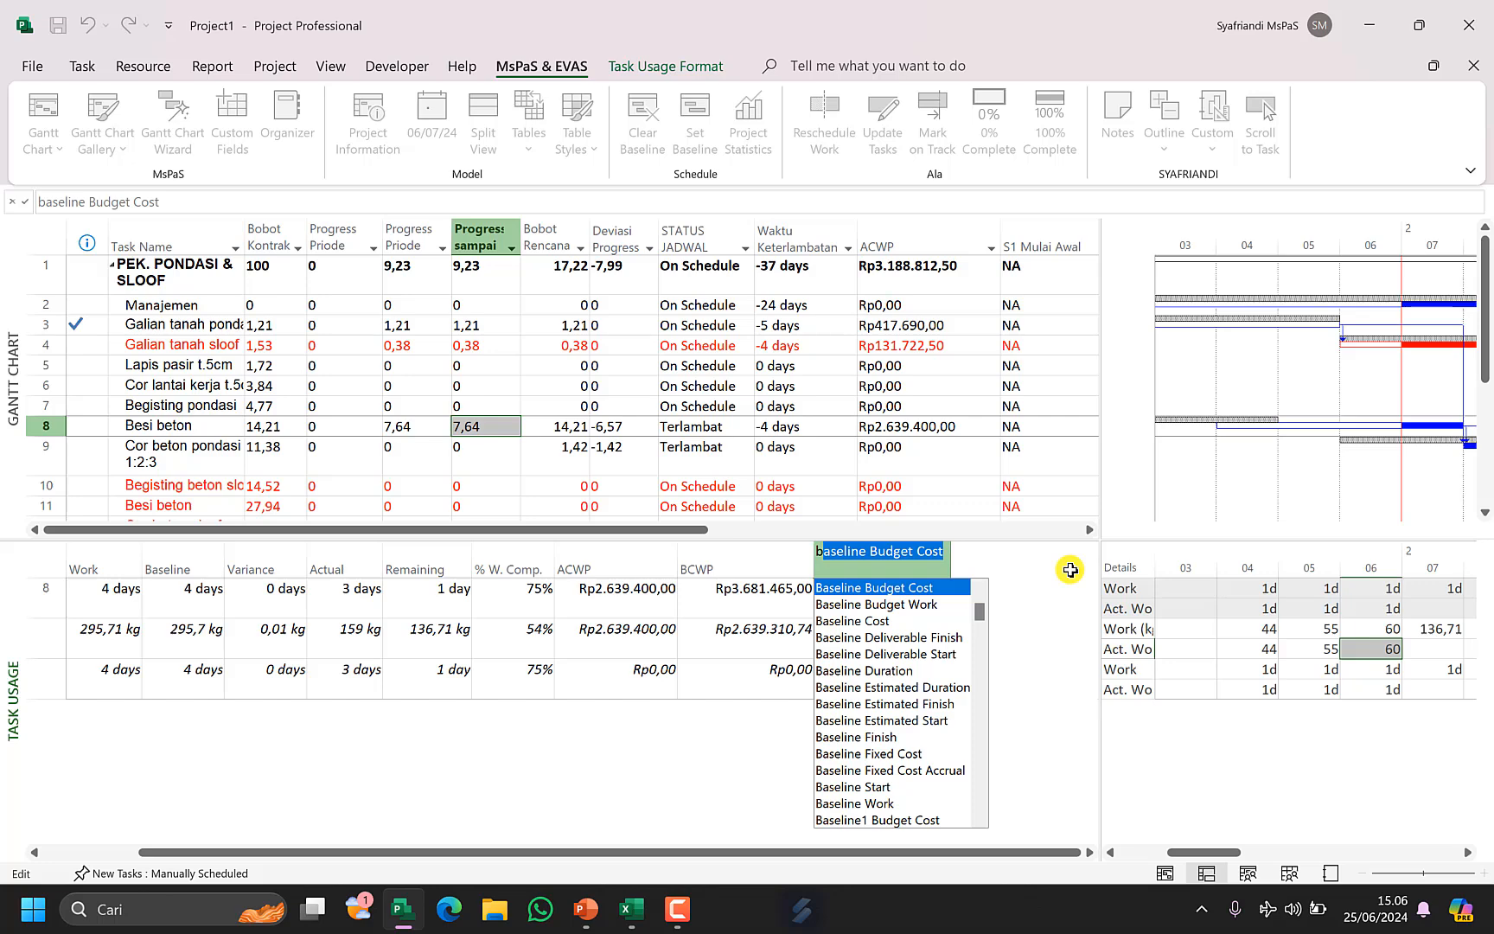
click(864, 623)
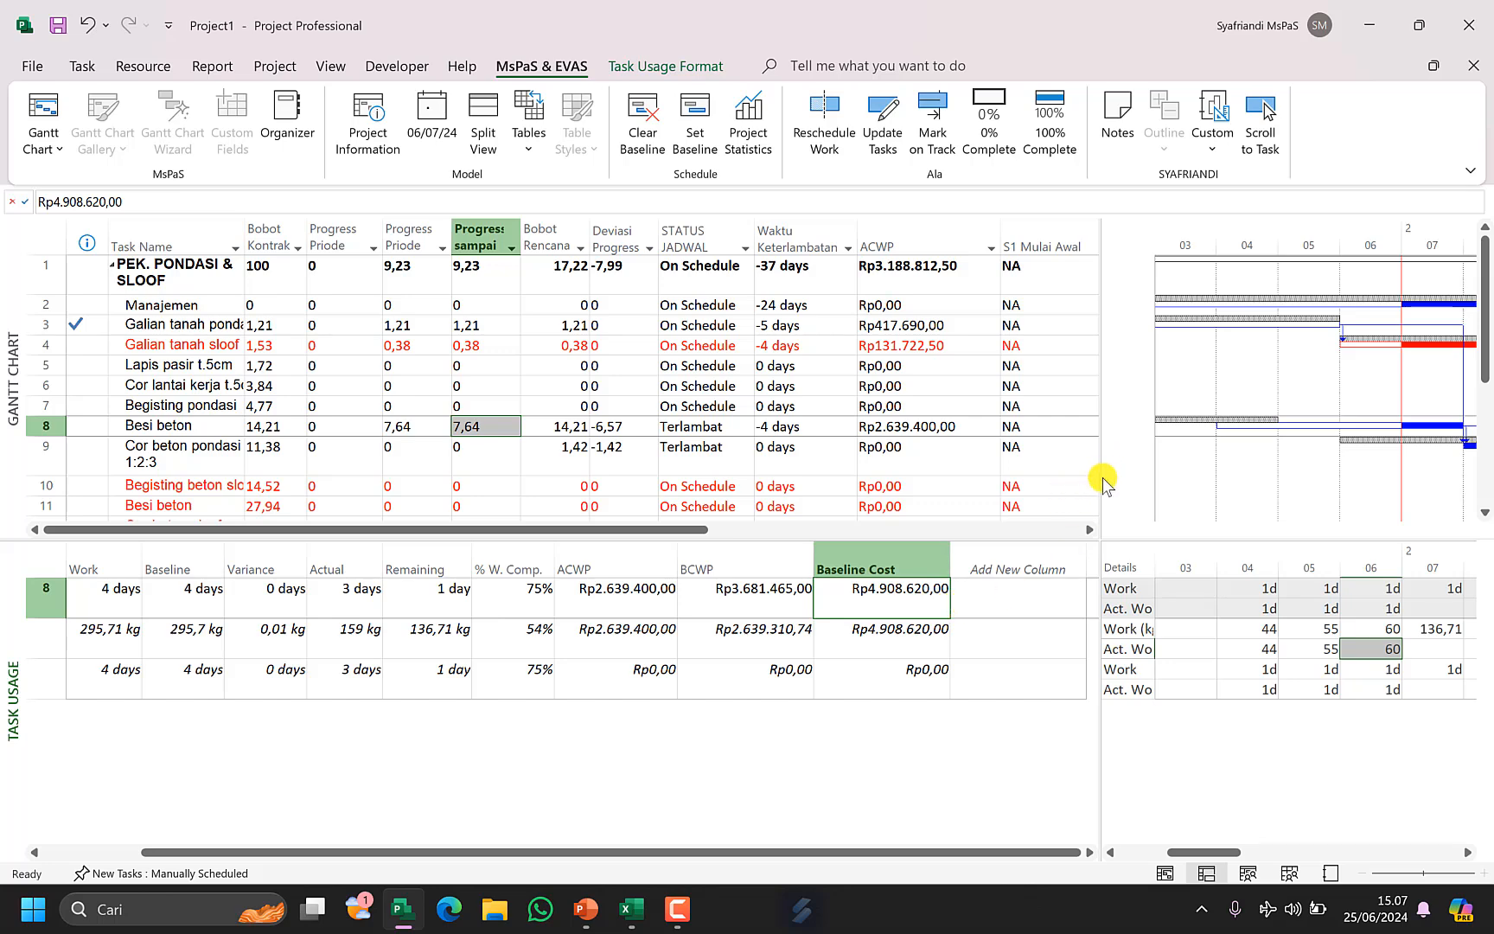
drag(1100, 480, 981, 562)
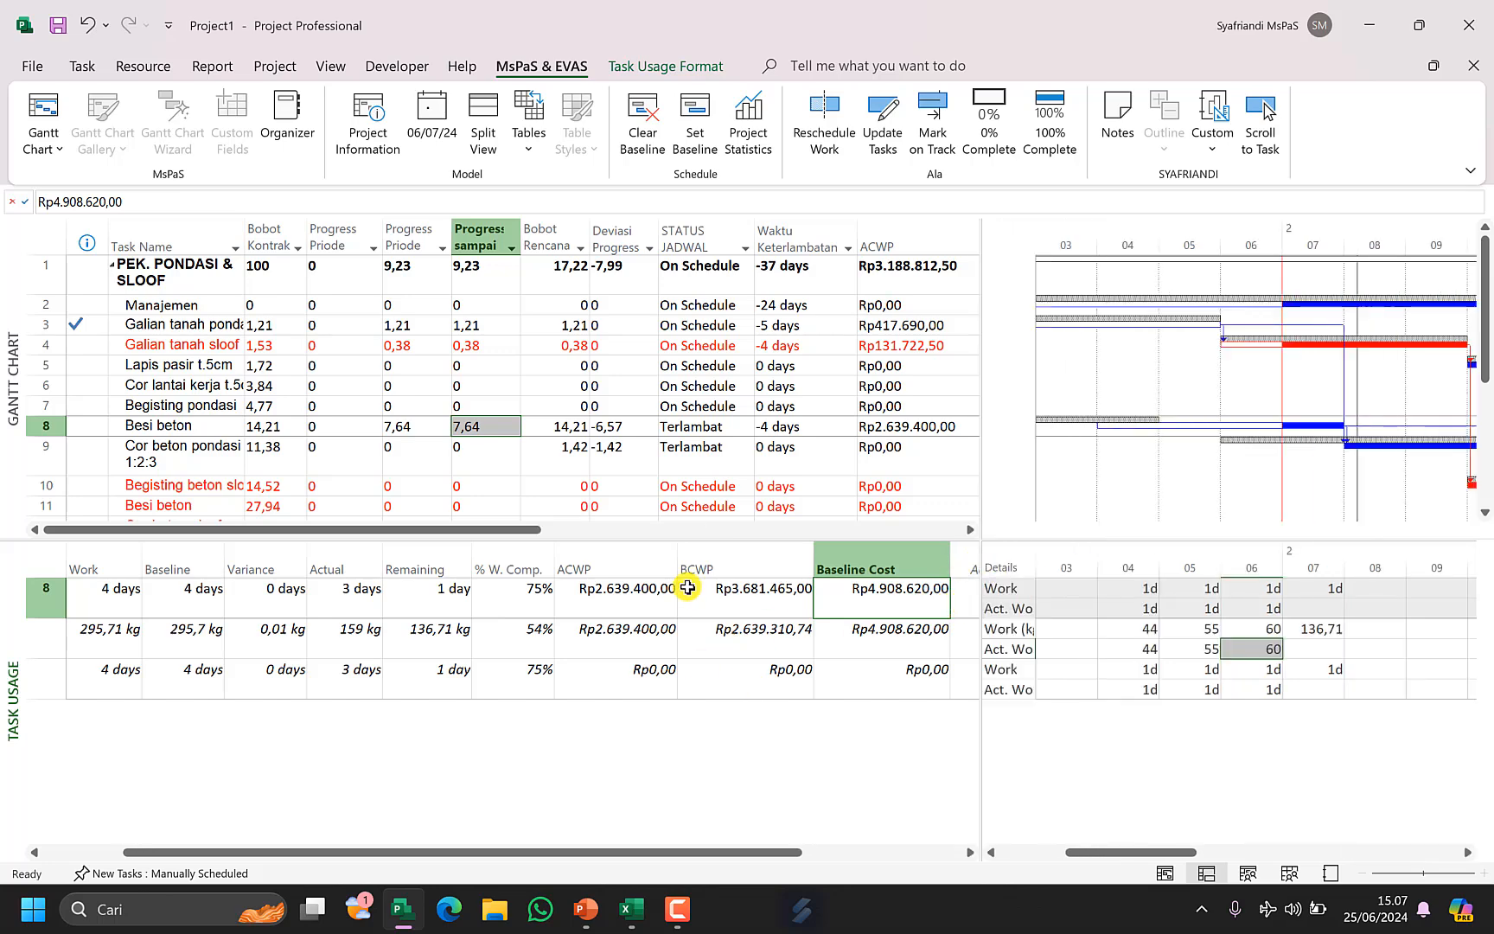
Review the ACWP, BCWP and Baseline Cost columns for the Besi beton task.
click(614, 568)
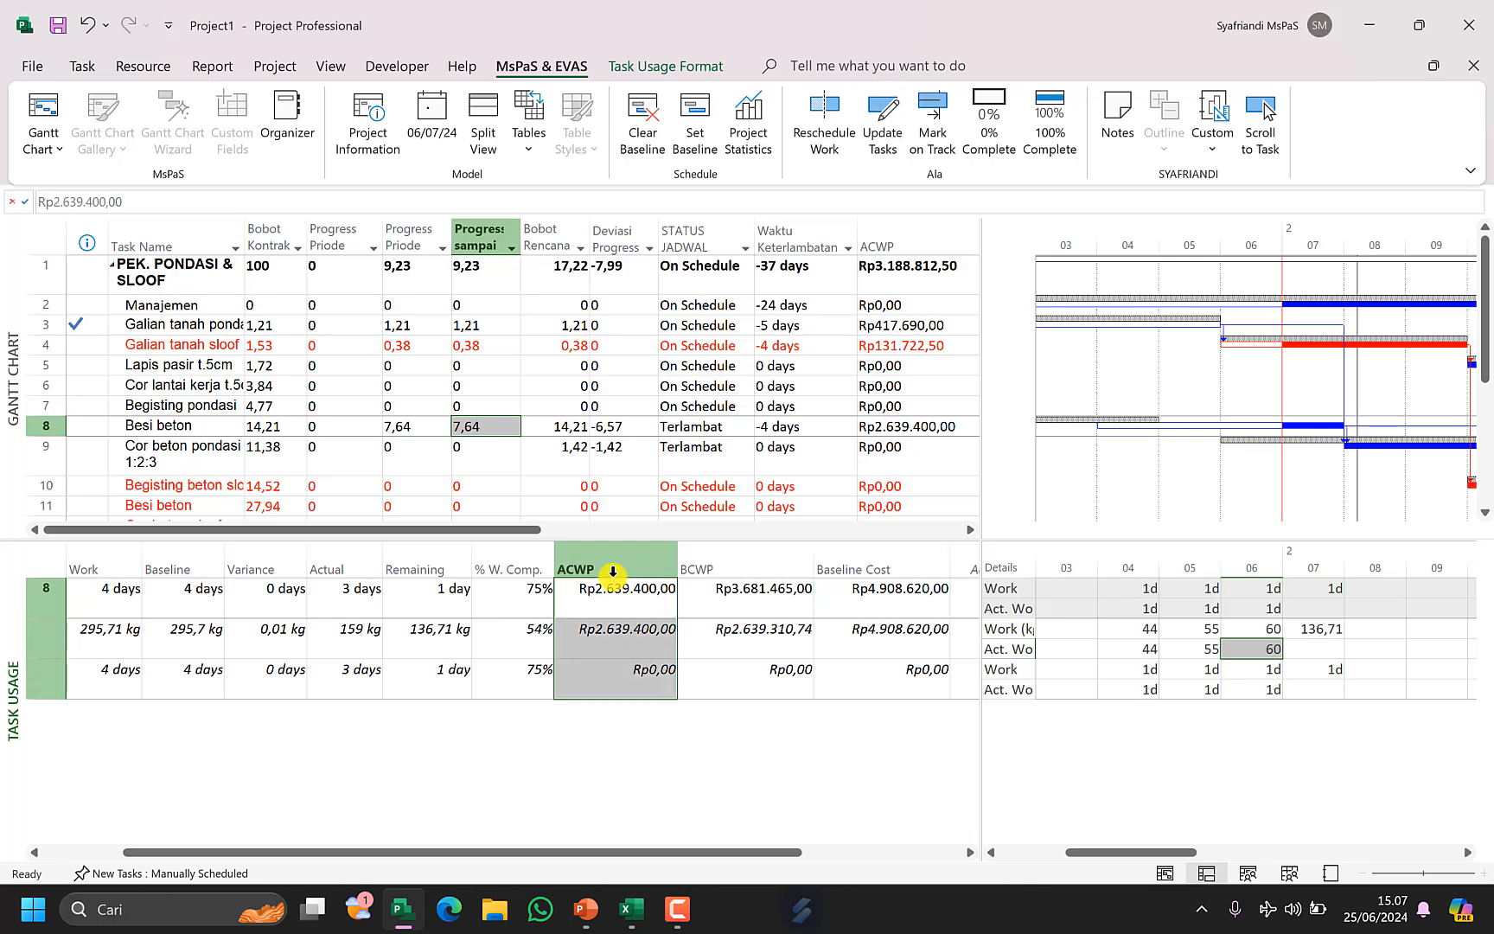
click(747, 565)
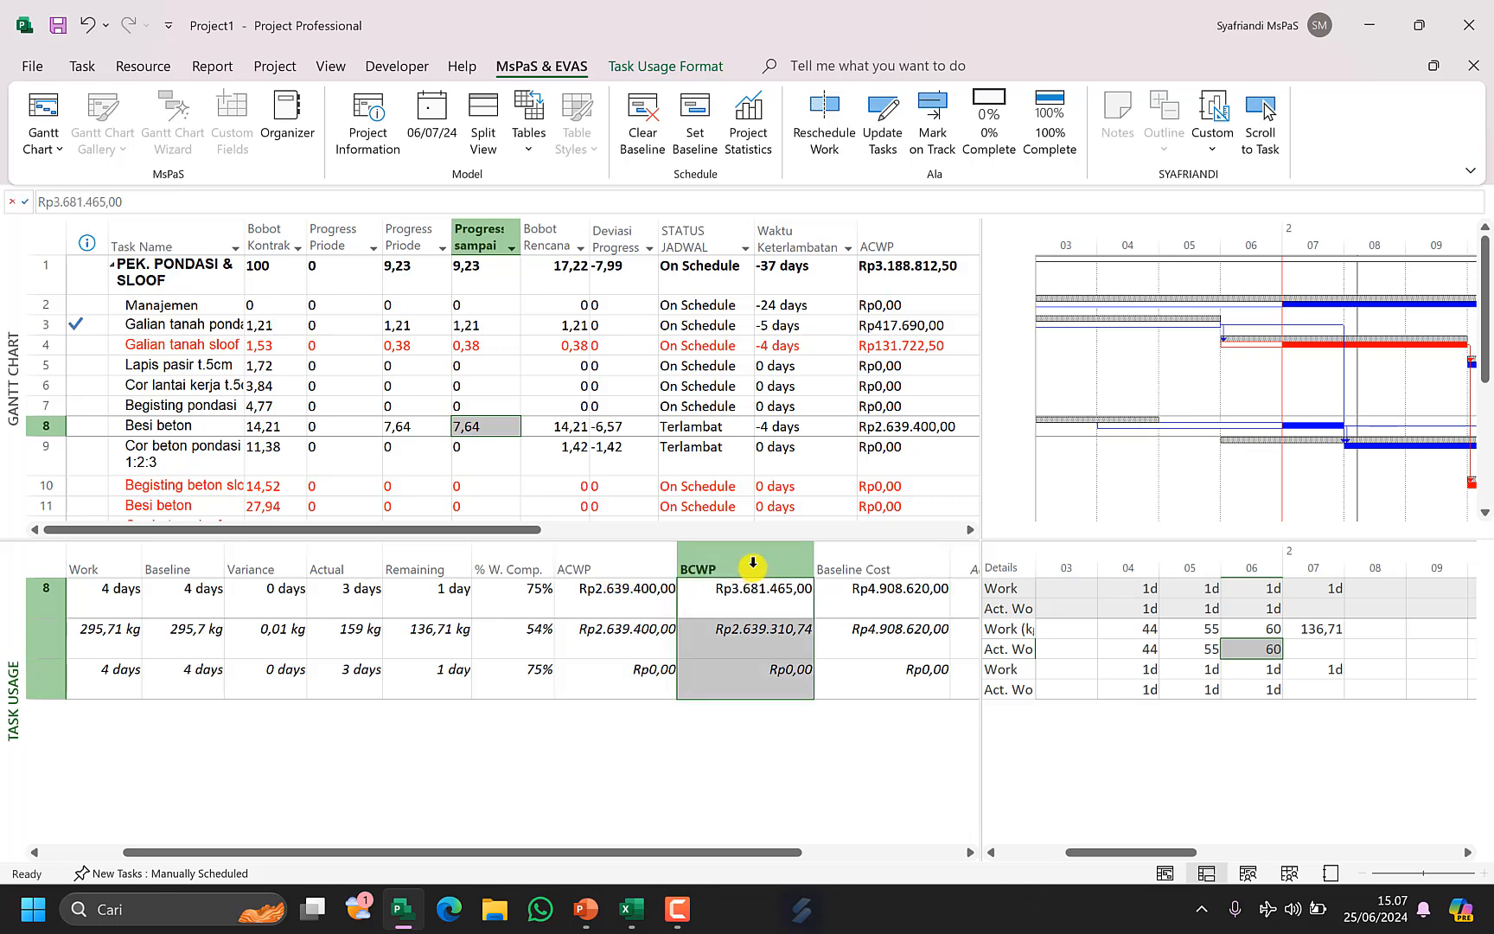
click(890, 570)
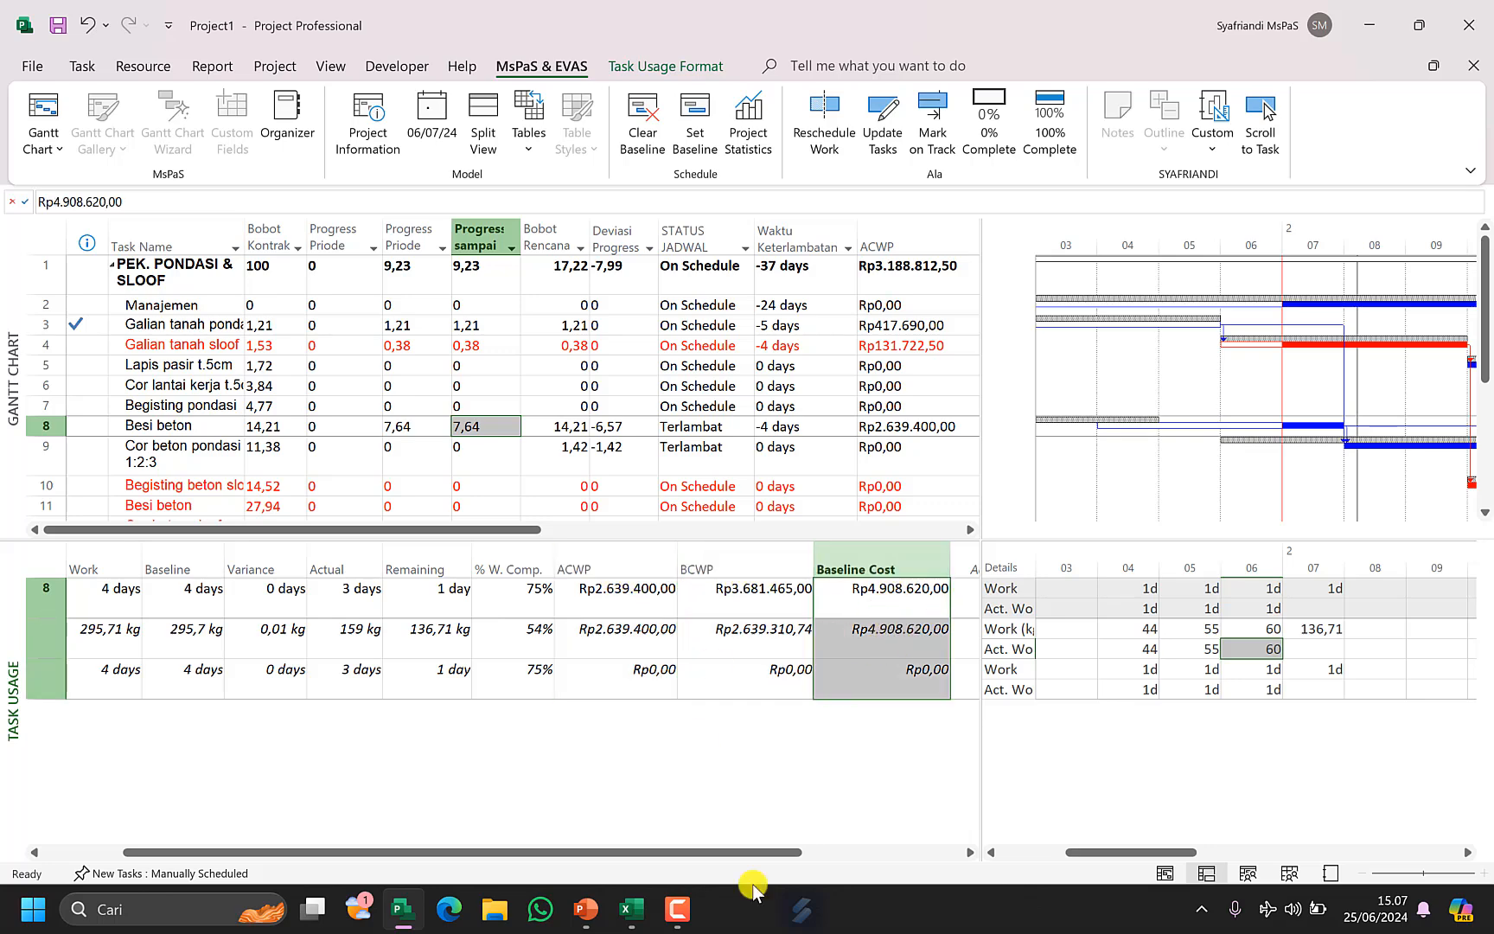
Switch to the Excel RAB workbook and insert a new blank worksheet before Pos Jaga (2).
click(632, 909)
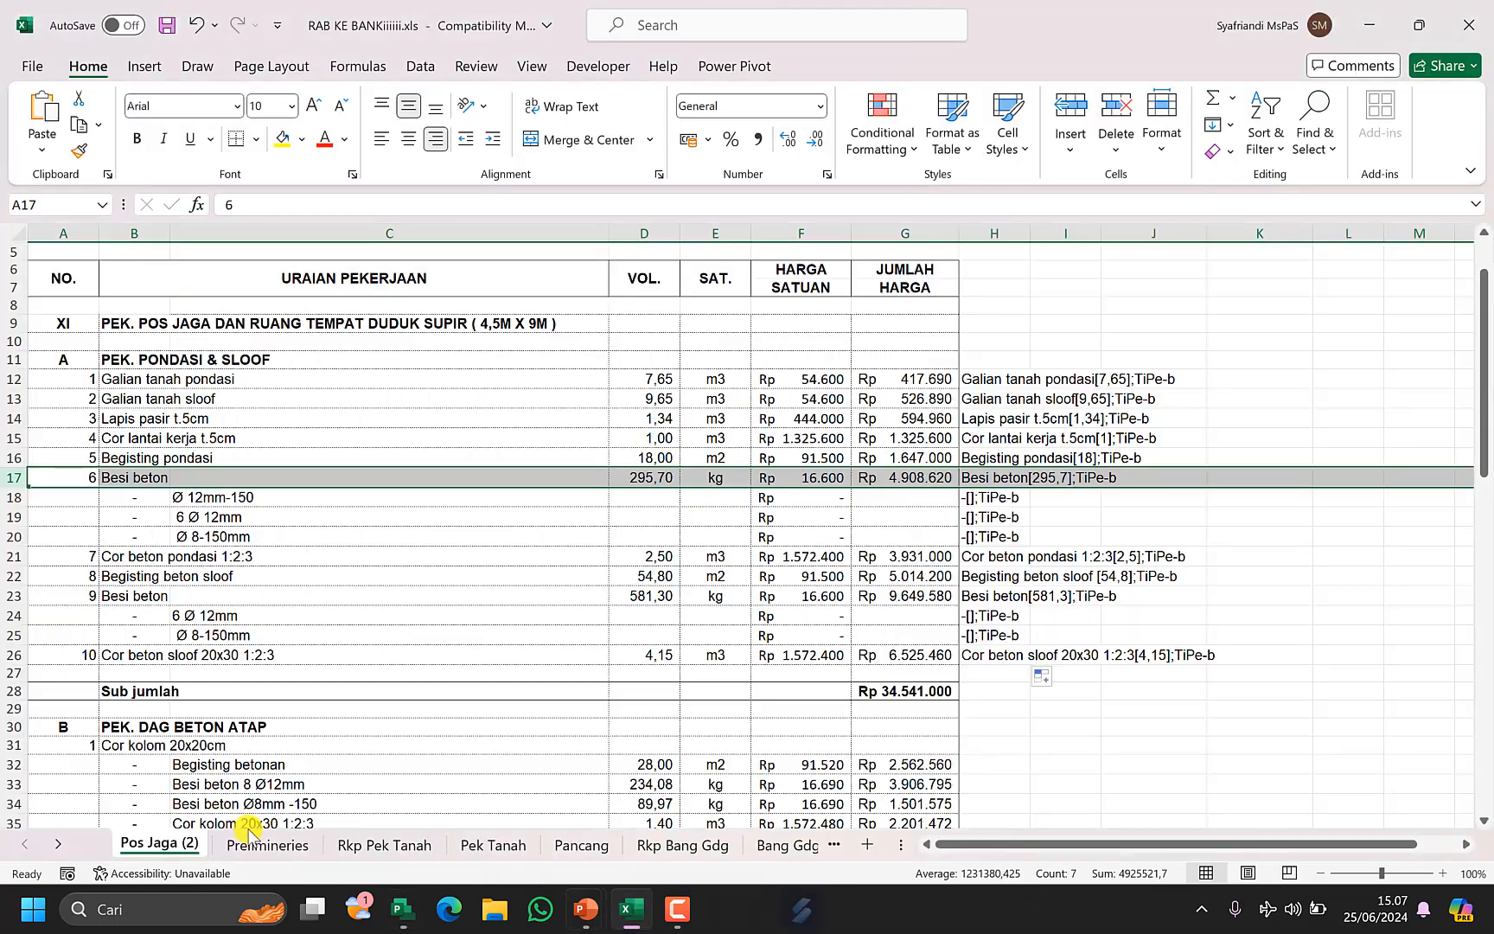
right_click(143, 846)
click(212, 545)
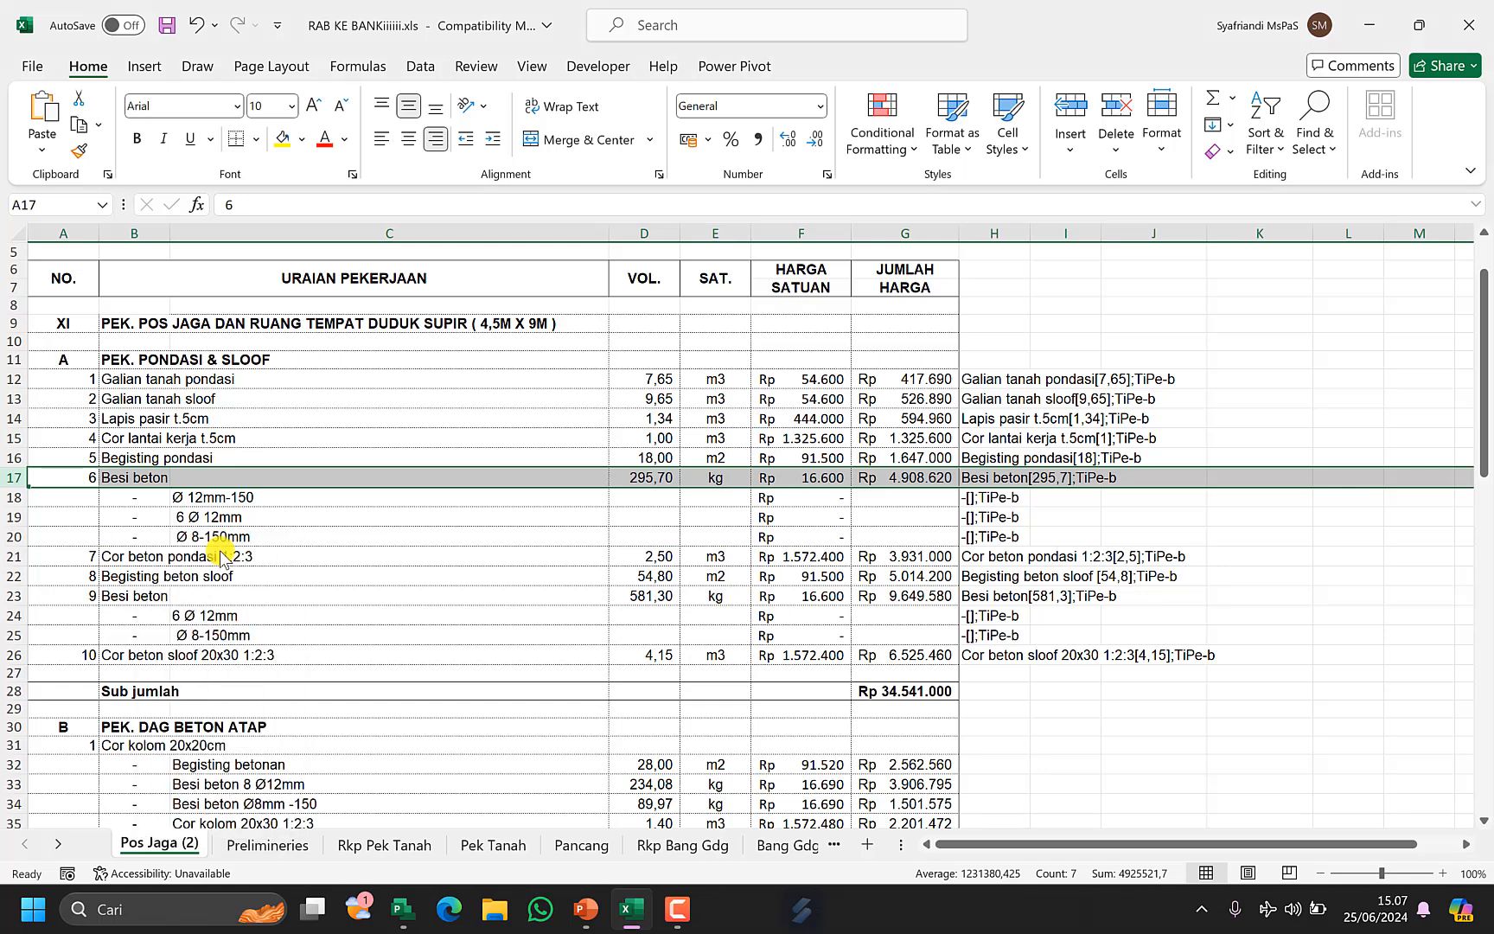
click(465, 707)
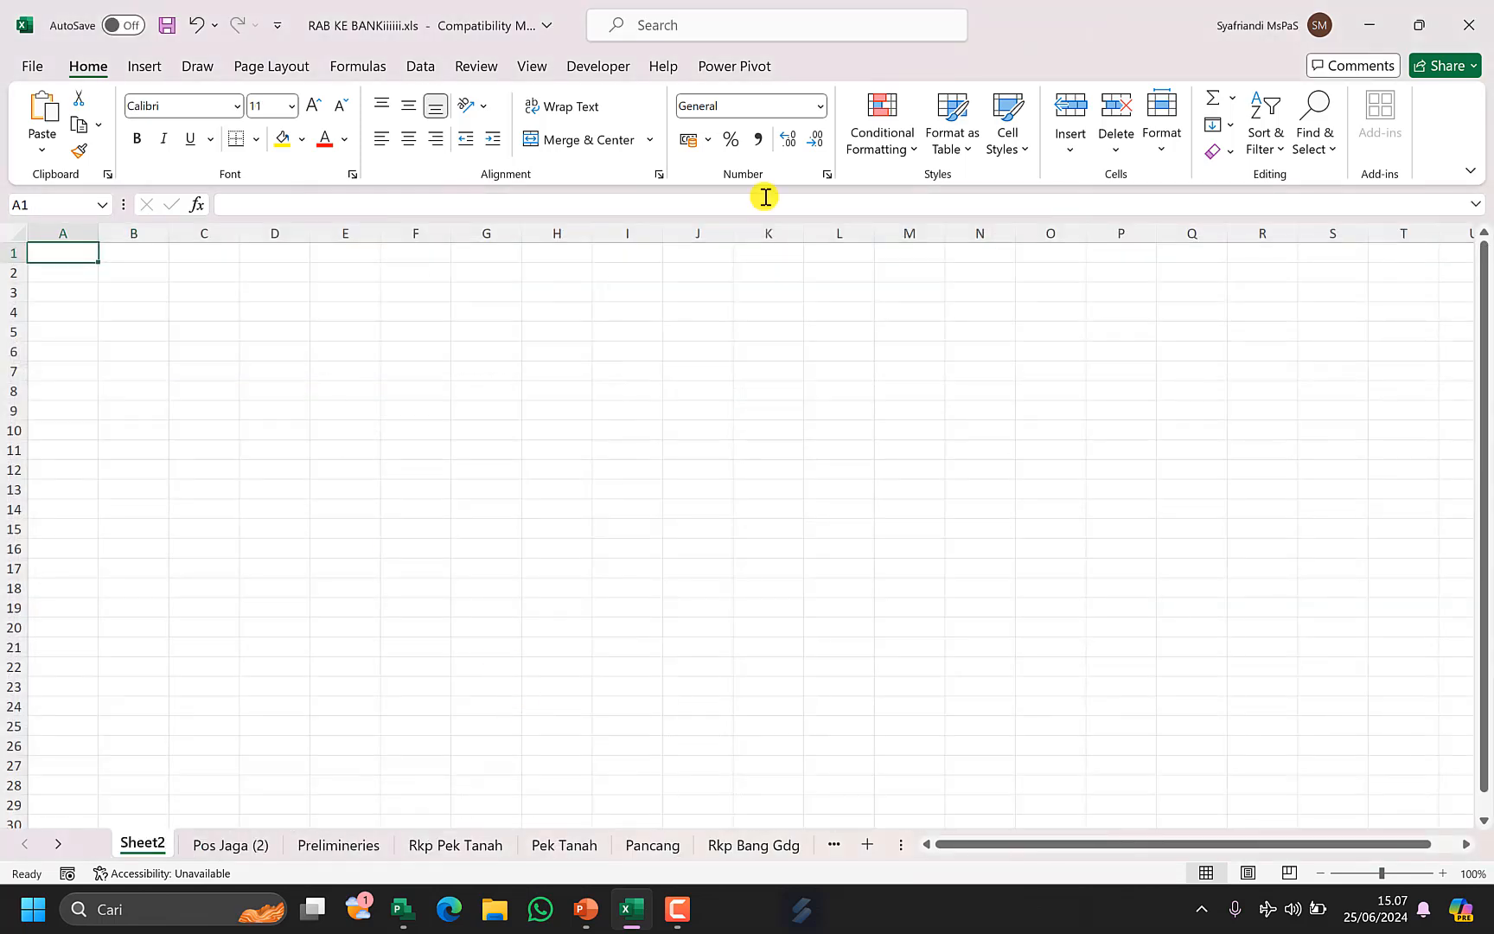
Restore the Excel window and resize it to sit beside the Project window.
click(1419, 25)
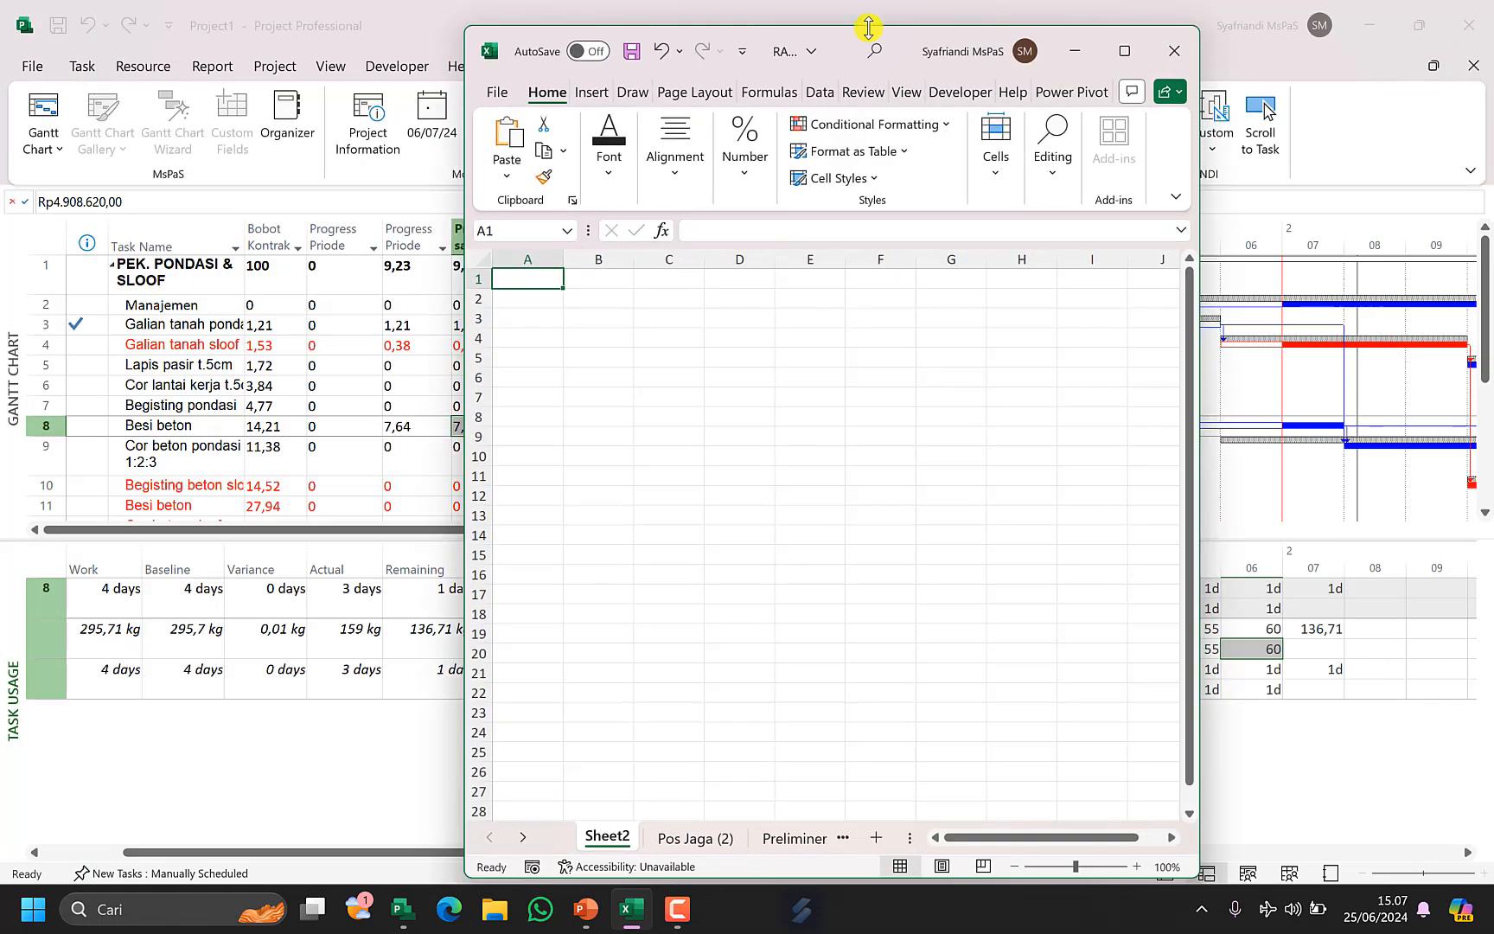
drag(868, 29, 1155, 171)
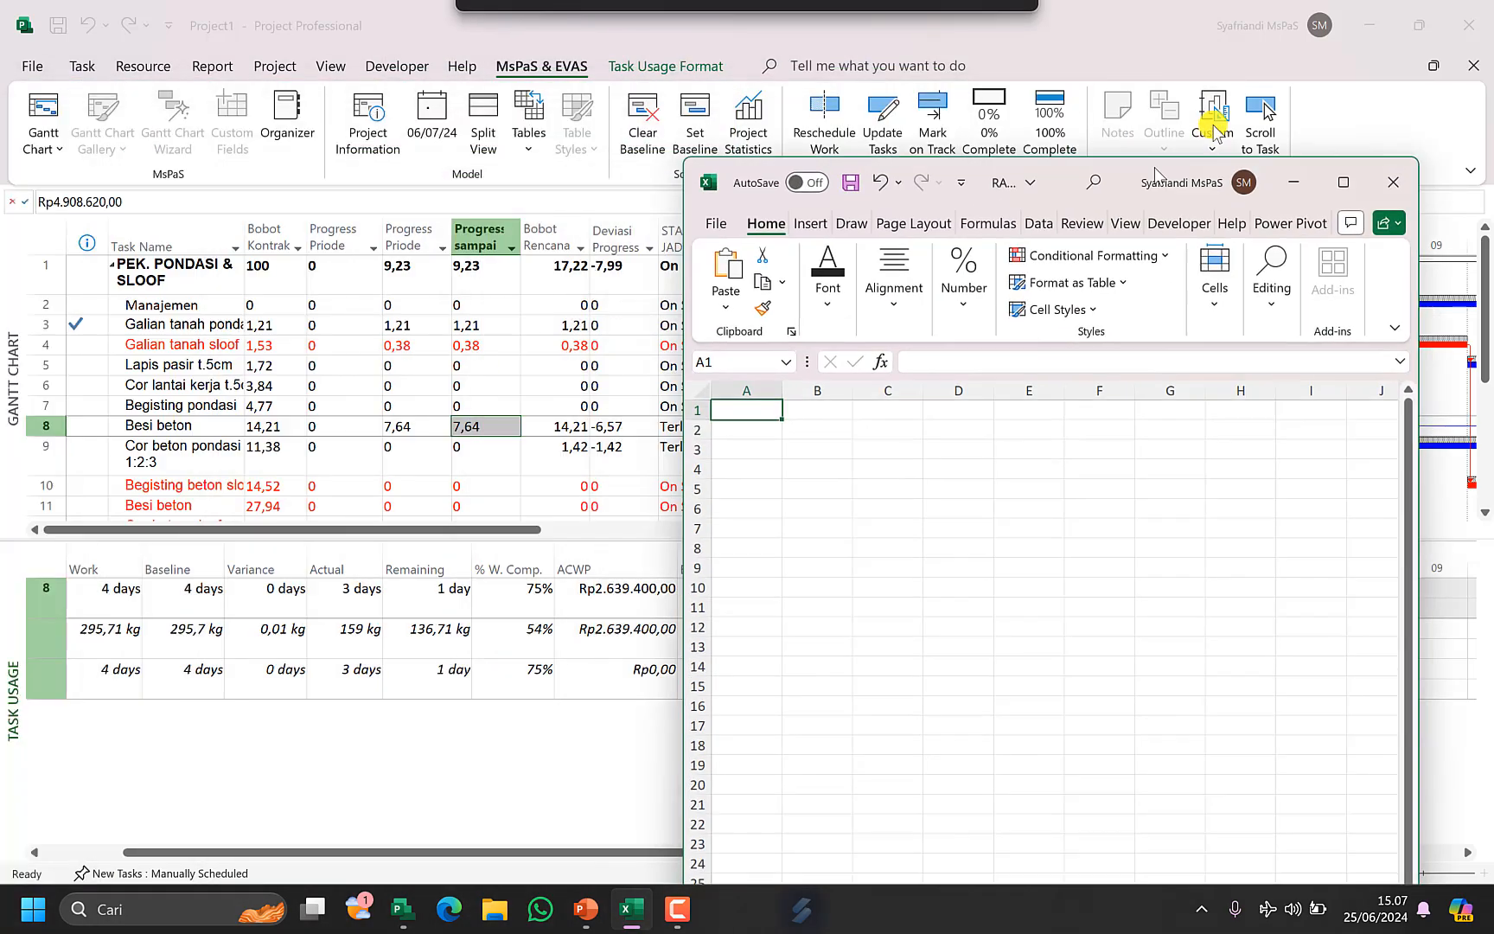
drag(1213, 123, 1245, 39)
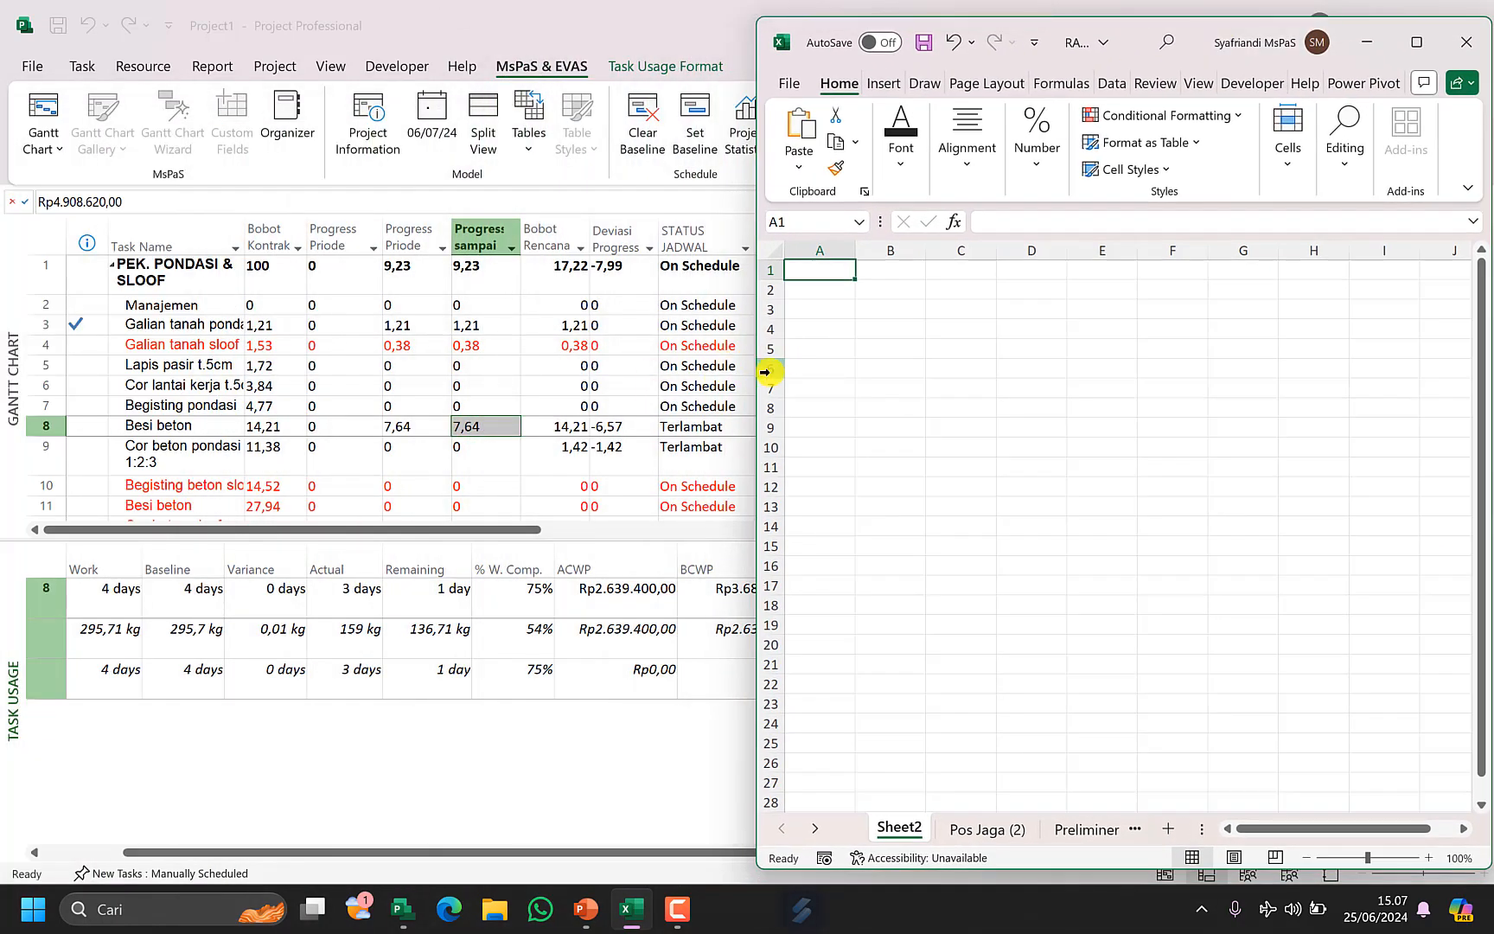
drag(750, 379, 938, 379)
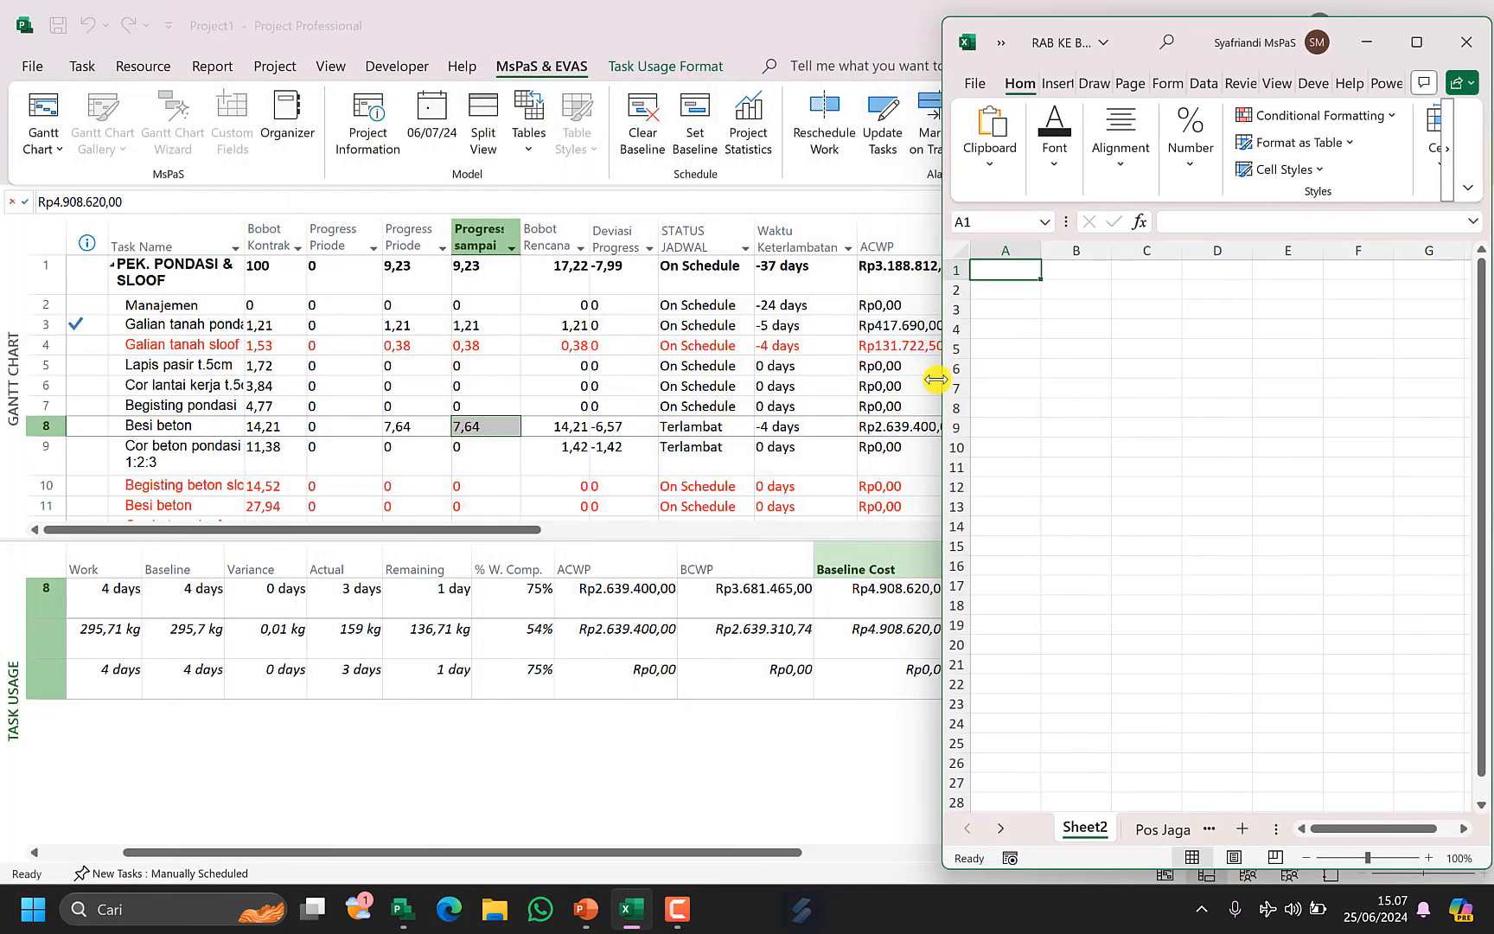
Enter the labels BAC, ACWP and BCWP in cells B3 to B5 of the new sheet.
click(1076, 305)
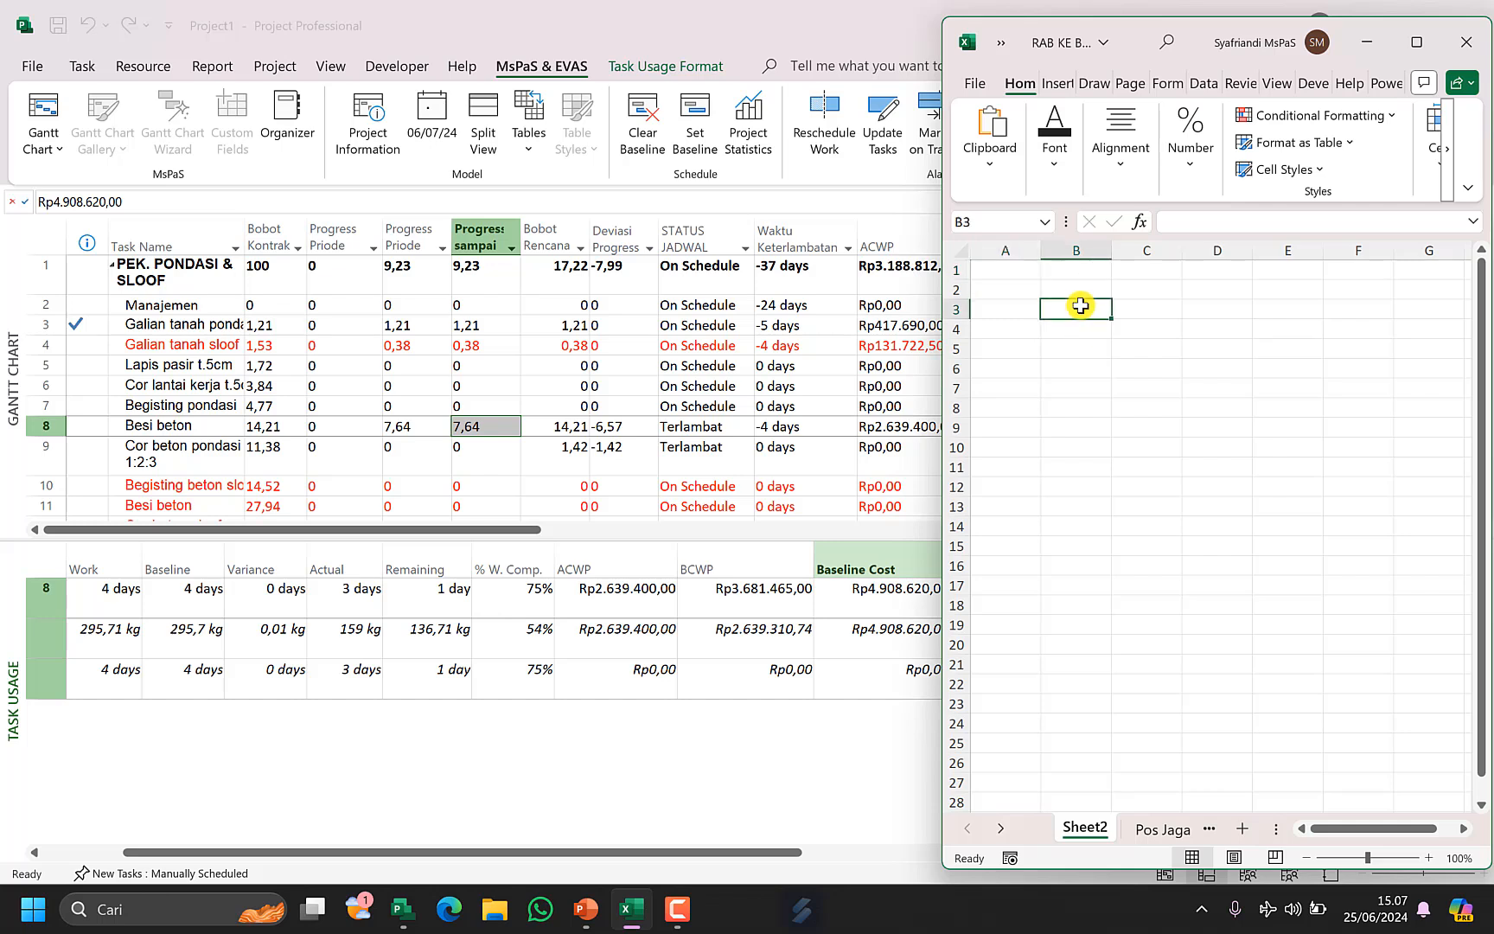
text(BAC)
key(Return)
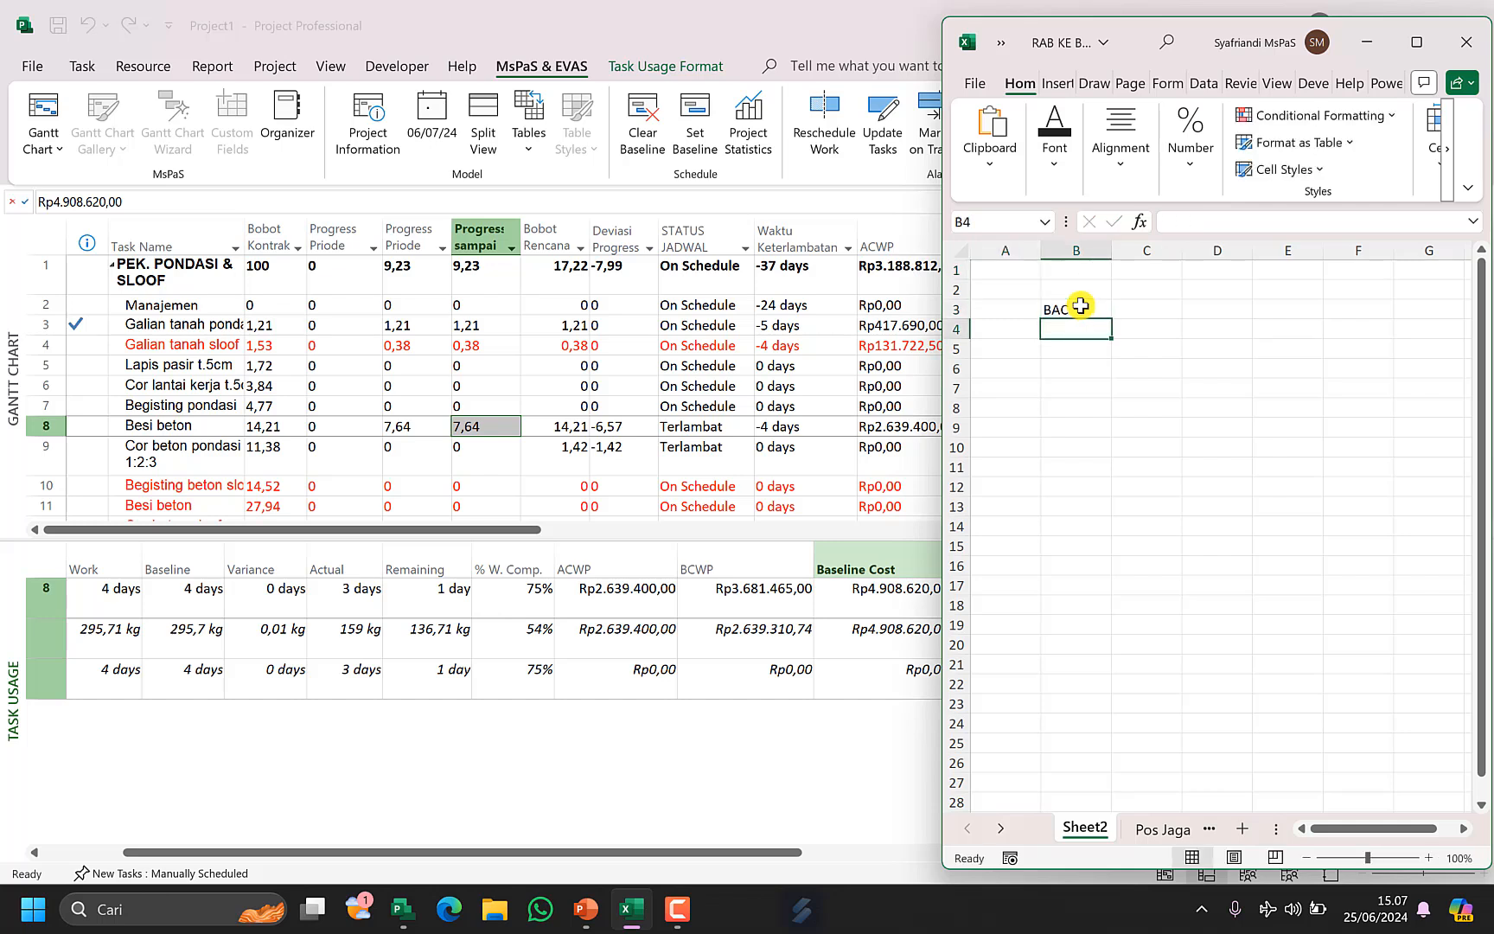
text(ACWP)
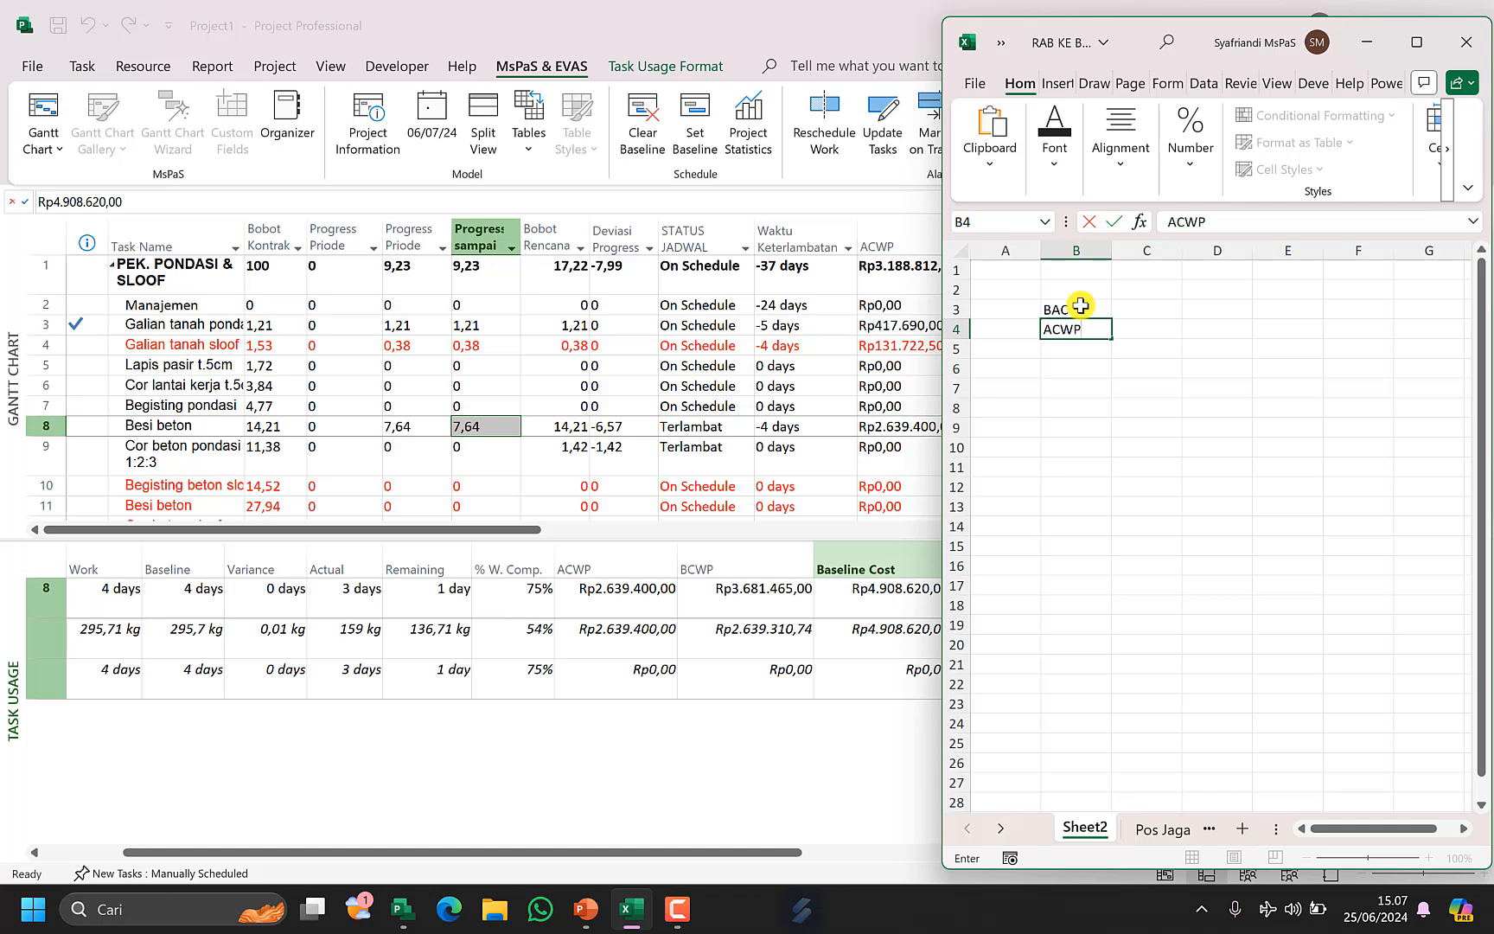
key(Return)
text(BCW)
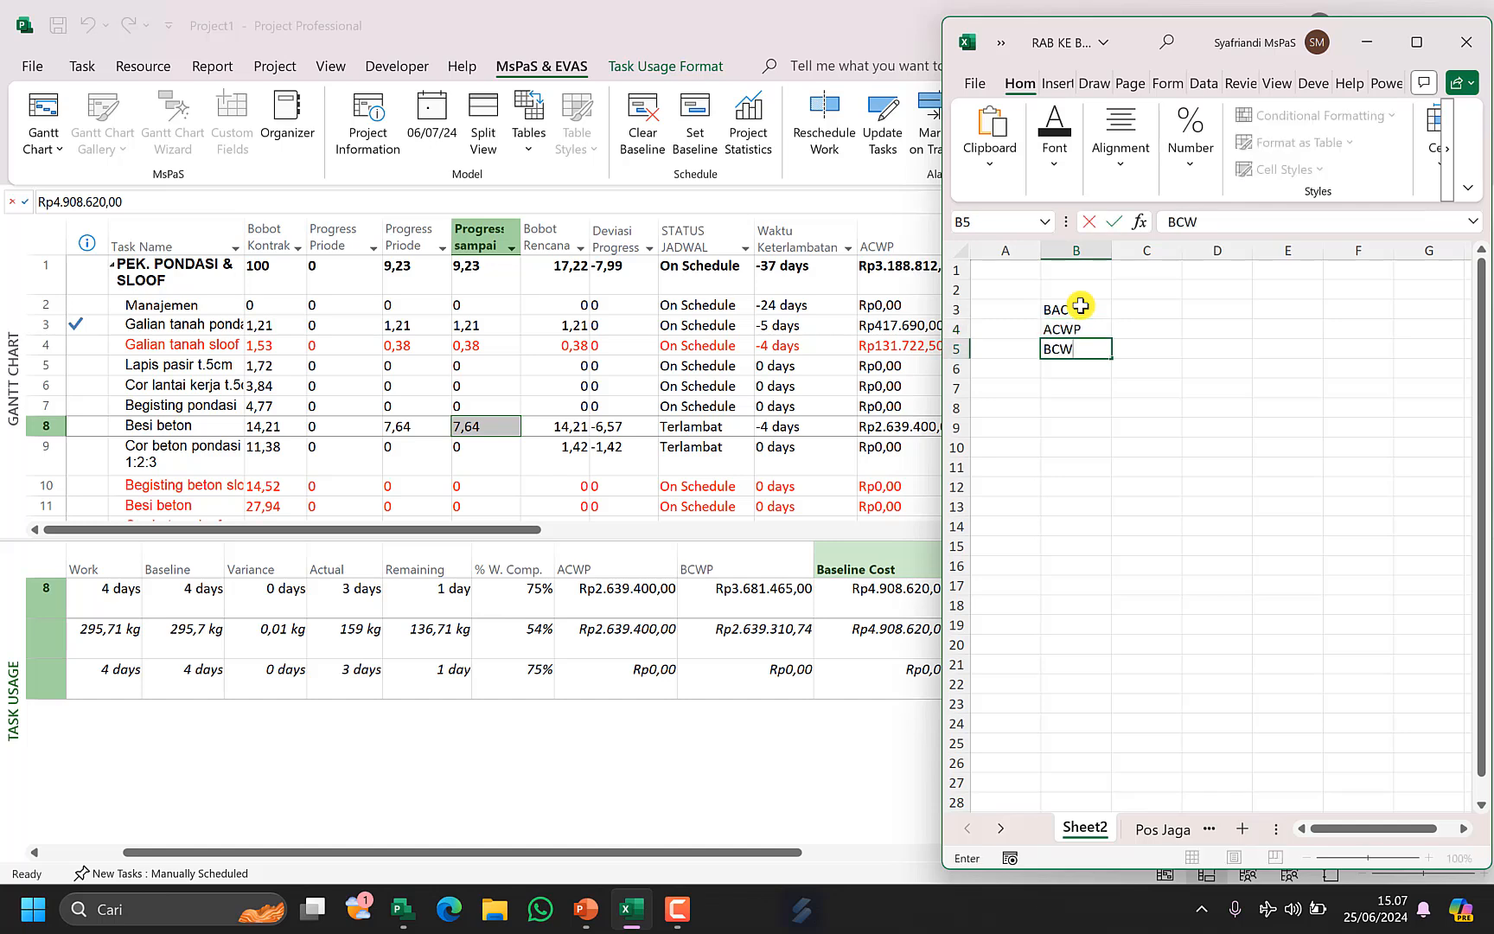
text(P)
key(Return)
key(Return)
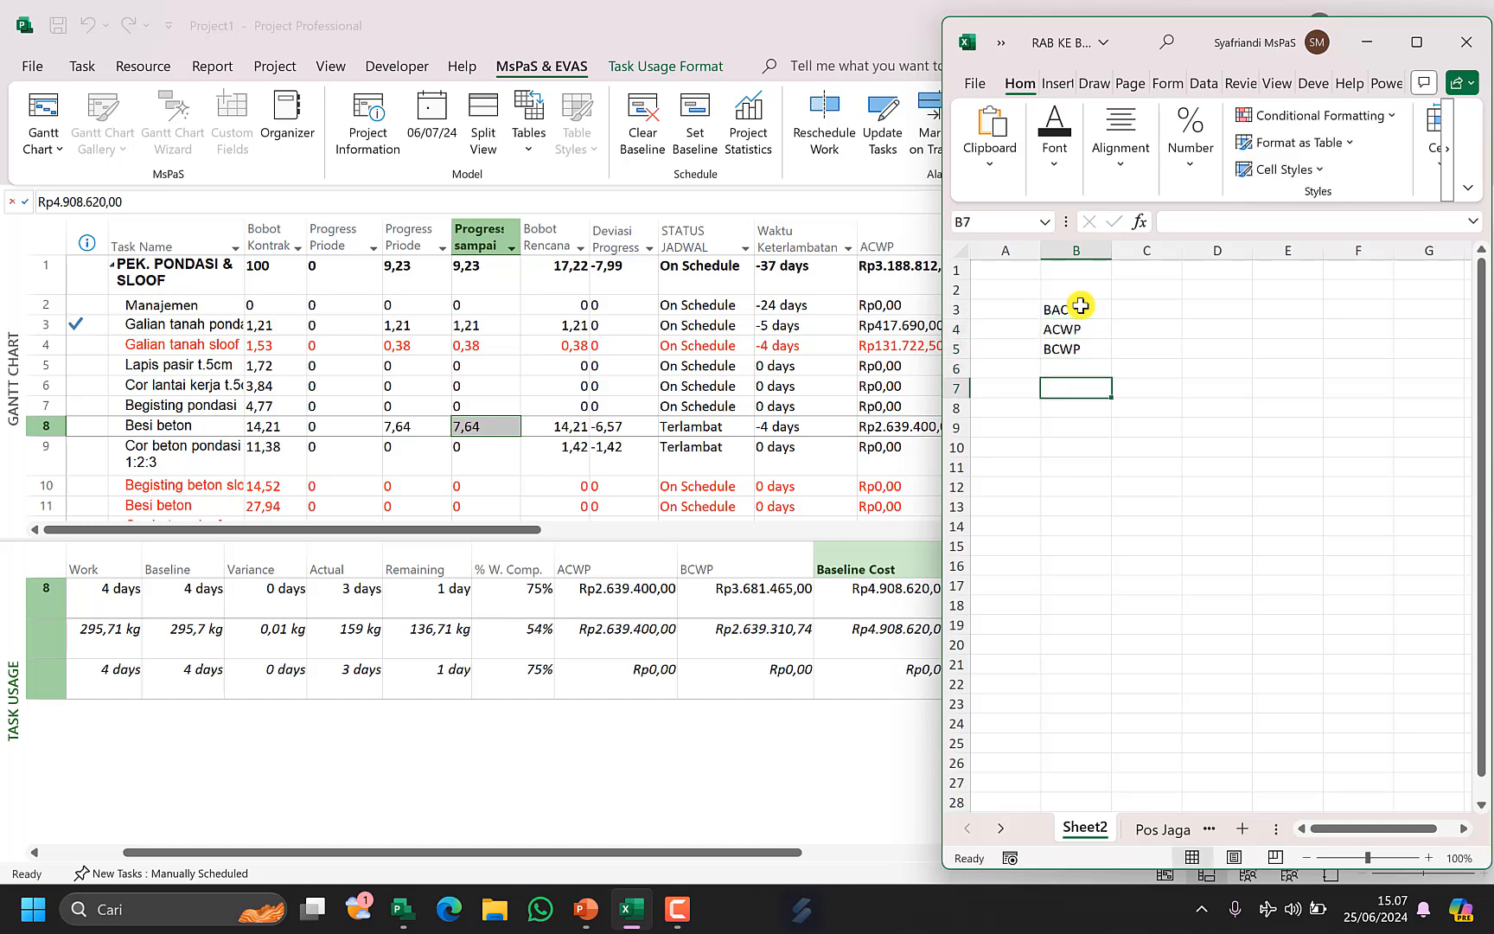
Enter the labels Durasi, A D and R D in cells B7 to B9, then move to cell C7.
text(Durasi)
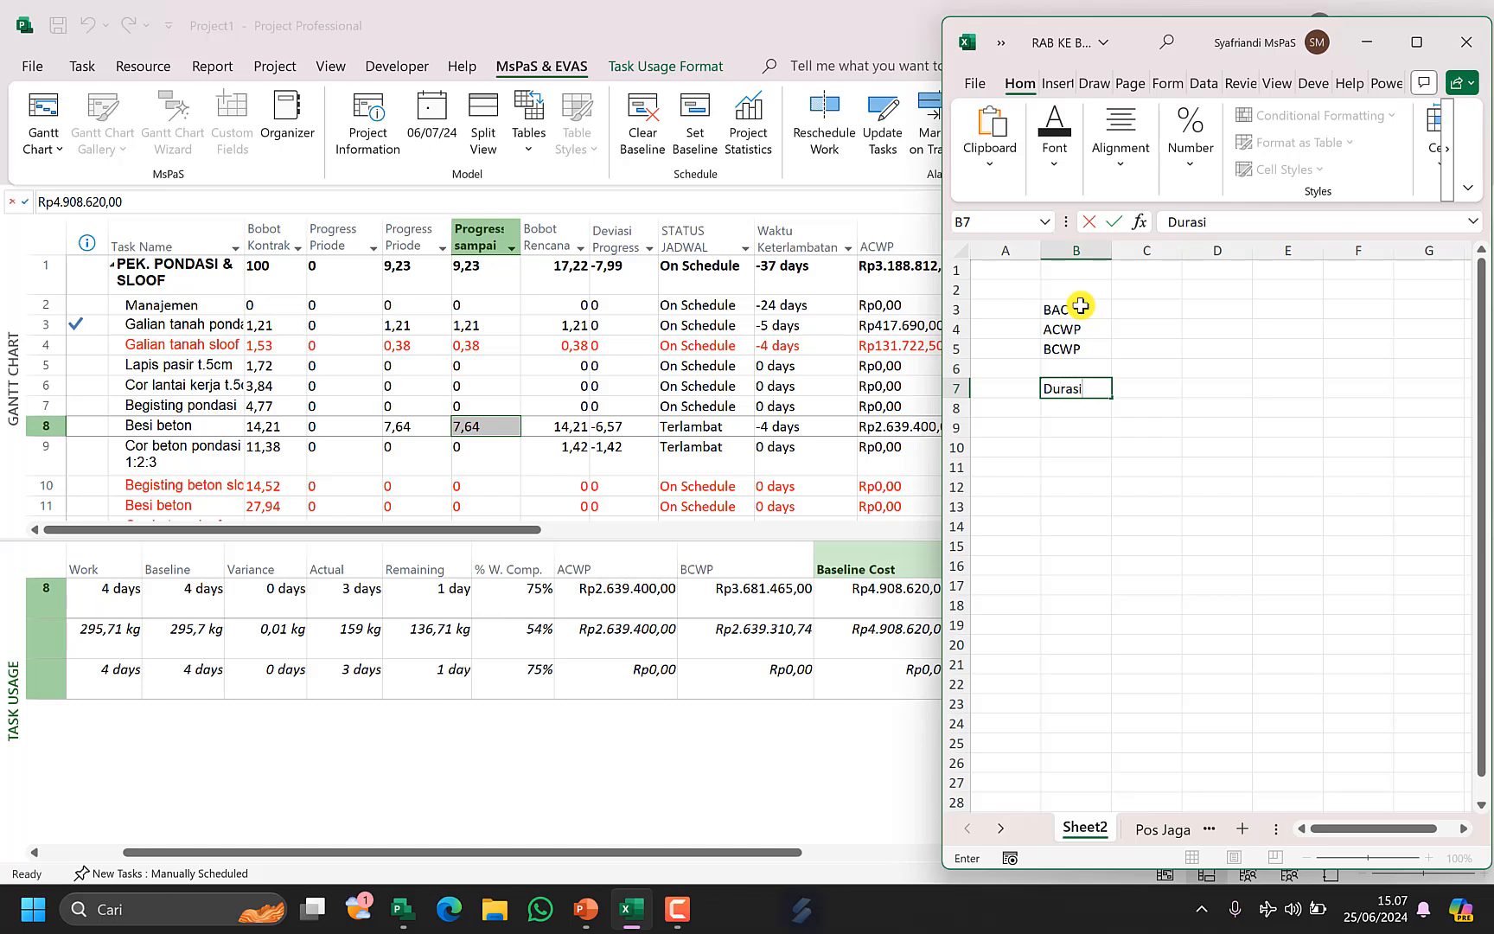
key(Return)
text(A)
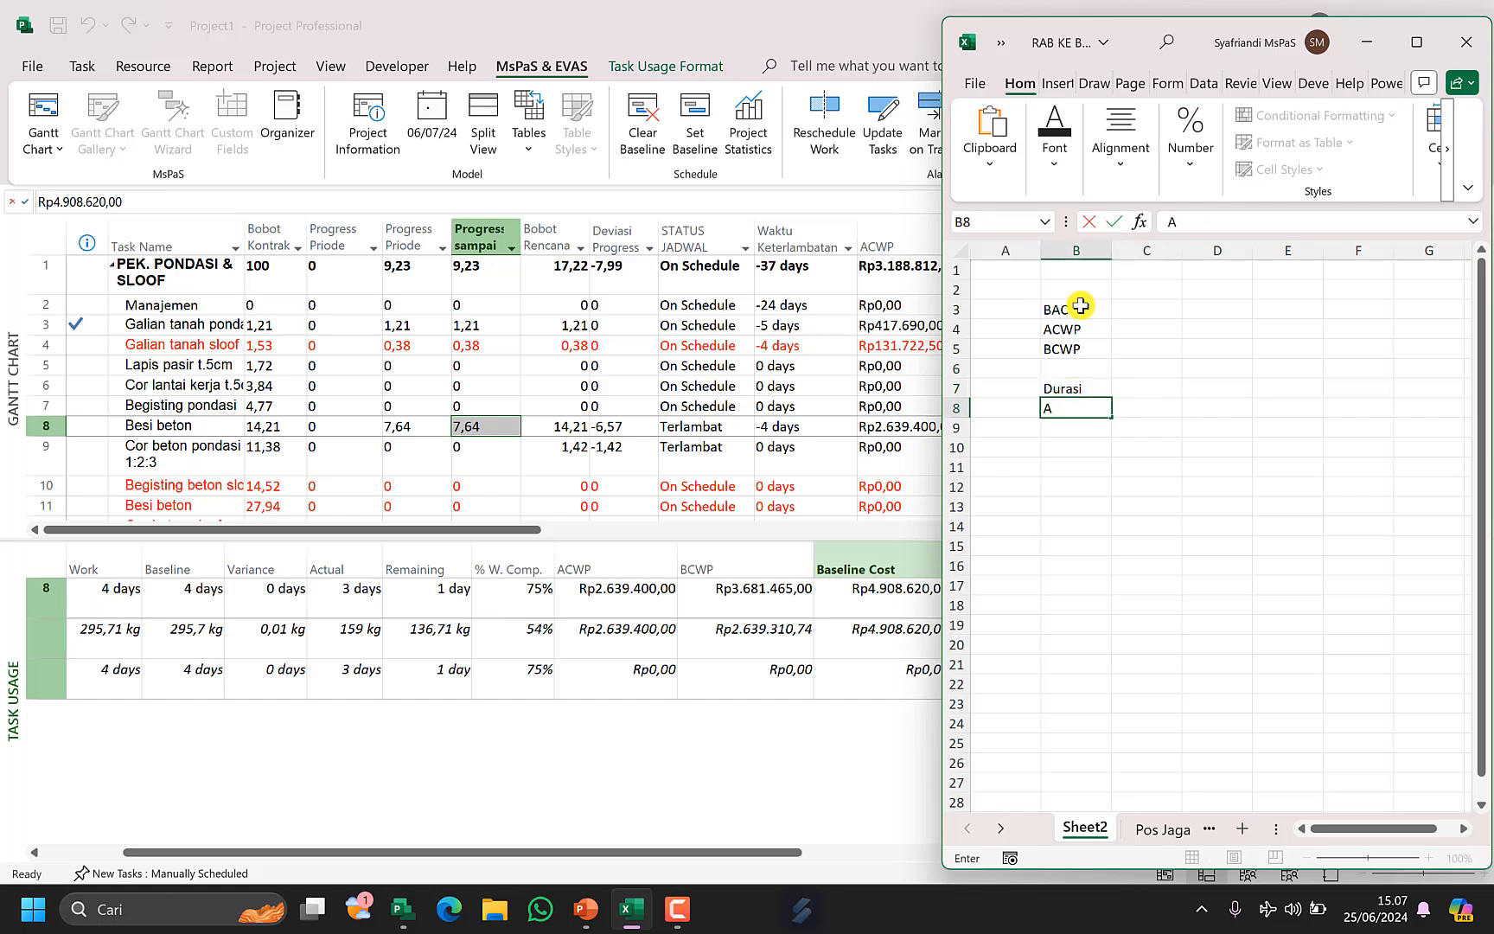
text( D)
key(Return)
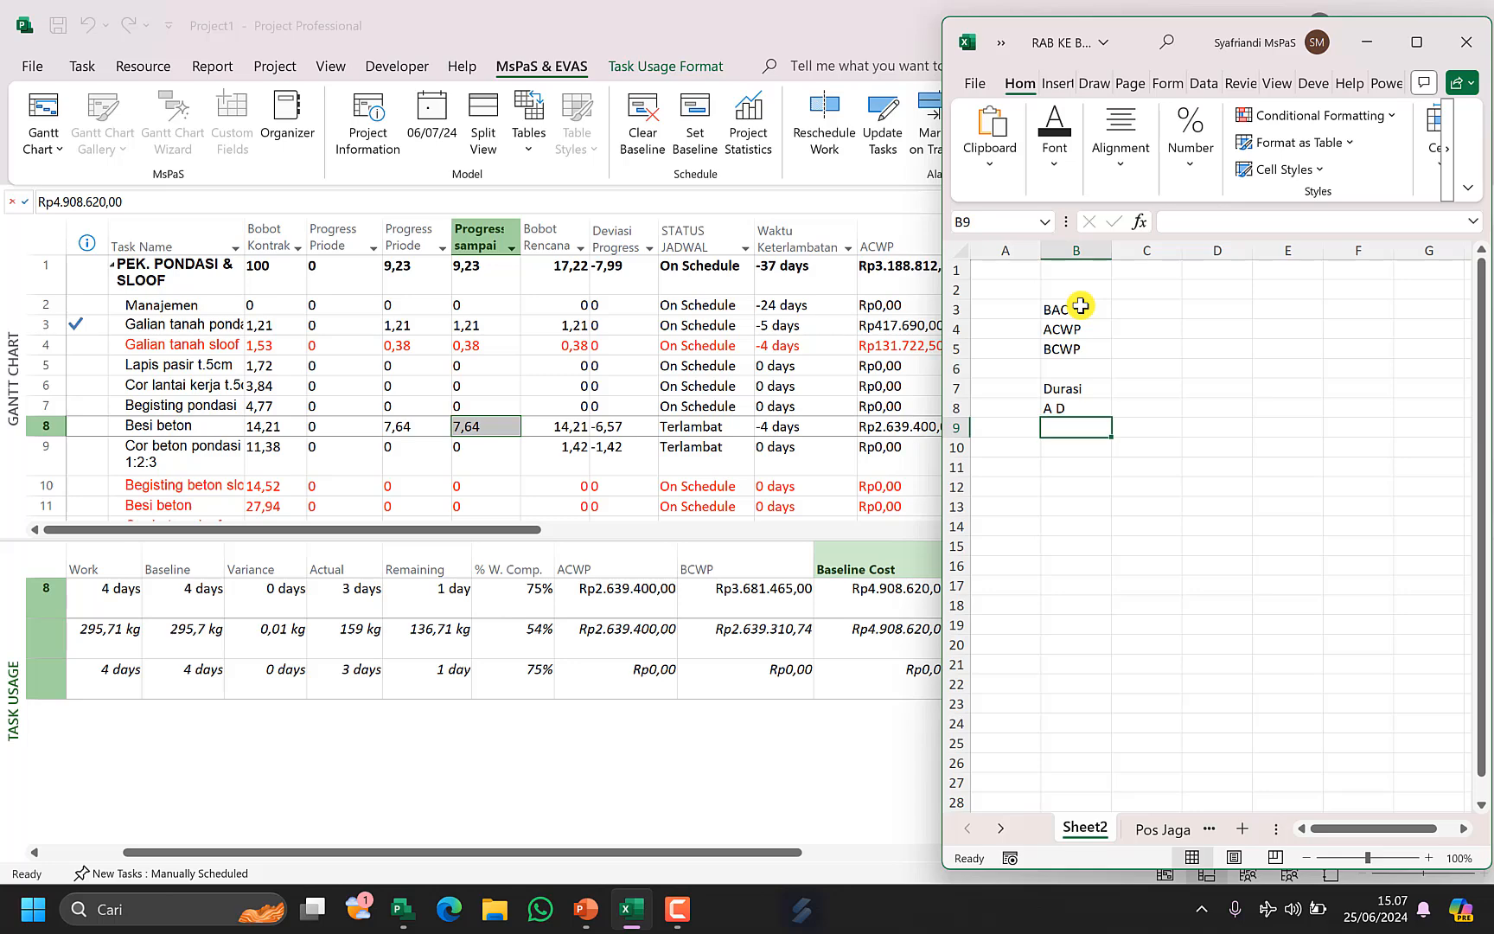
text(R)
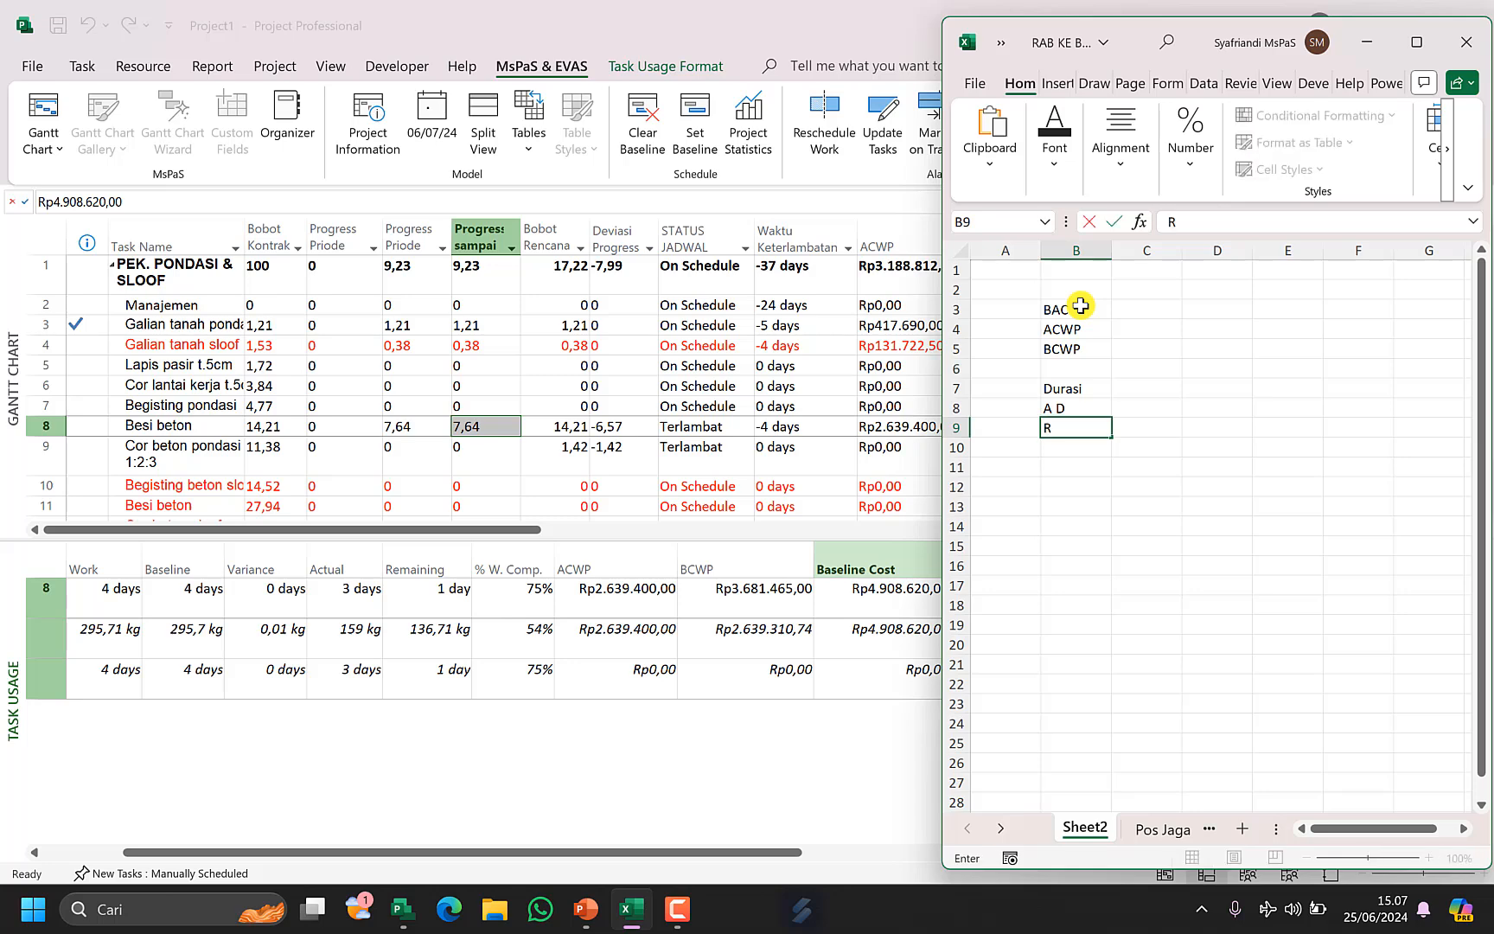
text( D)
key(Return)
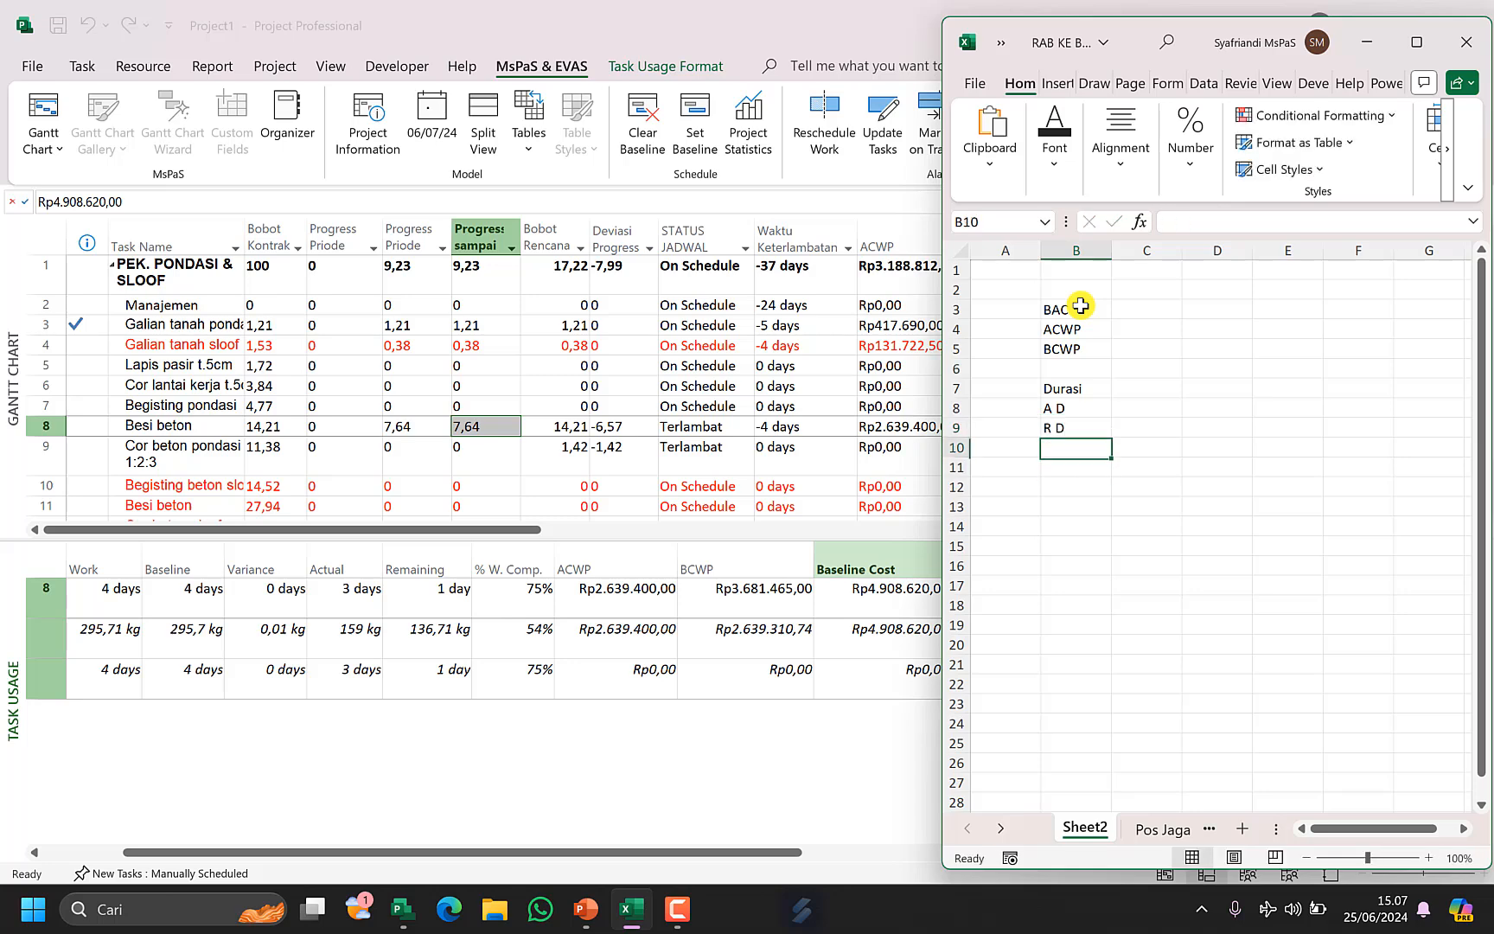
key(Up)
key(Up)
key(Up)
key(Right)
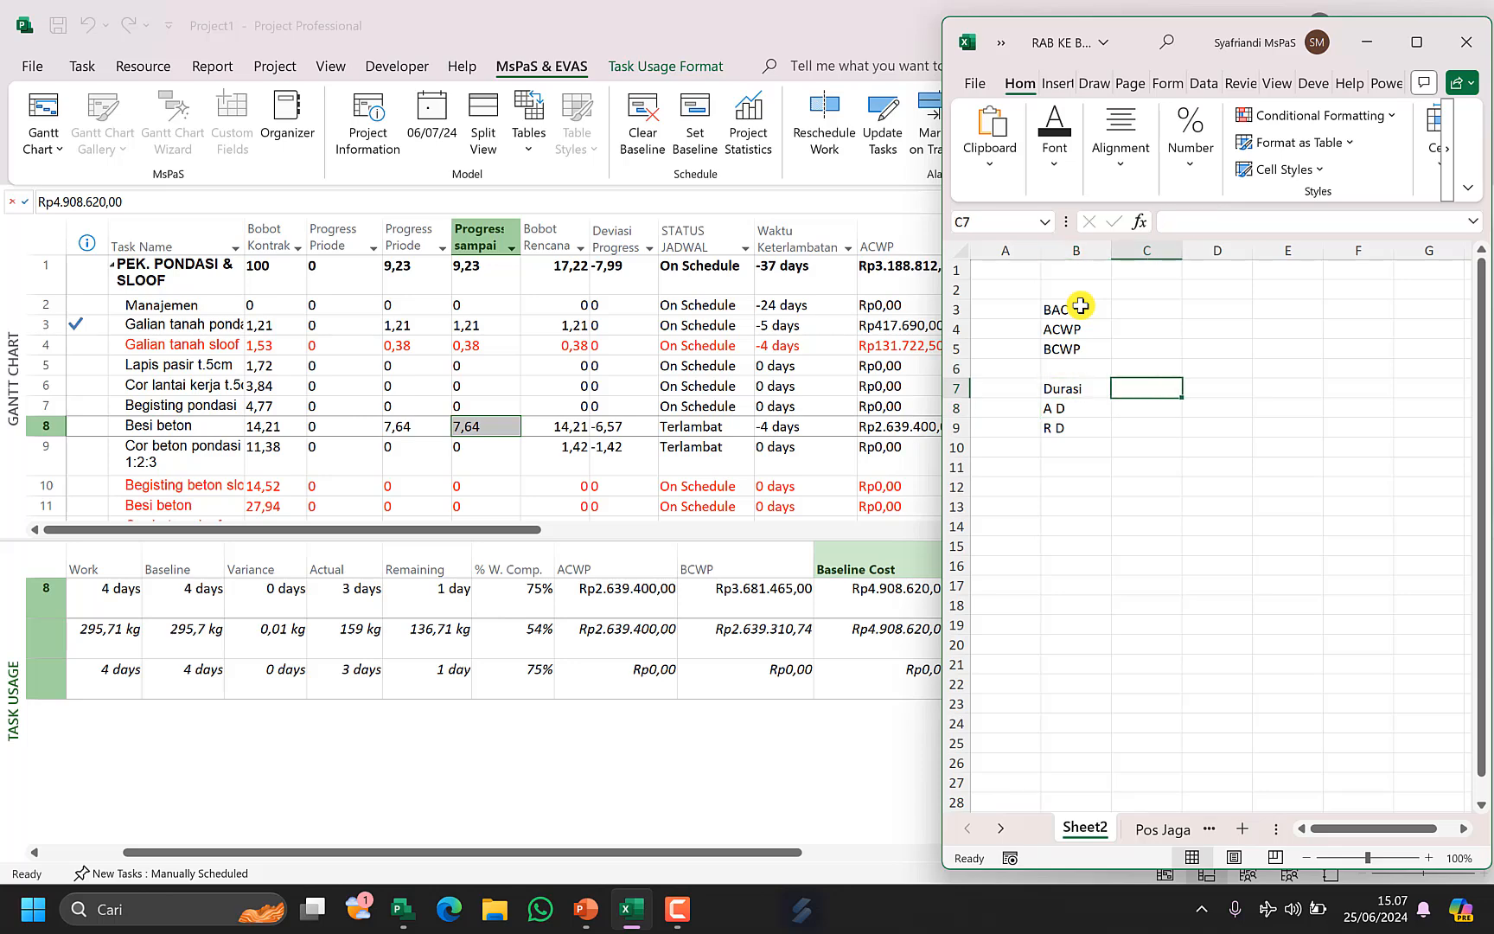
Enter 3 for A D and 1 for R D in the cells beside those labels.
key(Down)
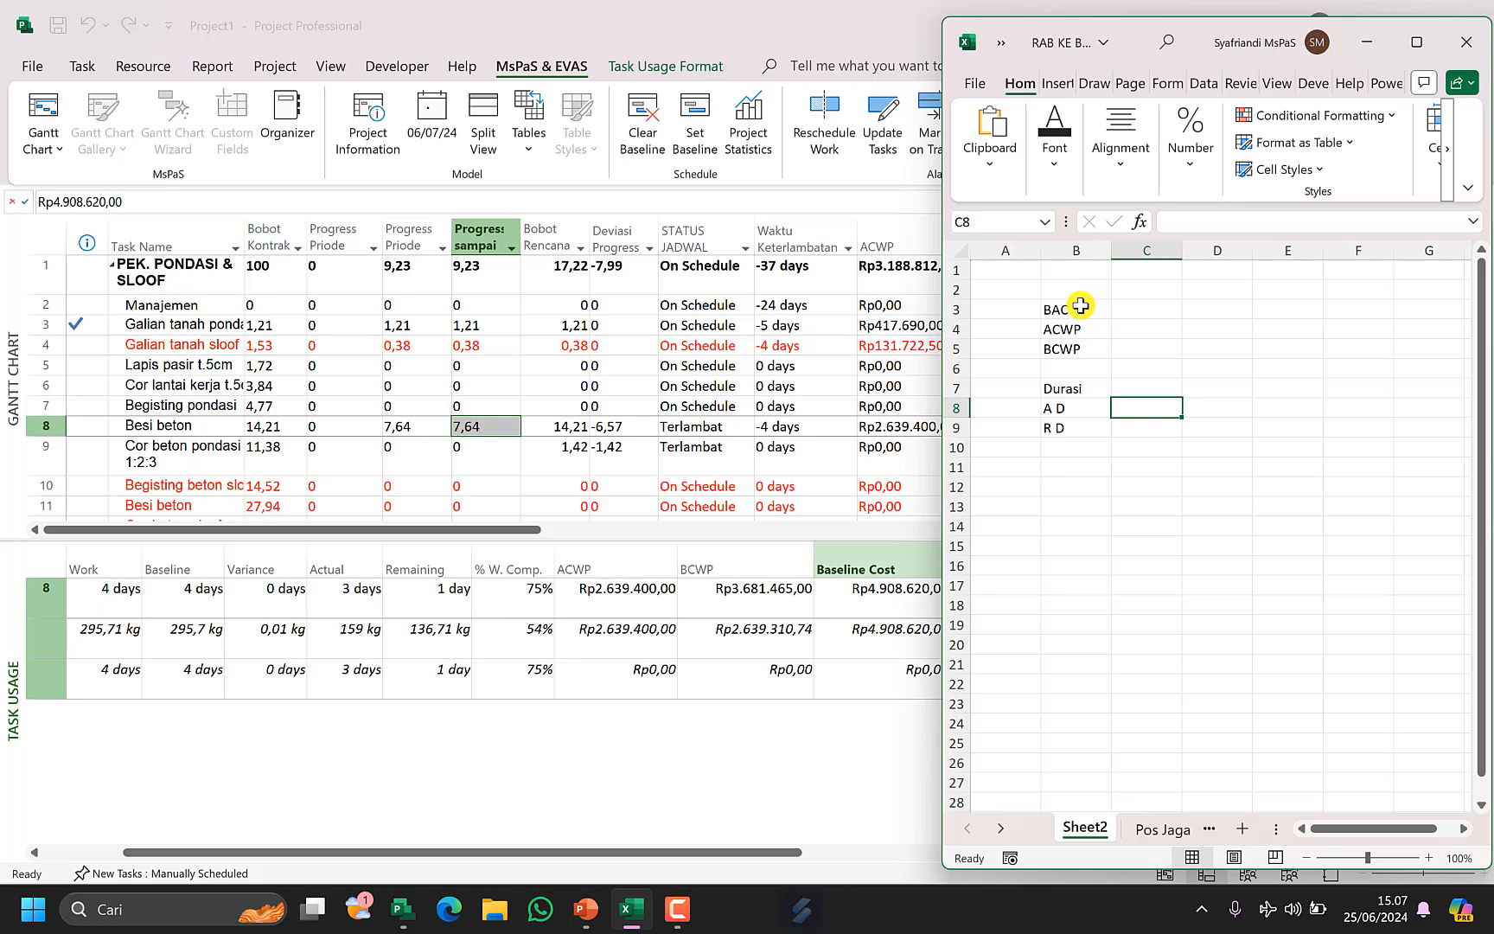
text(3)
key(Return)
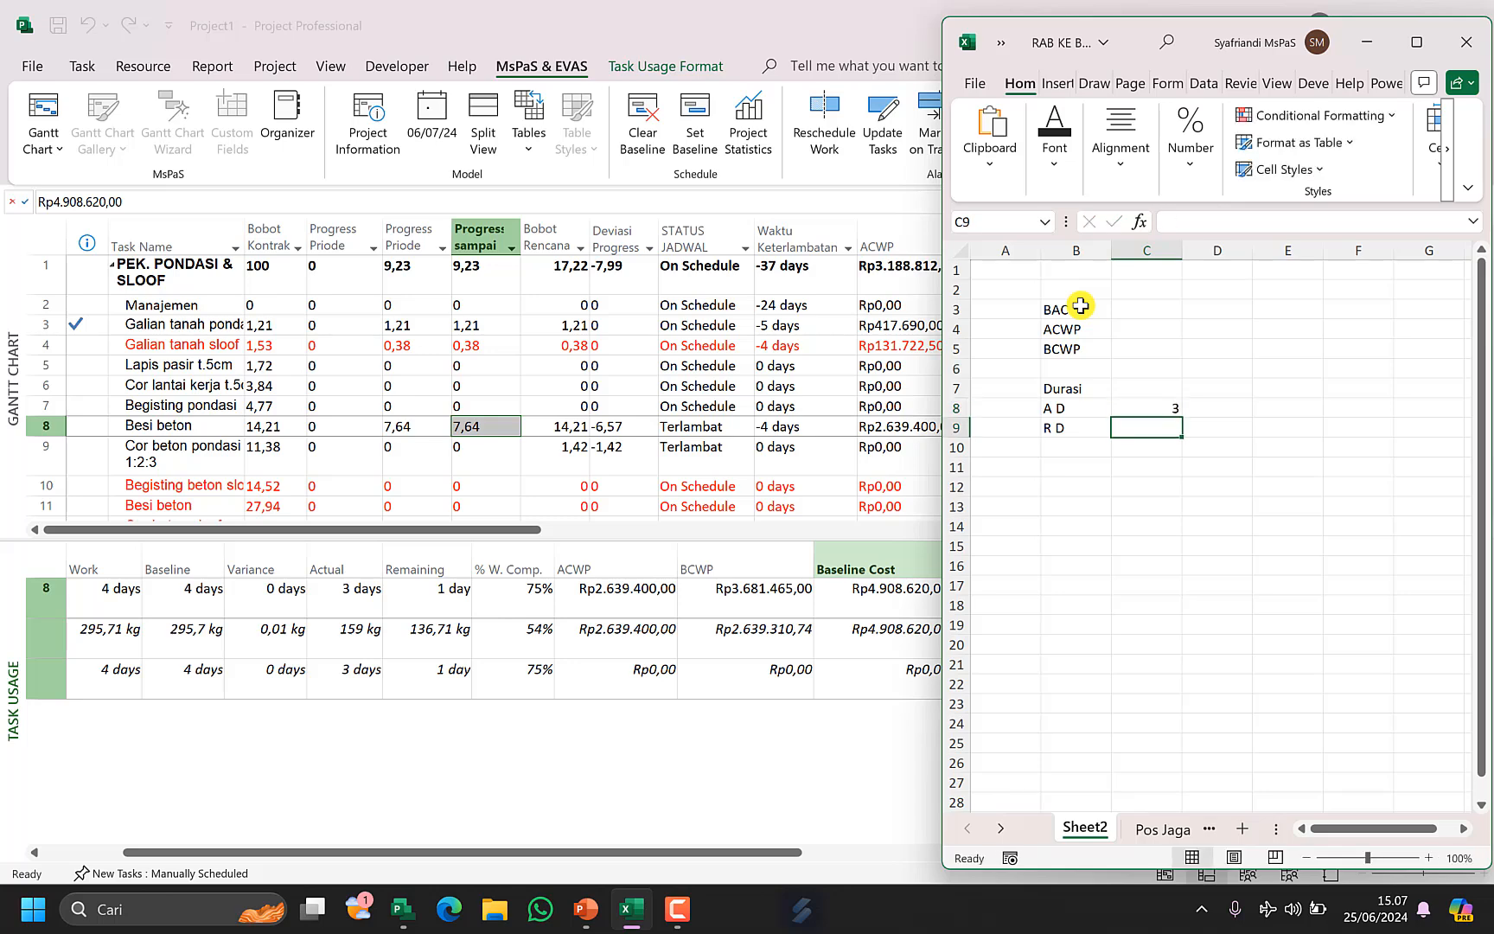
text(1)
key(Up)
key(Up)
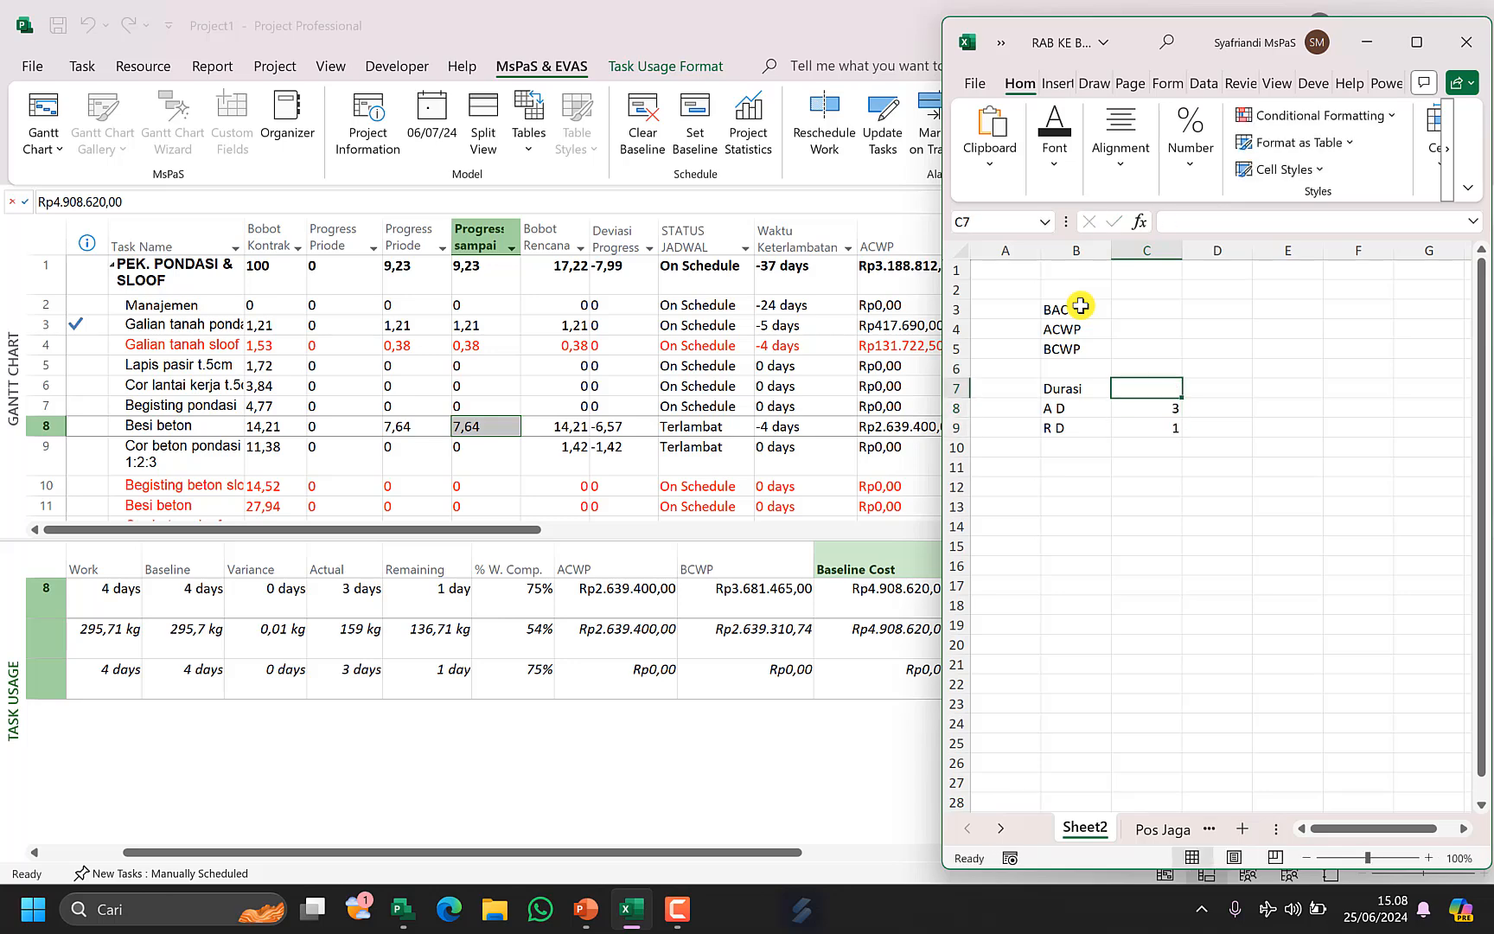
Set Durasi to the formula =C8+C9 summing A D and R D.
text(=)
key(Down)
text(+)
key(Down)
key(Down)
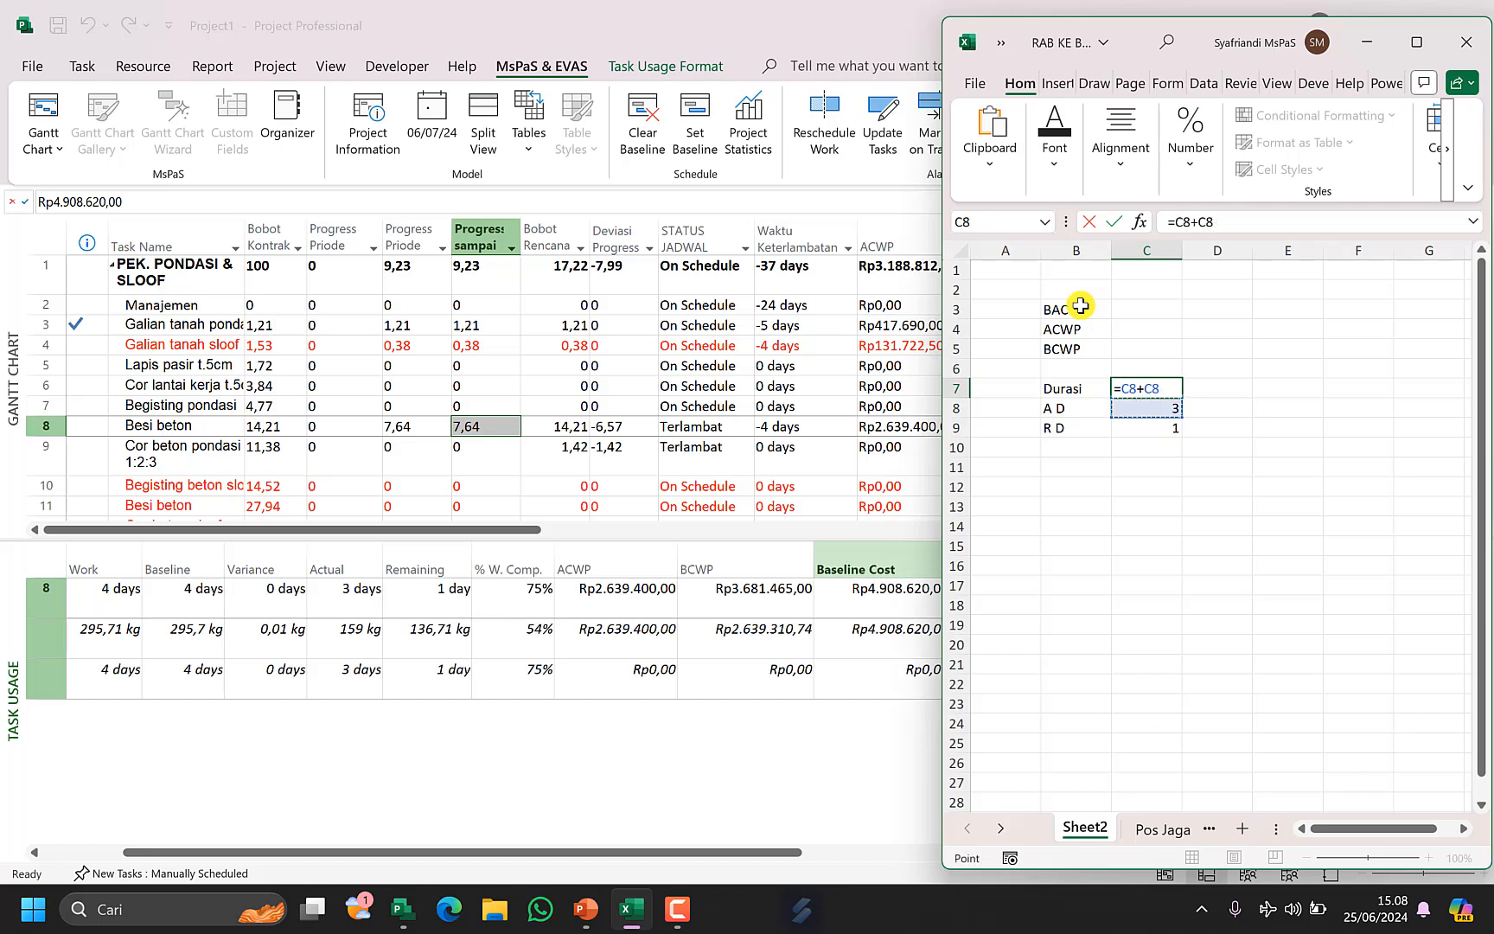
key(Return)
key(Up)
key(Up)
key(Up)
key(Up)
key(Up)
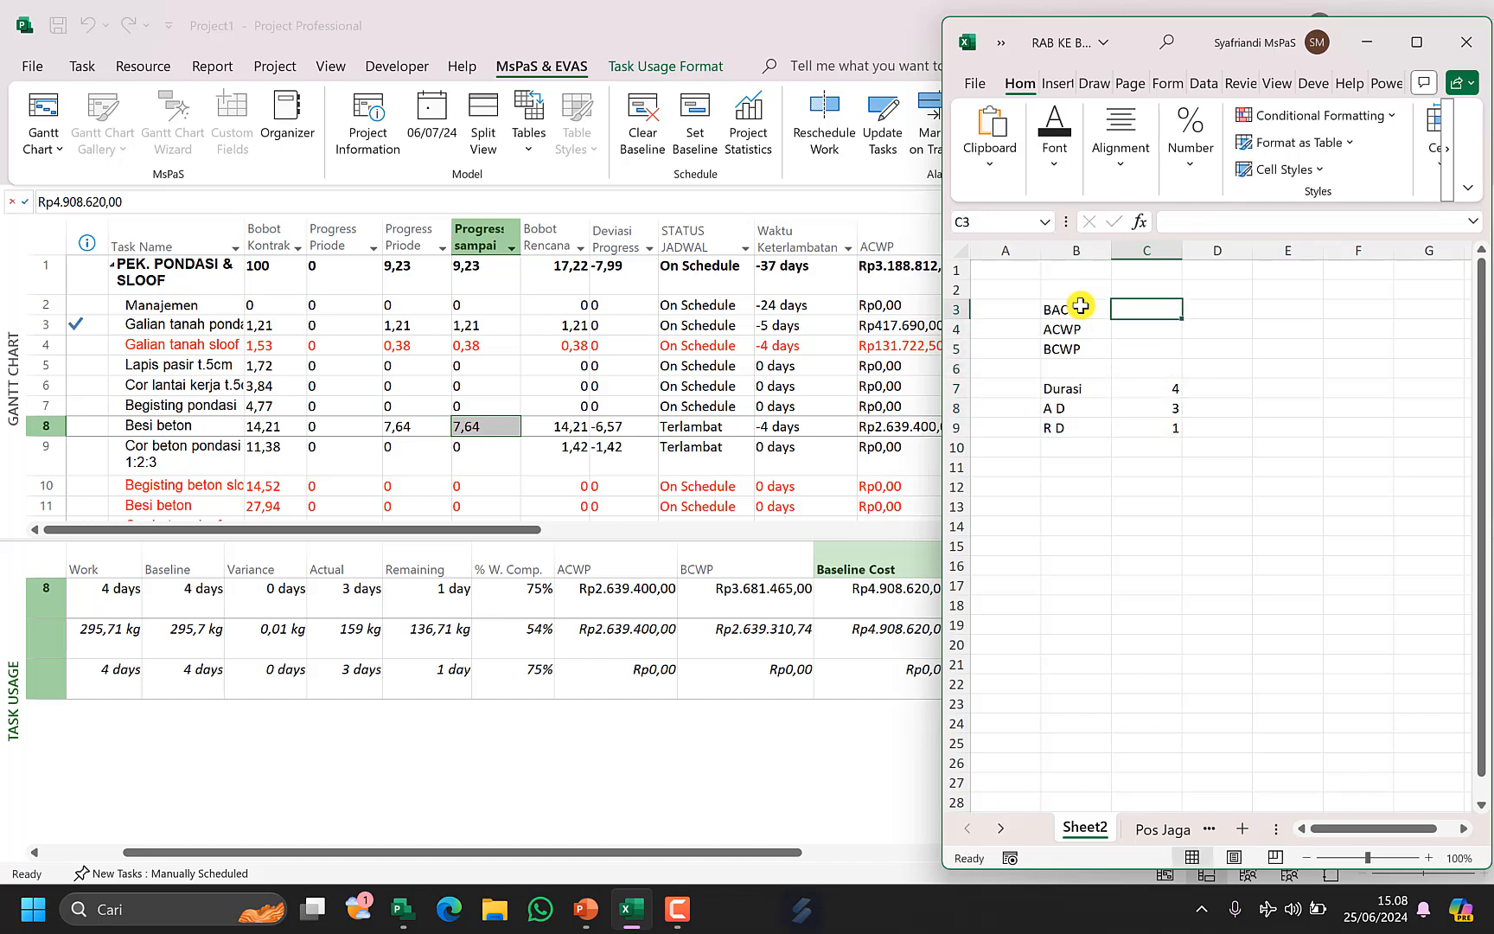
Copy the Besi beton assignment's ACWP, BCWP and Baseline Cost values from Project and paste them into the sheet at C2.
click(867, 596)
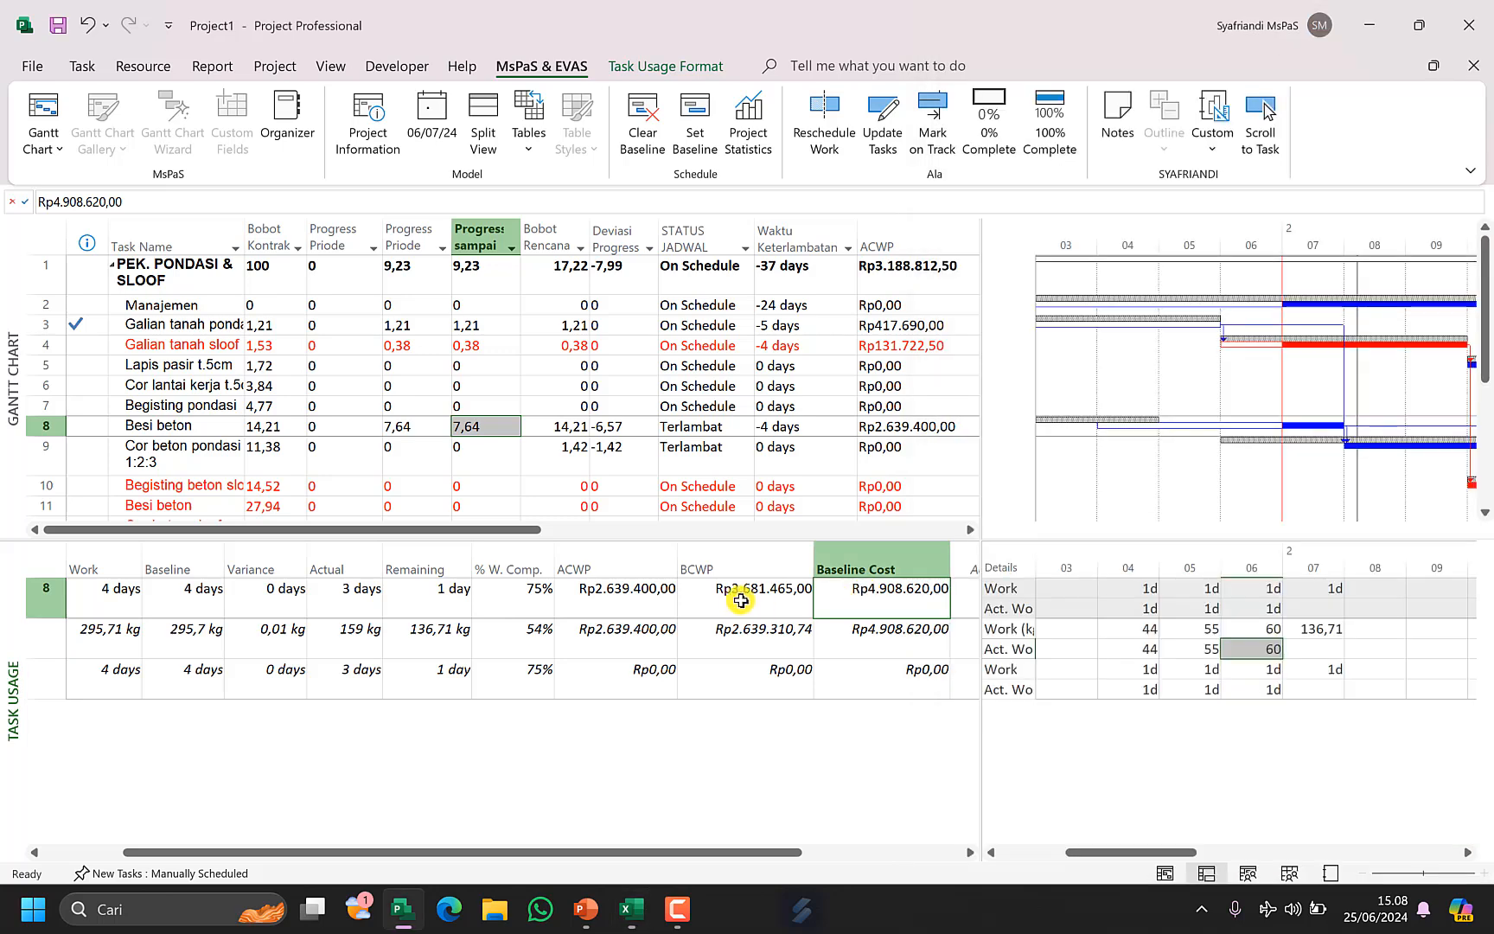
drag(616, 597, 869, 595)
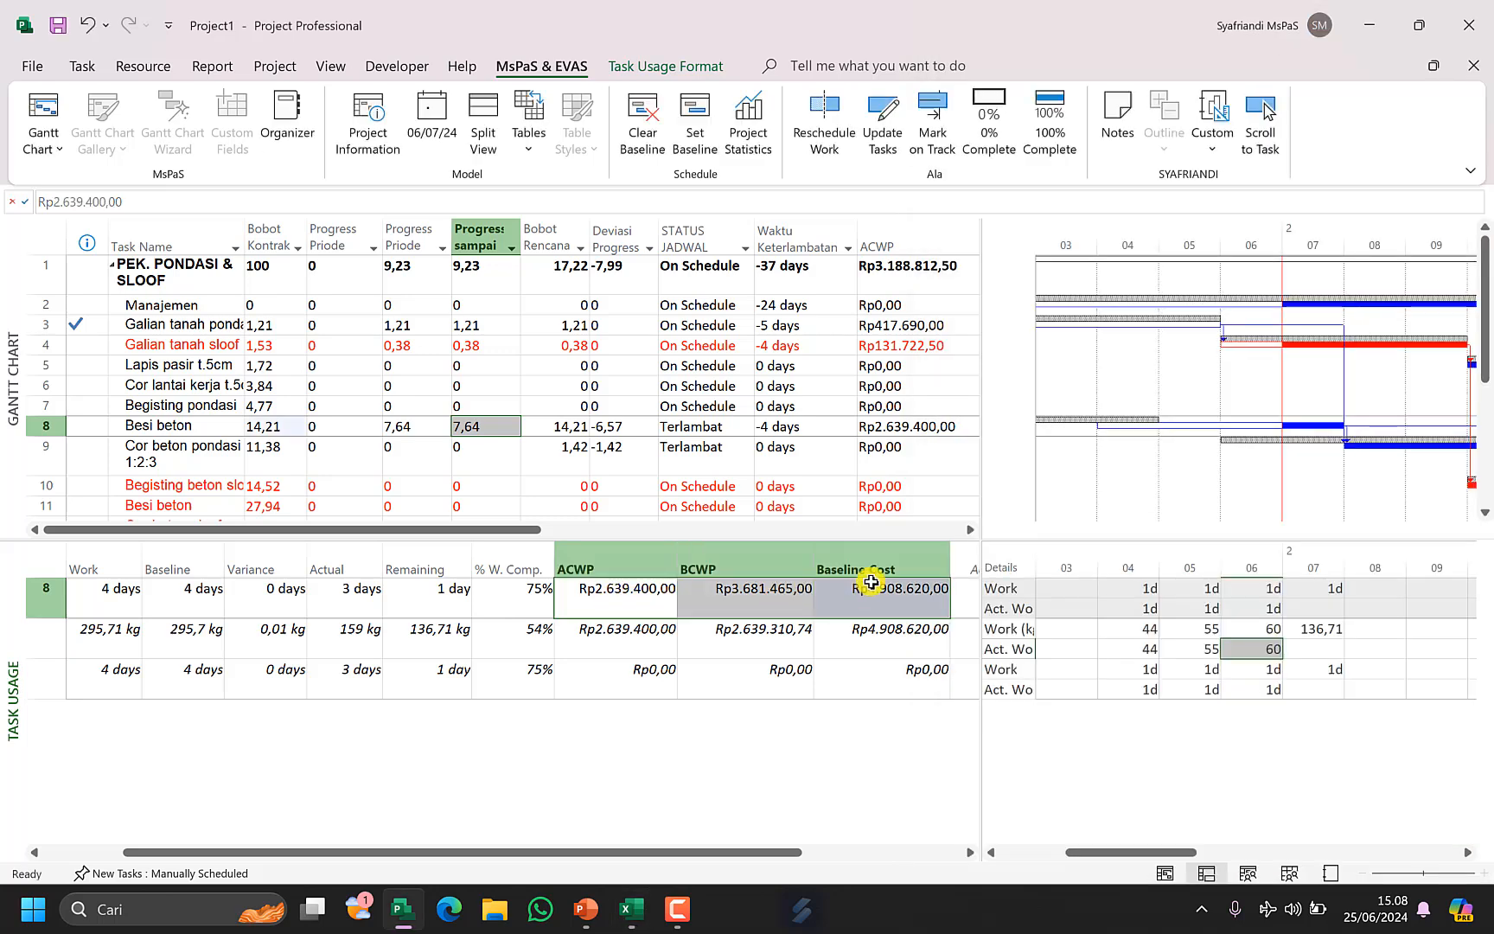
click(631, 908)
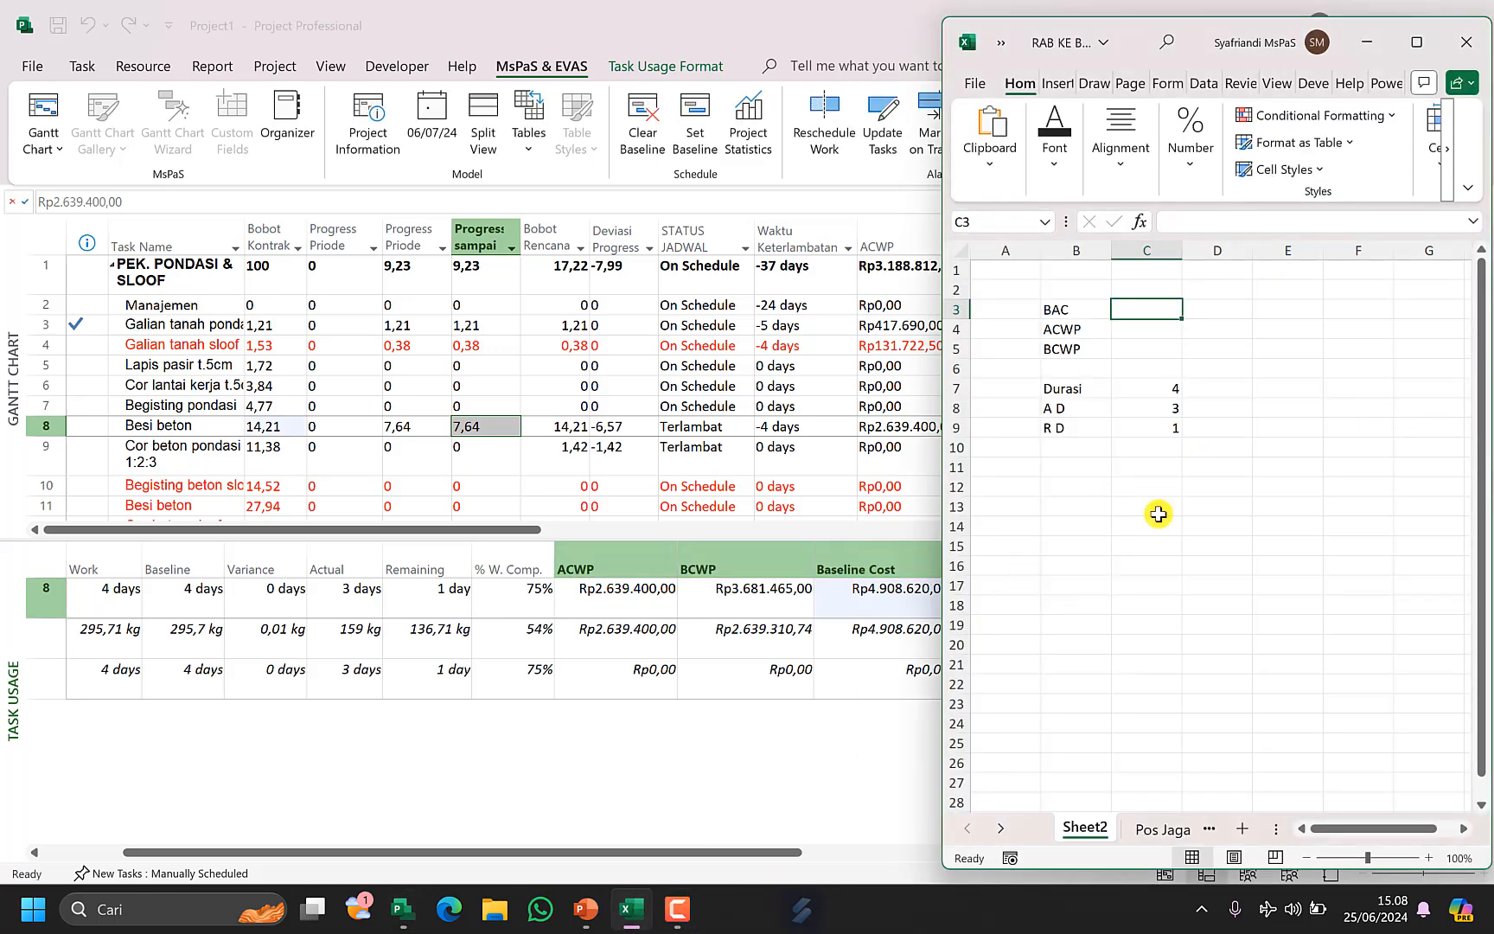
click(1148, 294)
text(ACWP	BCWP	Baseline Cost Rp2.639.400,00	Rp3.681.465,00	Rp4.908.620,00)
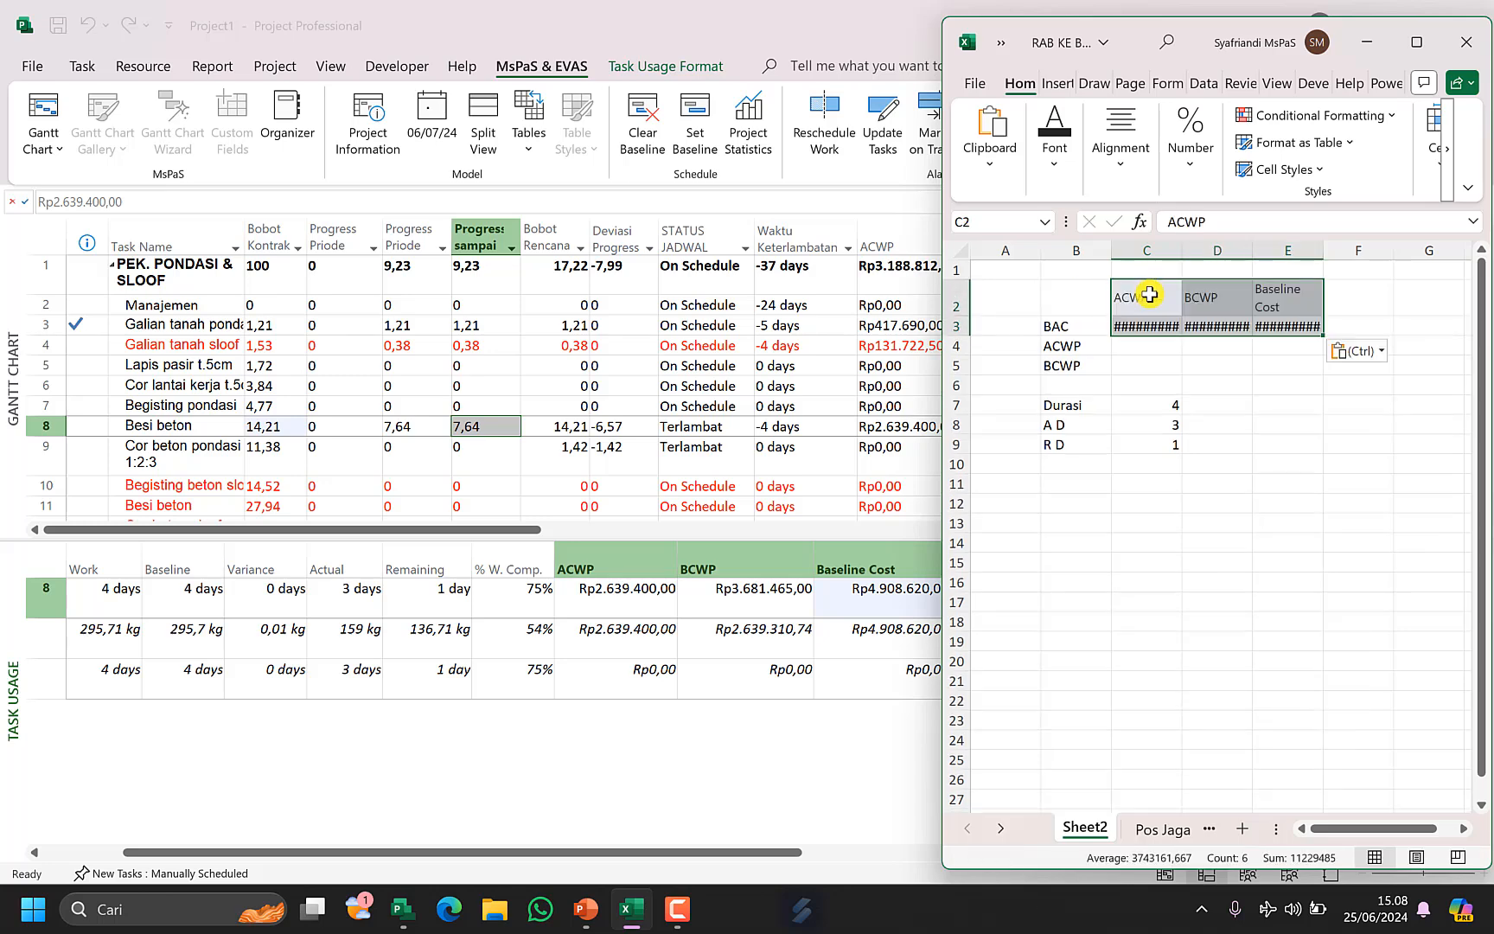
Move the pasted values into column C so Baseline Cost sits beside BAC, ACWP beside ACWP and BCWP beside BCWP.
key(Down)
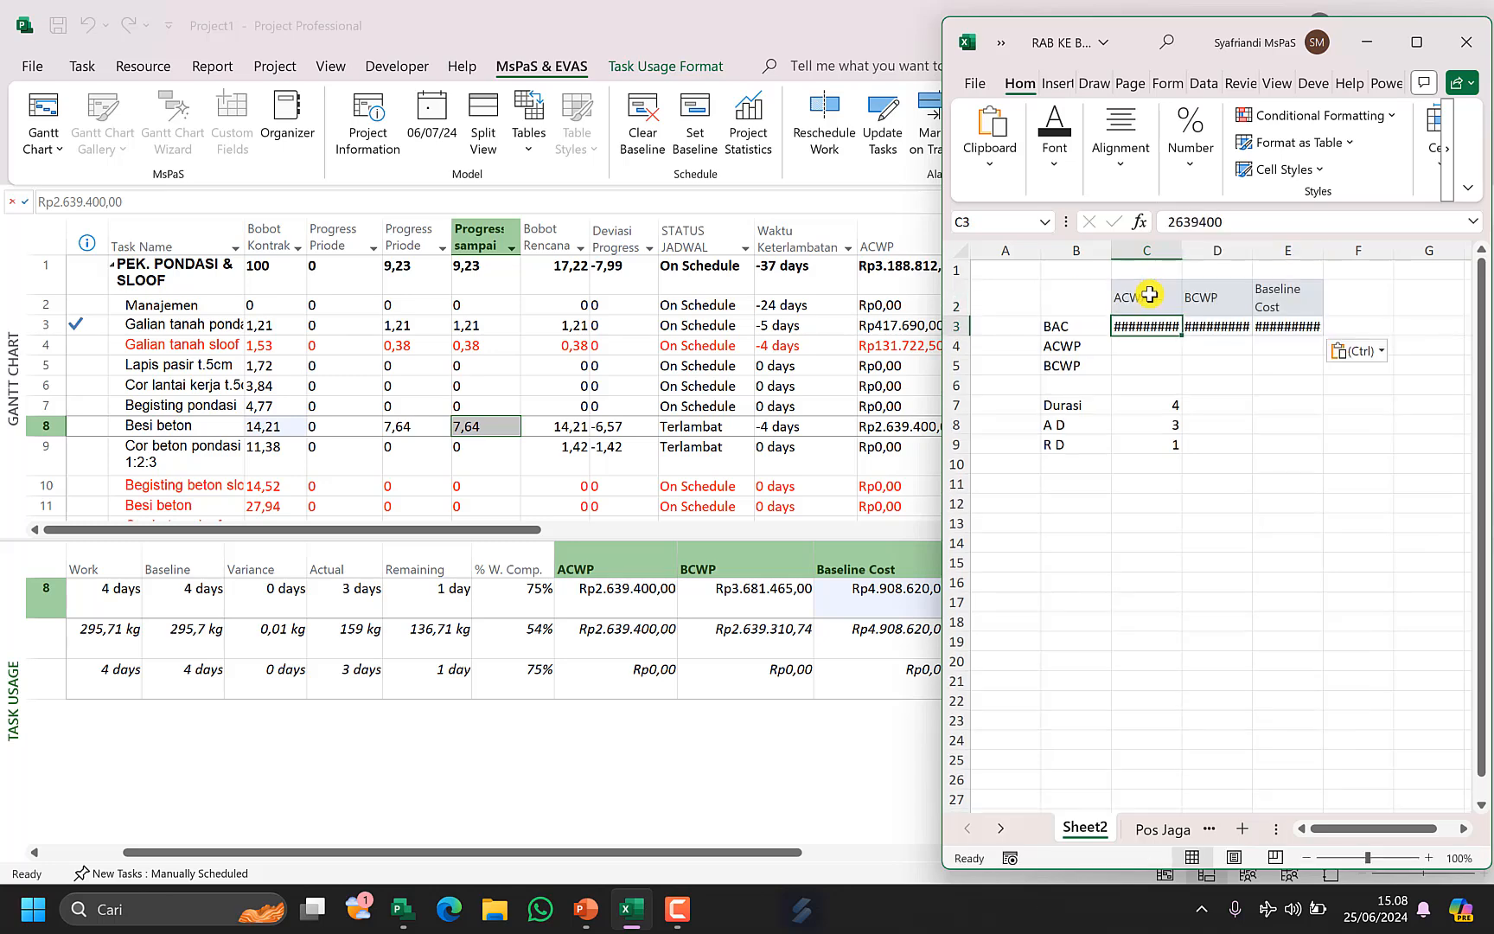
key(ctrl+x)
key(Down)
key(ctrl+v)
key(Right)
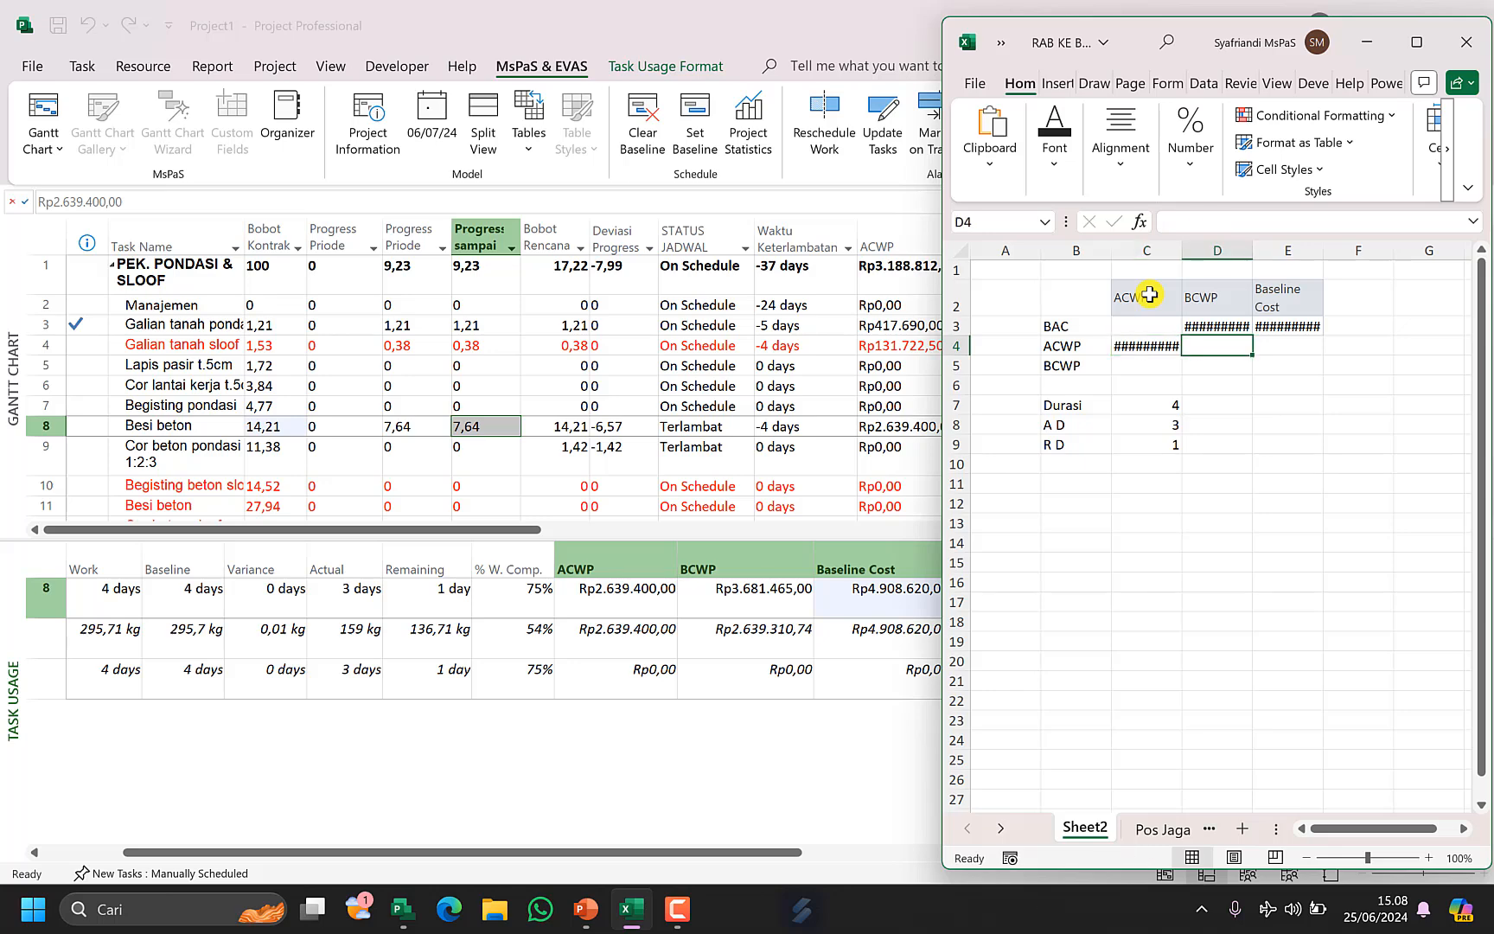
key(Up)
key(ctrl+x)
key(Down)
key(Down)
key(Left)
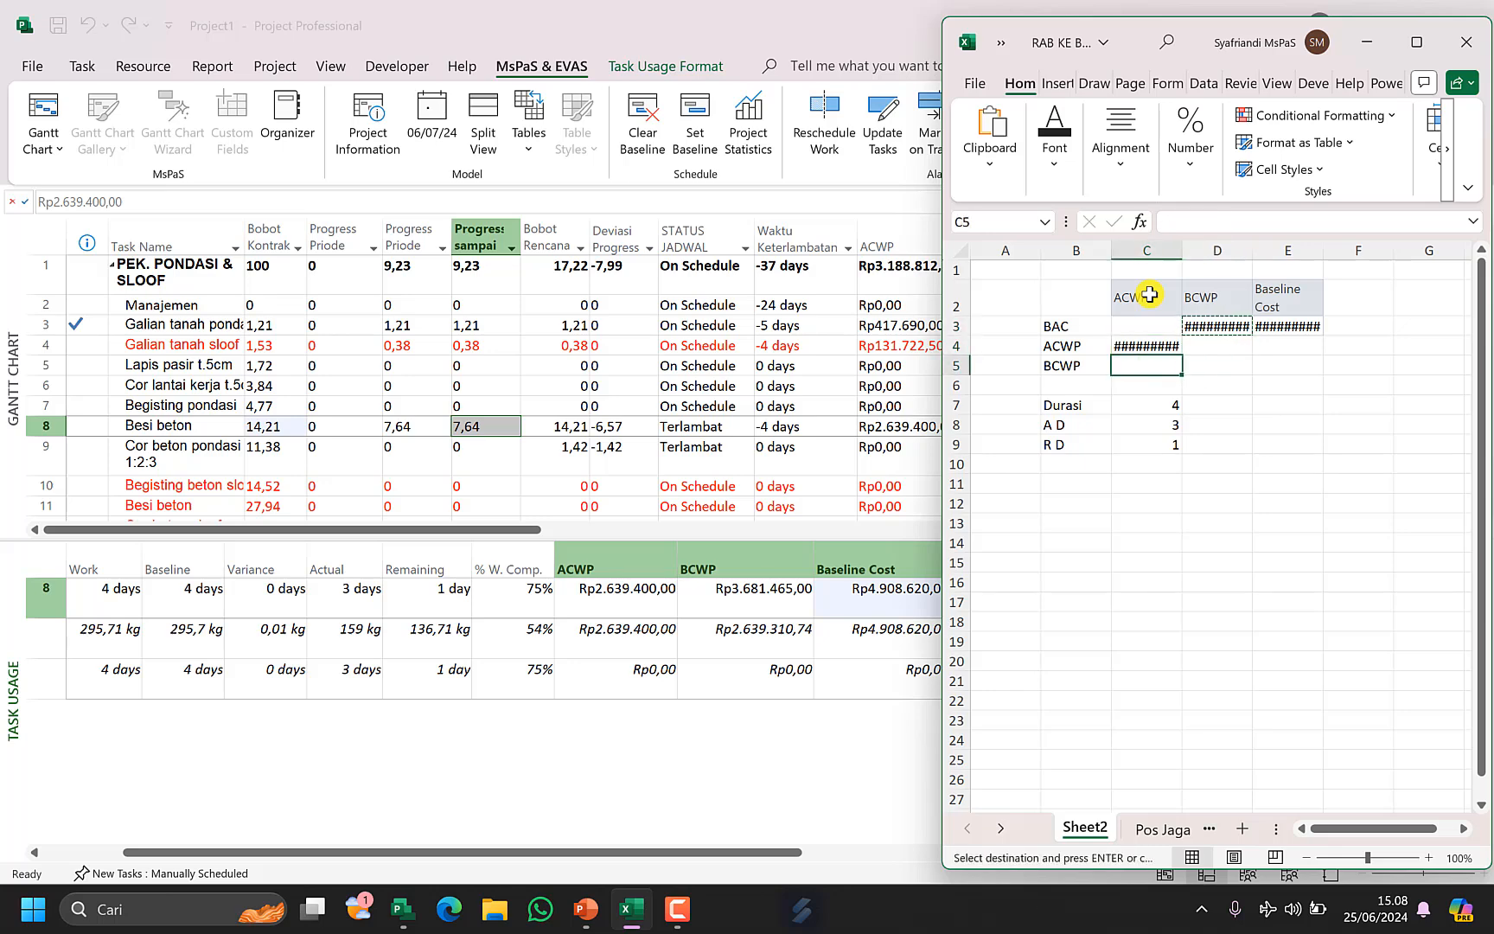
key(ctrl+v)
key(Right)
key(Up)
key(Up)
key(Right)
key(ctrl+x)
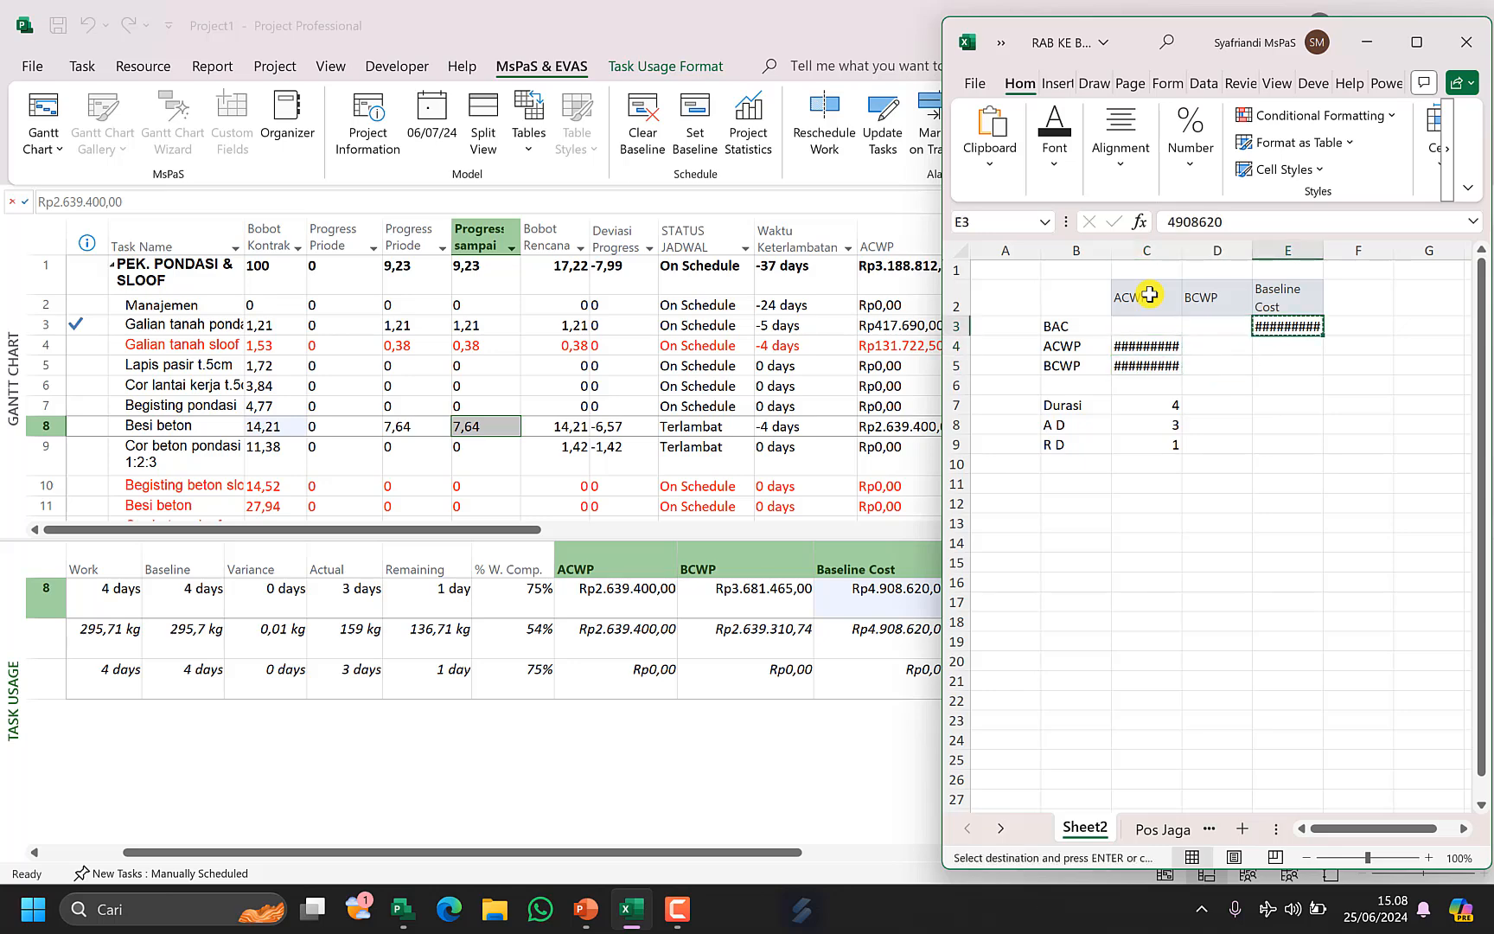
key(Left)
key(Left)
key(ctrl+v)
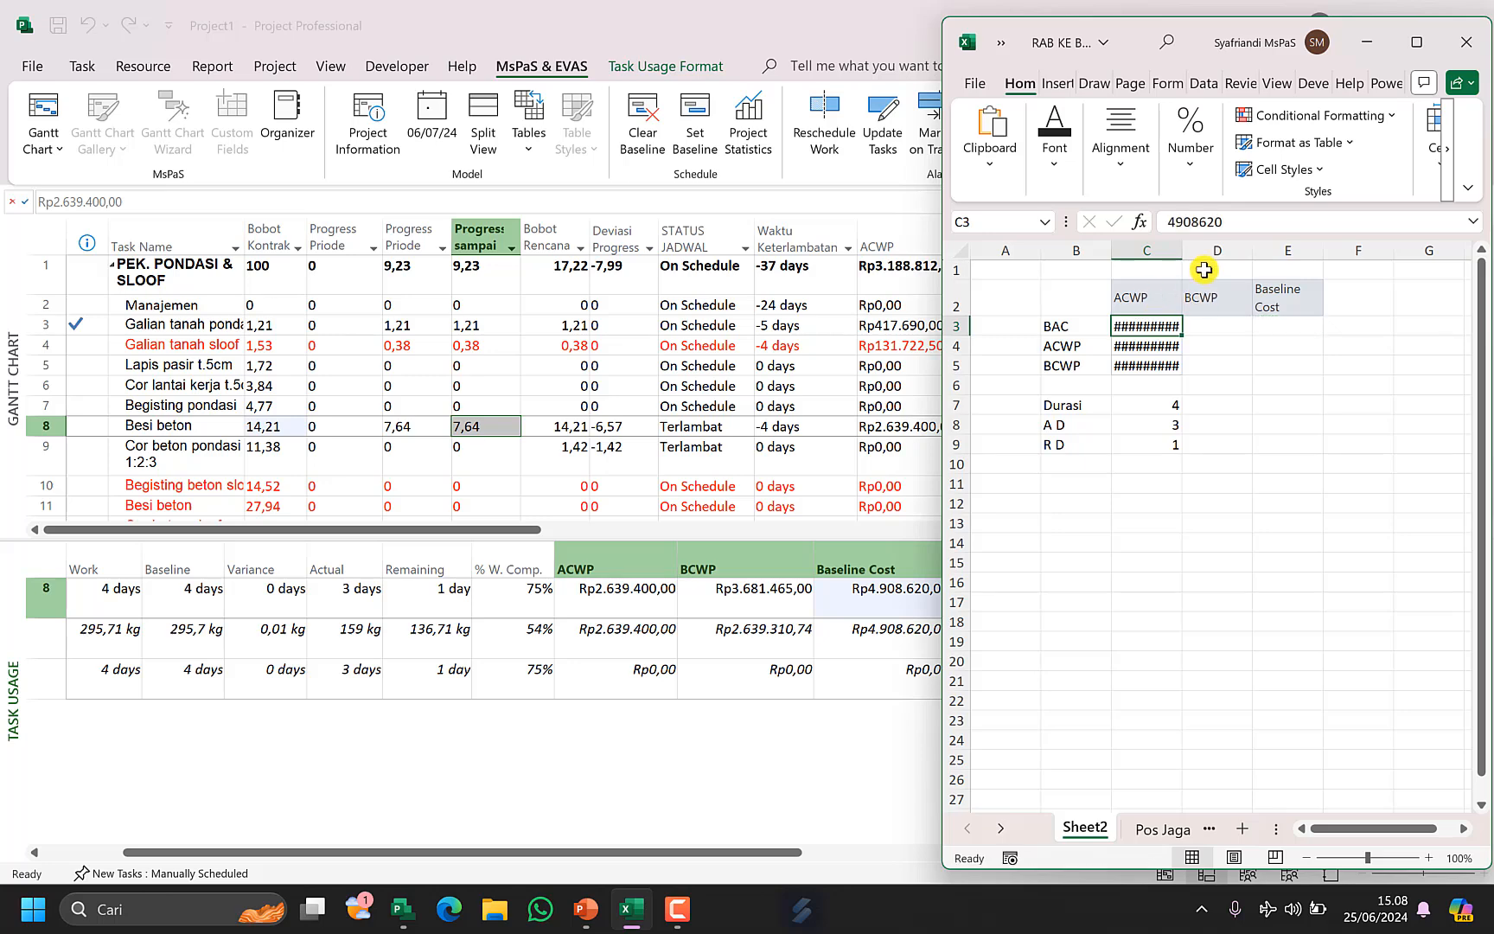
Widen column C and clear the leftover pasted header row 2.
drag(1179, 247, 1232, 247)
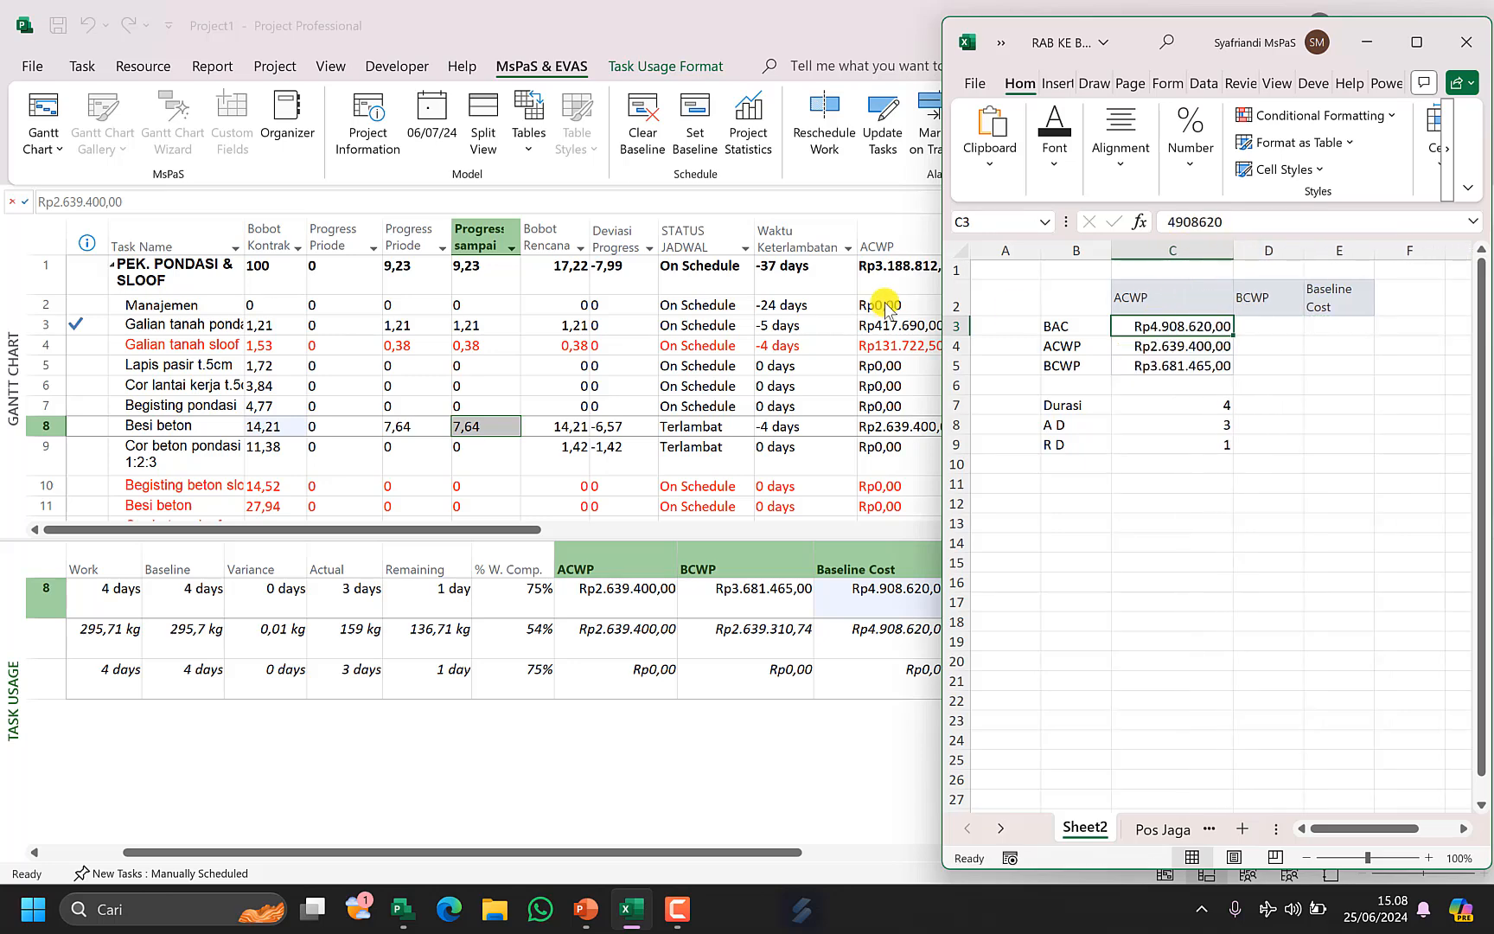
click(954, 291)
key(BackSpace)
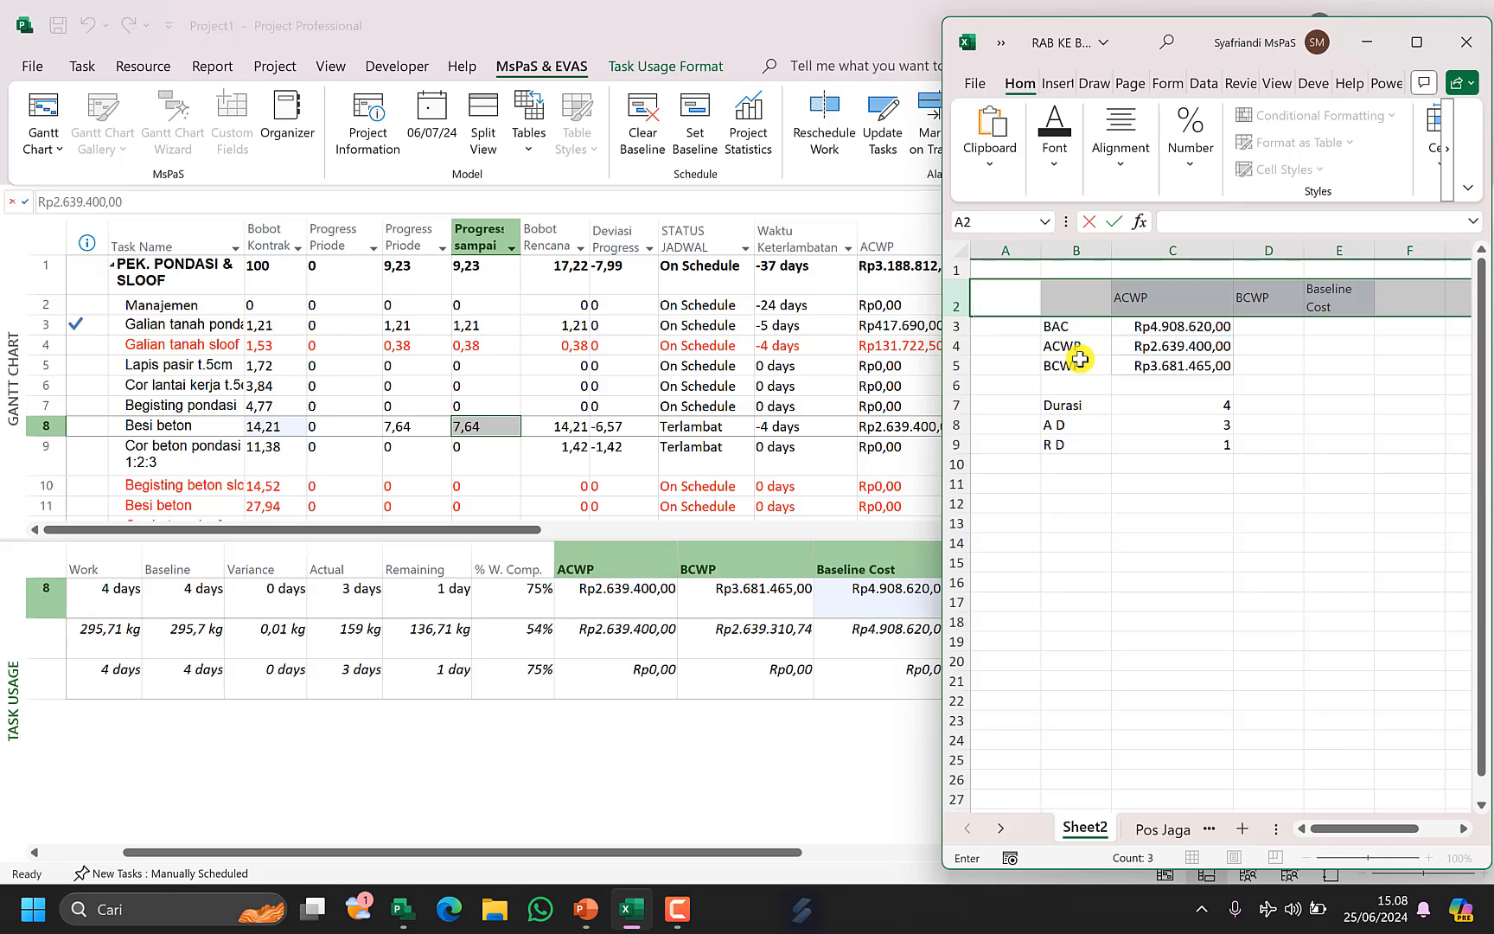
click(1185, 443)
click(950, 305)
key(Delete)
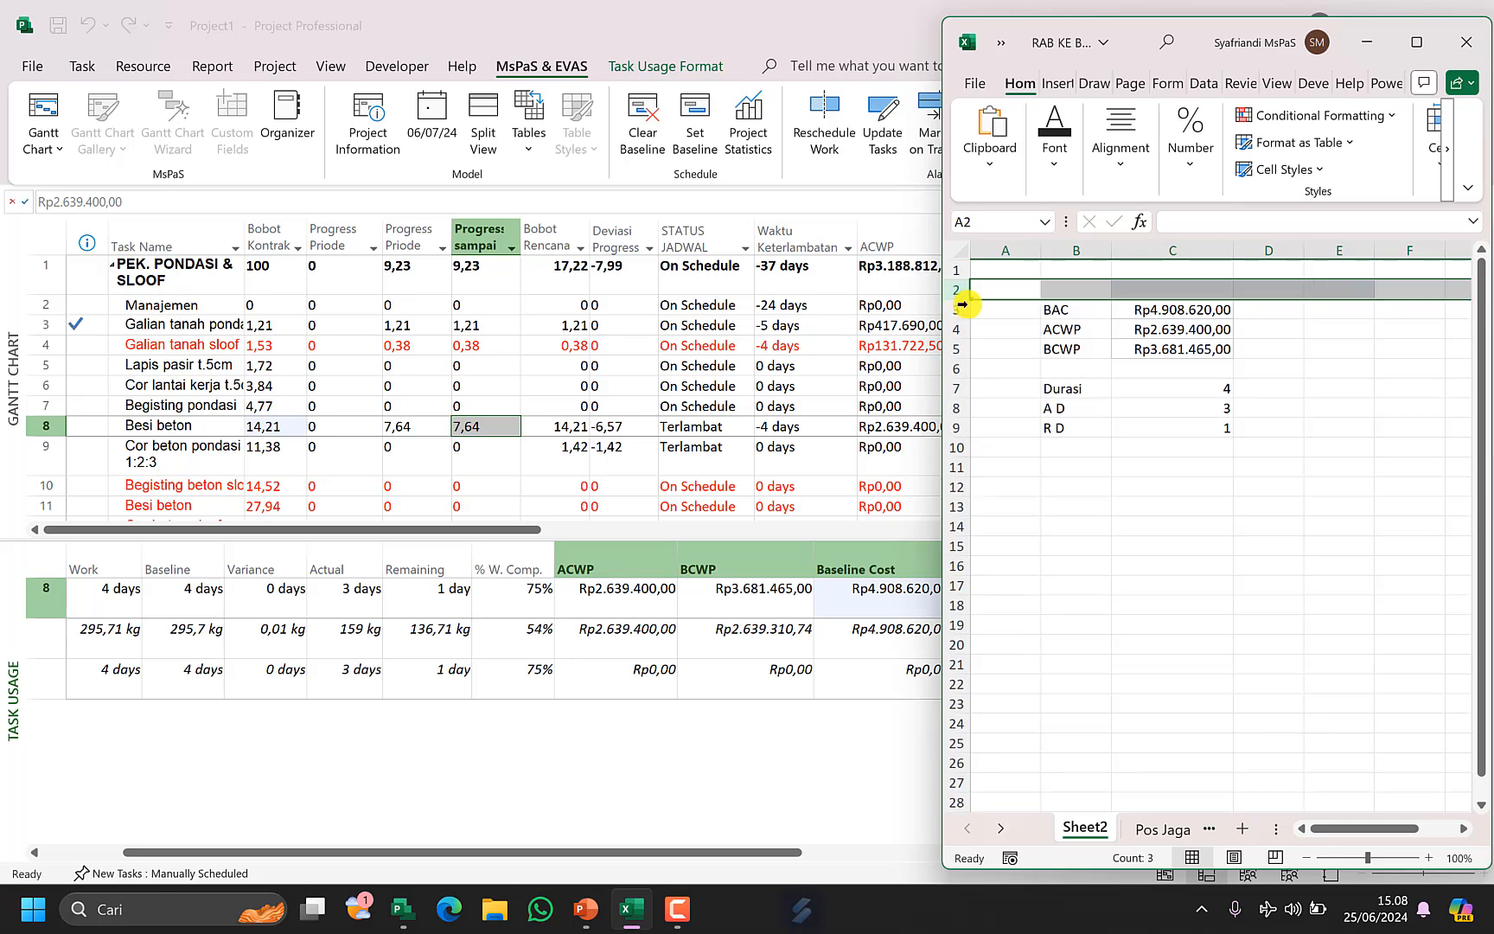
Enter the labels VOLUME, AV and RV in cells B11 to B13.
click(1069, 467)
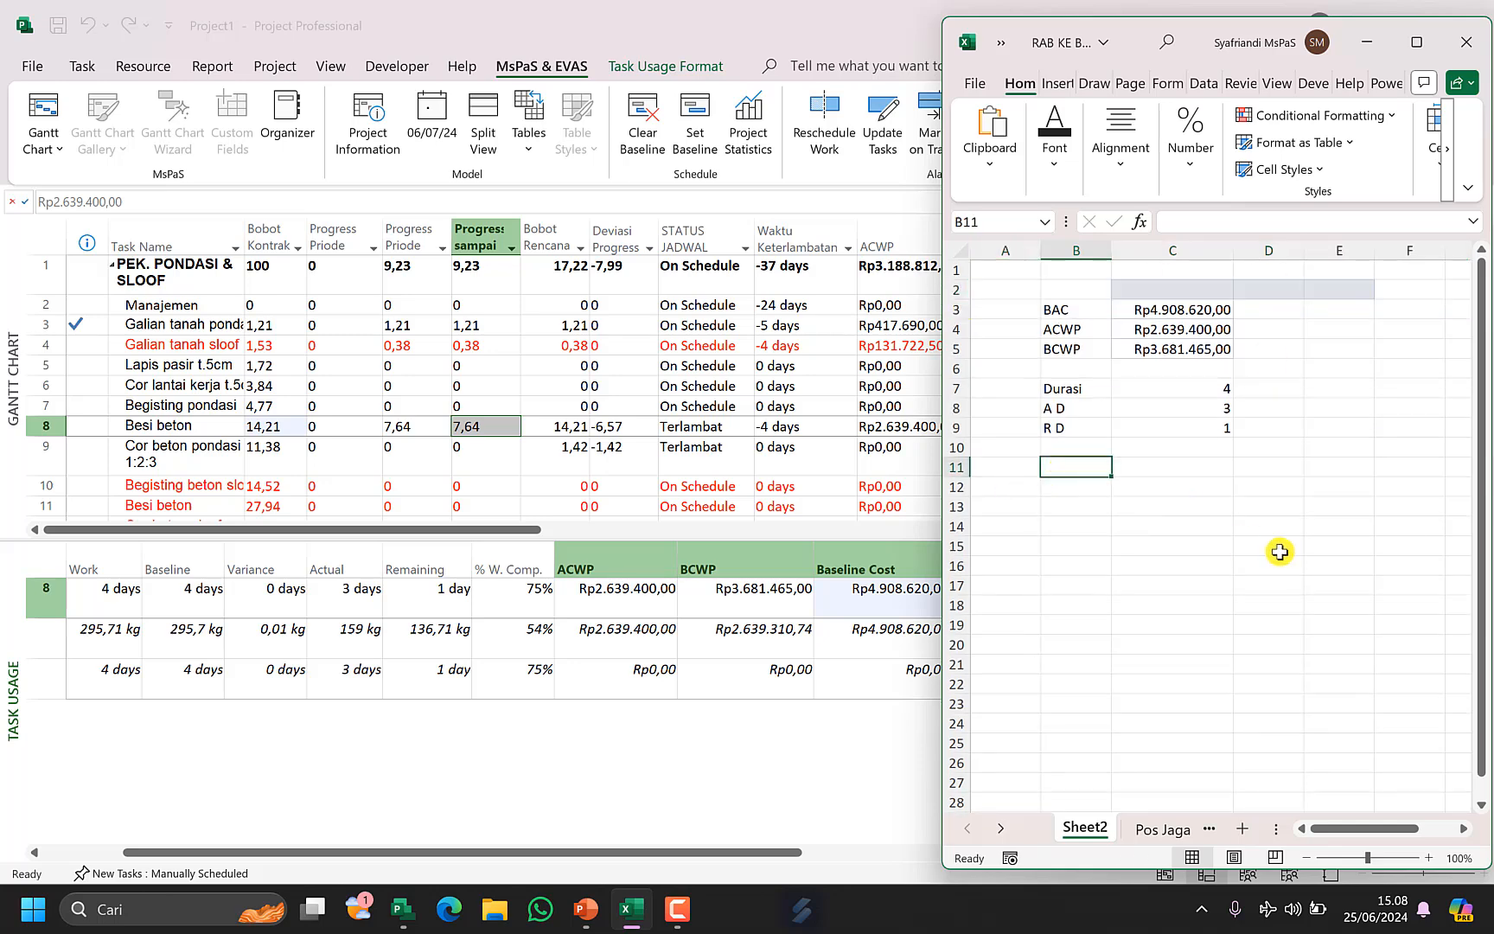
text(VOLUME)
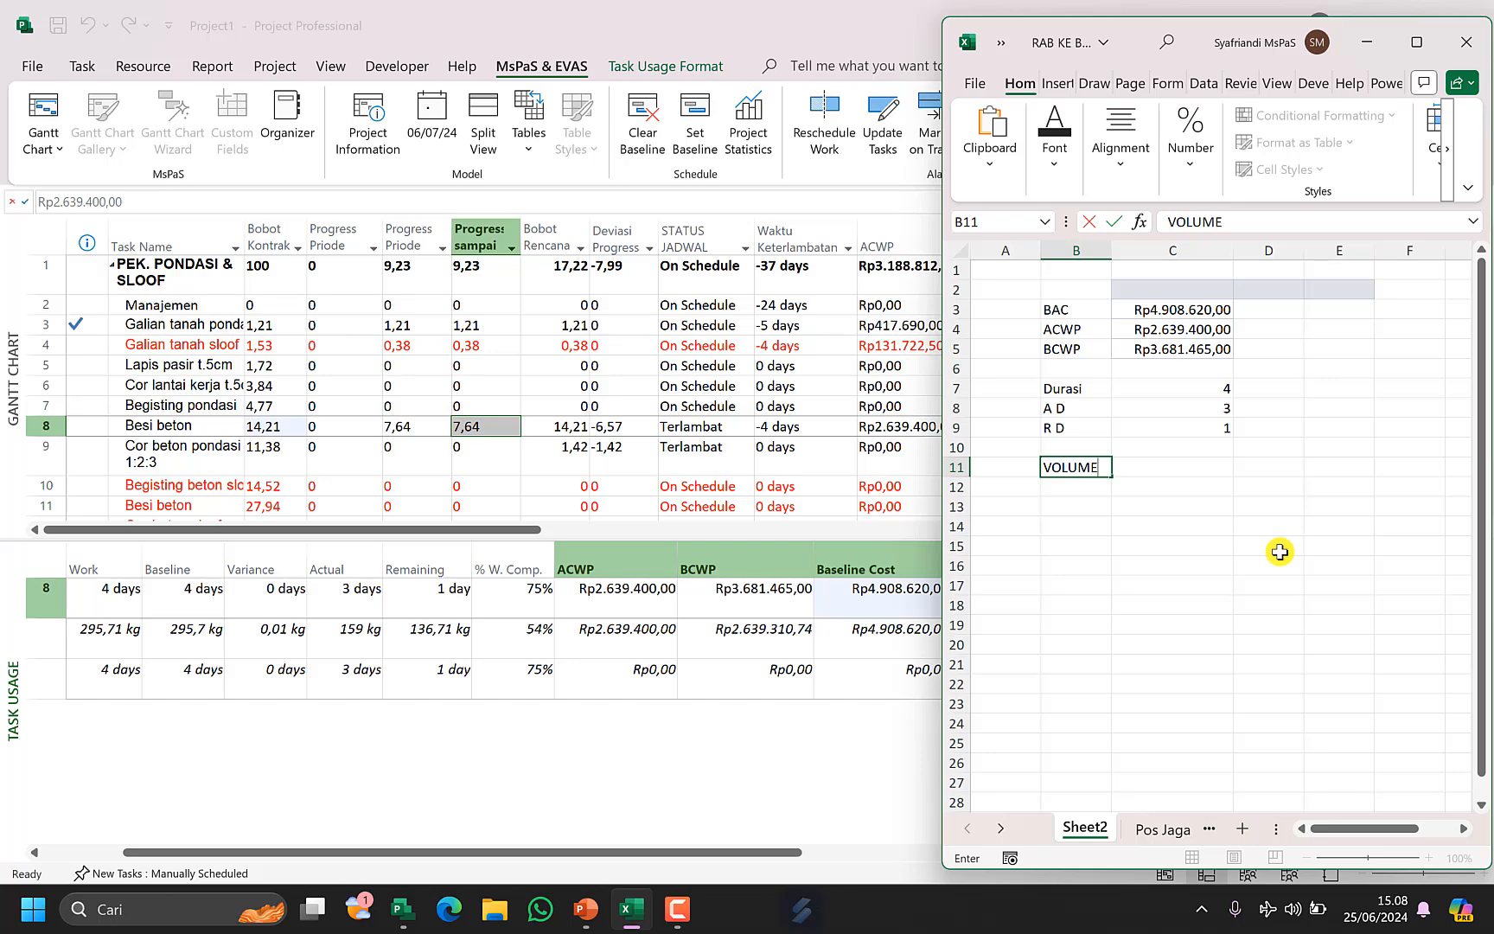
key(Return)
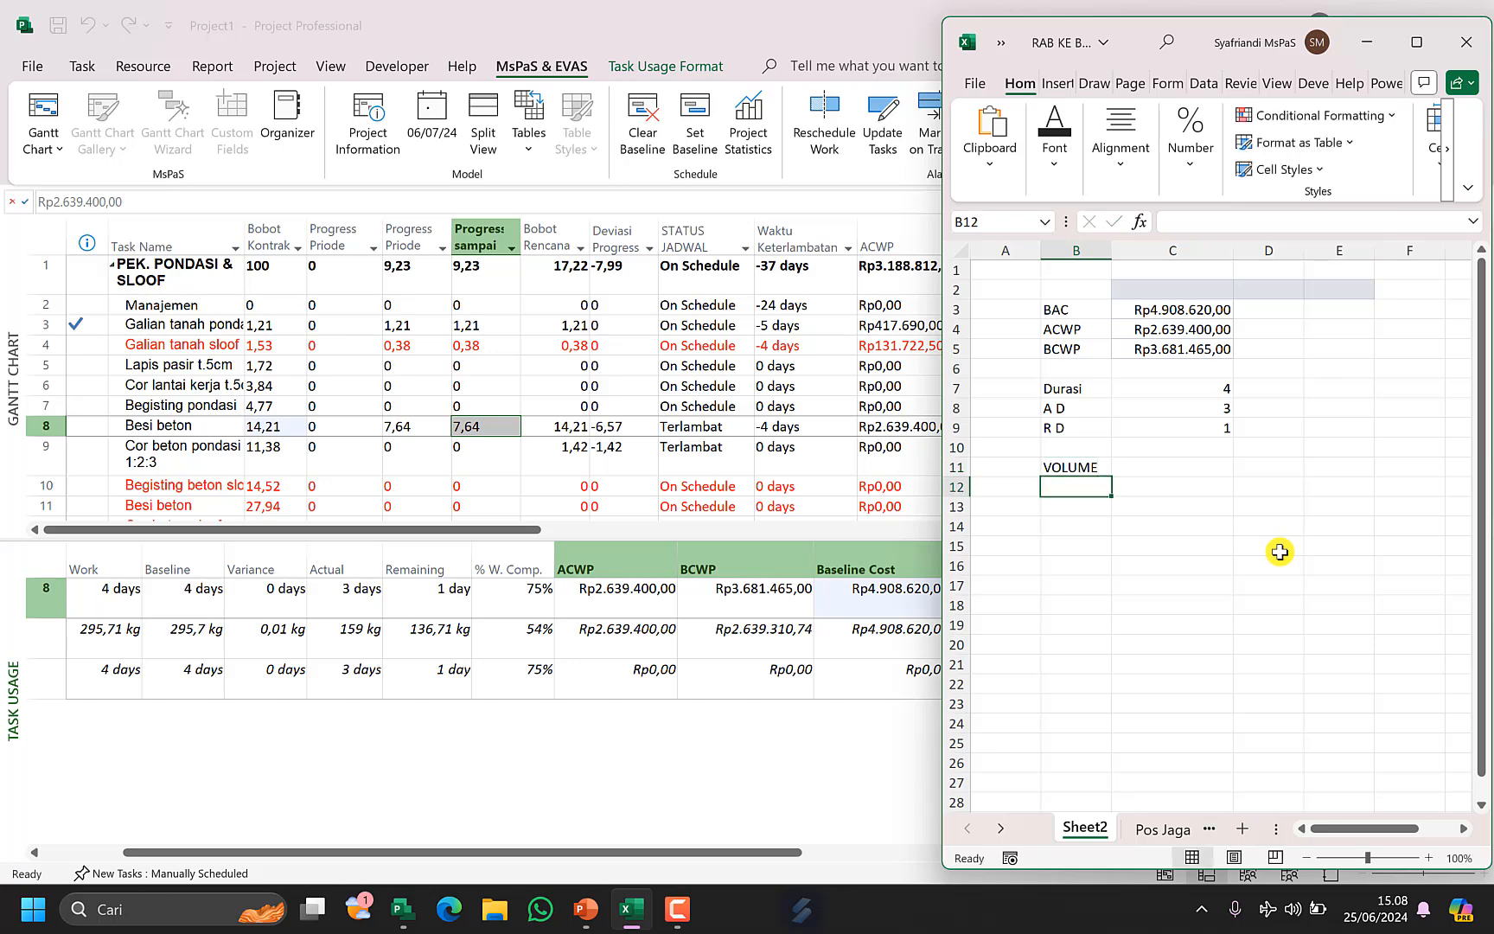
text(AV)
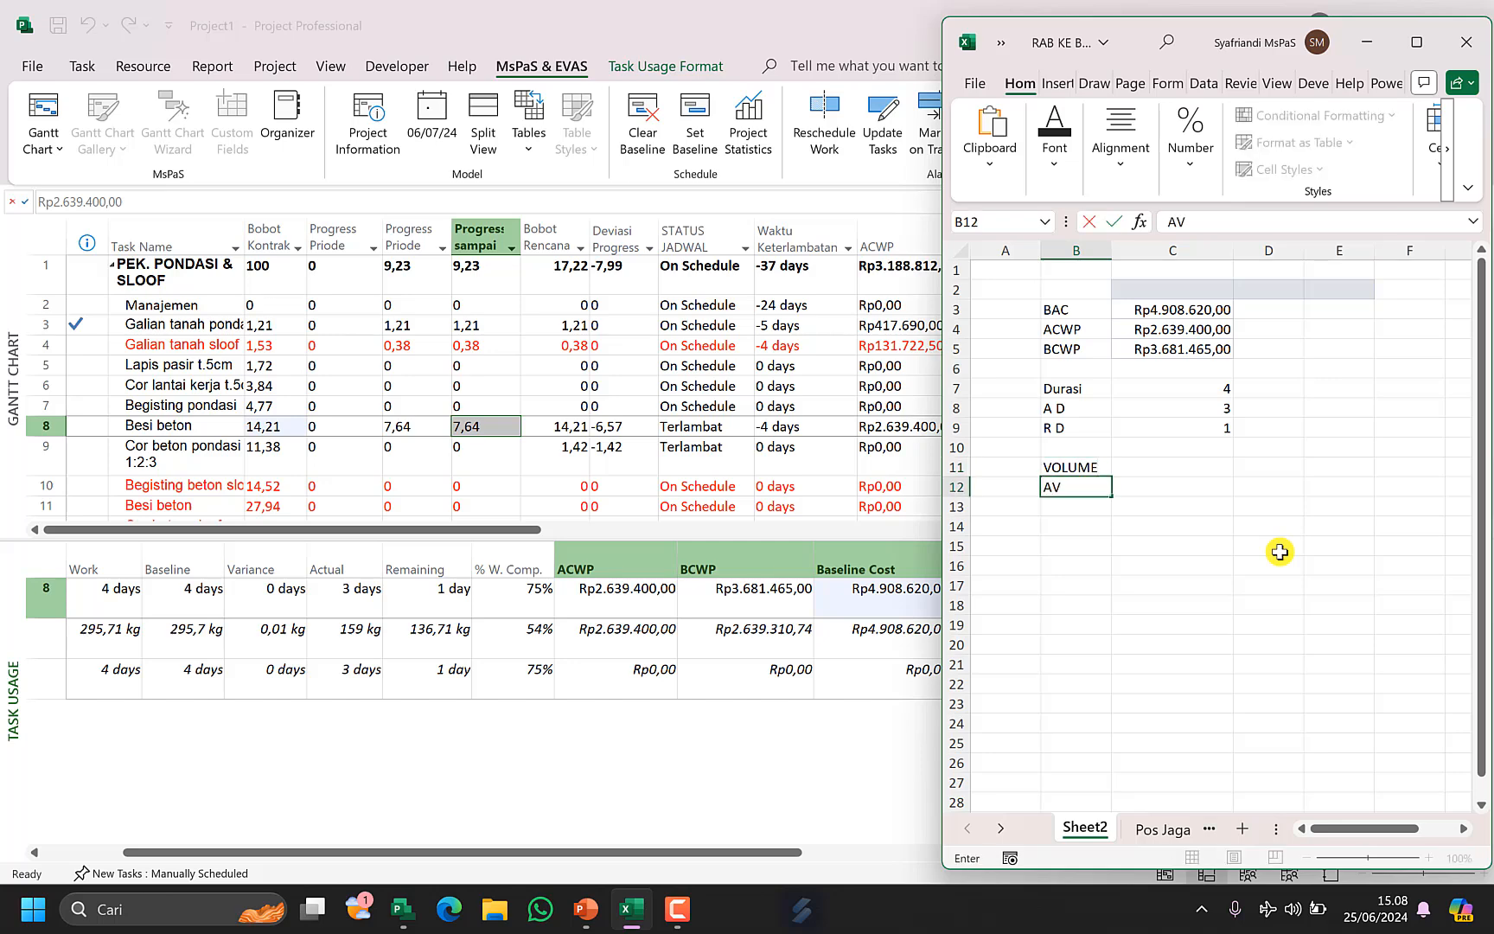
key(Return)
text(R)
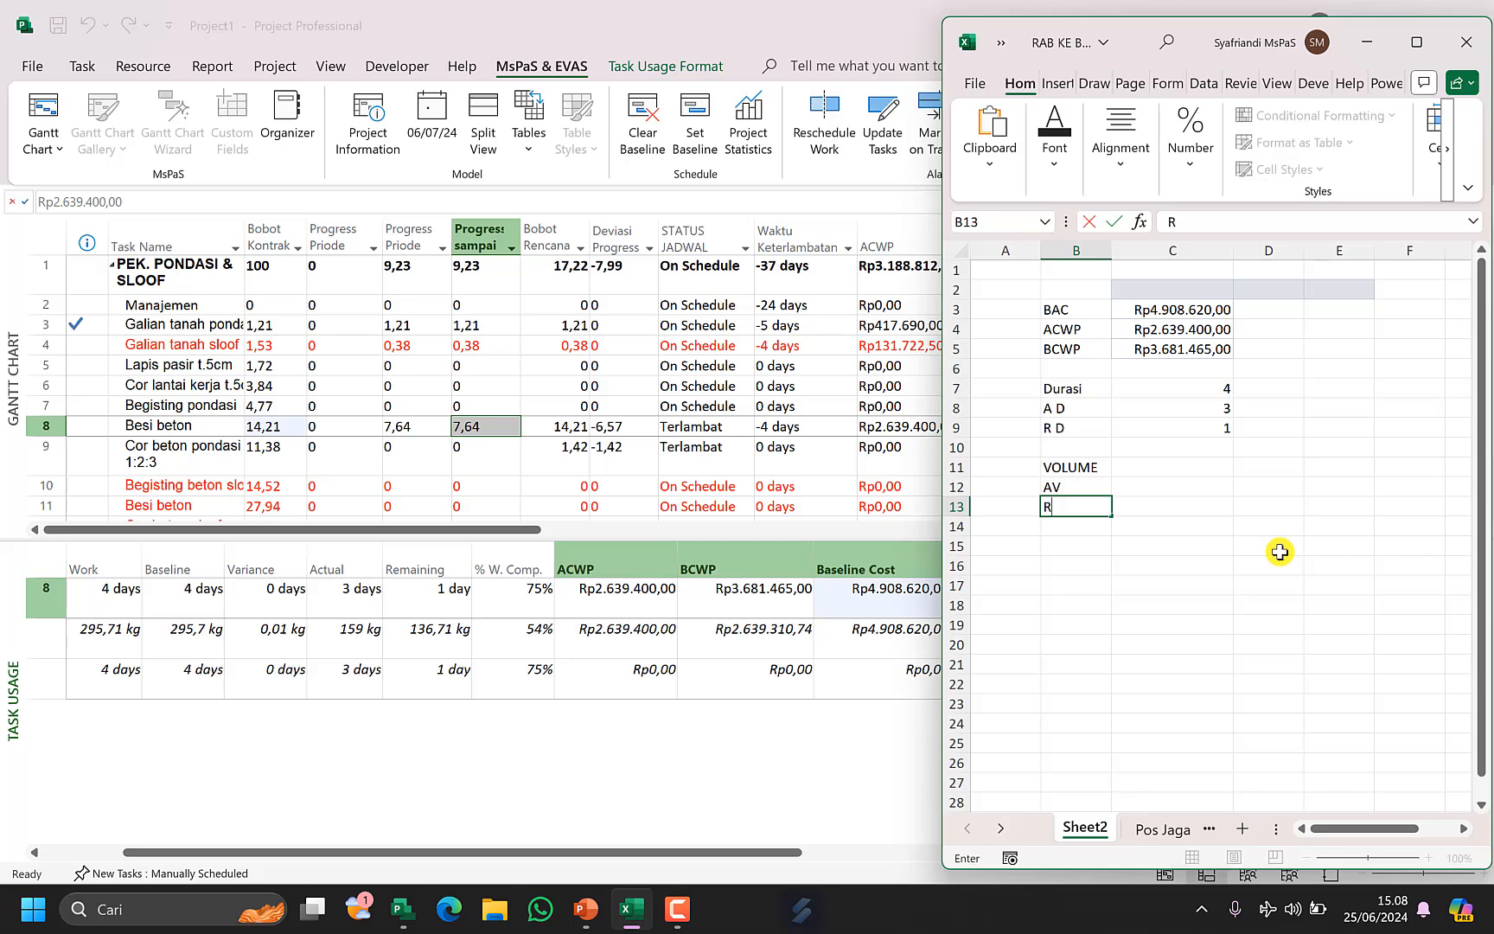
text(V)
key(Tab)
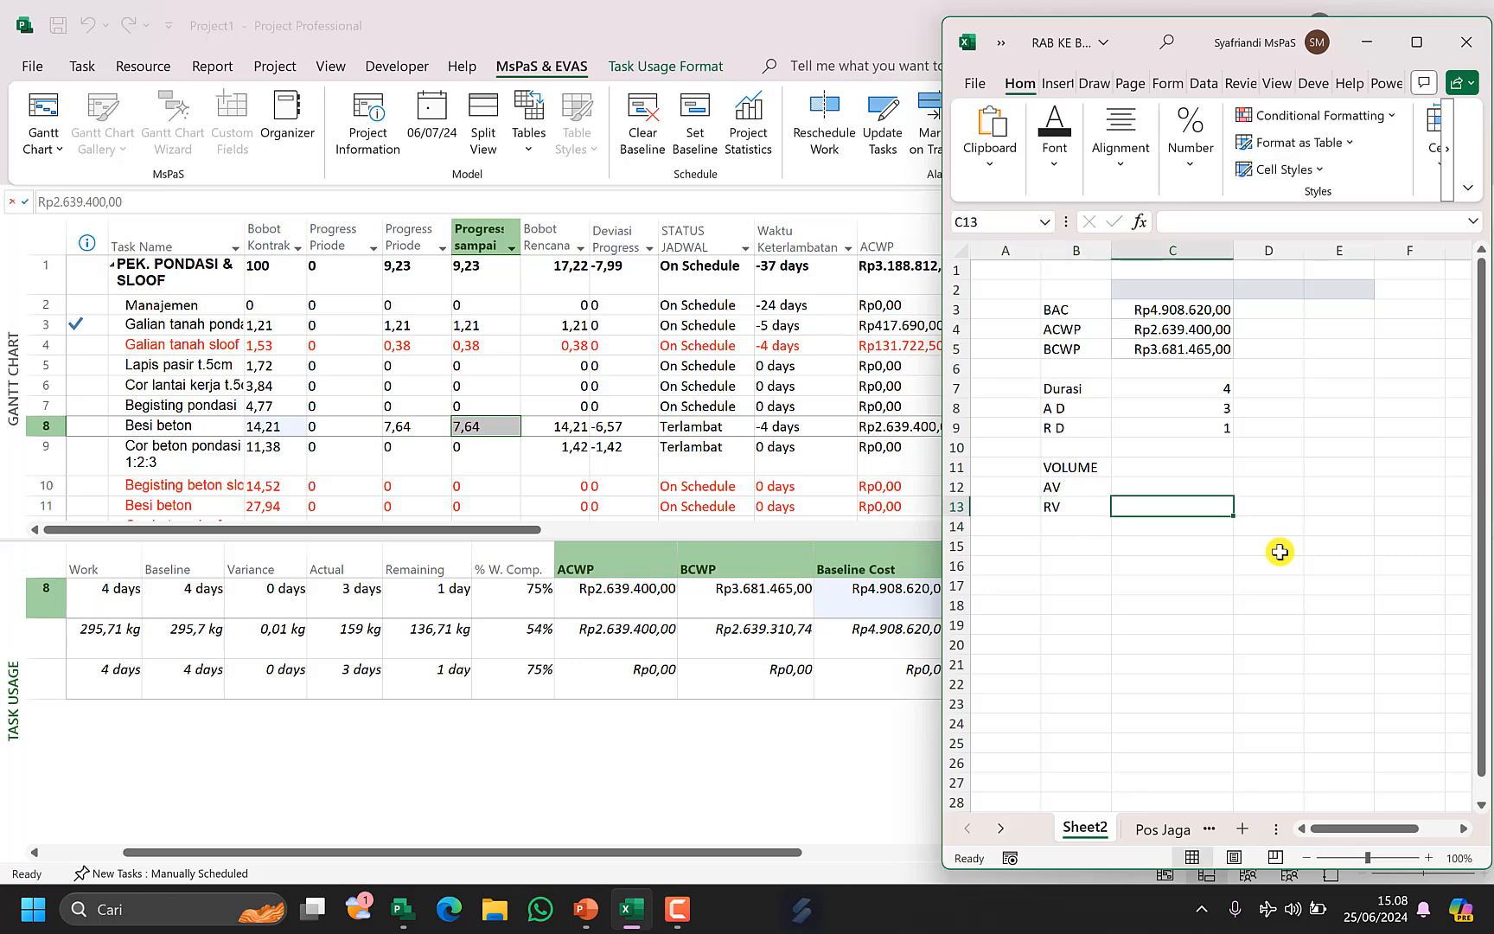
Enter 295,7 for VOLUME, 159 for AV and 136,71 for RV in column C.
key(Up)
key(Up)
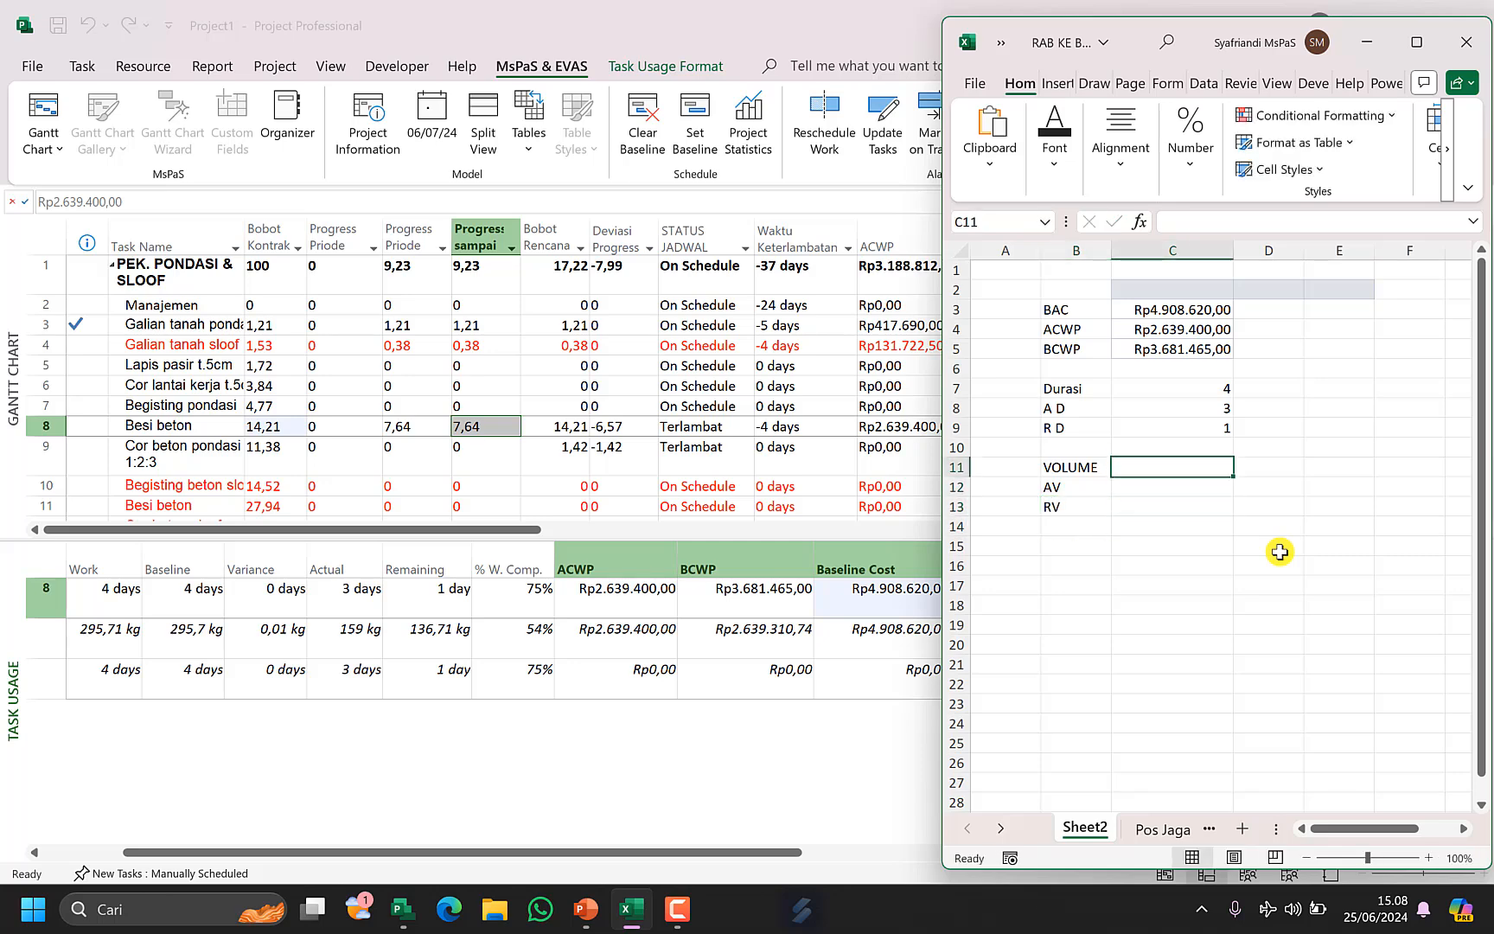
text(295)
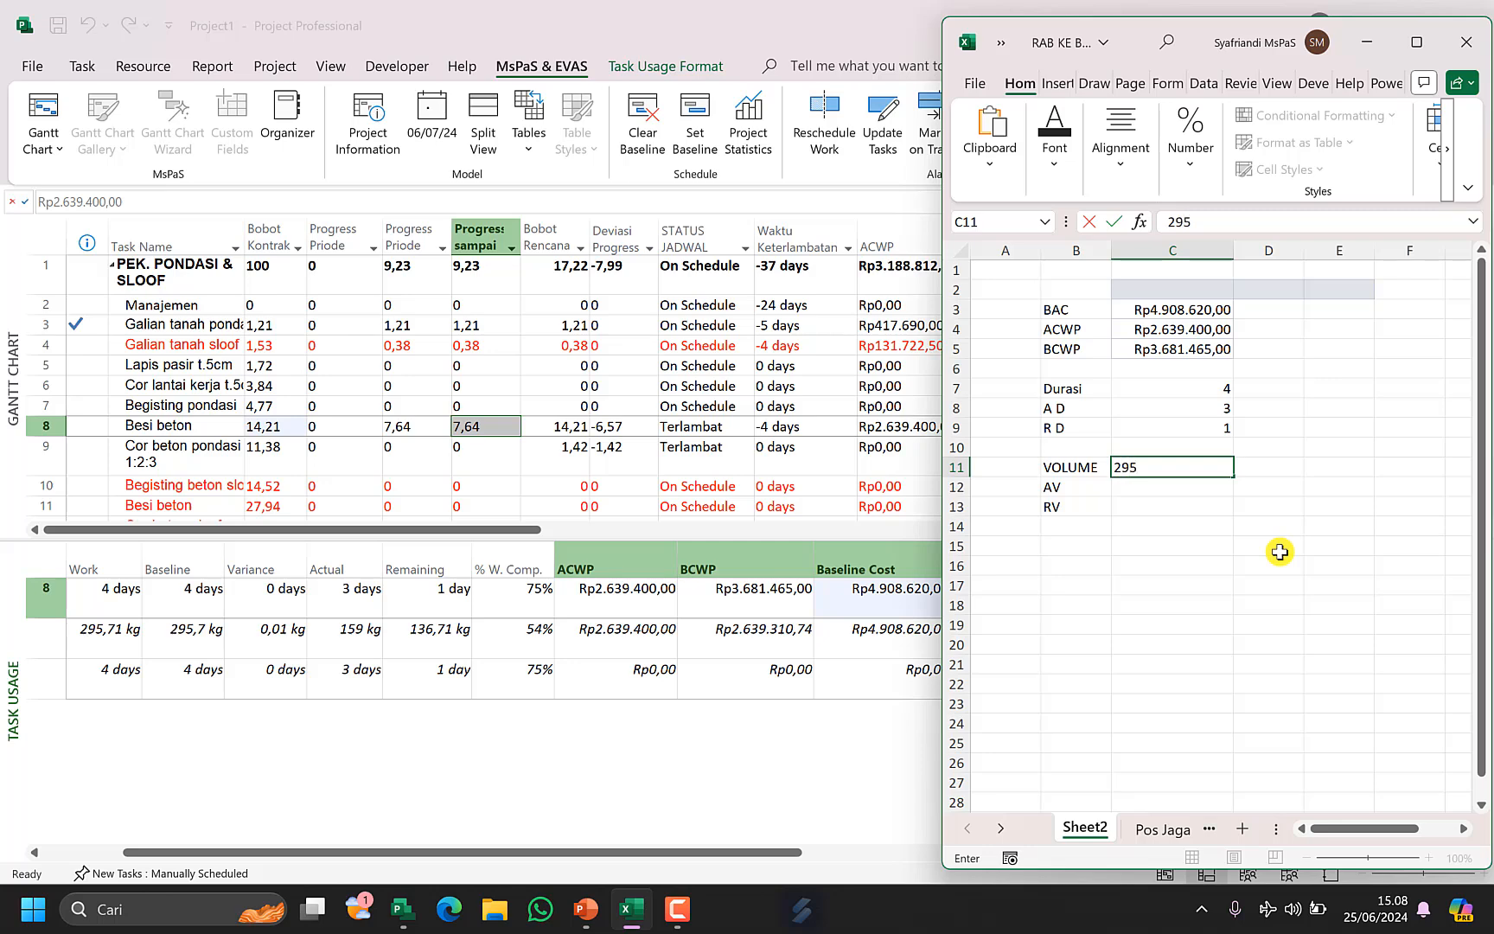
text(,7)
key(Return)
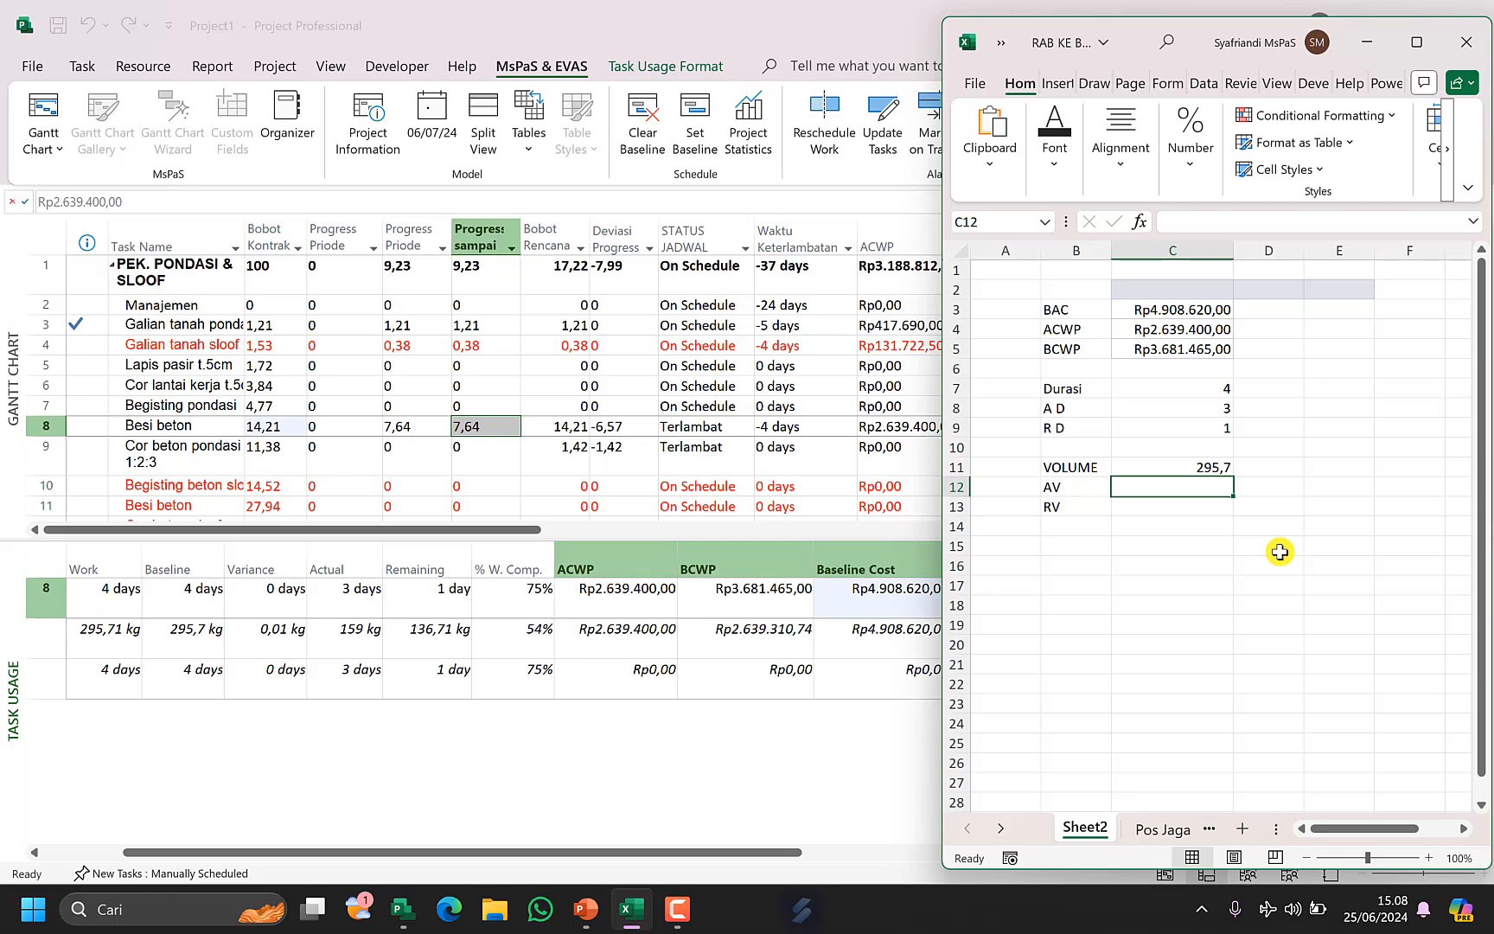
text(159)
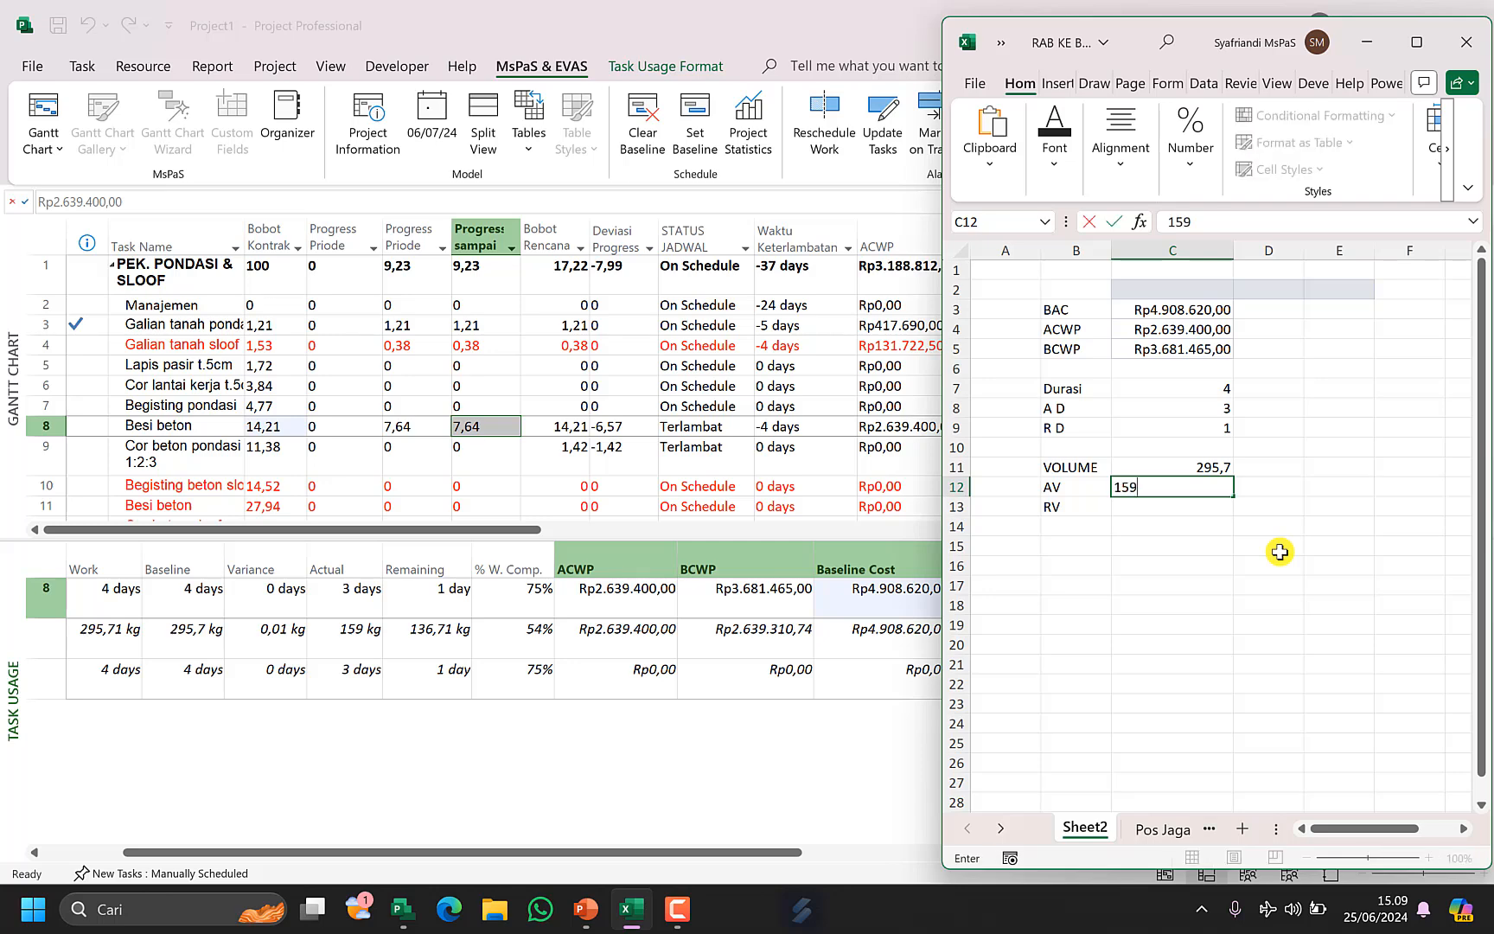
key(Return)
text(136,71)
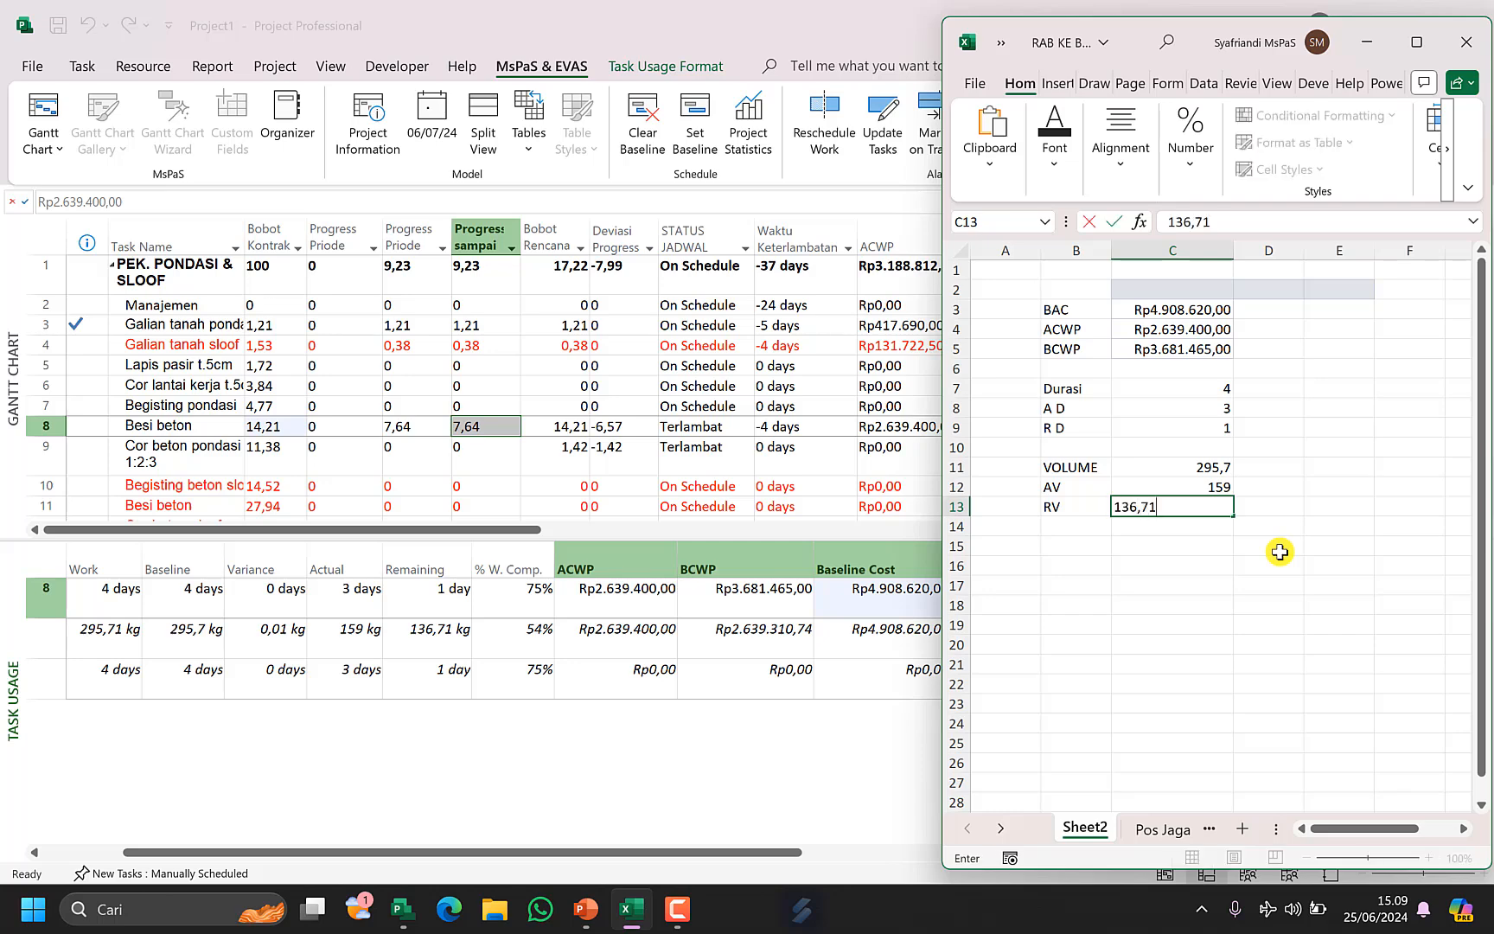
key(Return)
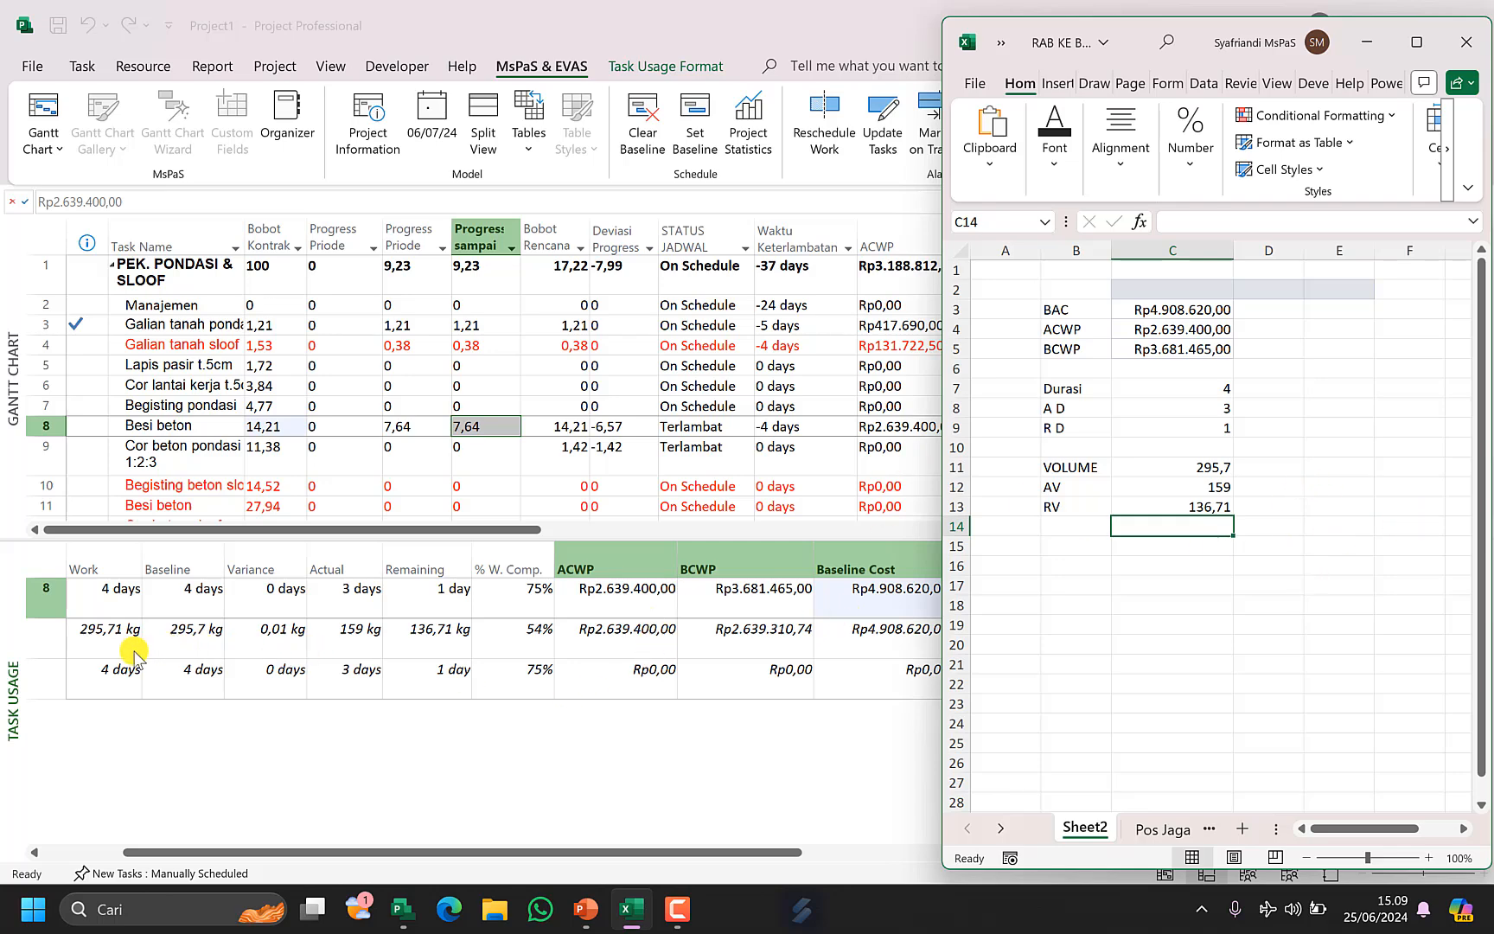
Set the Besi beton material assignment's work to 295,7 in the task usage view.
click(128, 624)
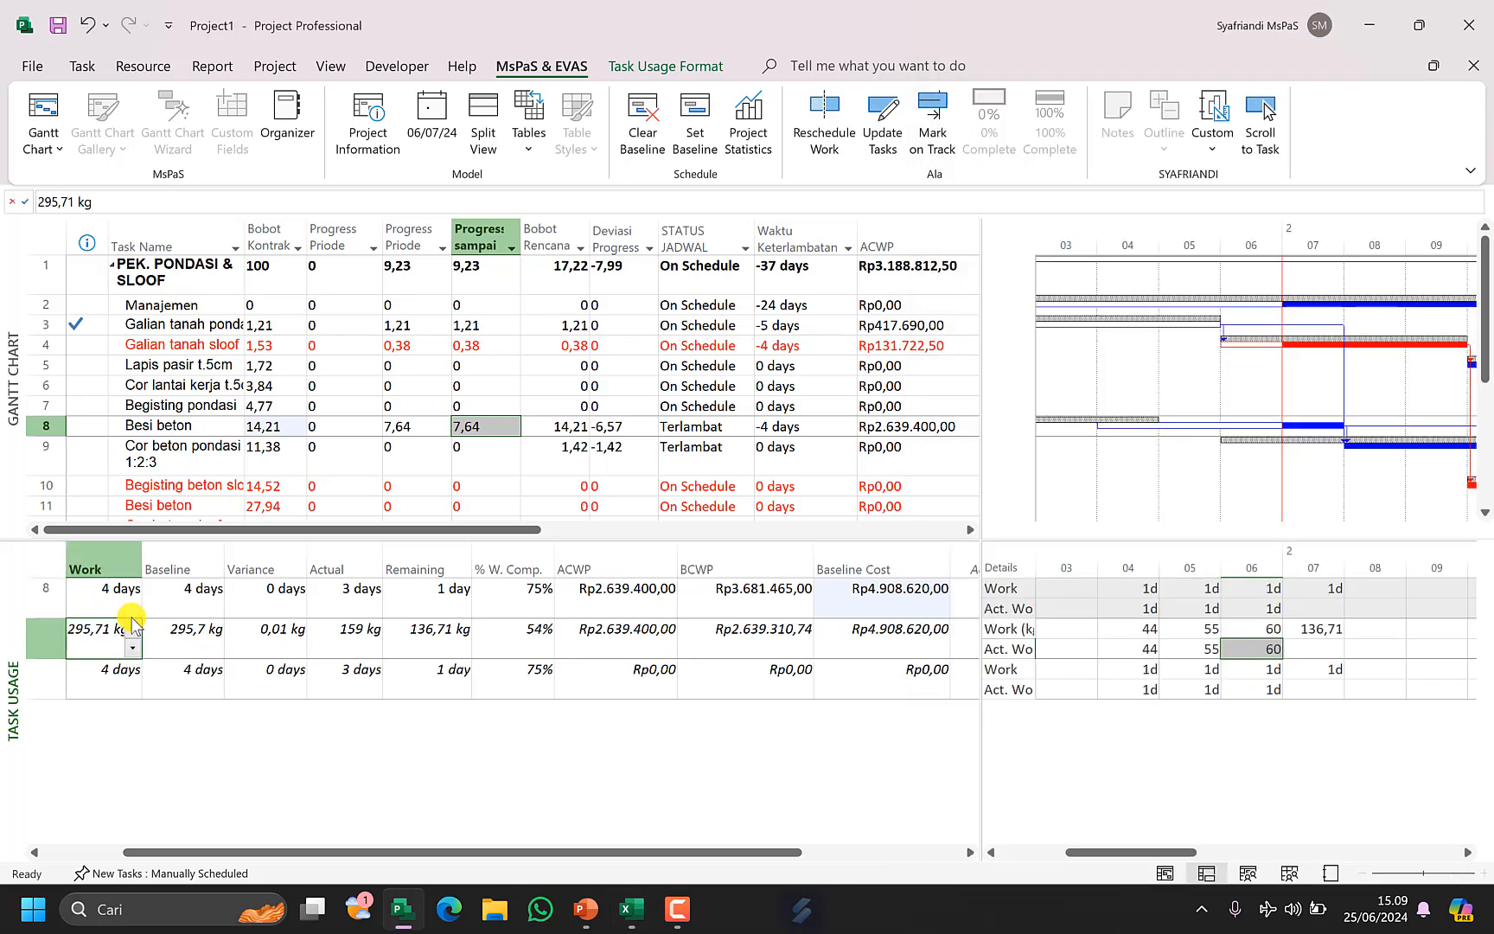
click(111, 200)
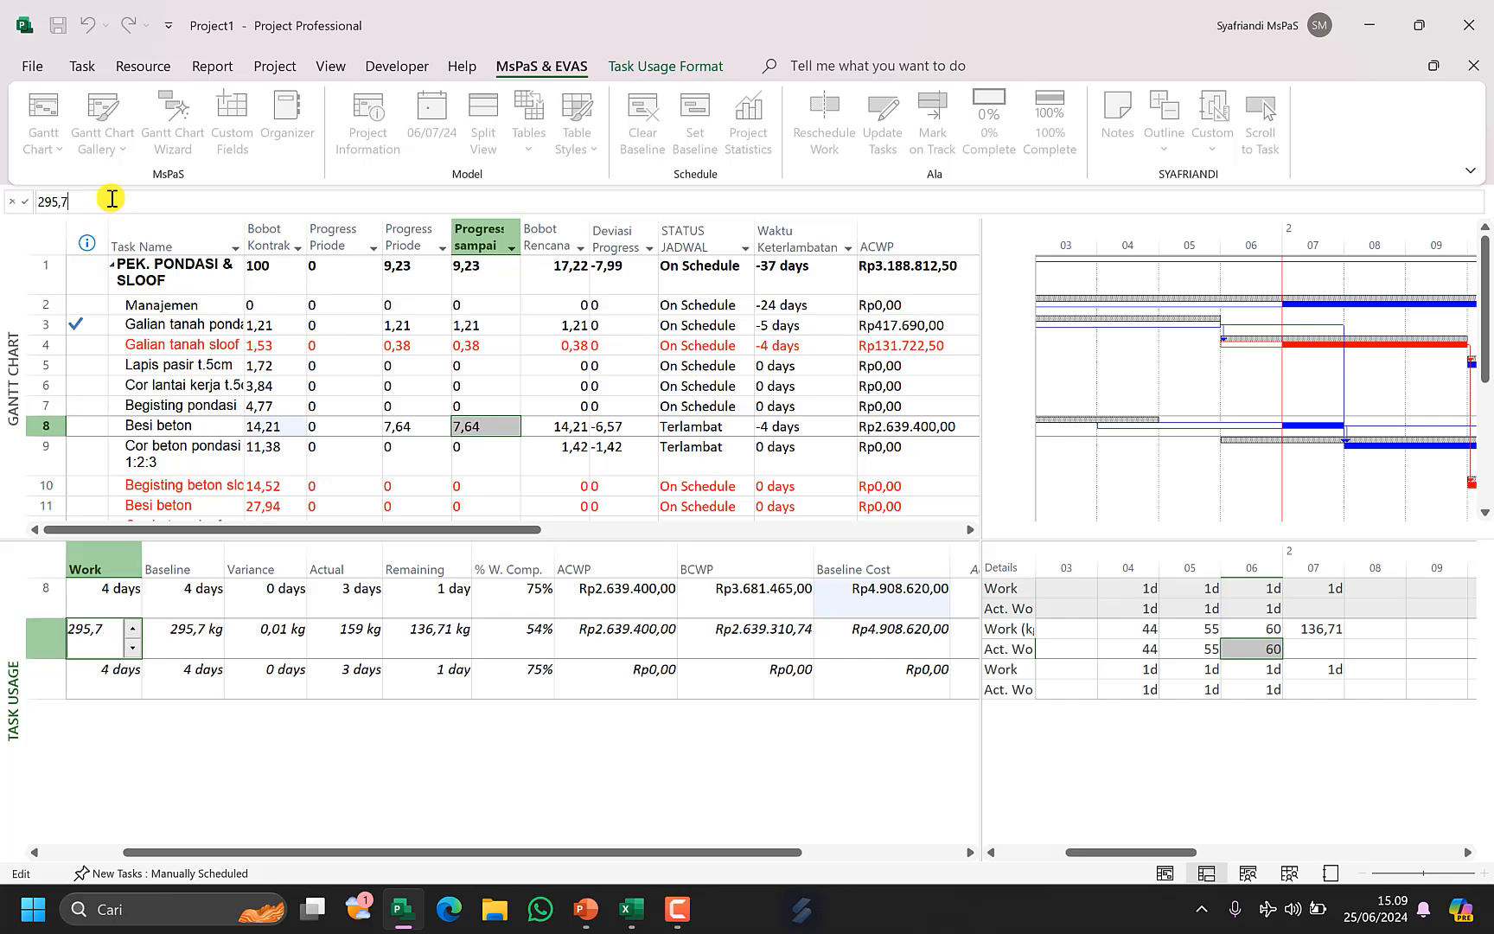
key(Return)
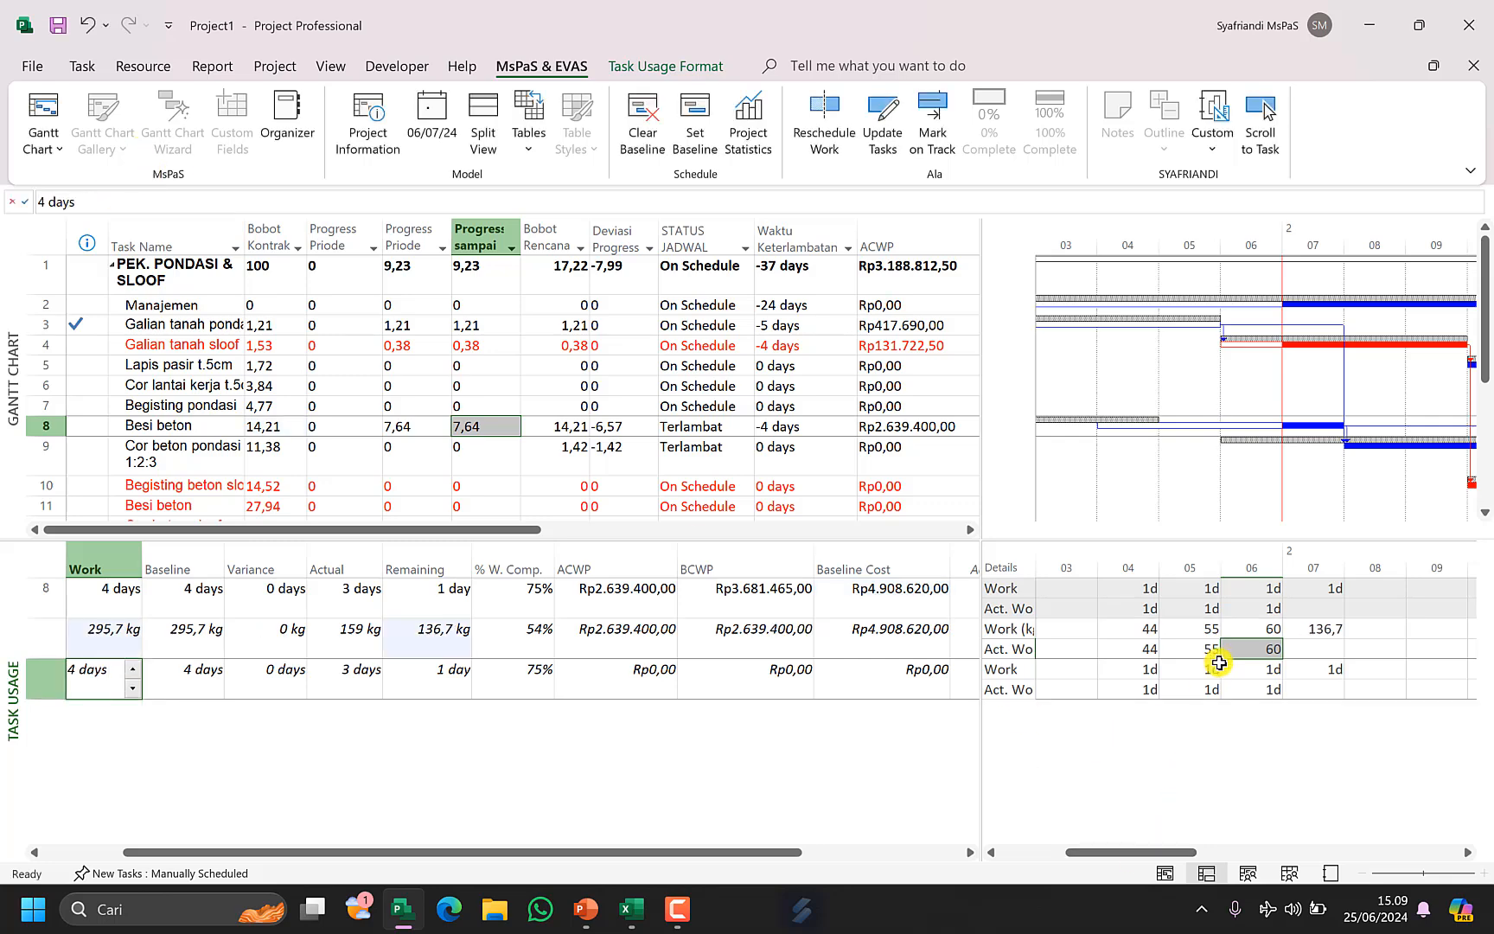
Change the RV value in the sheet to 136,7.
click(632, 908)
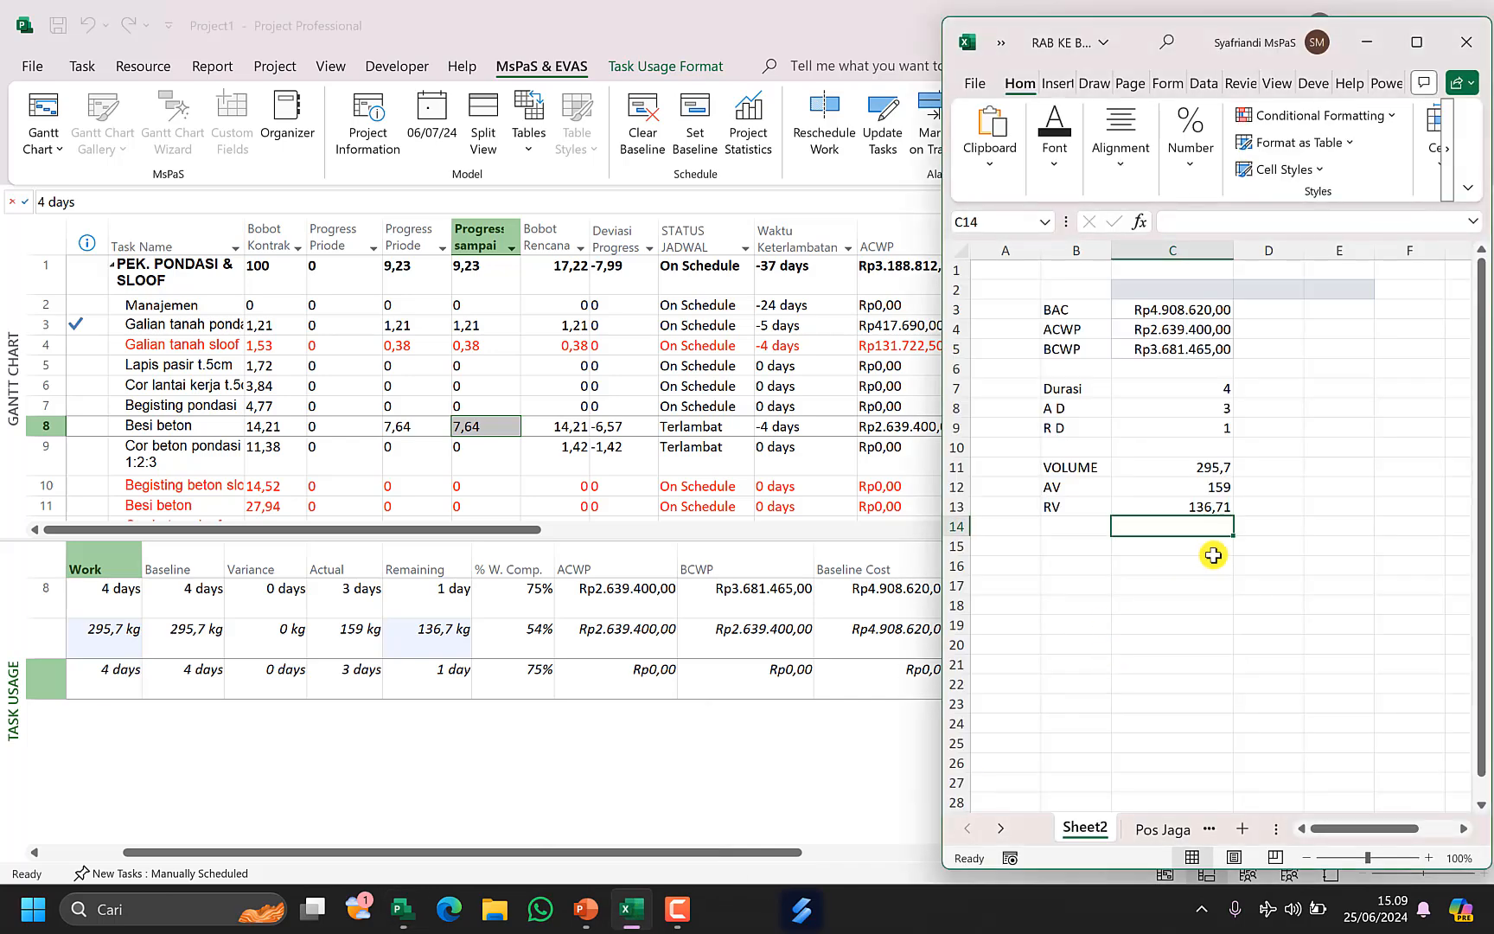
click(1204, 506)
double_click(1204, 506)
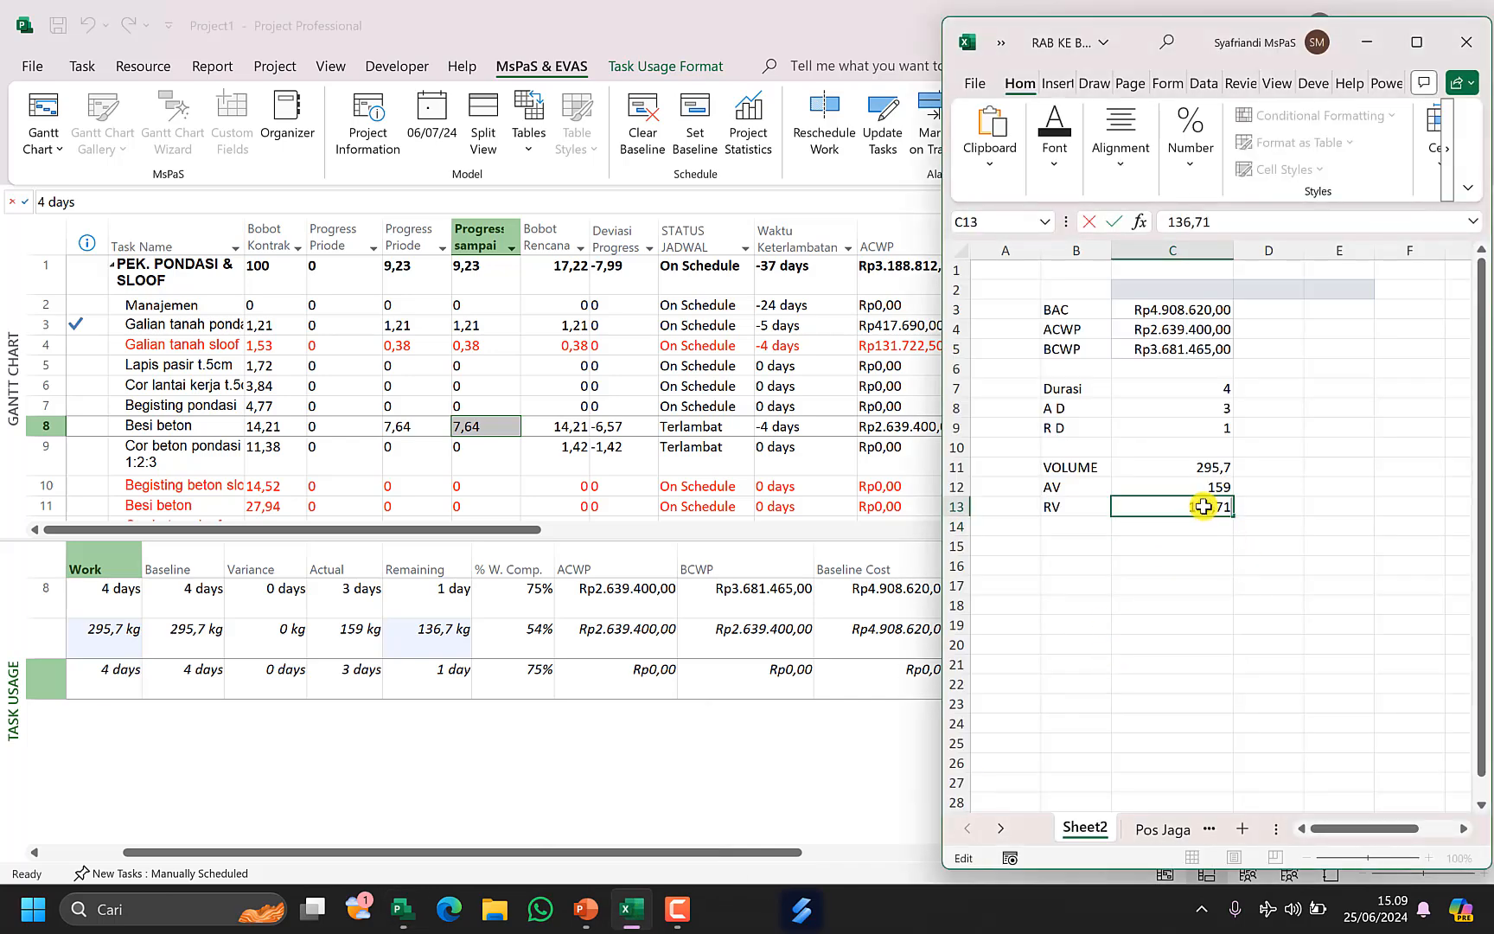
key(Return)
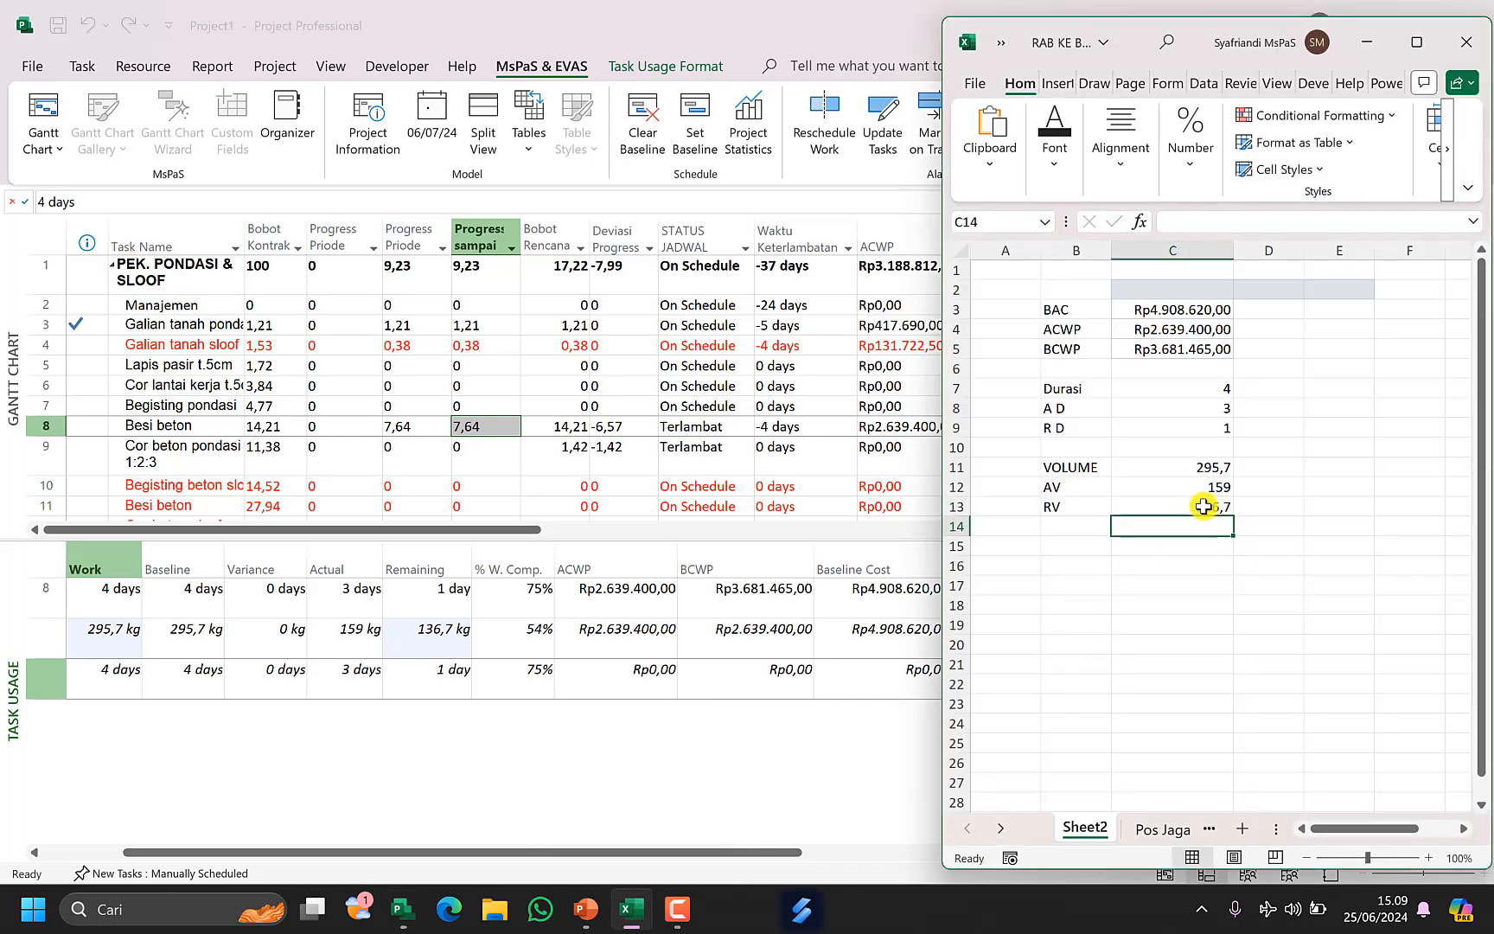
Copy the Besi beton unit price 16.600 from the Pos Jaga (2) sheet.
click(1147, 612)
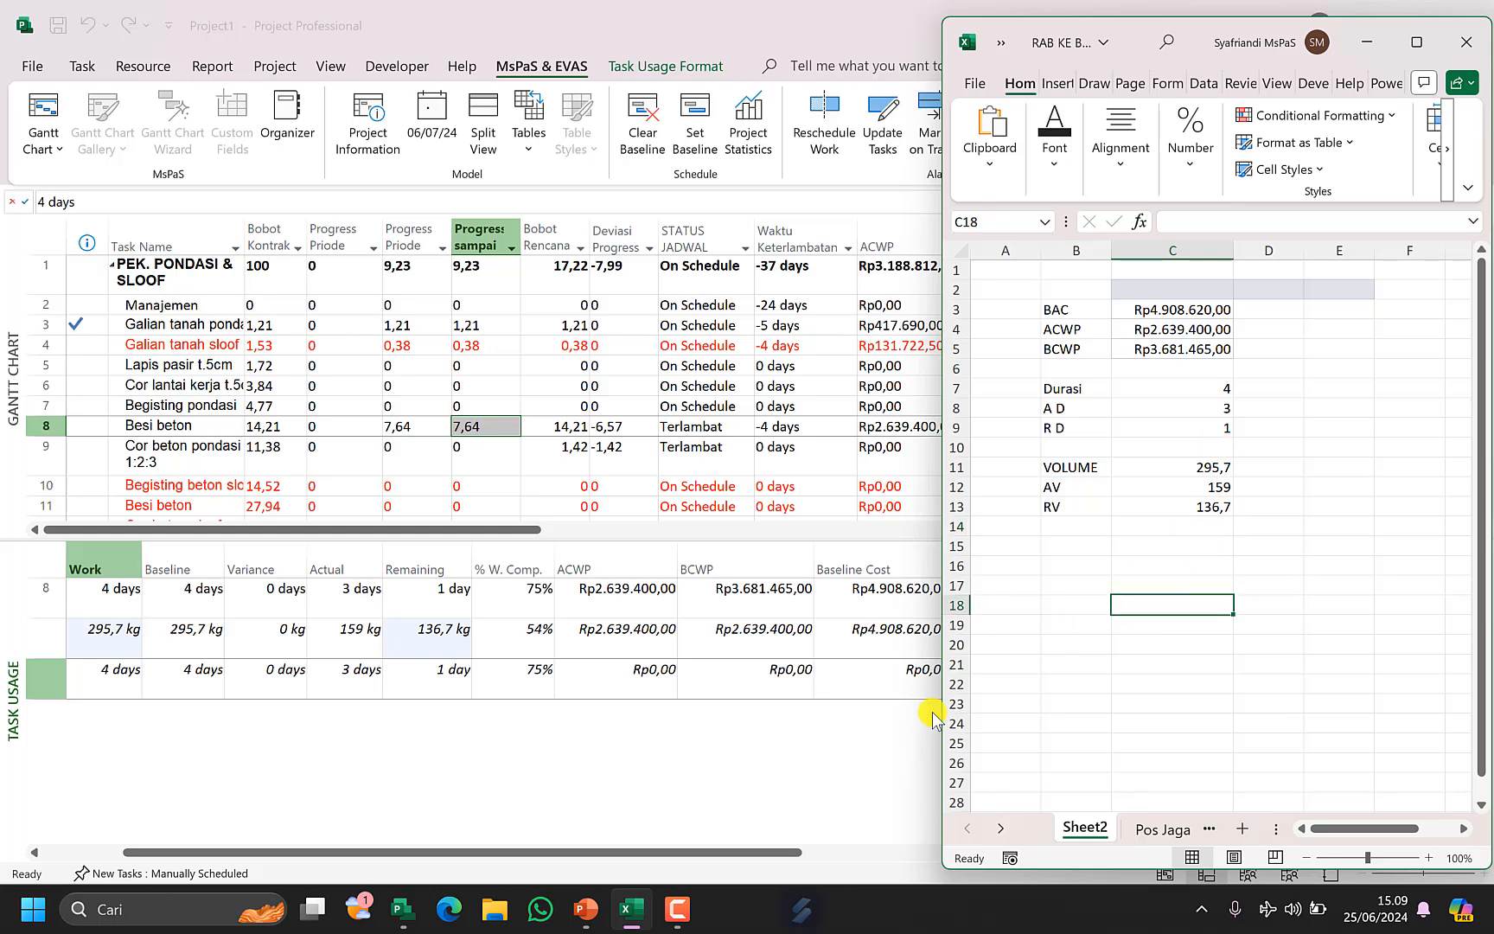
click(631, 908)
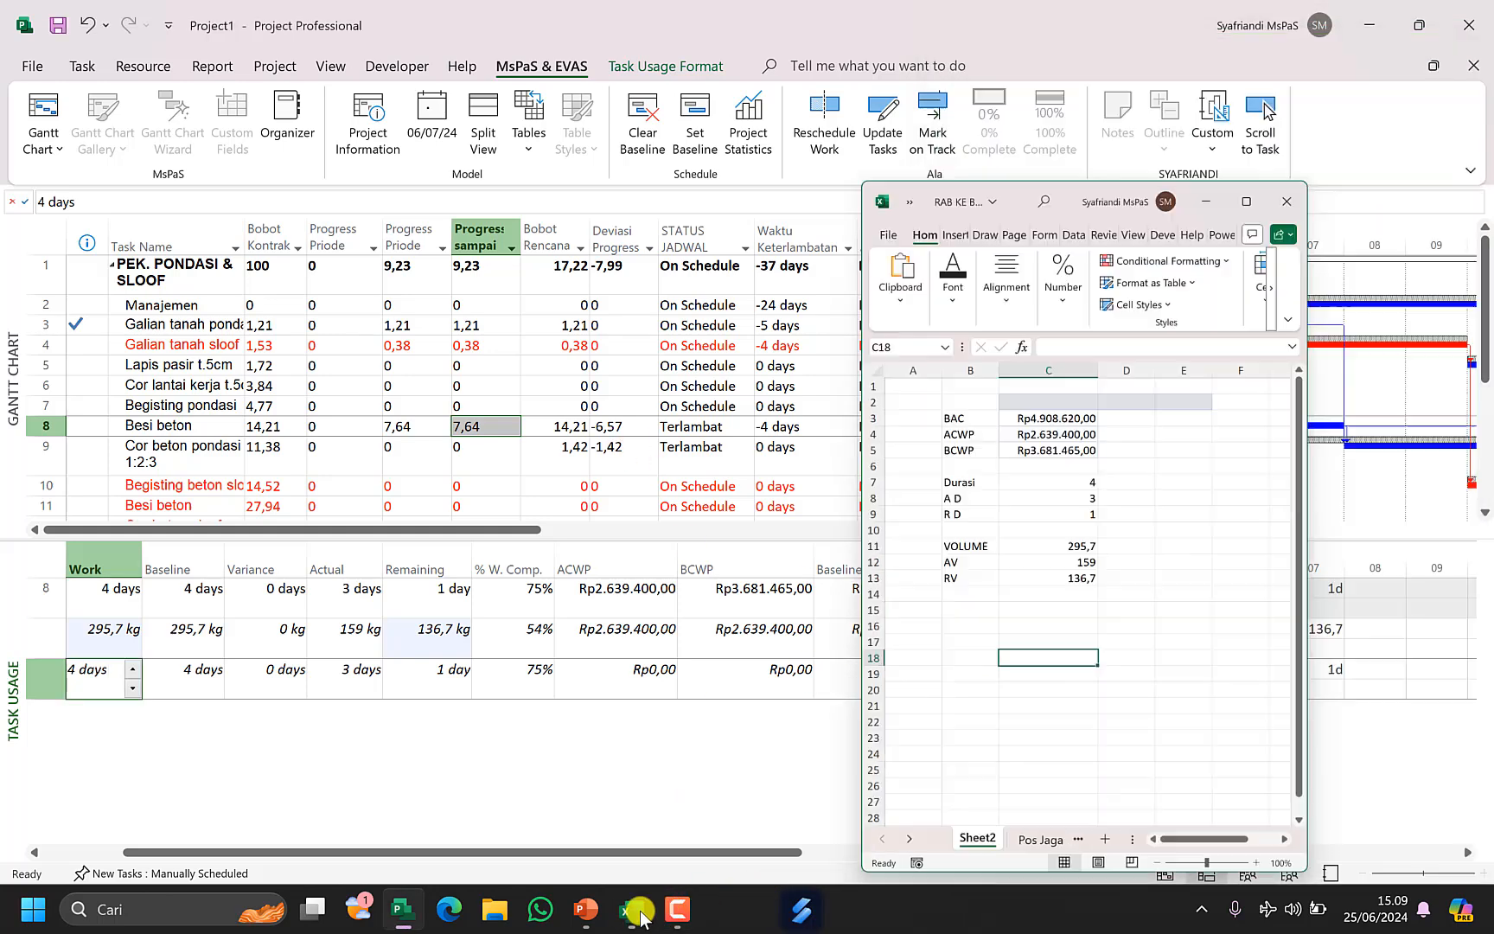
click(631, 908)
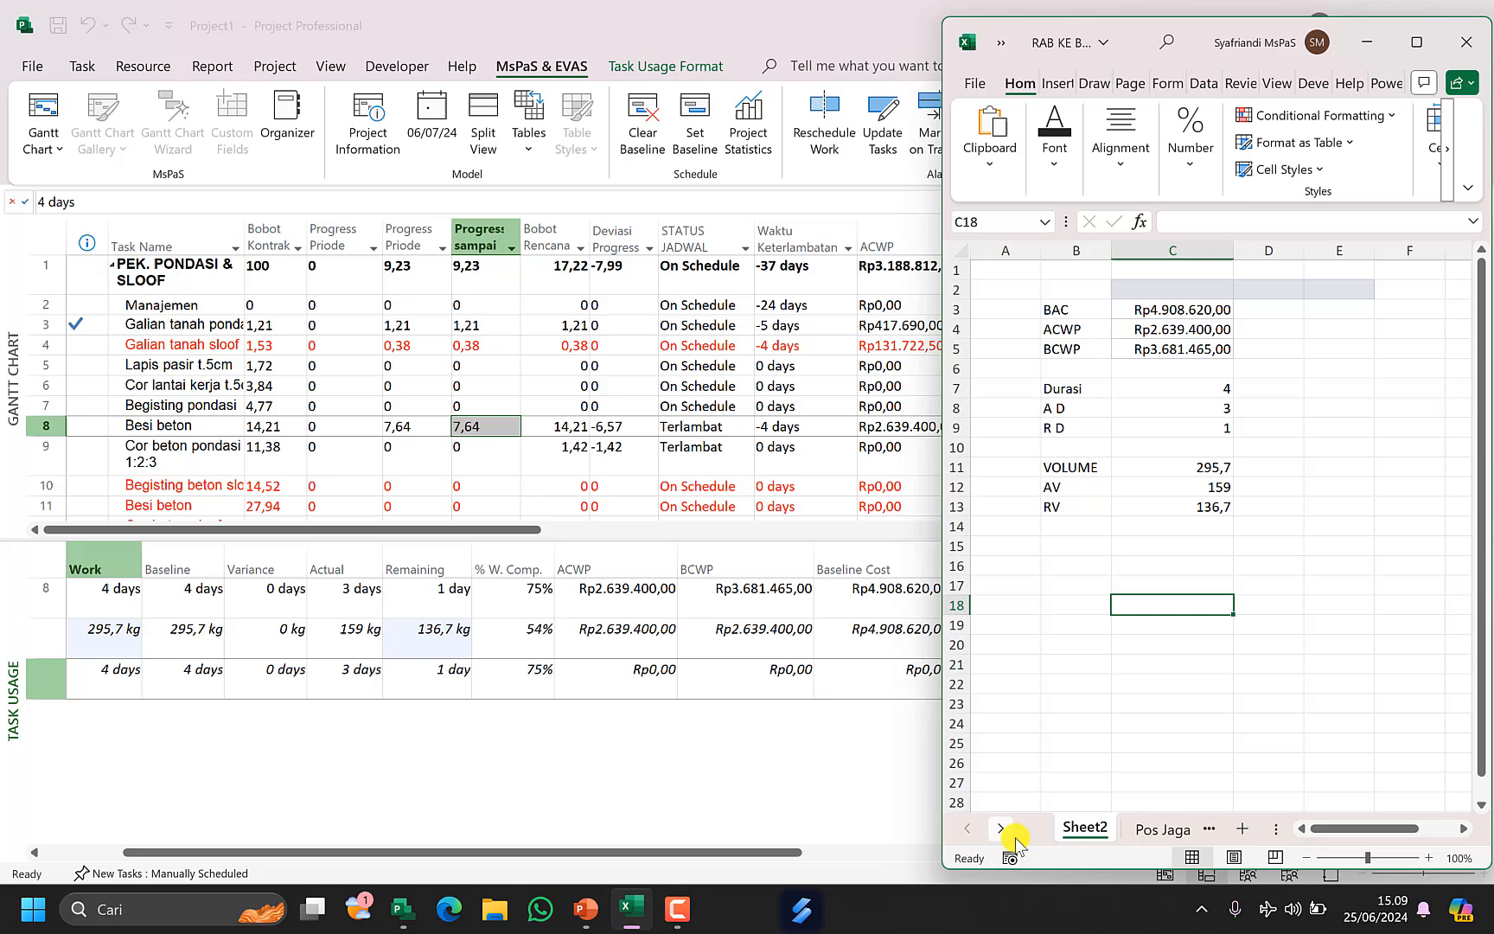
click(1152, 830)
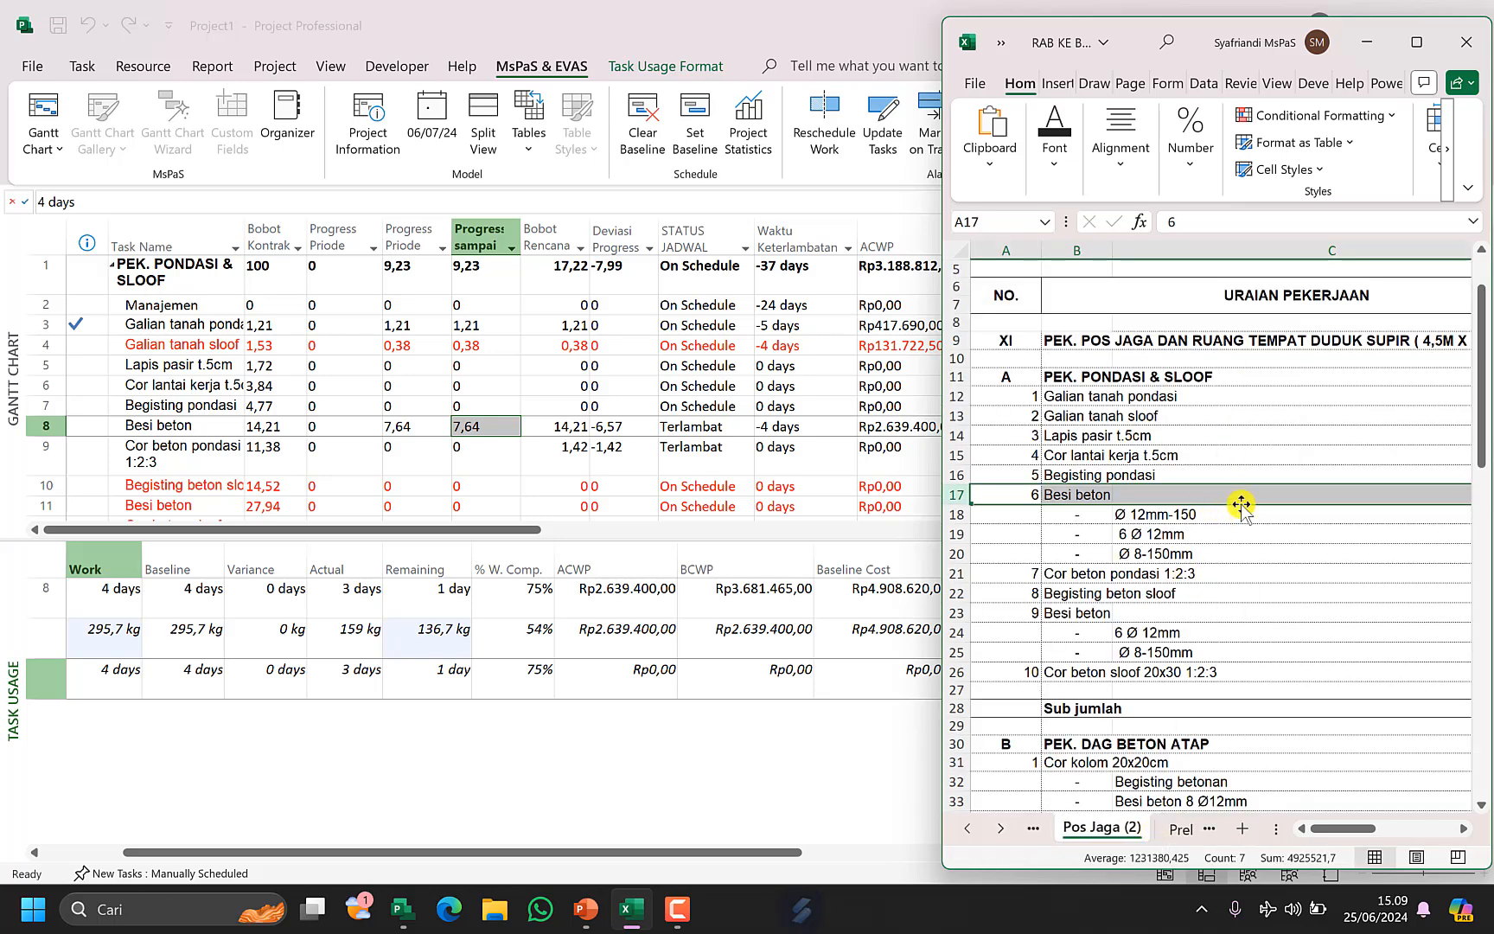
key(Right)
key(Right)
key(Right)
key(Right)
key(Right)
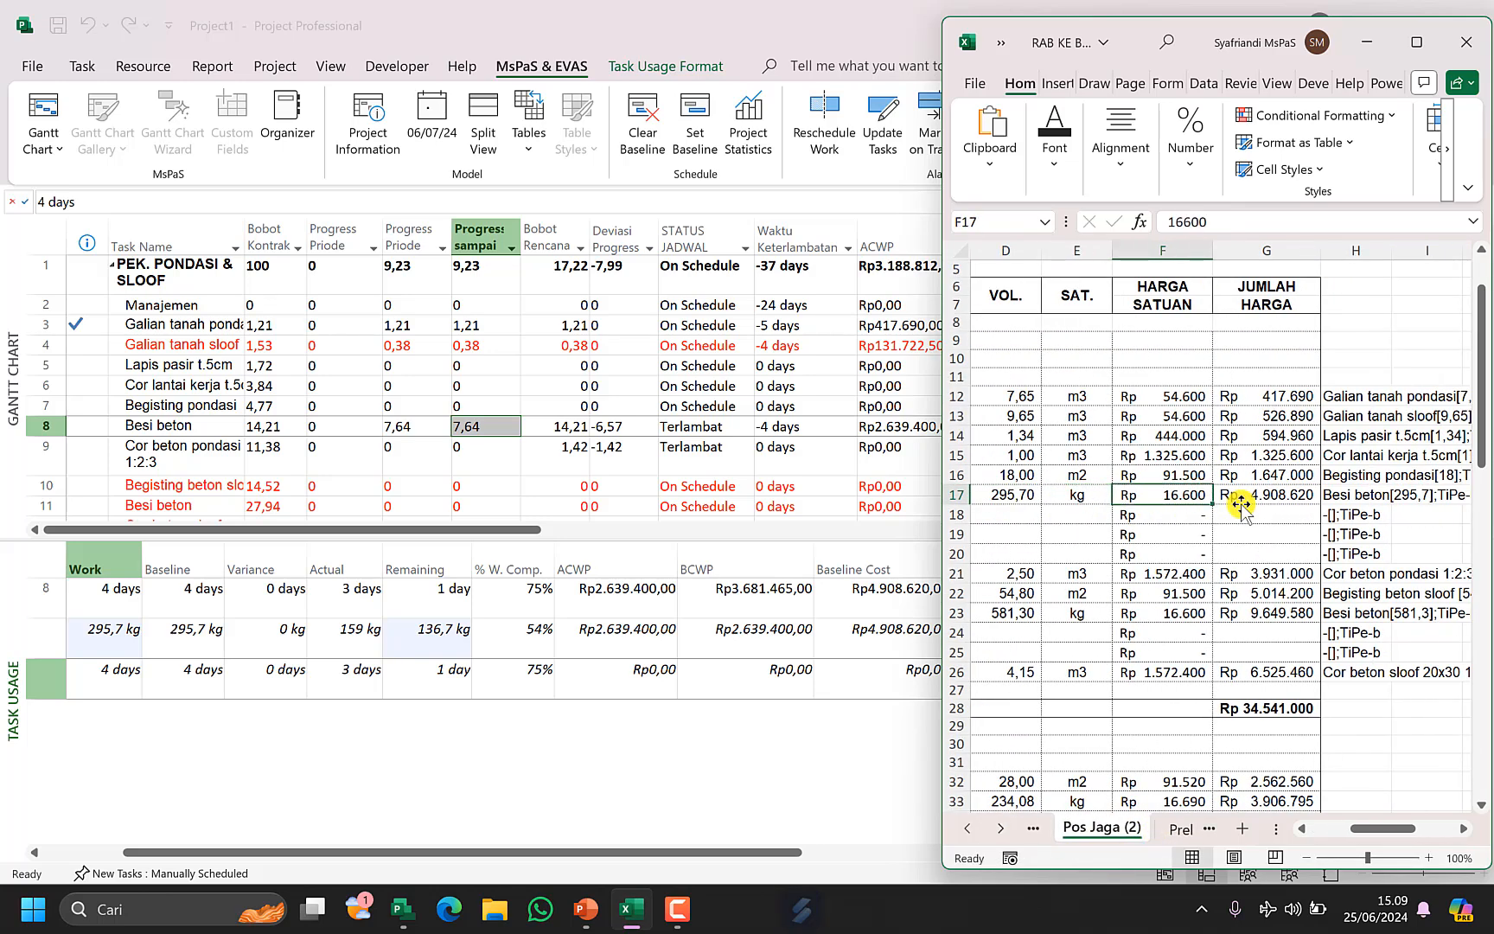
key(ctrl+c)
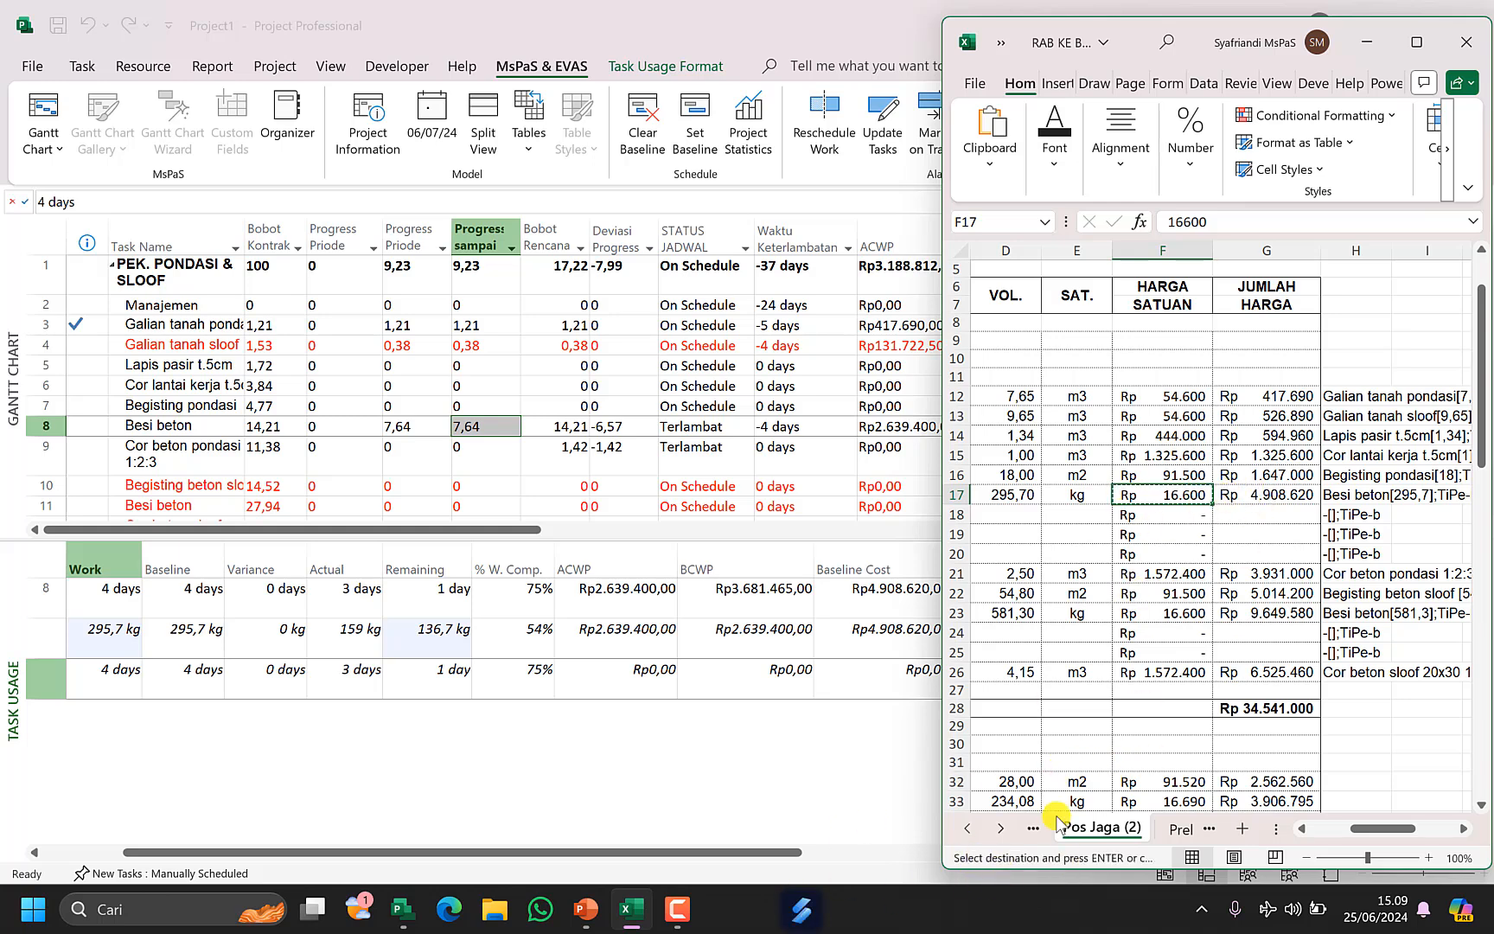
Paste the unit price into D12 beside AV on Sheet2 and widen column D.
click(968, 830)
click(1086, 830)
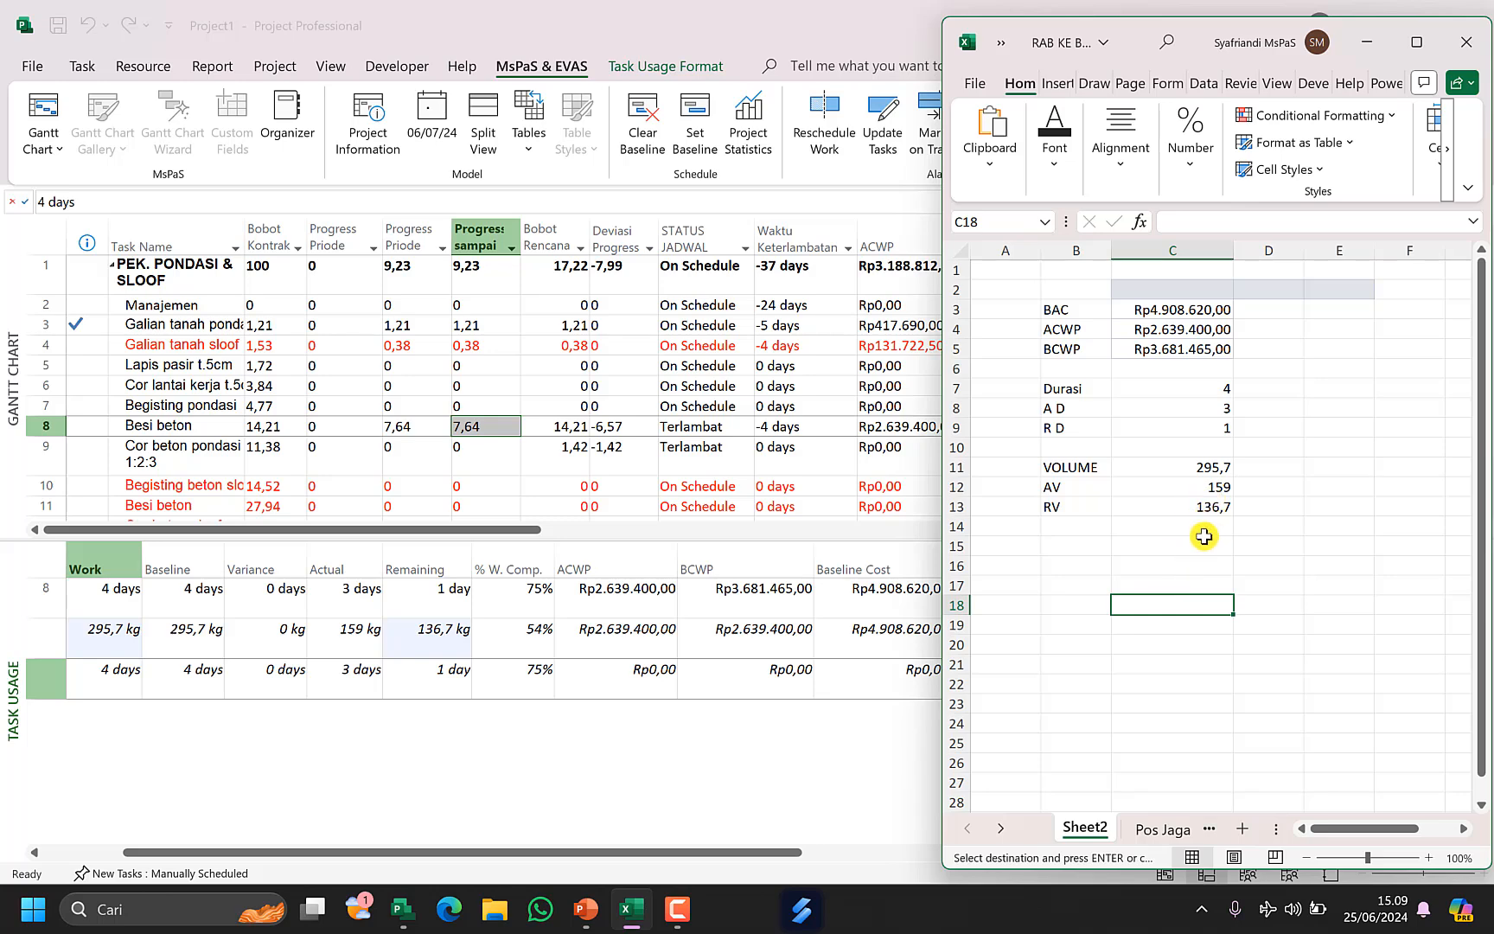
click(1294, 408)
key(ctrl+v)
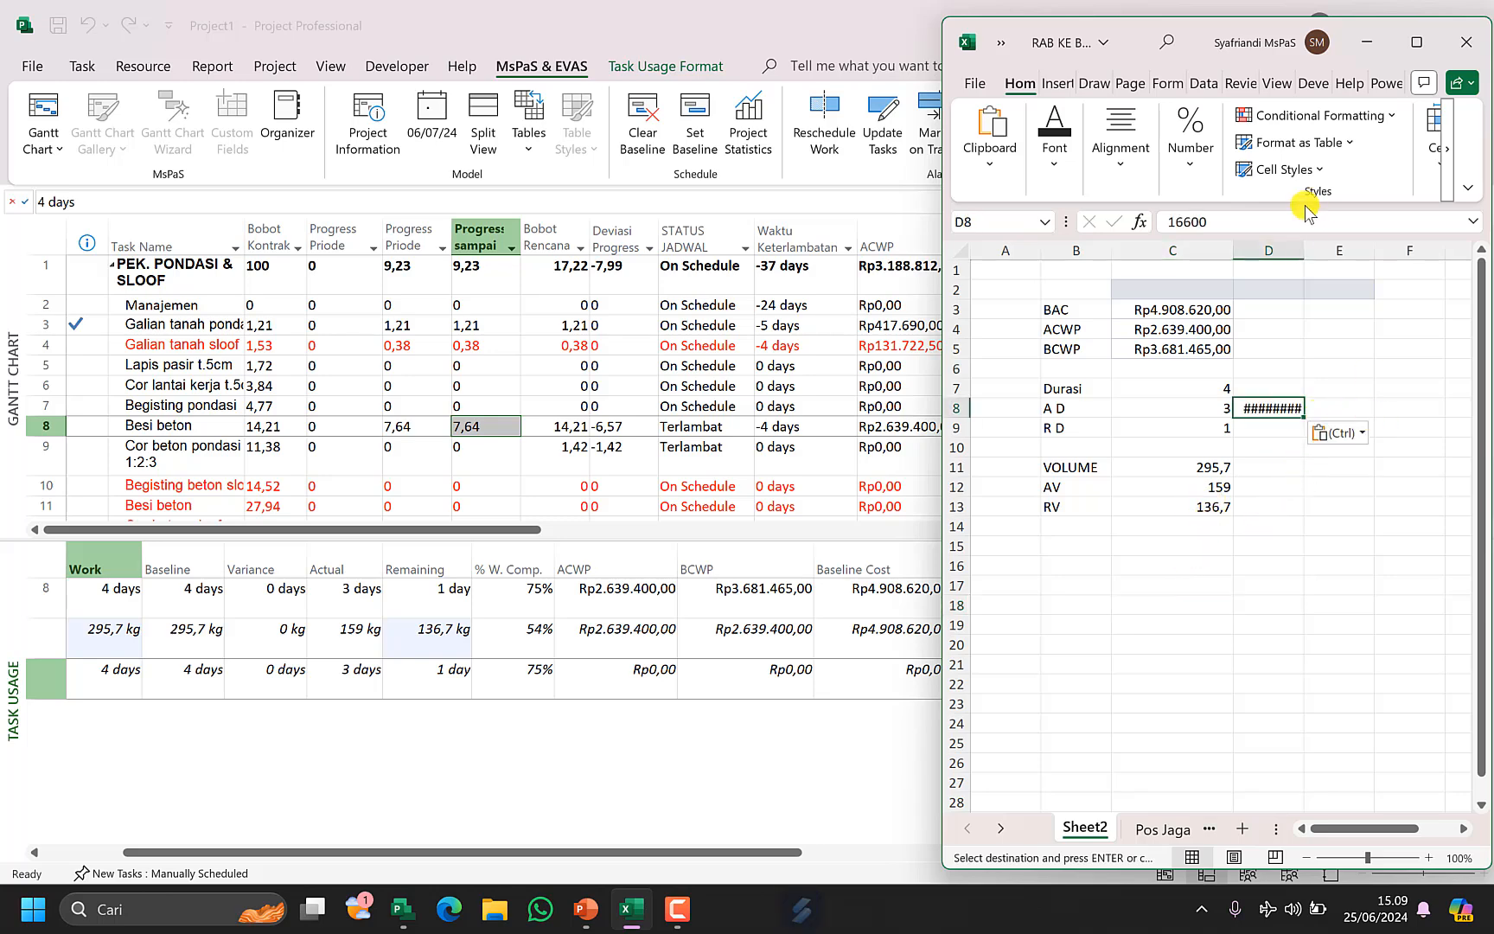
drag(1305, 250, 1334, 250)
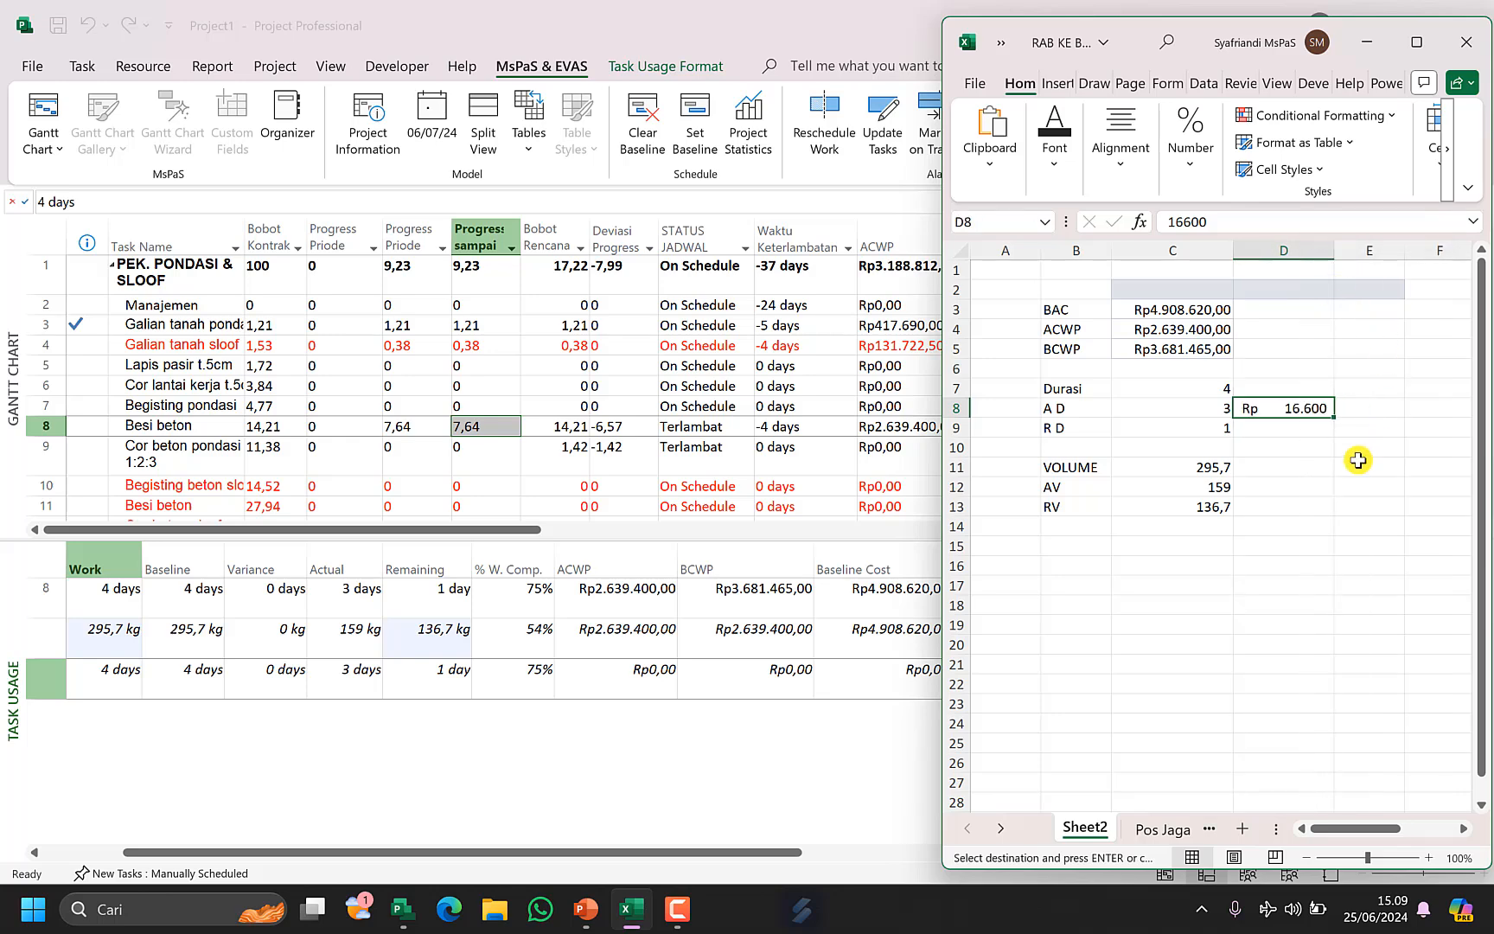
key(Down)
key(Down)
key(Down)
key(Down)
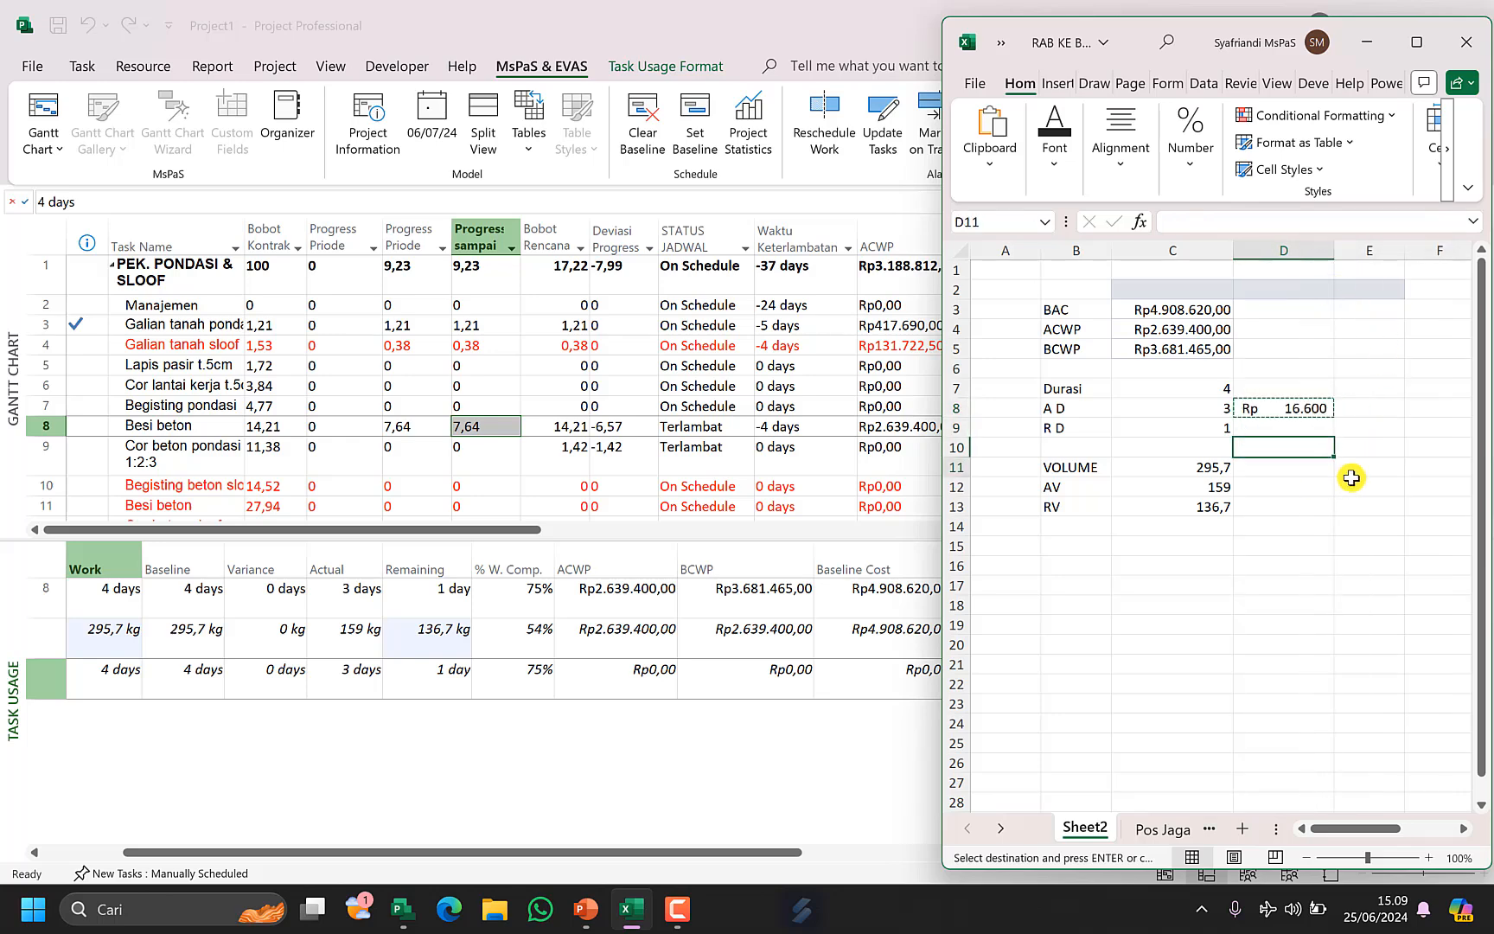
key(Return)
Enter the formula =C12*D12 in E12 to cost the actual volume.
click(1351, 481)
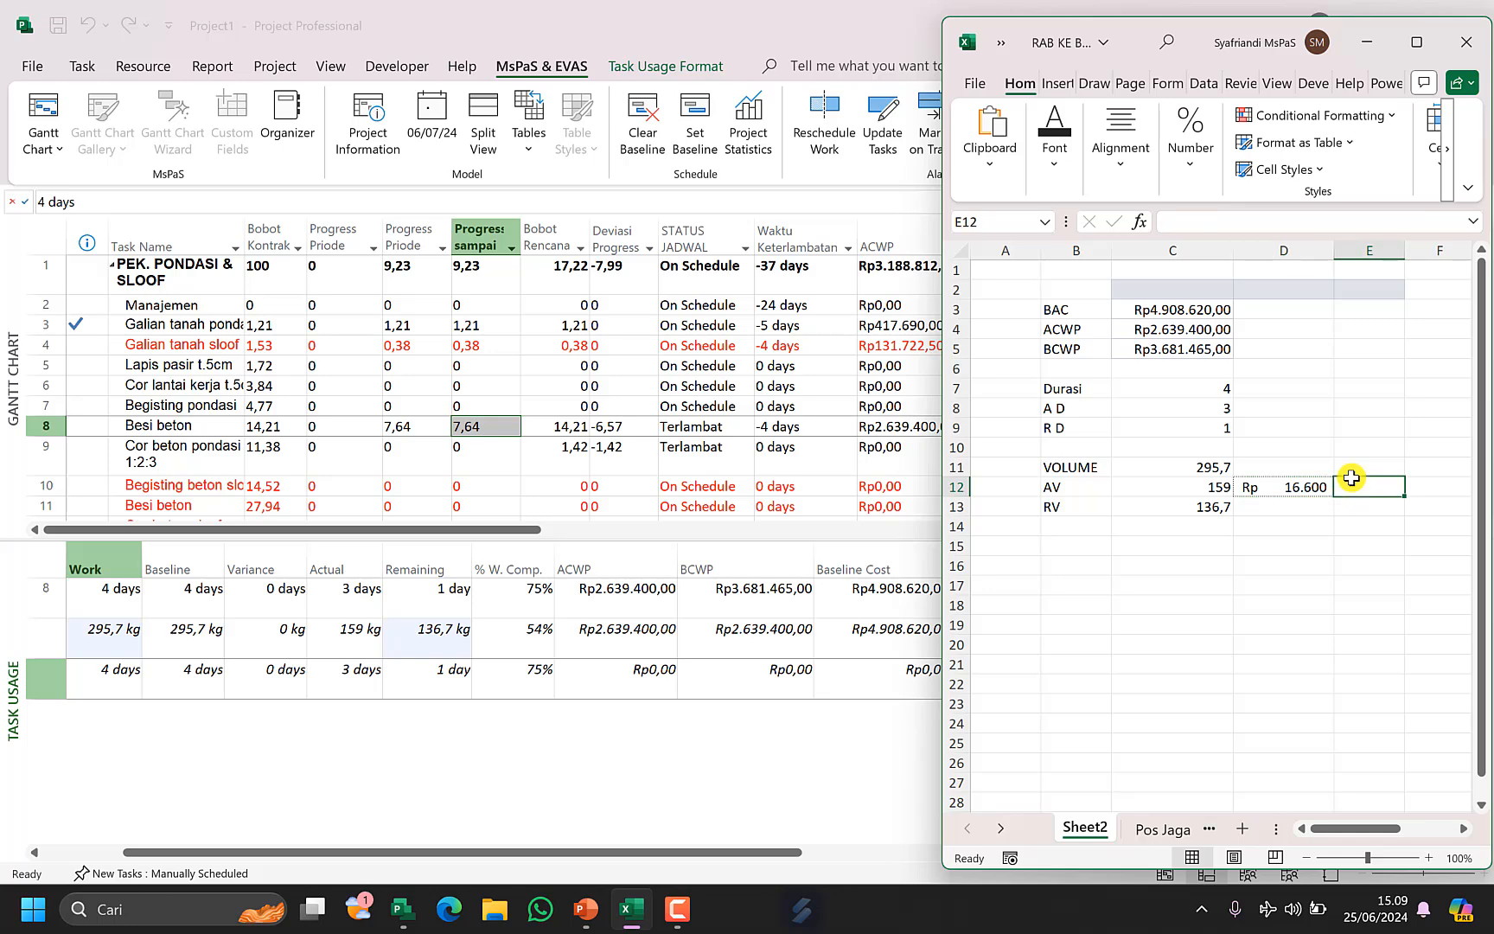
text(=)
key(Left)
key(Left)
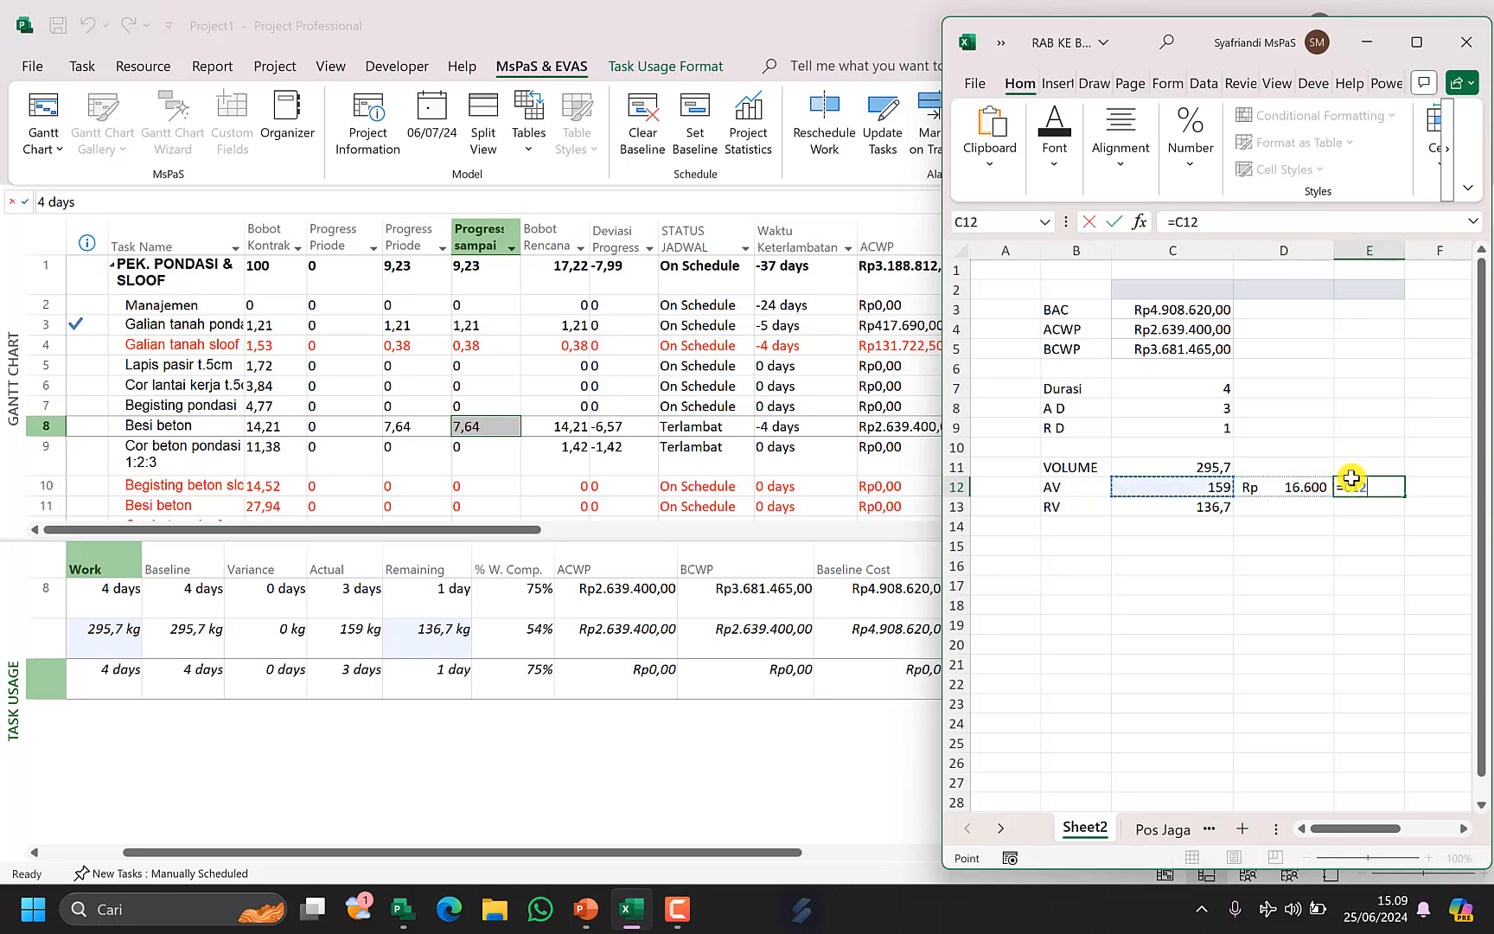
text(*)
key(Left)
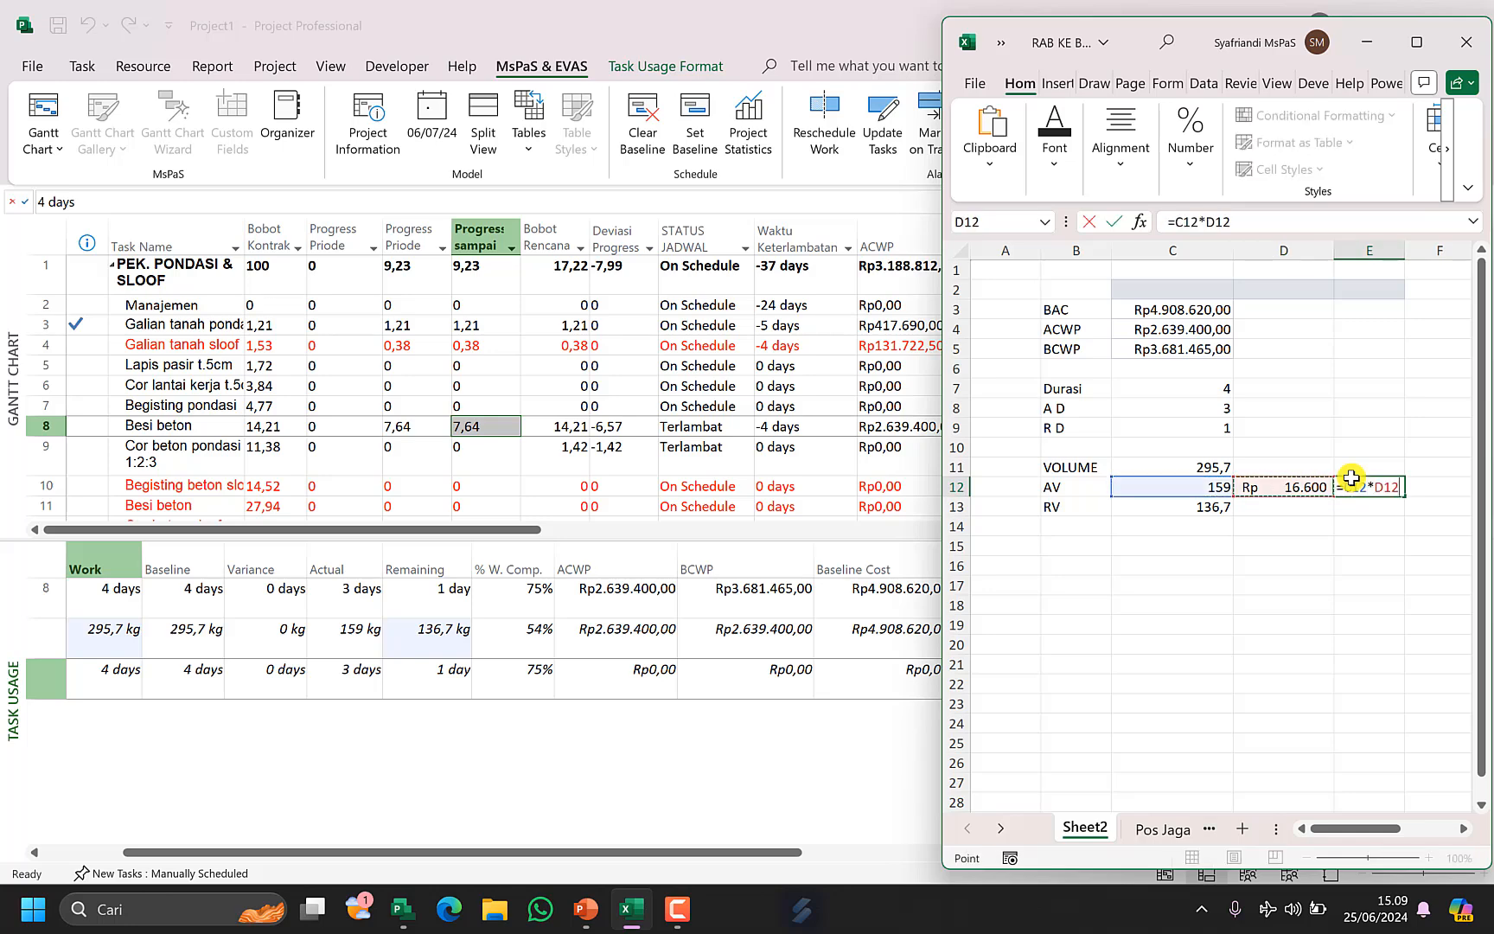
key(Return)
Compare the AV cost in E12 with the ACWP and BCWP values.
key(Up)
key(Left)
key(Left)
key(Right)
key(Right)
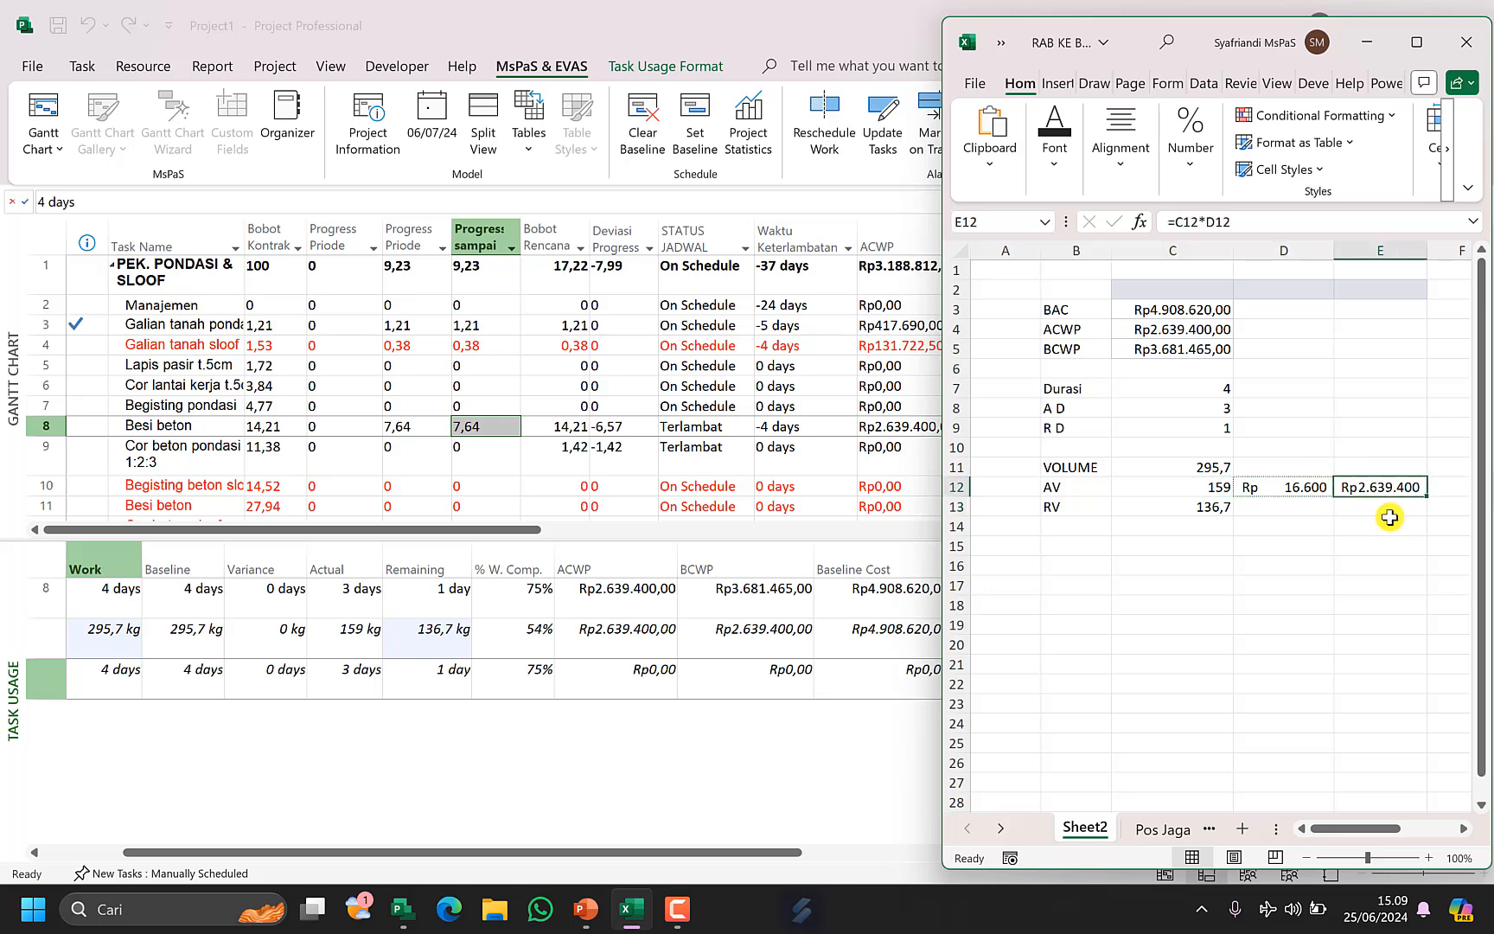
click(1214, 330)
click(1400, 486)
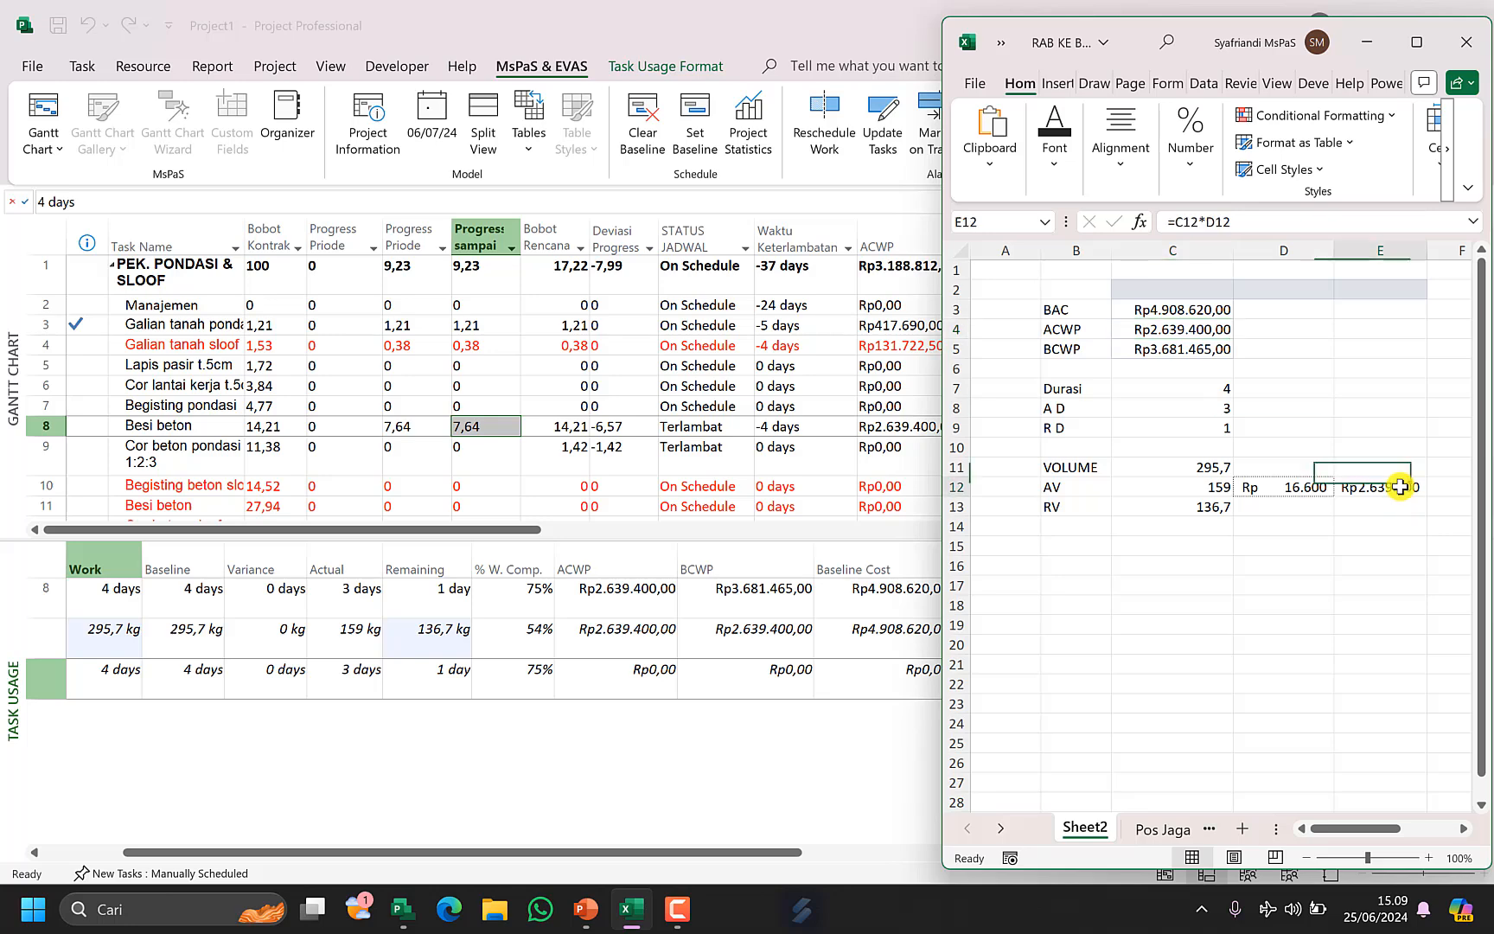
click(1207, 329)
click(1389, 481)
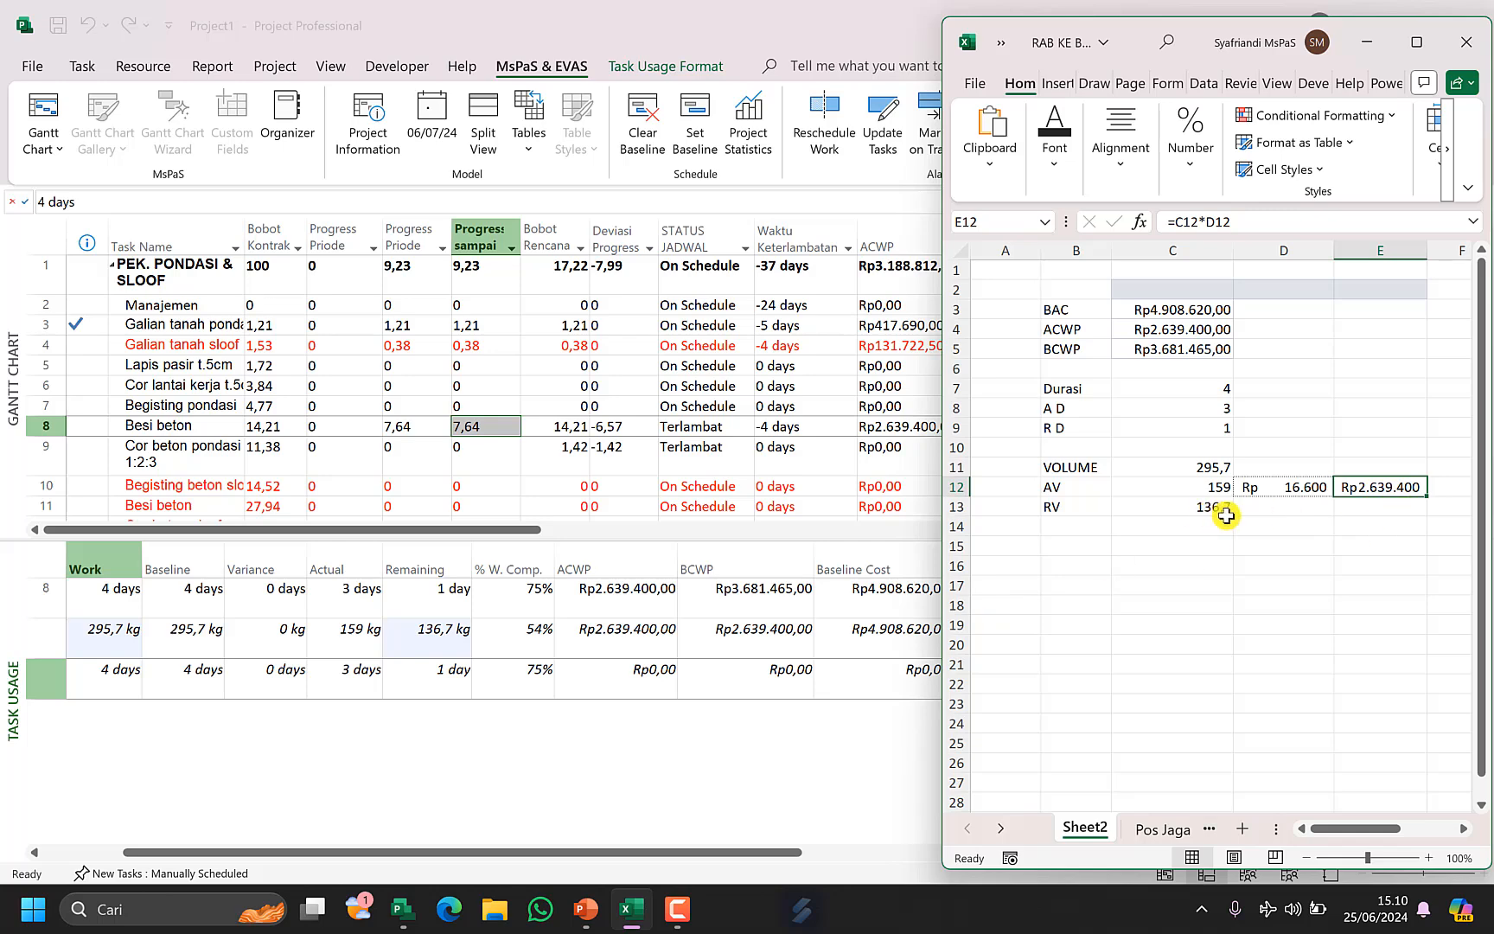
click(1181, 345)
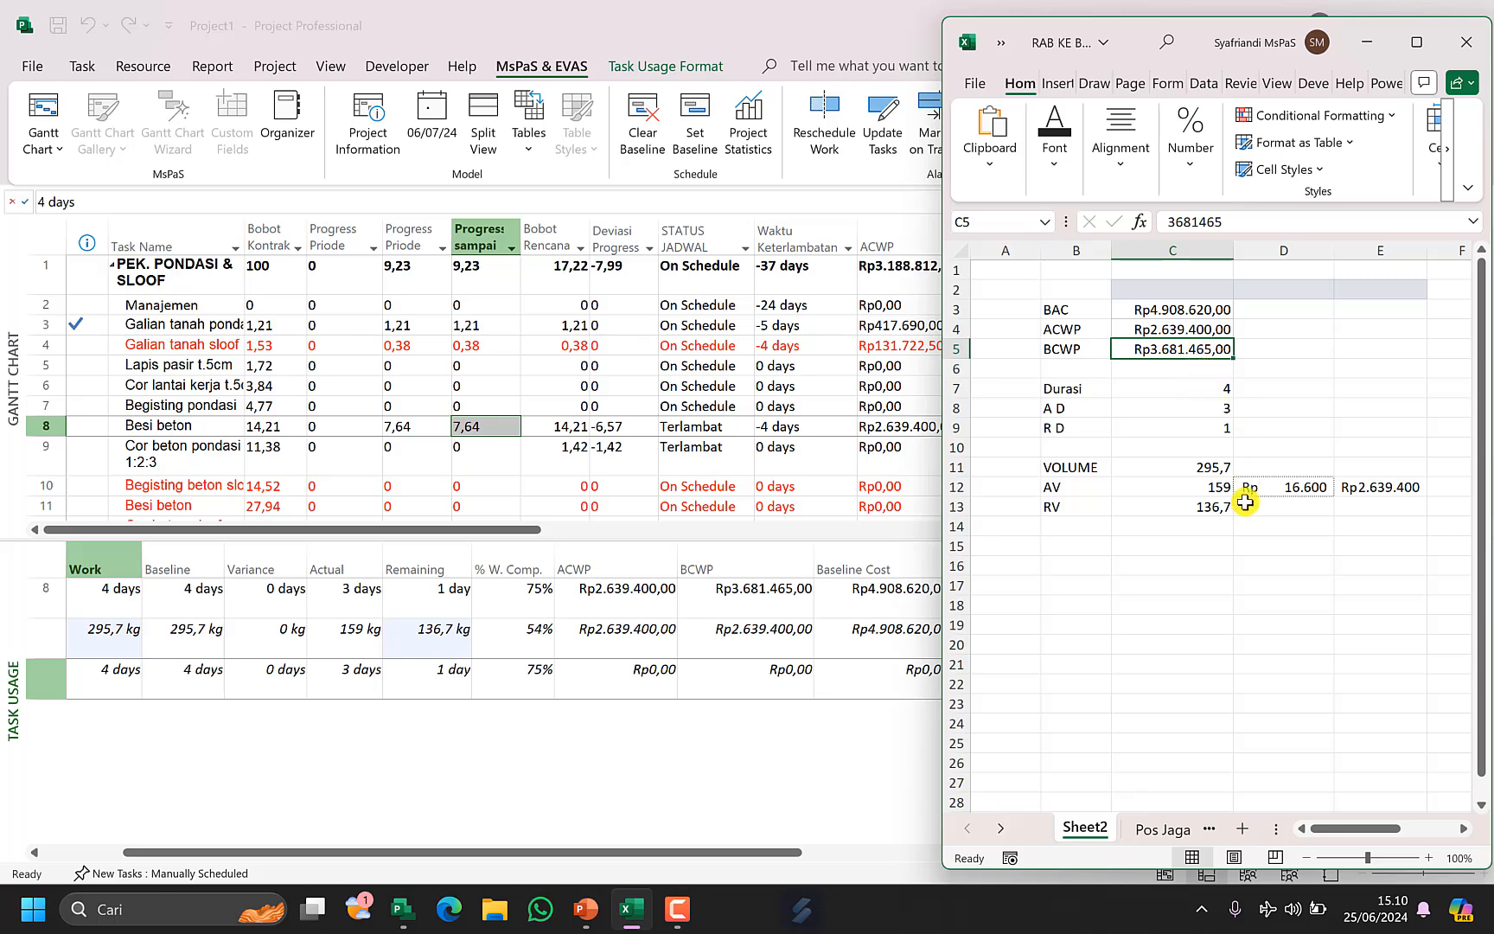
Enter the formula =C8/C7*C3 in D8 to compute earned value from duration, and widen column D.
drag(1077, 465, 1085, 512)
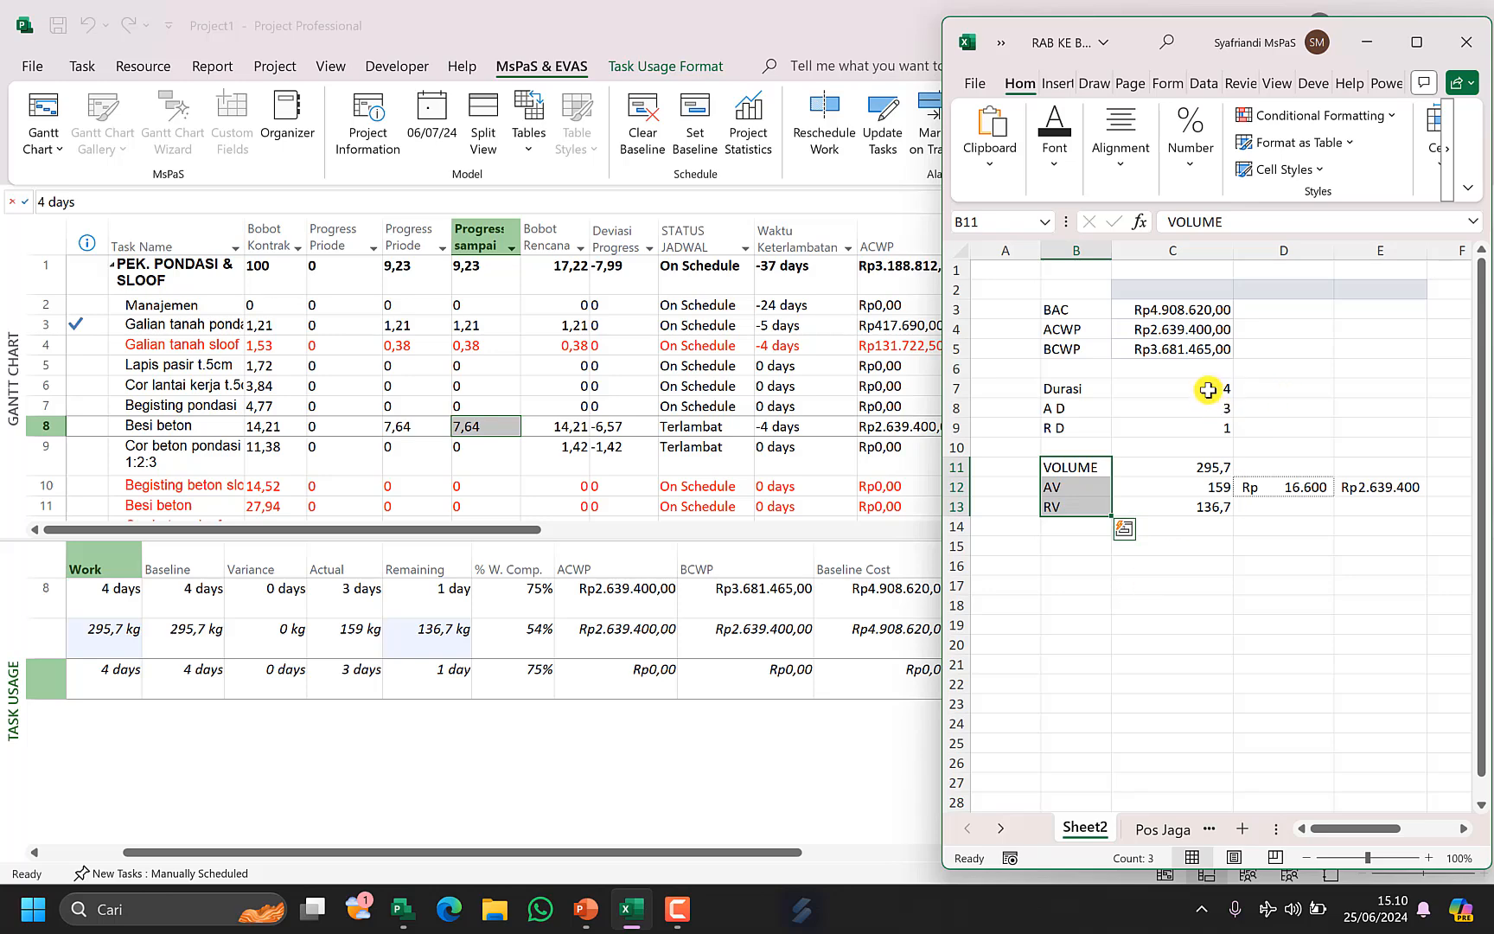
drag(1211, 389, 1212, 427)
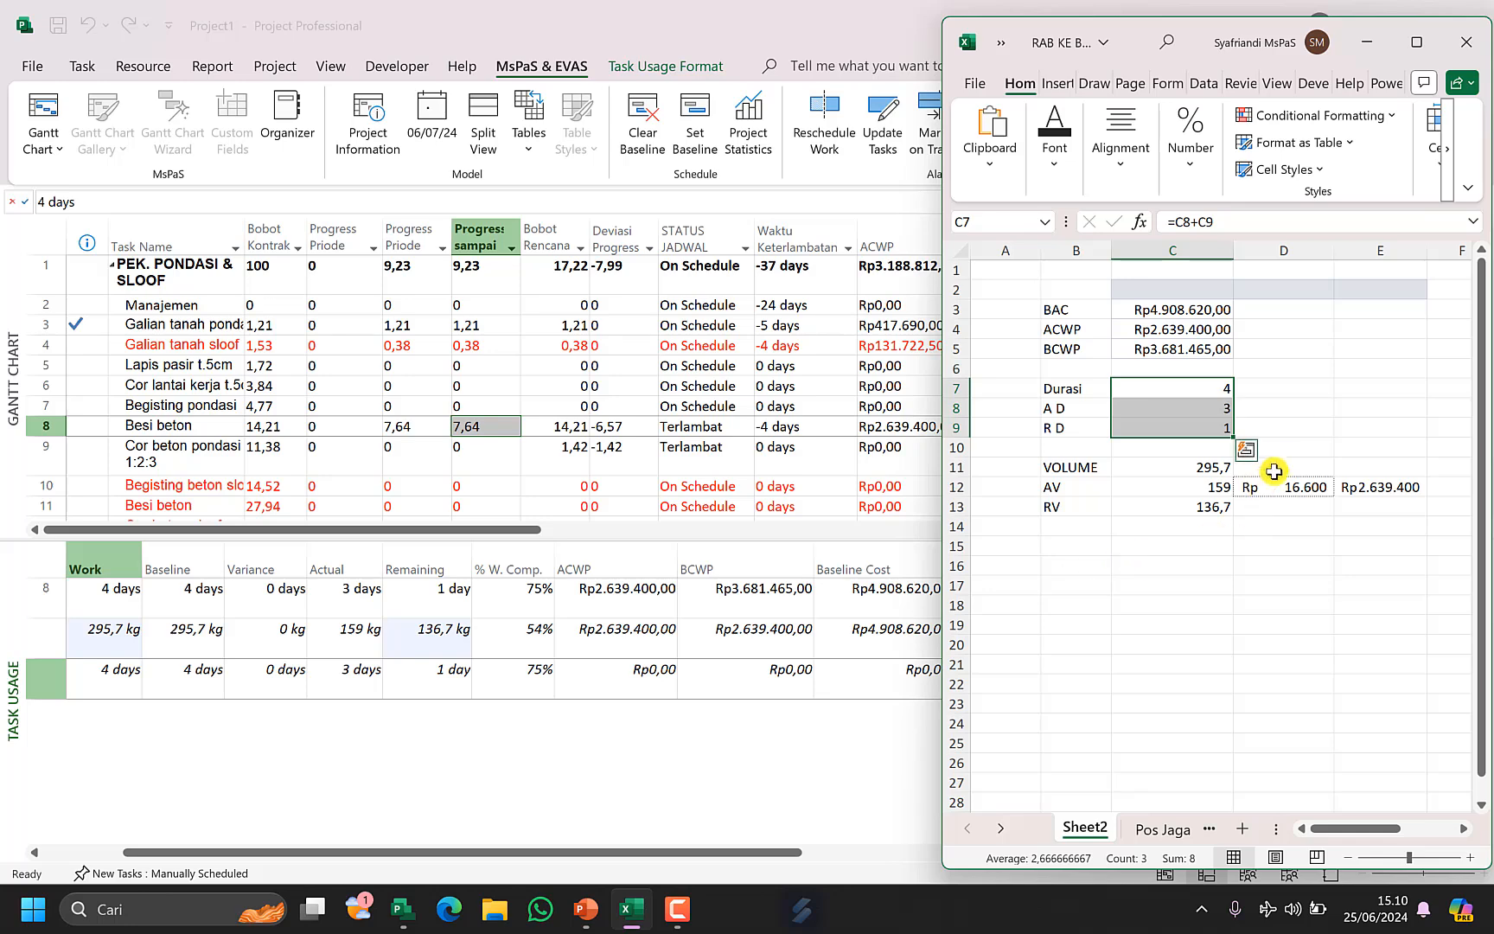
click(1292, 406)
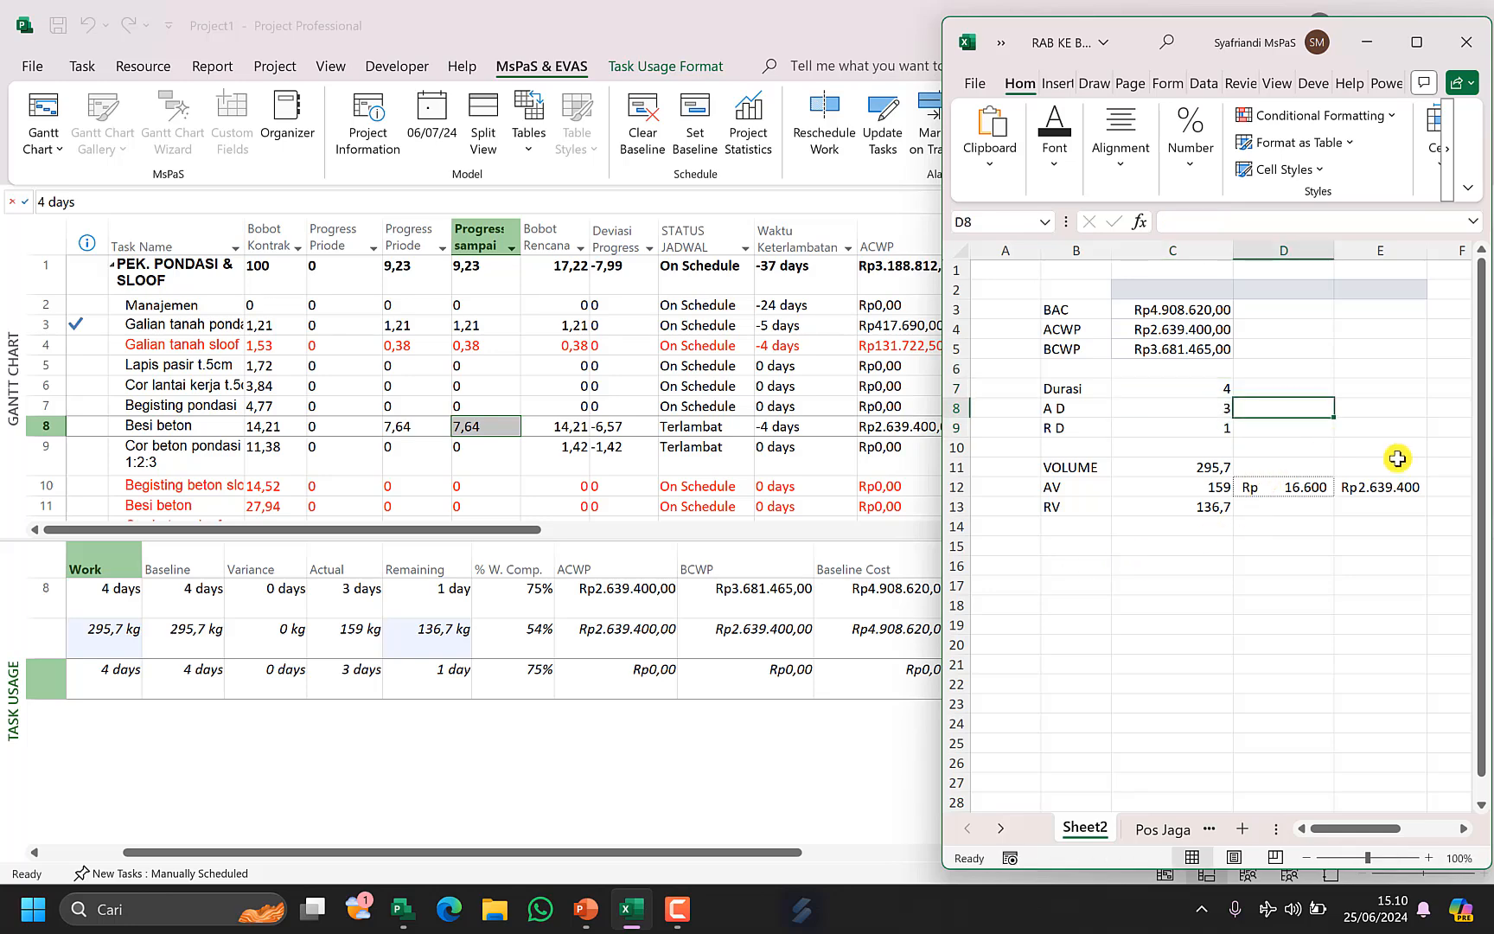
text(=)
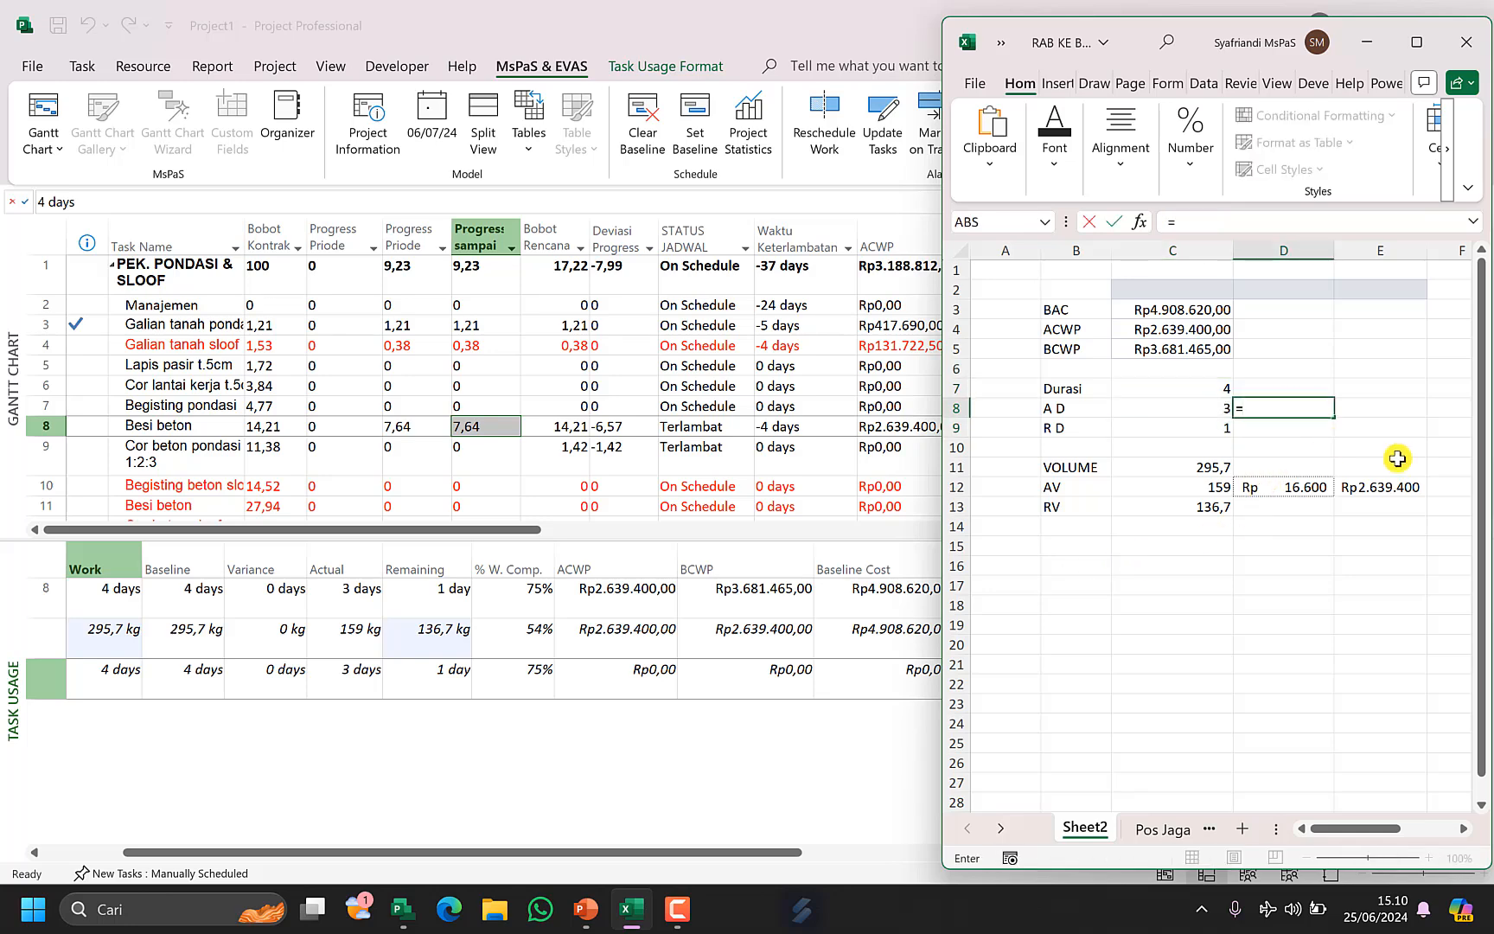
key(Left)
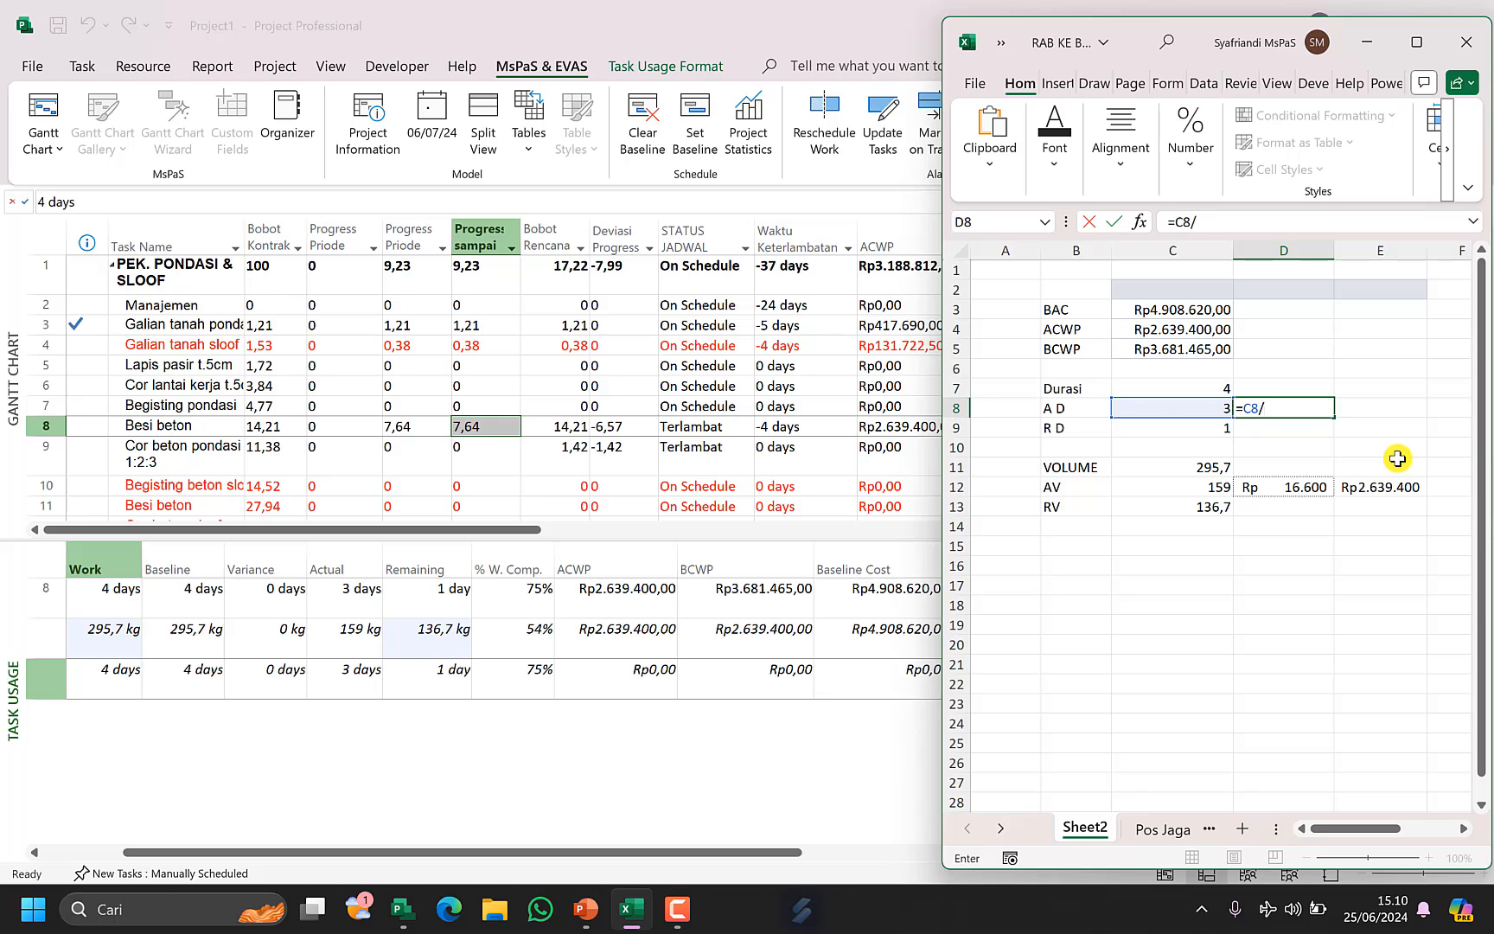
text(/)
key(Left)
key(Up)
key(ctrl+Return)
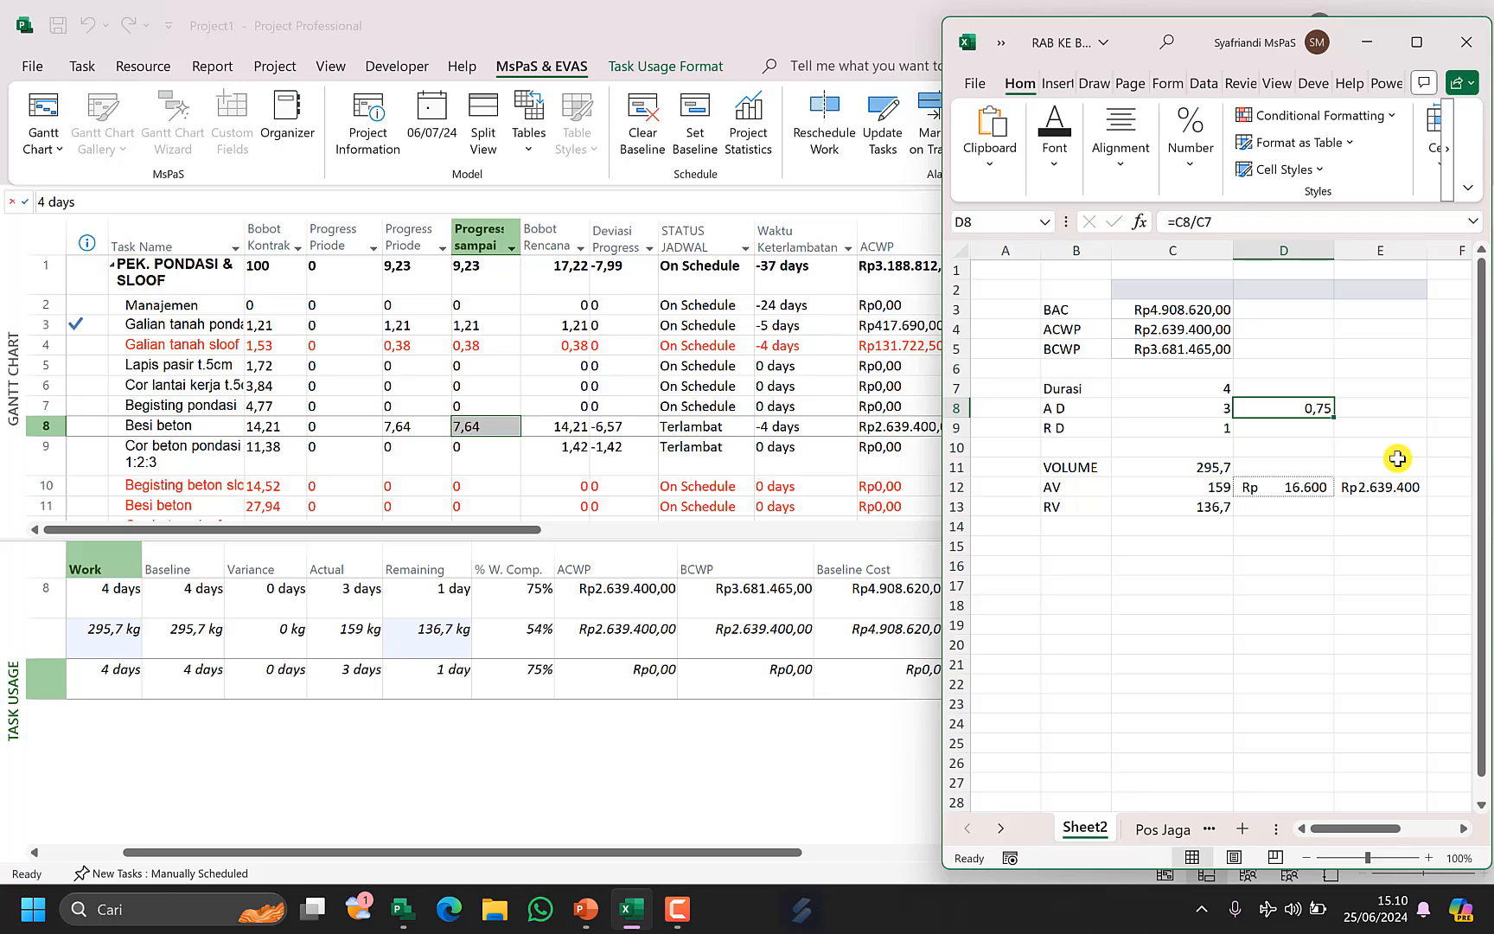
key(F2)
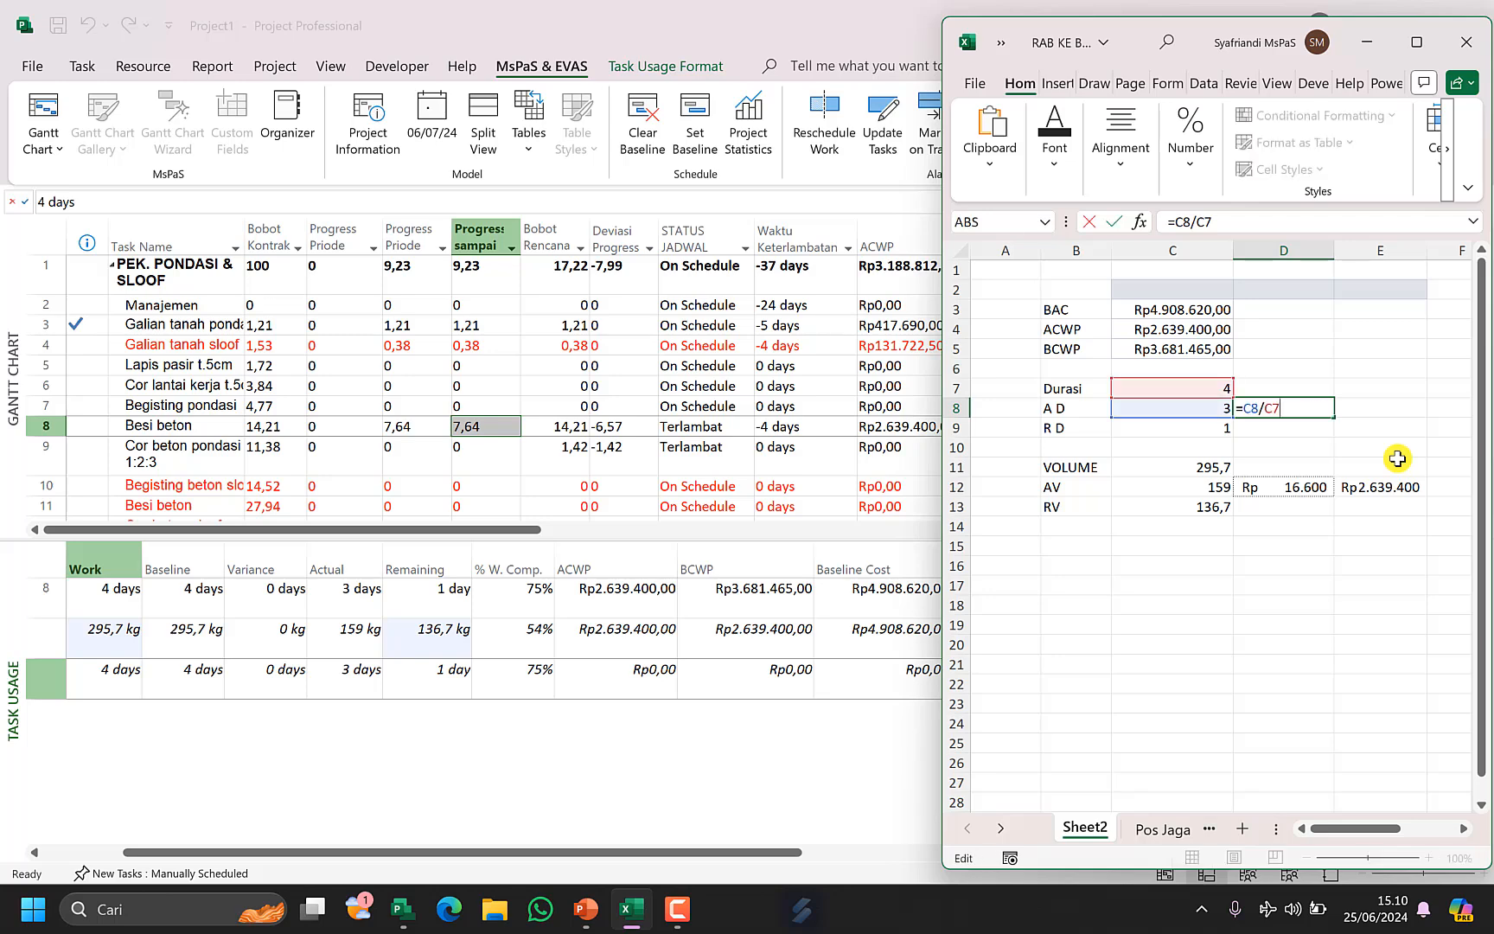
text(*)
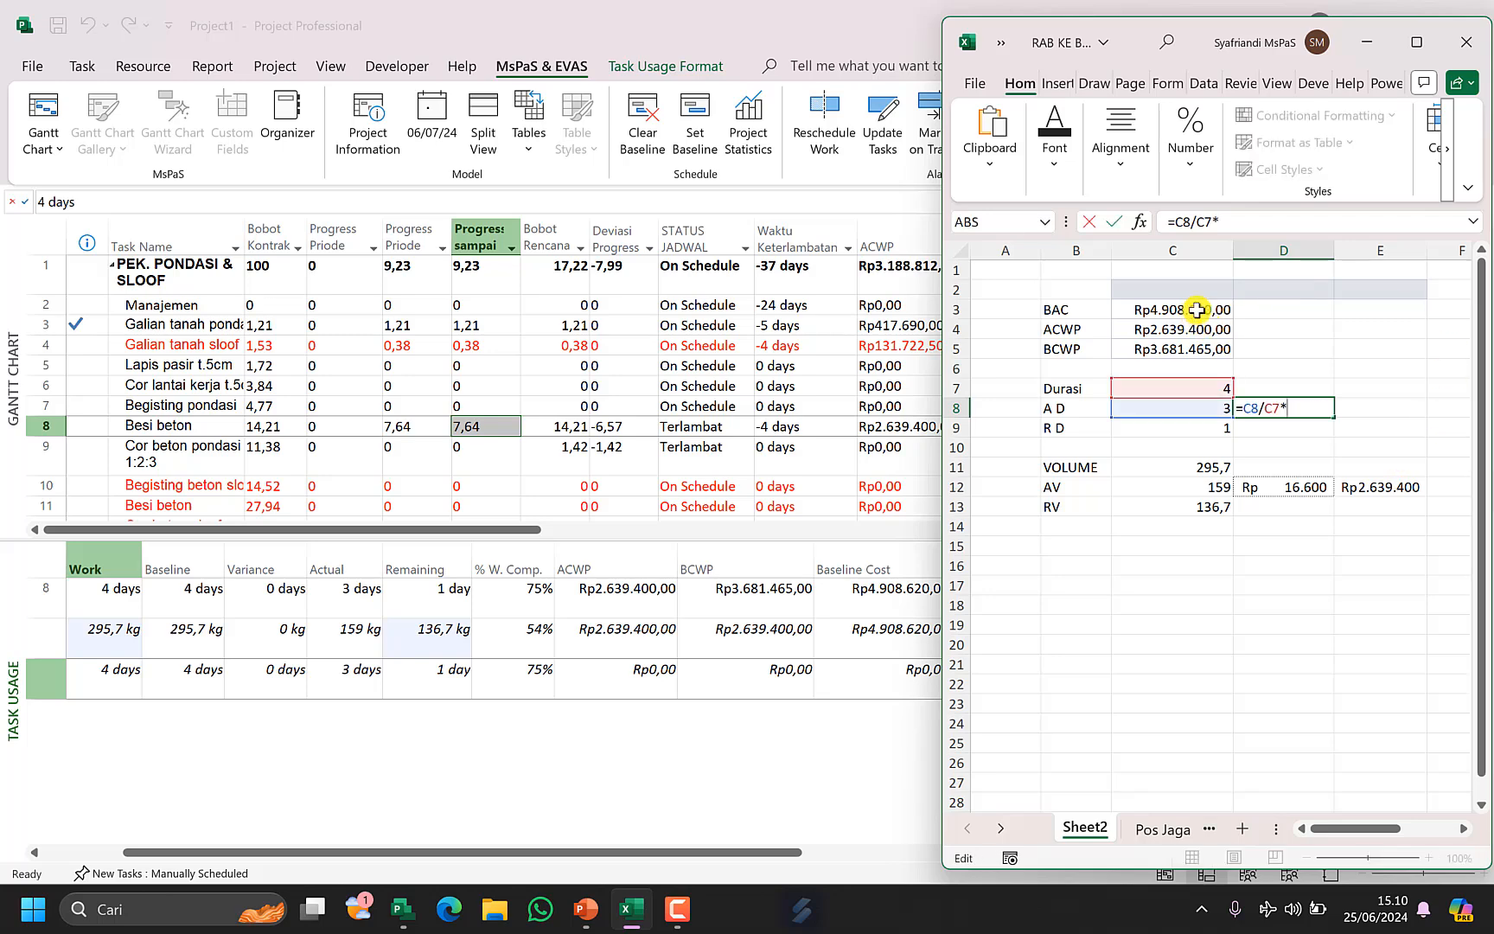
click(1227, 309)
key(ctrl+Return)
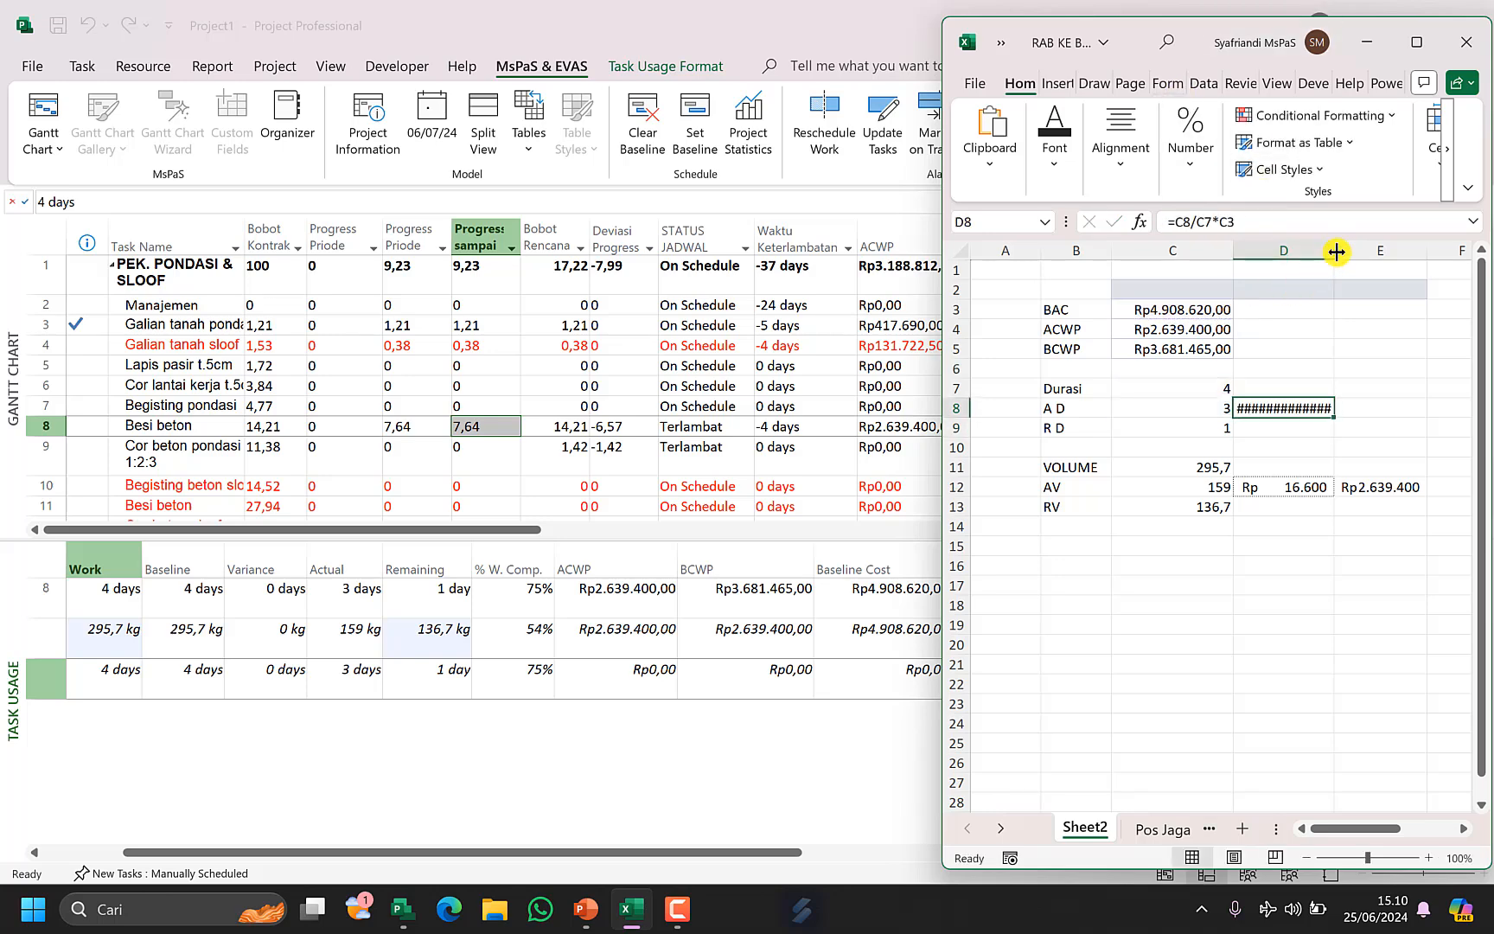
drag(1336, 251, 1357, 251)
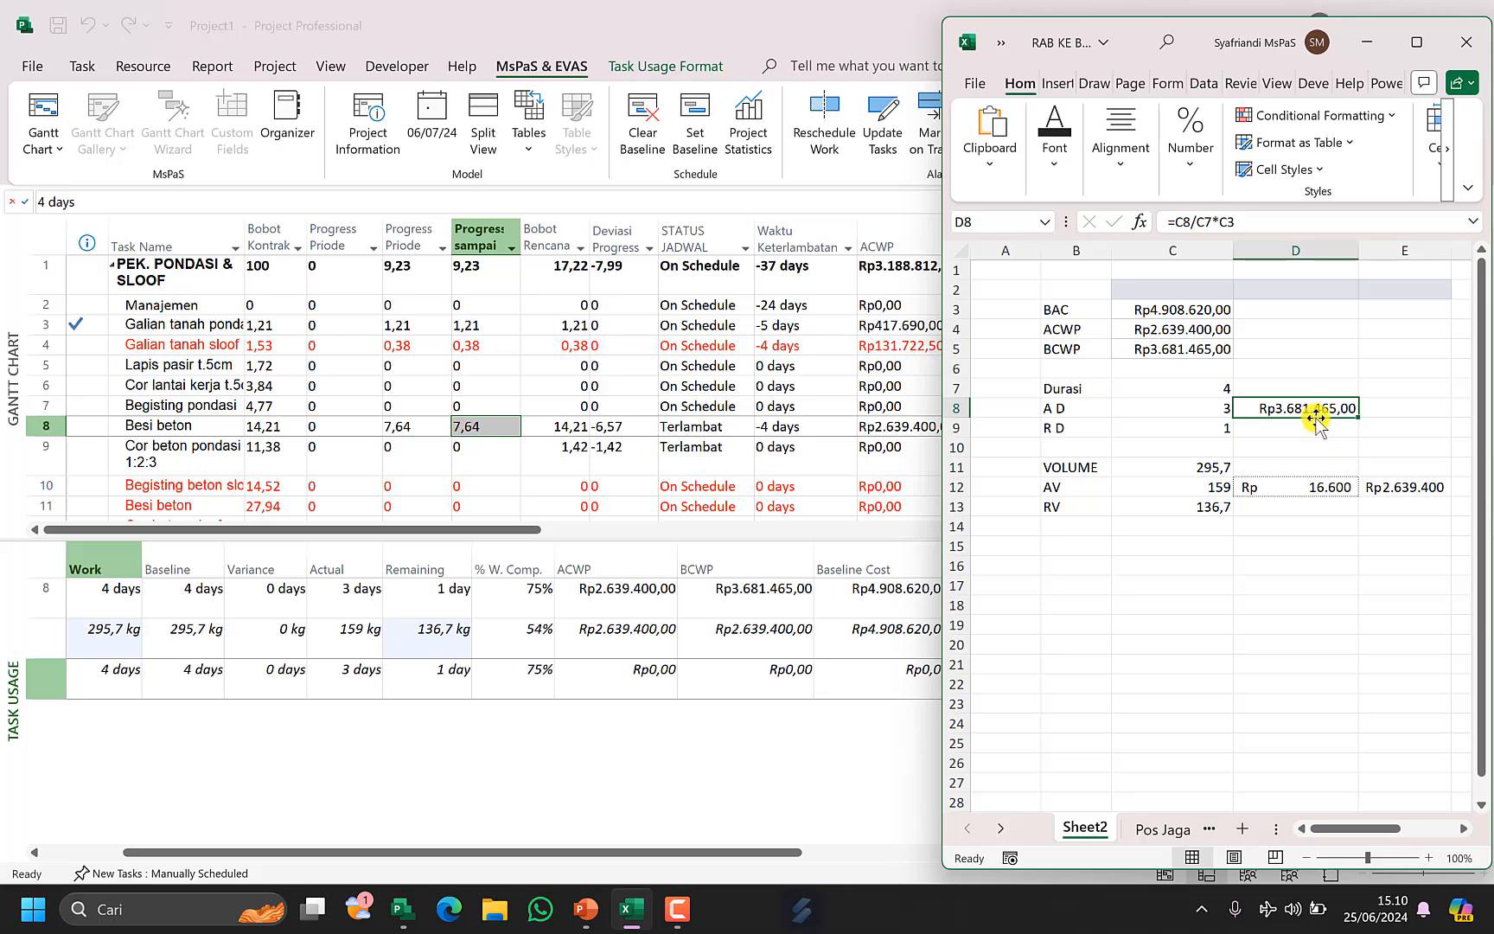
Highlight the BCWP cell C5 and the result in D8 with a yellow fill.
click(1204, 350)
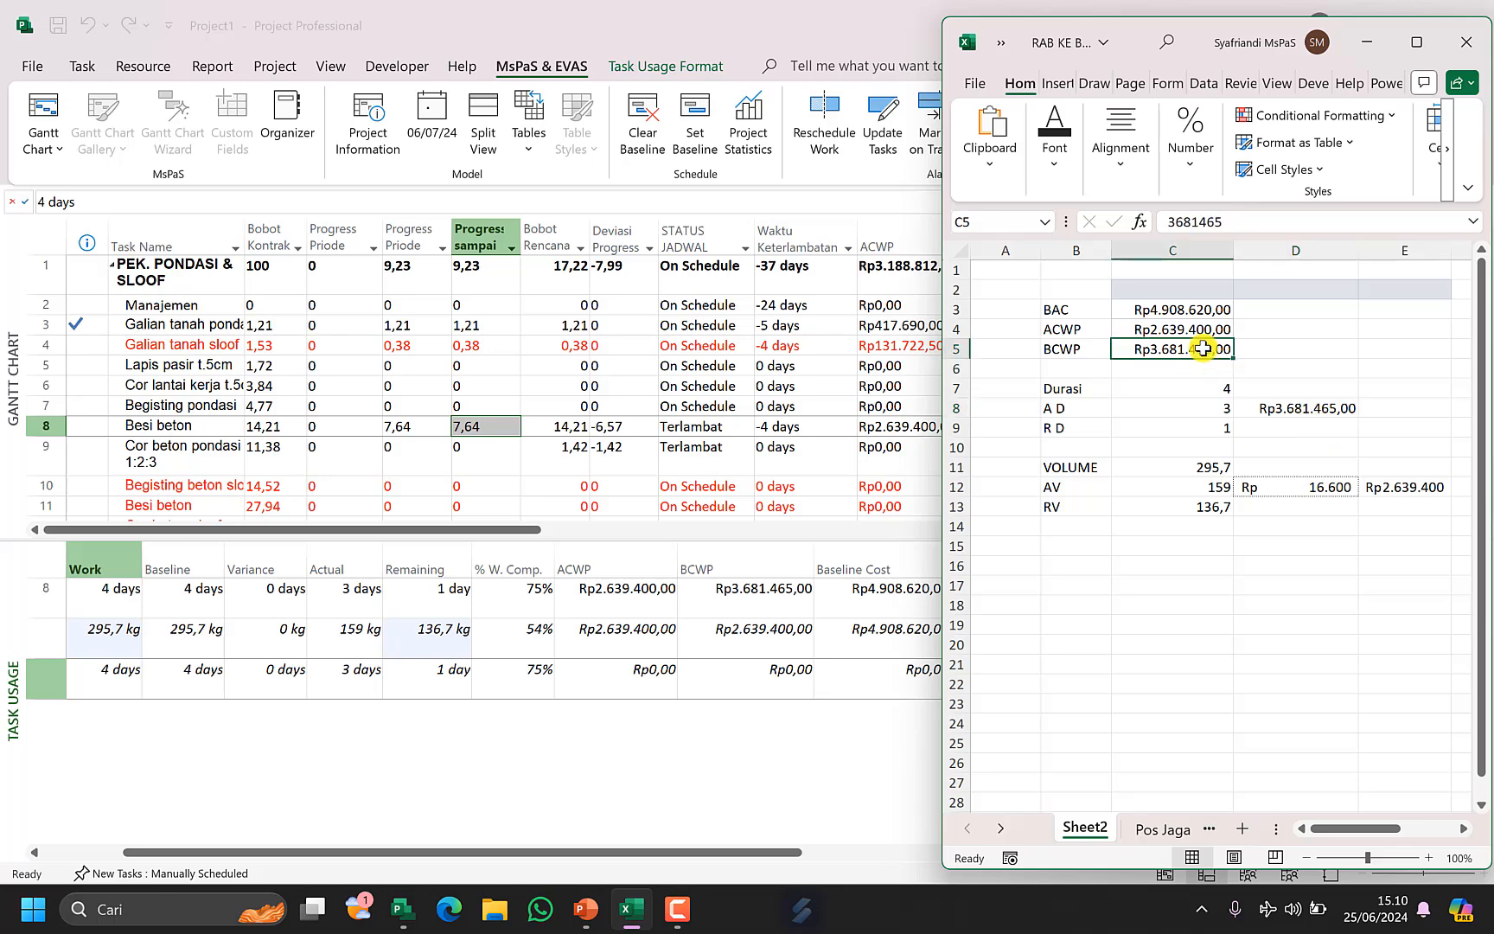
click(1283, 410)
click(1219, 350)
click(1280, 413)
click(1215, 349)
ctrl+click(1275, 406)
click(1416, 43)
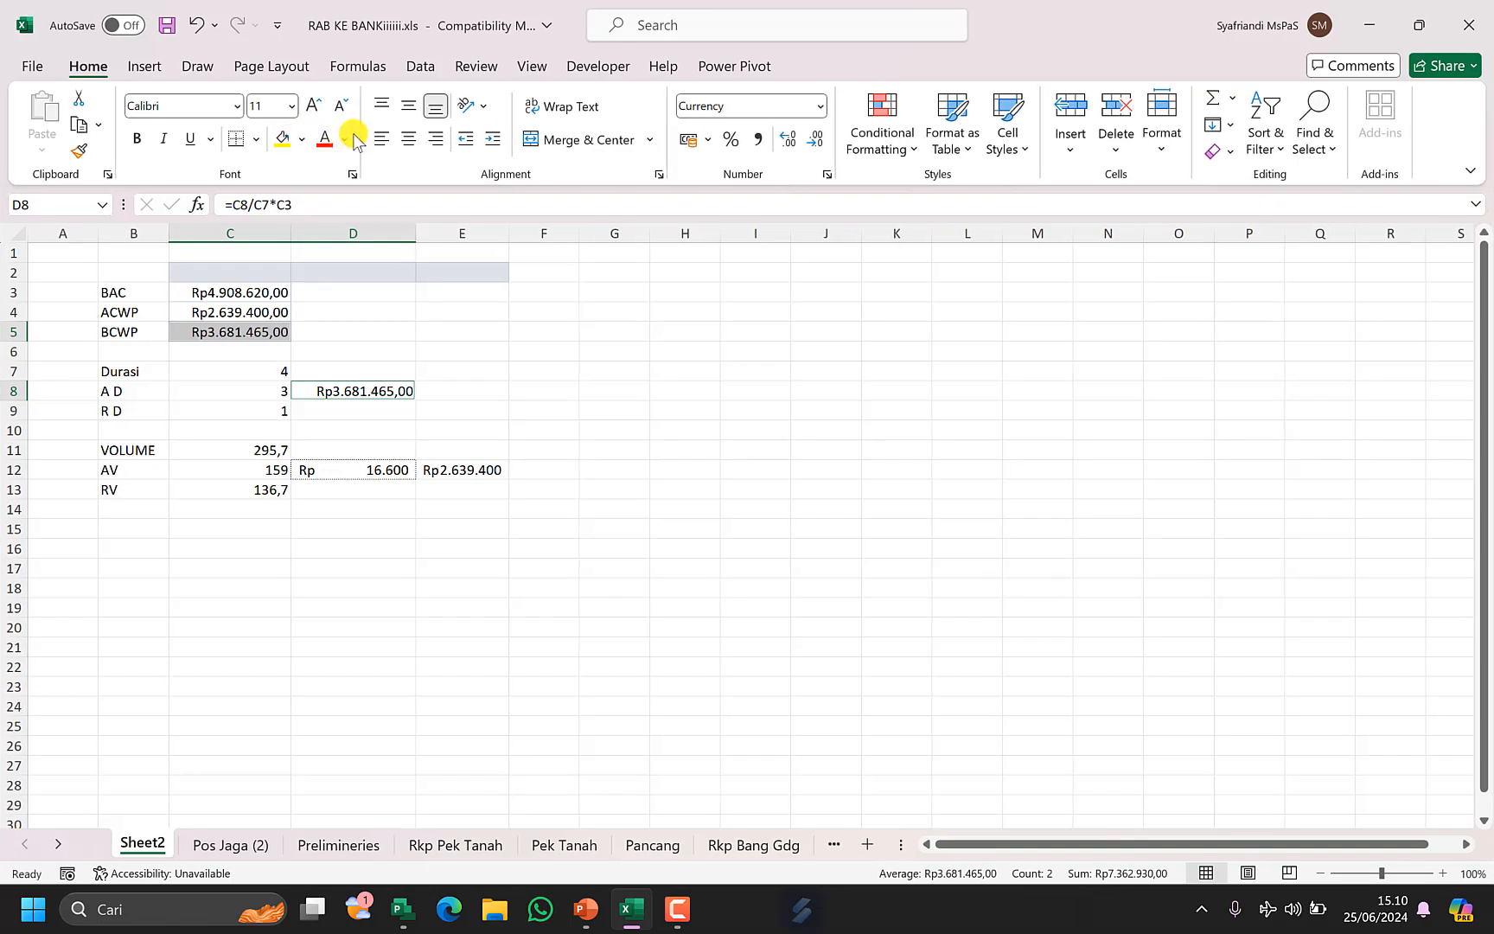
click(282, 138)
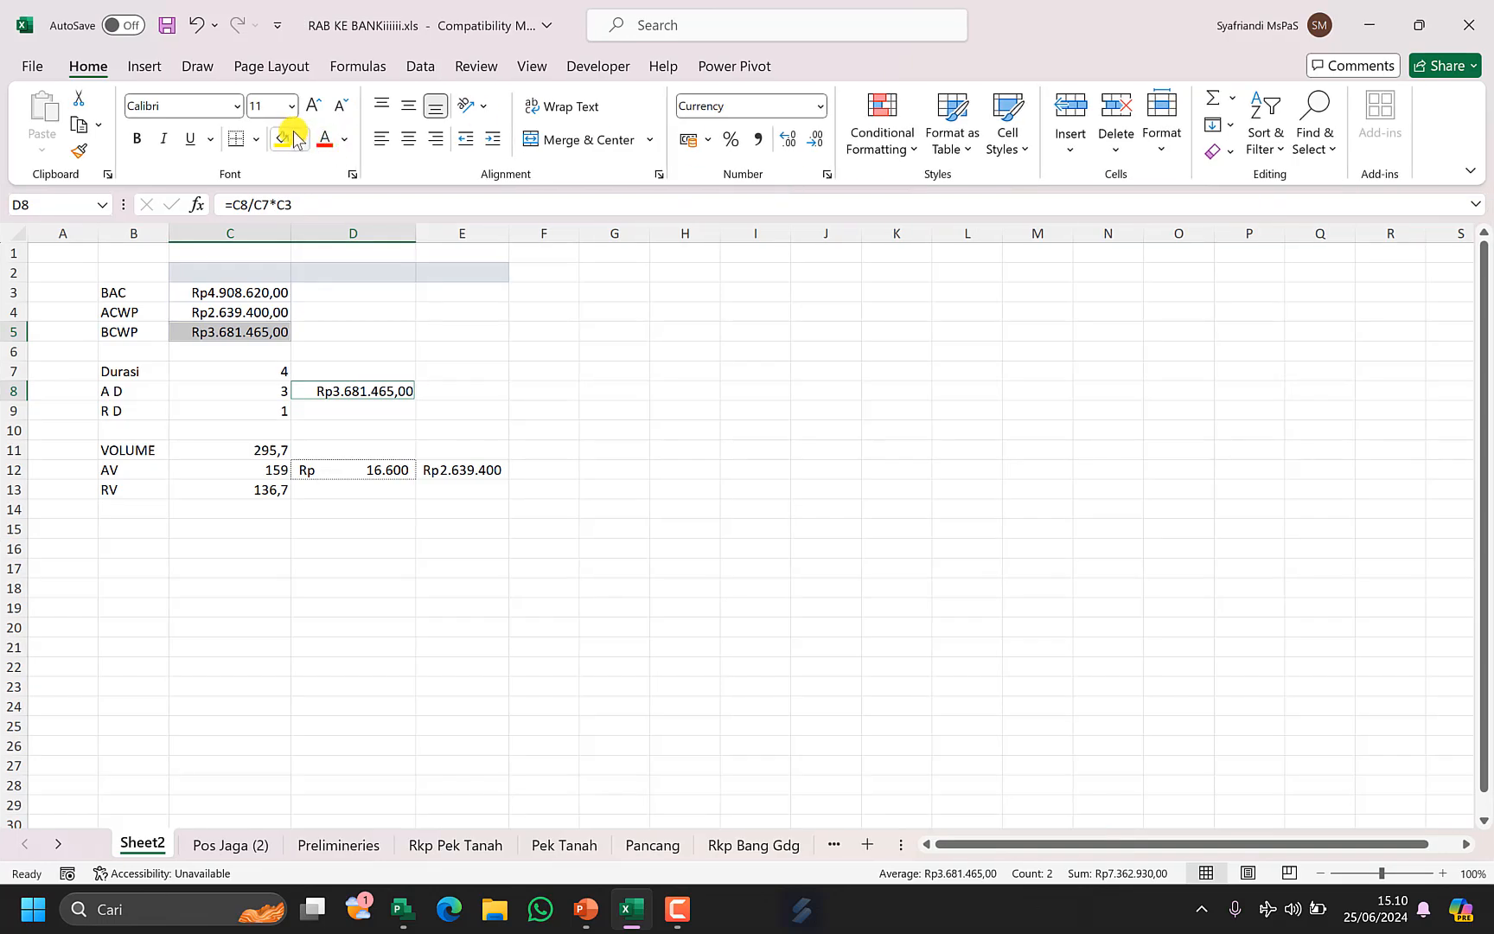
Highlight the ACWP cell C4 and the AV cost in E12 with an orange fill.
click(481, 470)
ctrl+click(249, 311)
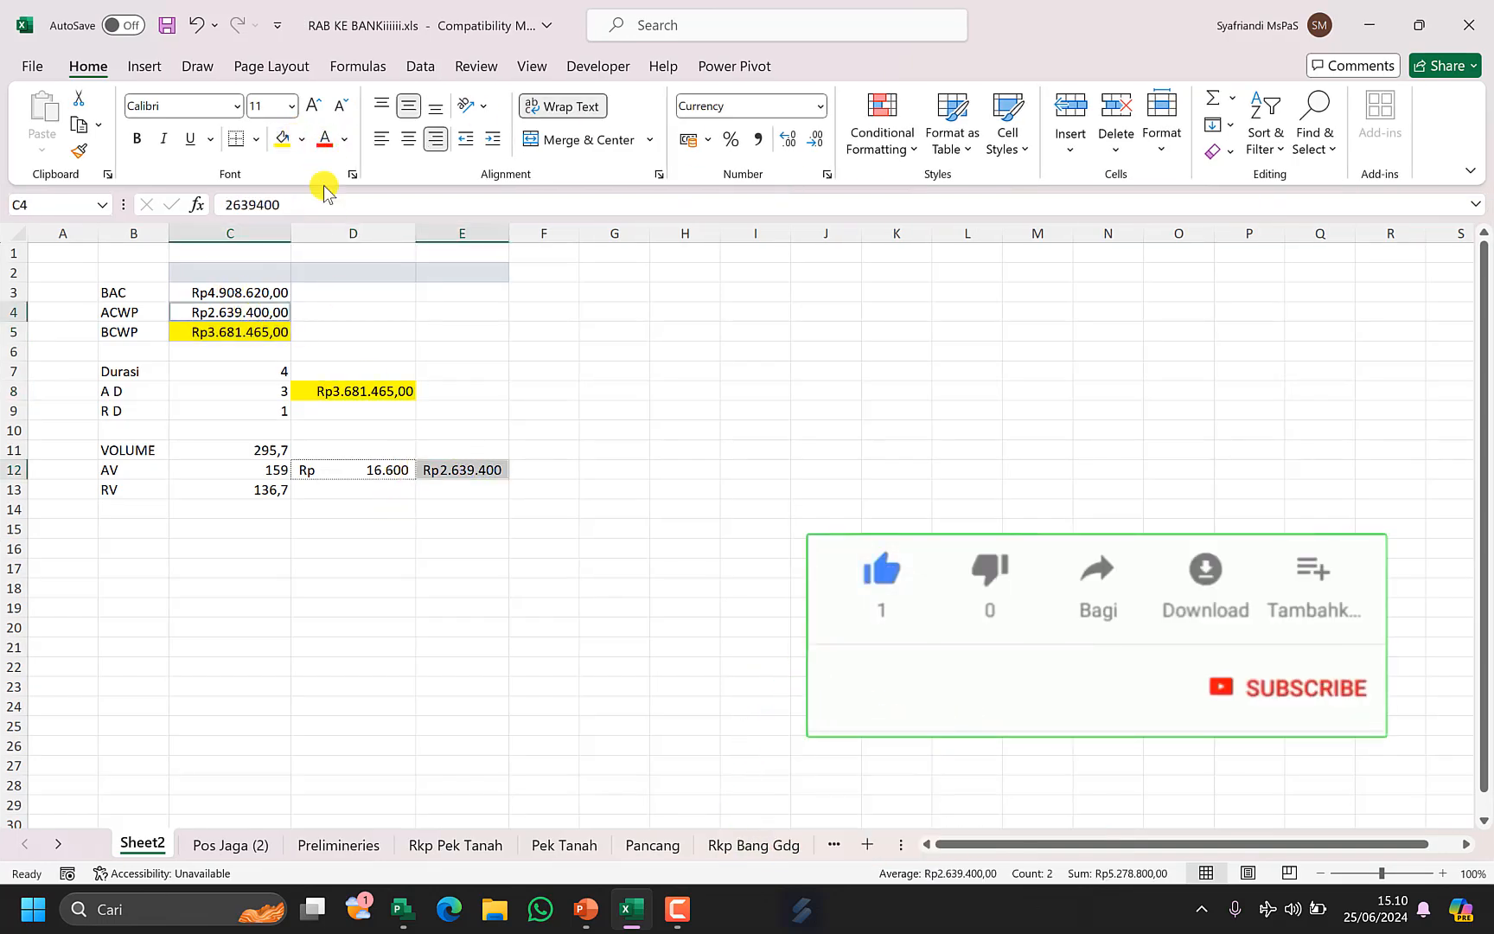
click(302, 139)
click(438, 247)
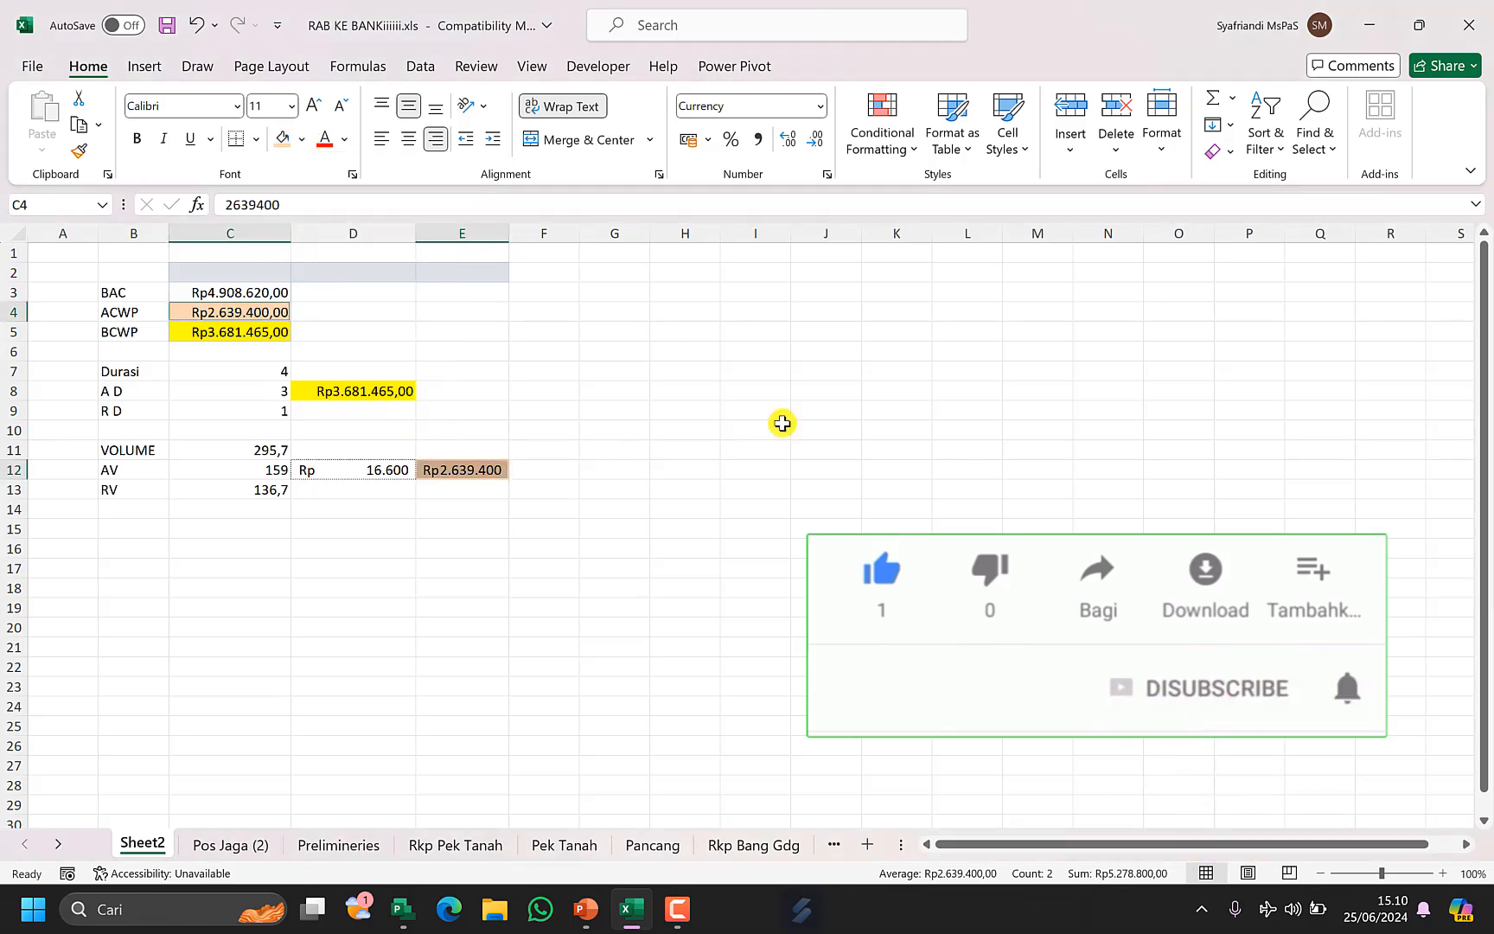
click(1418, 28)
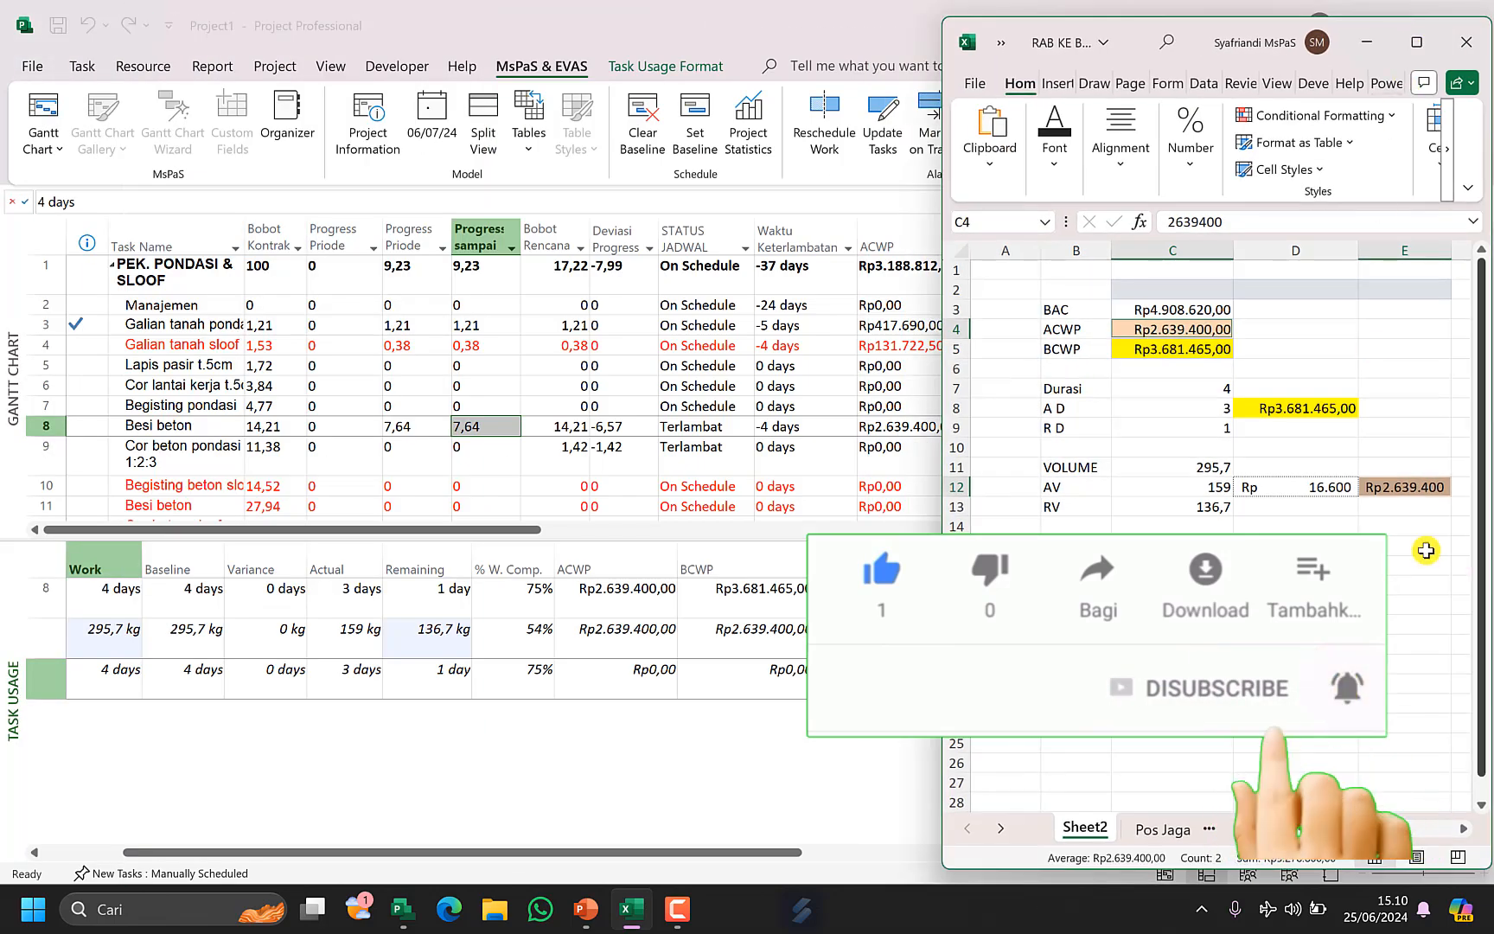
click(1383, 507)
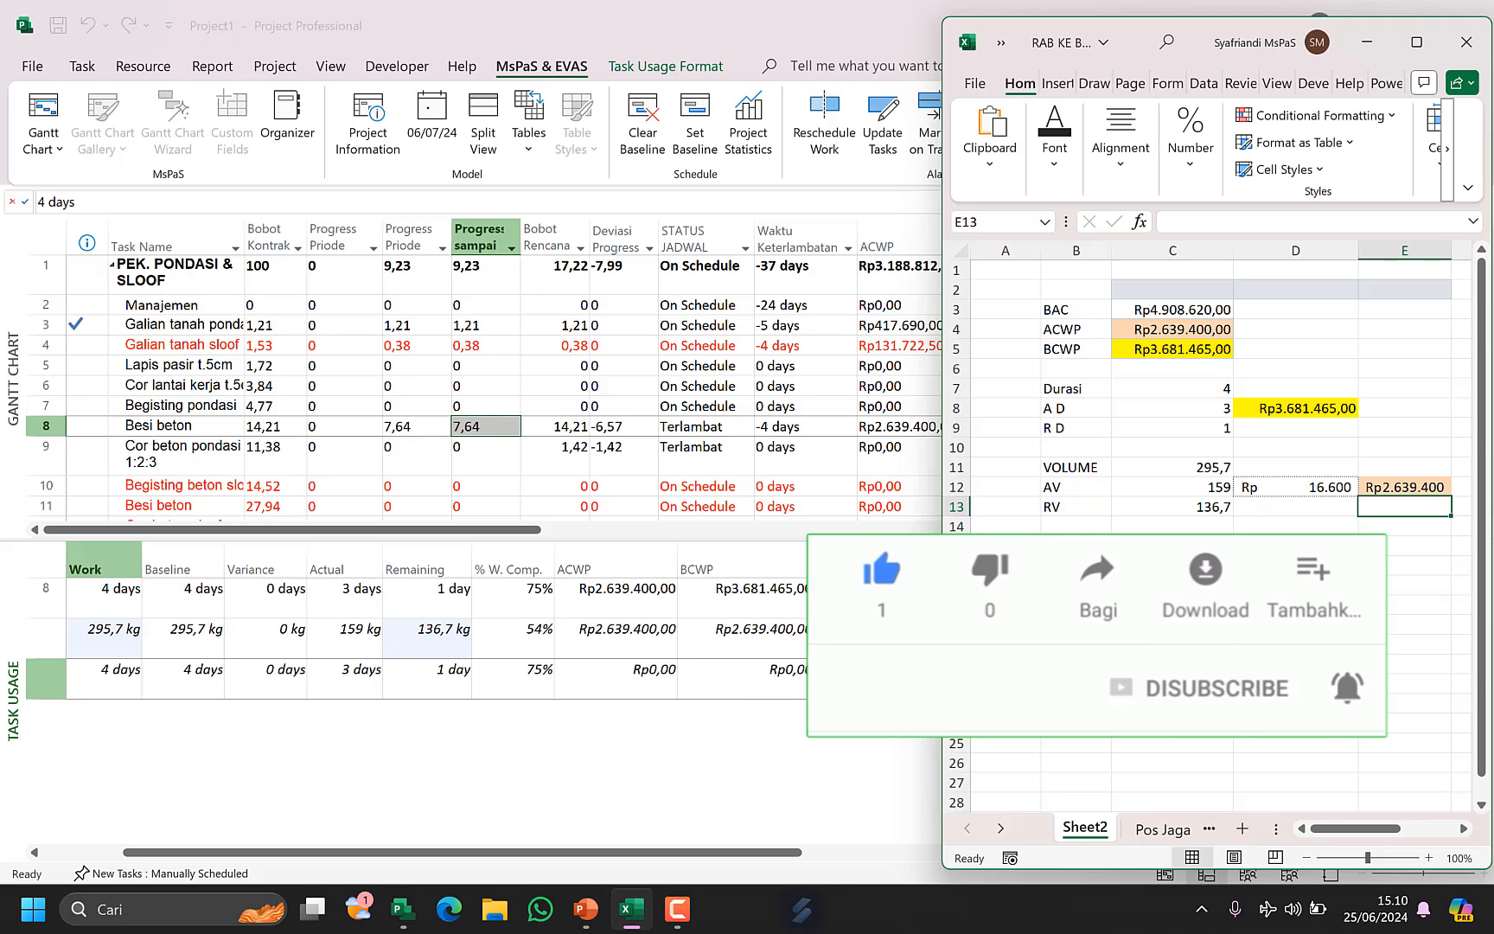
click(722, 667)
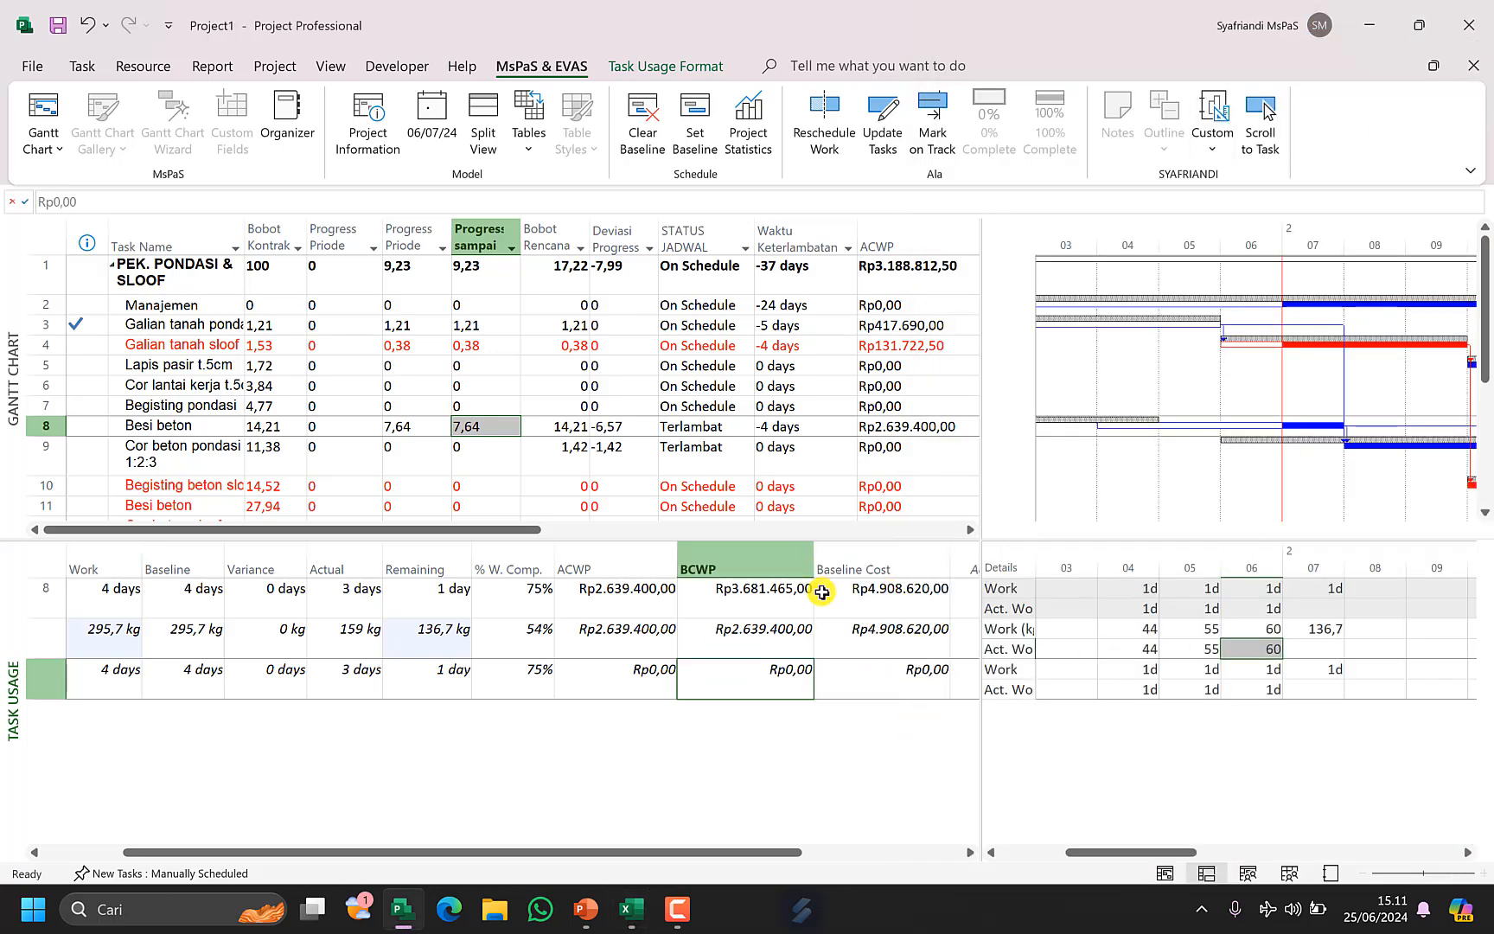
Examine the Besi beton task's remaining duration, % work complete and daily actual work values in the usage view.
click(1331, 632)
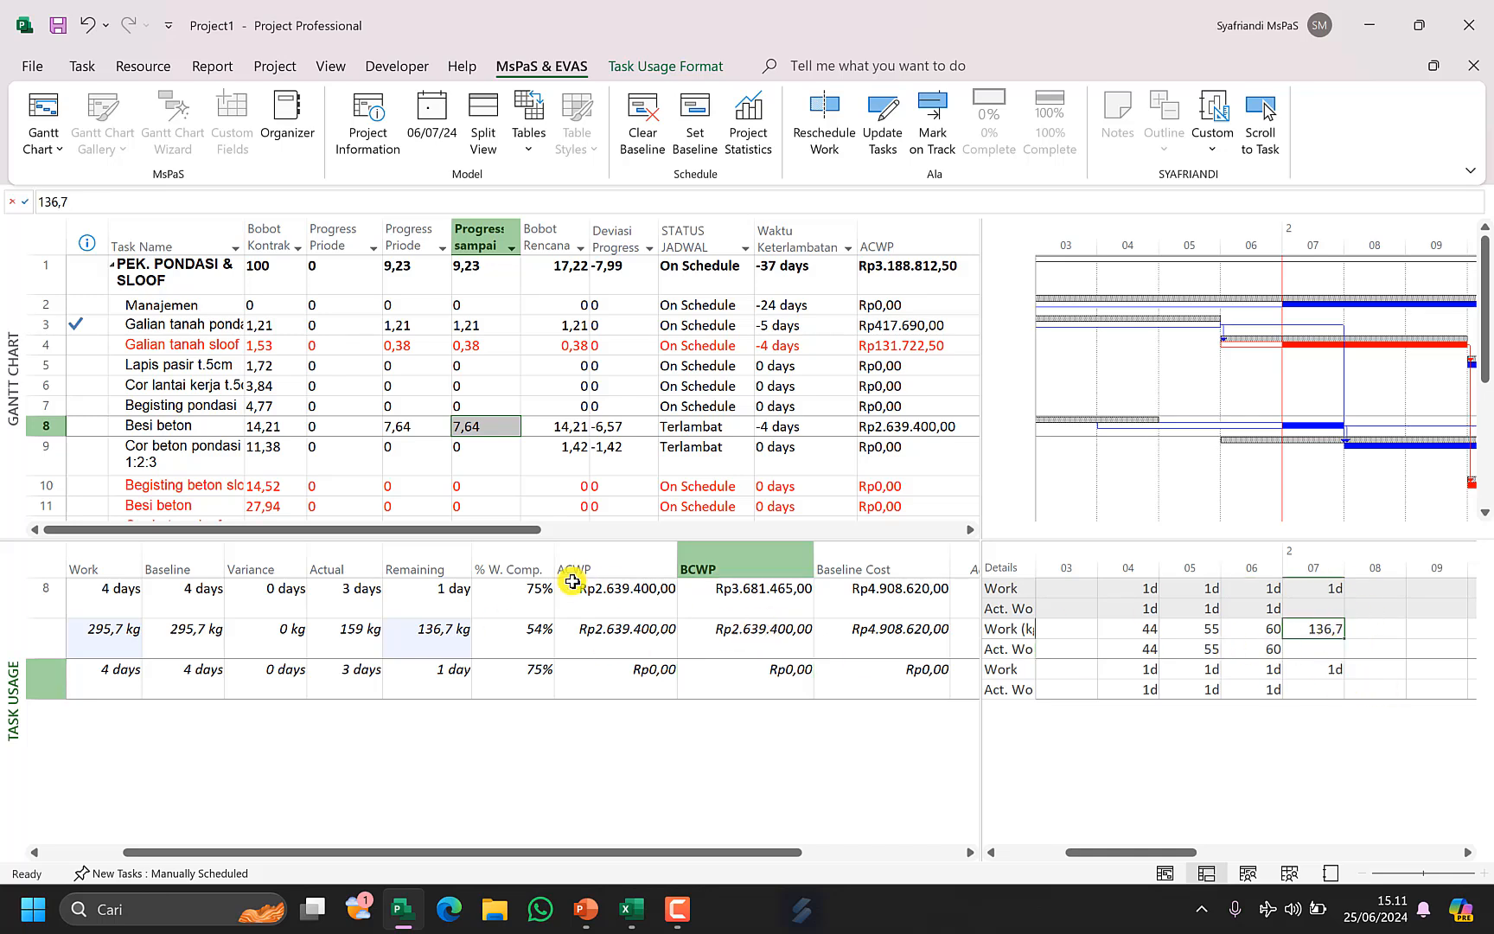
click(458, 596)
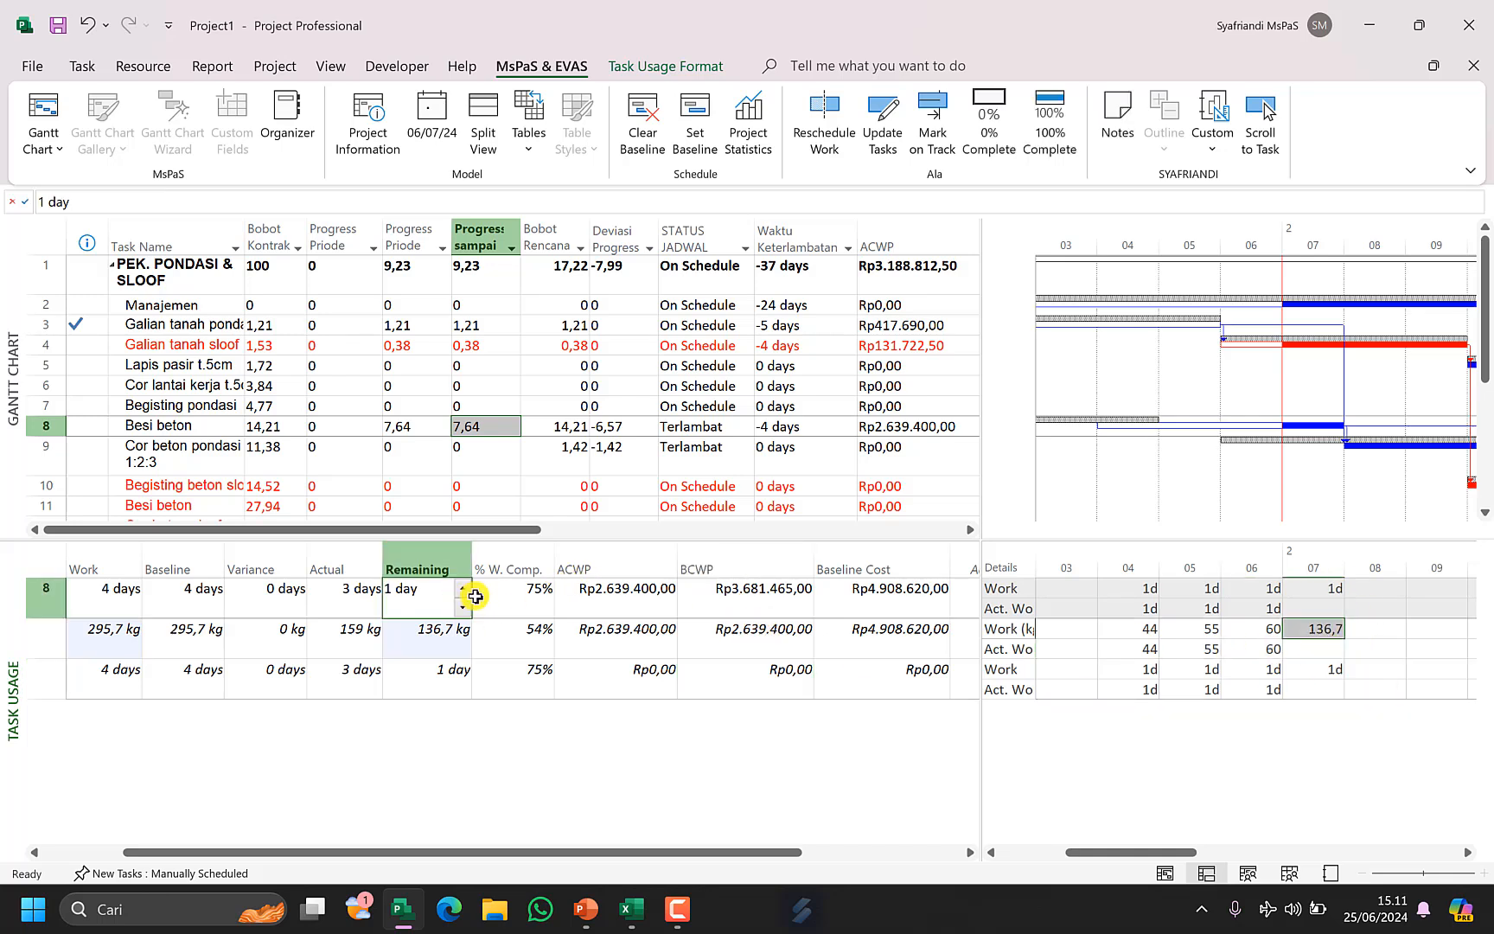
click(523, 637)
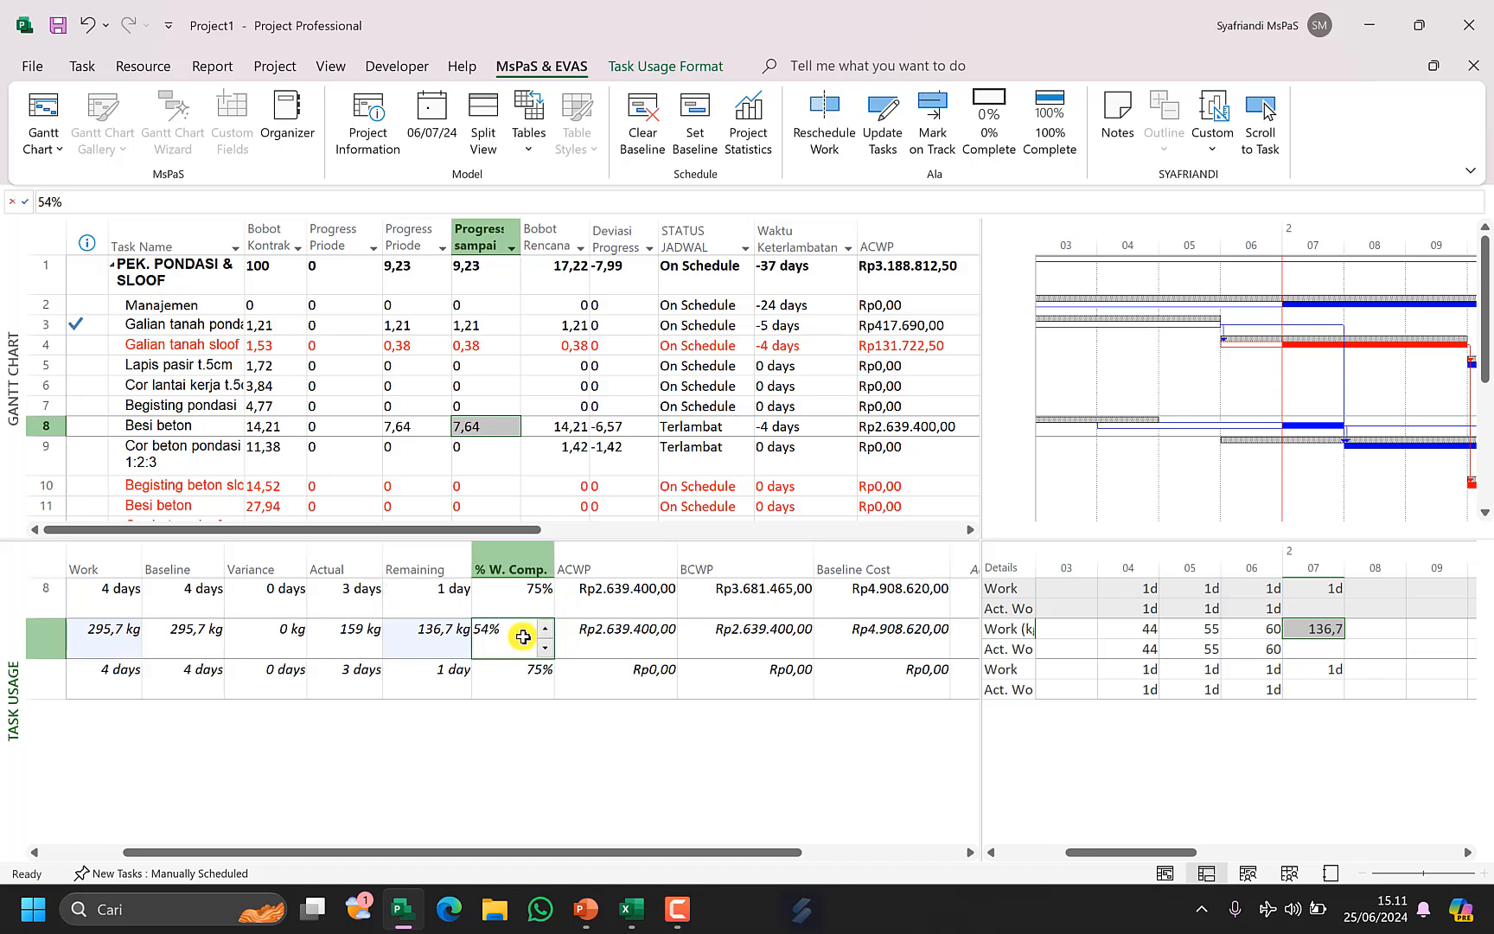
click(438, 647)
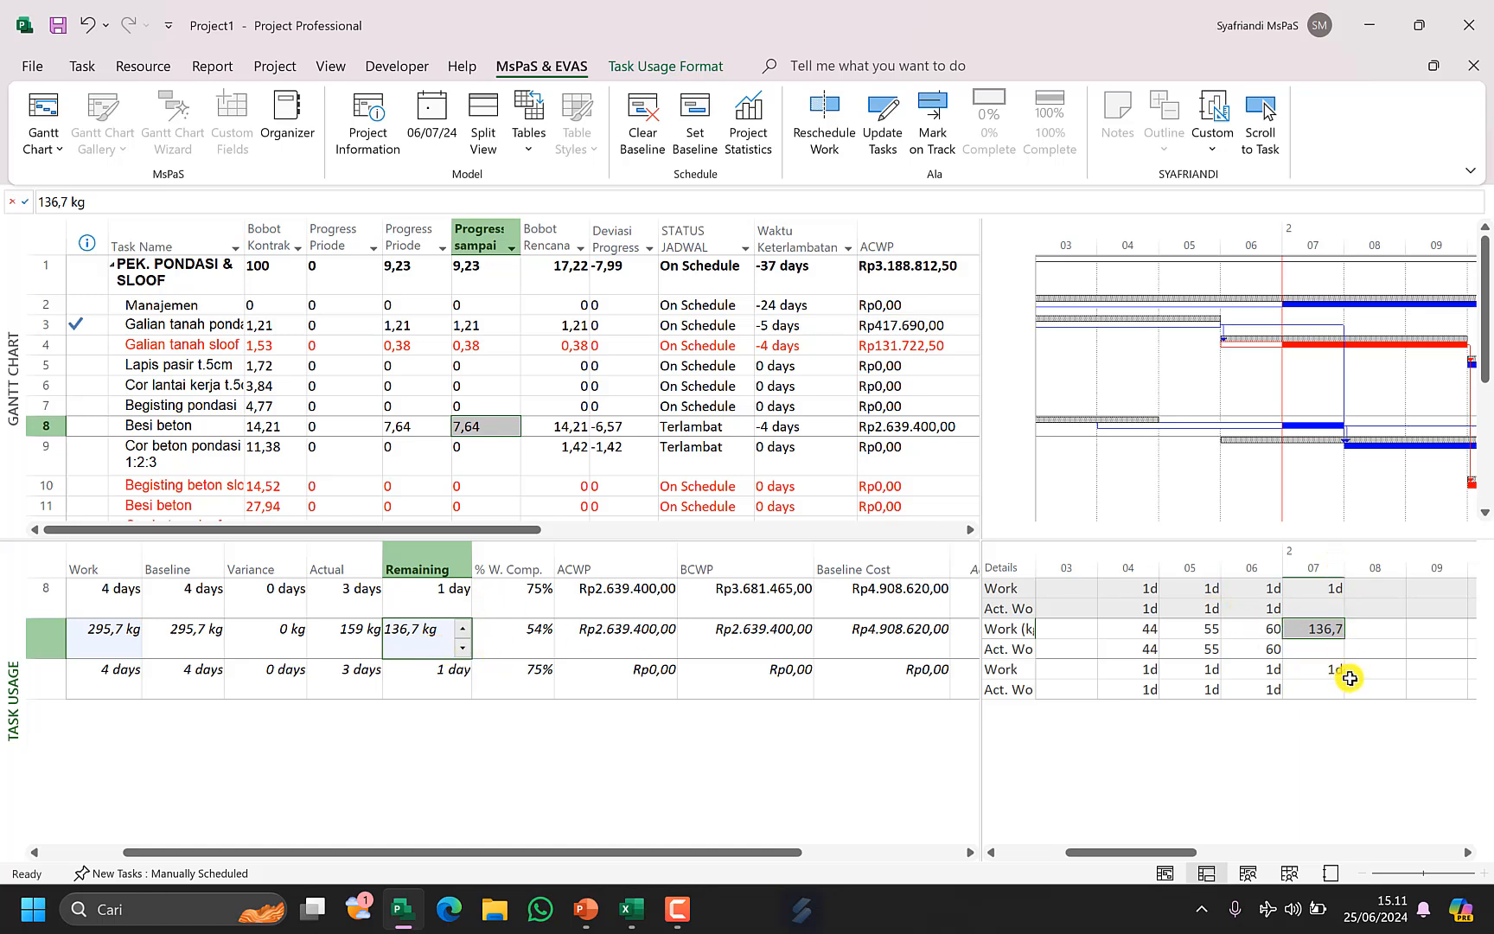
drag(1129, 650, 1250, 648)
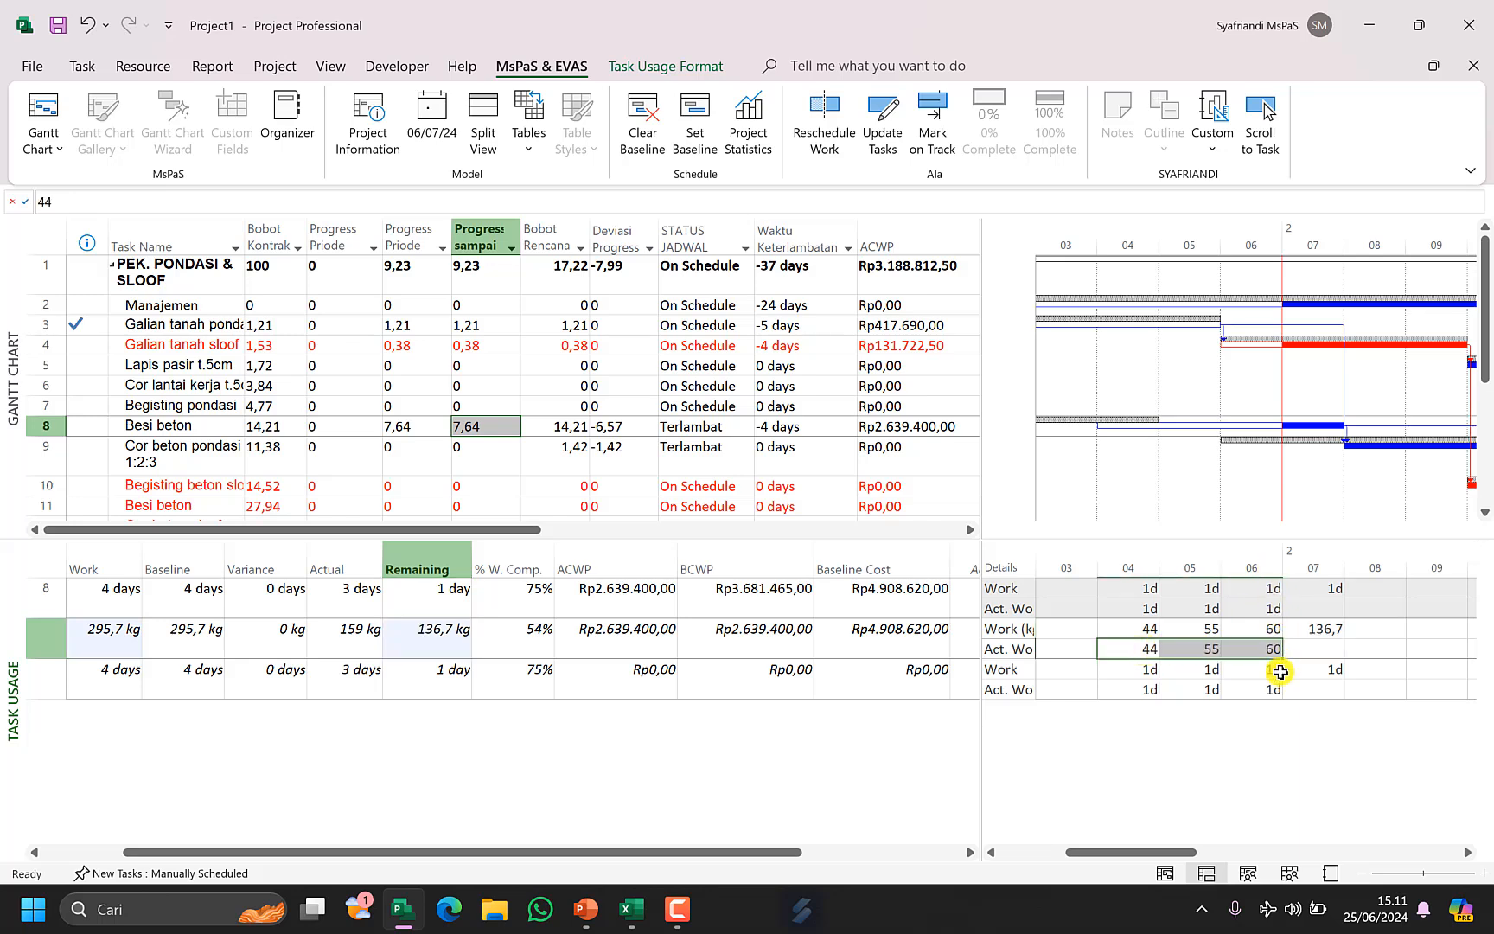
click(1264, 655)
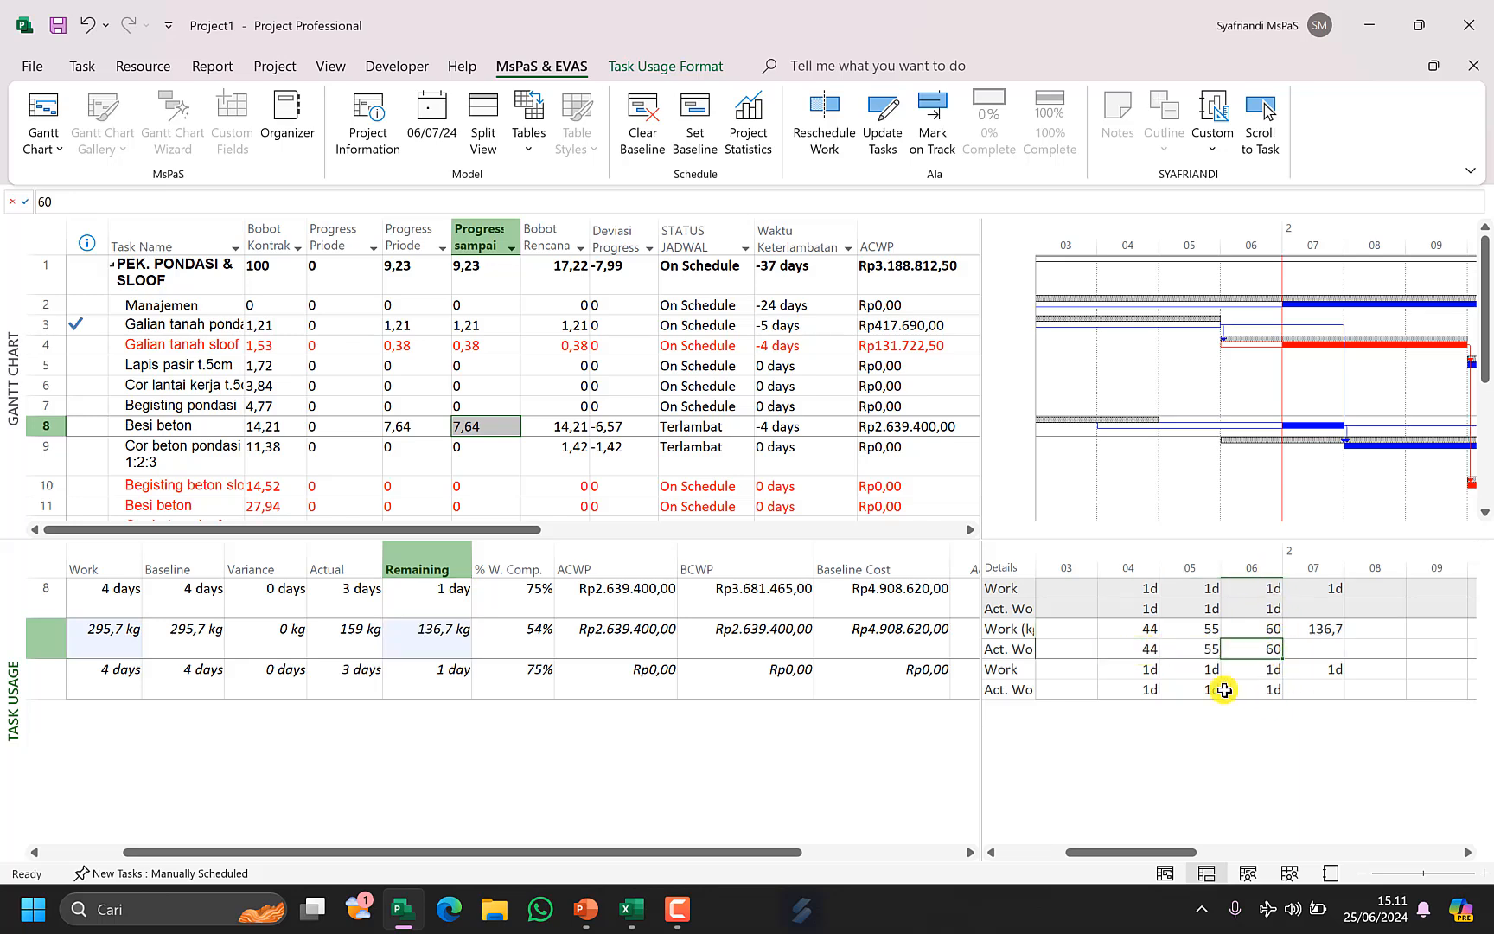
Increase the Besi beton task's remaining duration to 3 days.
click(465, 606)
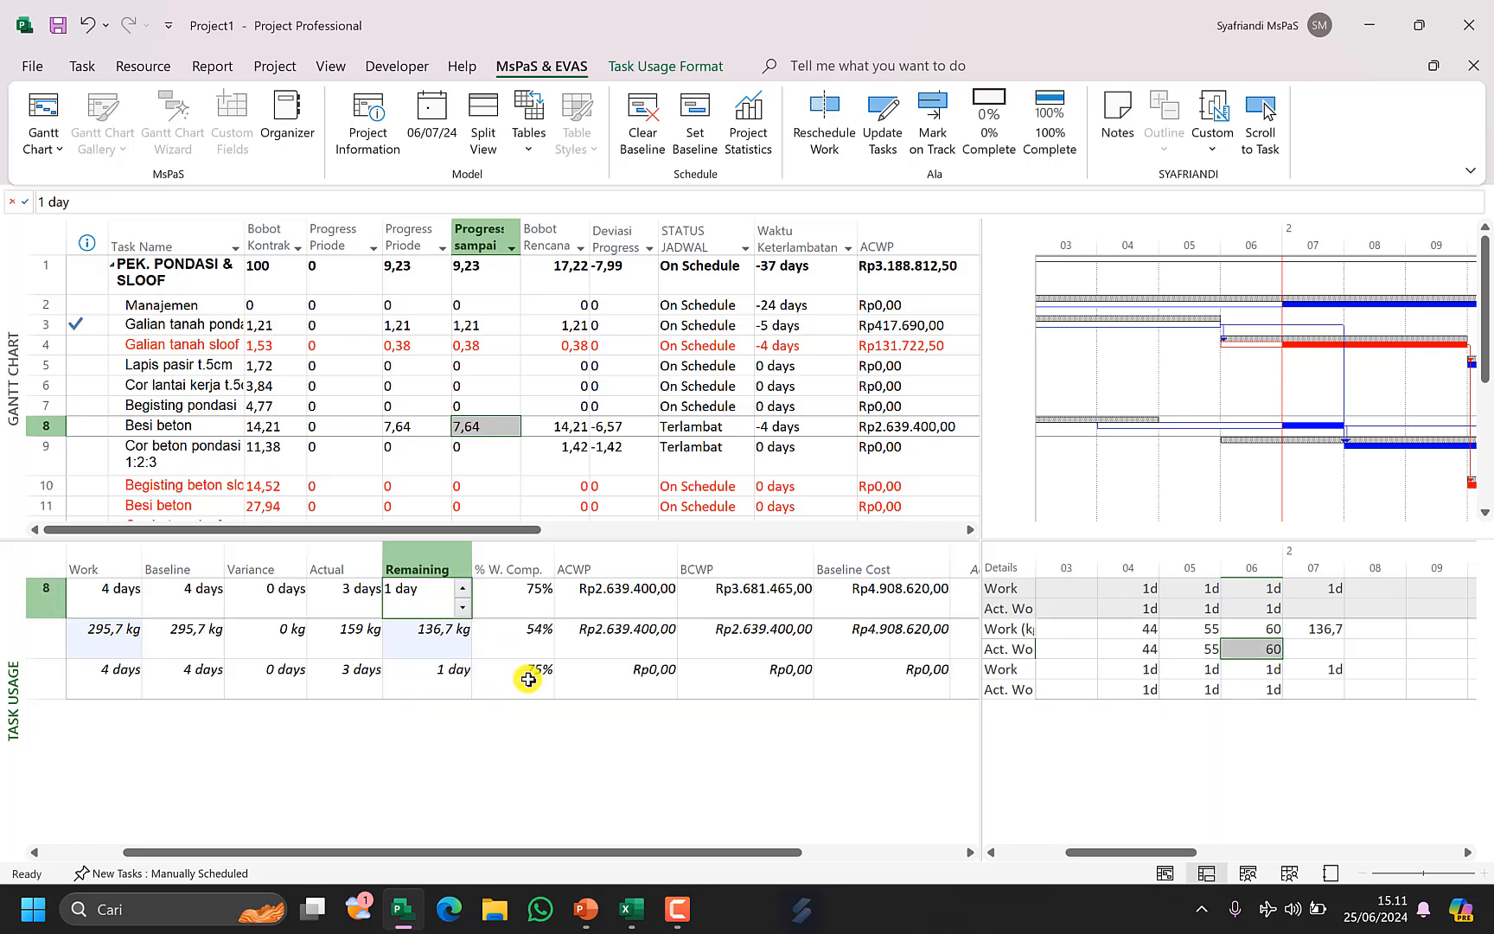
click(465, 591)
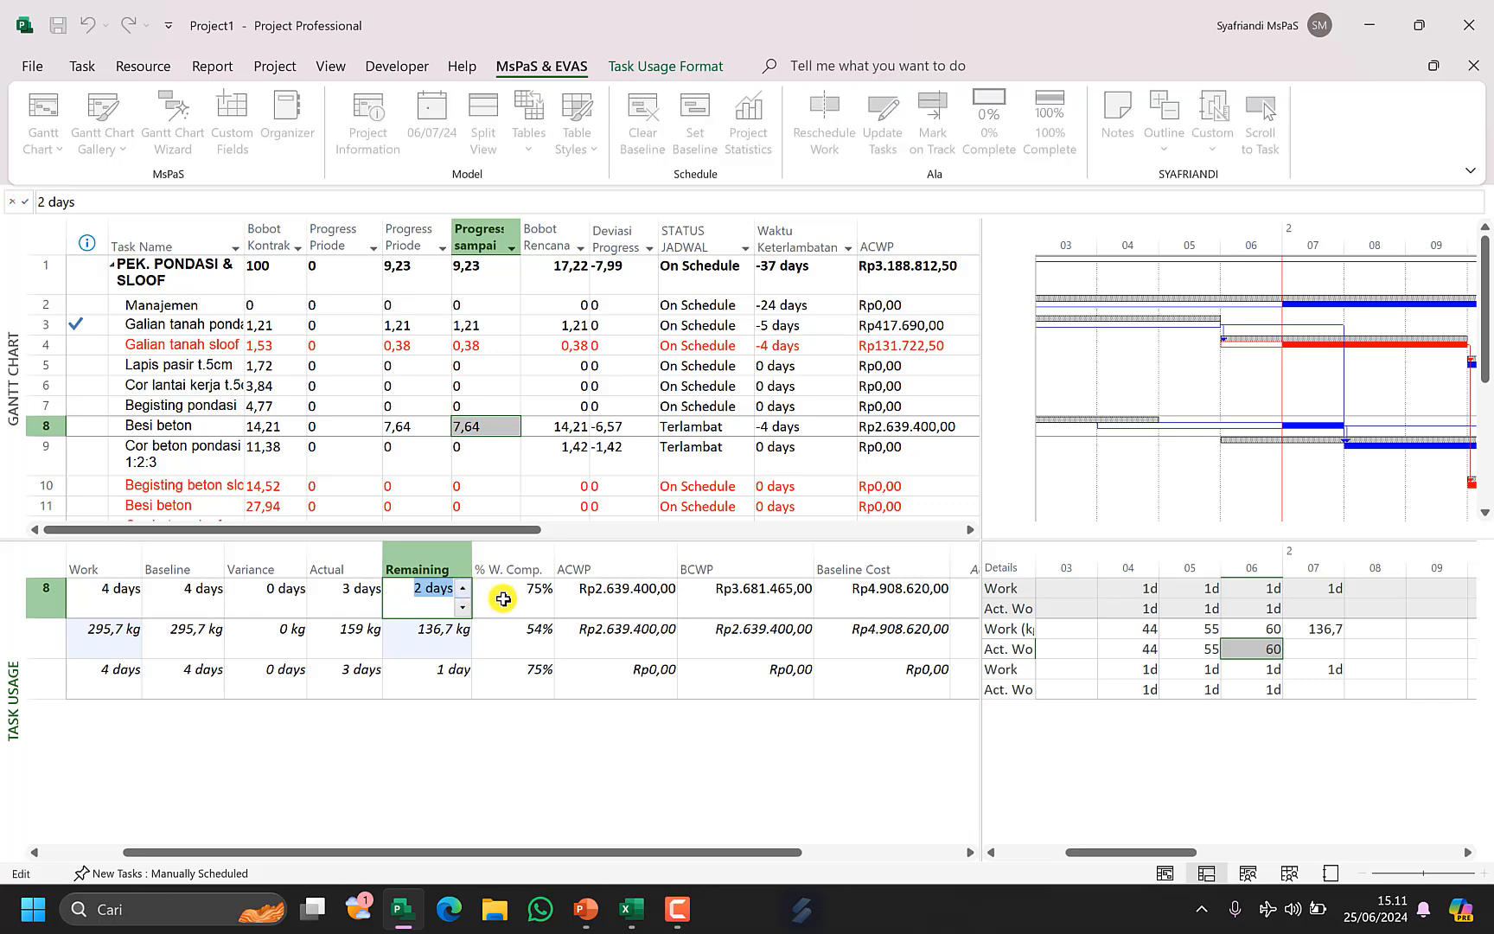
click(503, 600)
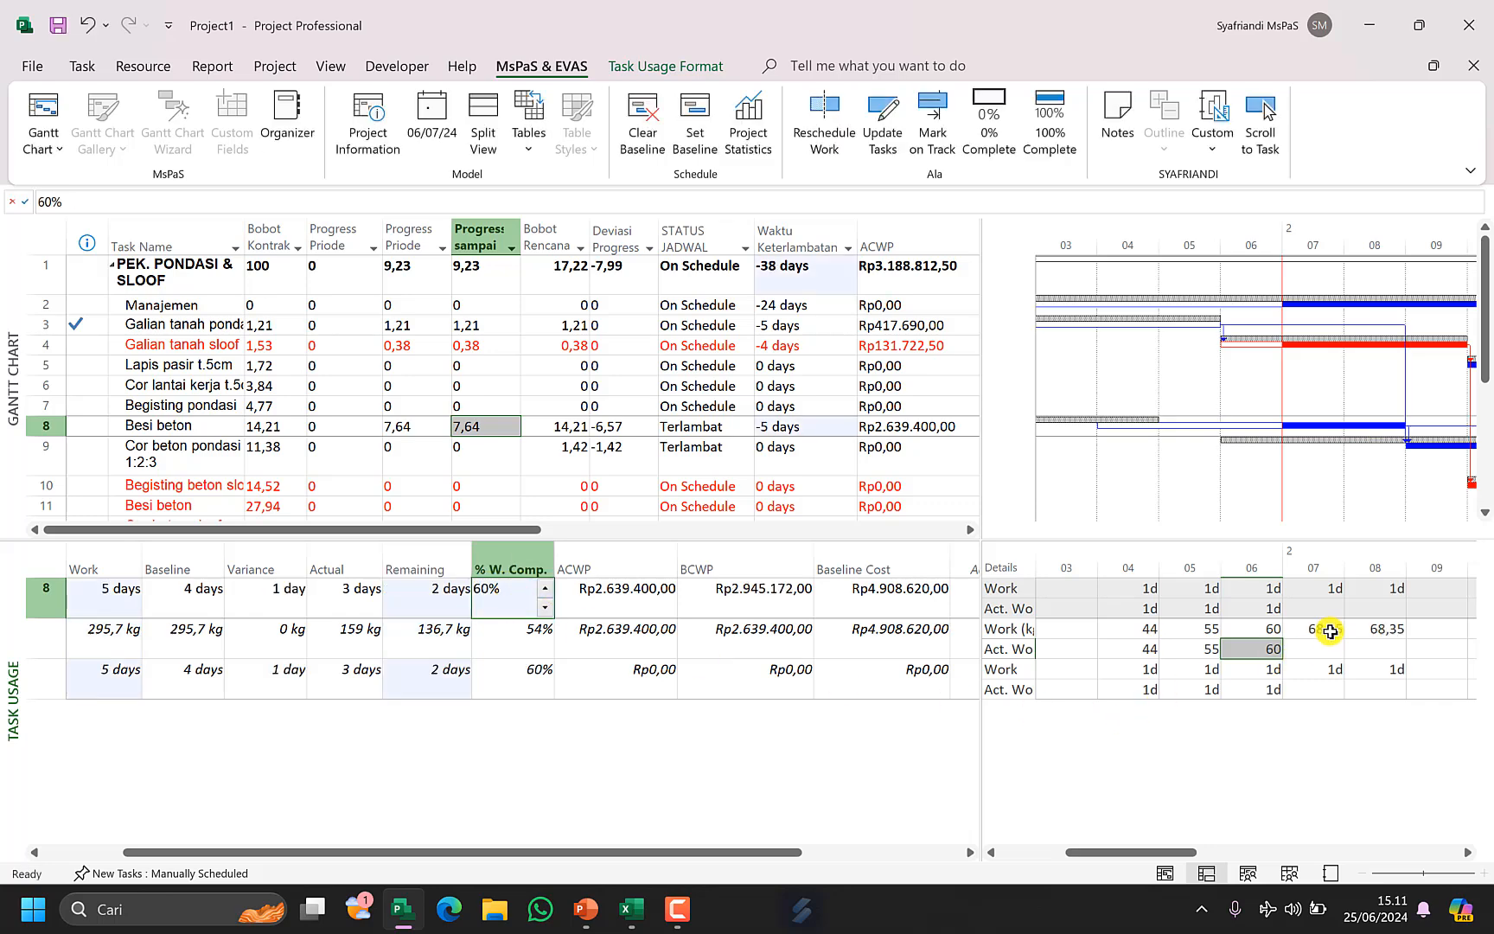
click(1390, 628)
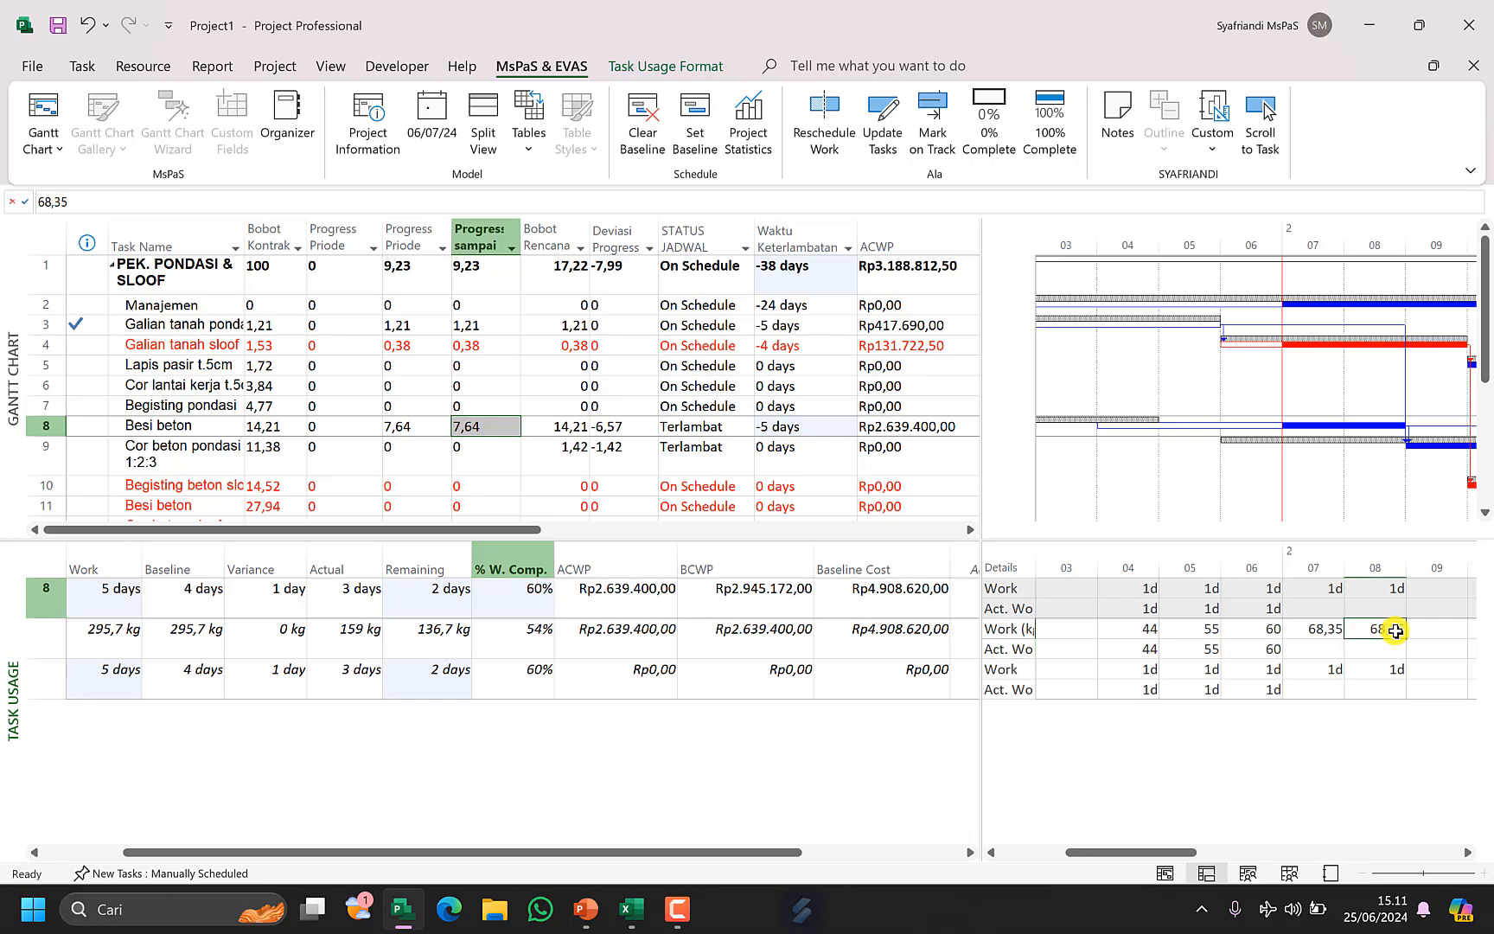
click(447, 607)
click(463, 588)
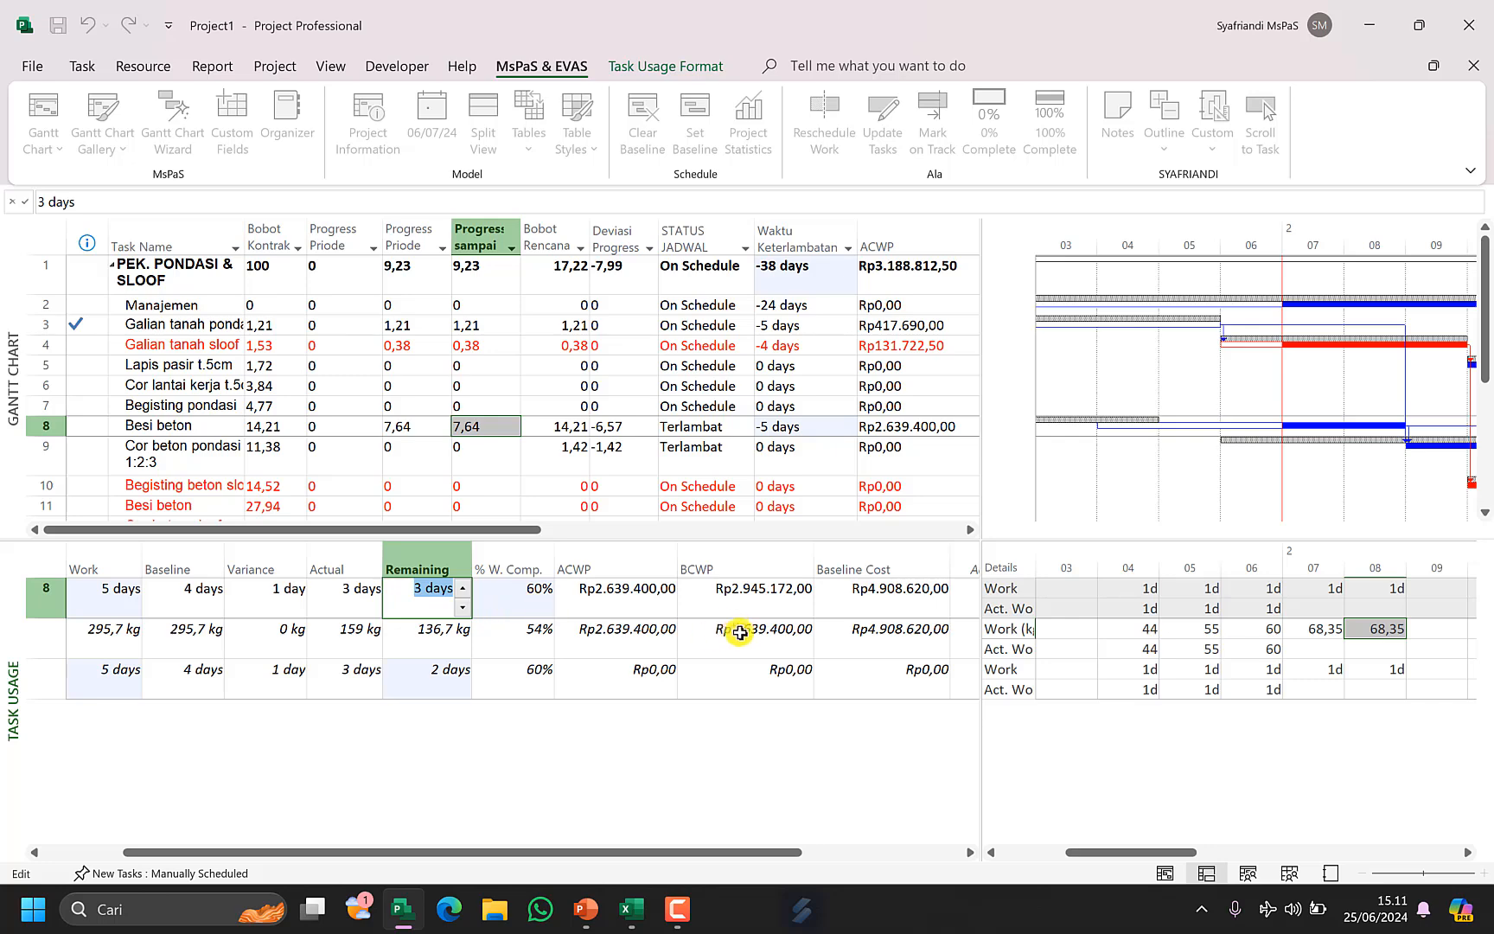
click(521, 609)
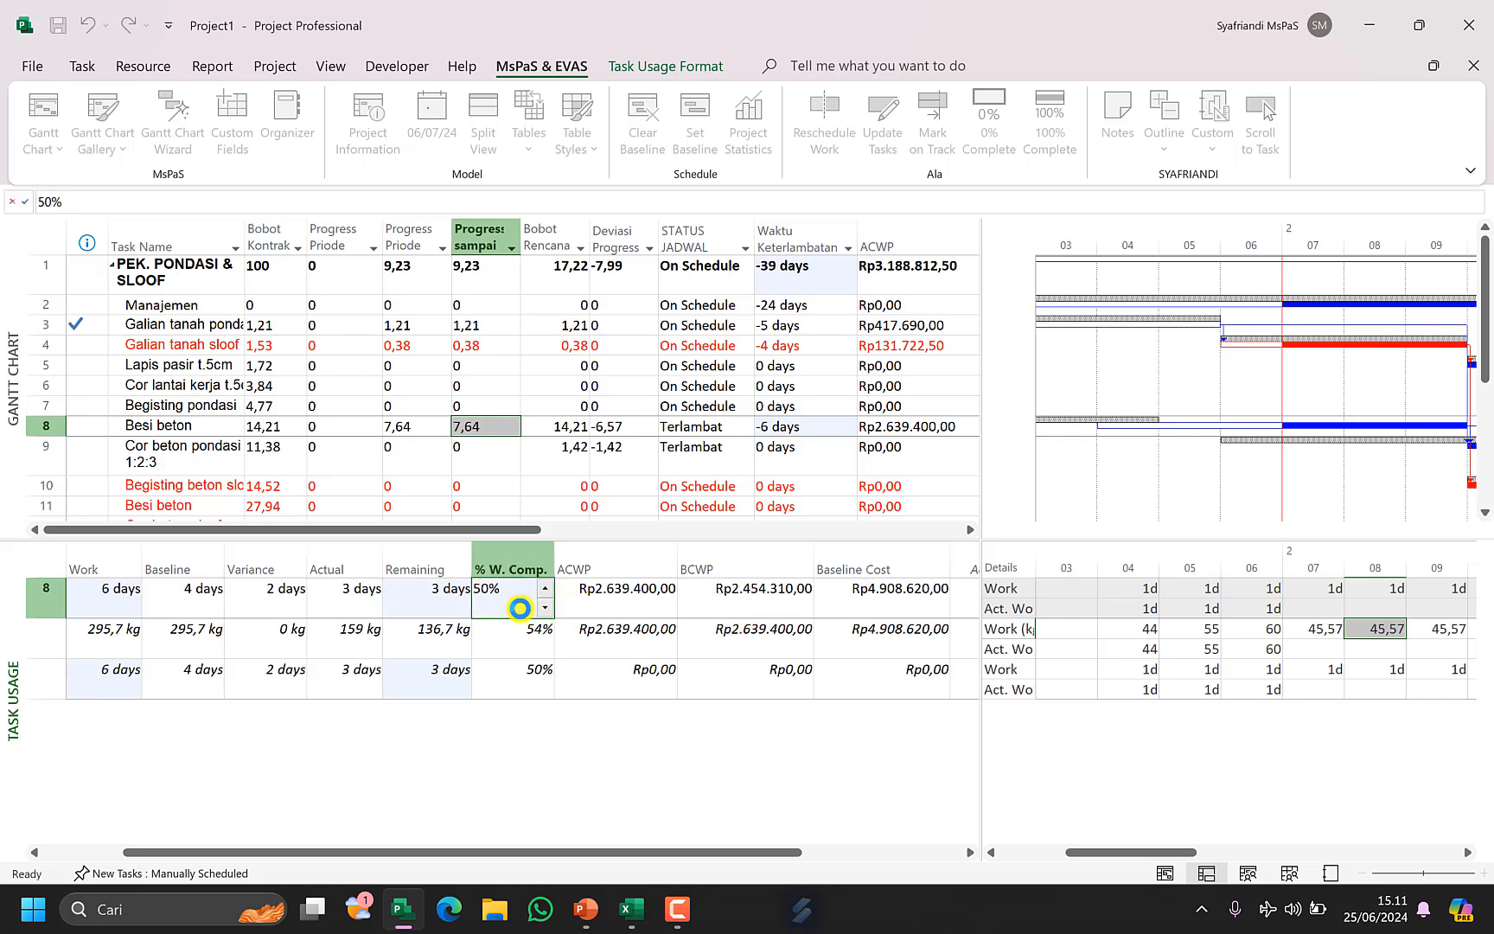
Switch to Excel and set the remaining duration R D in C9 to 3.
click(762, 605)
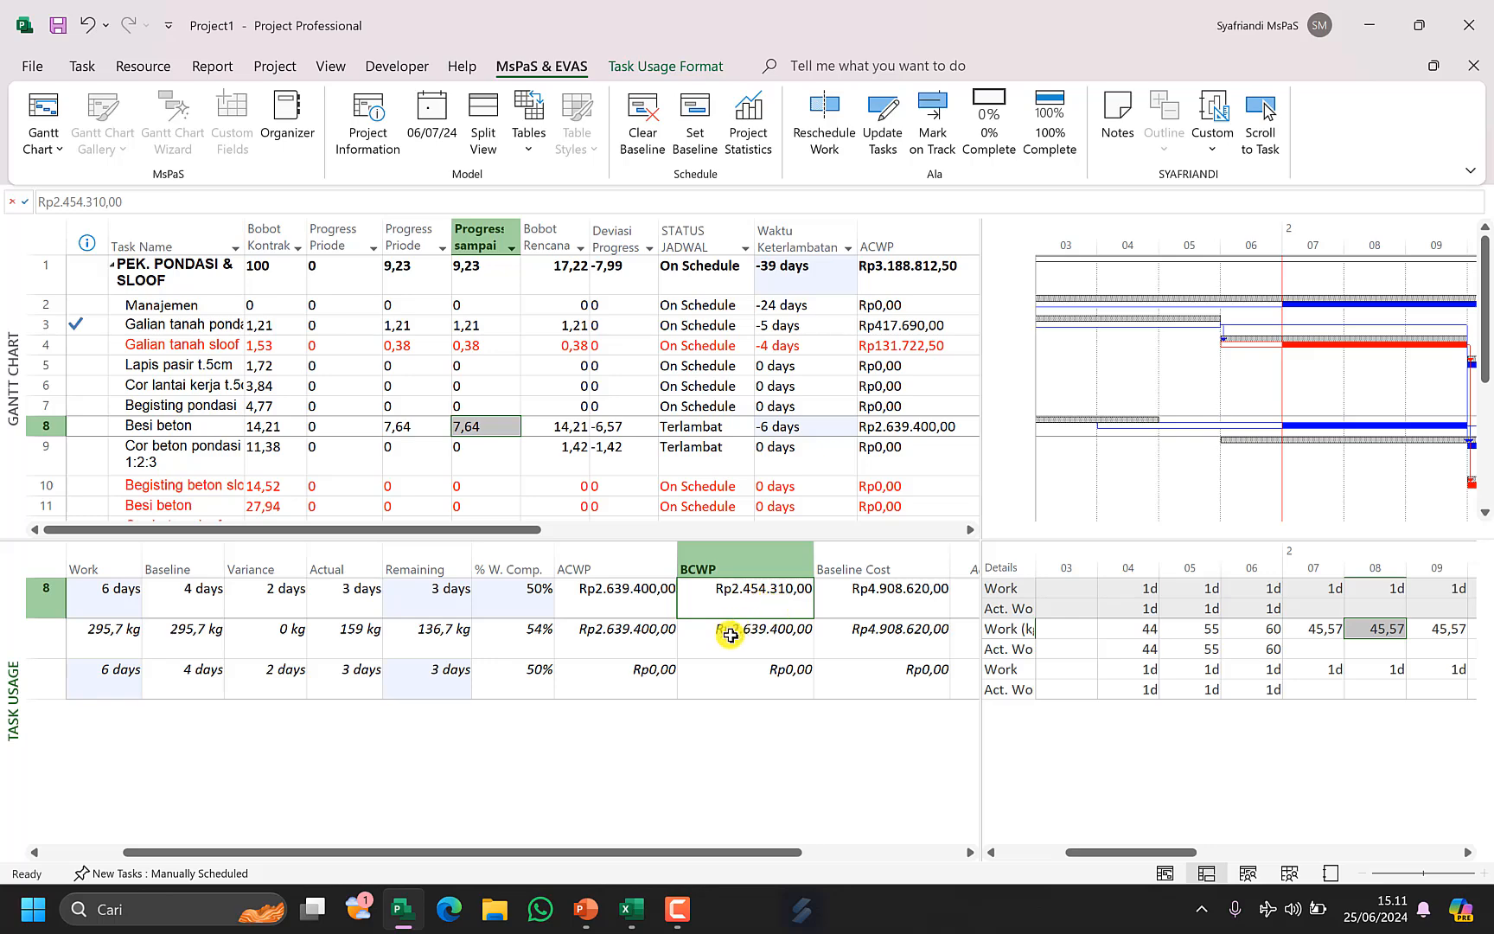
click(631, 908)
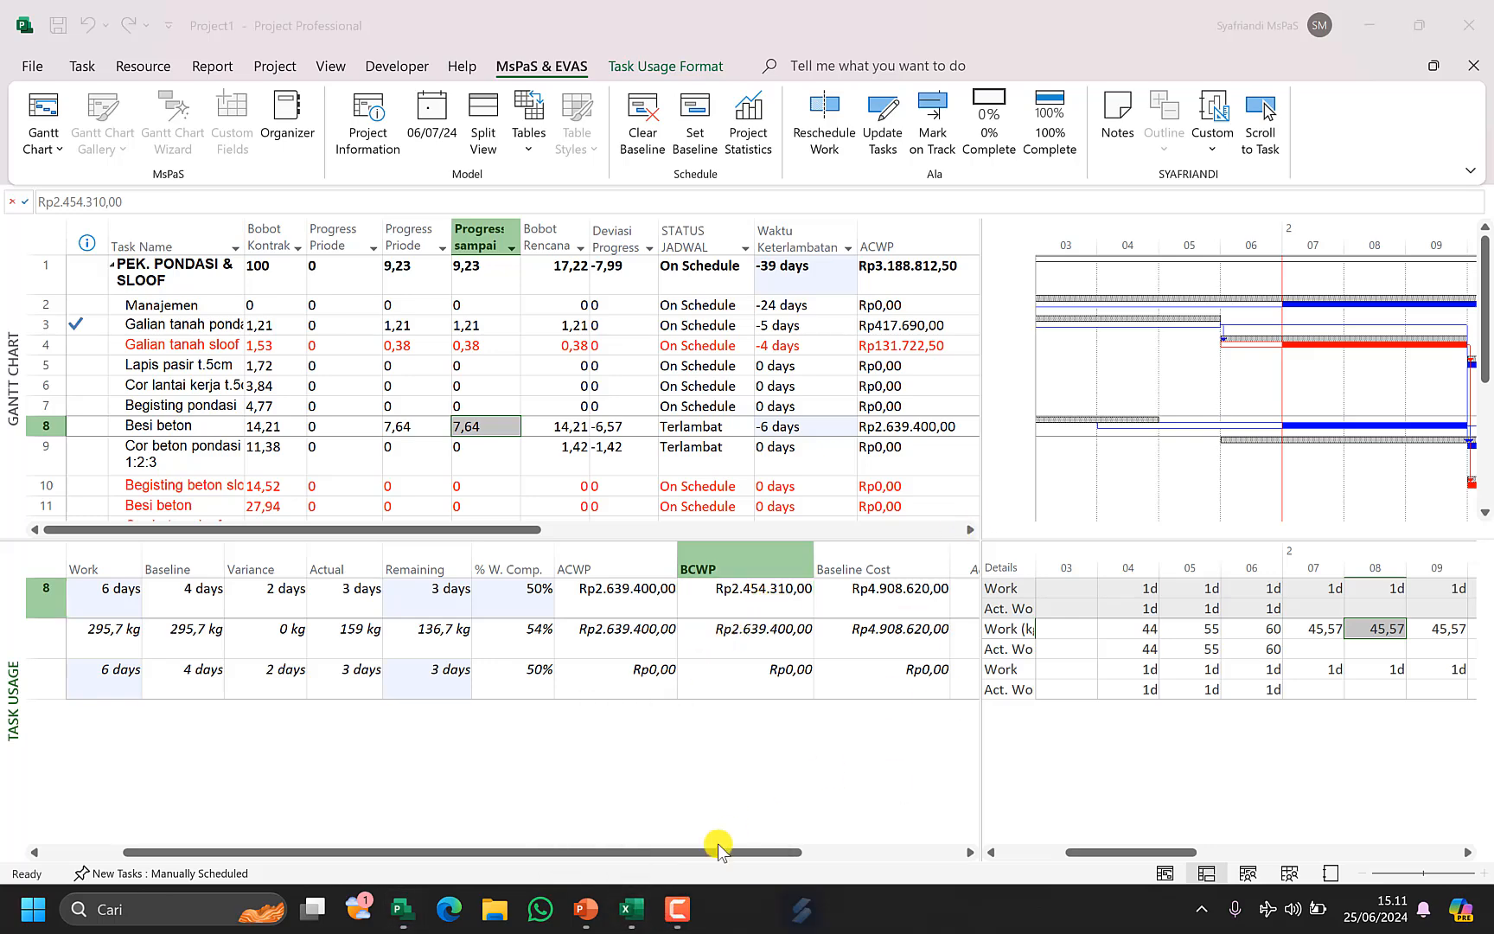
click(631, 908)
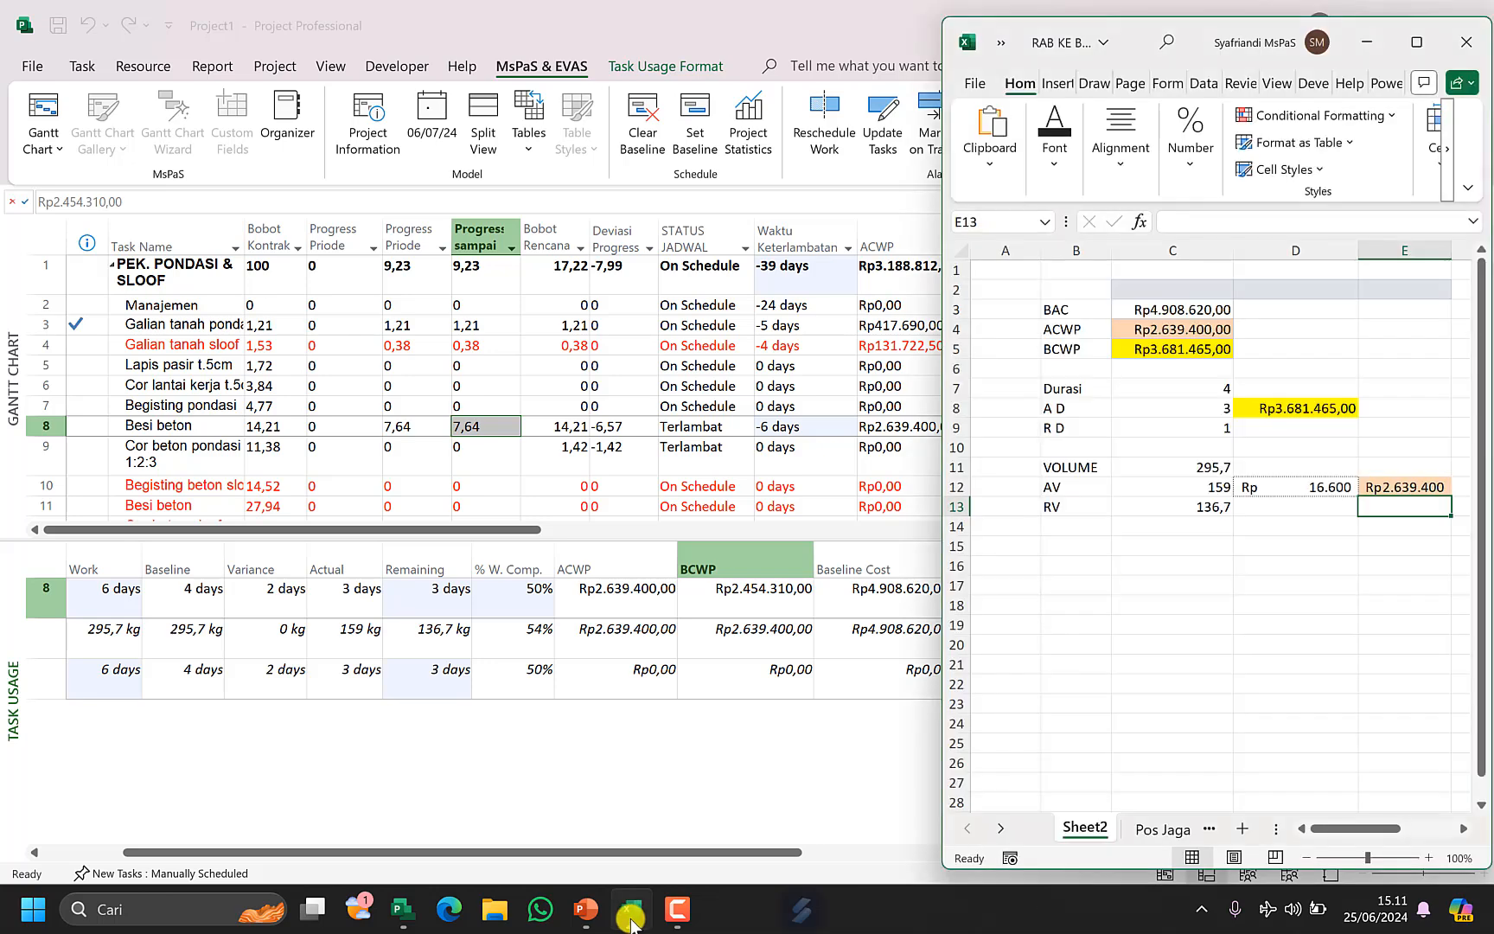
click(1161, 432)
click(1070, 412)
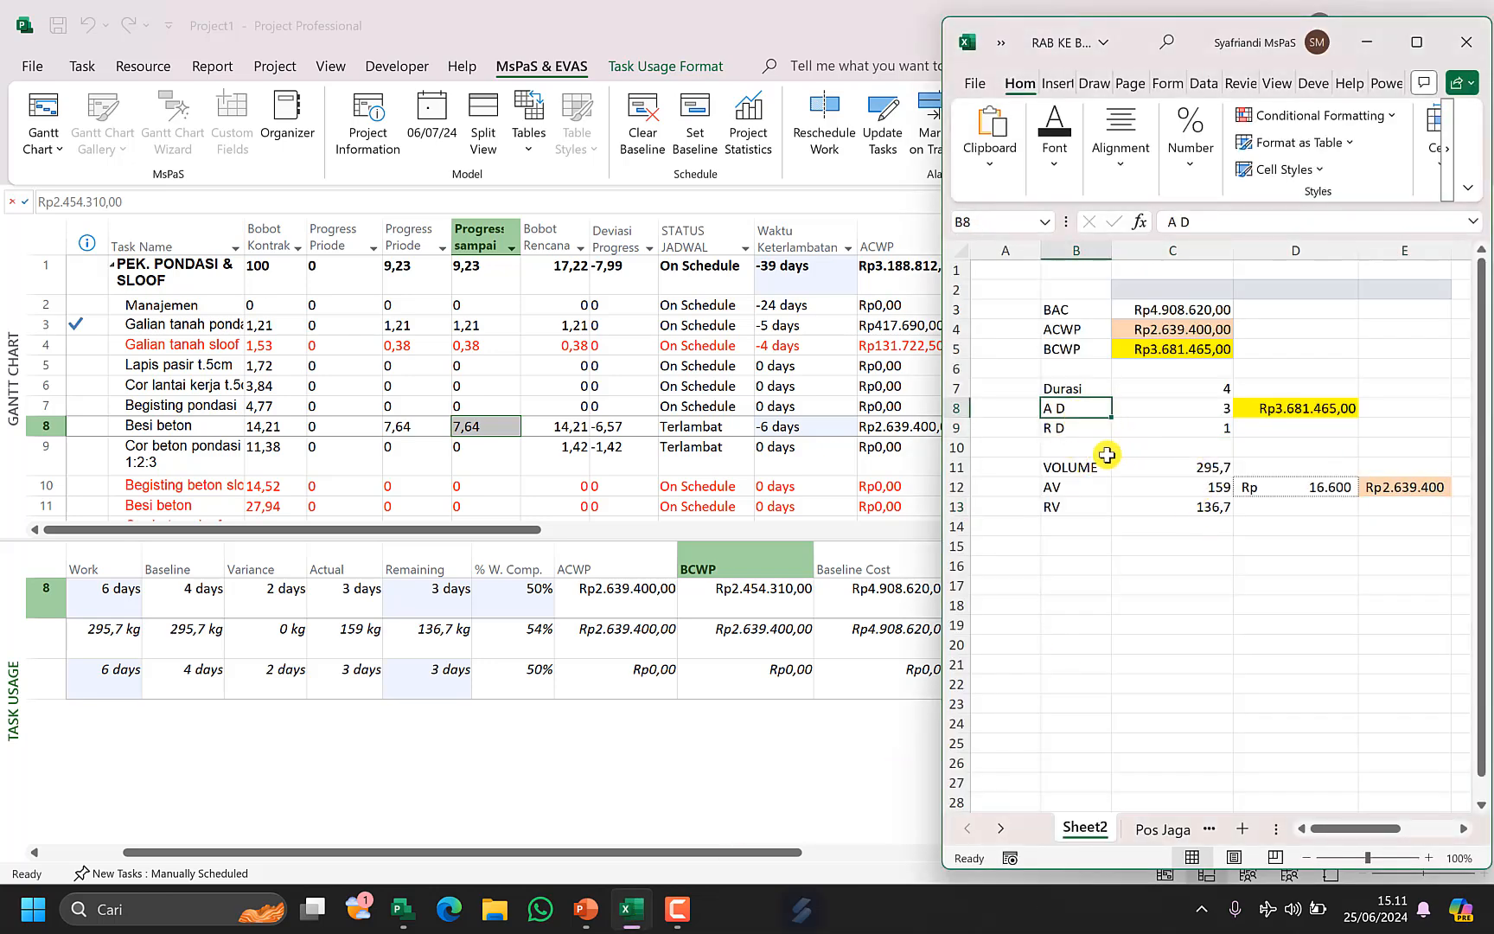
click(1191, 430)
text(3)
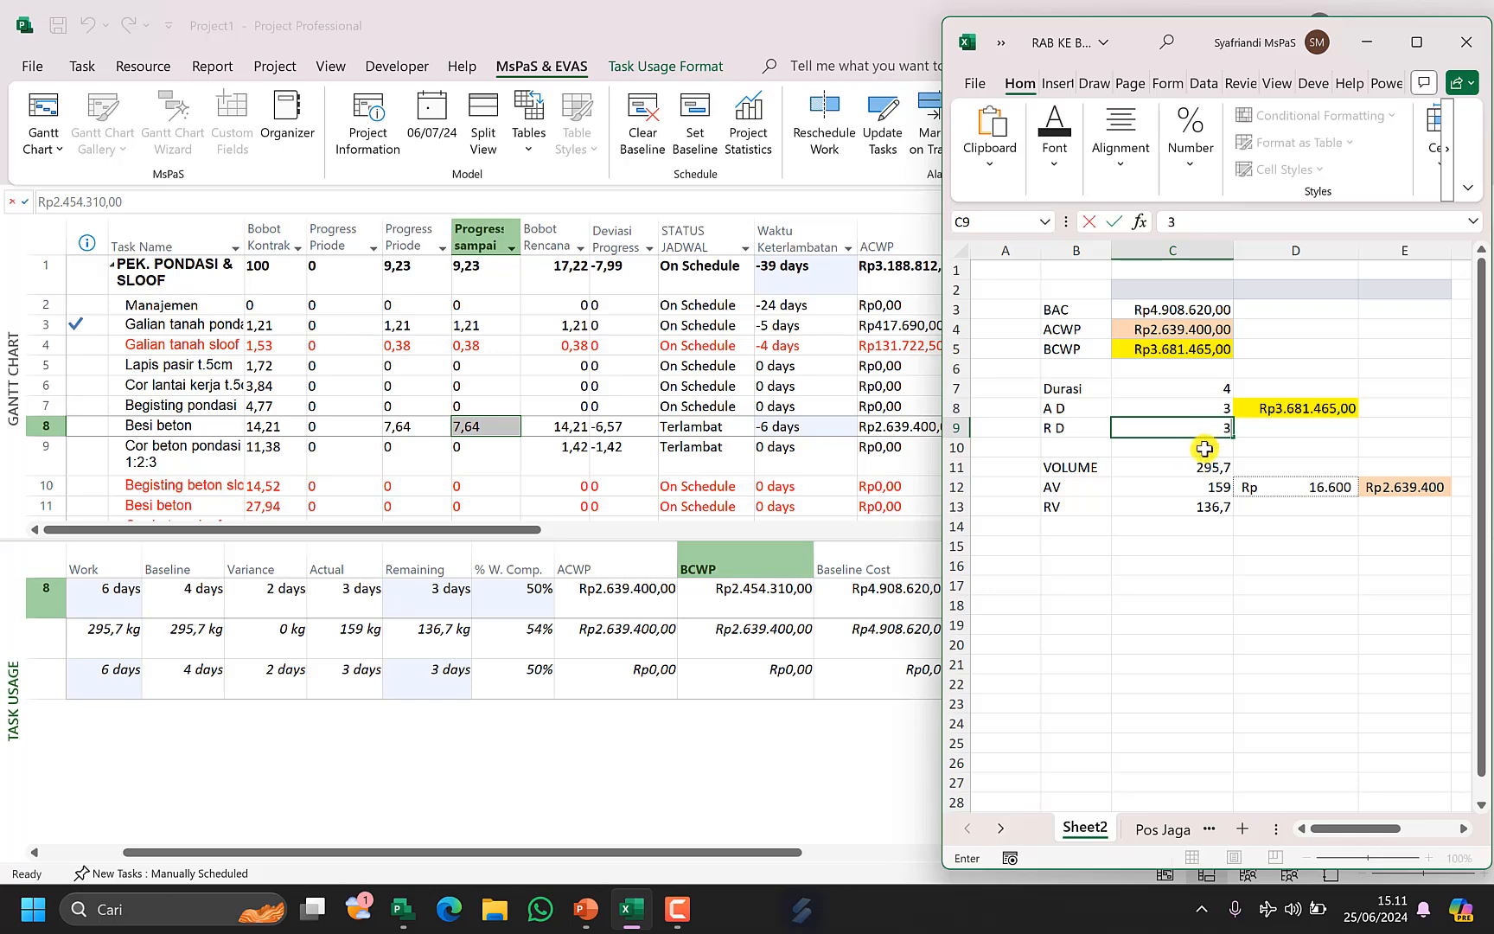
click(1259, 428)
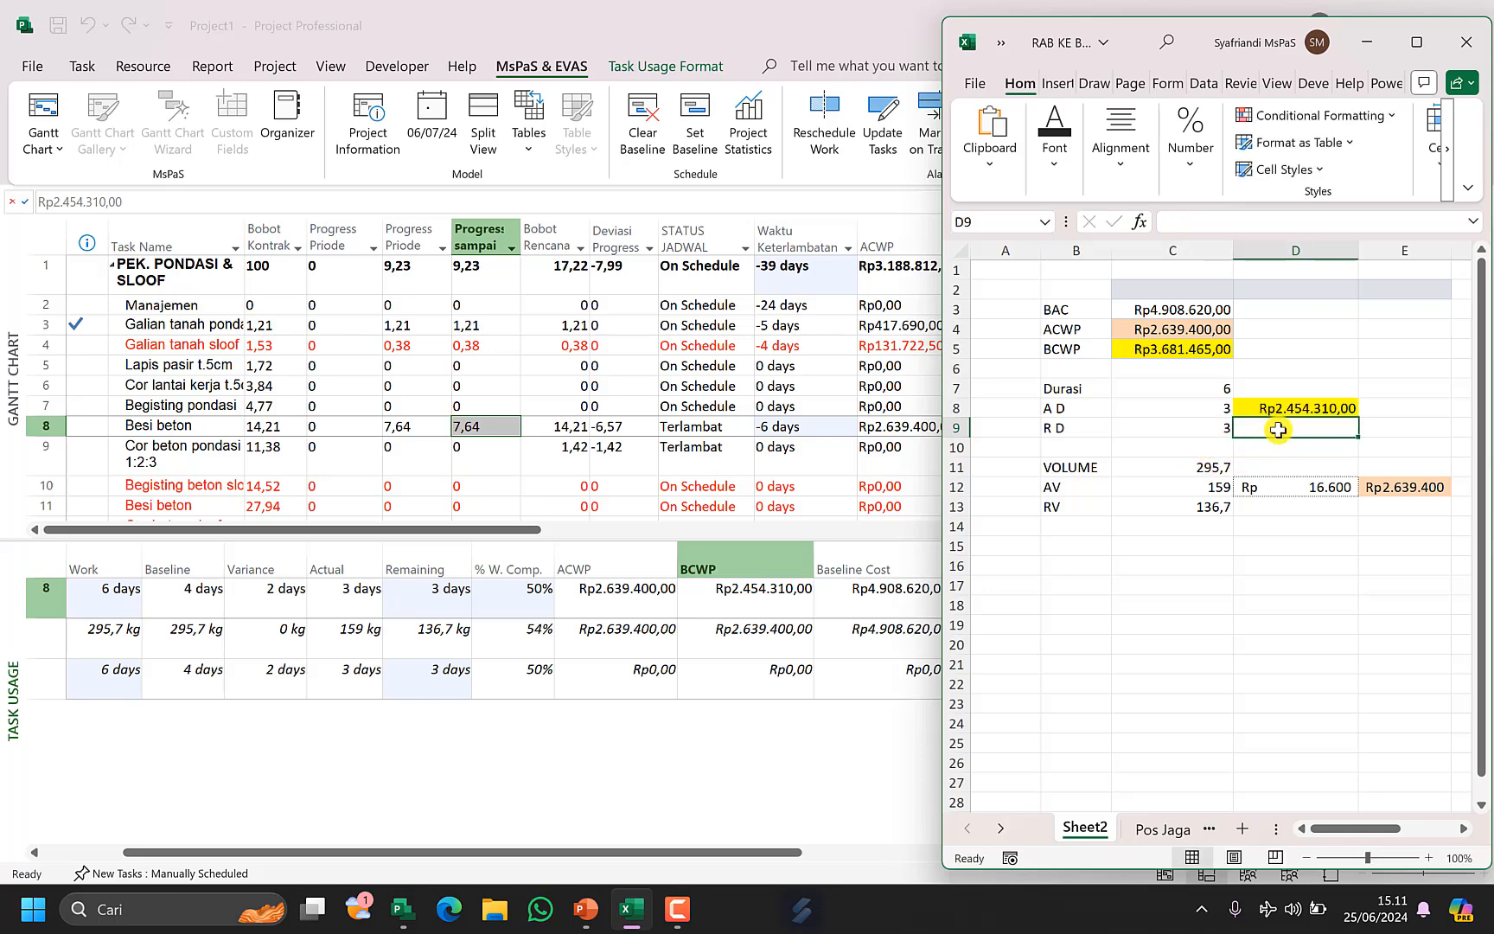
Check the Durasi formula in C7 and the VOLUME and AV cells.
click(1208, 386)
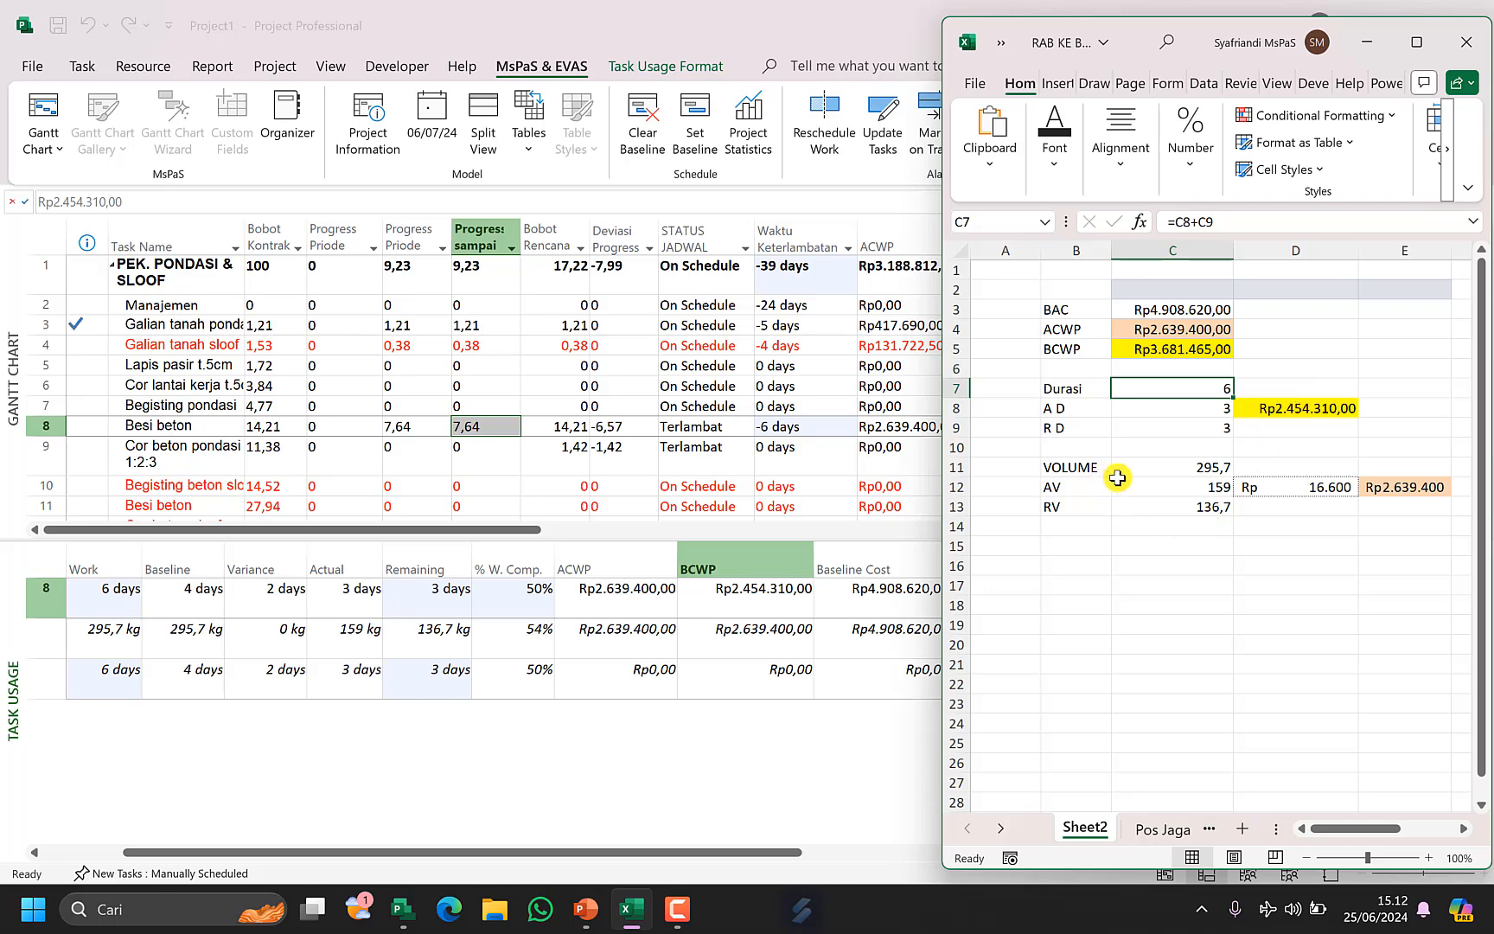
click(1195, 470)
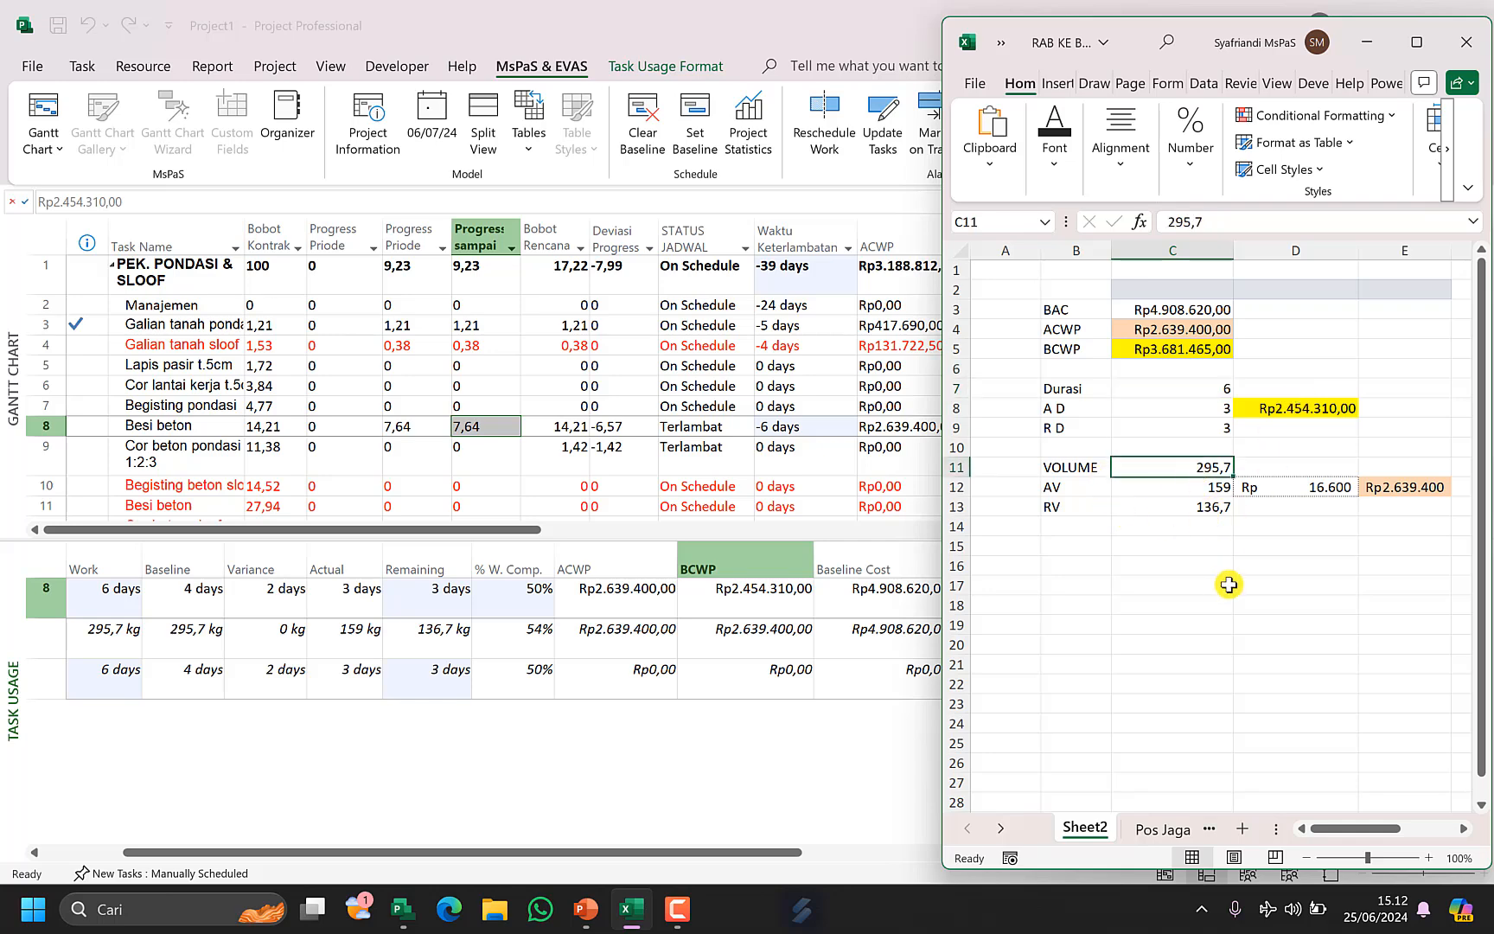
click(1208, 487)
Set the Besi beton assignment's actual work on day 06 to 40.
click(502, 659)
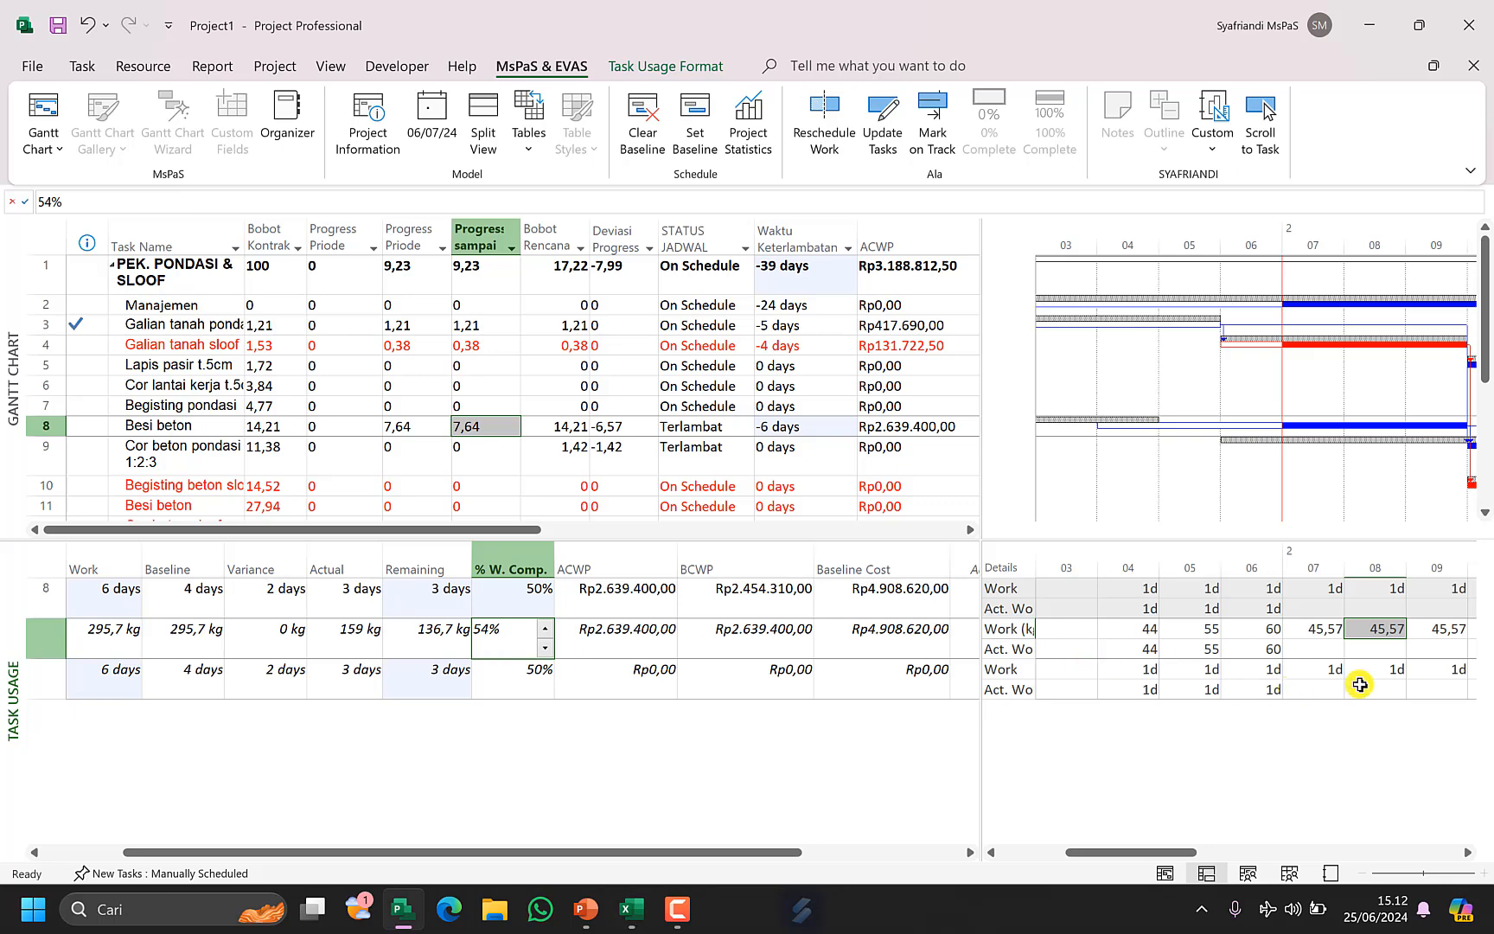
click(1271, 647)
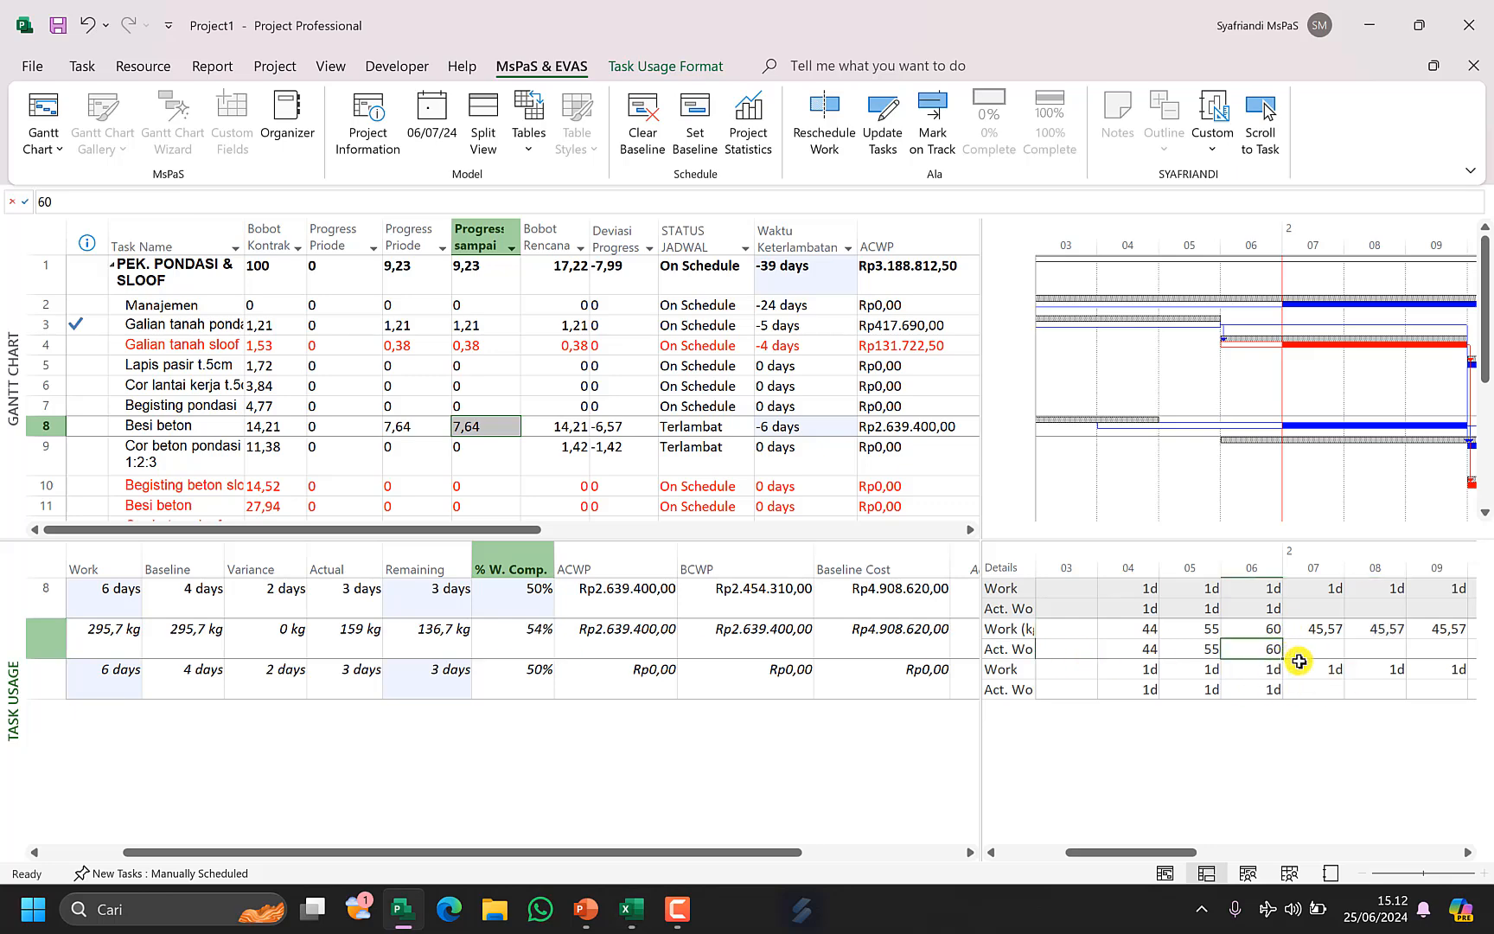
text(4)
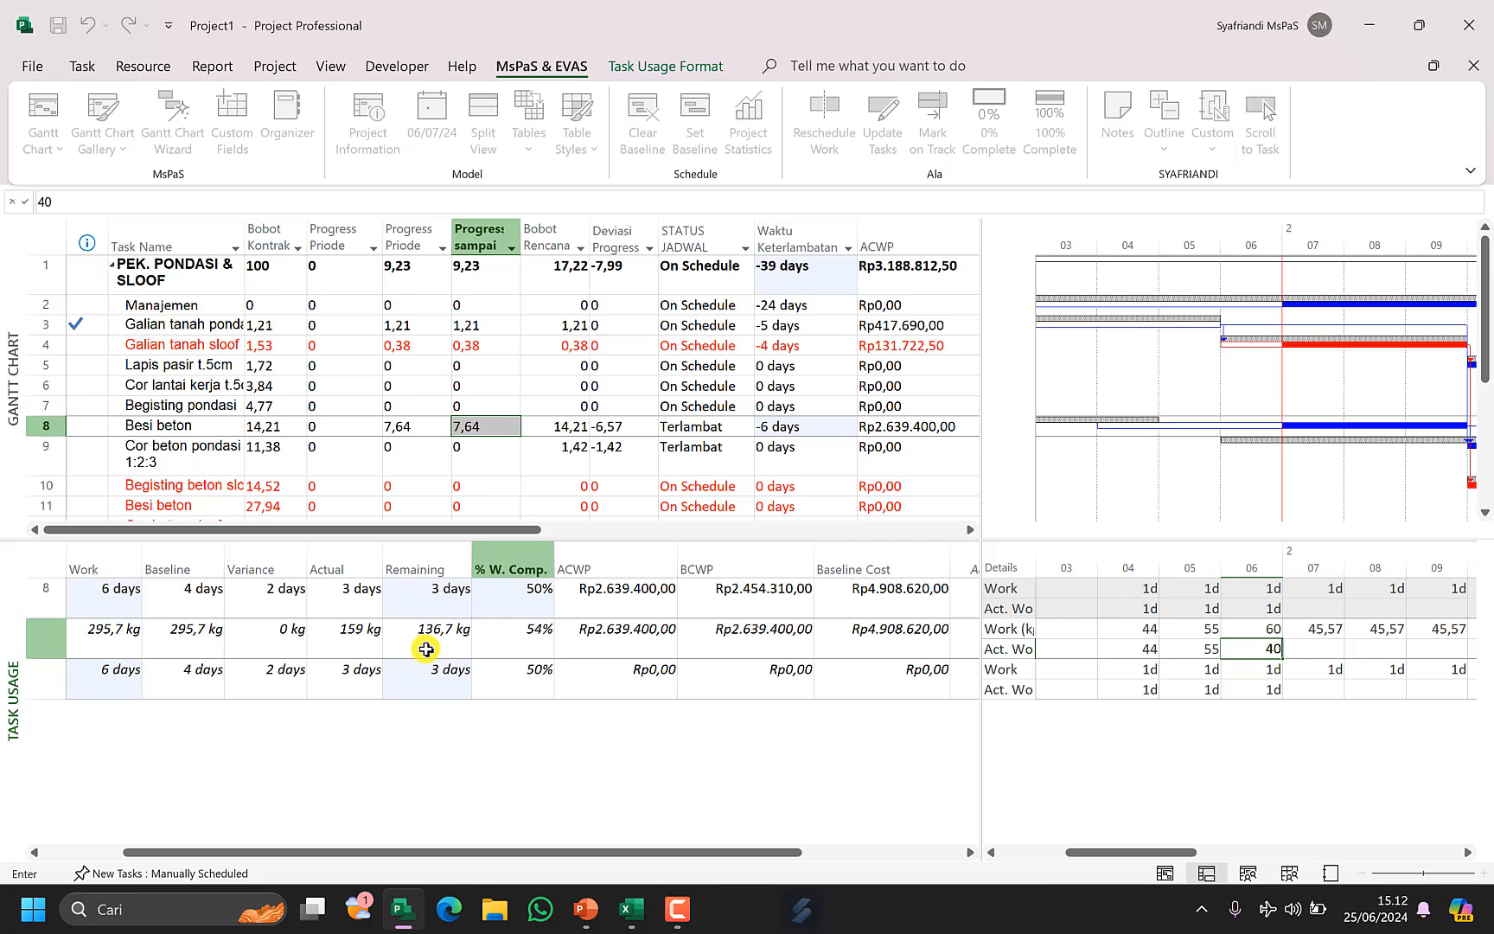
key(Return)
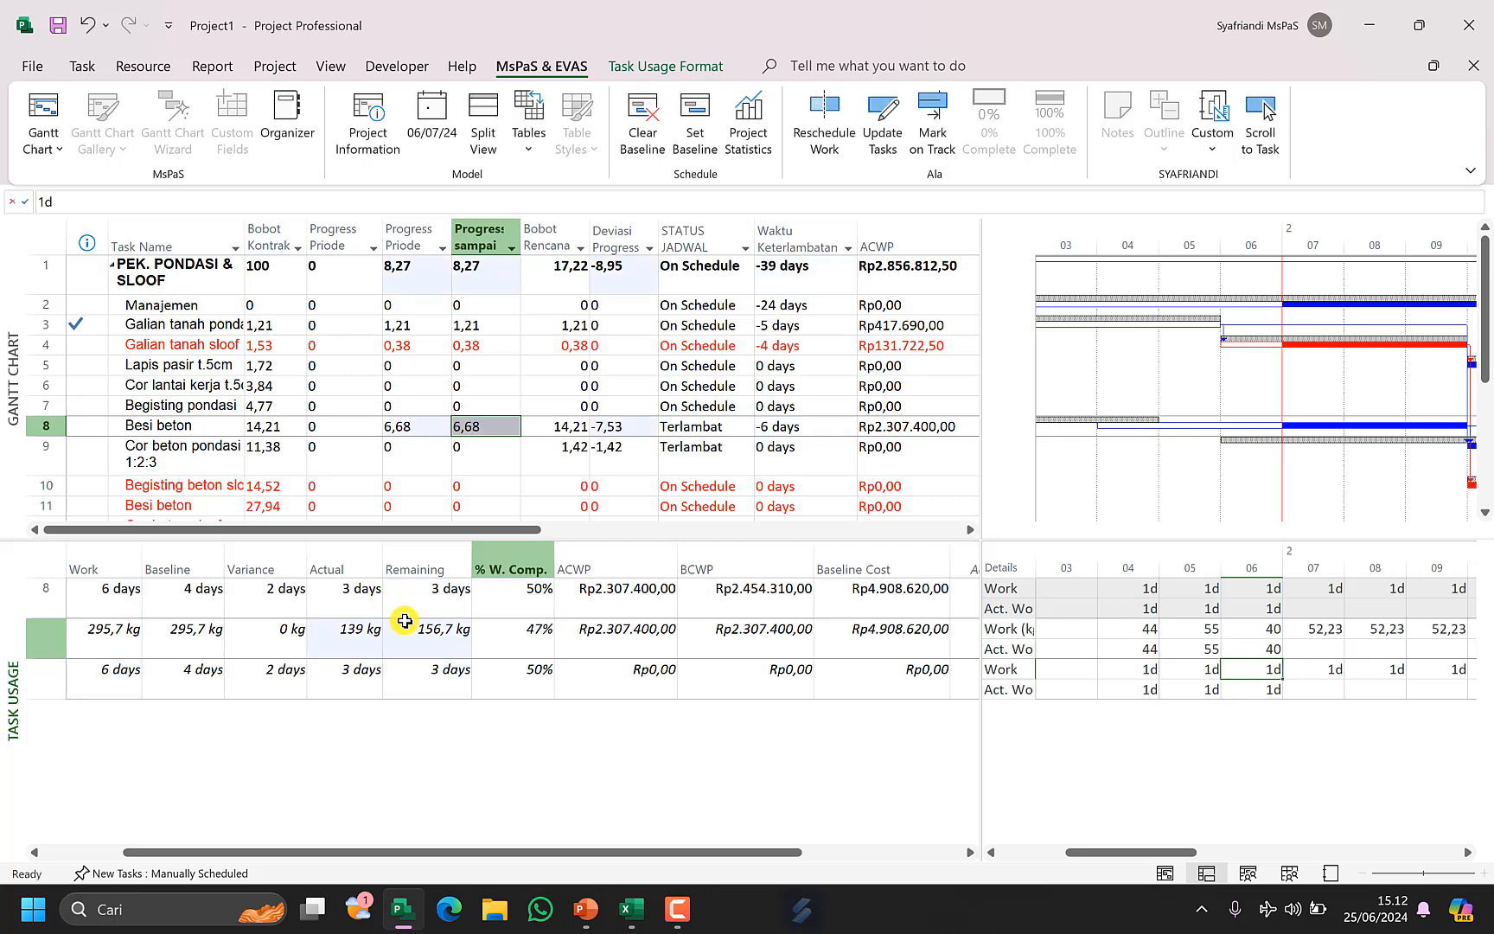
Switch to Excel and set the AV volume in C12 to 139 to match the updated actual work.
click(369, 641)
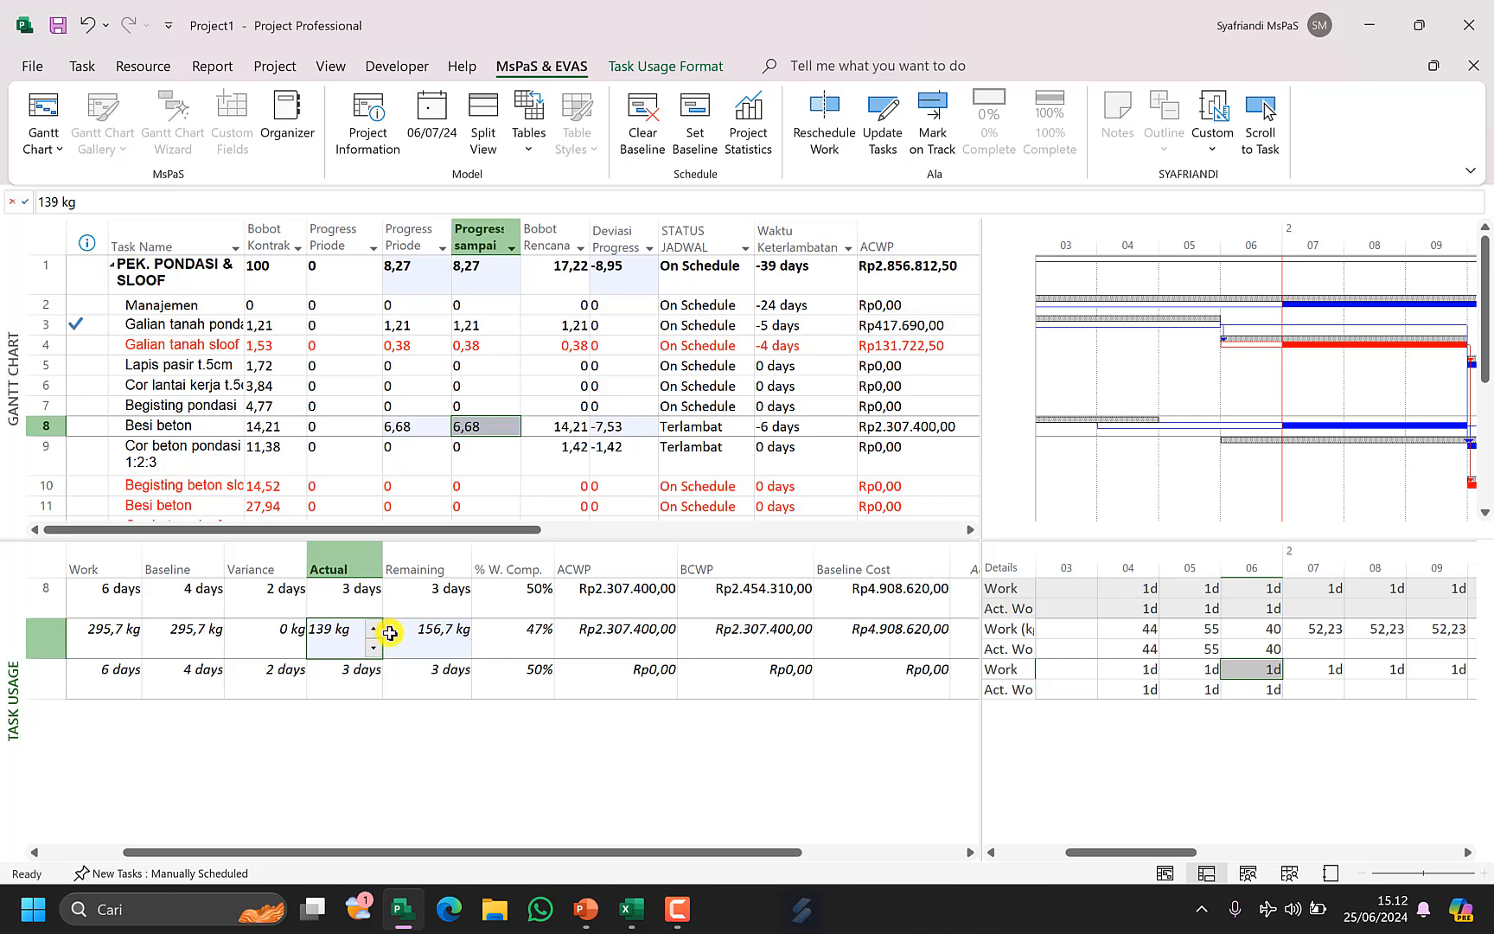
click(443, 631)
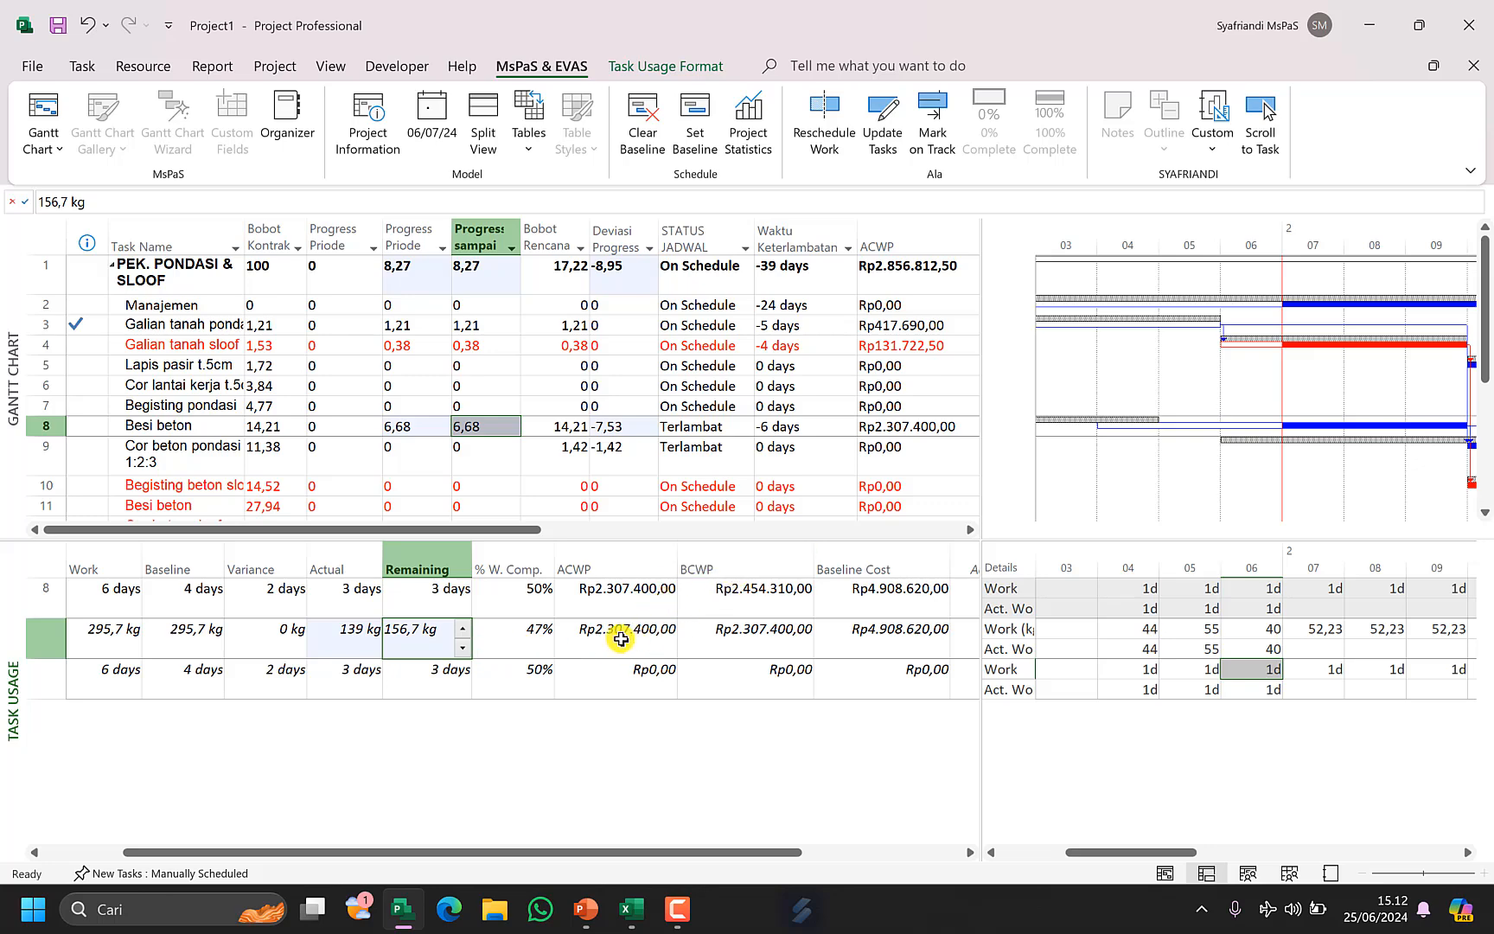
click(624, 594)
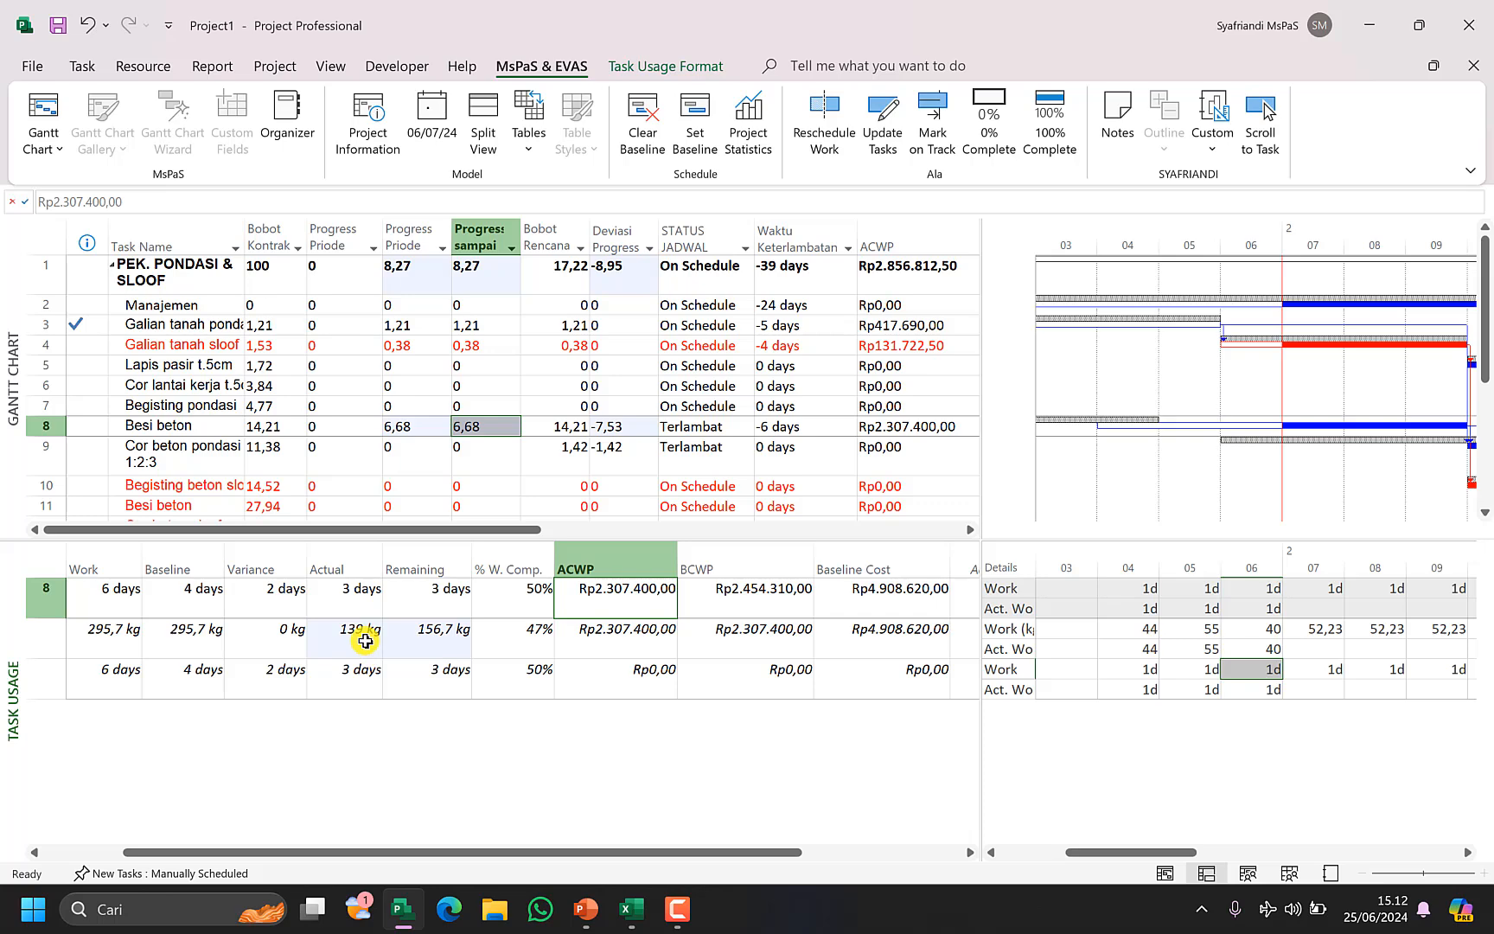
click(631, 909)
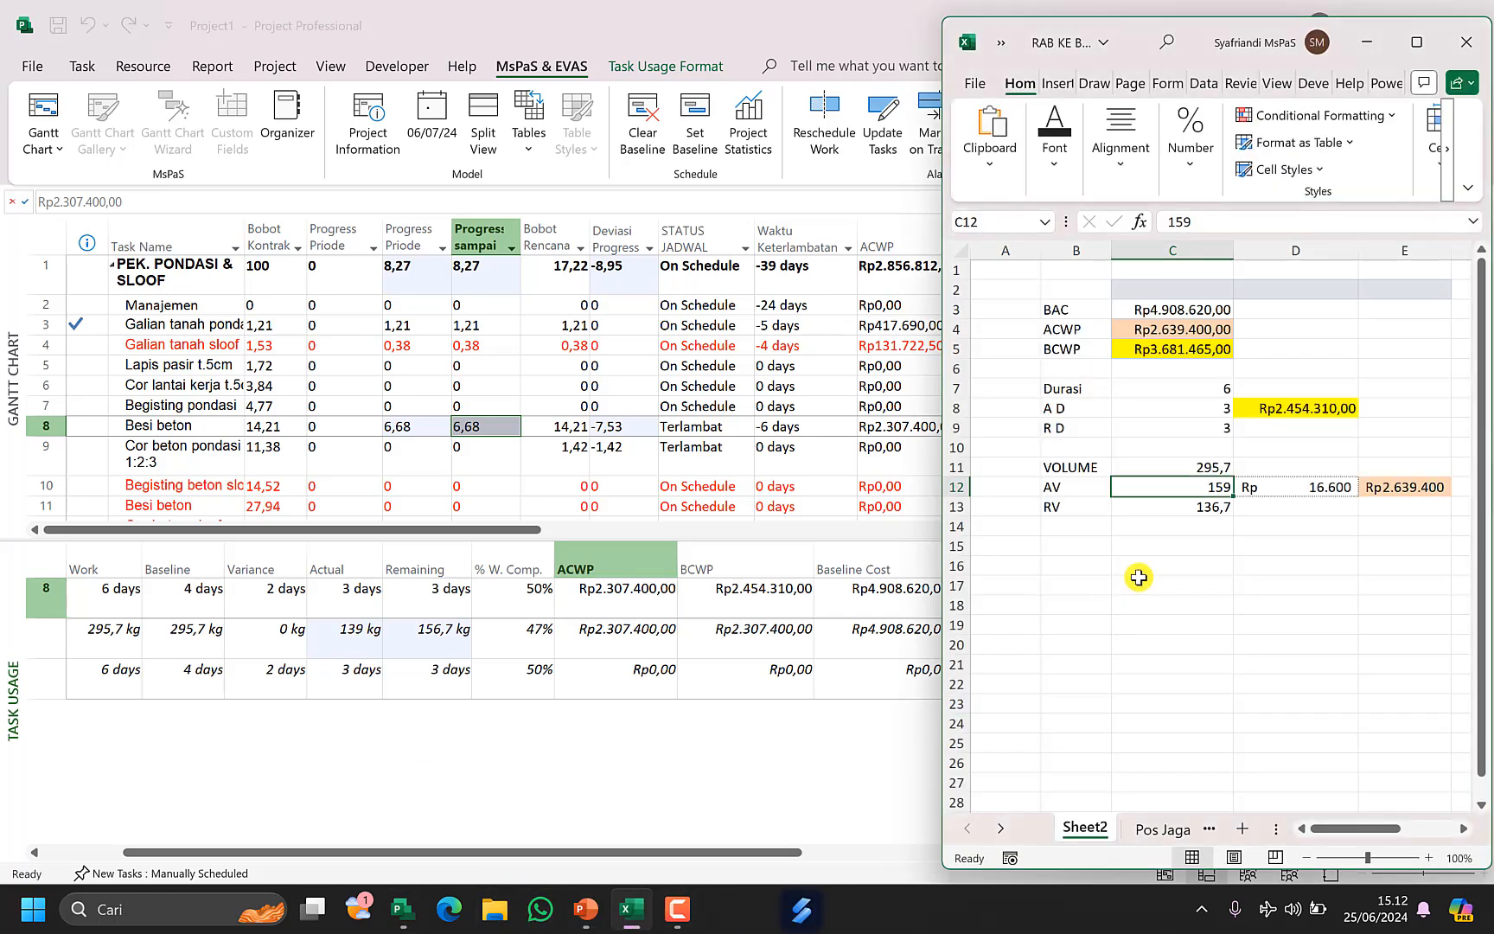
text(1)
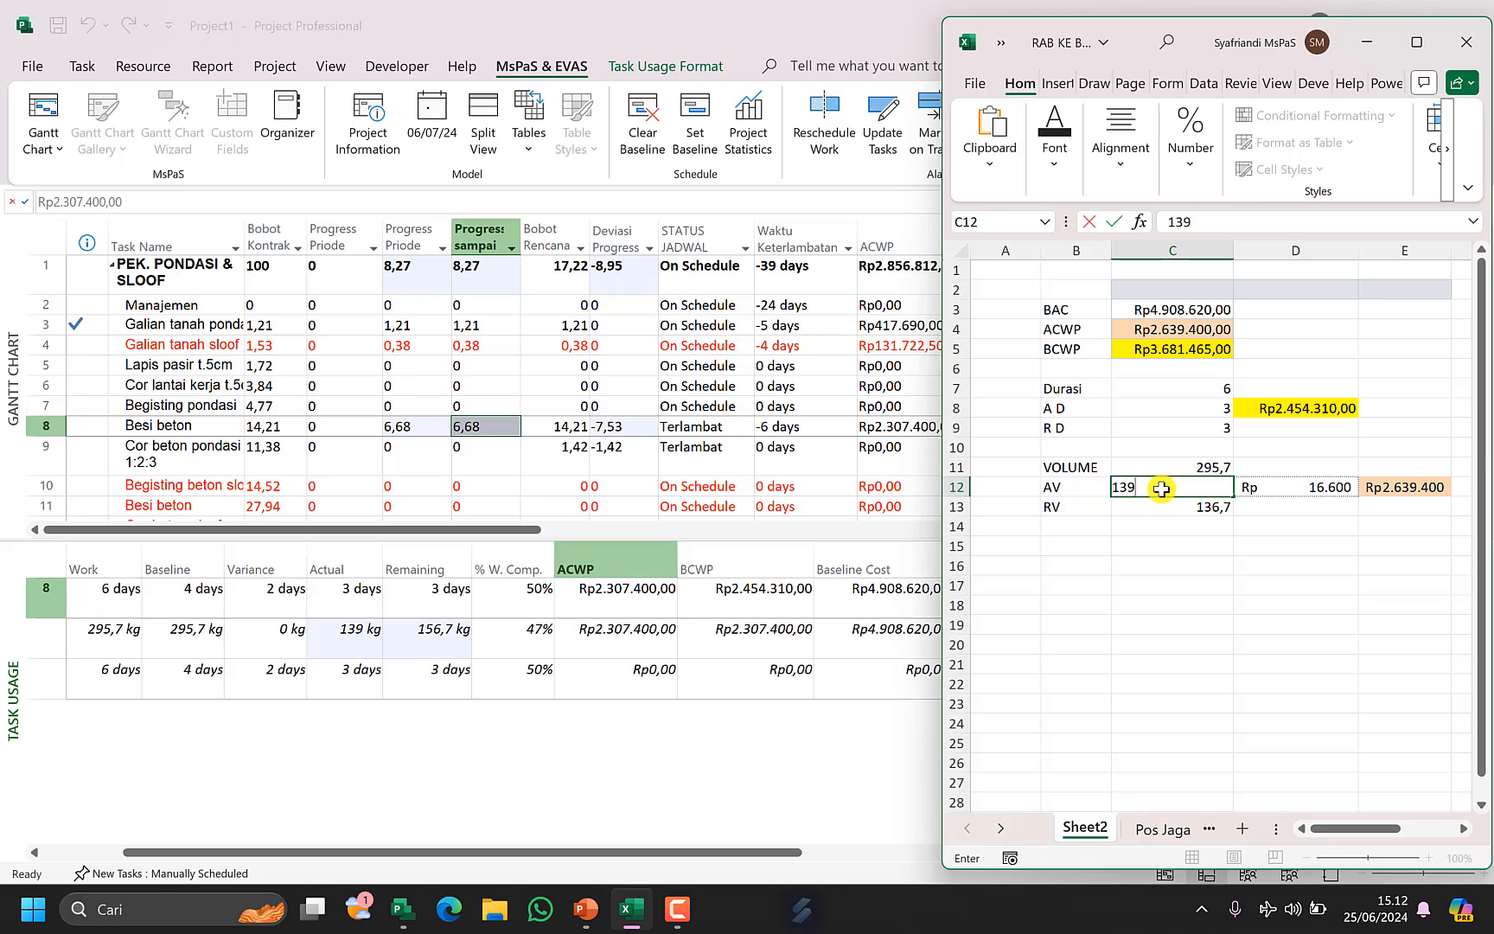
key(Return)
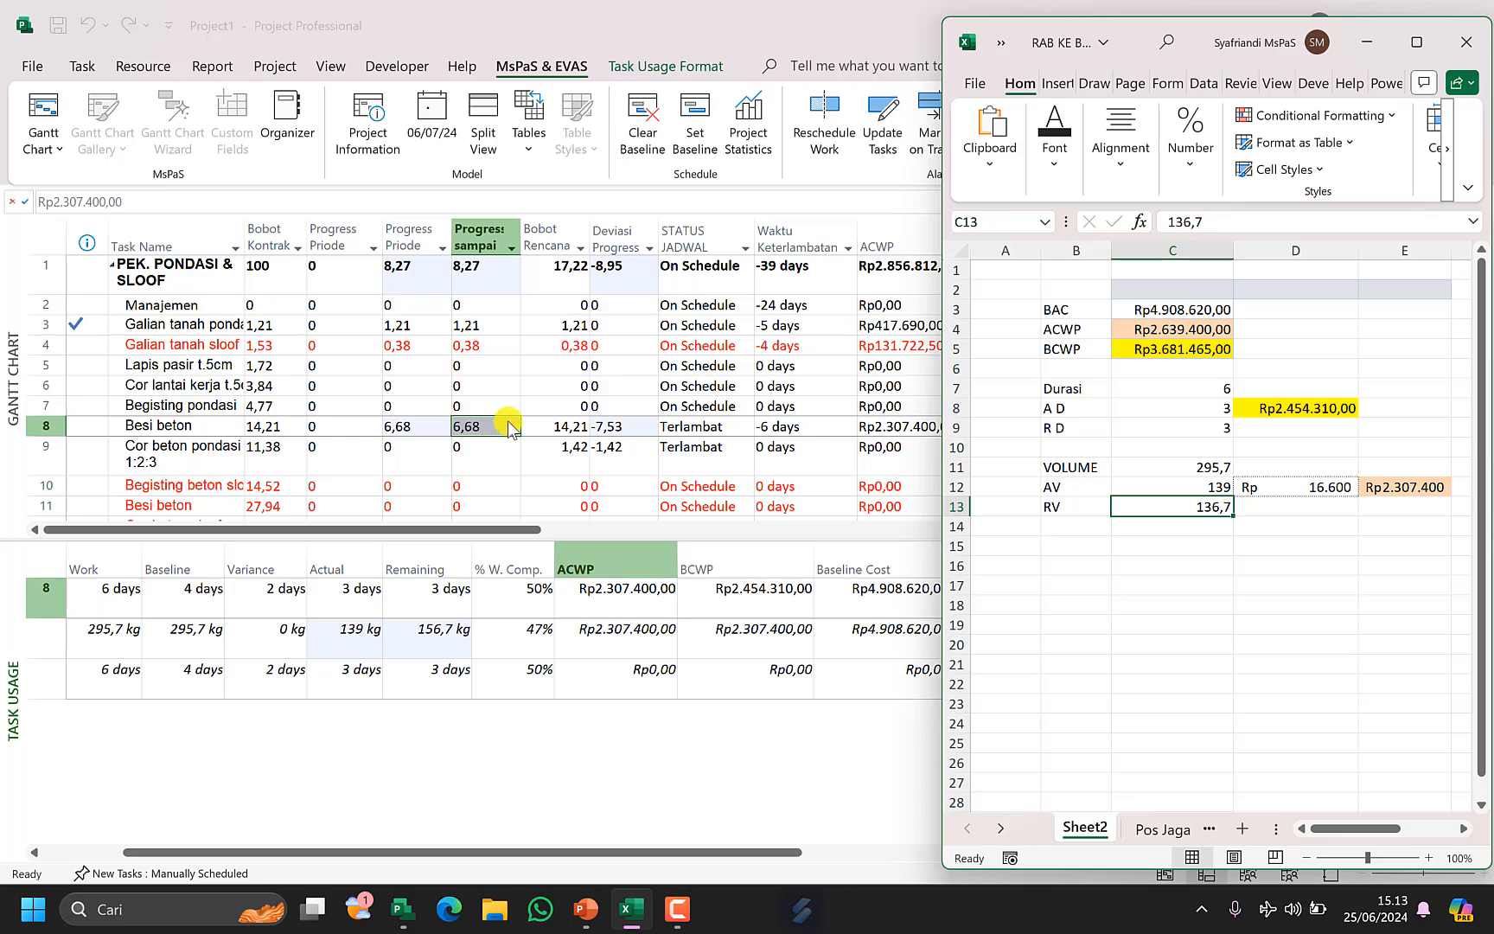
Switch to the PowerPoint slide show on the MsPaS method stages.
mouse_move(588, 920)
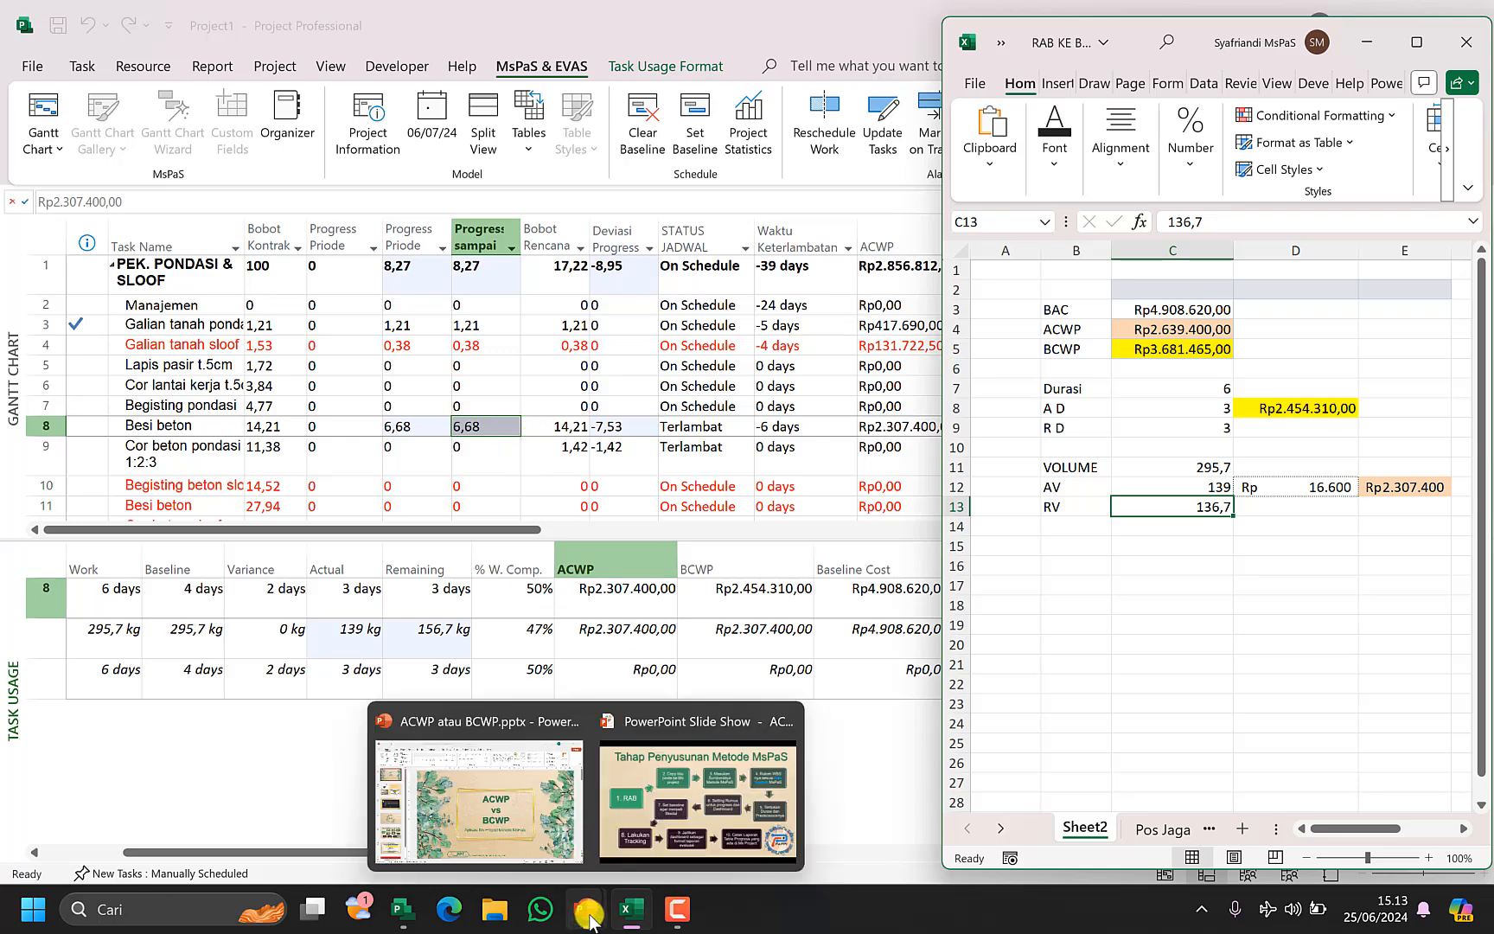
click(764, 793)
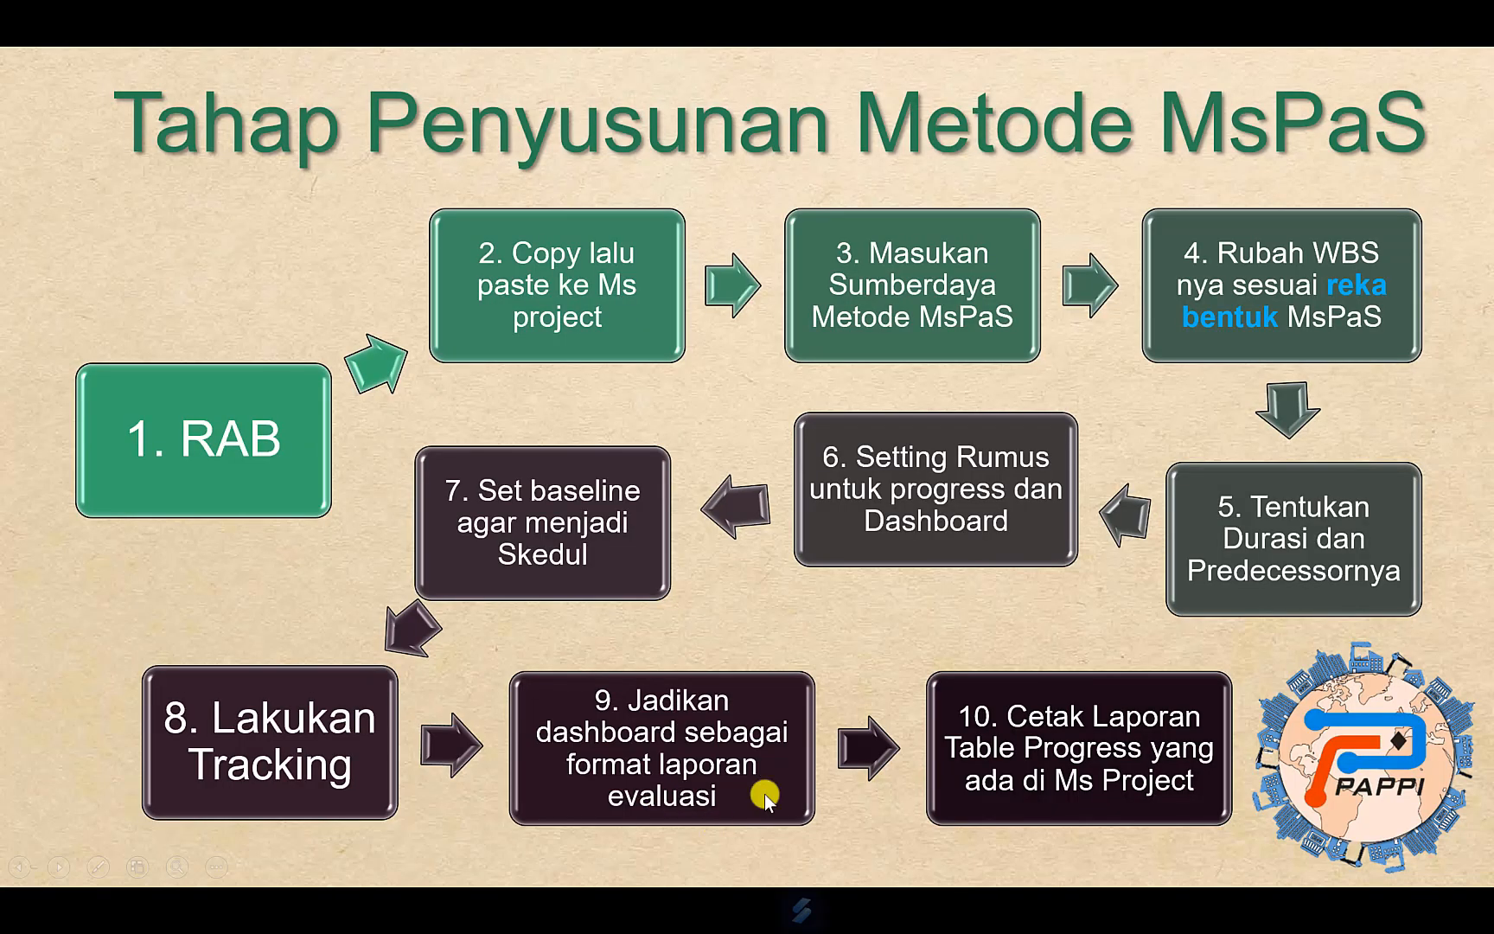